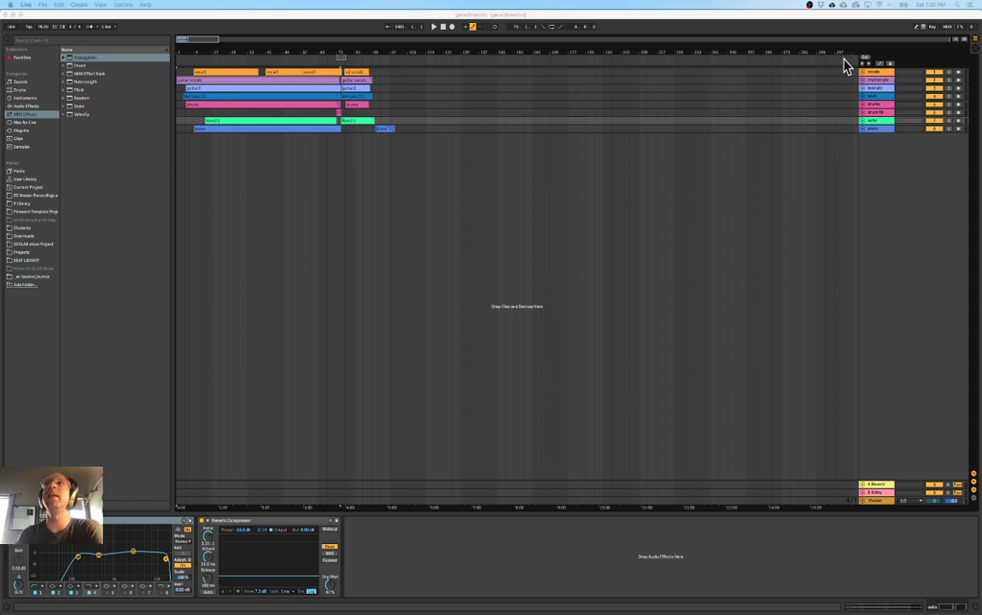
# Unfold the vocals track to inspect its clip waveforms, and fold it again.
pyautogui.click(862, 71)
pyautogui.click(862, 72)
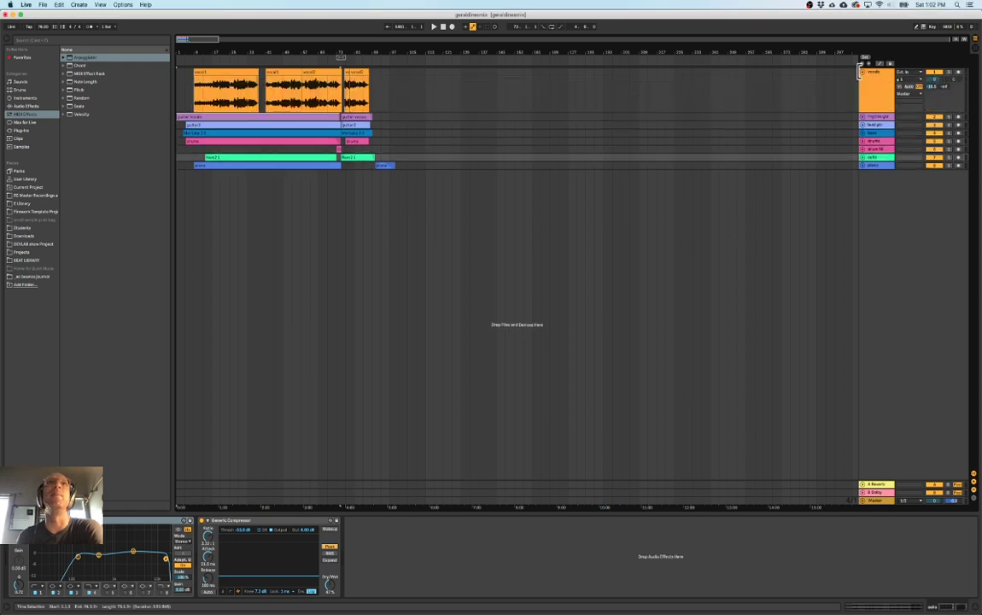
pyautogui.click(860, 72)
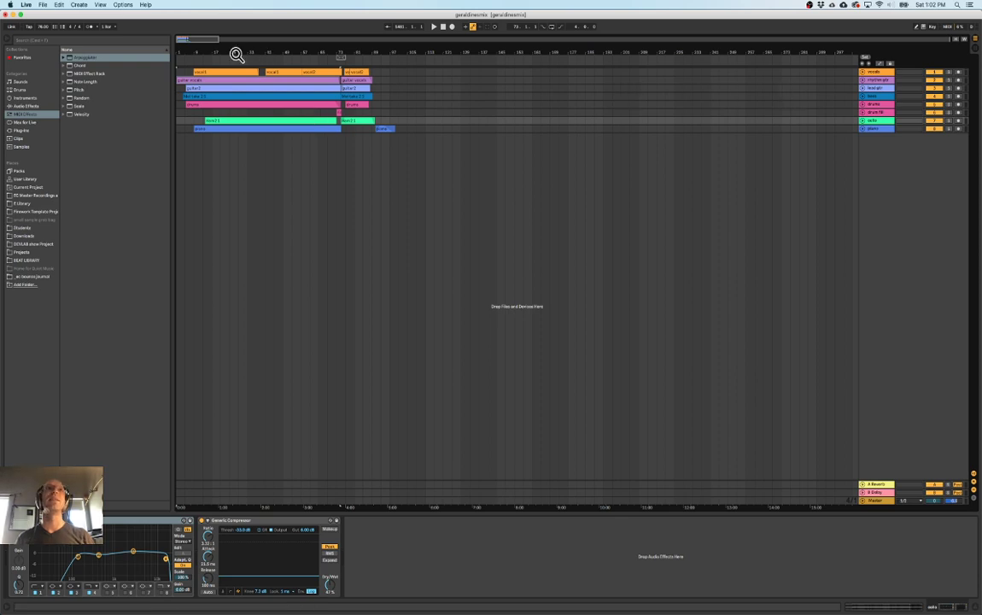
pyautogui.moveTo(179, 43); pyautogui.dragTo(195, 49)
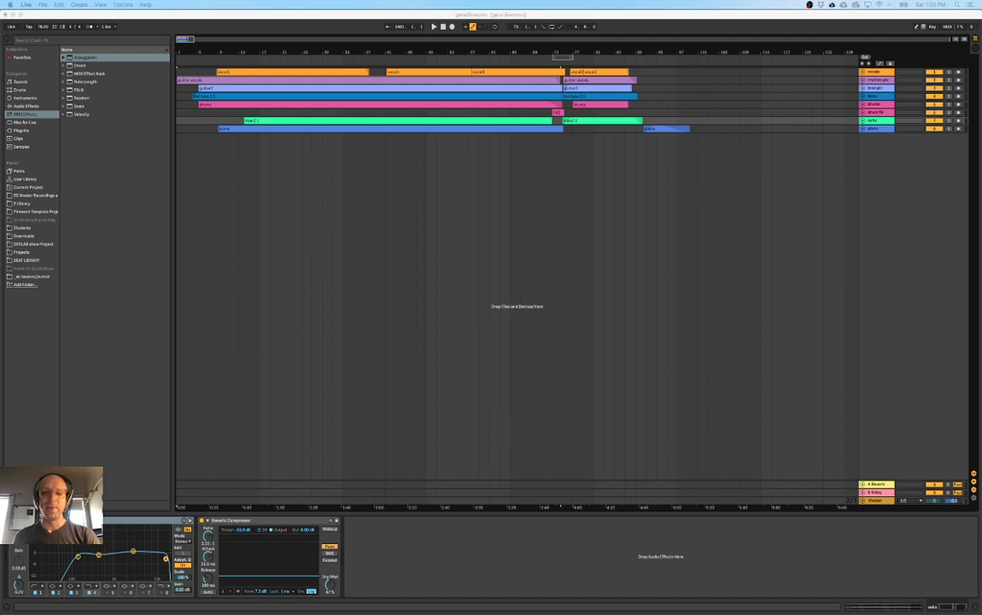
pyautogui.click(370, 291)
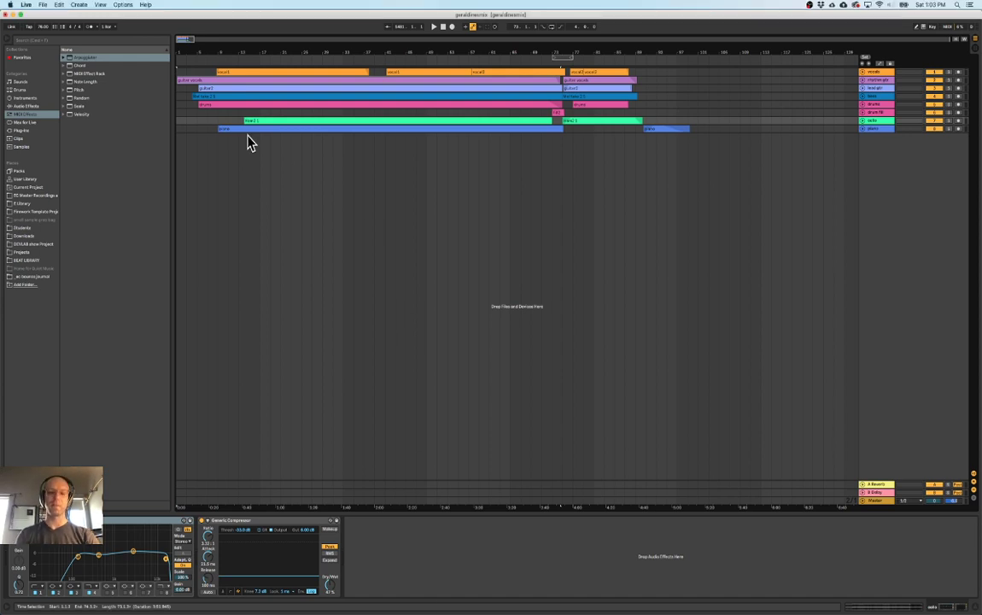
# Switch the audio output to a different device in the audio preferences and close the preferences.
pyautogui.press('super+comma')
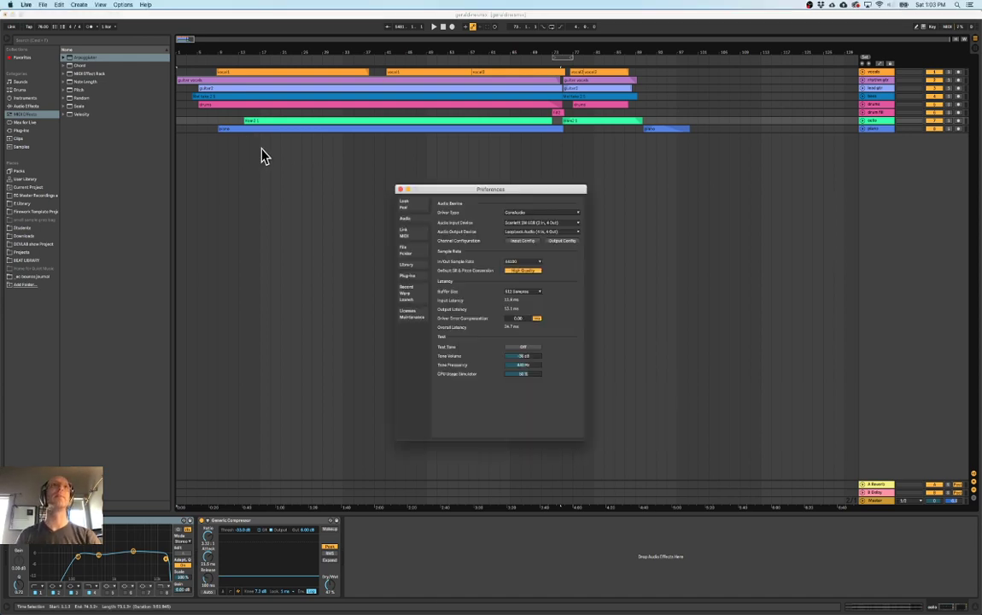
pyautogui.click(559, 231)
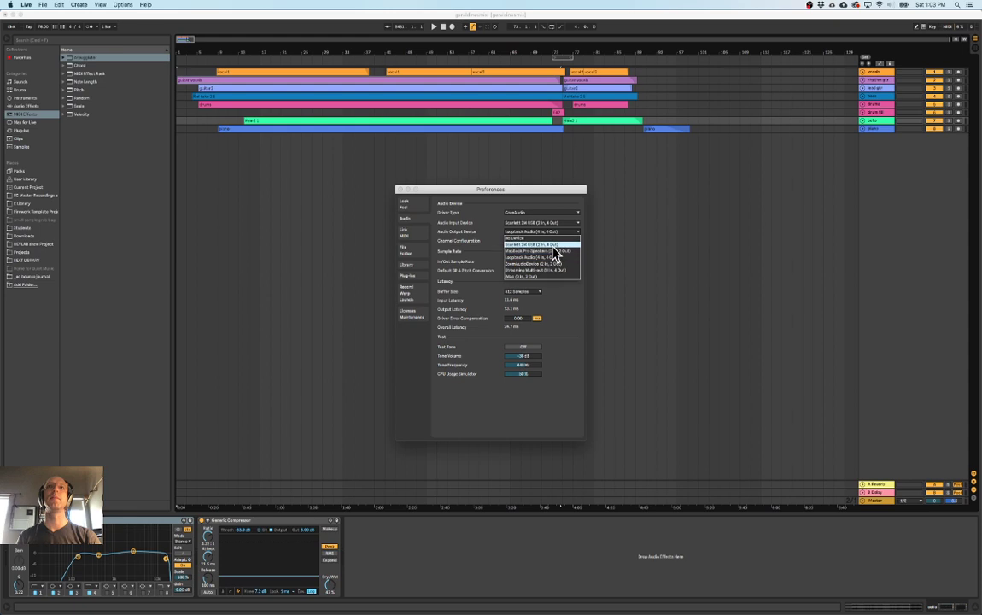
pyautogui.click(533, 251)
pyautogui.click(400, 190)
# Start playback of the arrangement and delete all audio effects from the vocals track.
pyautogui.press('space')
pyautogui.press('super+a')
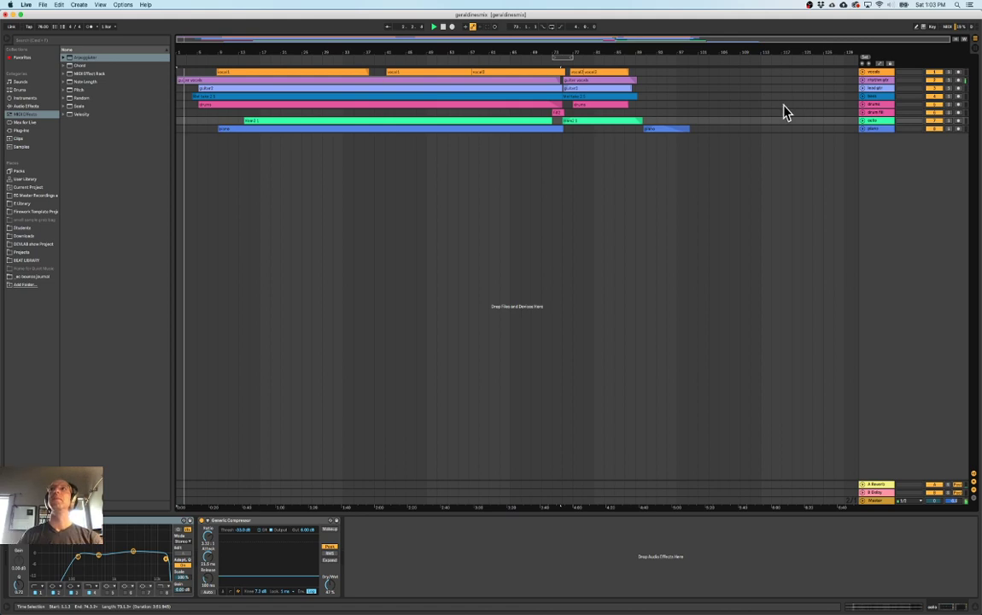
pyautogui.click(877, 71)
pyautogui.click(341, 527)
pyautogui.press('Delete')
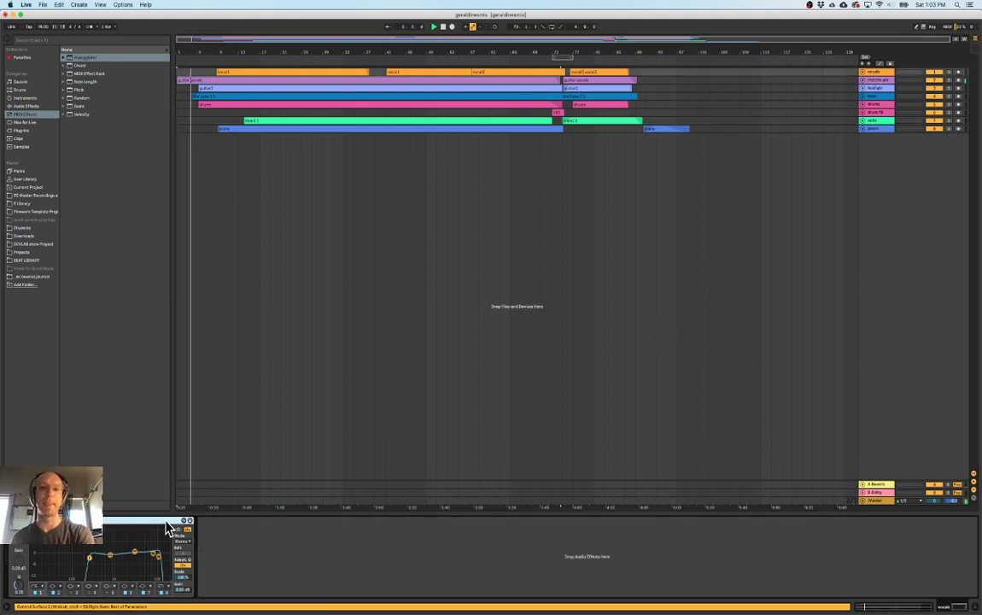
pyautogui.press('Delete')
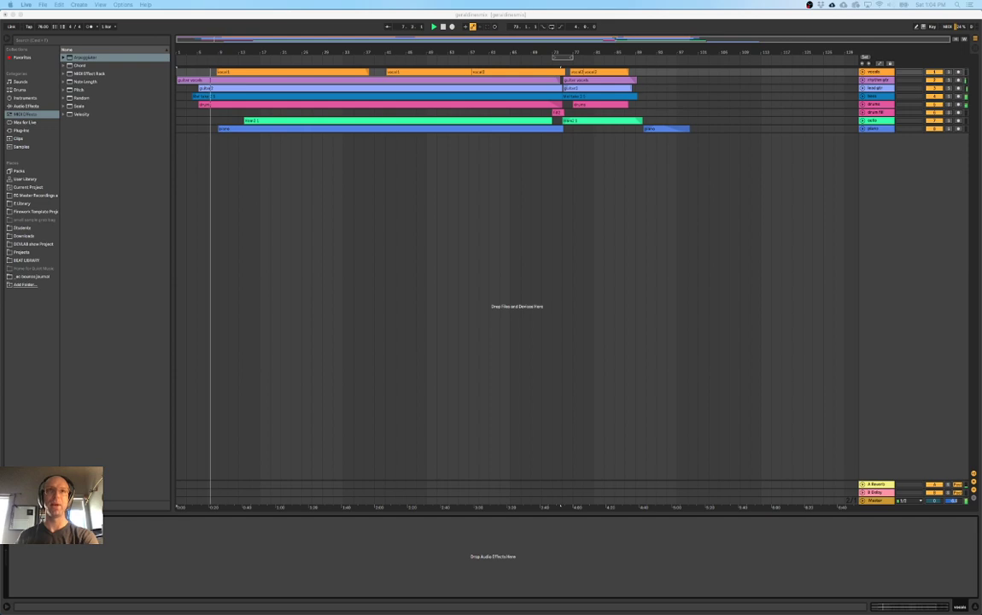
# Delete the compressor and the EQ from the rhythm guitar track.
pyautogui.click(815, 119)
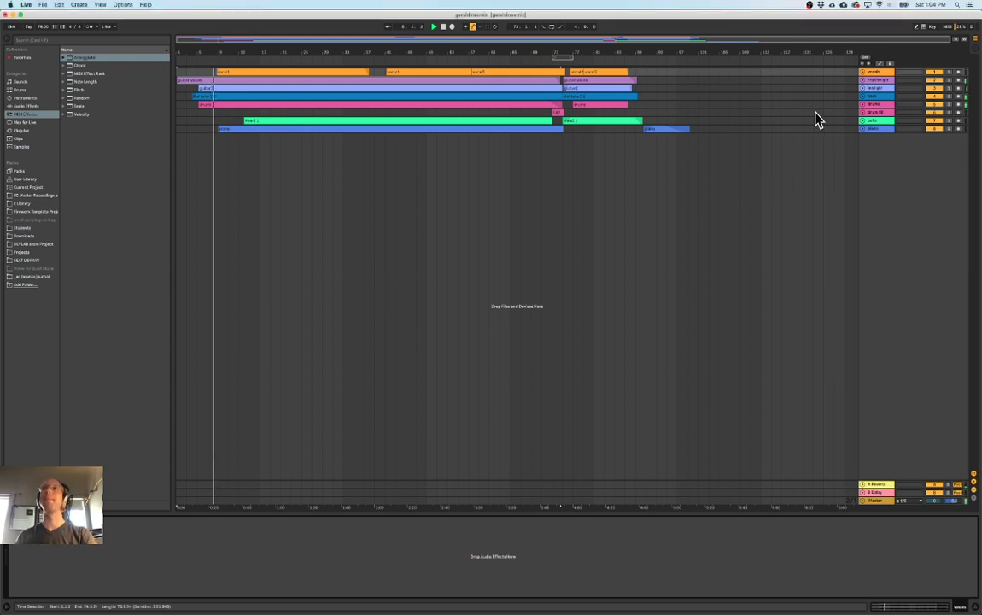
pyautogui.click(873, 81)
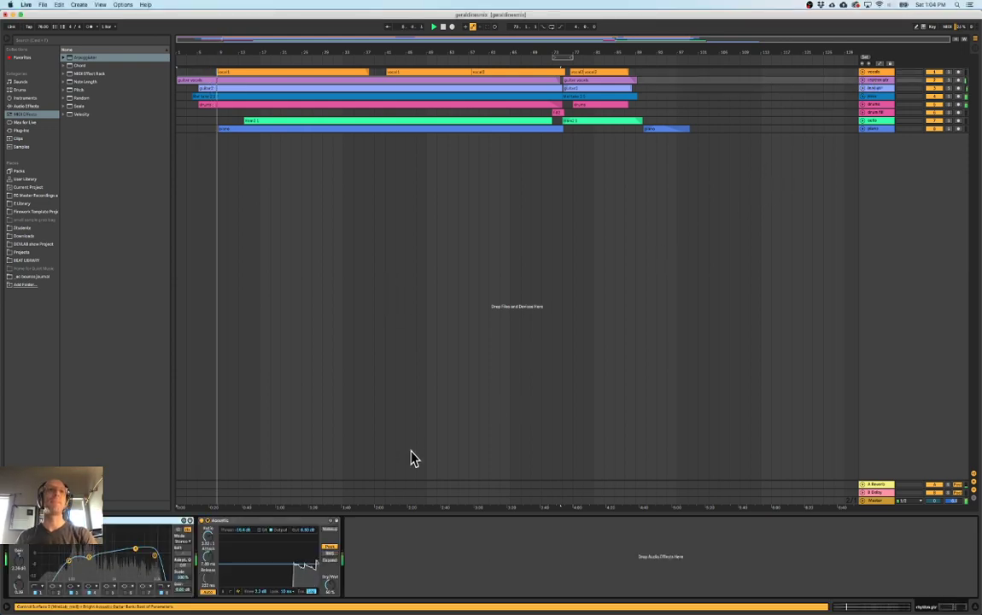
pyautogui.click(263, 522)
pyautogui.press('Delete')
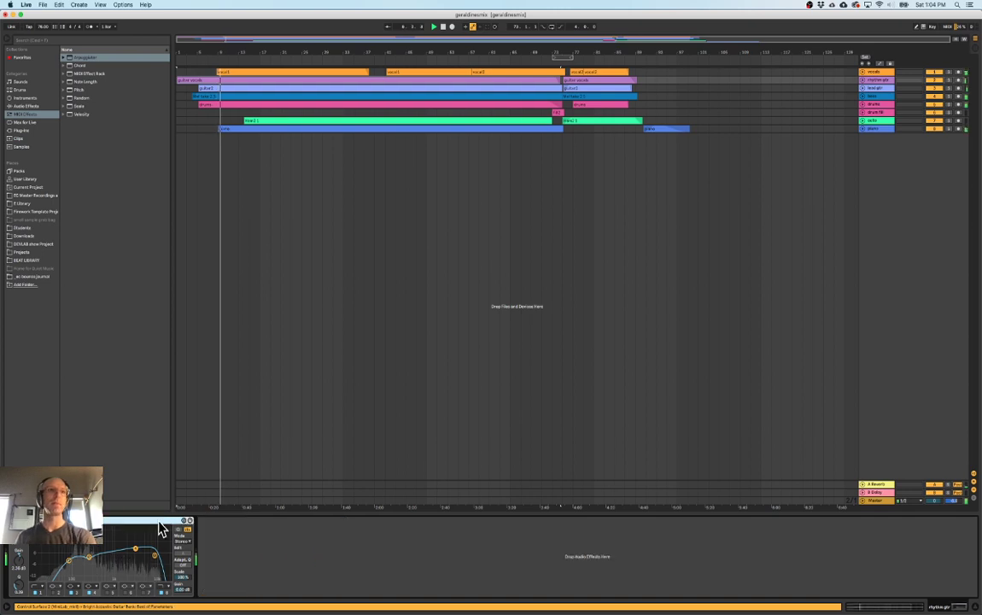
pyautogui.press('Delete')
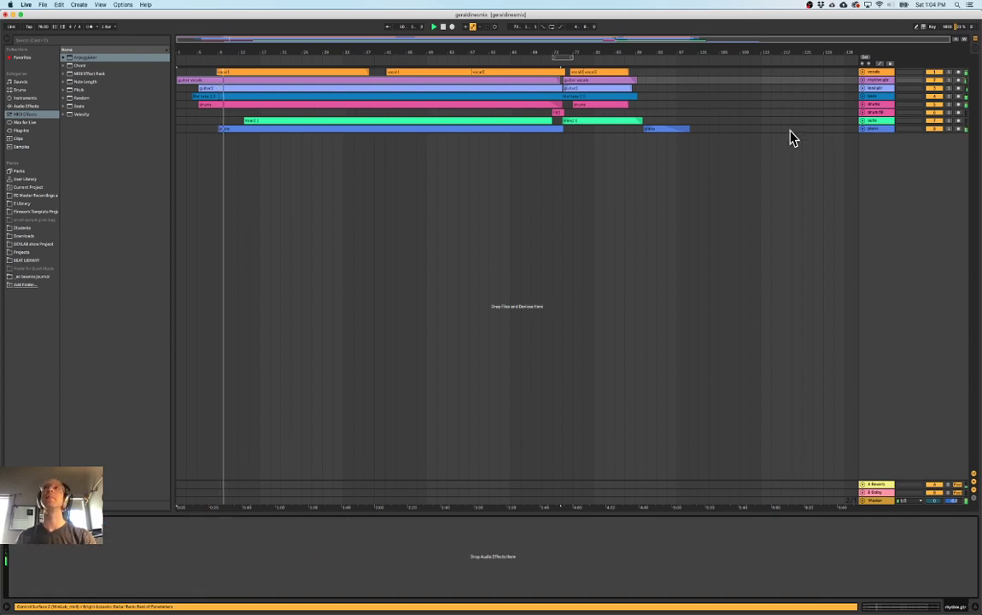
# Delete the compressor and the EQ from the lead guitar track.
pyautogui.click(870, 89)
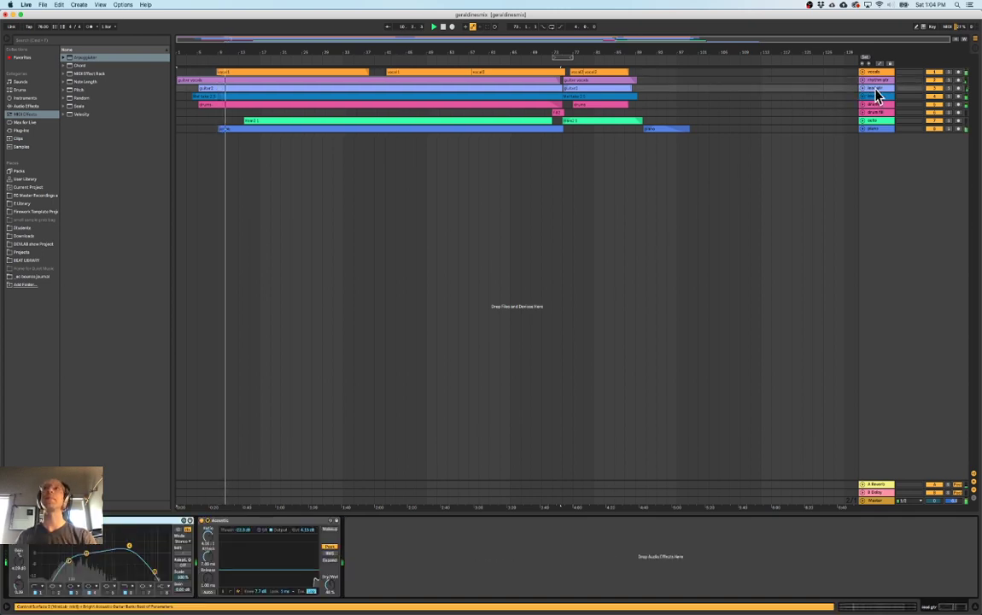
pyautogui.click(261, 522)
pyautogui.press('Delete')
pyautogui.press('Delete')
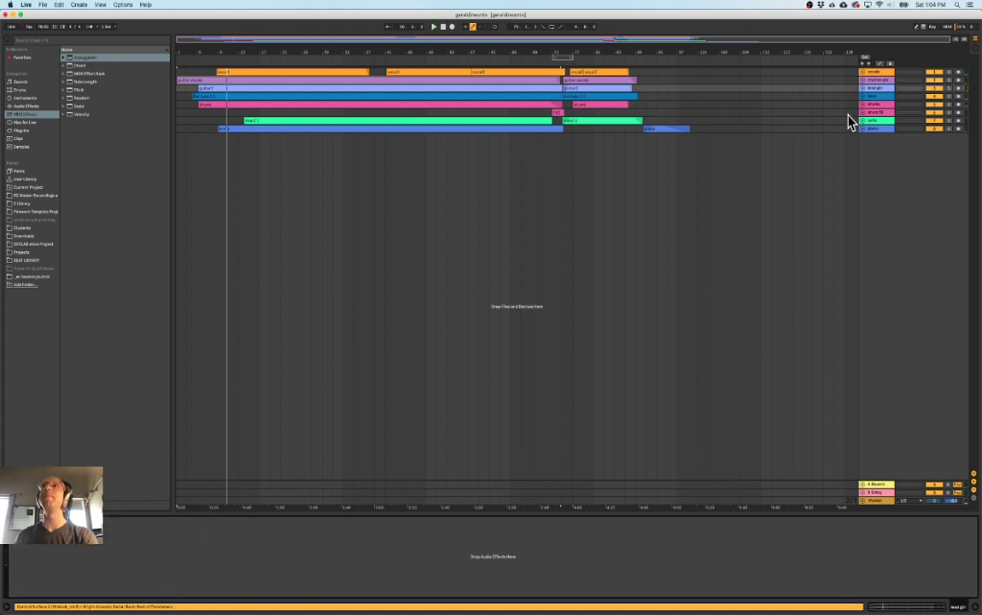
# Delete all three audio effects, including the EQ and the Compressor, from the bass track.
pyautogui.click(872, 96)
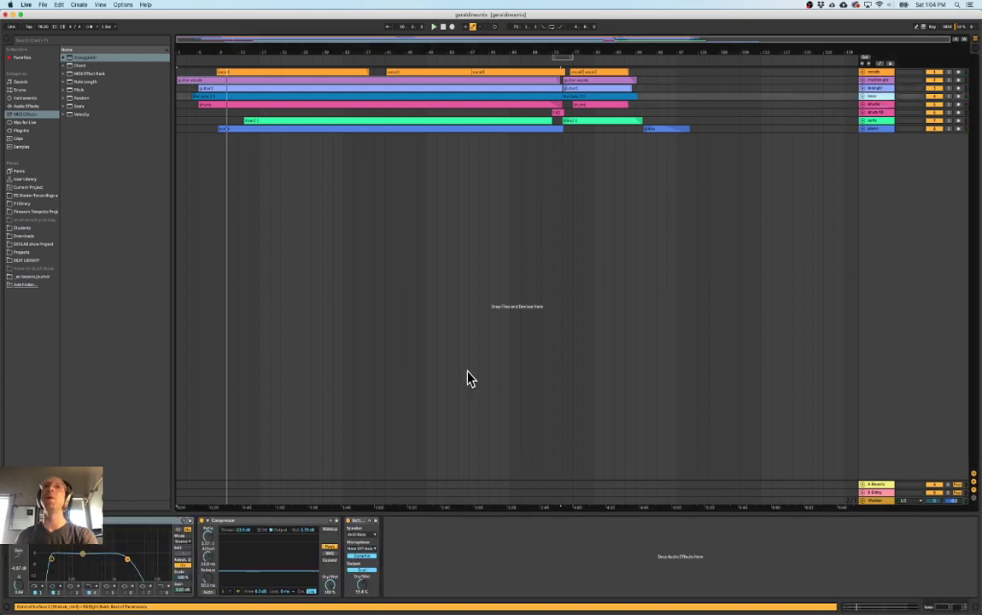
pyautogui.click(308, 528)
pyautogui.press('Delete')
pyautogui.press('Delete')
pyautogui.press('Delete')
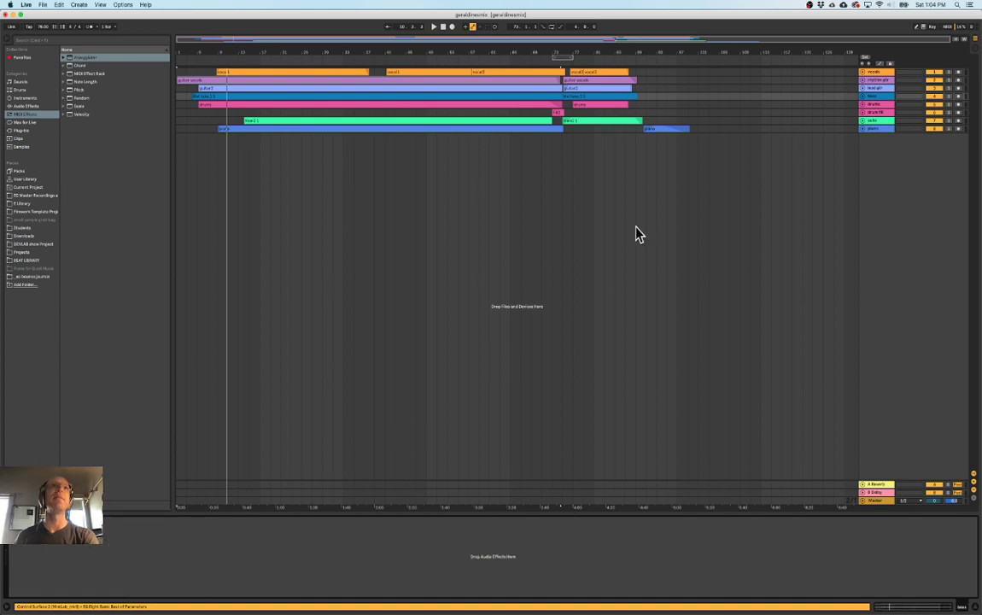
# Delete the EQ and the Glue Compressor from the drums track.
pyautogui.click(885, 105)
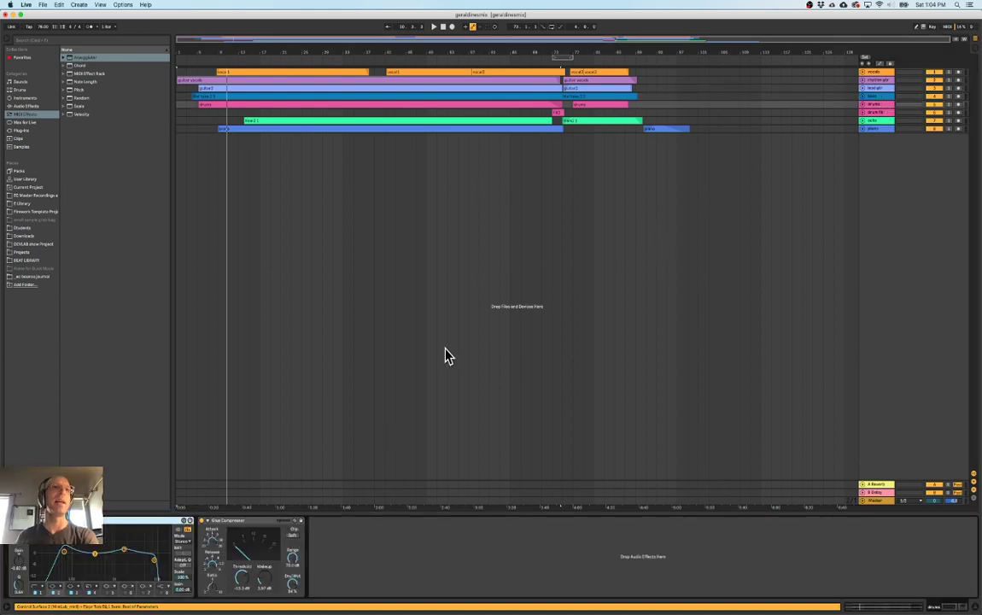
pyautogui.click(154, 521)
pyautogui.press('Delete')
pyautogui.press('Delete')
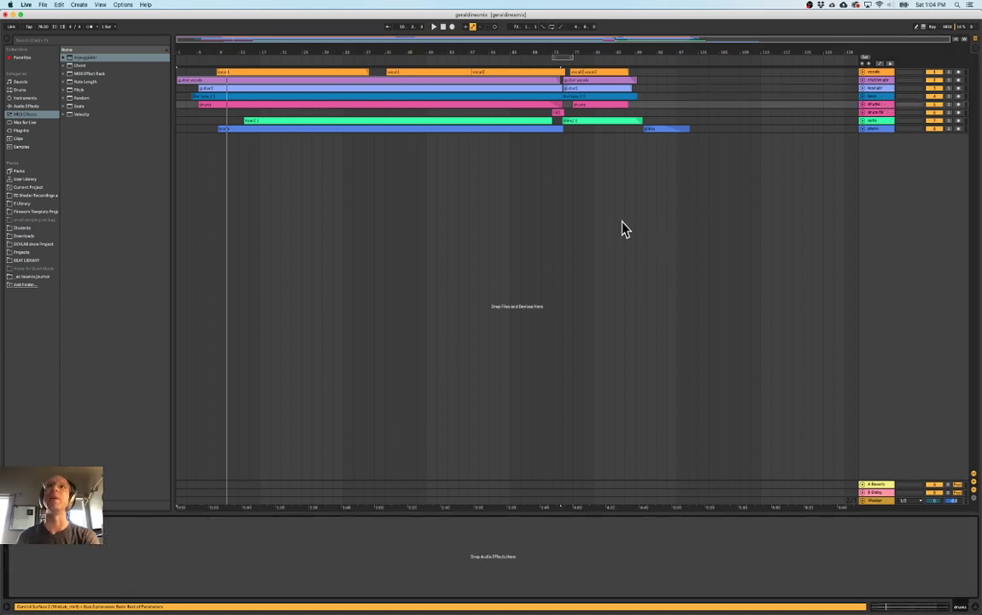
# Delete the EQ and the Compressor from the drum fill track.
pyautogui.press('super+z')
pyautogui.press('super+z')
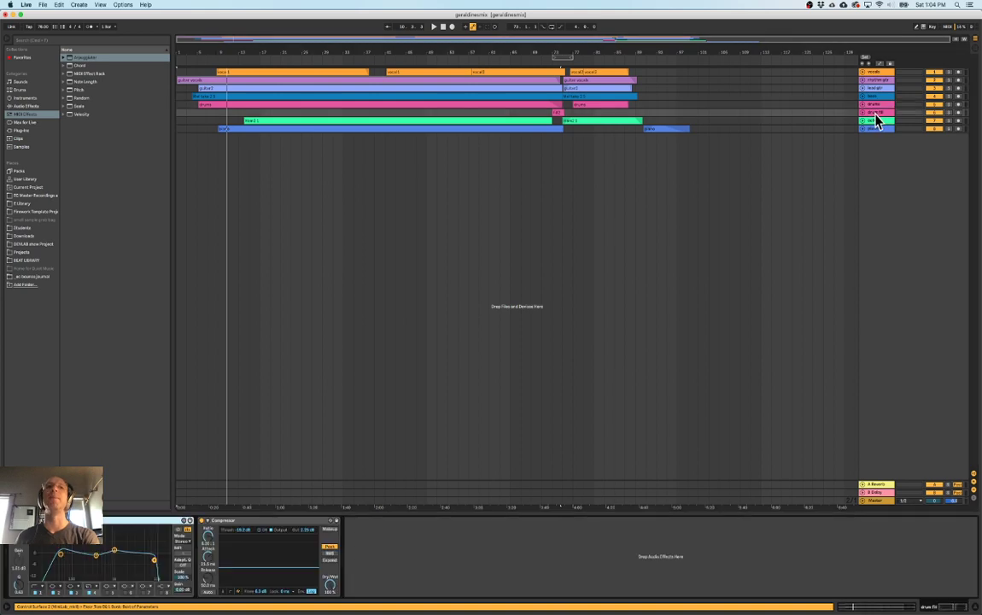
pyautogui.click(289, 527)
pyautogui.press('Delete')
pyautogui.press('Delete')
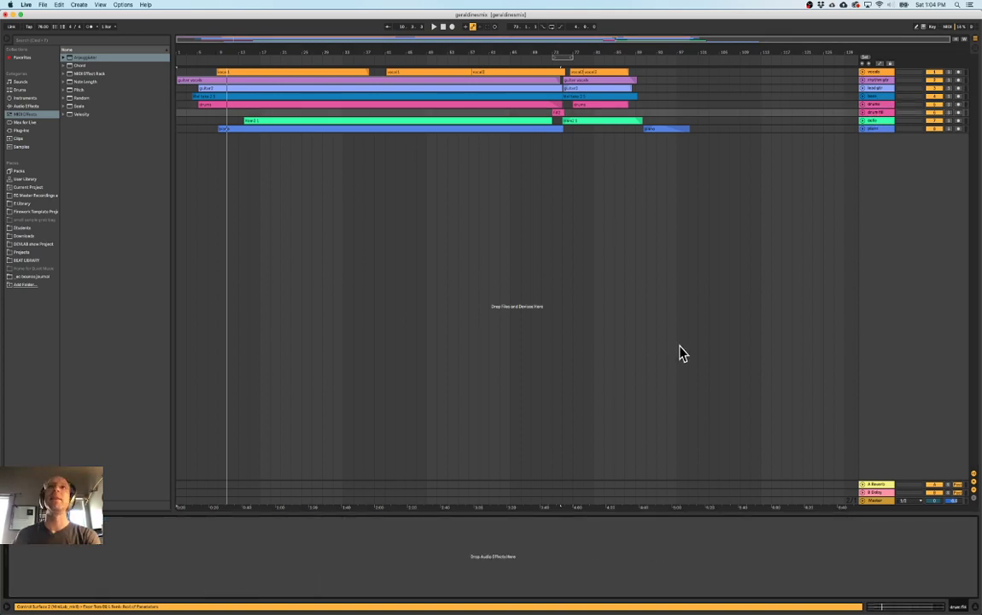
# Delete the Generic Compressor and the EQ from the cello track.
pyautogui.press('super+z')
pyautogui.press('super+z')
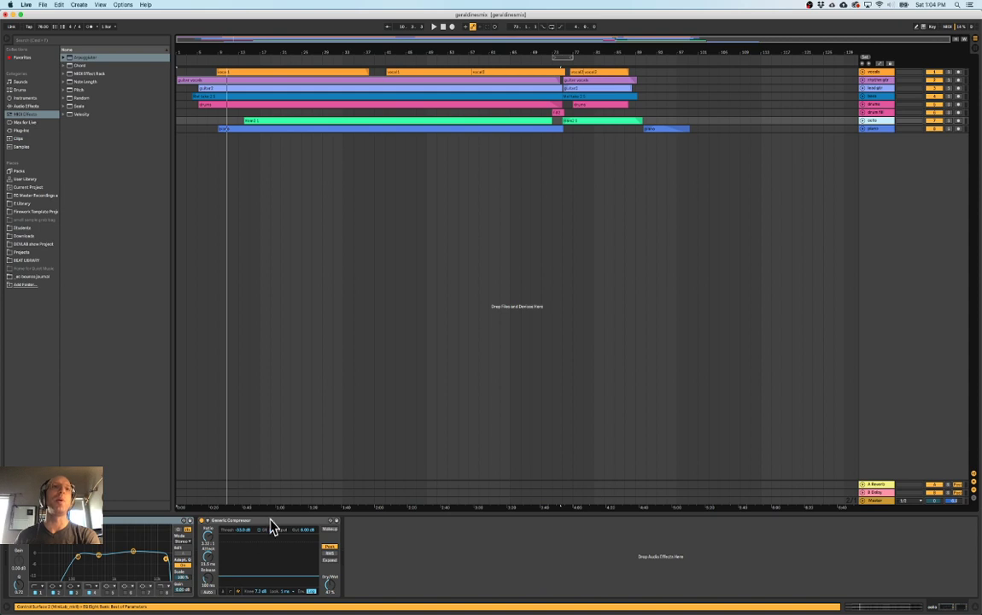
pyautogui.press('Delete')
pyautogui.press('Delete')
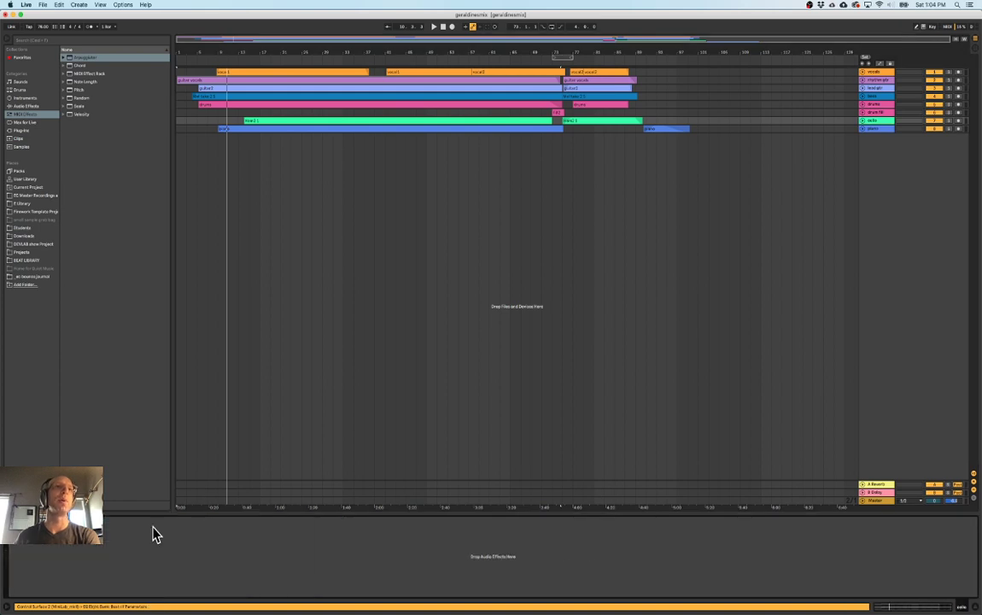
# Delete the Generic Compressor and the EQ from the piano track.
pyautogui.click(878, 128)
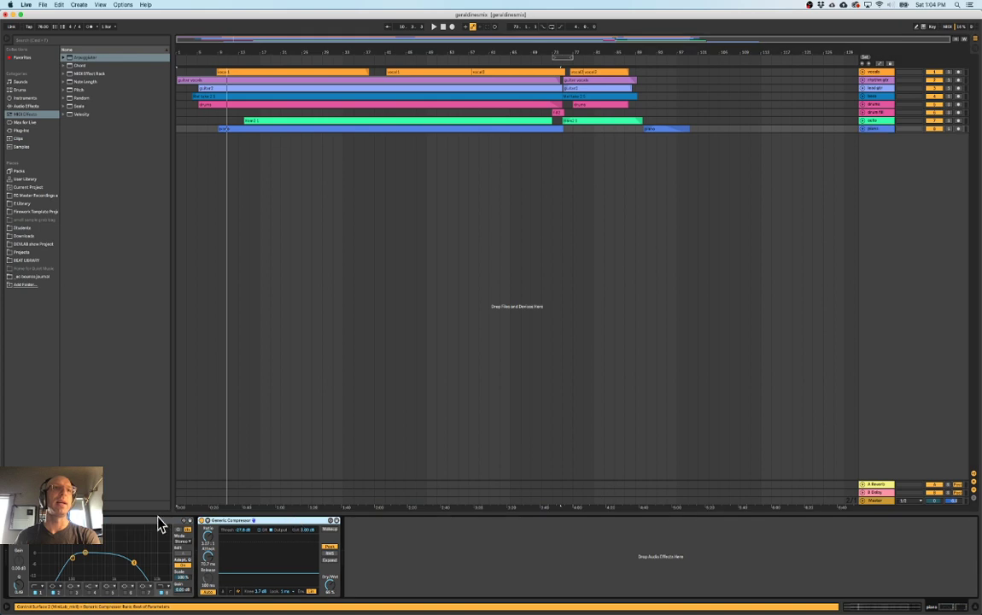
pyautogui.press('Delete')
pyautogui.press('Delete')
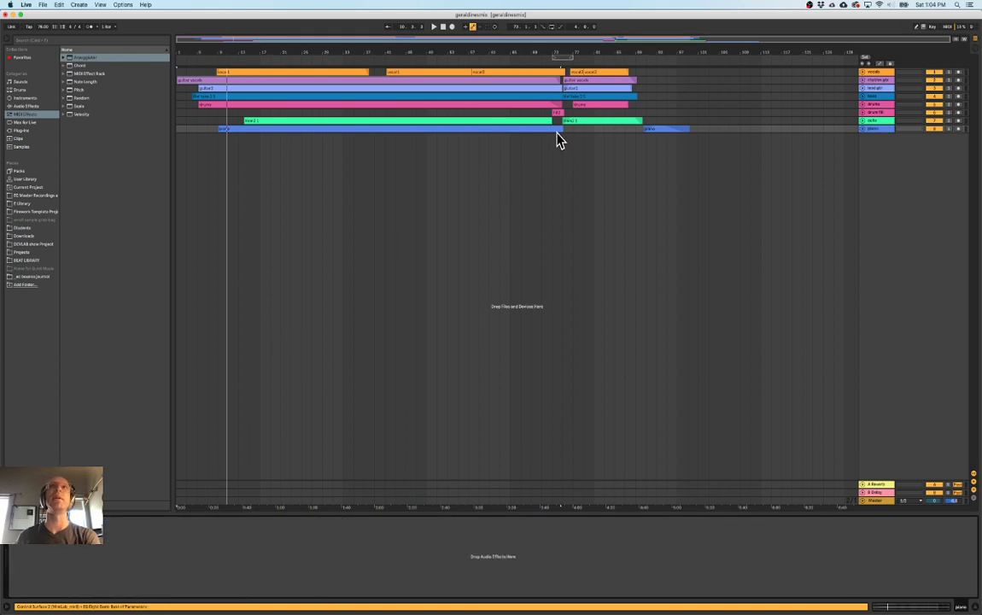
# Insert a new audio track below the piano track and return the playback position to the start of the song.
pyautogui.moveTo(562, 52); pyautogui.dragTo(562, 53)
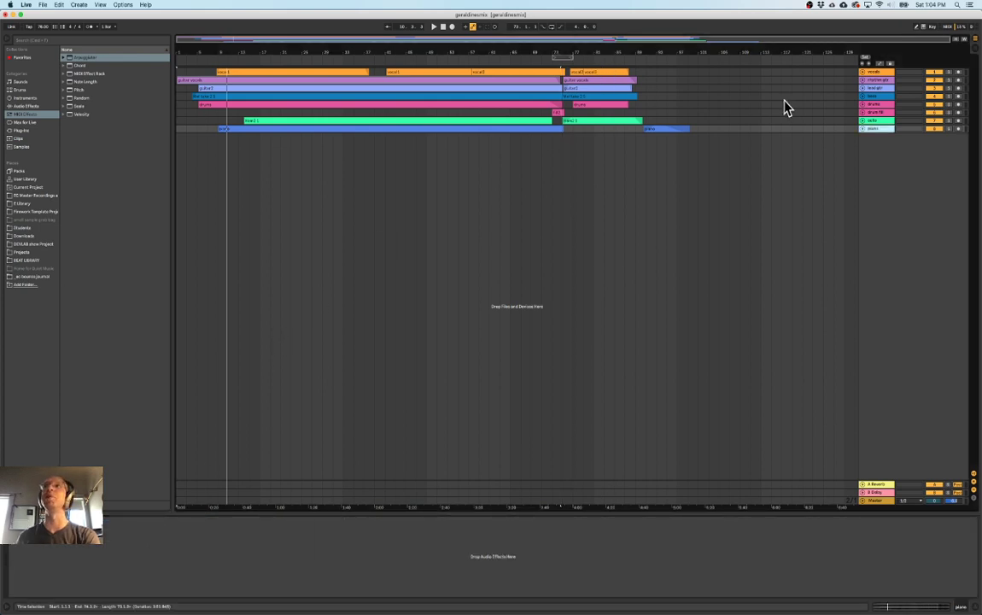
pyautogui.press('super+t')
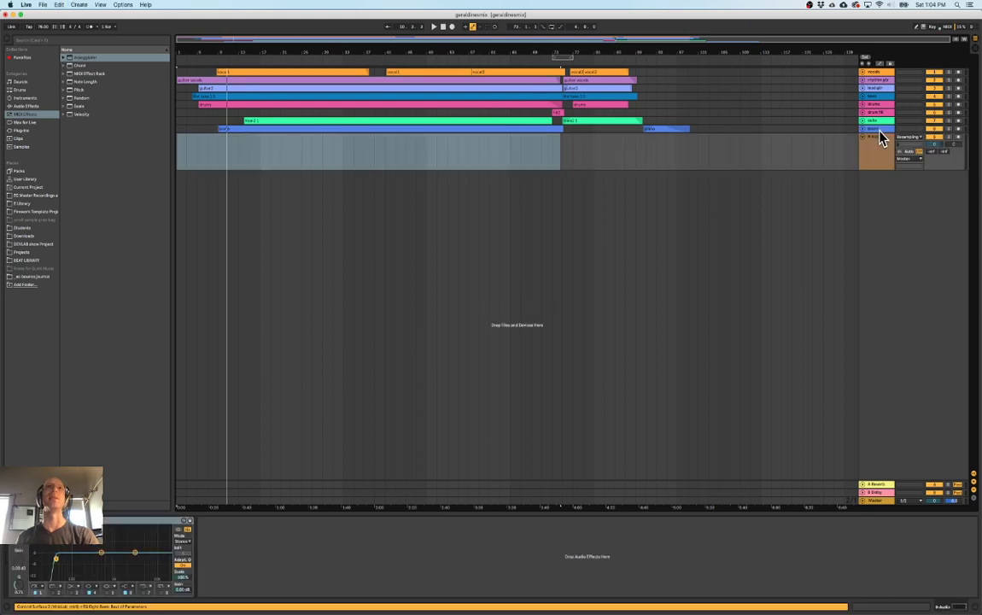
pyautogui.click(884, 145)
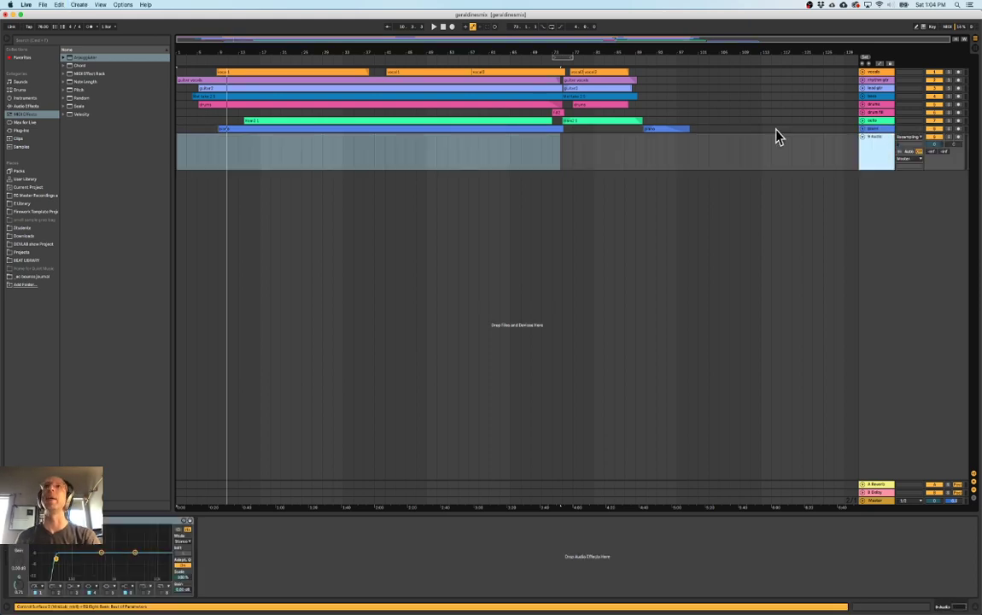
pyautogui.click(442, 28)
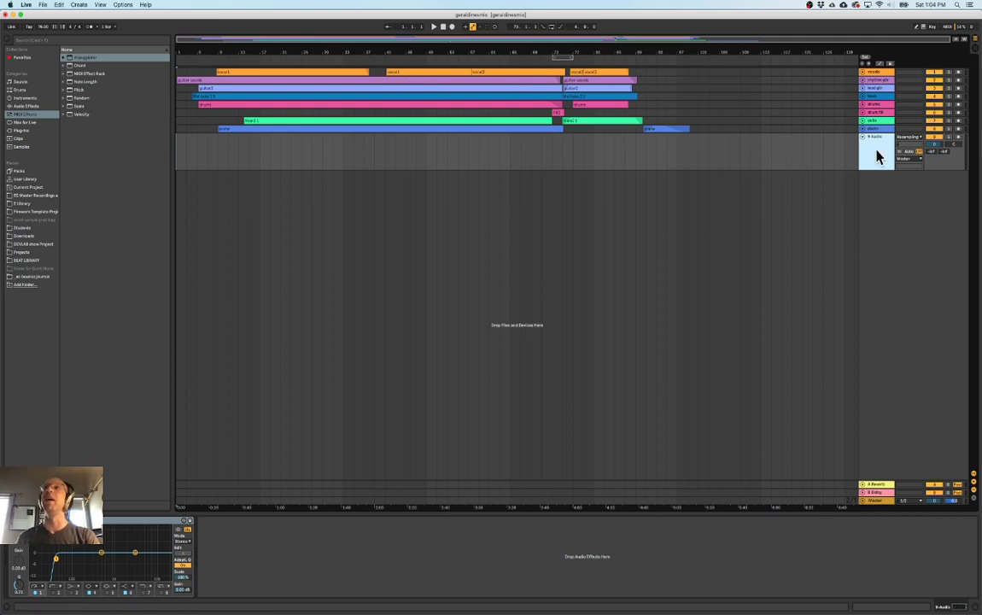
# Set the new audio track's input to Resampling and arm the track for recording.
pyautogui.click(919, 141)
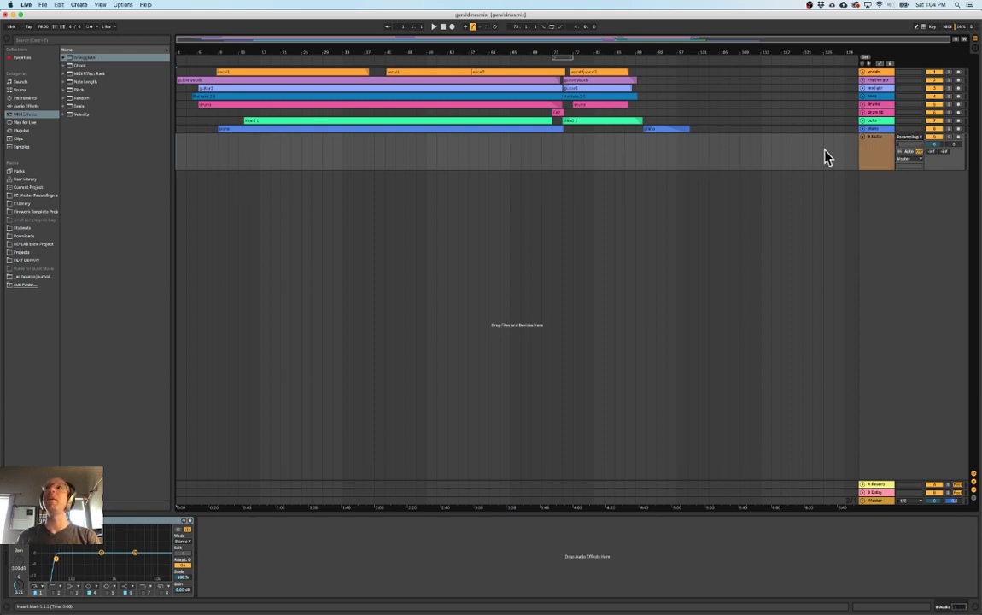
pyautogui.click(913, 139)
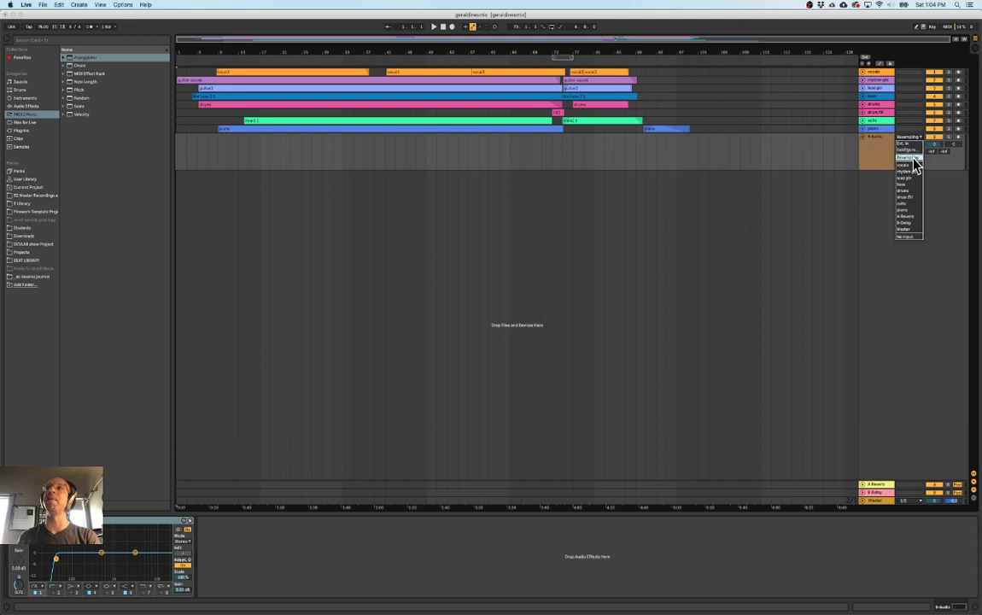
pyautogui.click(914, 158)
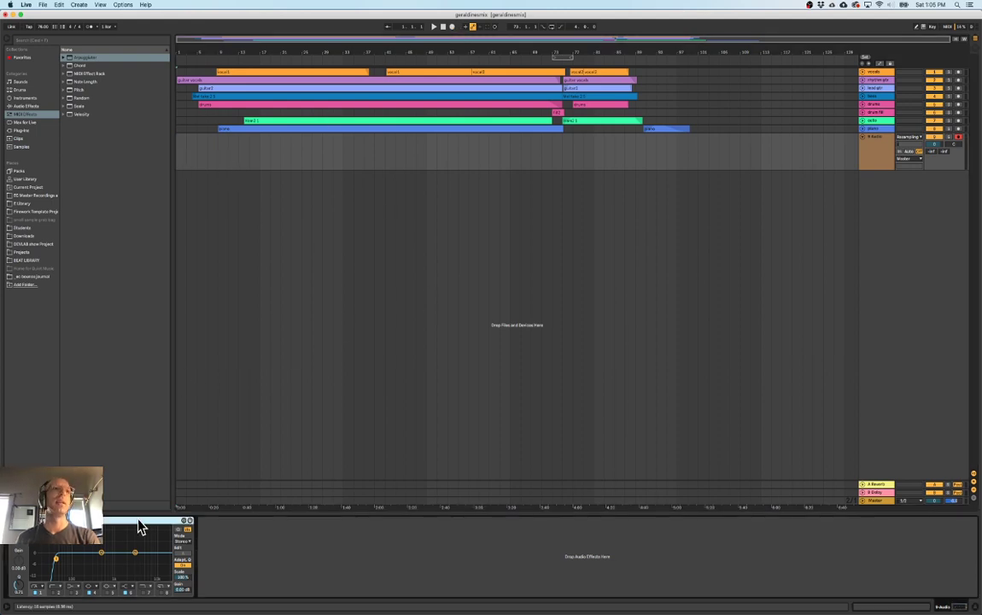
# Delete the EQ from the new audio track and start recording the song's playback onto it.
pyautogui.press('Delete')
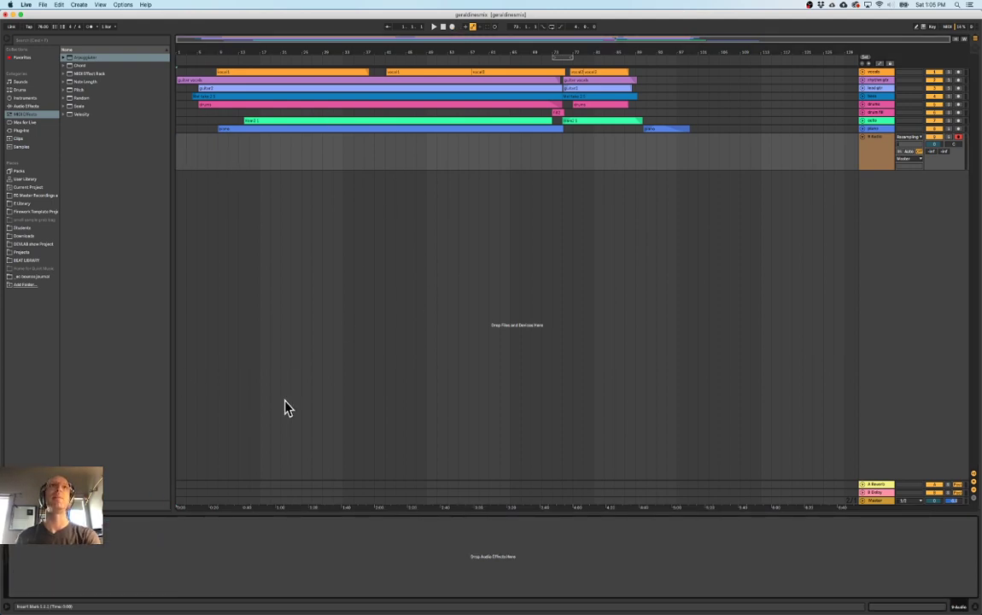
pyautogui.click(452, 27)
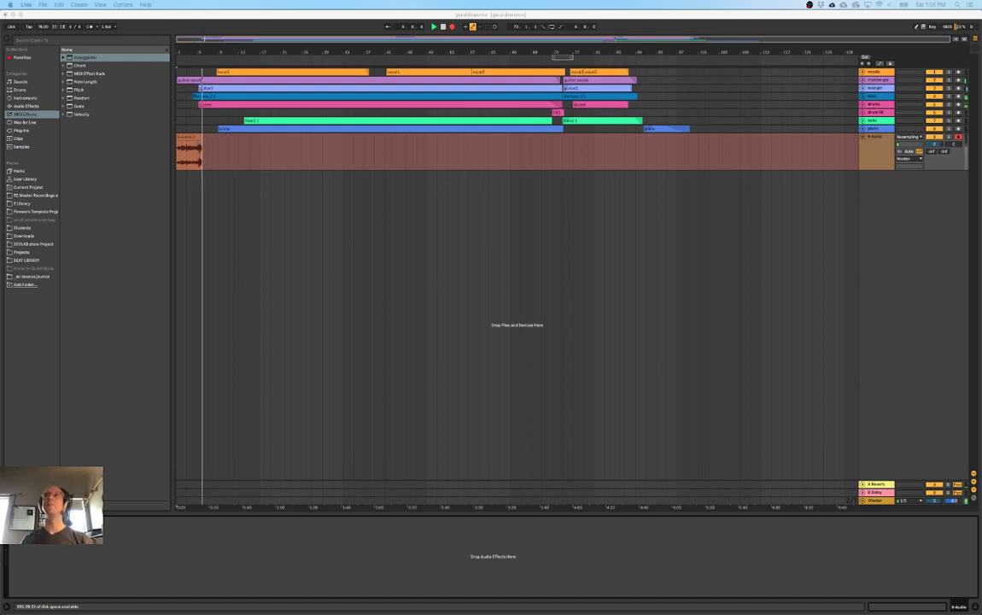
pyautogui.click(876, 132)
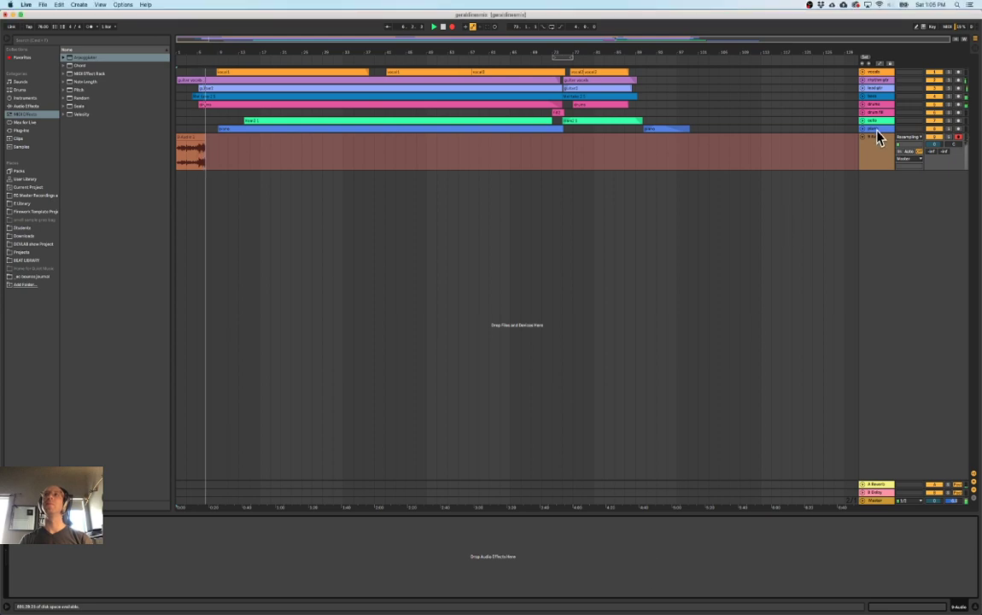
# Delete the Utility and the other remaining effect from the master track while the recording runs.
pyautogui.click(872, 99)
pyautogui.click(877, 73)
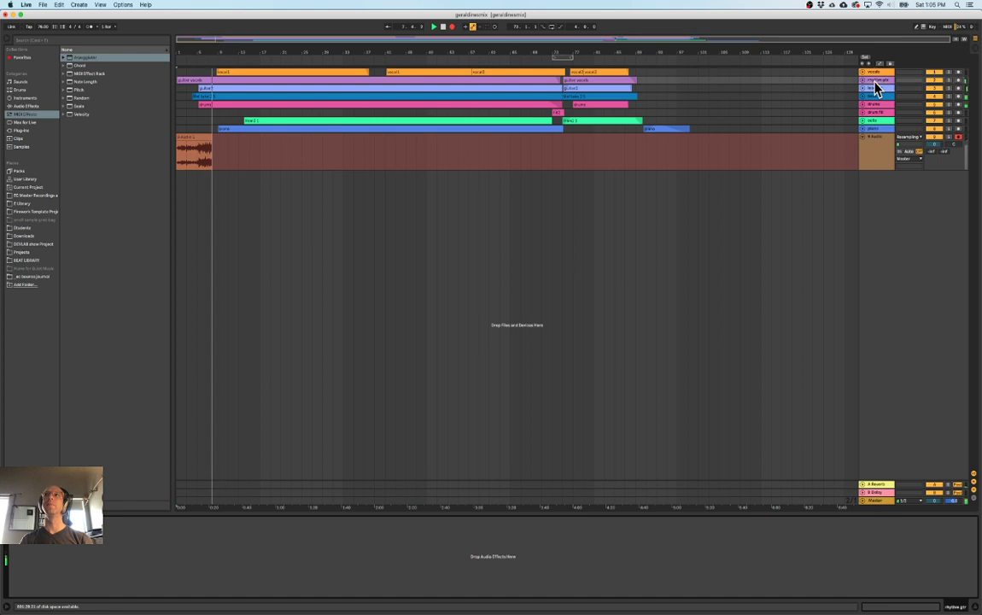
pyautogui.click(870, 121)
pyautogui.click(873, 502)
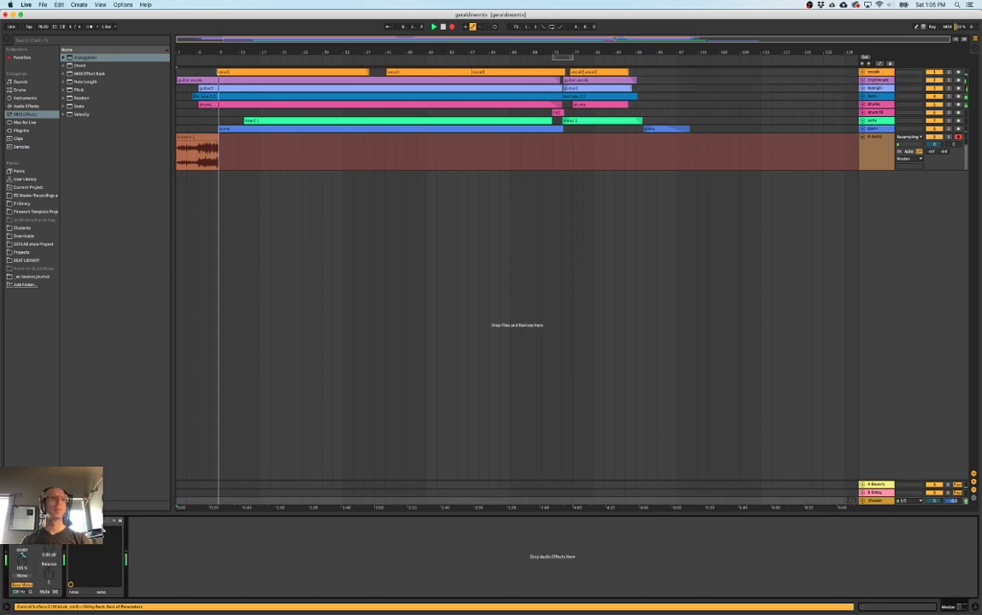
pyautogui.press('Delete')
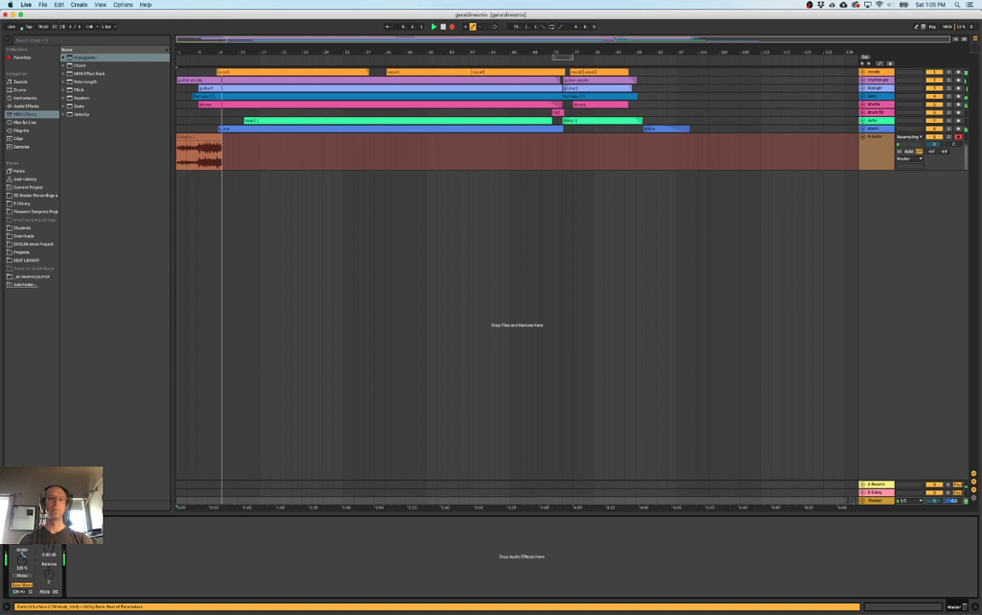
pyautogui.click(17, 565)
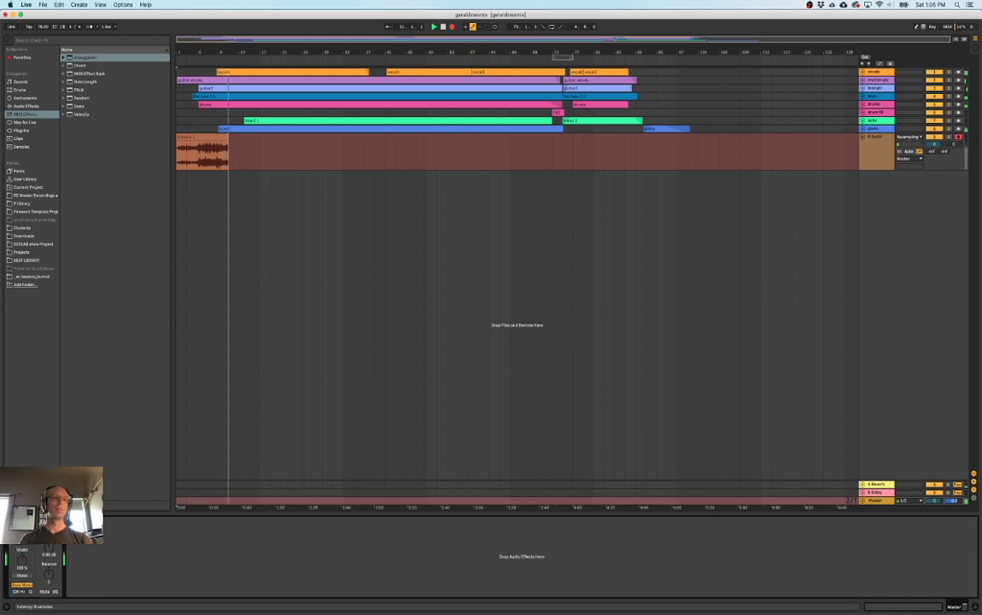
pyautogui.press('Delete')
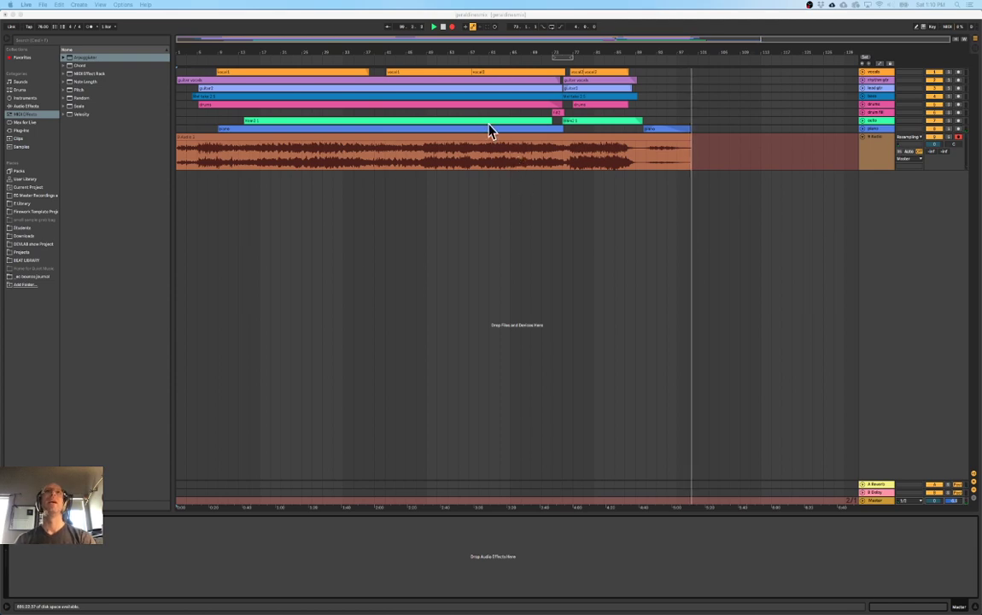
# Stop the recording once the playback has passed the end of the last piano clip.
pyautogui.click(560, 316)
pyautogui.press('space')
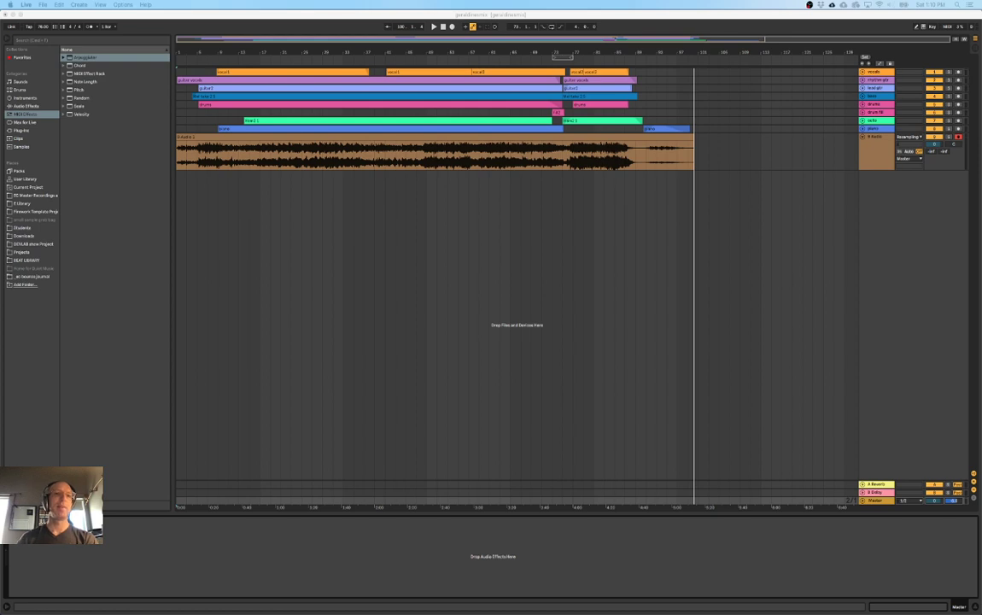
pyautogui.moveTo(299, 510); pyautogui.dragTo(435, 613)
pyautogui.click(485, 332)
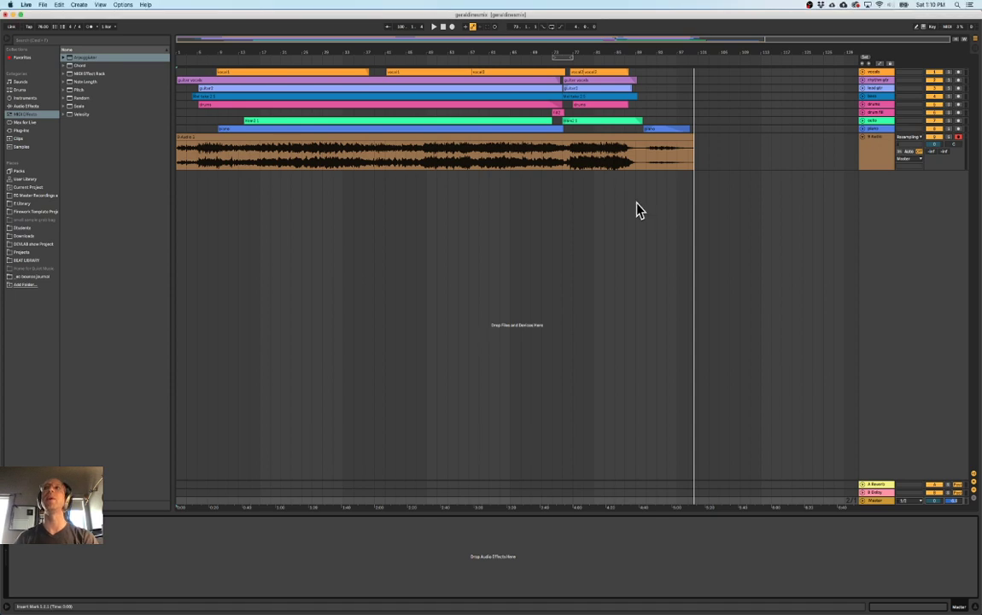
# Move the drums and drum fill tracks below the recorded audio track and group them as DRUMS.
pyautogui.click(867, 145)
pyautogui.click(862, 137)
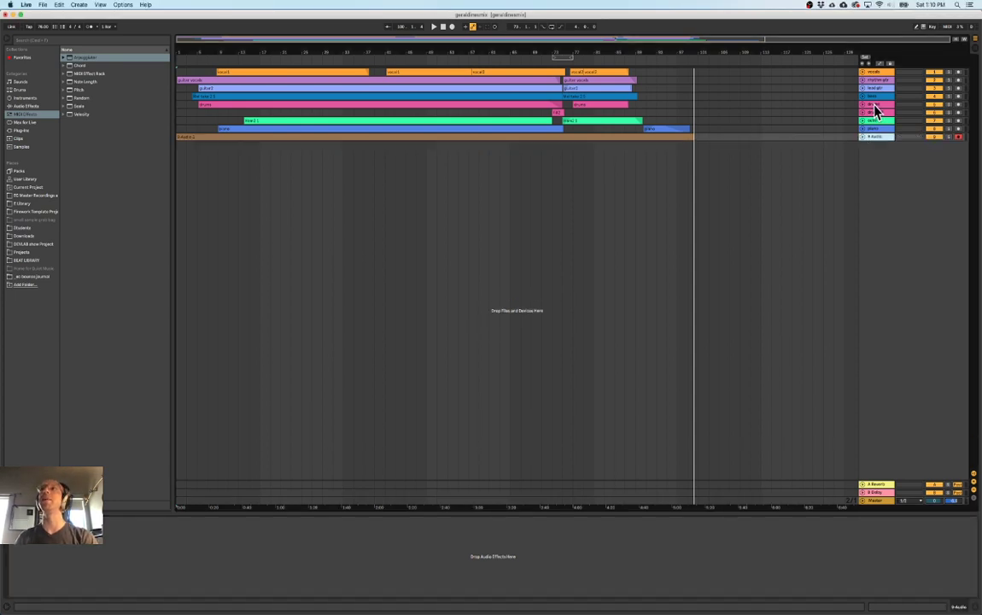
pyautogui.click(874, 105)
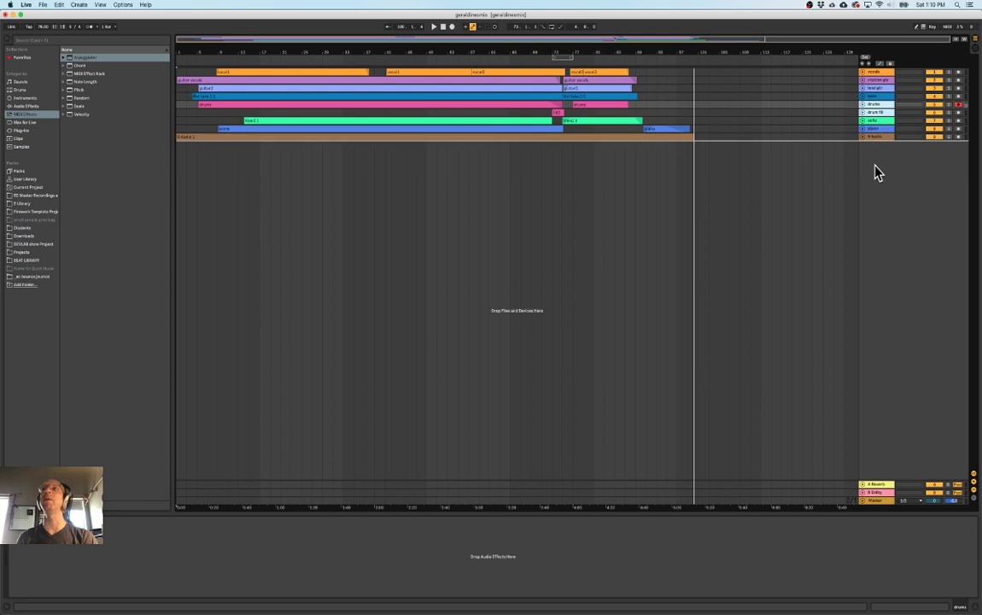
pyautogui.moveTo(877, 165); pyautogui.dragTo(879, 169)
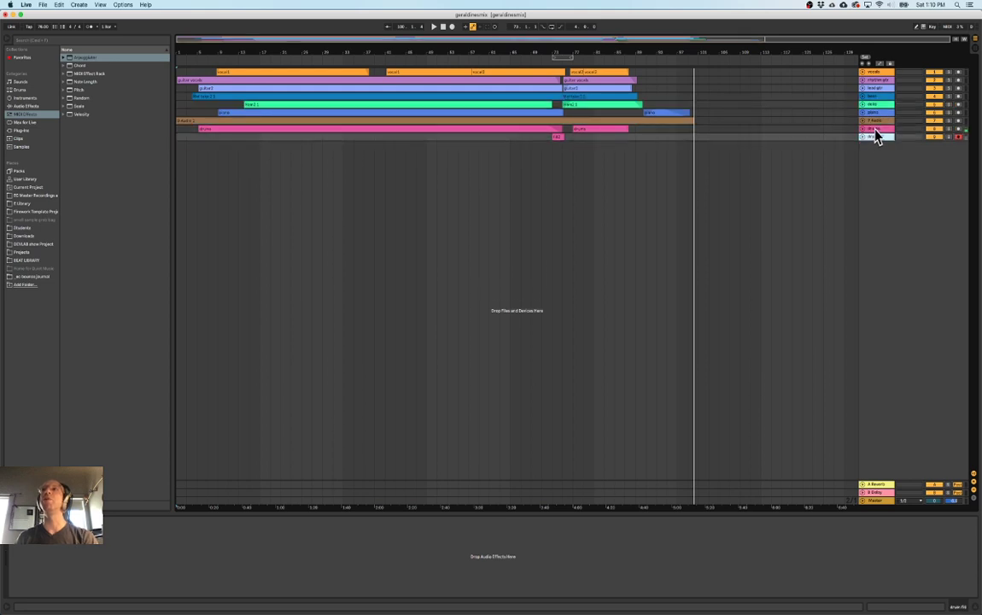
pyautogui.click(876, 136)
pyautogui.press('super+g')
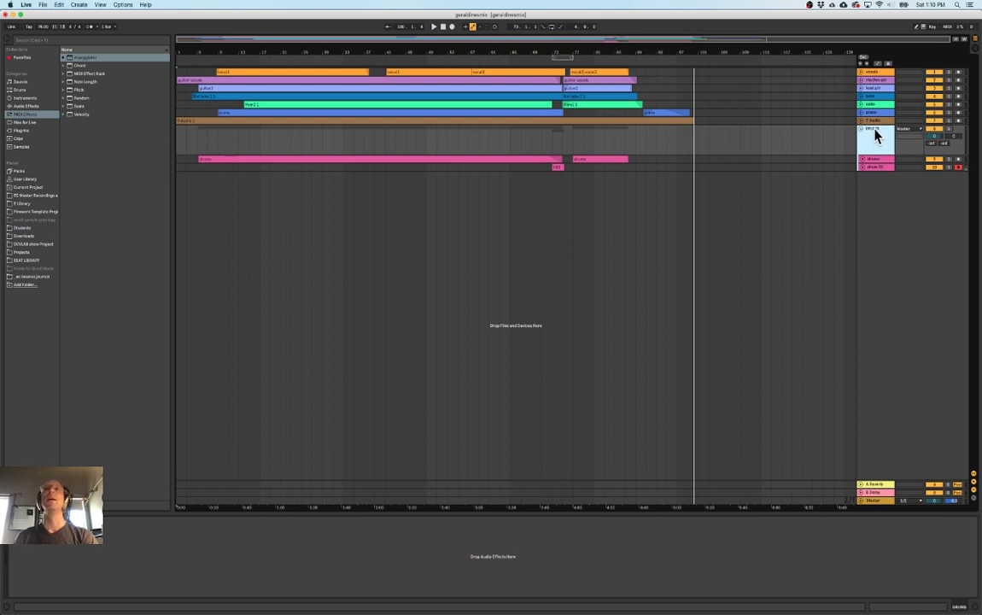
# Move the piano track up between the lead guitar and bass tracks.
pyautogui.click(874, 79)
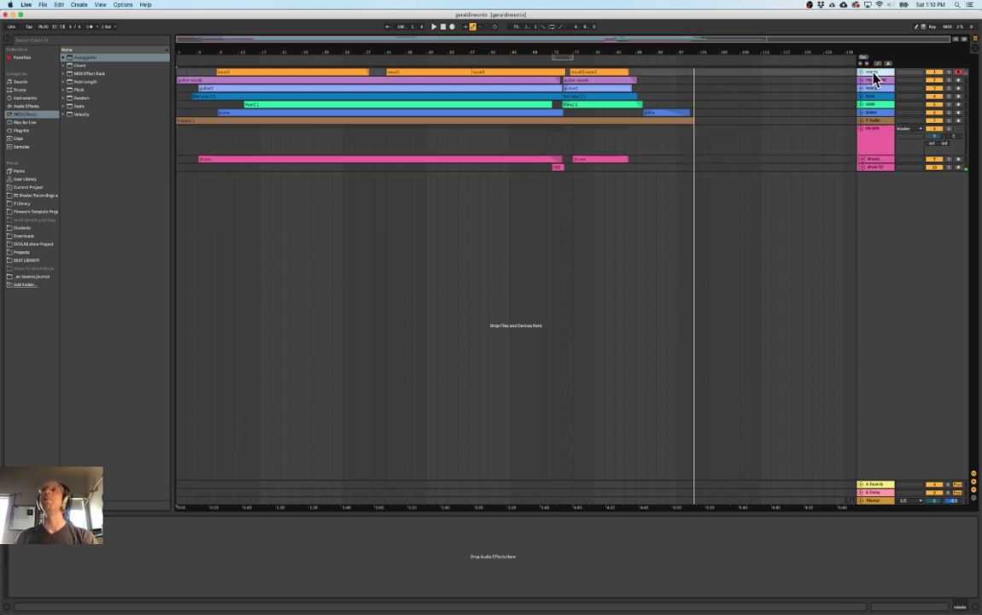
pyautogui.click(874, 96)
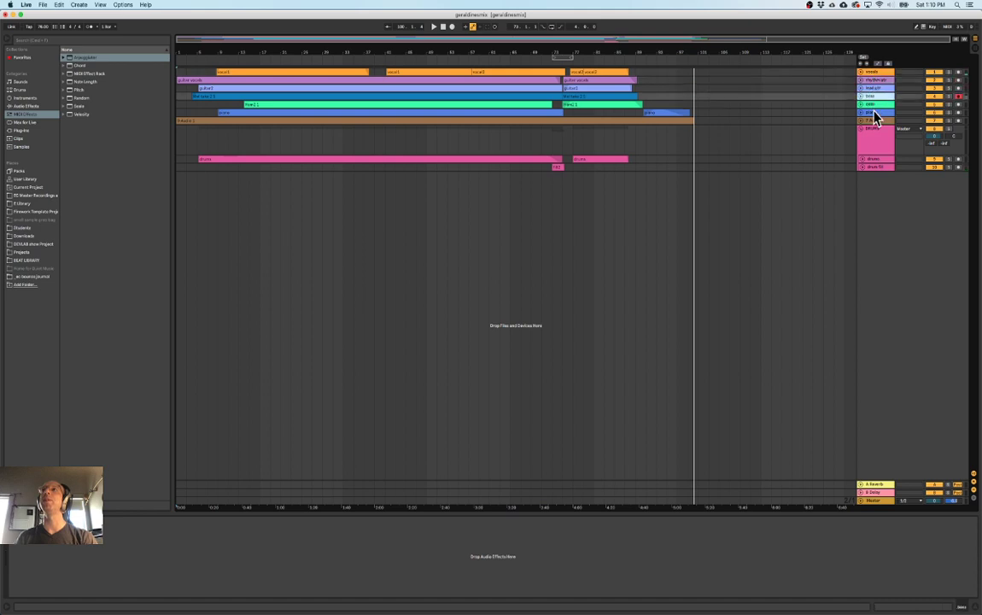
pyautogui.moveTo(874, 115)
pyautogui.mouseDown()
pyautogui.moveTo(876, 90)
pyautogui.moveTo(877, 106)
pyautogui.mouseUp()
# Group the rhythm guitar and lead guitar tracks as GUITARS.
pyautogui.click(873, 80)
pyautogui.keyDown('shift'); pyautogui.click(878, 88); pyautogui.keyUp('shift')
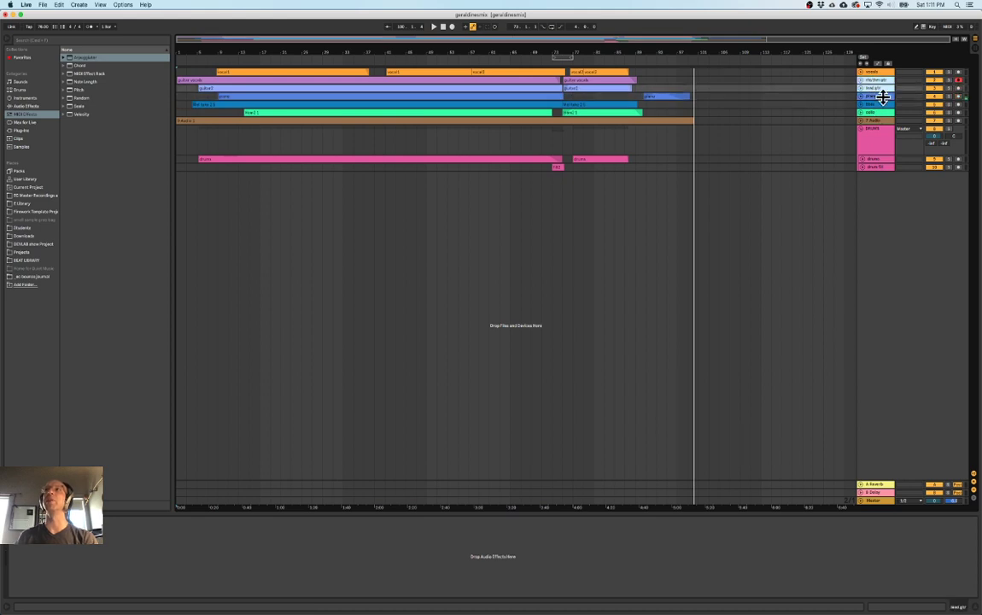
pyautogui.press('super+g')
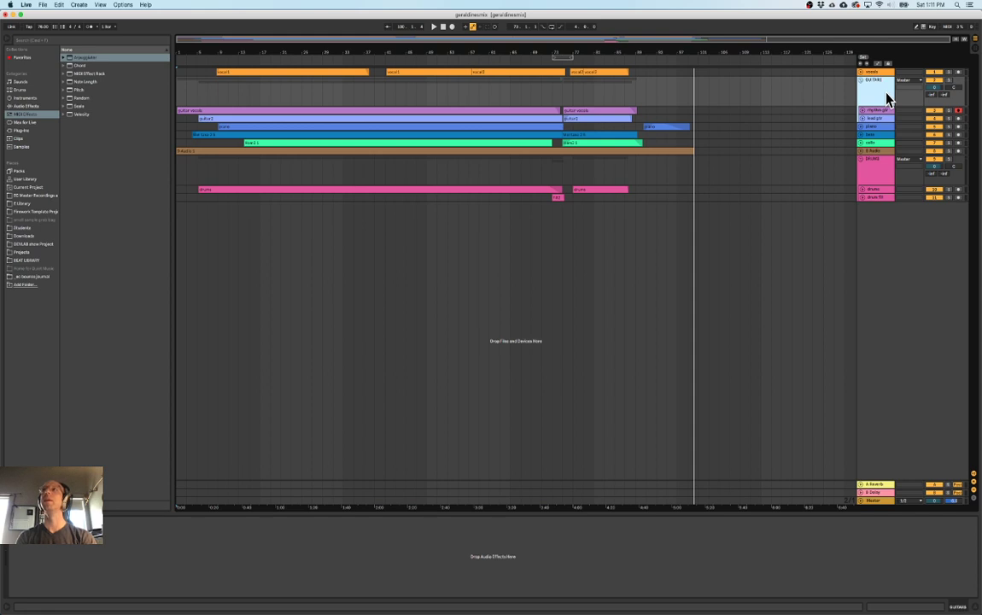
# Unfold the recorded audio track and listen to it soloed from around bar 20, then take it out of solo.
pyautogui.click(878, 127)
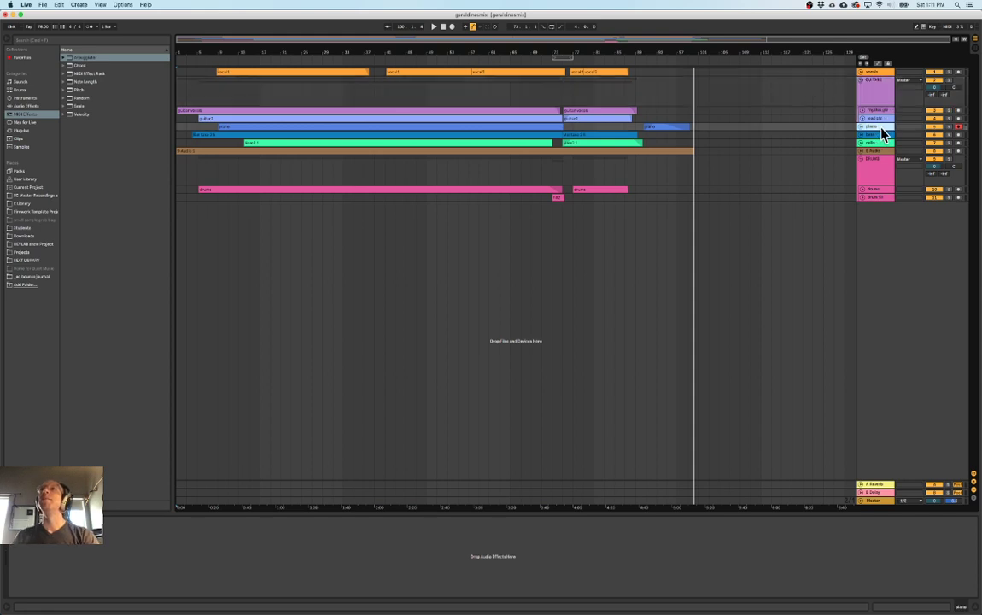
pyautogui.click(876, 151)
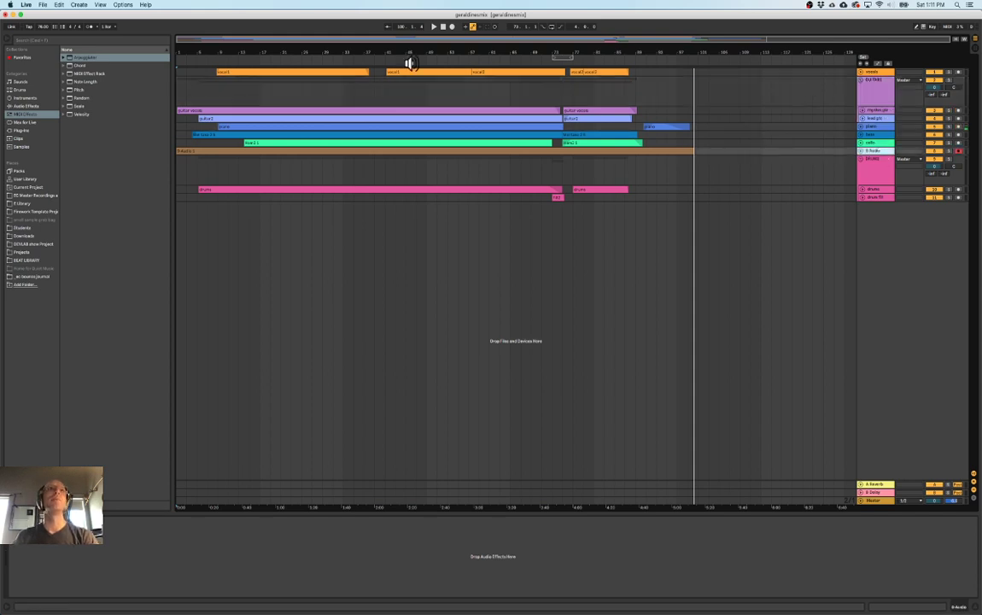
pyautogui.click(860, 152)
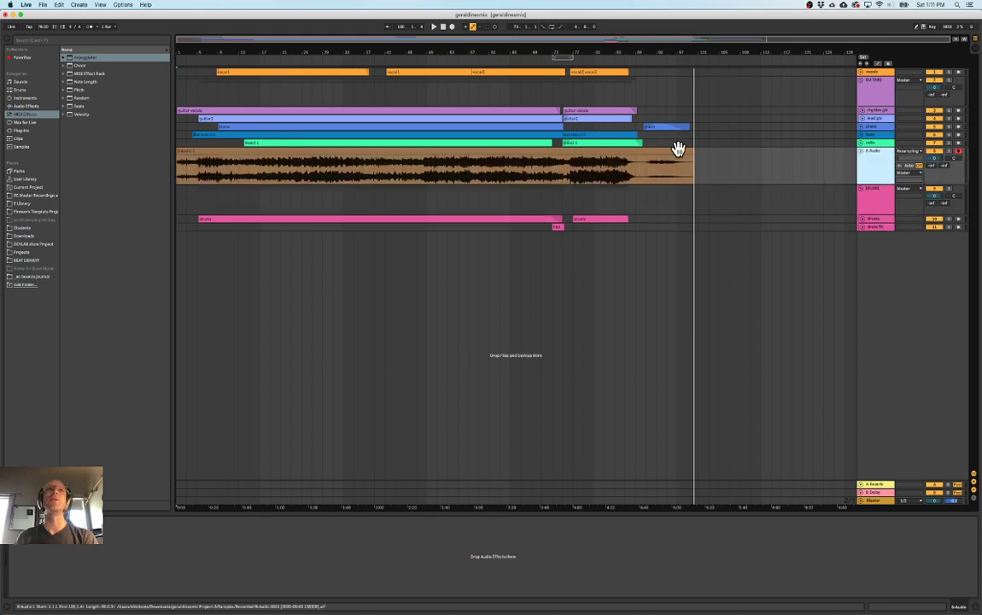
pyautogui.click(273, 60)
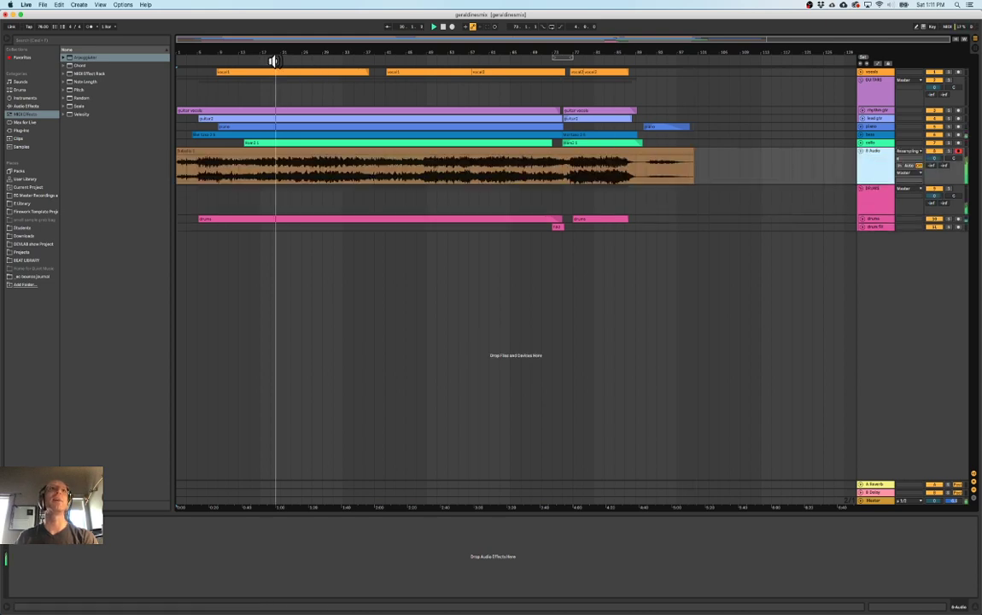
pyautogui.click(951, 152)
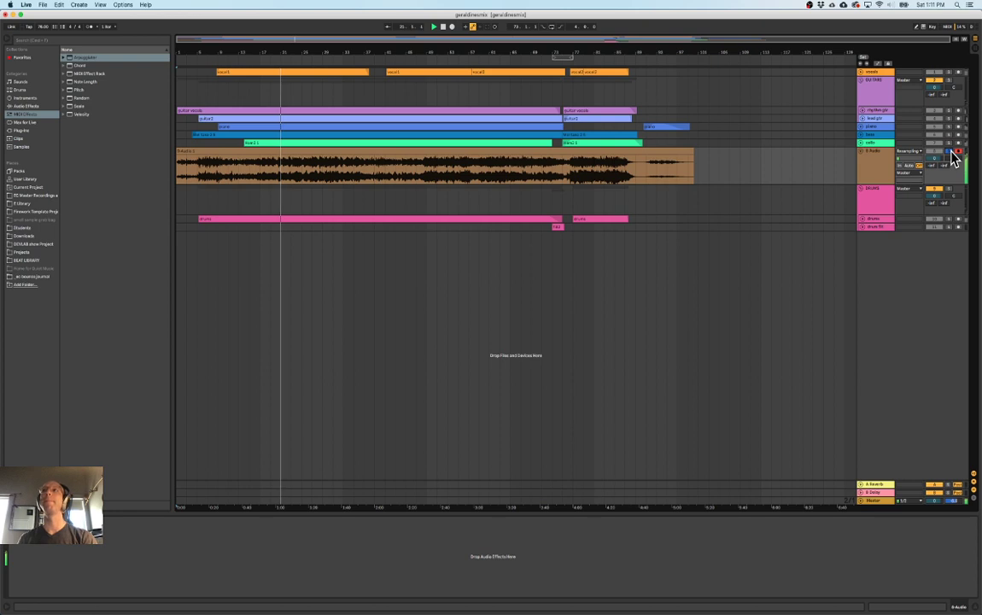
pyautogui.click(951, 152)
# Place the recorded track below the DRUMS group under the name "unmixed bounce" and deactivate its clip.
pyautogui.moveTo(871, 160); pyautogui.dragTo(865, 292)
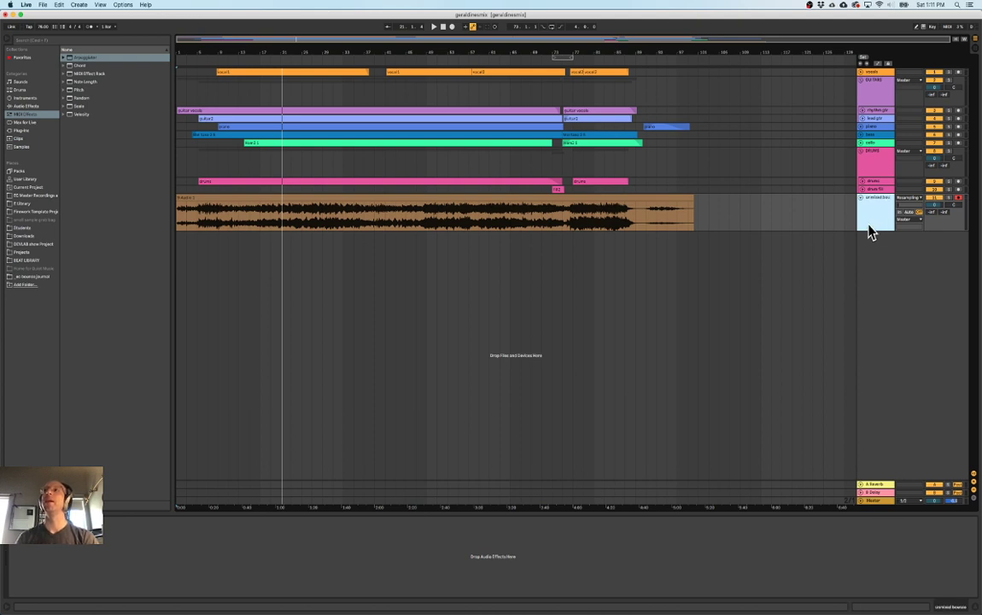
pyautogui.click(519, 200)
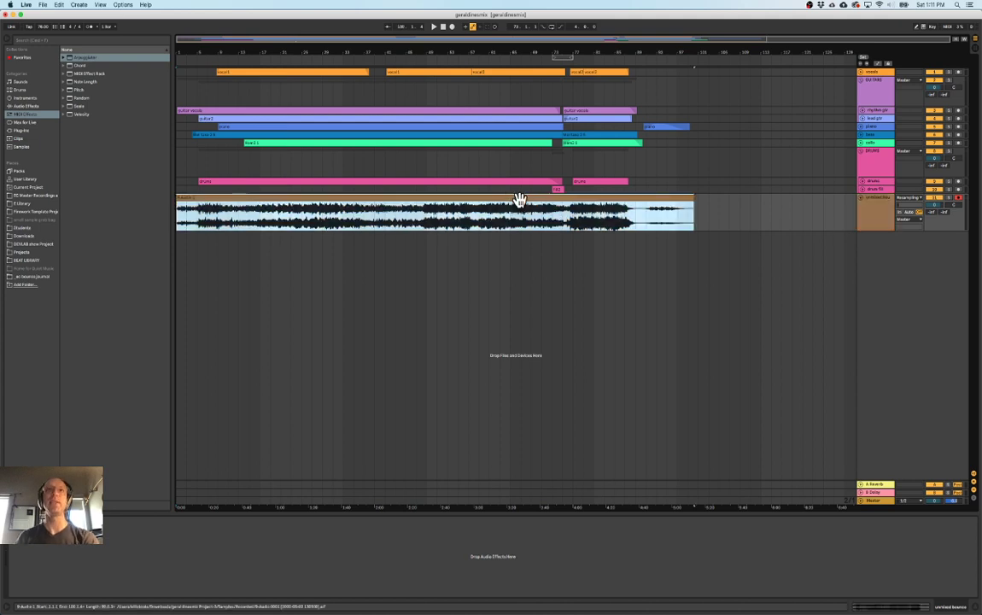
pyautogui.press('r')
pyautogui.click(479, 220)
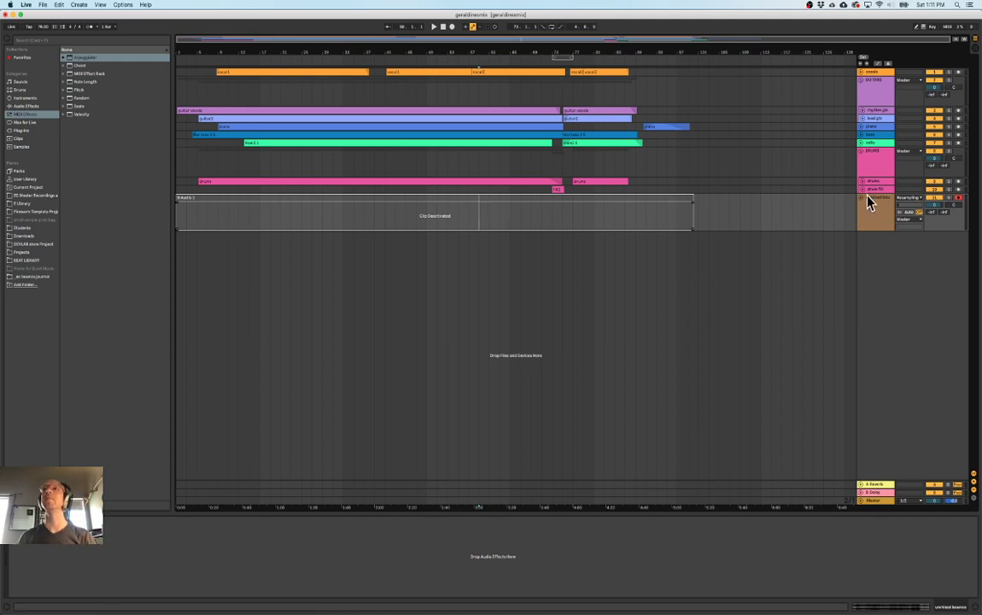
# Select all top-level tracks and increase their height together so the waveforms show.
pyautogui.click(882, 173)
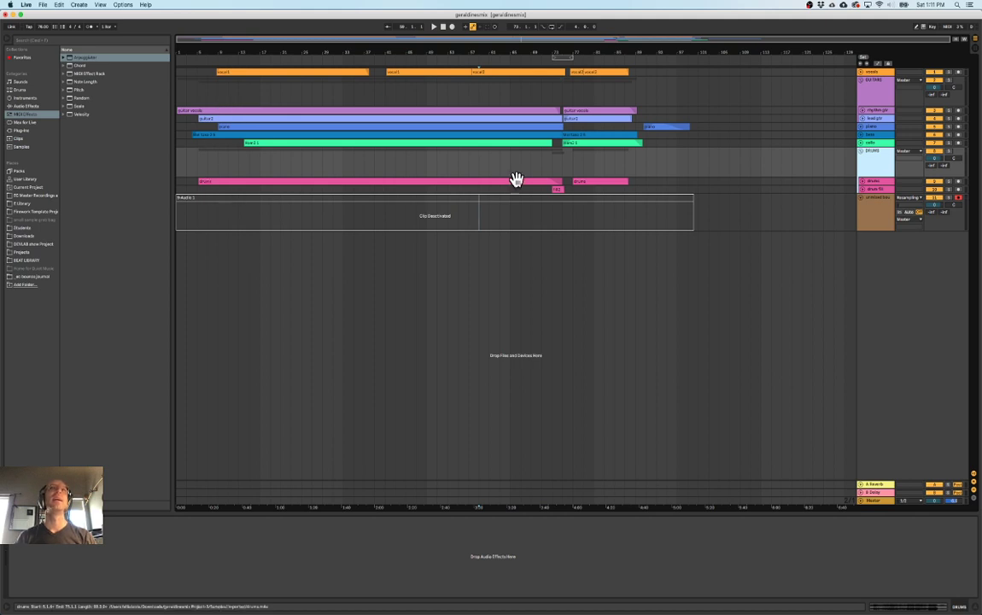
pyautogui.press('super+a')
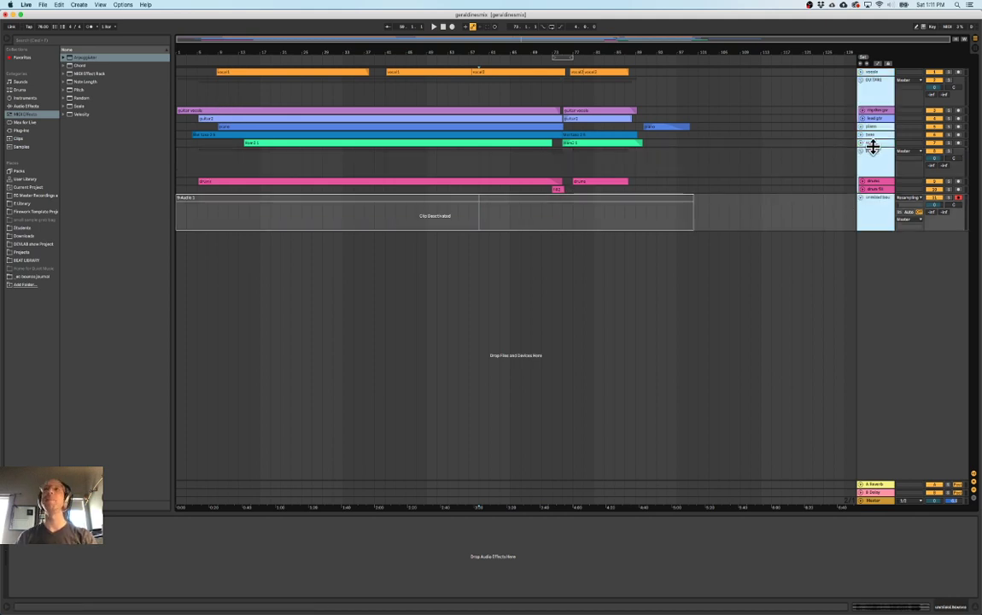
pyautogui.click(872, 144)
pyautogui.press('super+a')
pyautogui.moveTo(872, 144); pyautogui.dragTo(868, 175)
# Trim the start of the first cello clip to about bar 16 and minimise the mixing notes document.
pyautogui.click(205, 175)
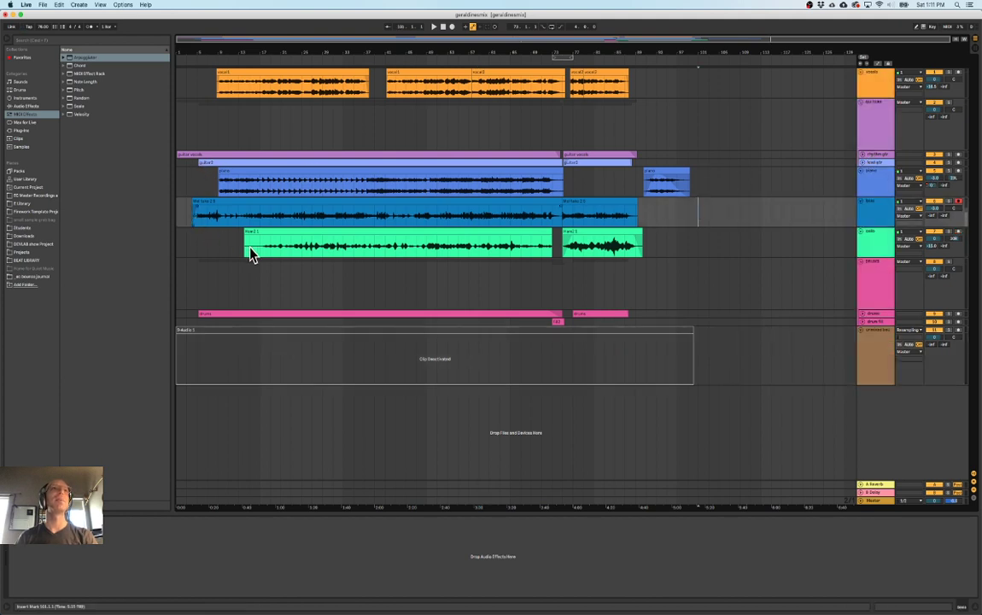
pyautogui.moveTo(245, 239); pyautogui.dragTo(253, 235)
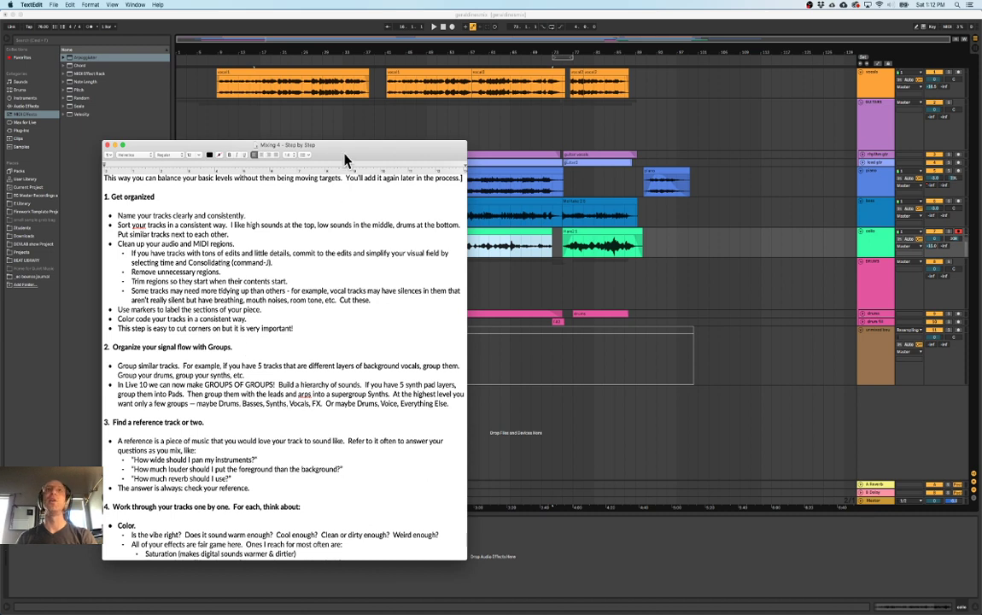
pyautogui.press('super+m')
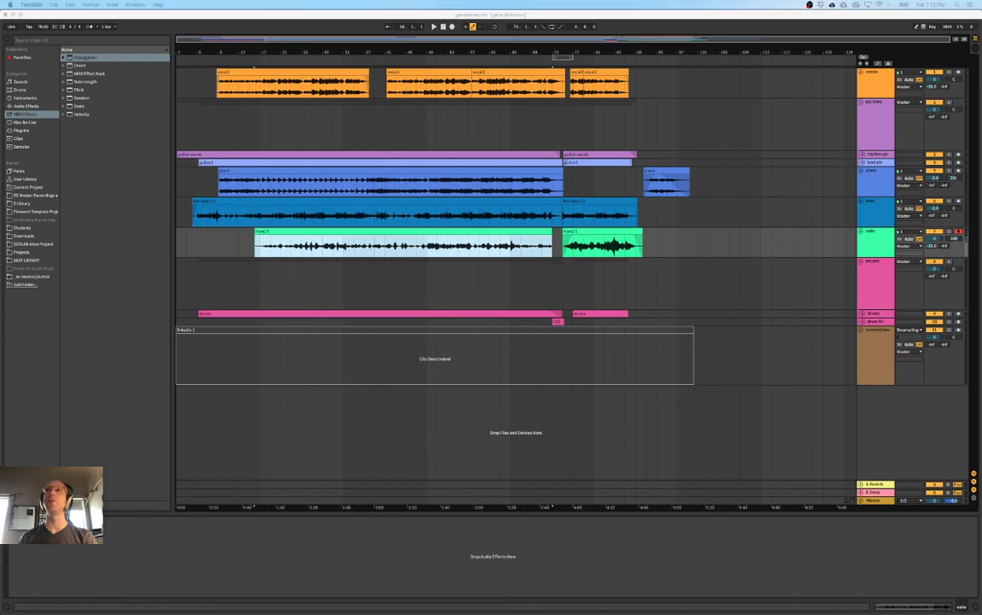
pyautogui.click(879, 113)
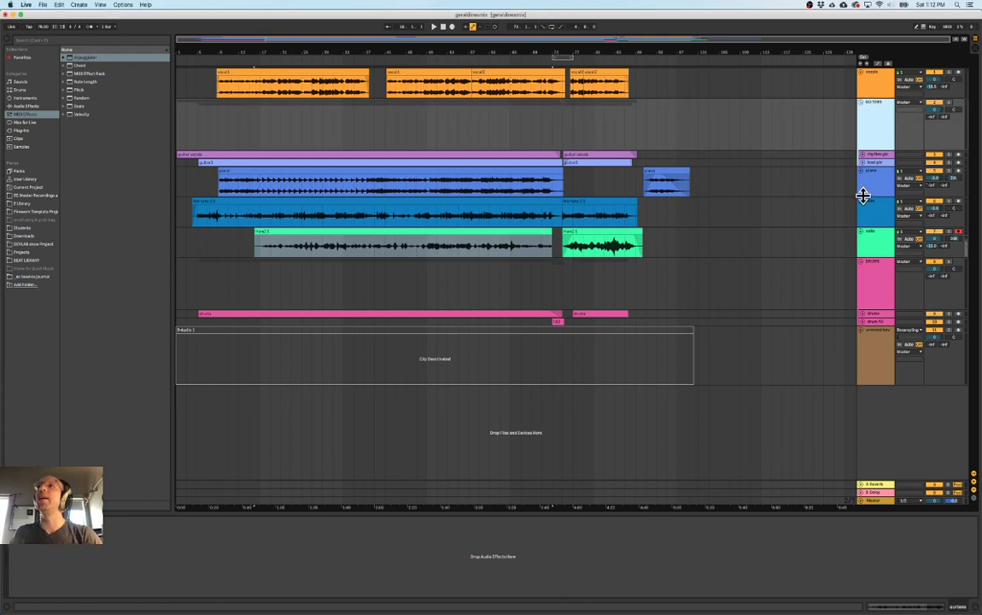
pyautogui.click(879, 285)
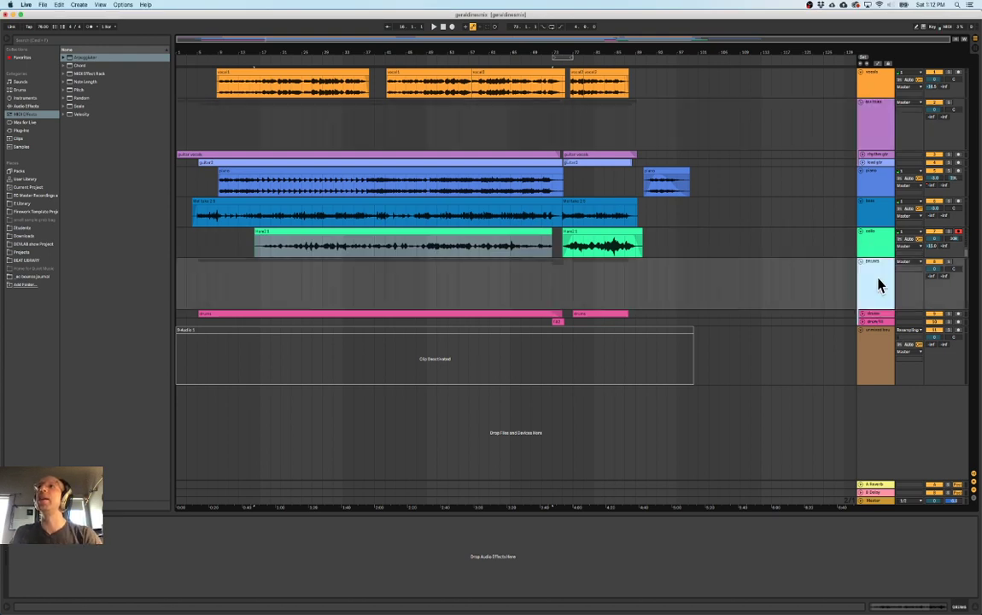
pyautogui.click(879, 132)
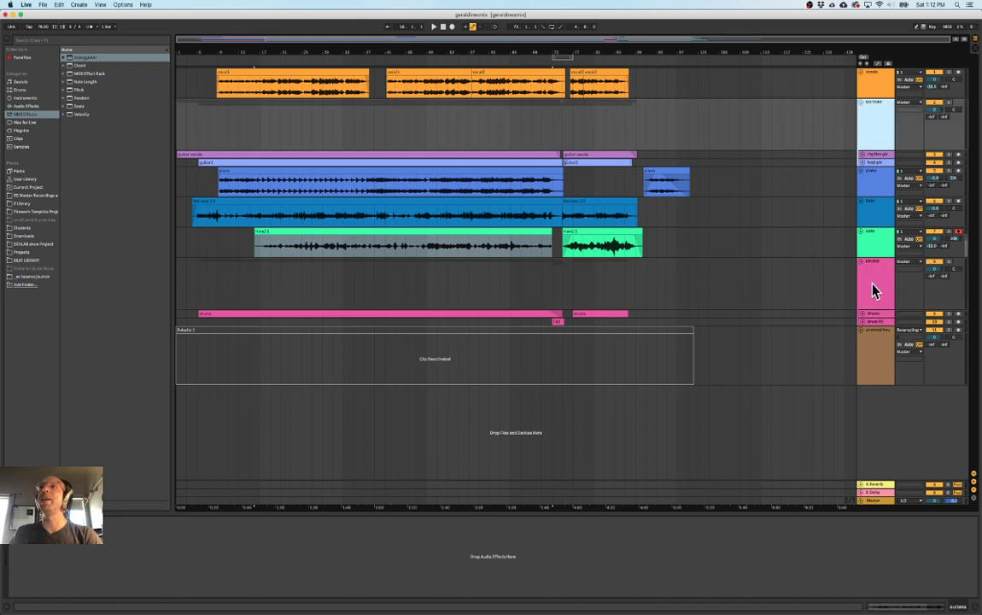
pyautogui.click(872, 290)
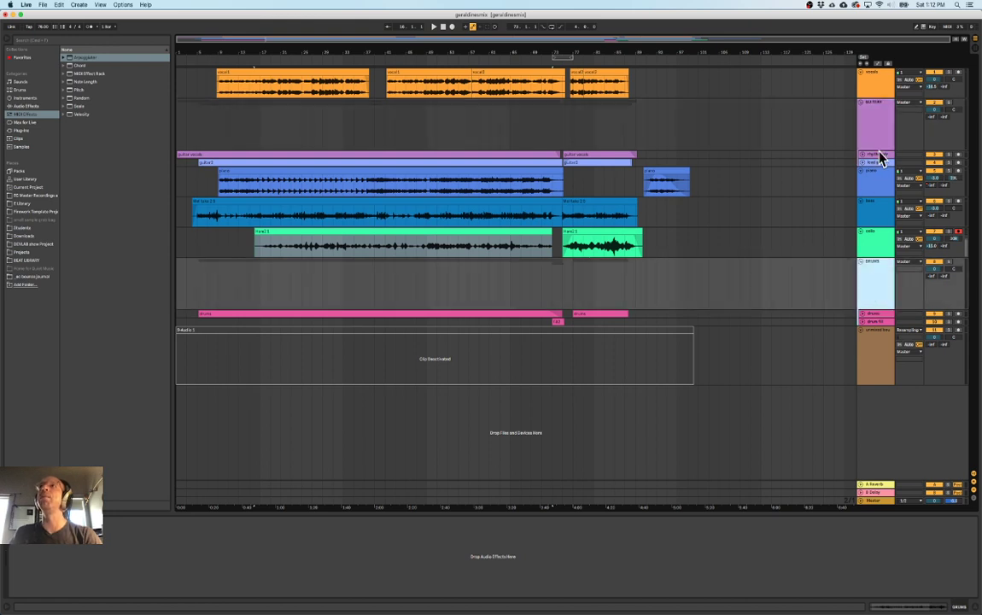
# Group the GUITARS group with the piano, bass and cello tracks as BAND.
pyautogui.click(875, 140)
pyautogui.click(877, 248)
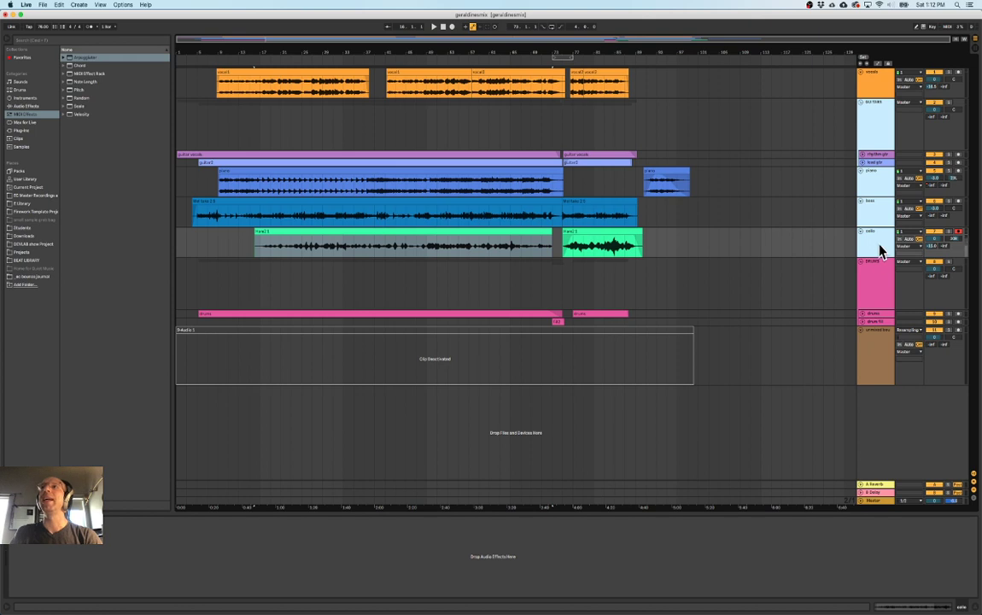
pyautogui.press('super+g')
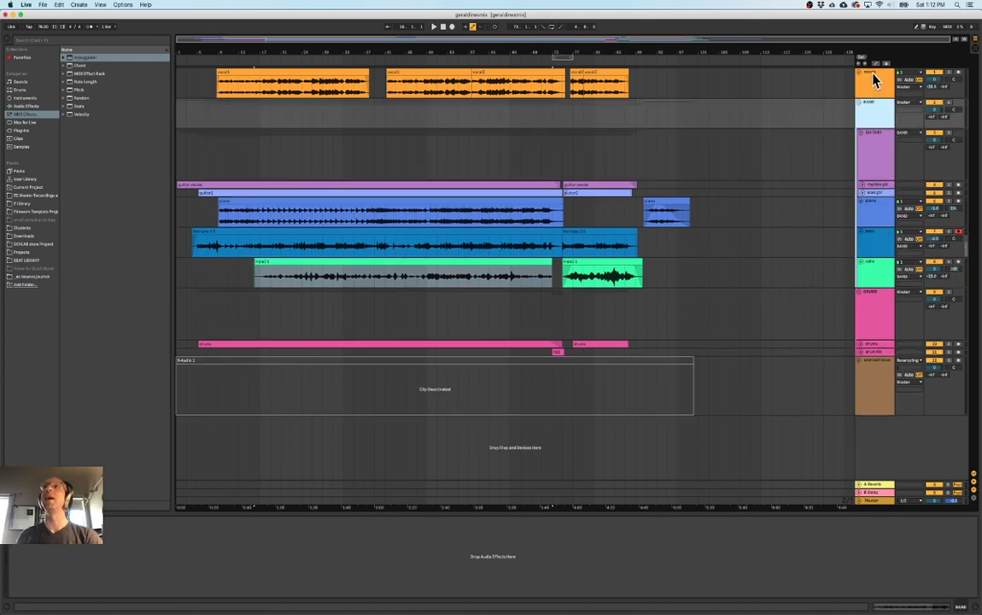
pyautogui.click(872, 80)
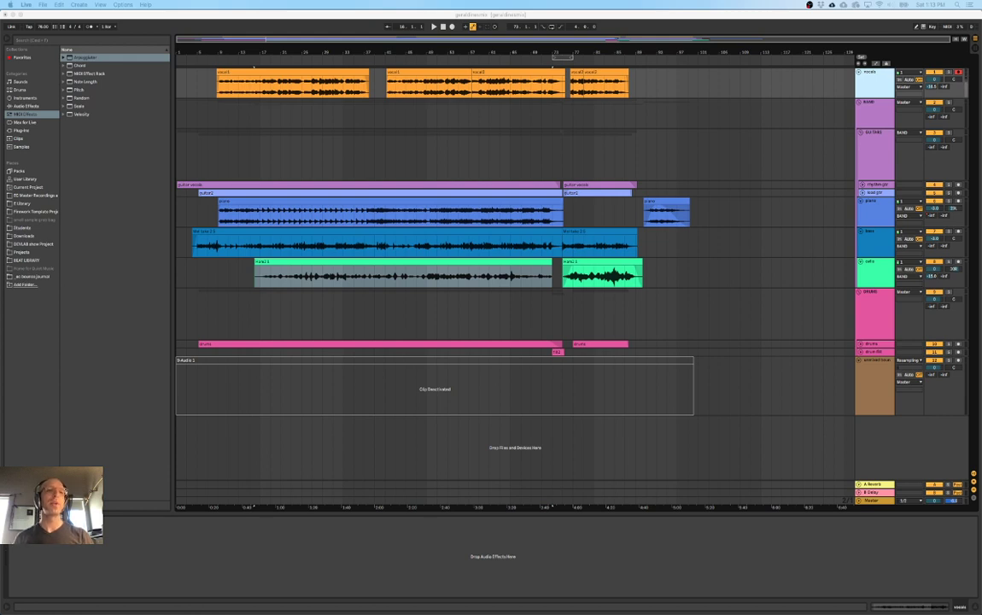
# Review step 4 of the mixing notes on working through the tracks one by one, and put the document away.
pyautogui.click(372, 585)
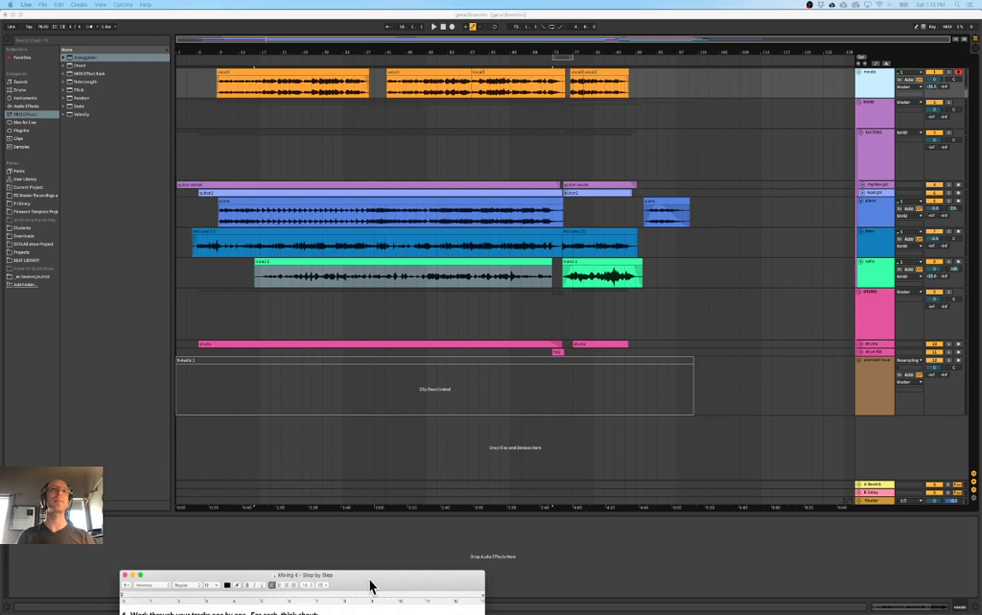
pyautogui.scroll(-1, 256, 179)
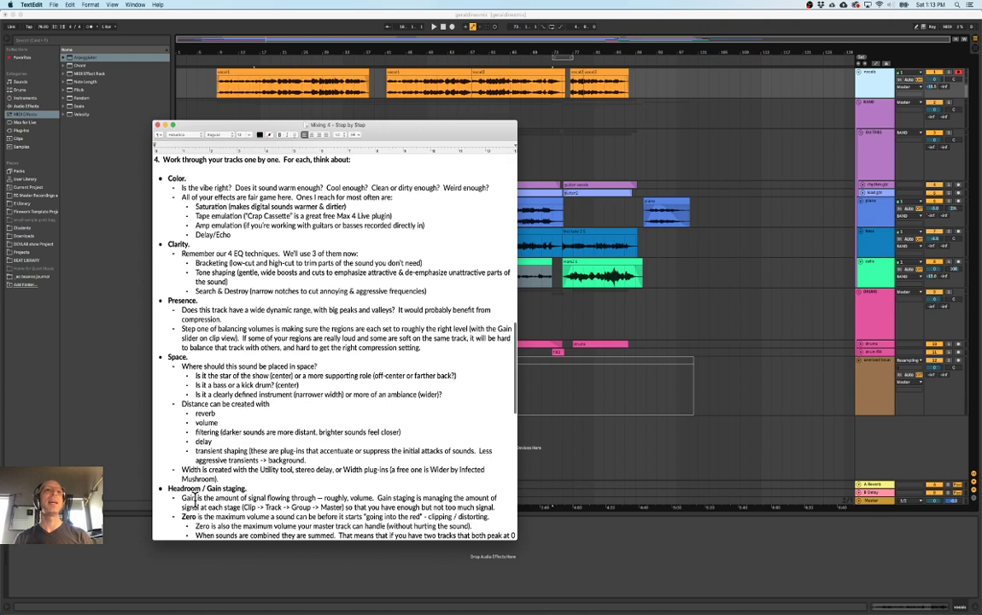
pyautogui.doubleClick(375, 125)
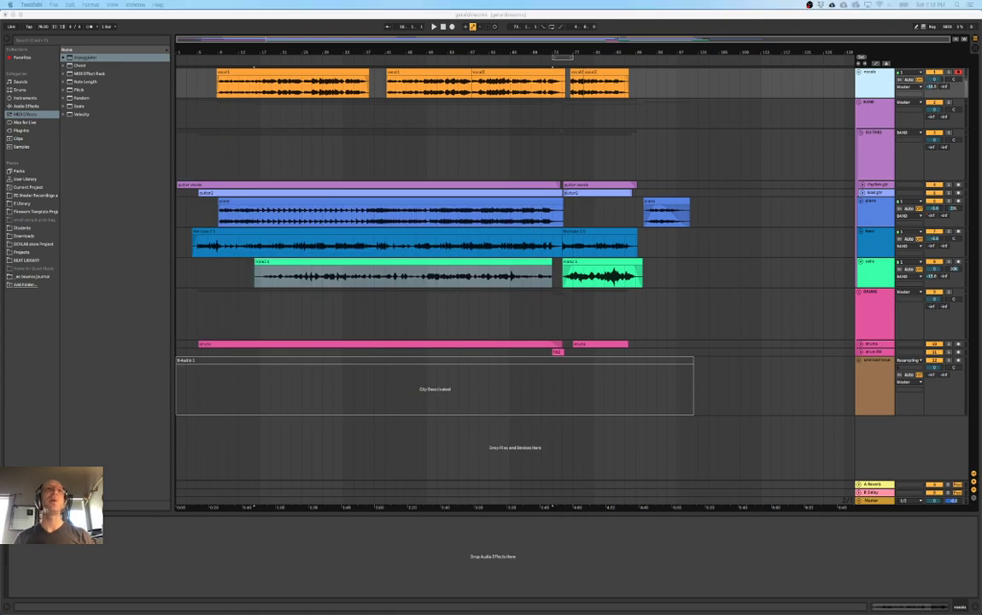
# Play the song from about bar 8 and solo the DRUMS group with its drum tracks.
pyautogui.click(878, 346)
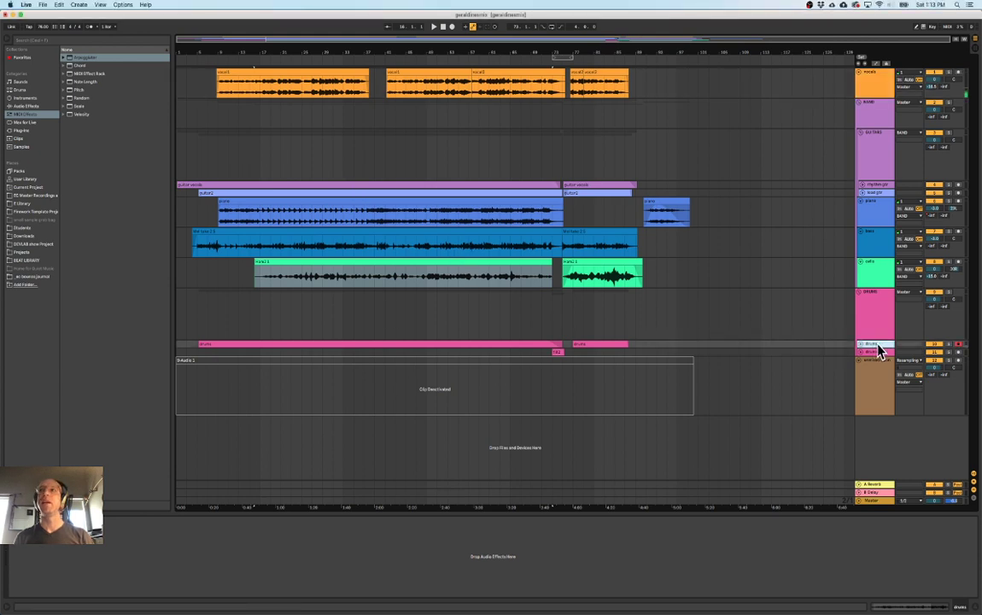
pyautogui.click(216, 53)
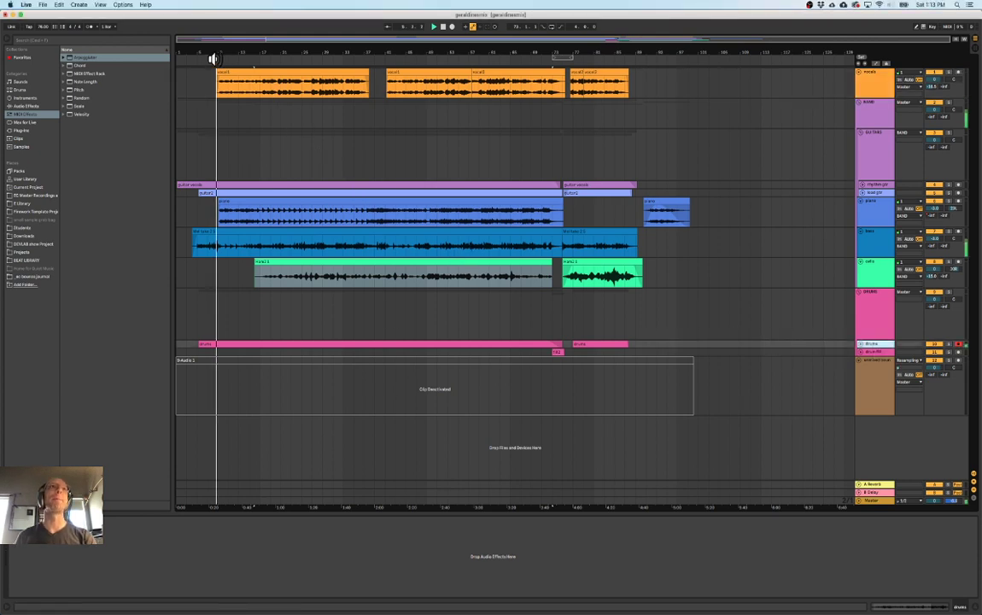
pyautogui.click(874, 322)
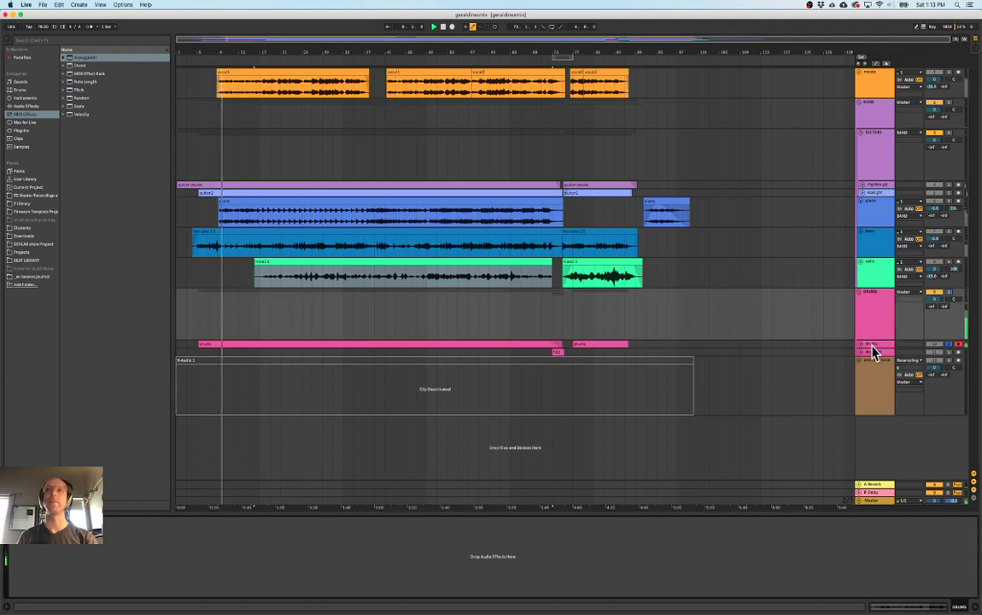
# Unfold the drums and drum fill tracks and enlarge them so the waveforms around bar 73 show.
pyautogui.moveTo(569, 48); pyautogui.dragTo(565, 49)
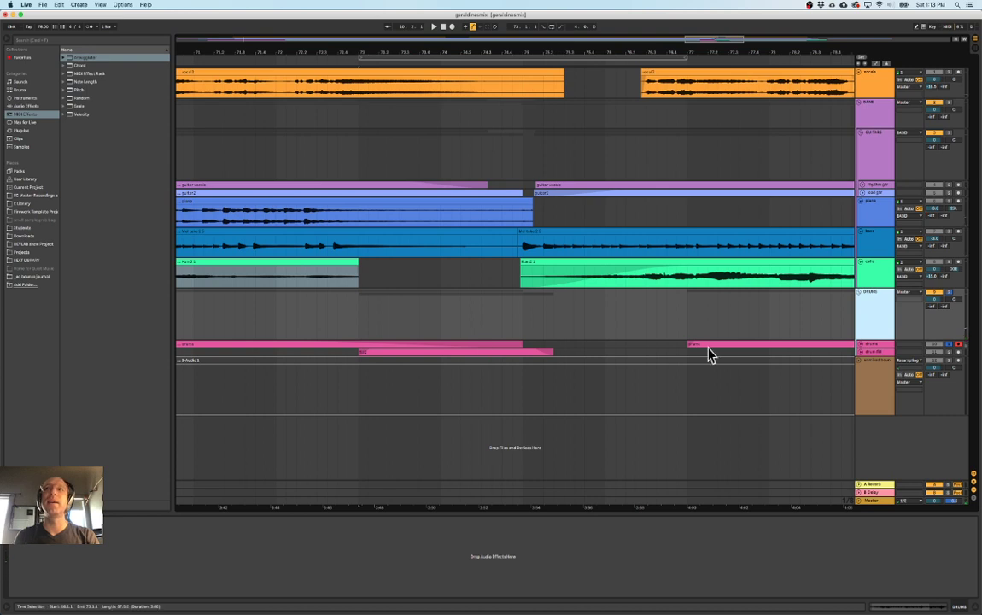
pyautogui.click(877, 345)
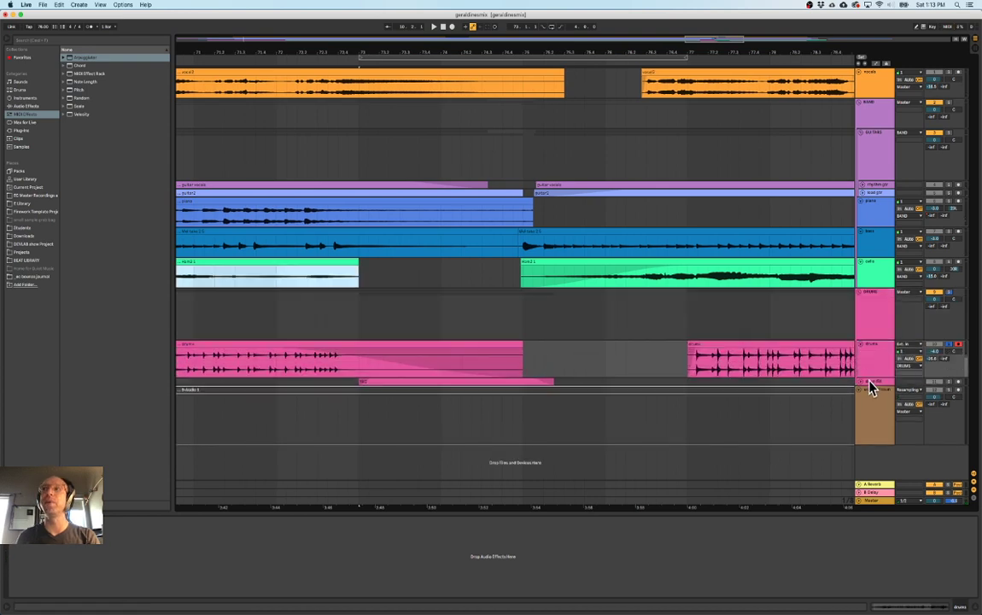
pyautogui.moveTo(870, 385); pyautogui.dragTo(870, 413)
pyautogui.scroll(-2, 418, 270)
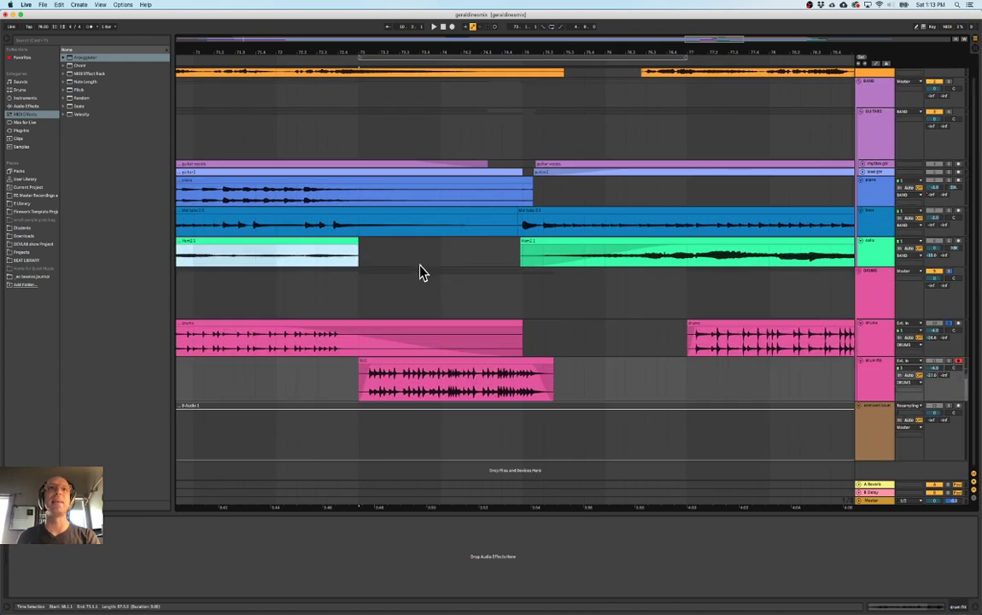
# Move the fill clip at bar 73 from the drum fill track onto the drums track and play the transition into it.
pyautogui.moveTo(402, 363); pyautogui.dragTo(399, 347)
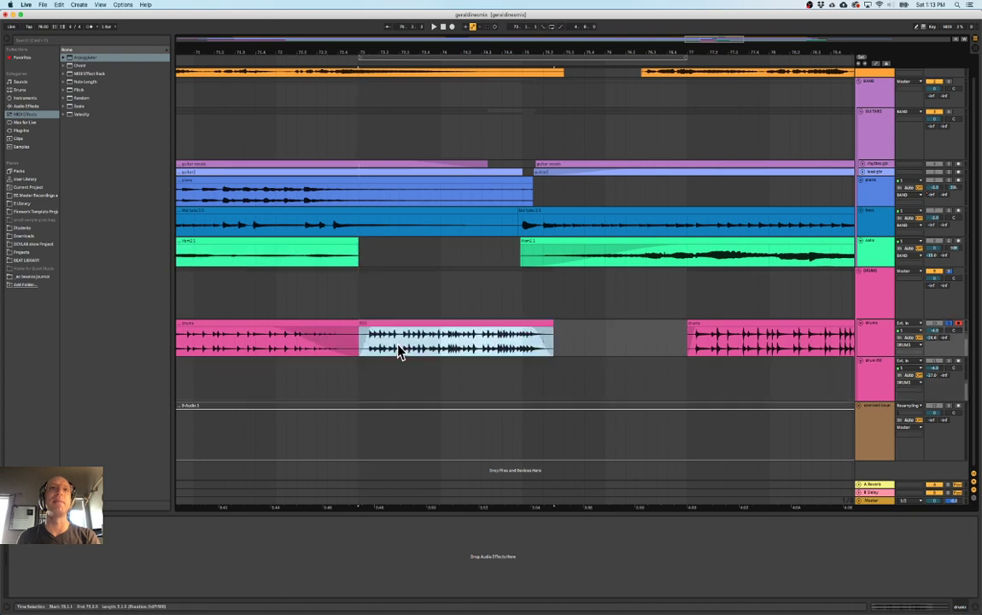
pyautogui.click(410, 336)
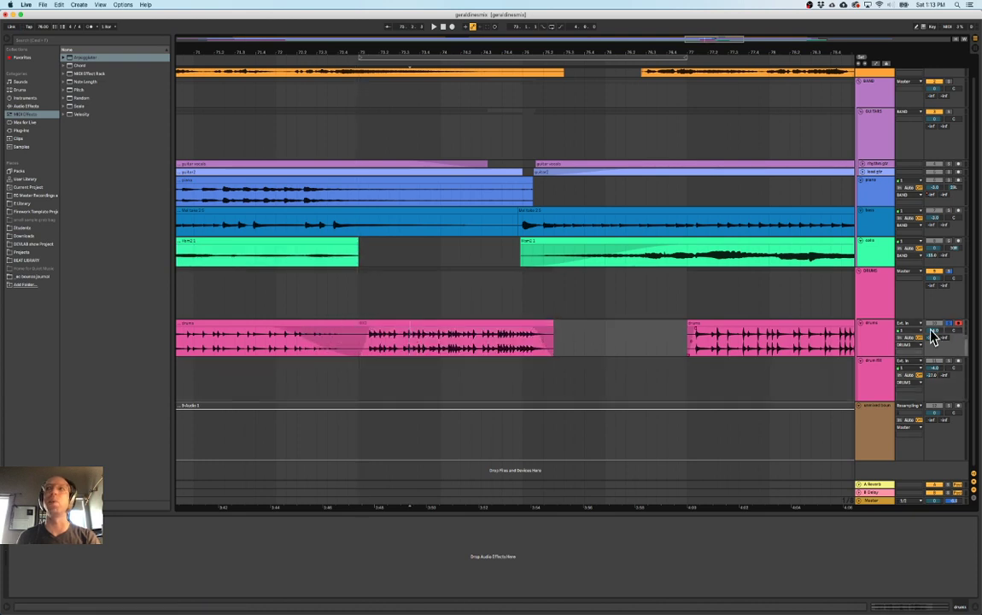
pyautogui.press('space')
pyautogui.click(215, 340)
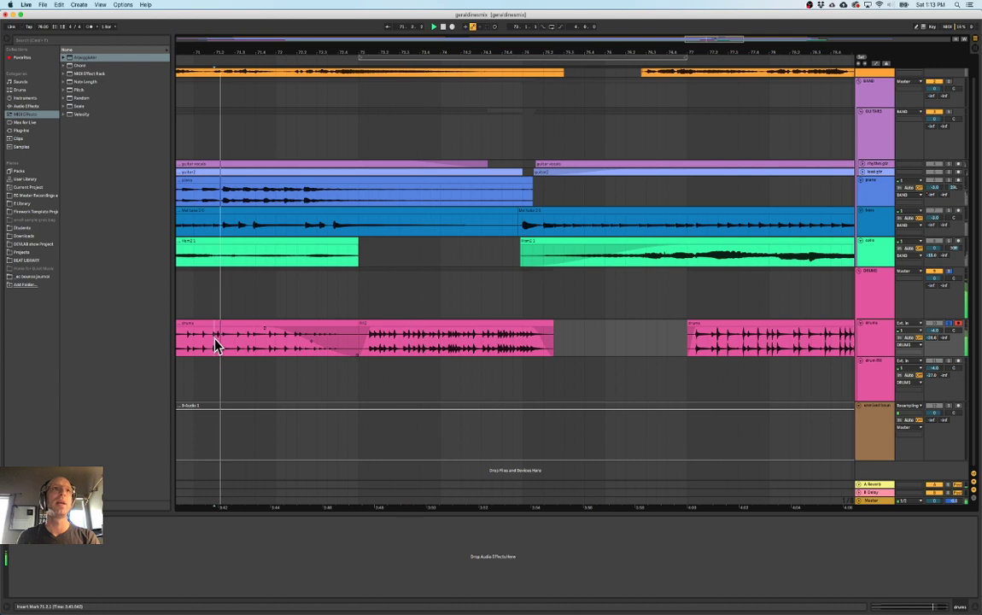
pyautogui.click(430, 341)
# Return the fill clip to the drum fill track and compare the drums and the fill with the whole DRUMS group soloed.
pyautogui.moveTo(418, 321)
pyautogui.mouseDown()
pyautogui.moveTo(425, 378)
pyautogui.moveTo(421, 364)
pyautogui.mouseUp()
pyautogui.click(417, 388)
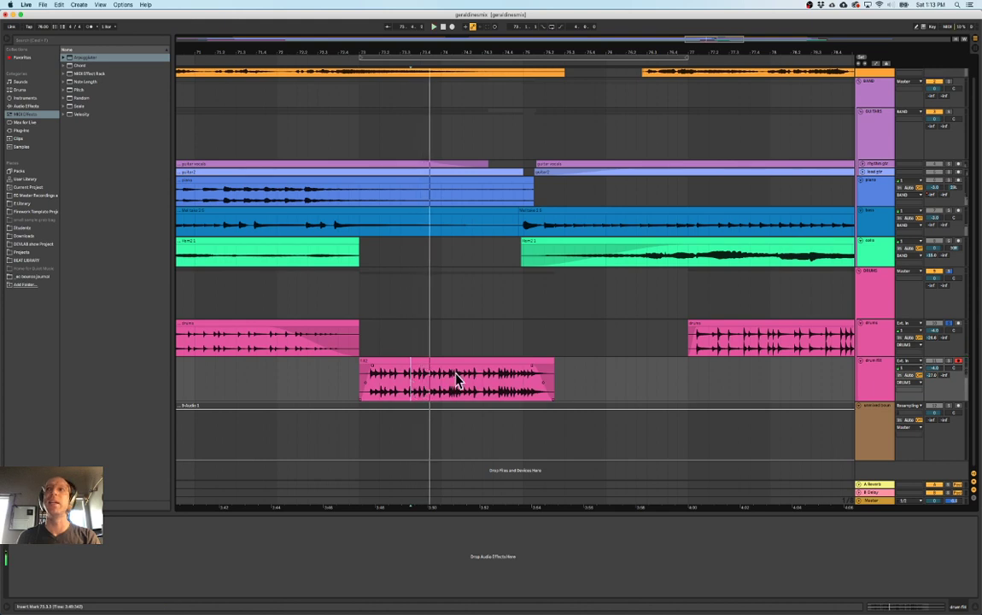
pyautogui.press('space')
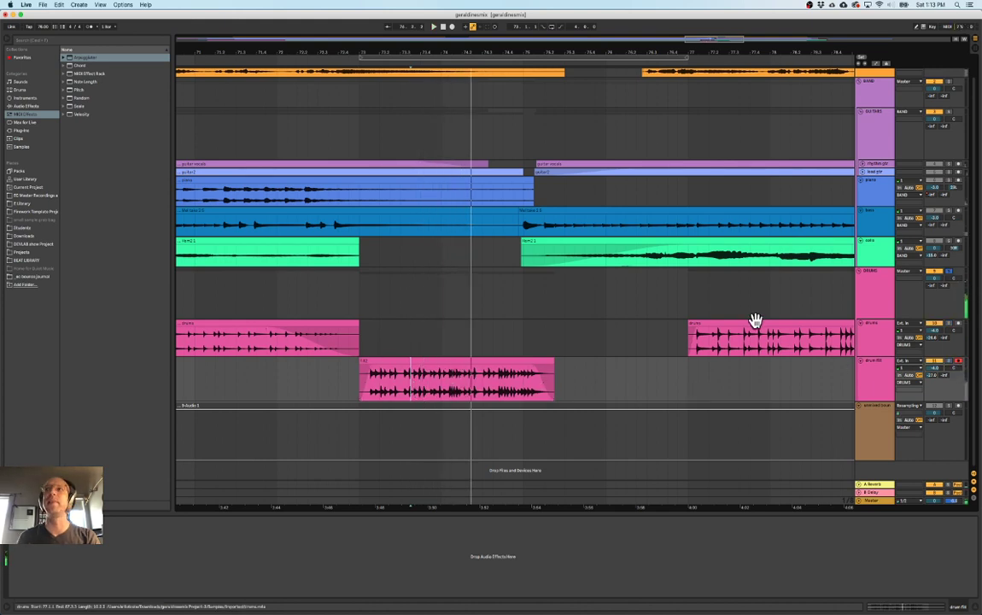
pyautogui.click(241, 340)
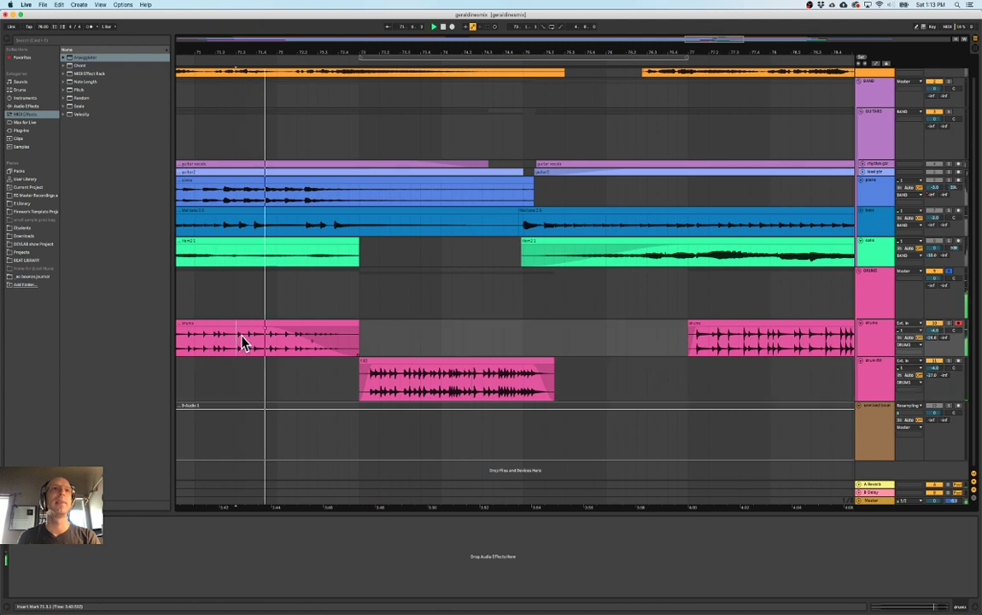
pyautogui.click(433, 378)
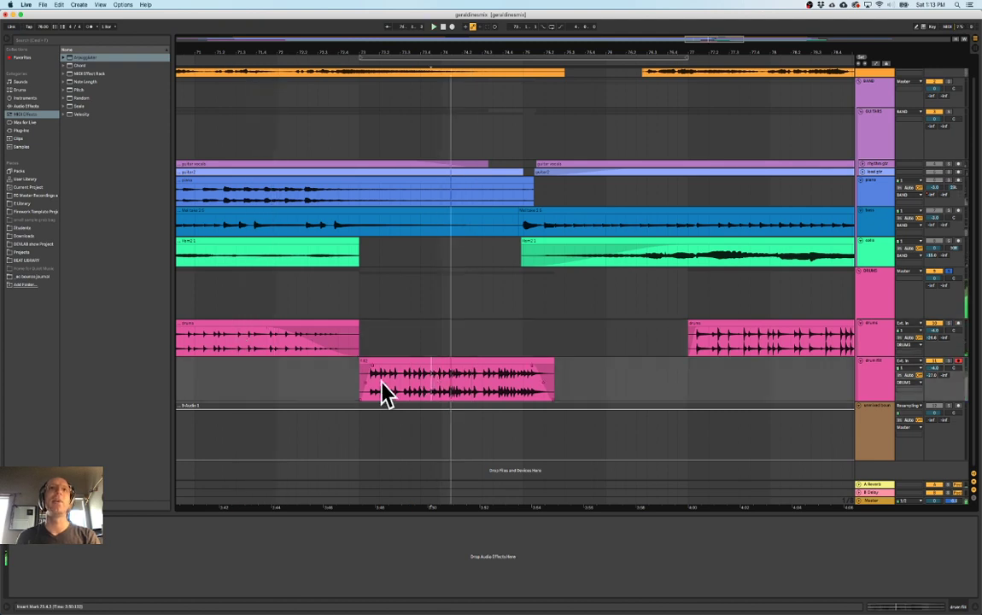
pyautogui.click(247, 343)
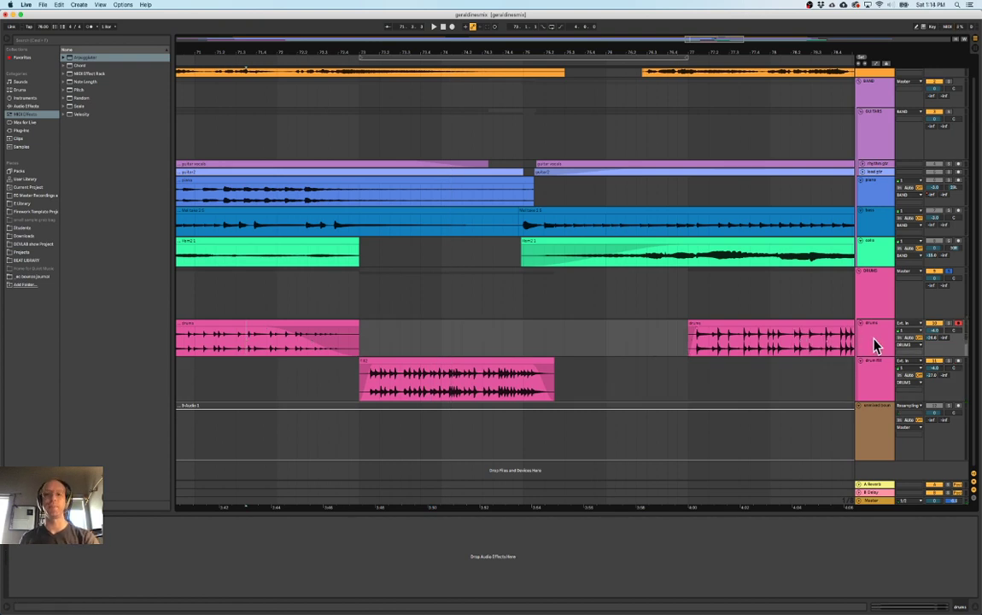
# Show the whole arrangement again and play the soloed drums from about bar 22.
pyautogui.moveTo(426, 46); pyautogui.dragTo(625, 49)
pyautogui.moveTo(412, 50); pyautogui.dragTo(439, 51)
pyautogui.click(314, 98)
pyautogui.press('space')
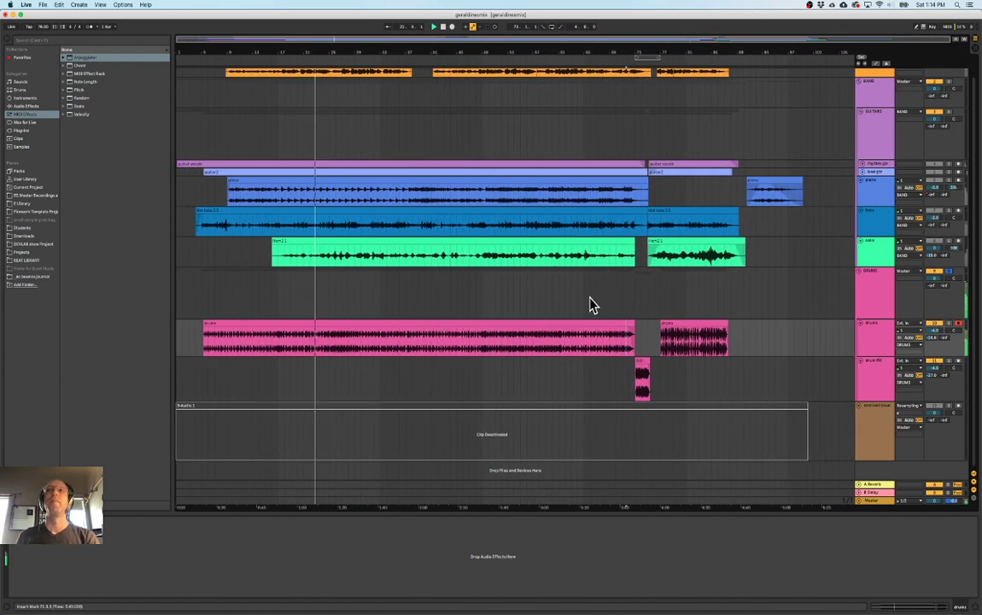
# Solo the drums track inside the DRUMS group and add an EQ Eight audio effect to it.
pyautogui.click(869, 291)
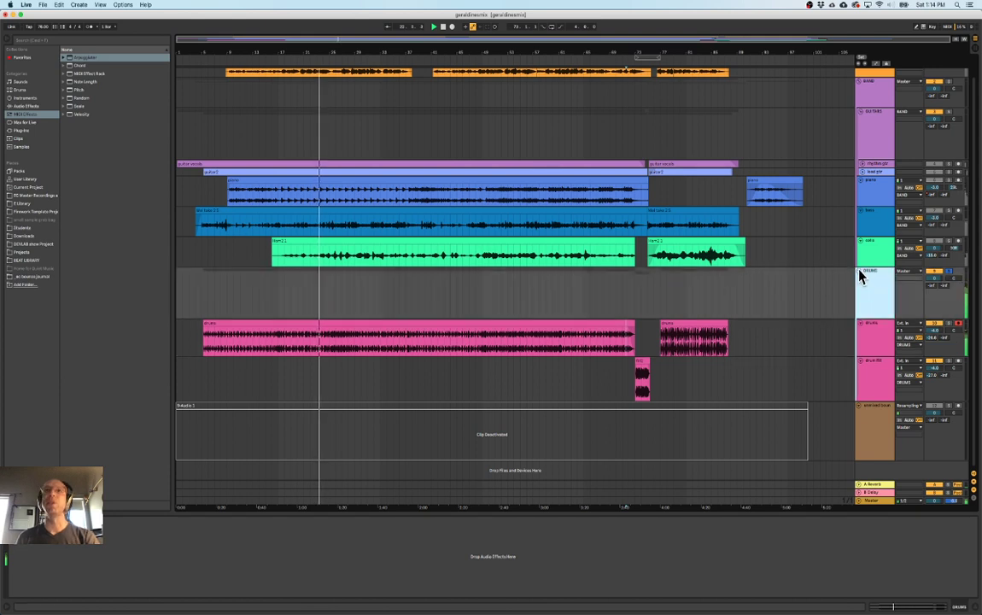
pyautogui.click(879, 340)
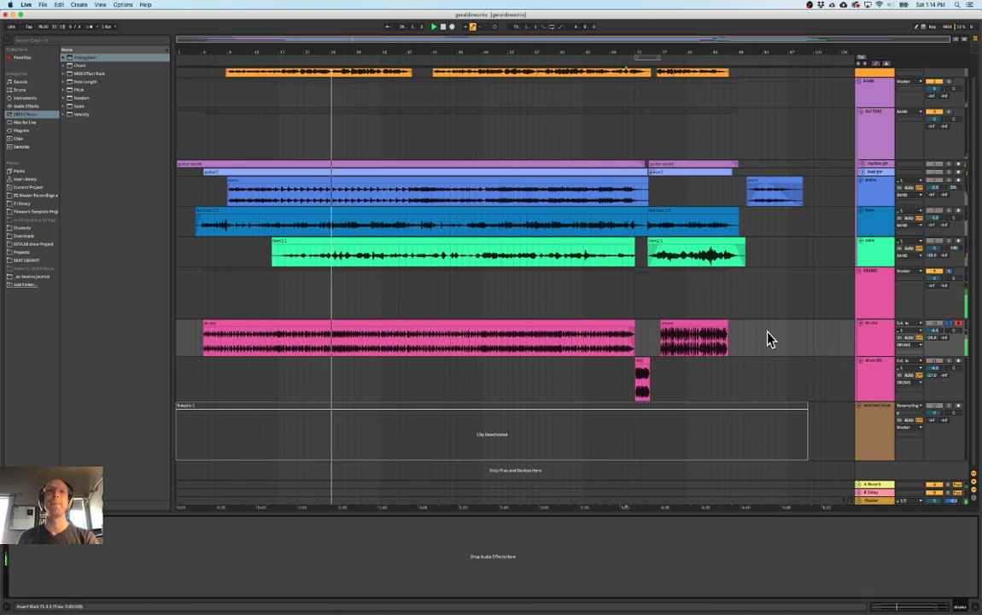
pyautogui.click(26, 105)
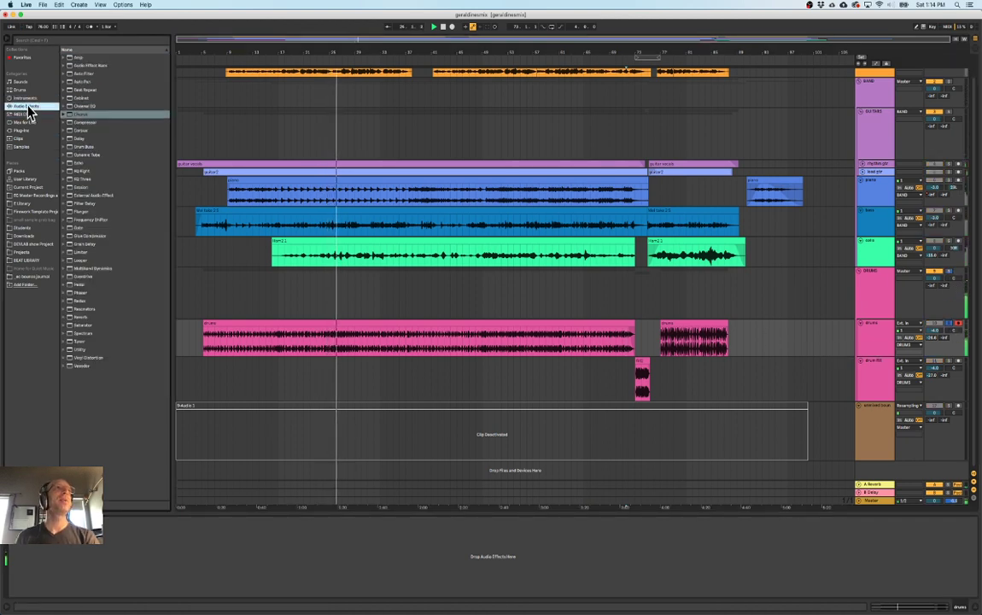
pyautogui.doubleClick(72, 171)
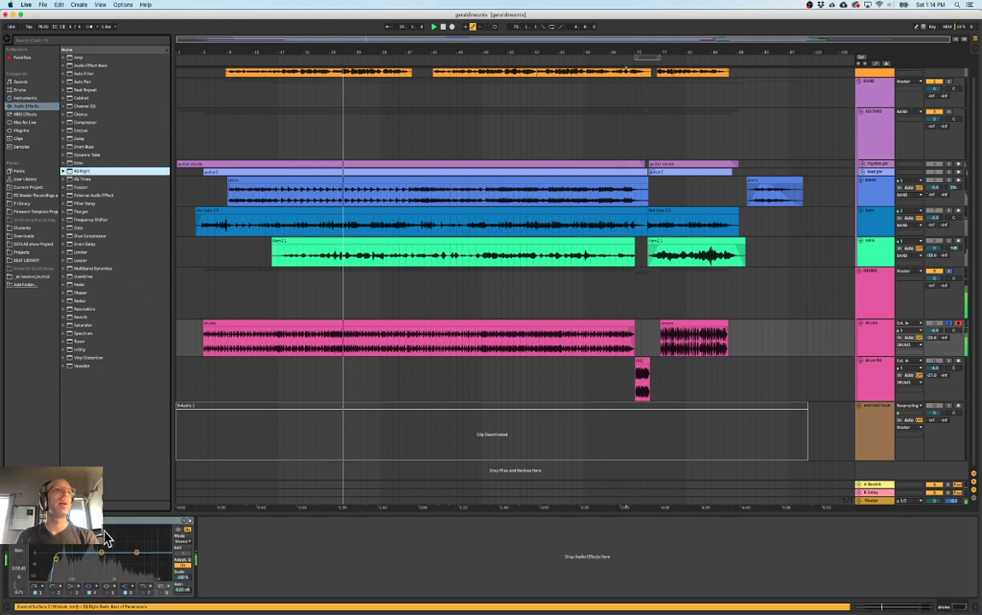
# Set the interface display zoom to 171% in the preferences and close them.
pyautogui.press('super+comma')
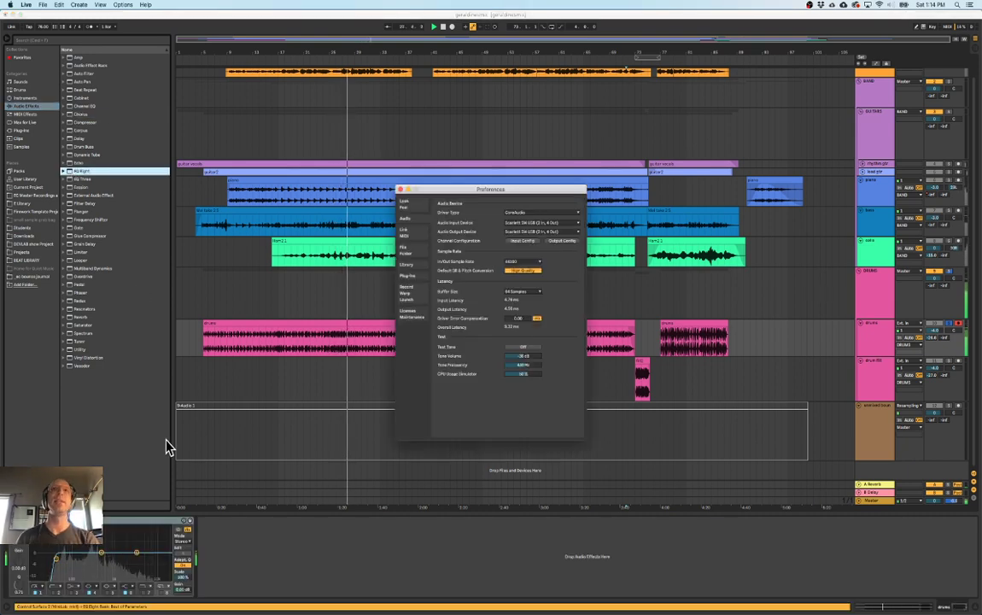
pyautogui.click(405, 205)
pyautogui.moveTo(522, 259); pyautogui.dragTo(523, 231)
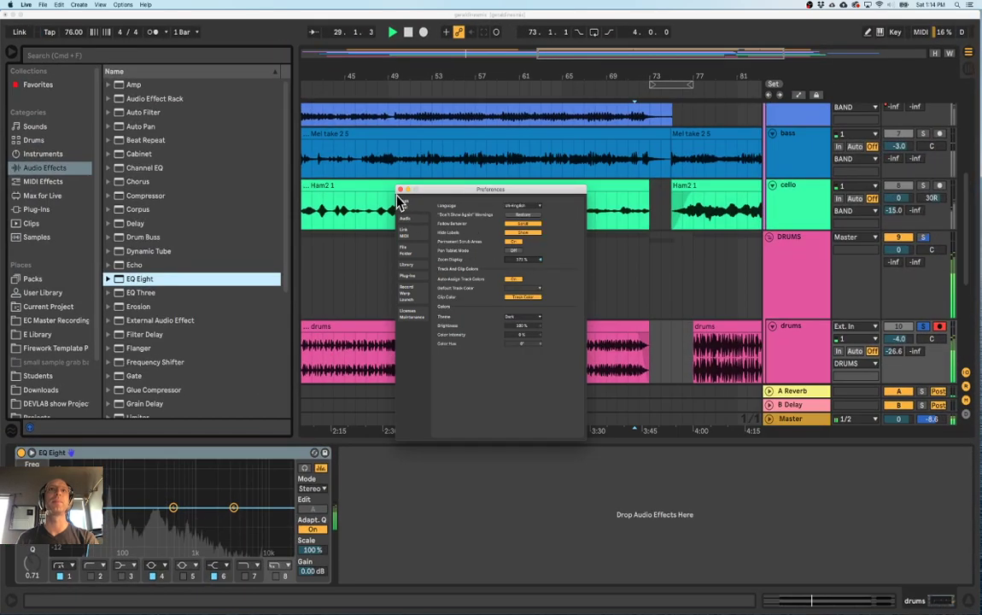
pyautogui.click(400, 192)
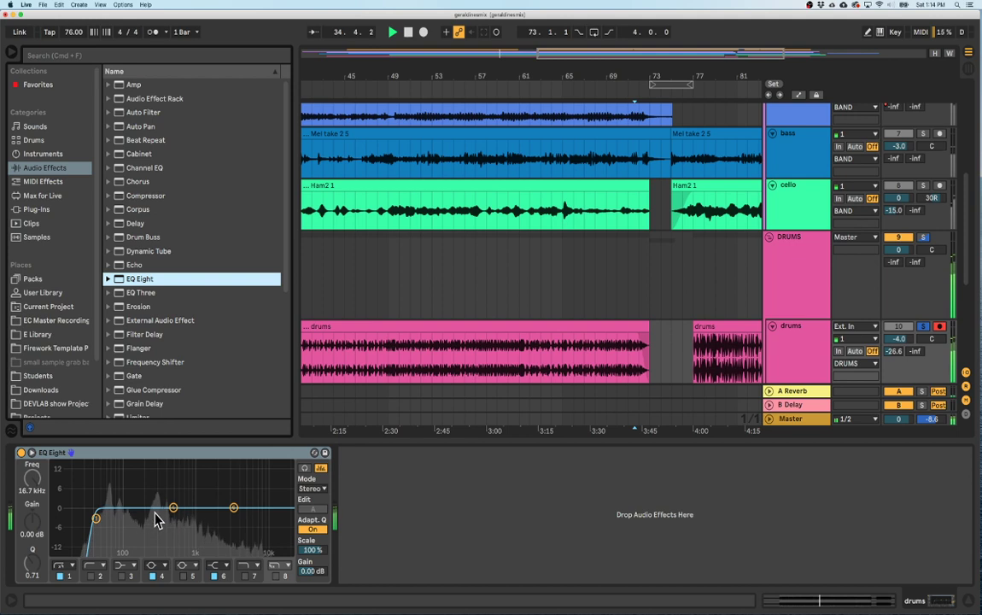
# Turn on EQ Eight's audition mode and sweep band 4 with a 15 dB boost down to about 316 Hz.
pyautogui.click(167, 455)
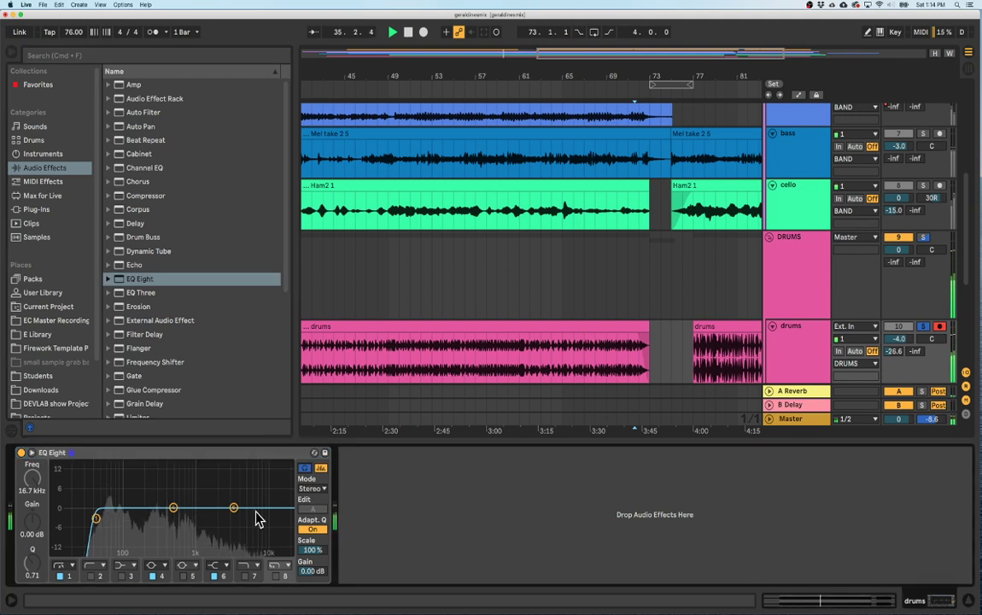
pyautogui.click(305, 469)
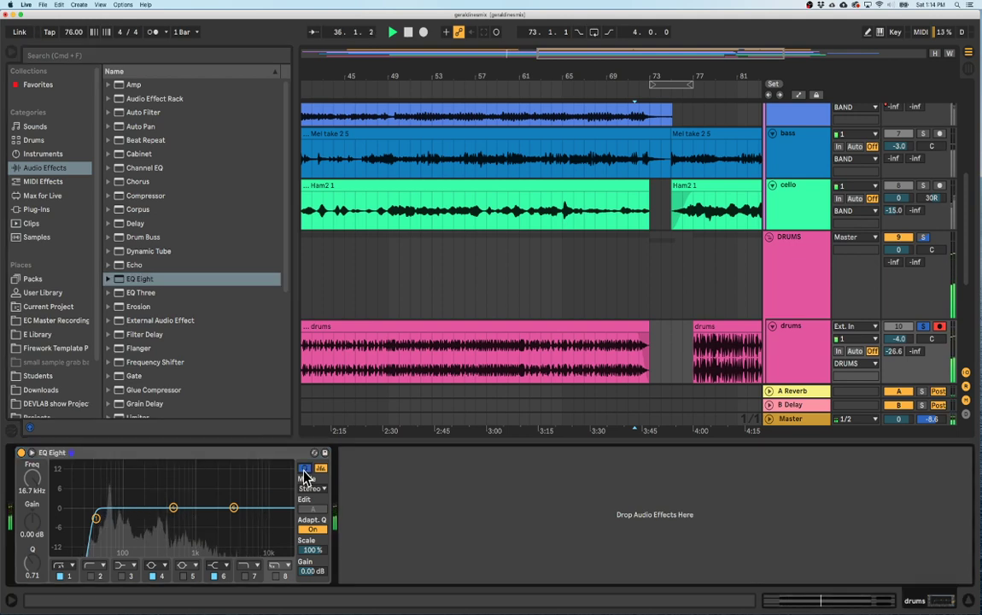
pyautogui.click(174, 507)
pyautogui.moveTo(174, 507); pyautogui.dragTo(261, 463)
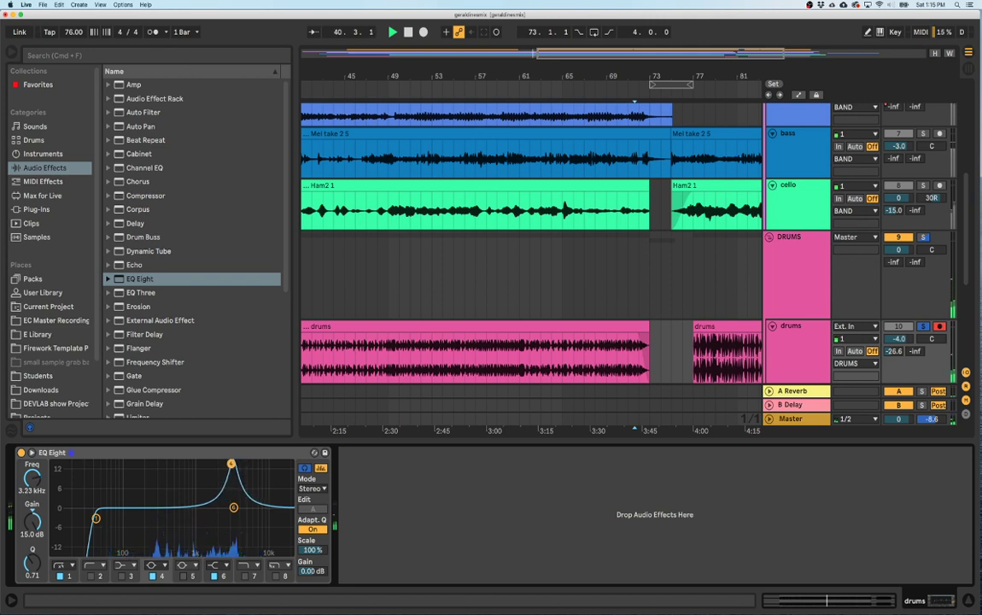
pyautogui.moveTo(226, 464); pyautogui.dragTo(160, 463)
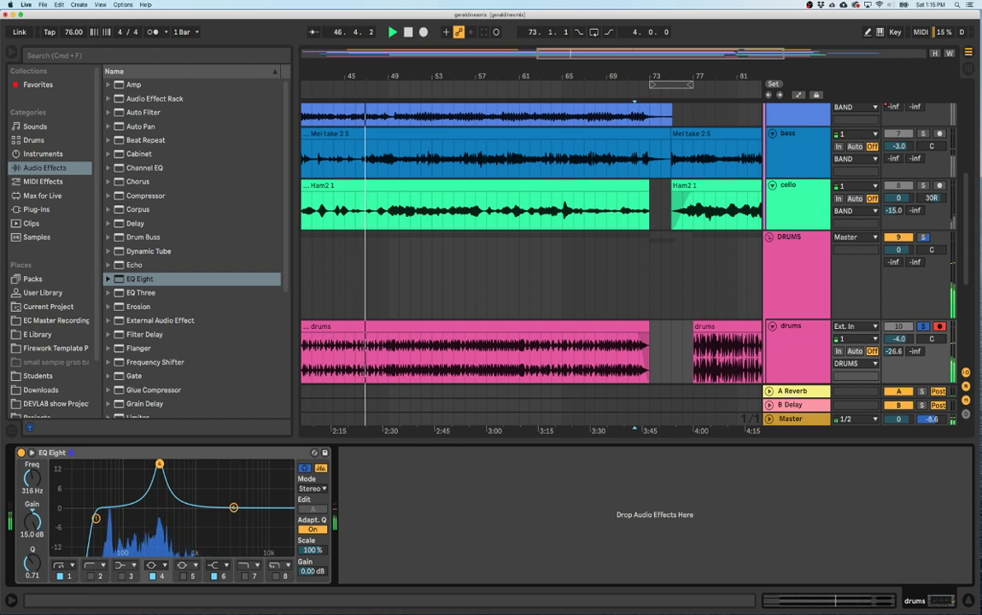
# Settle EQ band 4 at 323 Hz with a gain of -2.38 dB and a Q of 1.05.
pyautogui.moveTo(160, 464); pyautogui.dragTo(159, 463)
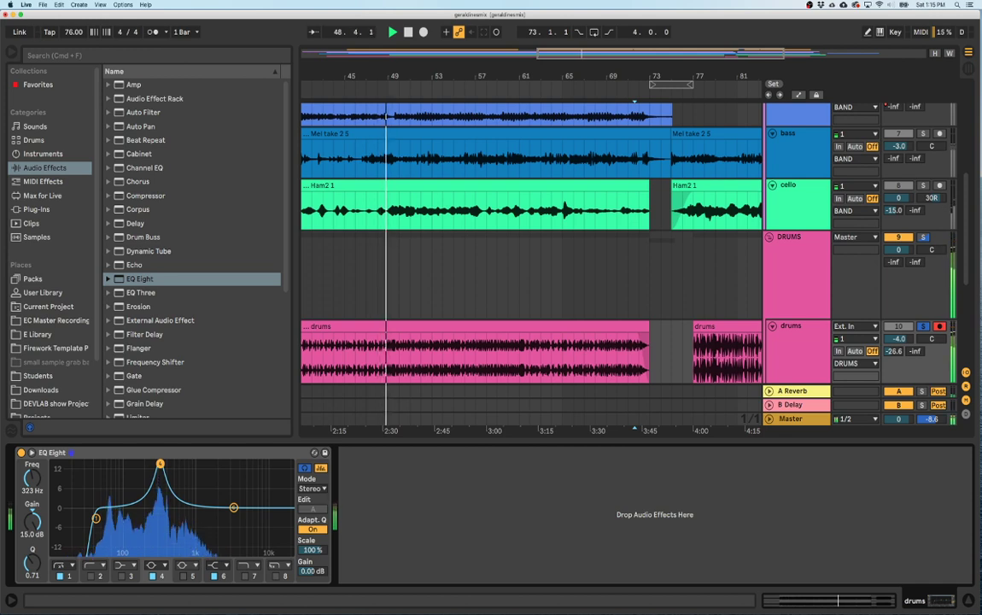
pyautogui.moveTo(26, 522); pyautogui.dragTo(33, 564)
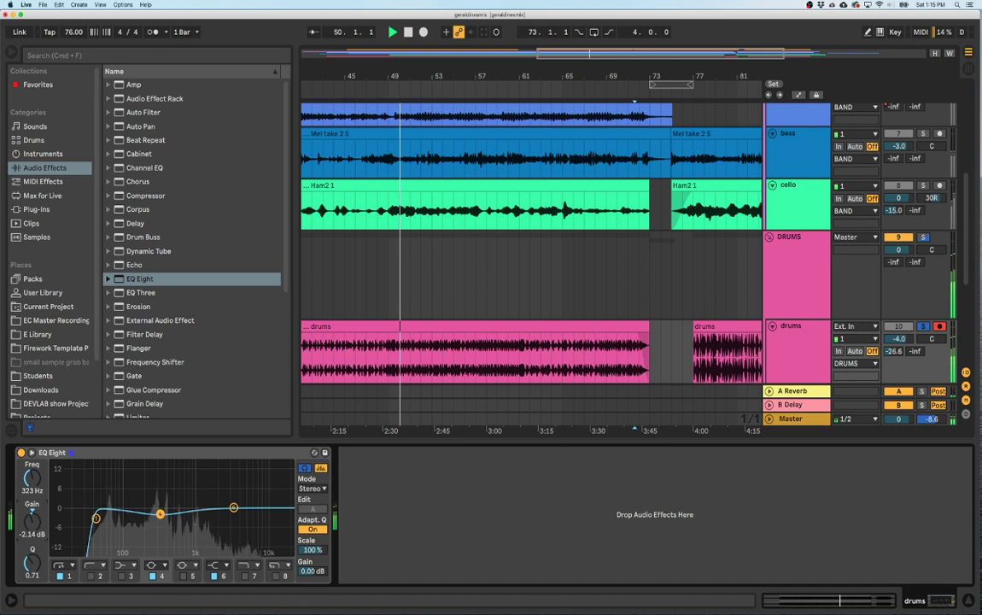
pyautogui.moveTo(32, 564); pyautogui.dragTo(32, 554)
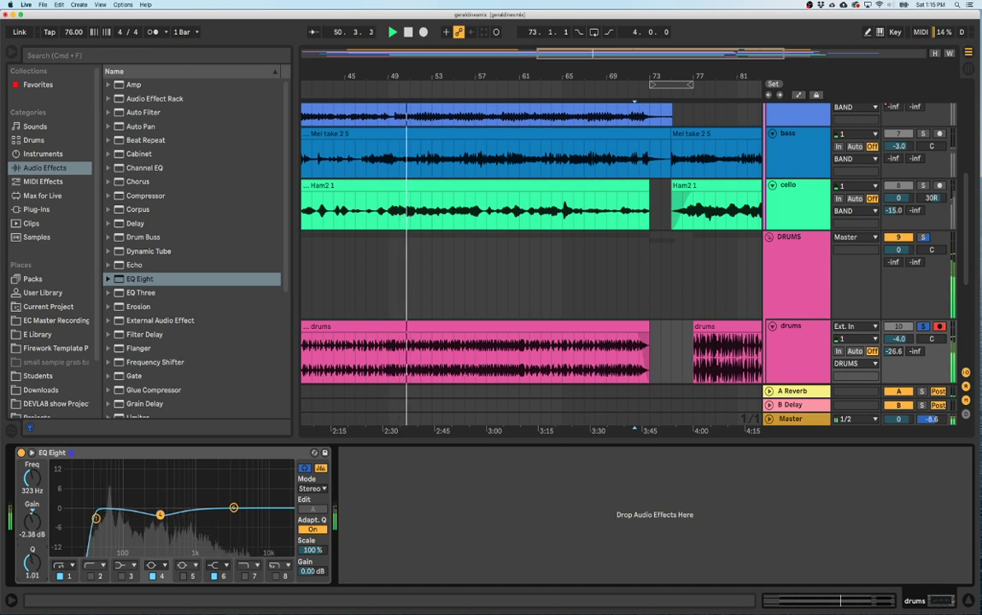
# Enable EQ band 3 as a bell filter and sweep it with a 15 dB boost down to about 82.5 Hz.
pyautogui.click(122, 575)
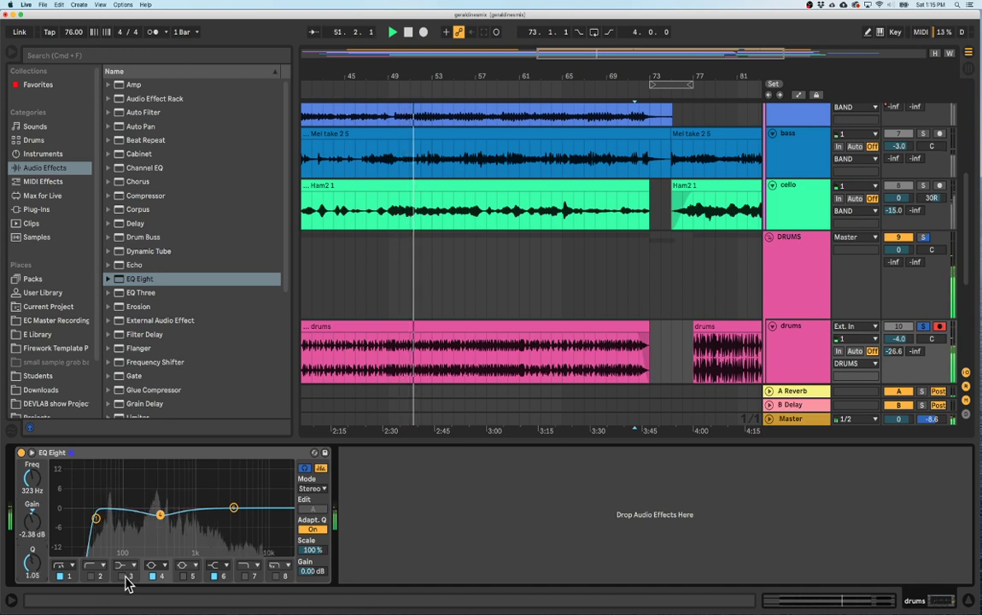
pyautogui.click(122, 565)
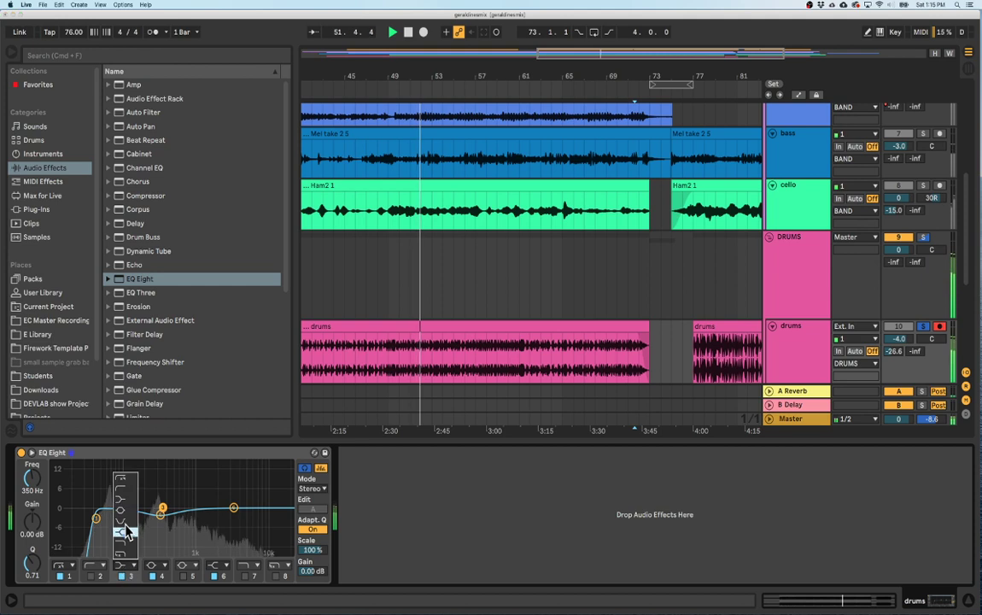
pyautogui.click(122, 525)
pyautogui.moveTo(161, 508); pyautogui.dragTo(118, 464)
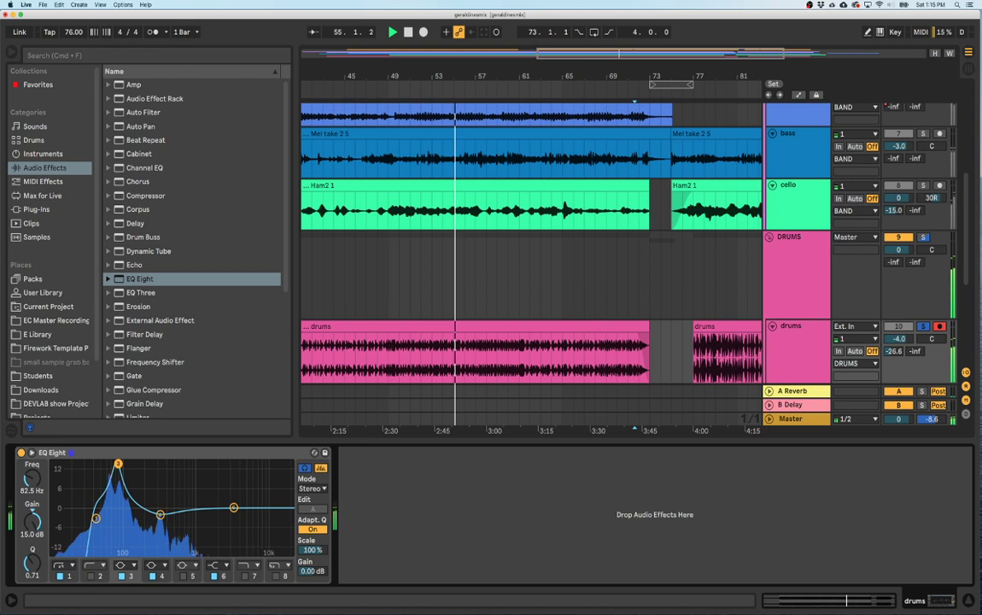
# Sweep the boosted EQ band 3 around the kick, settle it at 89.9 Hz with 0.12 dB gain, and lower band 4 to -2.85 dB.
pyautogui.moveTo(123, 464); pyautogui.dragTo(109, 463)
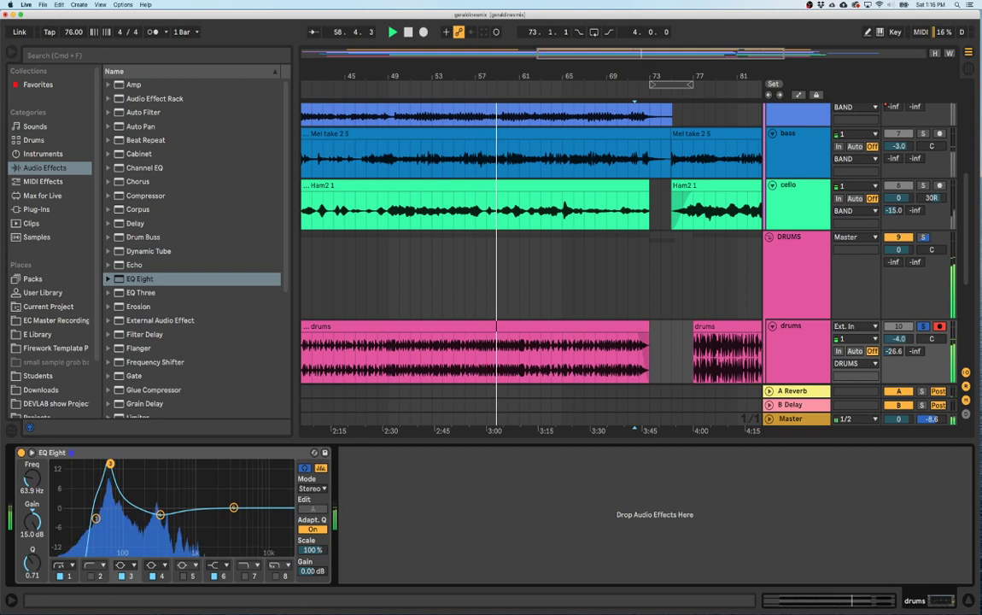
pyautogui.moveTo(115, 464); pyautogui.dragTo(123, 463)
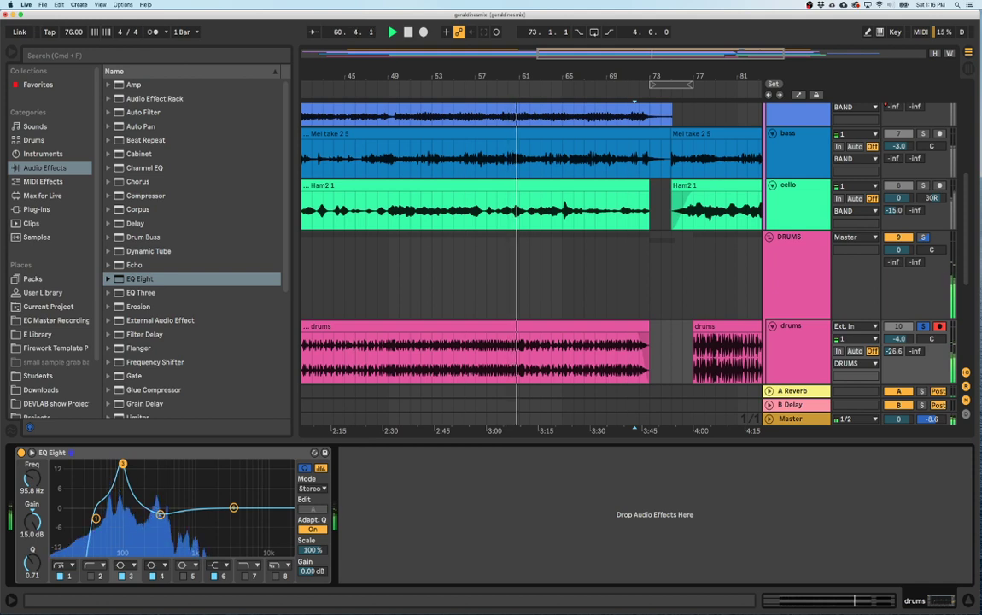
pyautogui.moveTo(123, 463); pyautogui.dragTo(121, 507)
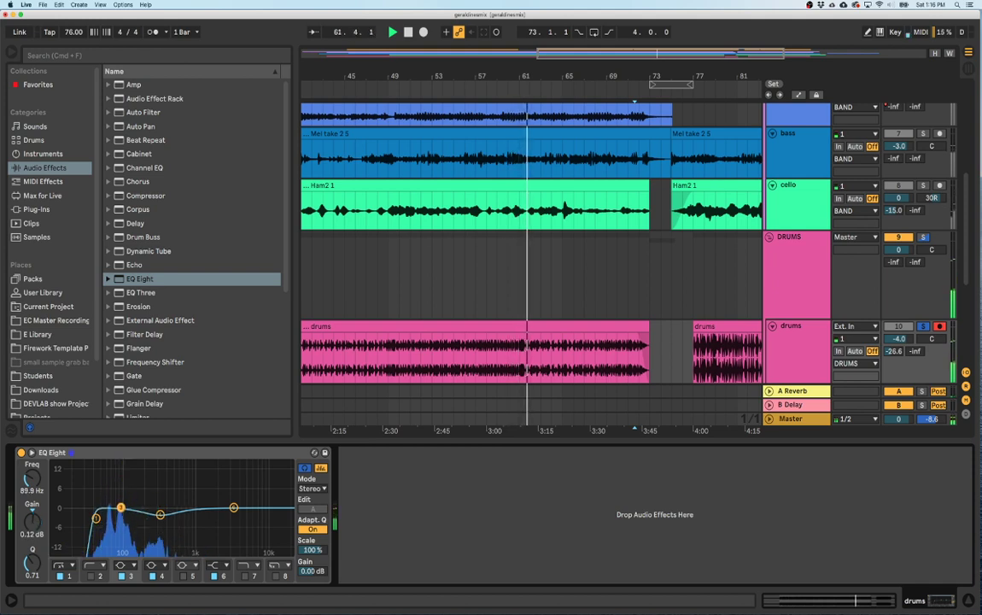
pyautogui.click(159, 515)
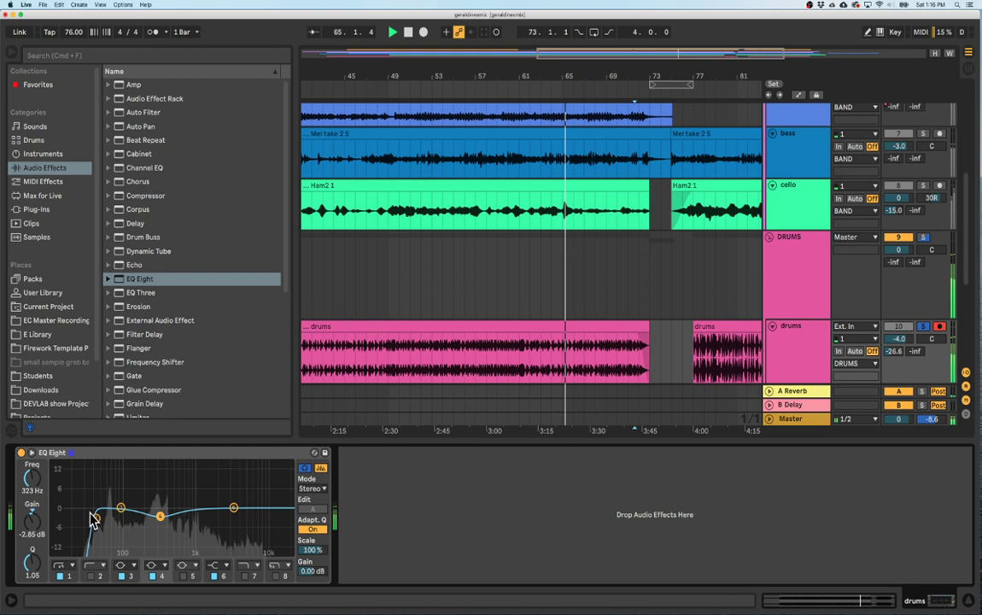
# Raise EQ band 1's low cut to 68.1 Hz and settle its Q at 1.46 after trying a strong resonance.
pyautogui.moveTo(96, 524); pyautogui.dragTo(110, 516)
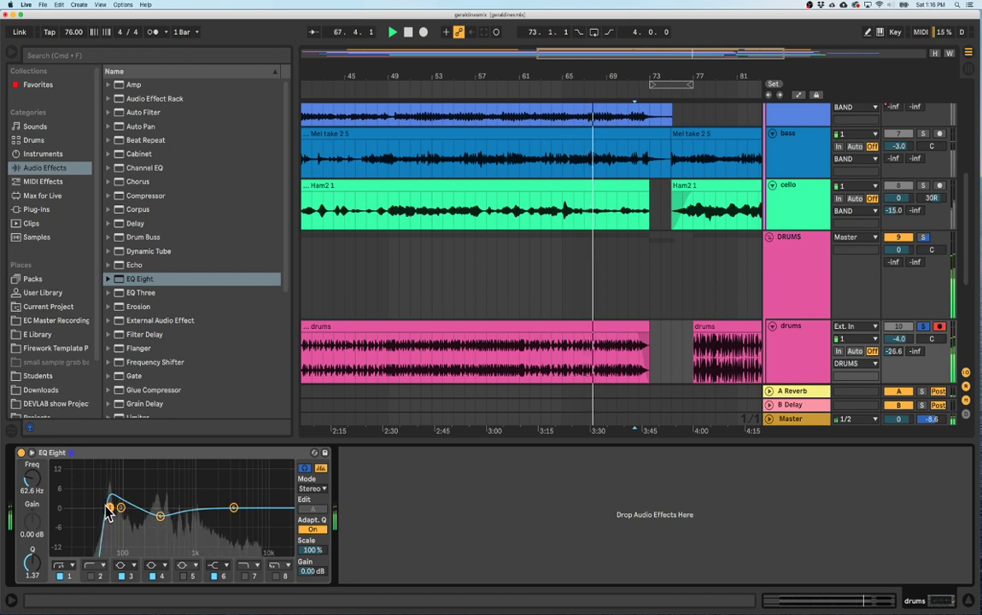
pyautogui.moveTo(111, 509); pyautogui.dragTo(111, 468)
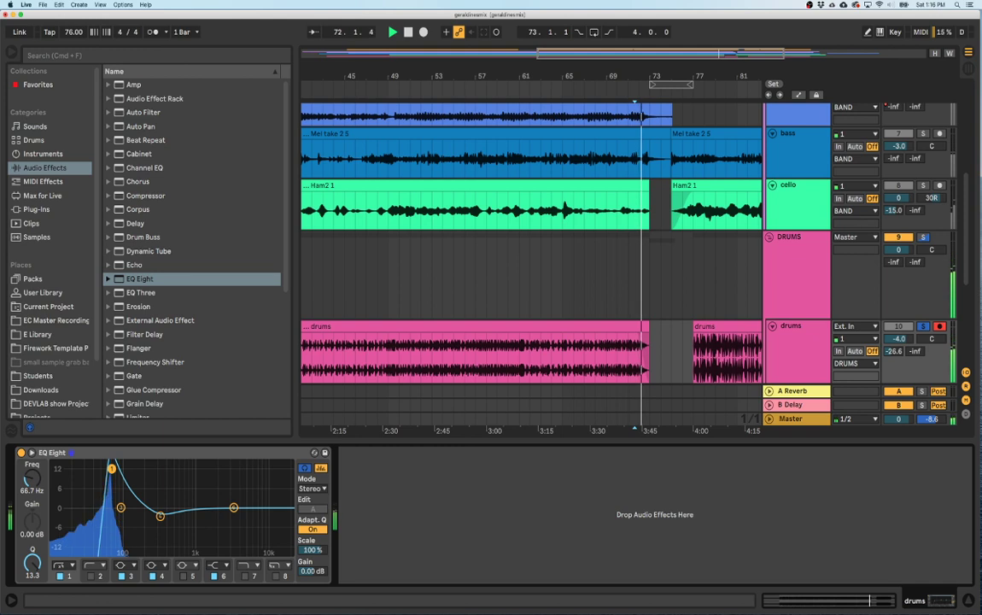
pyautogui.moveTo(111, 469); pyautogui.dragTo(112, 471)
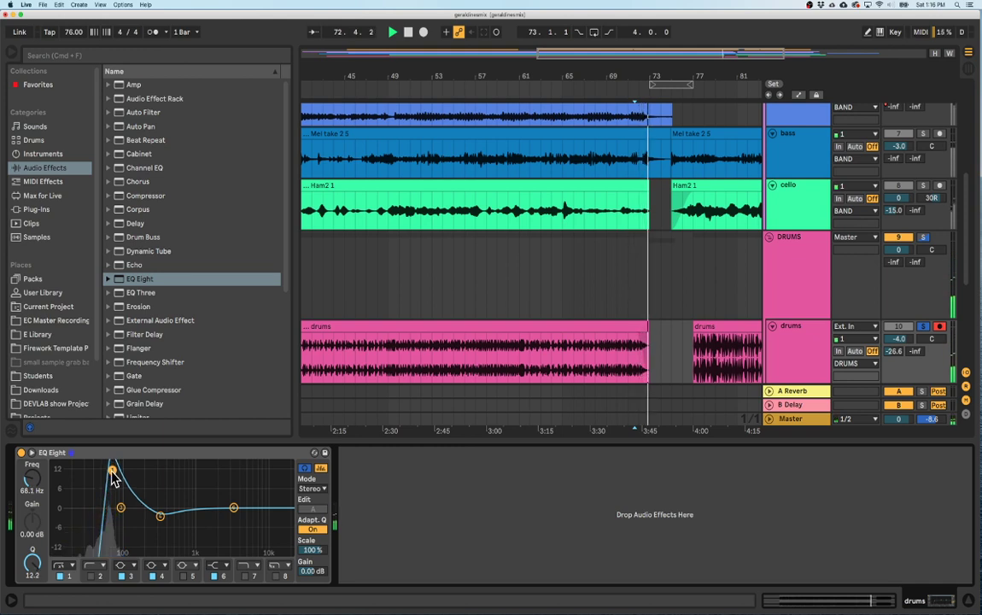
pyautogui.moveTo(32, 557); pyautogui.dragTo(31, 565)
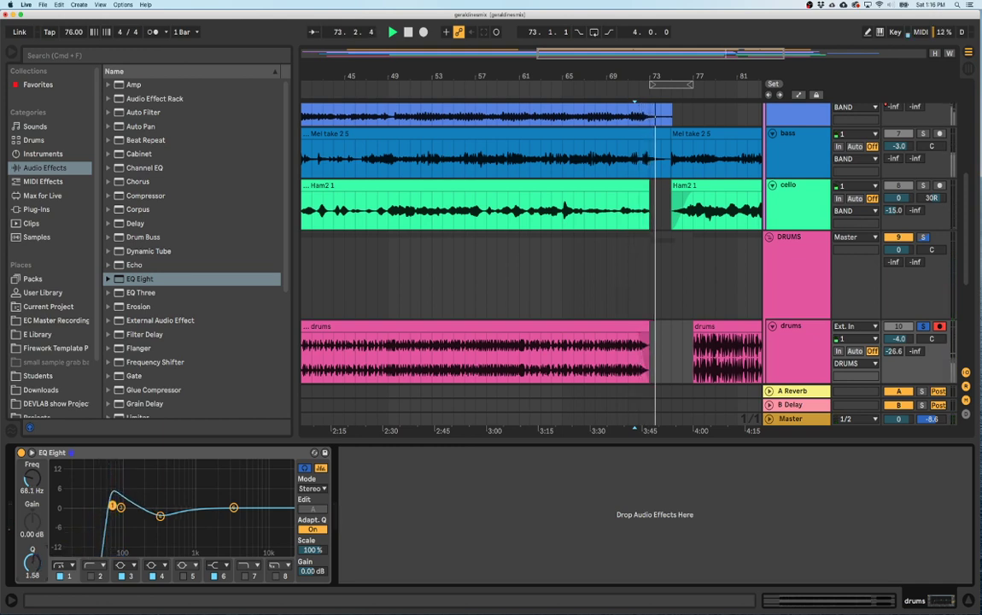
pyautogui.moveTo(33, 563); pyautogui.dragTo(33, 557)
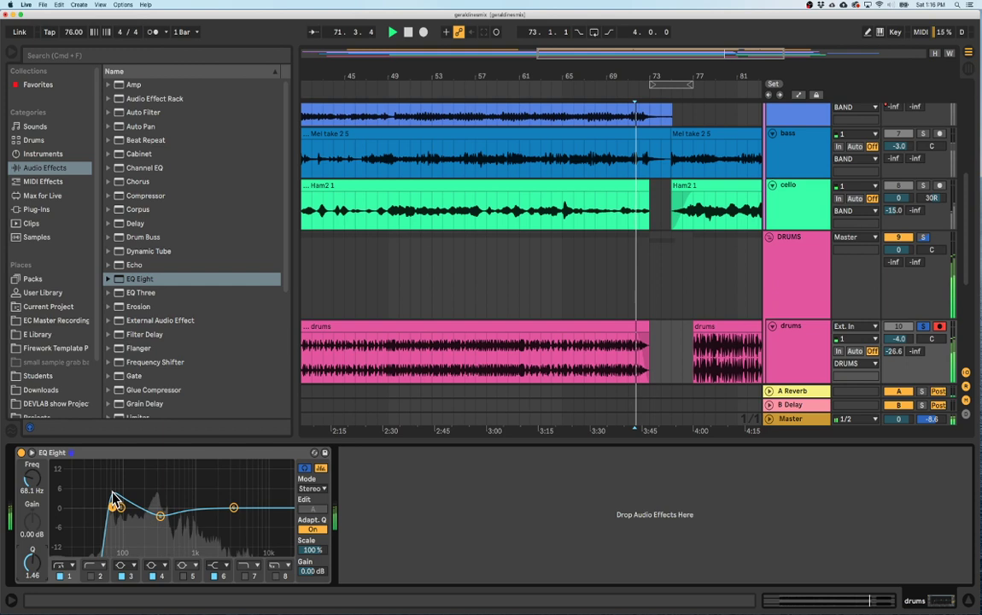
# Set EQ band 6 to 3.09 kHz with 0.37 dB gain and band 4's gain to -3.35 dB, comparing against the bypassed EQ.
pyautogui.click(347, 366)
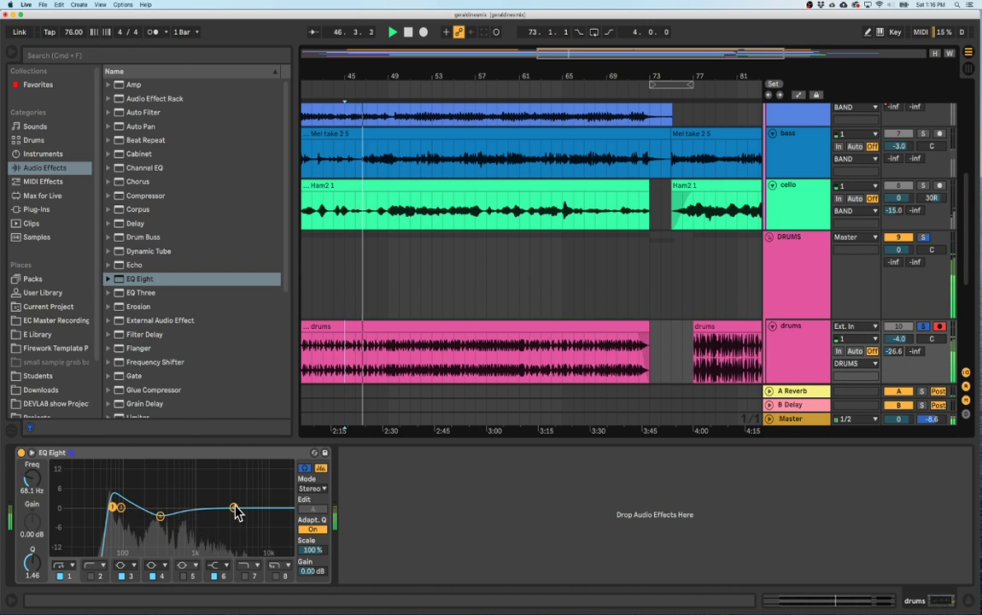
pyautogui.moveTo(233, 507)
pyautogui.mouseDown()
pyautogui.moveTo(220, 476)
pyautogui.moveTo(229, 507)
pyautogui.mouseUp()
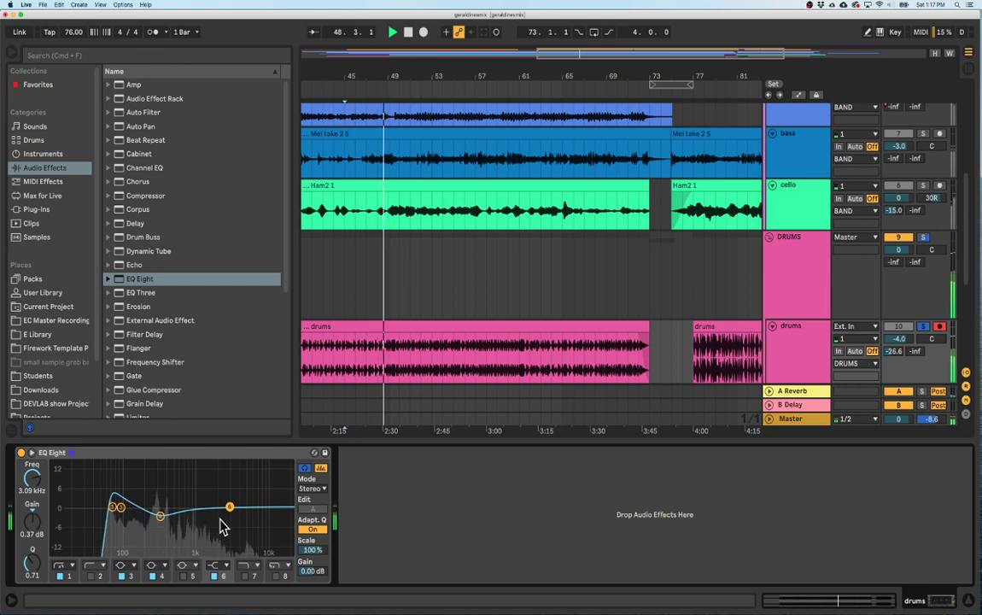
pyautogui.click(161, 516)
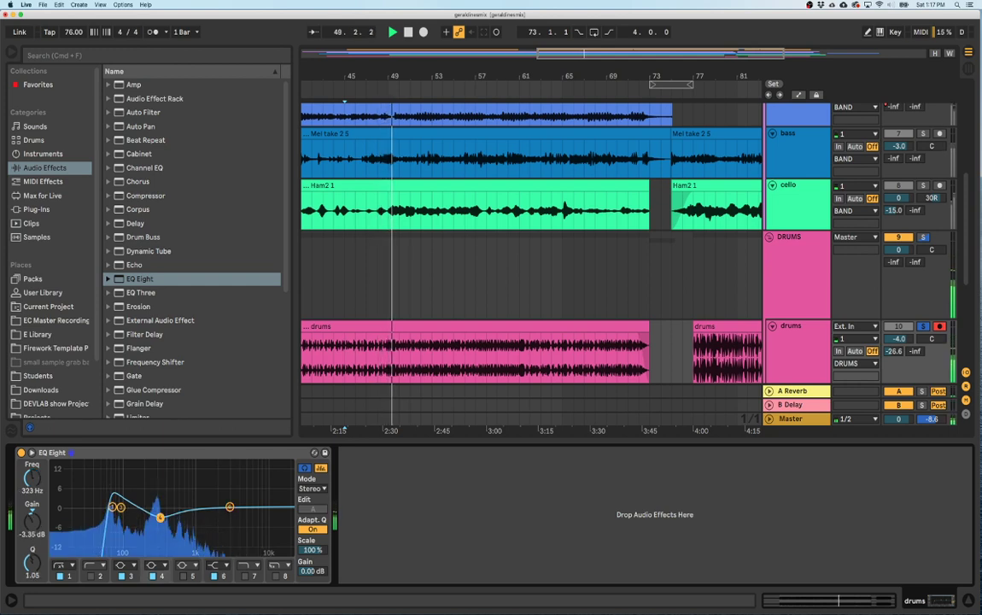
pyautogui.click(21, 453)
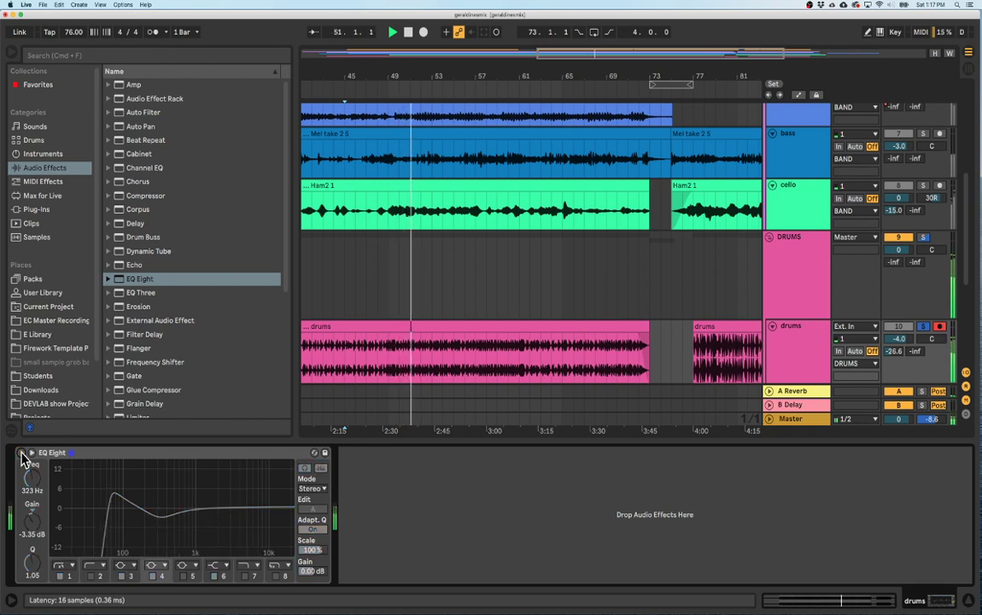
pyautogui.click(21, 453)
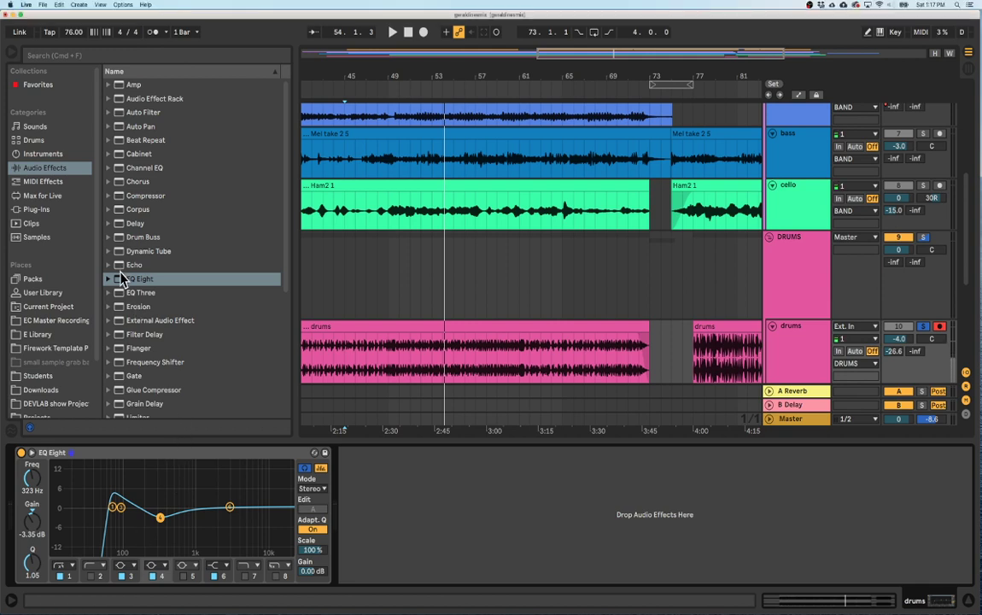
# Add a Compressor after EQ Eight on the drums track and lower its threshold to -6.50 dB during playback.
pyautogui.moveTo(128, 196); pyautogui.dragTo(375, 440)
pyautogui.press('space')
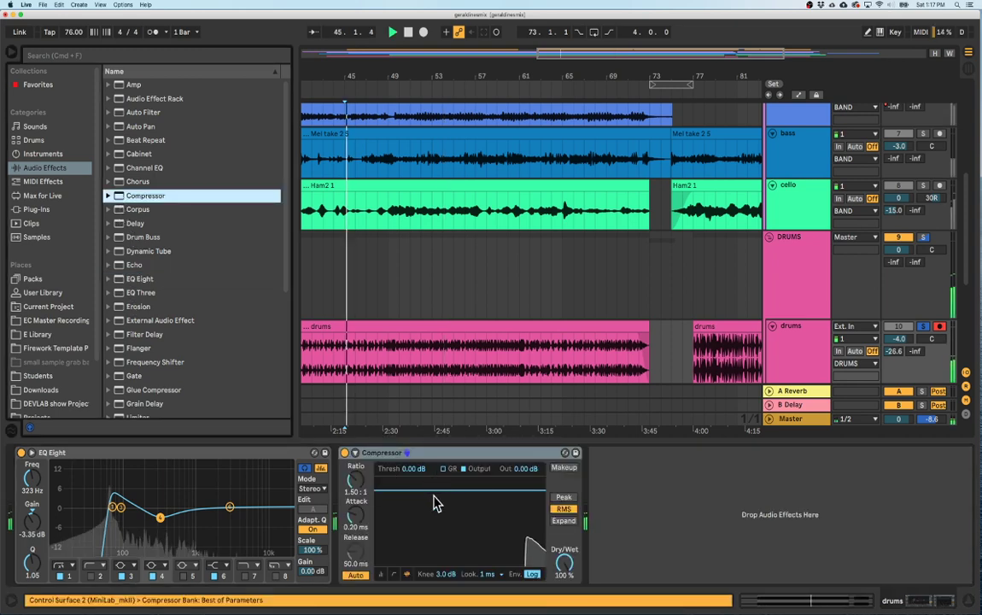
pyautogui.moveTo(410, 468); pyautogui.dragTo(427, 430)
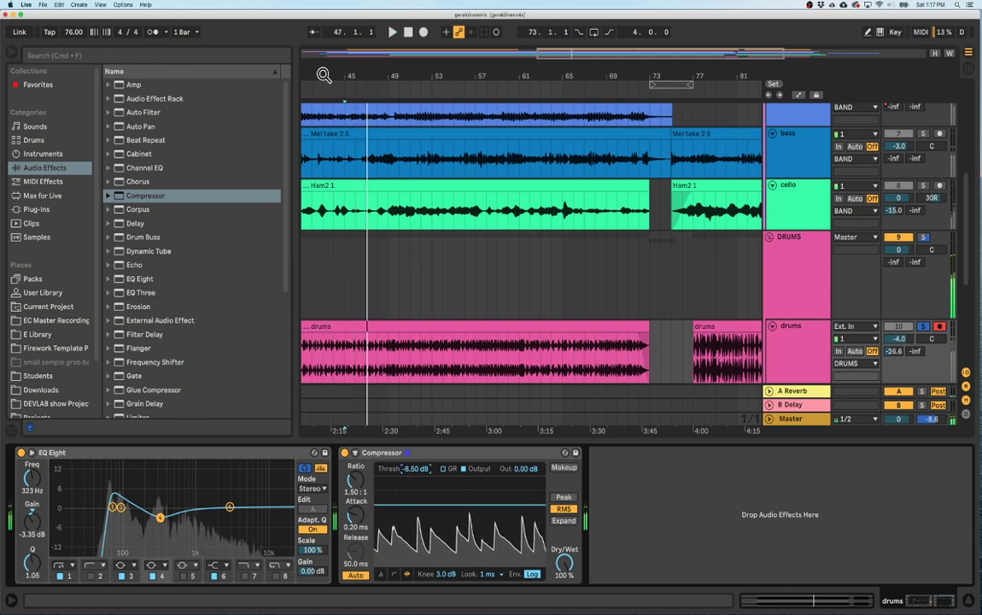
# Examine the individual hits in the drums waveform close up around bar 43.
pyautogui.moveTo(325, 73); pyautogui.dragTo(323, 184)
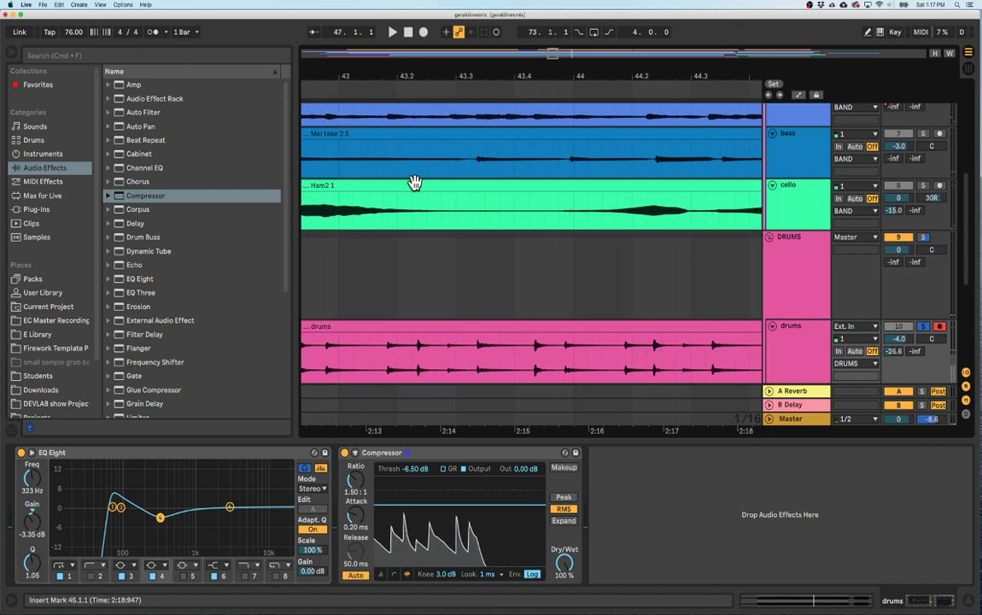
pyautogui.press('space')
pyautogui.press('space')
pyautogui.moveTo(372, 73); pyautogui.dragTo(372, 112)
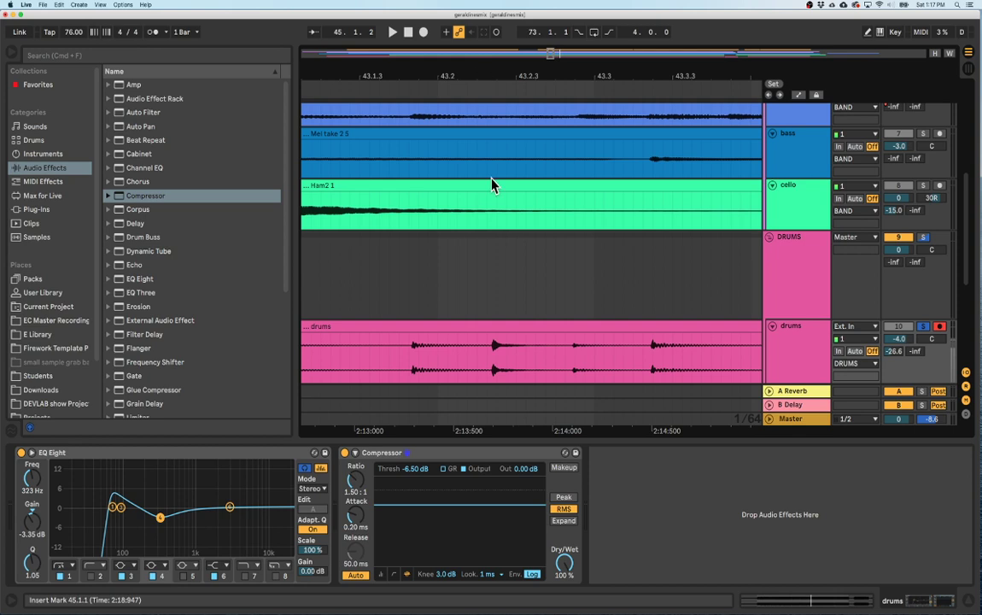
pyautogui.moveTo(445, 78); pyautogui.dragTo(401, 95)
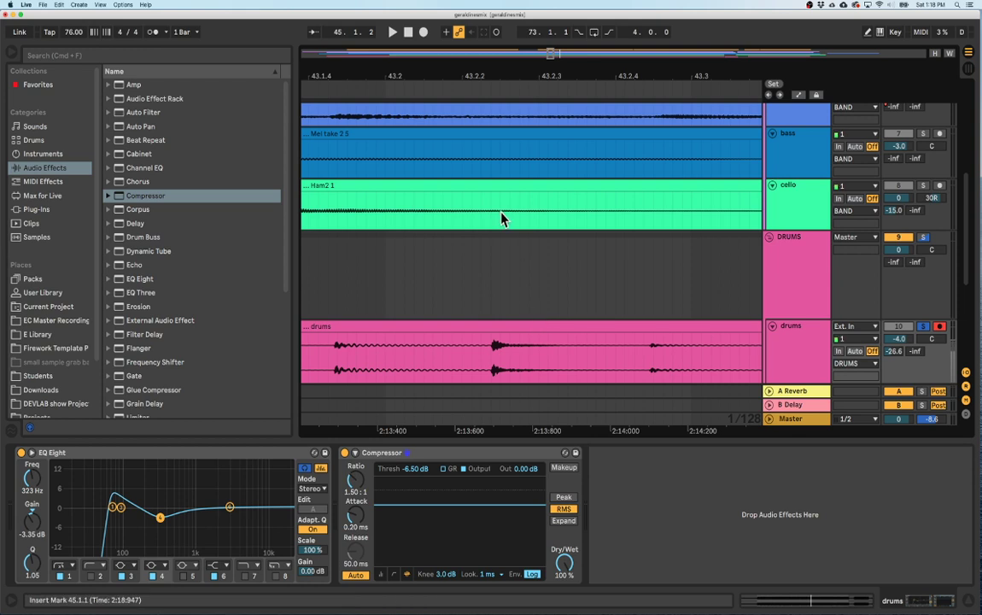
pyautogui.moveTo(421, 76); pyautogui.dragTo(421, 51)
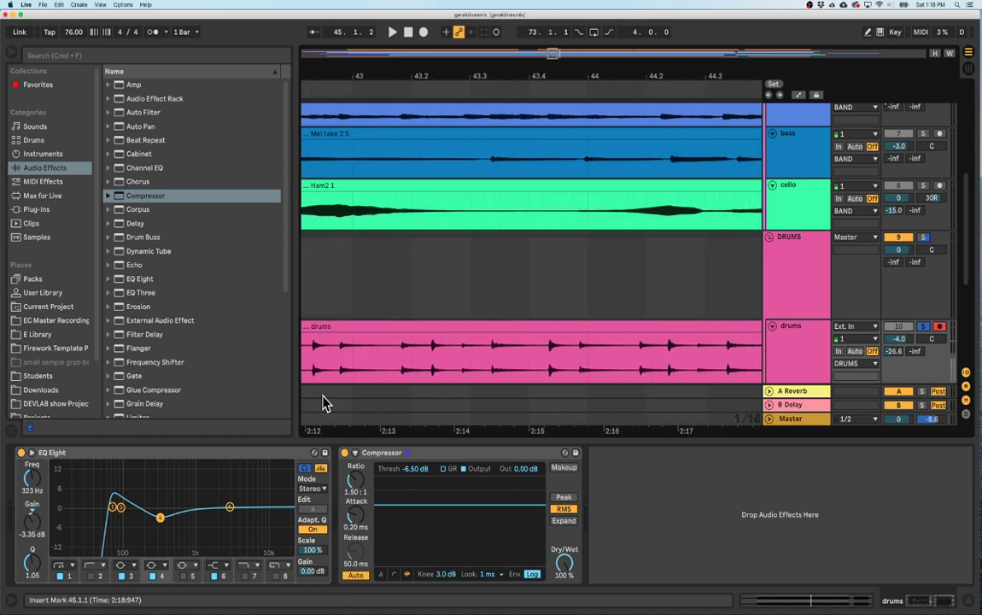
# Move EQ band 6 to 3.37 kHz, and enable band 5 and sweep it through the highs with a 15 dB boost to 5.39 kHz.
pyautogui.press('space')
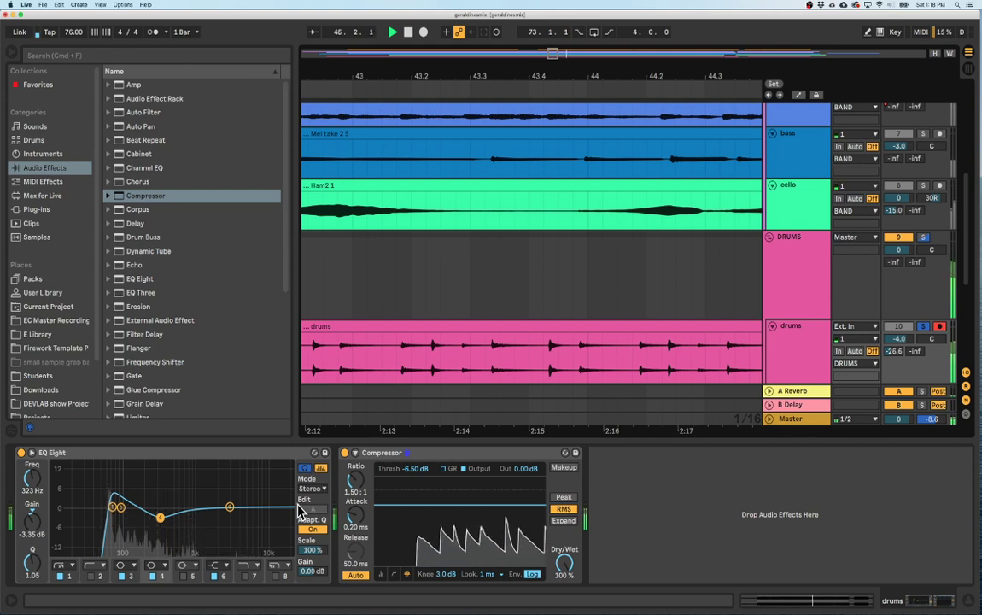
pyautogui.moveTo(229, 507)
pyautogui.mouseDown()
pyautogui.moveTo(234, 465)
pyautogui.moveTo(233, 506)
pyautogui.mouseUp()
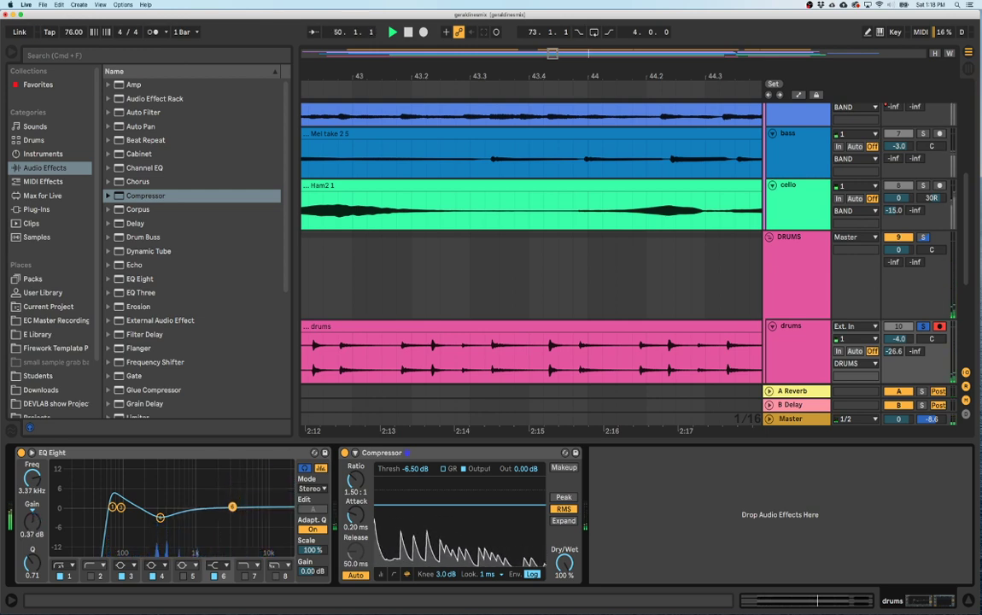
pyautogui.click(182, 575)
pyautogui.moveTo(216, 508); pyautogui.dragTo(253, 469)
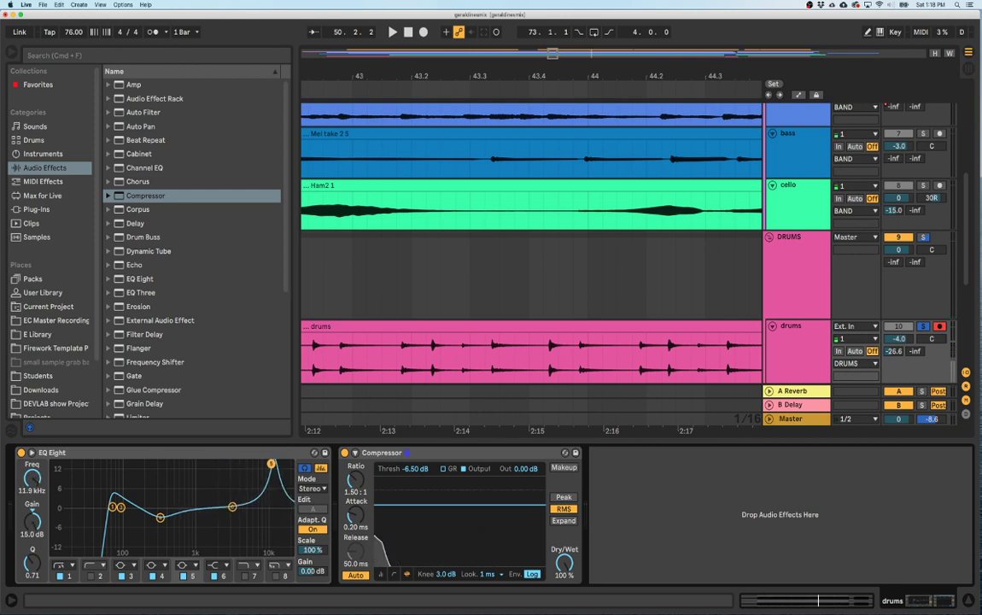
pyautogui.moveTo(272, 470); pyautogui.dragTo(276, 471)
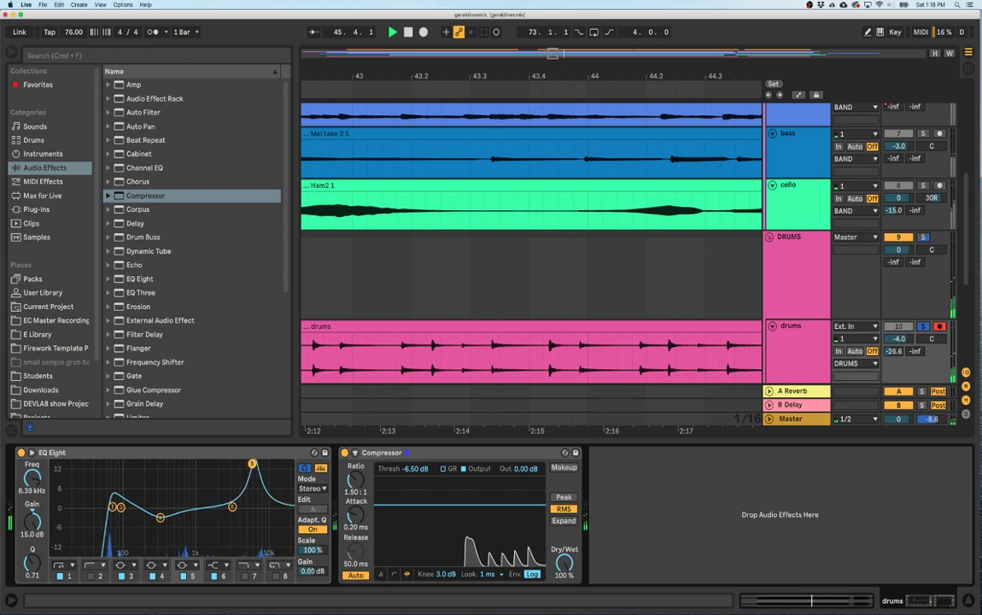
pyautogui.moveTo(249, 463); pyautogui.dragTo(239, 464)
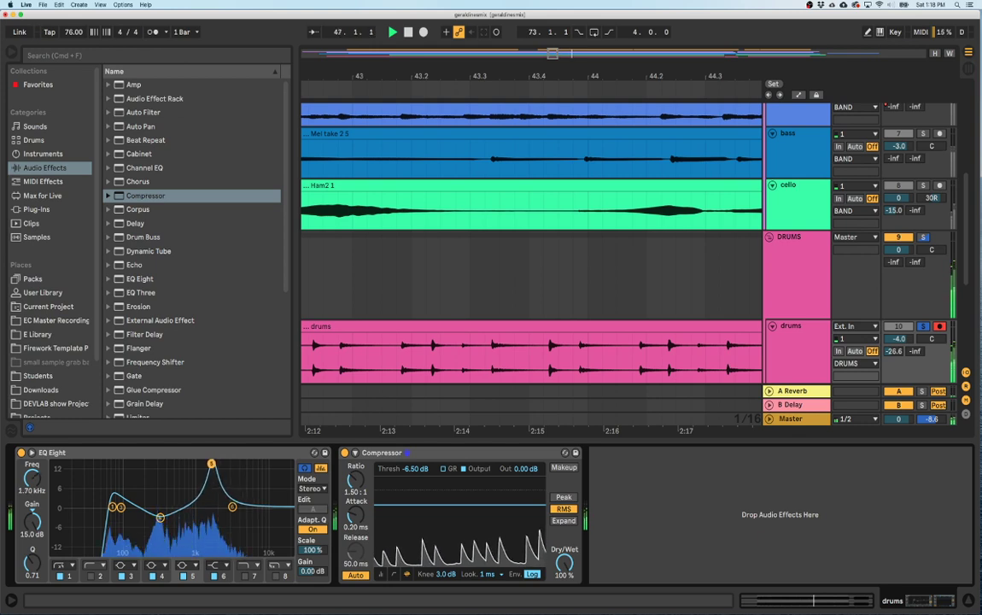
pyautogui.moveTo(209, 464); pyautogui.dragTo(250, 463)
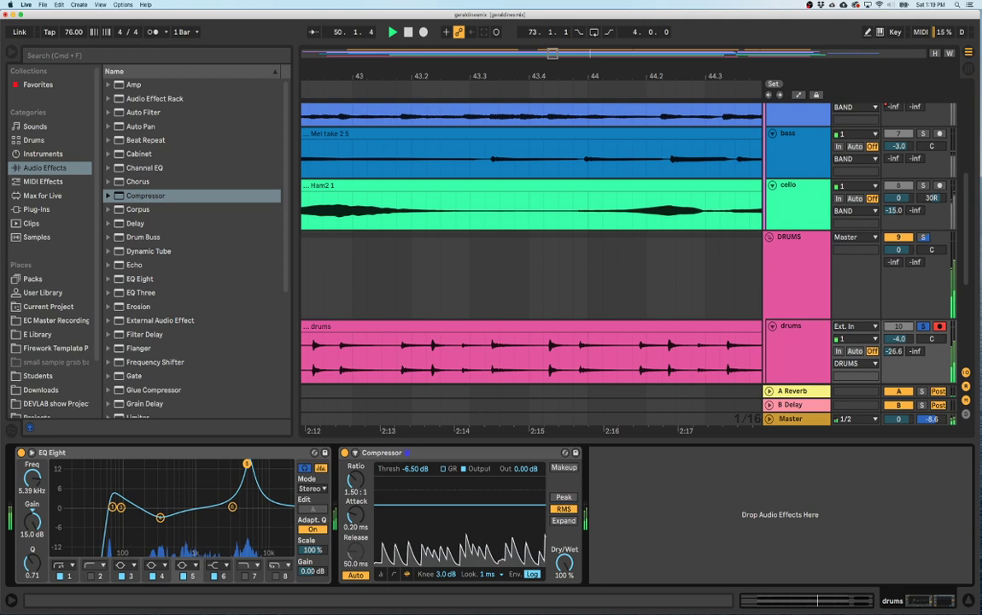
# Cut EQ band 5 by 2.38 dB at 5.39 kHz and compare the drums with EQ Eight bypassed and active.
pyautogui.moveTo(247, 463); pyautogui.dragTo(247, 511)
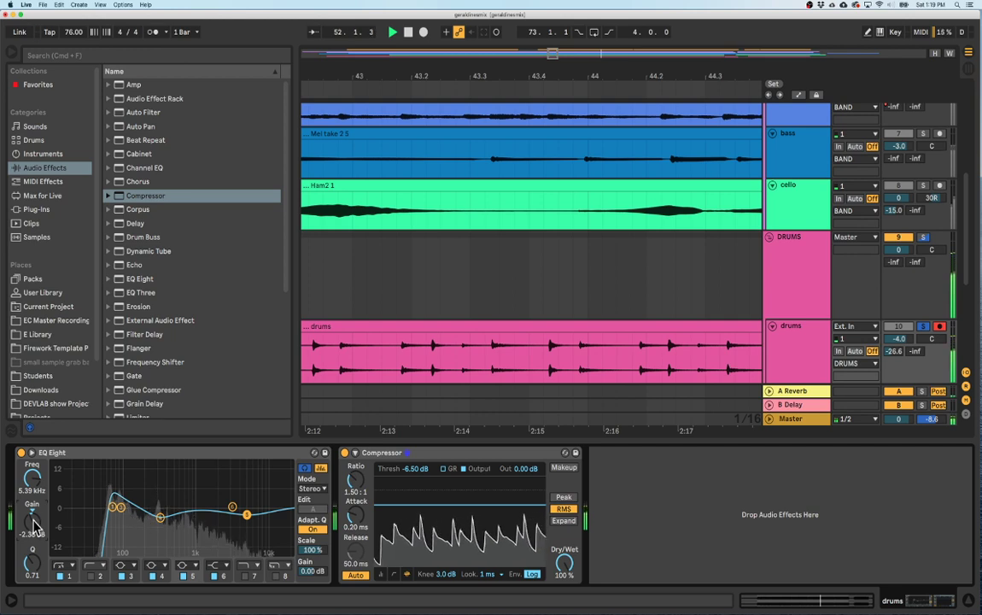
pyautogui.click(22, 452)
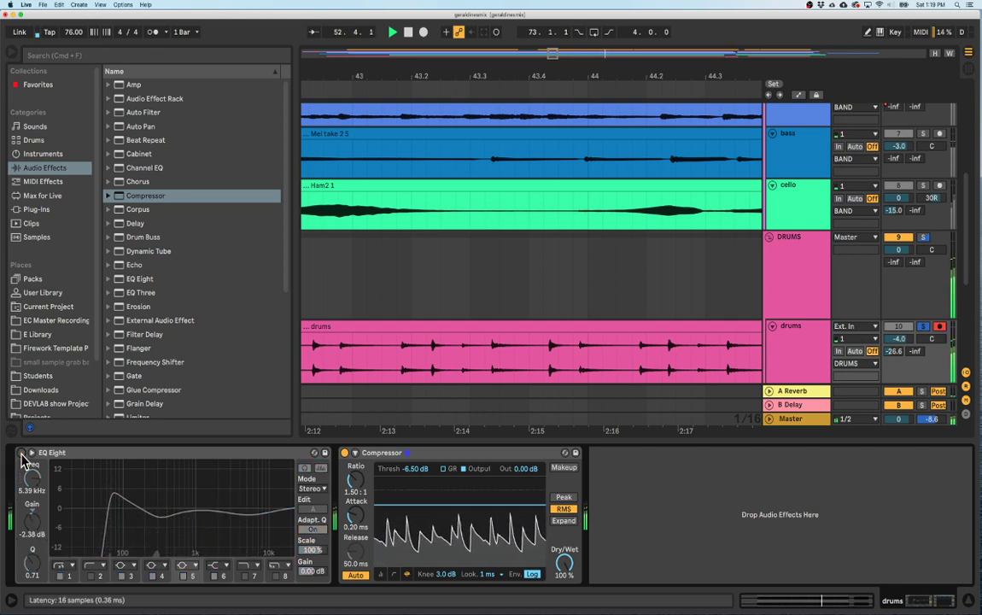
pyautogui.click(21, 452)
# Narrow EQ band 5 to a Q of 18.0 and sweep it with a 15 dB boost around 5.16 kHz during playback.
pyautogui.moveTo(32, 559); pyautogui.dragTo(32, 512)
pyautogui.press('space')
pyautogui.moveTo(247, 514); pyautogui.dragTo(245, 463)
pyautogui.press('space')
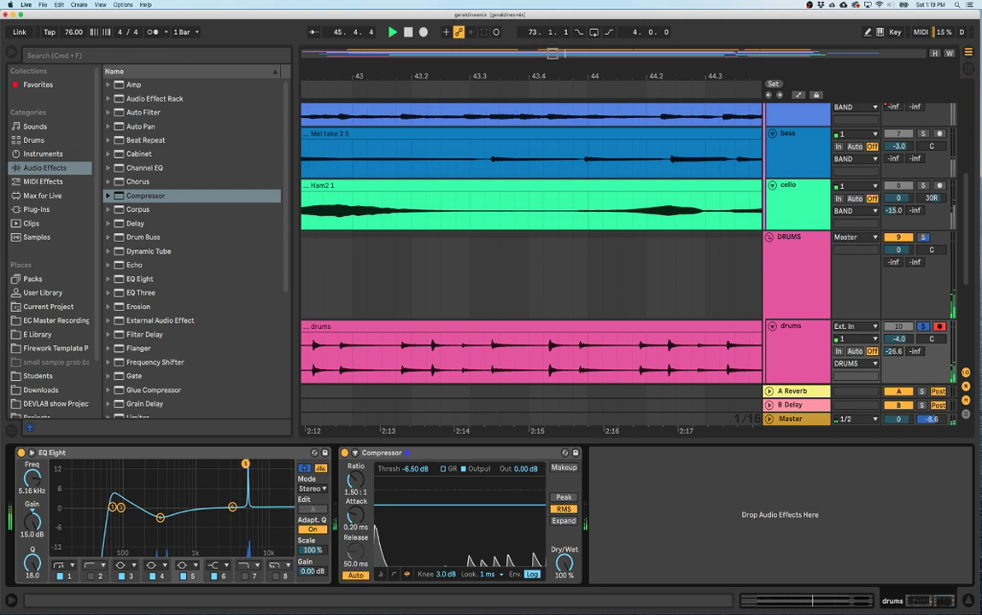
# Settle EQ band 5 at 4.84 kHz with -7.14 dB gain and a Q of 8.57, comparing against the bypassed EQ.
pyautogui.moveTo(33, 562); pyautogui.dragTo(33, 585)
pyautogui.moveTo(245, 464); pyautogui.dragTo(243, 524)
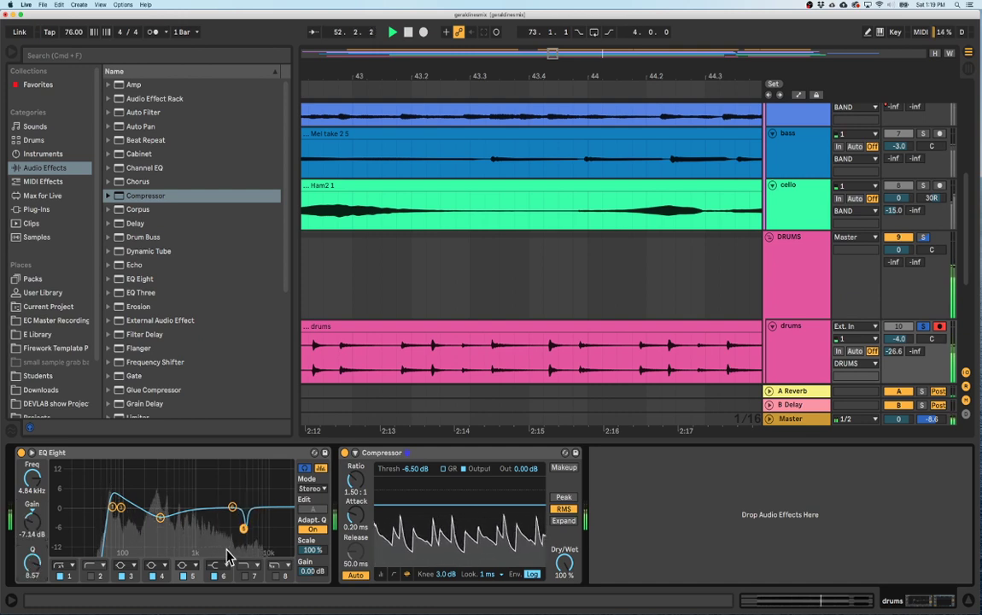
pyautogui.click(22, 453)
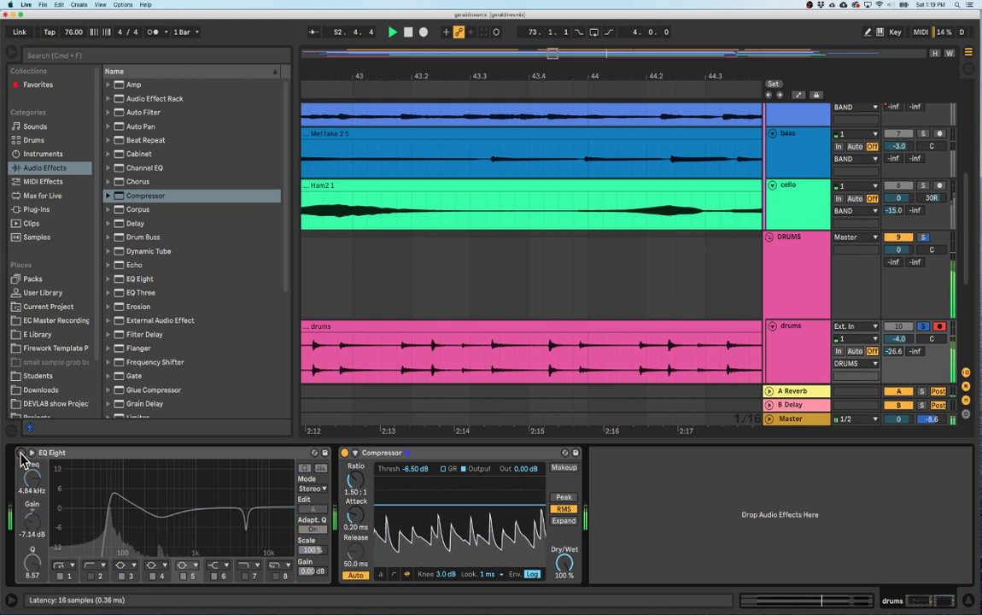
pyautogui.click(21, 453)
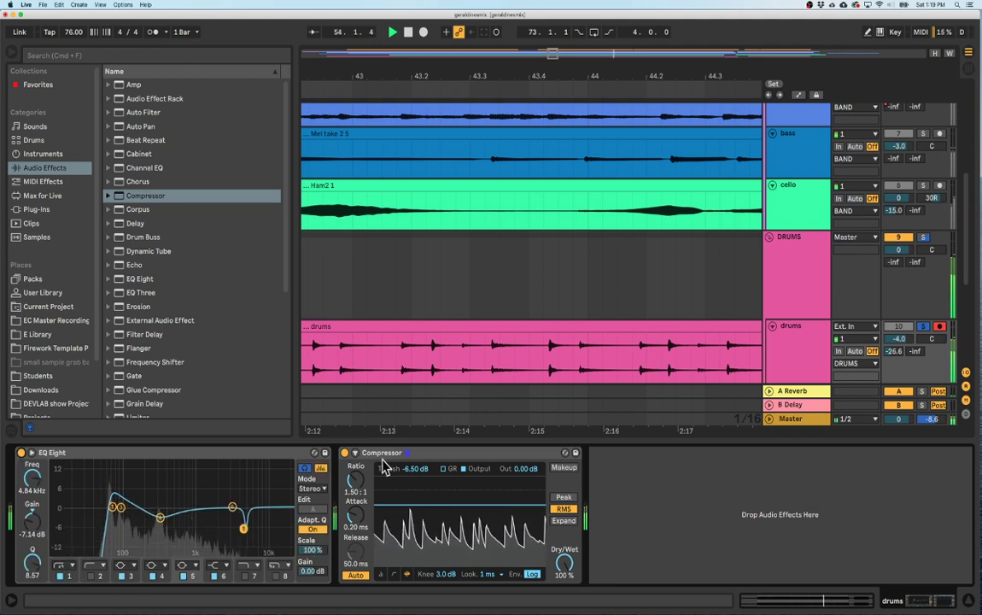
# Reset the Compressor's threshold to 0.00 dB and switch its display to the transfer curve.
pyautogui.click(463, 468)
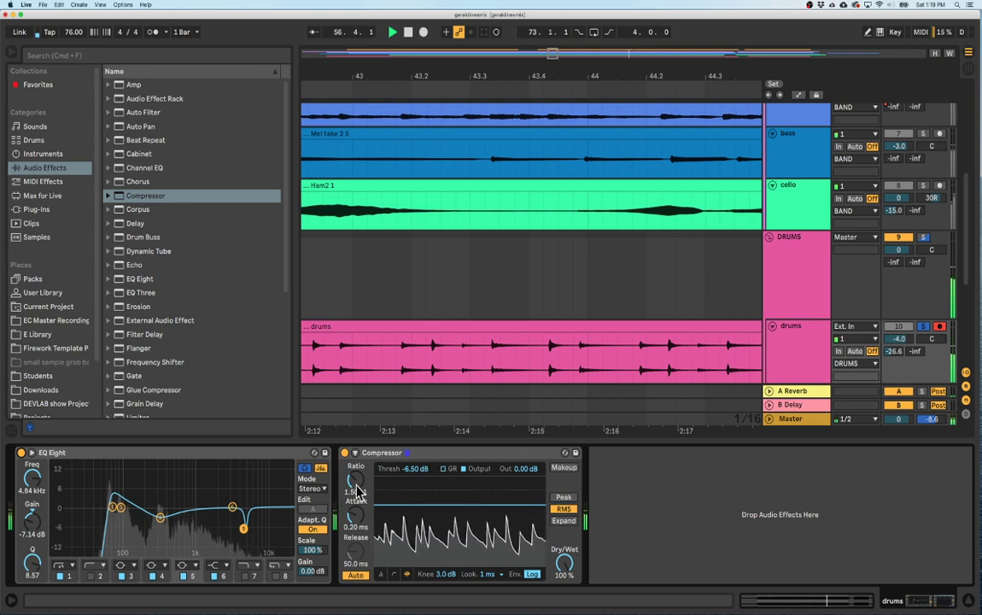
pyautogui.click(418, 476)
pyautogui.press('Delete')
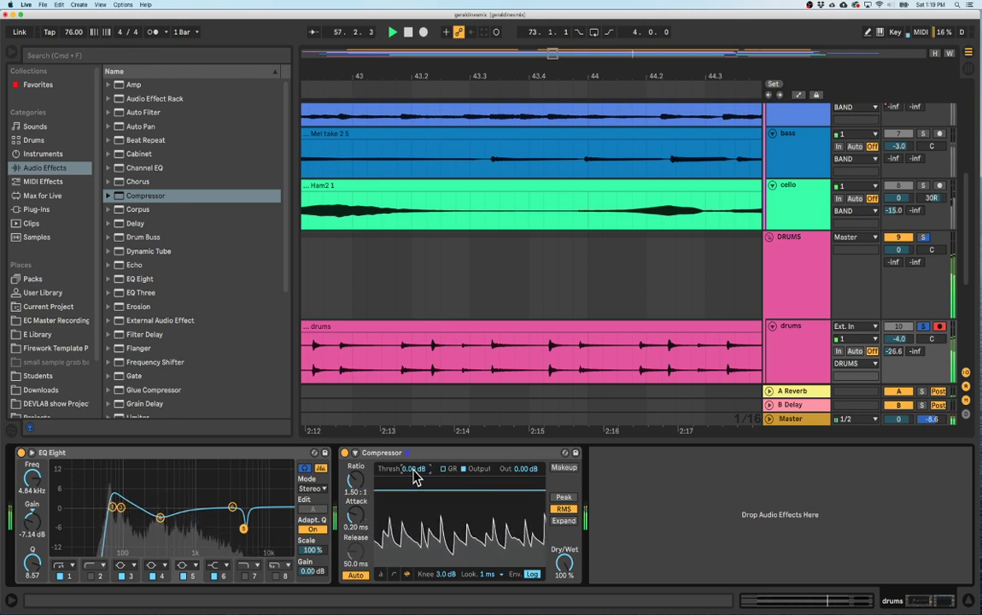
pyautogui.click(381, 576)
pyautogui.click(394, 576)
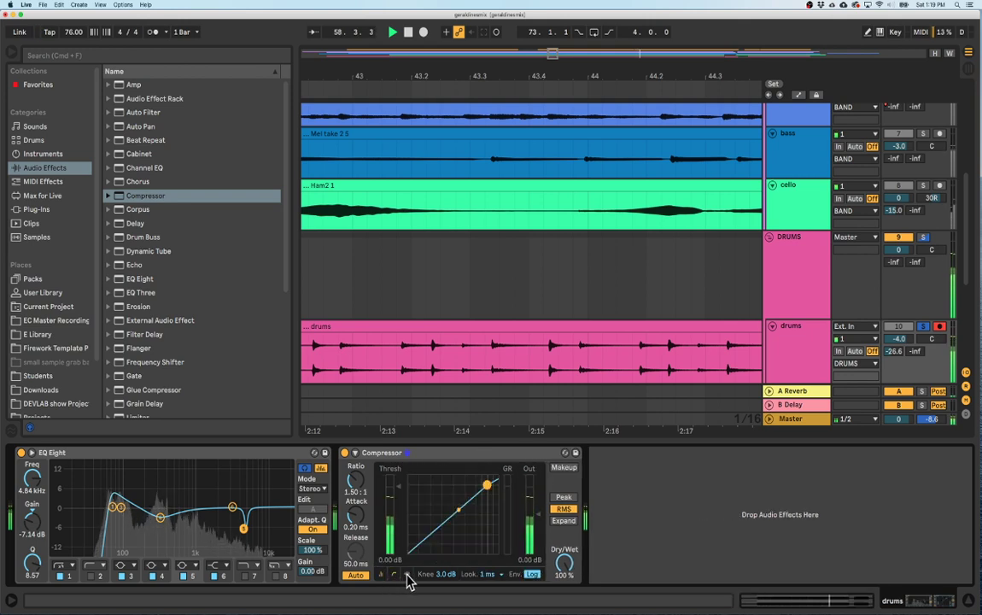
# In the Compressor's activity view, set threshold to -19.6 dB, ratio to 4.20:1 and attack to 0.24 ms, checking the gain reduction and output curves.
pyautogui.click(408, 576)
pyautogui.moveTo(415, 469); pyautogui.dragTo(414, 515)
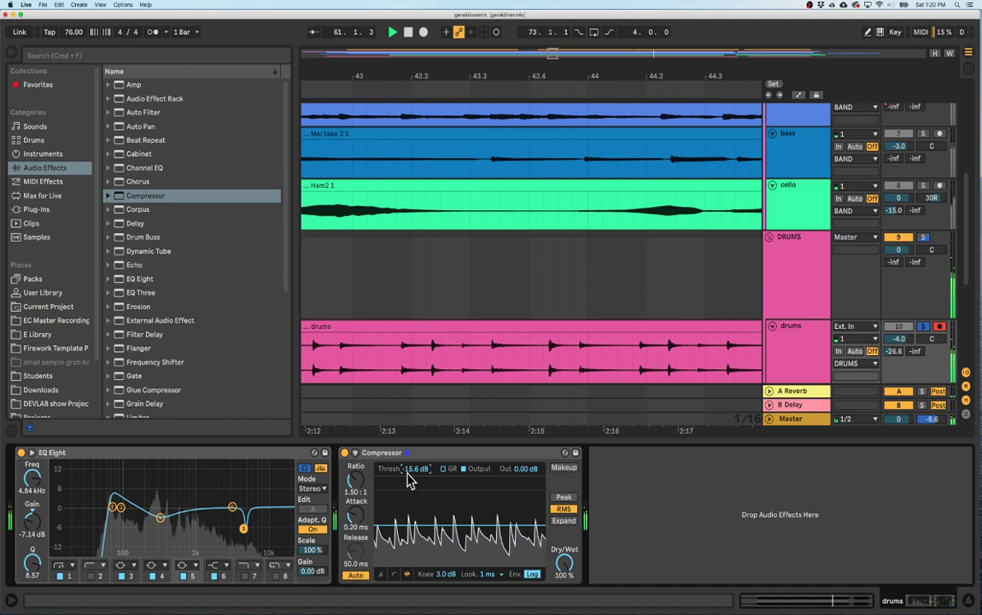
pyautogui.moveTo(355, 481); pyautogui.dragTo(354, 476)
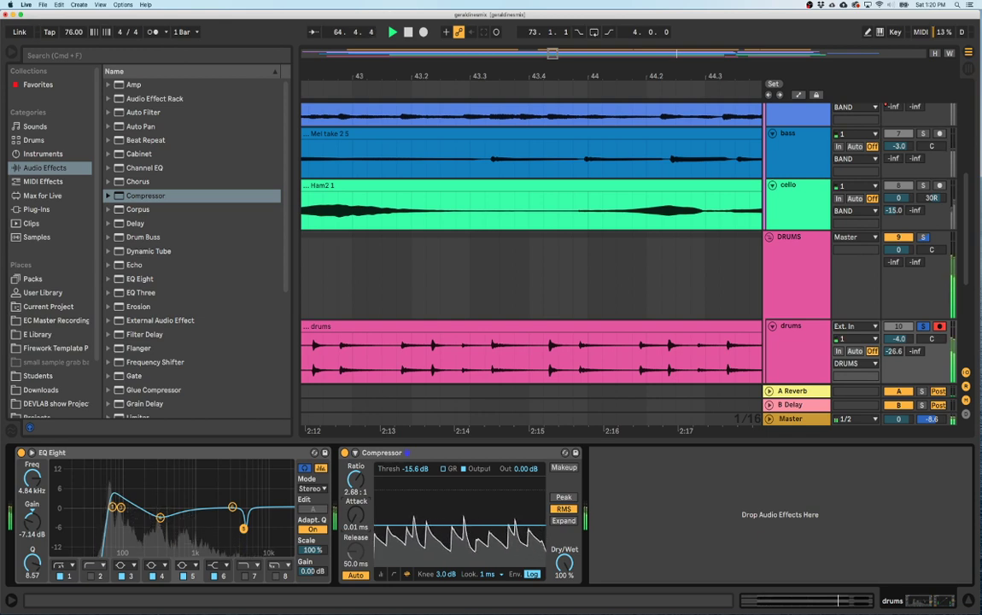
pyautogui.click(447, 468)
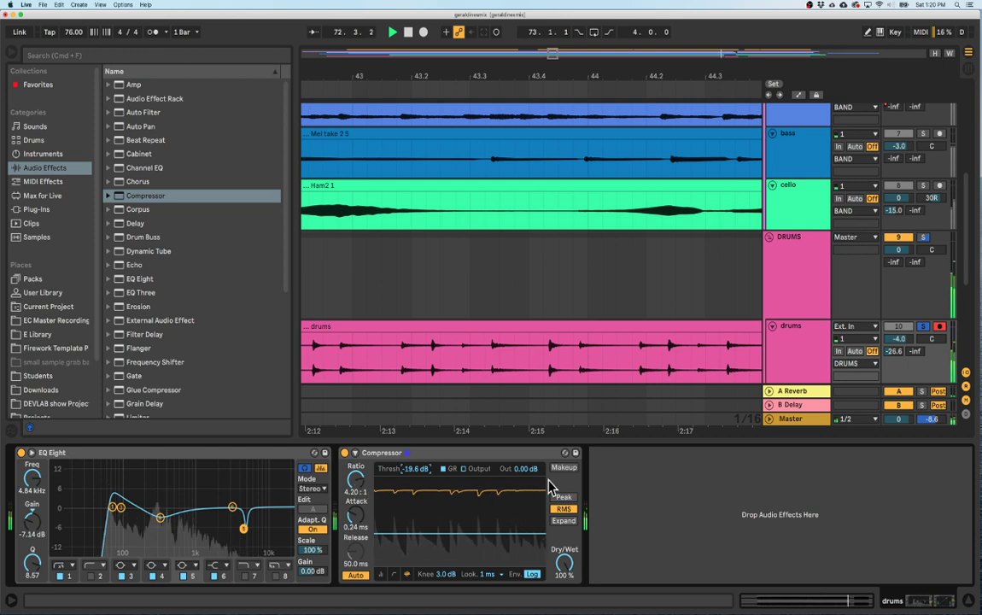
pyautogui.click(466, 469)
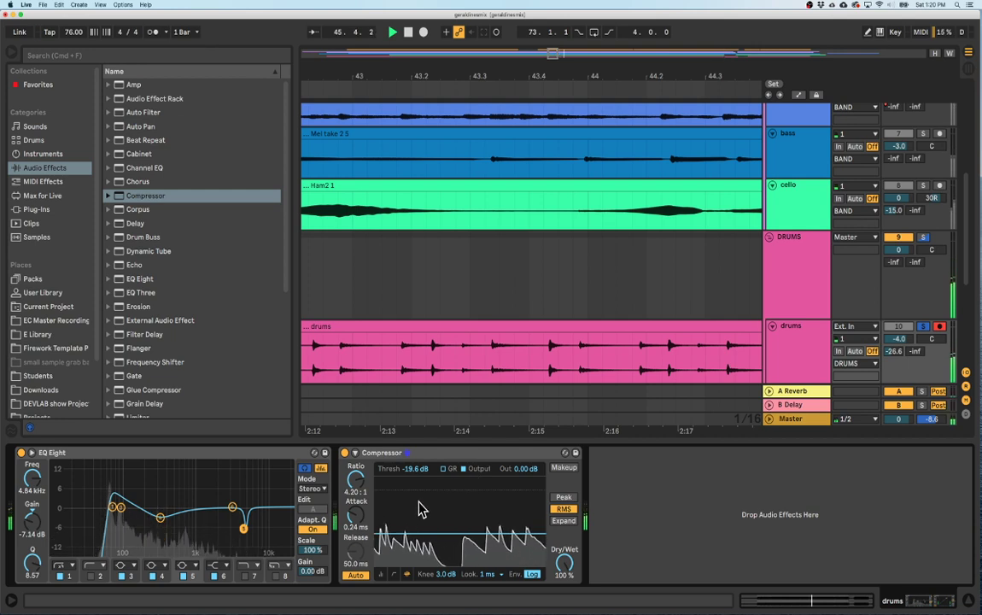
# Set the Compressor's threshold to -21.0 dB, ratio to 5.25:1 and output to 1.69 dB, comparing the drums with it bypassed and active.
pyautogui.moveTo(414, 469); pyautogui.dragTo(414, 475)
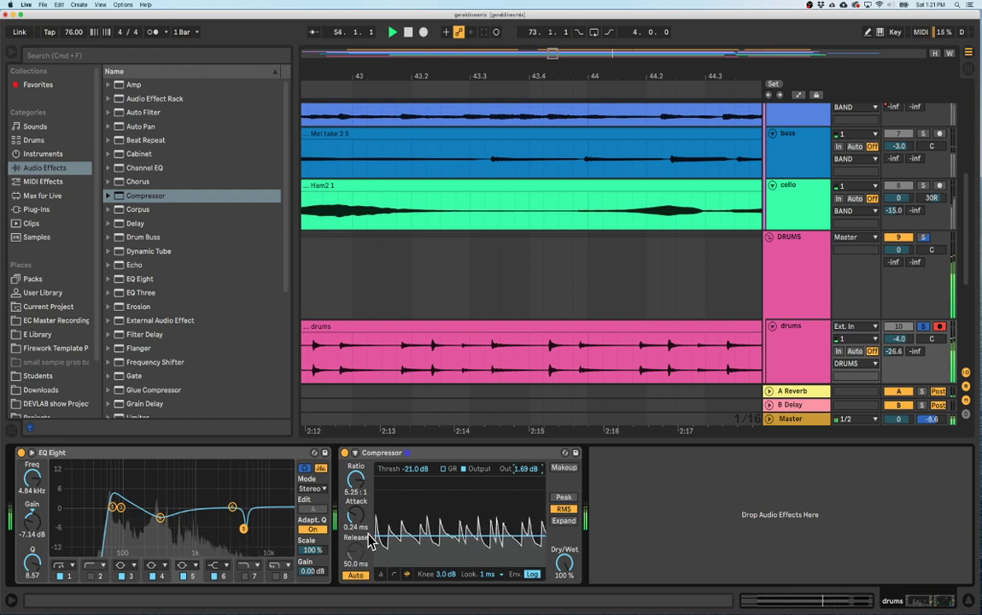
pyautogui.click(345, 454)
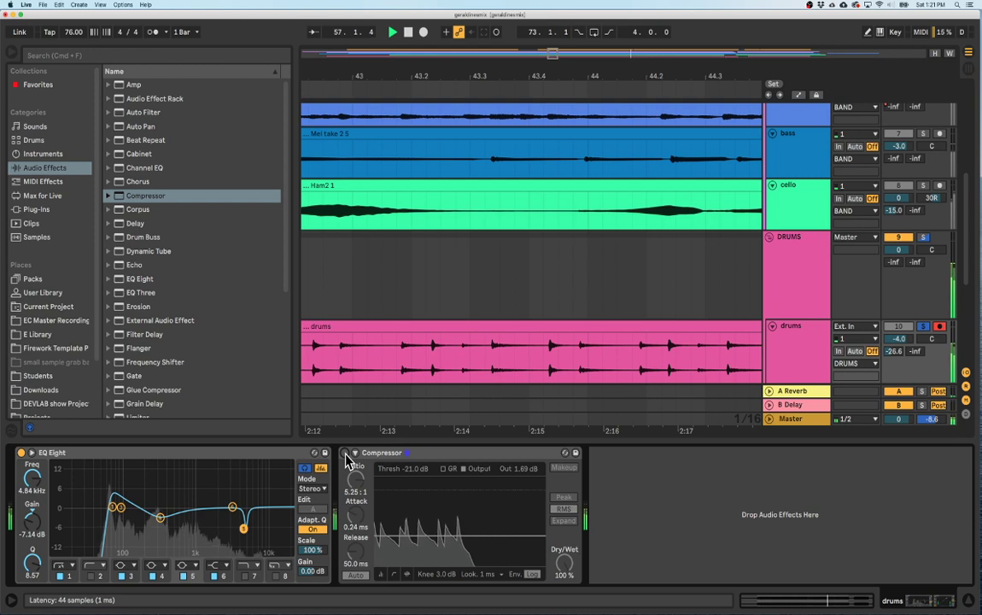
pyautogui.click(345, 453)
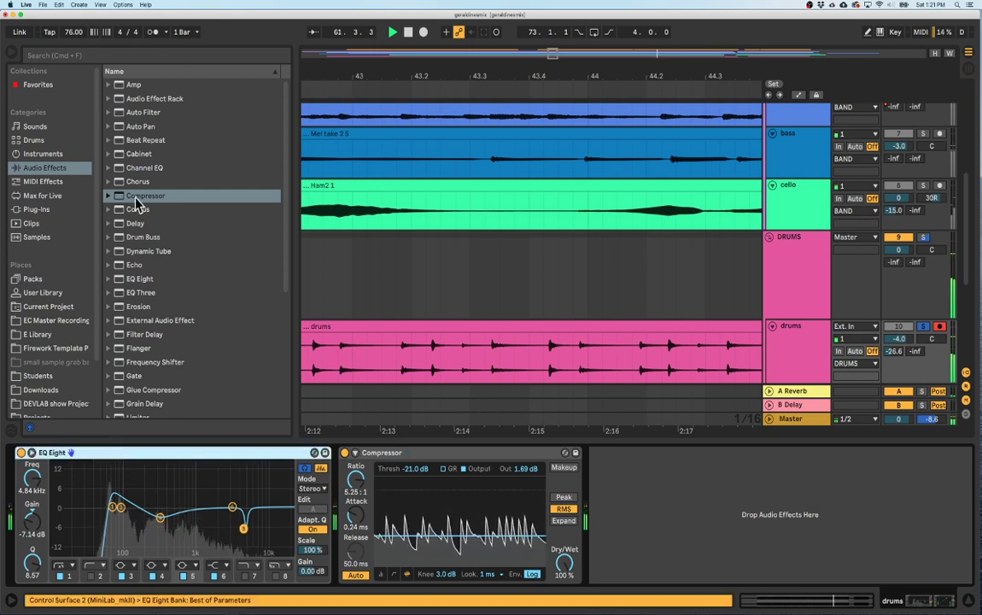
# Set band 1 of the first EQ Eight to 66.7 Hz with a Q of 0.82, and remove the trial EQ Eight added after the Compressor.
pyautogui.doubleClick(122, 282)
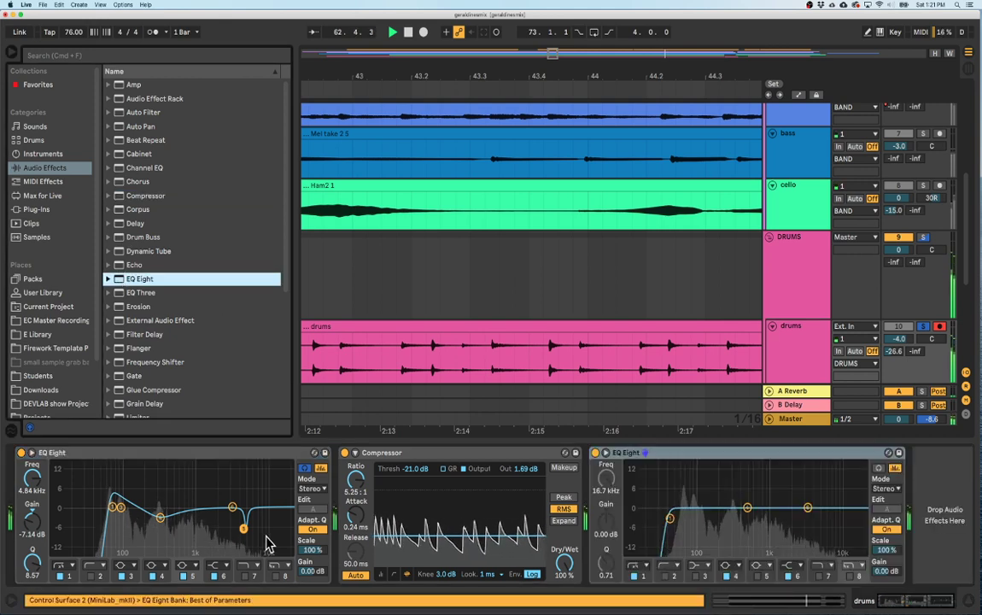
pyautogui.click(112, 508)
pyautogui.moveTo(112, 508); pyautogui.dragTo(113, 522)
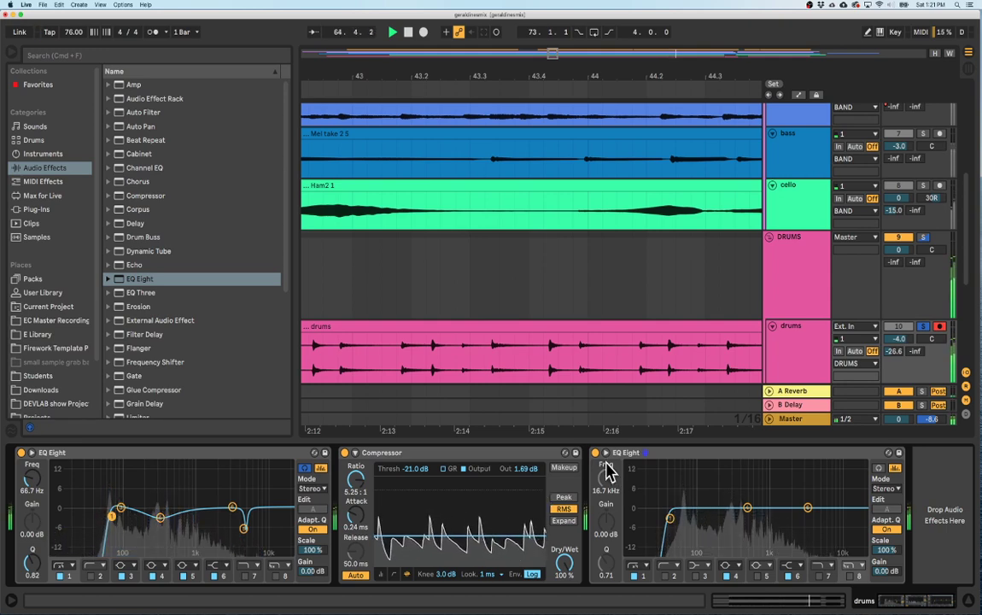
pyautogui.click(644, 455)
pyautogui.press('Delete')
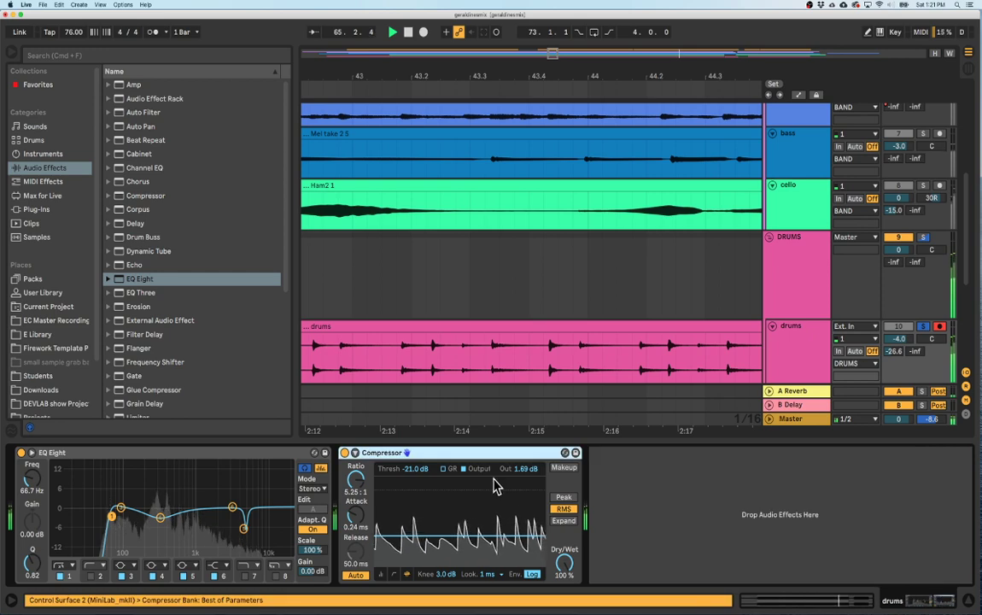
# Switch to the TextEdit mixing notes, review the Clarity, Presence and Space points, and return to Live.
pyautogui.moveTo(406, 69); pyautogui.dragTo(405, 47)
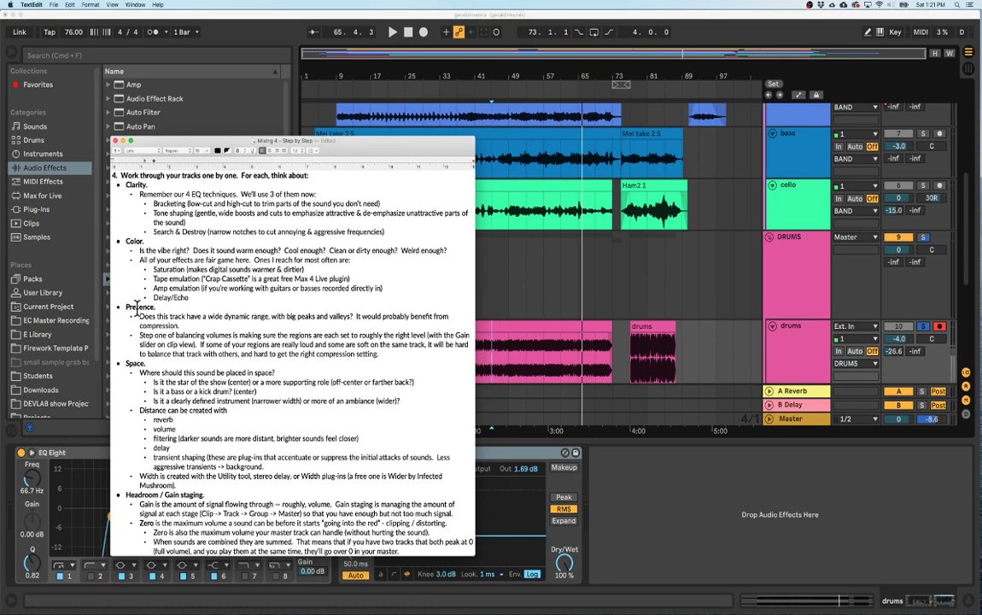
pyautogui.tripleClick(137, 309)
pyautogui.tripleClick(166, 194)
pyautogui.click(141, 364)
pyautogui.press('super+m')
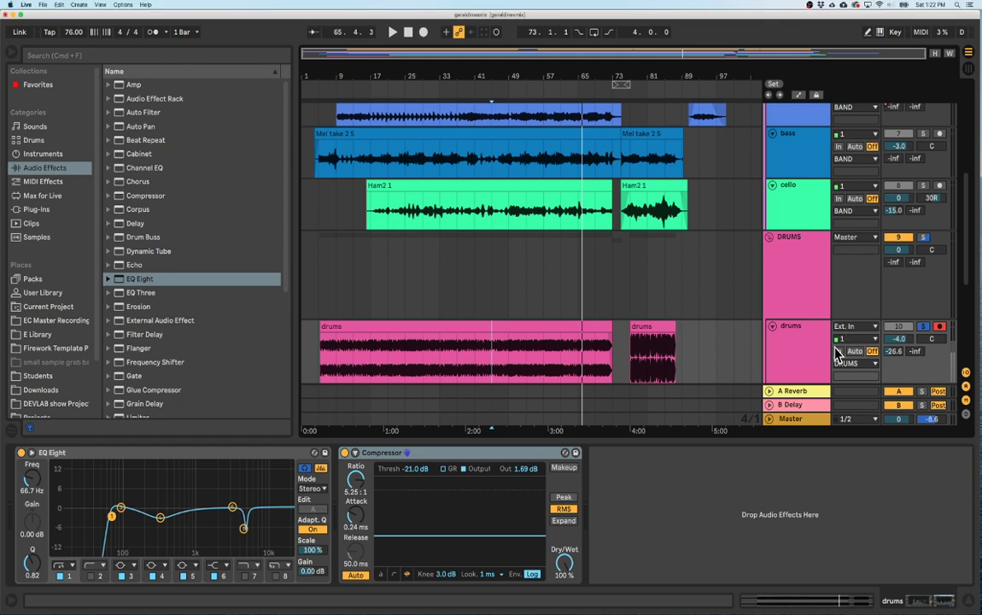
# Set the drums track's A-Reverb send to -31.0 dB and listen to the result.
pyautogui.moveTo(903, 357); pyautogui.dragTo(903, 375)
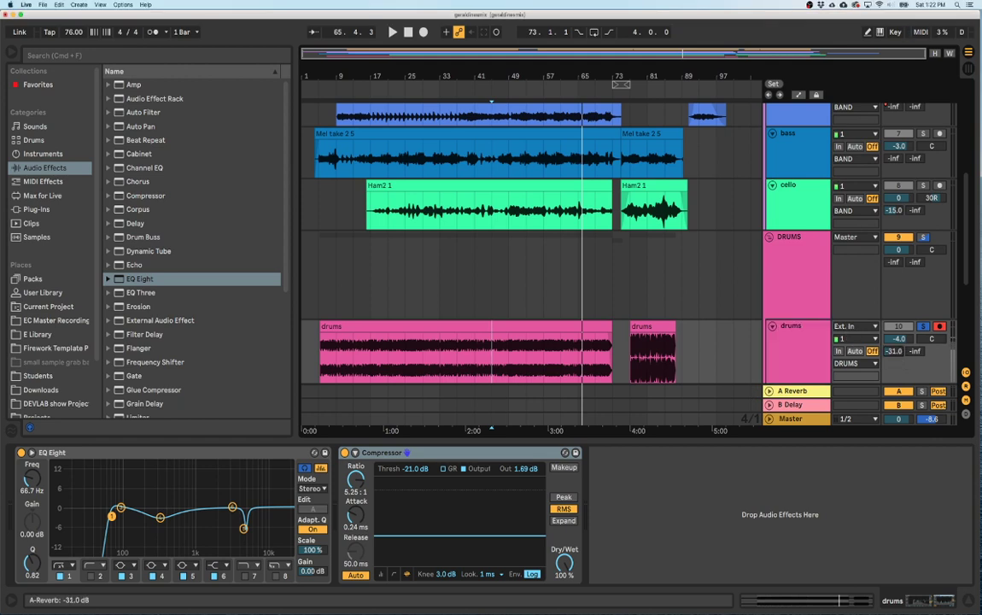
pyautogui.click(802, 356)
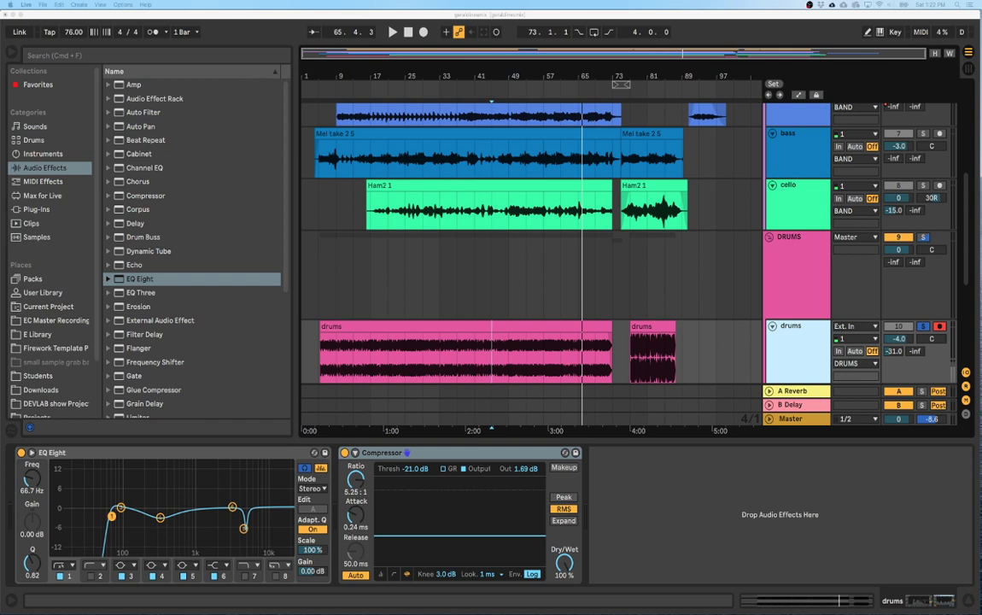
pyautogui.press('space')
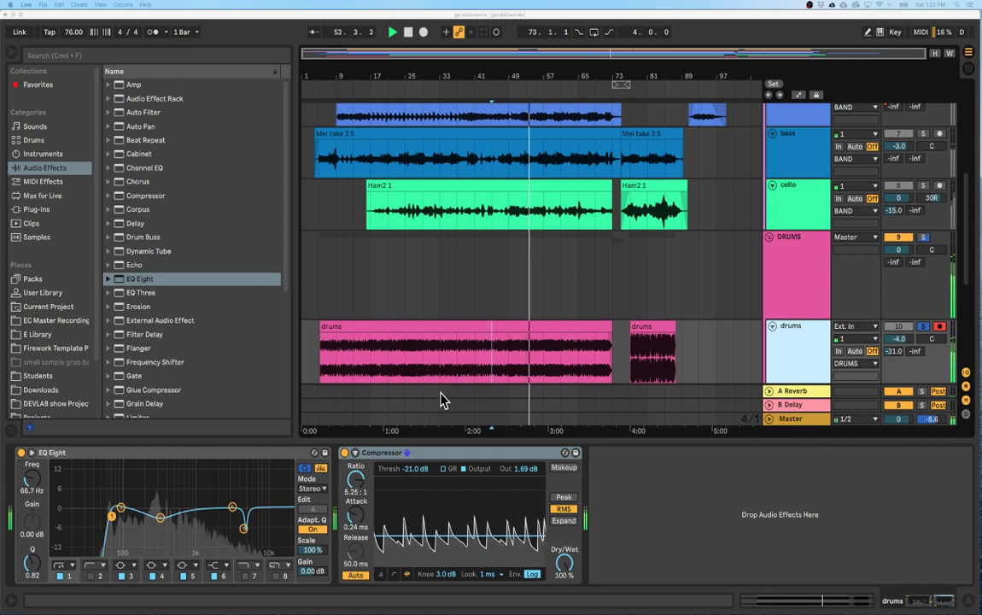
pyautogui.press('space')
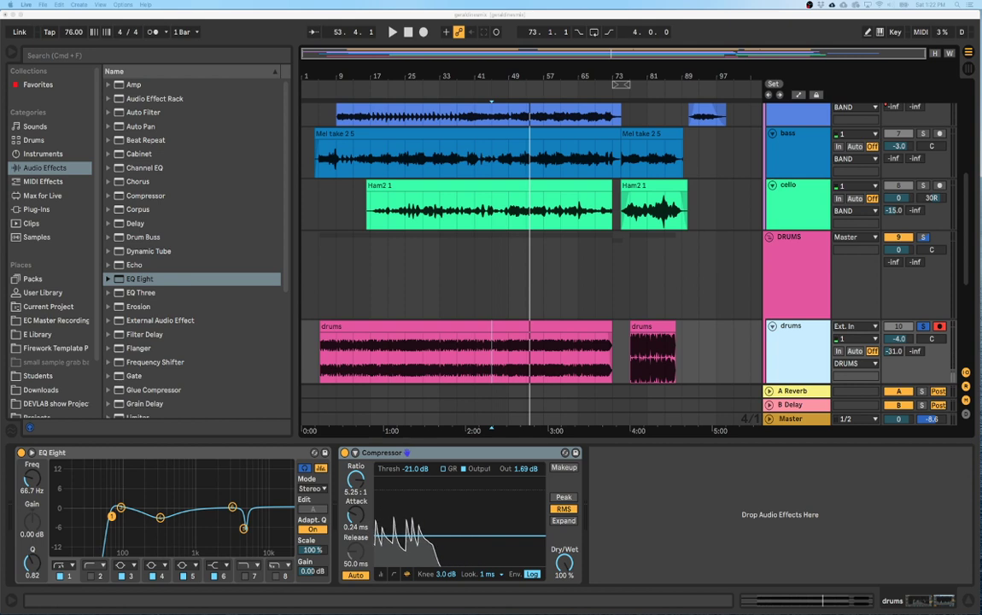
# Set the drums track's A-Reverb send to -23.4 dB while playing the song from bar 25.
pyautogui.scroll(-5, 389, 280)
pyautogui.scroll(1, 371, 260)
pyautogui.click(437, 213)
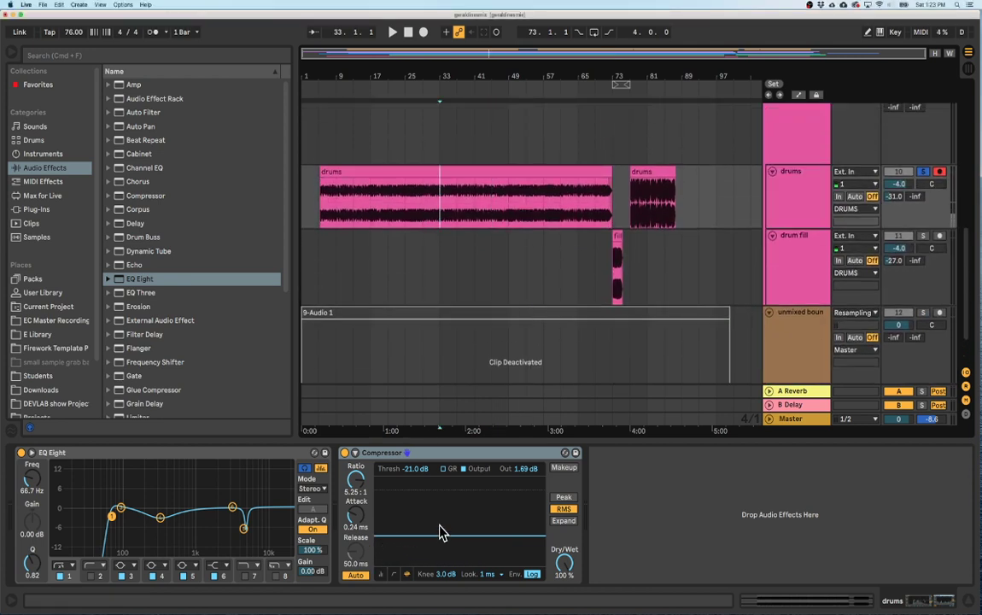
pyautogui.press('space')
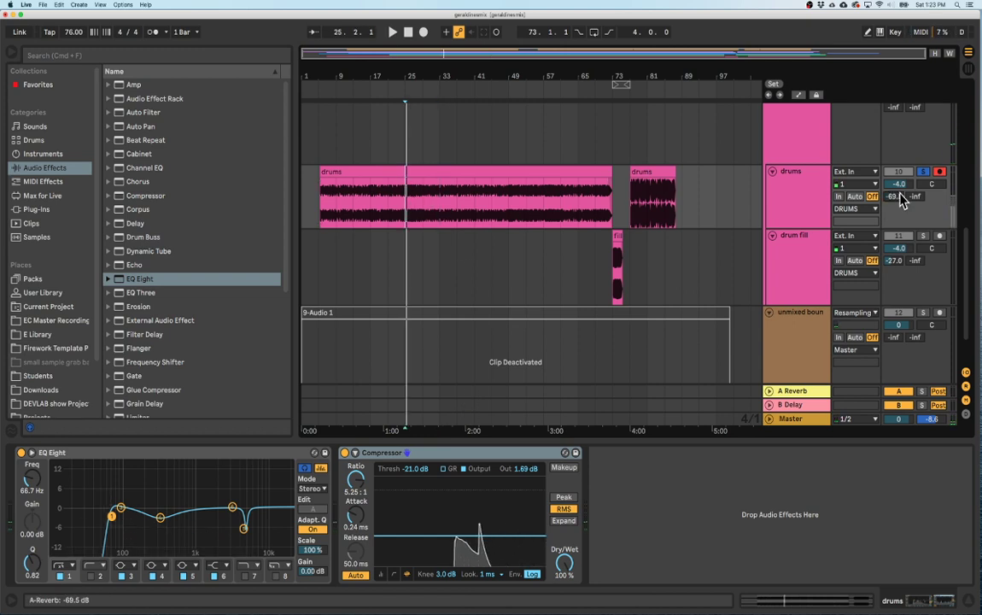
pyautogui.moveTo(893, 196)
pyautogui.mouseDown()
pyautogui.moveTo(893, 153)
pyautogui.moveTo(892, 175)
pyautogui.mouseUp()
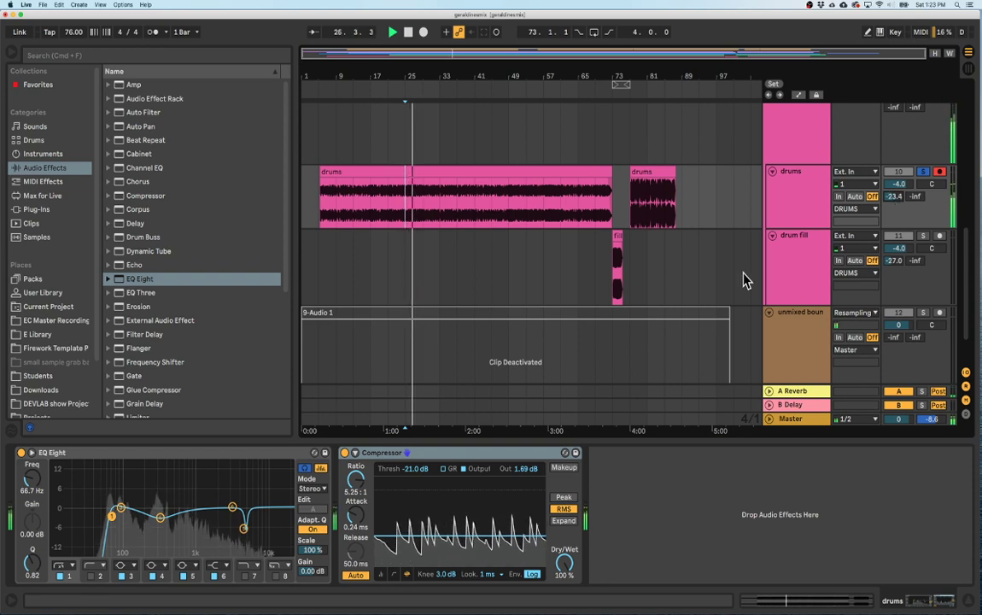
pyautogui.press('space')
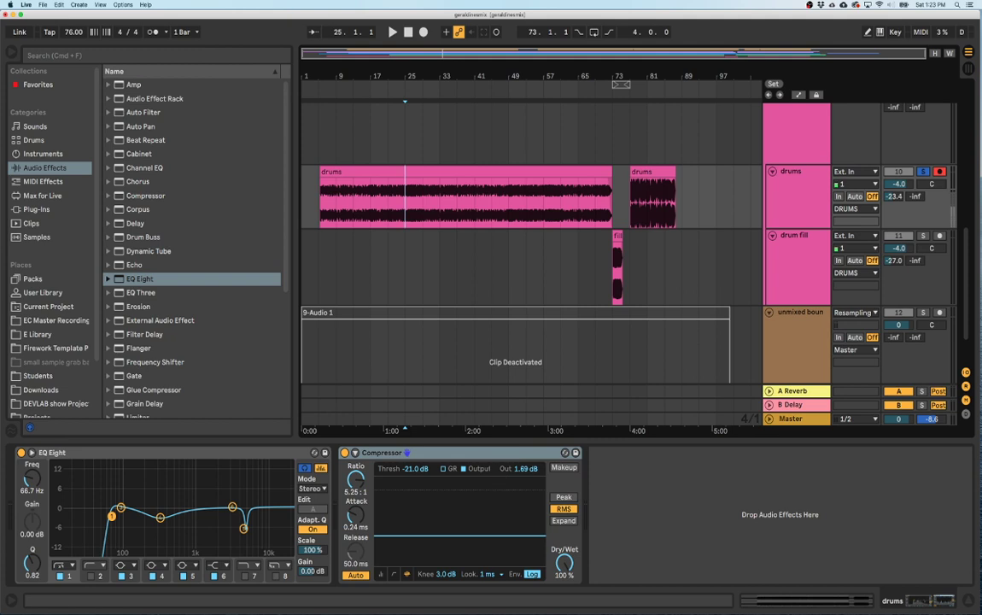
# Lower the drums track's volume to -6.0 dB and play it from bar 25 to check its level.
pyautogui.scroll(6, 456, 128)
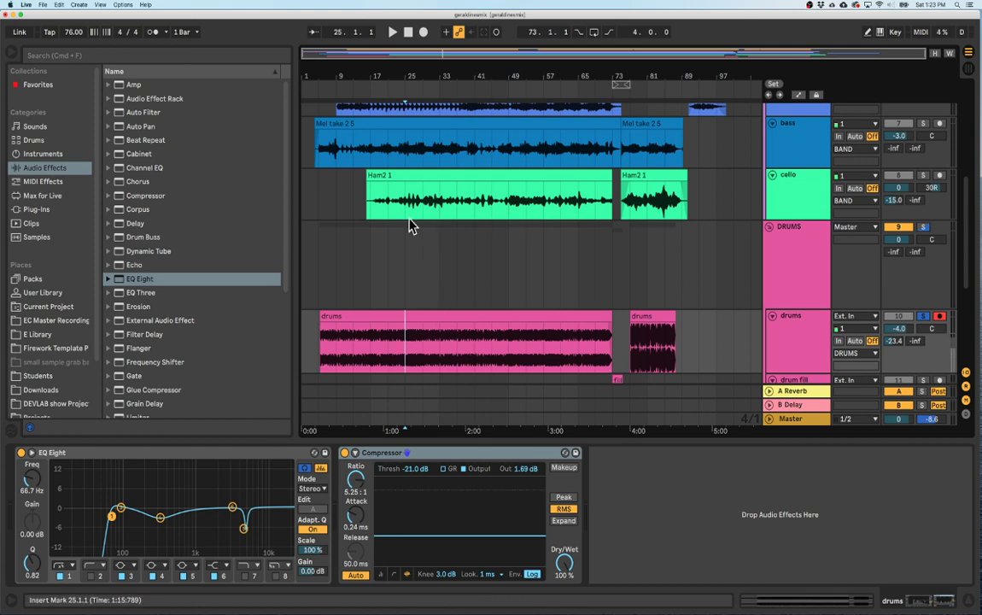
pyautogui.click(440, 340)
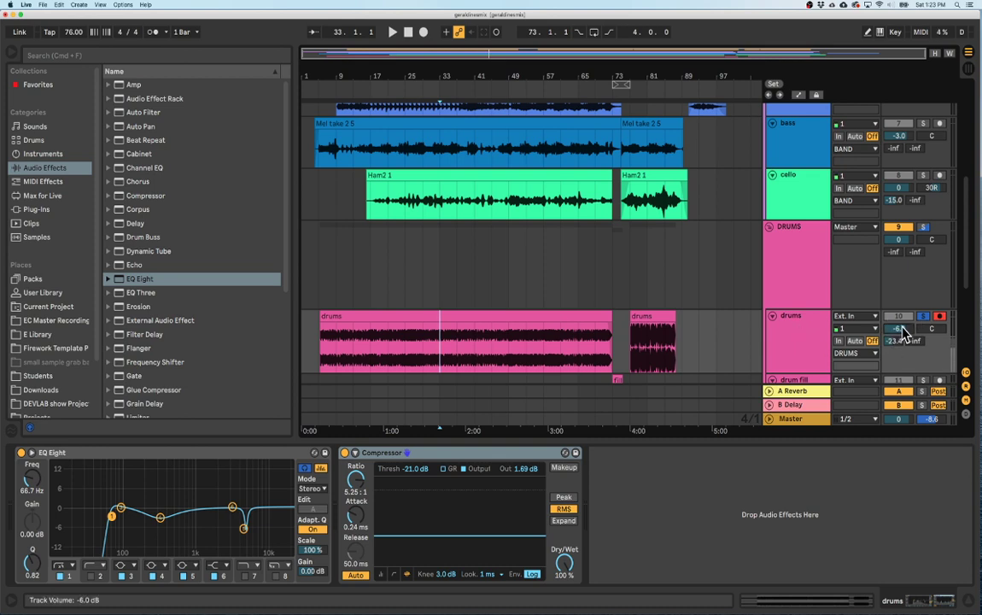
pyautogui.click(410, 362)
pyautogui.press('space')
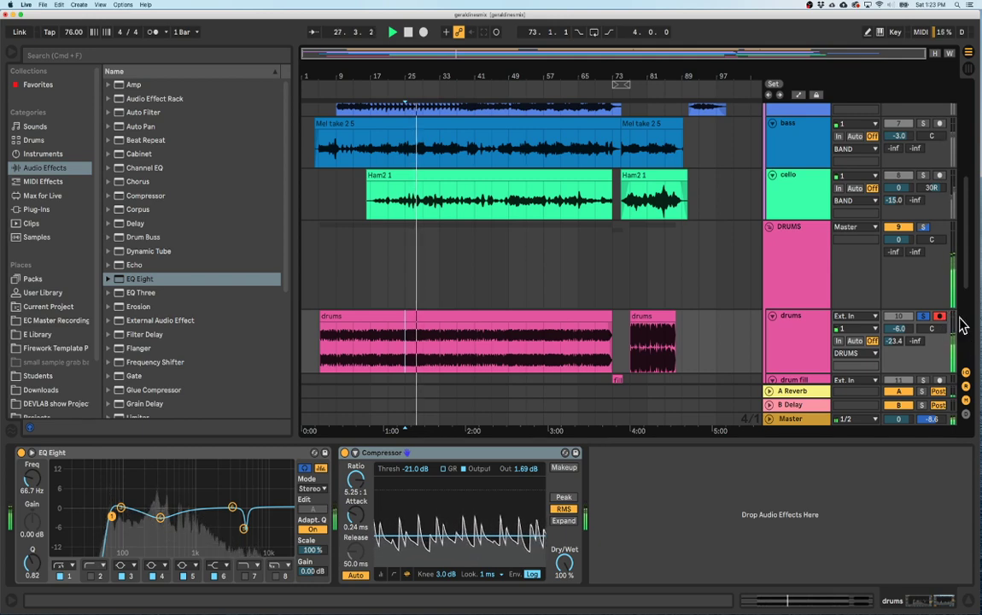
pyautogui.press('space')
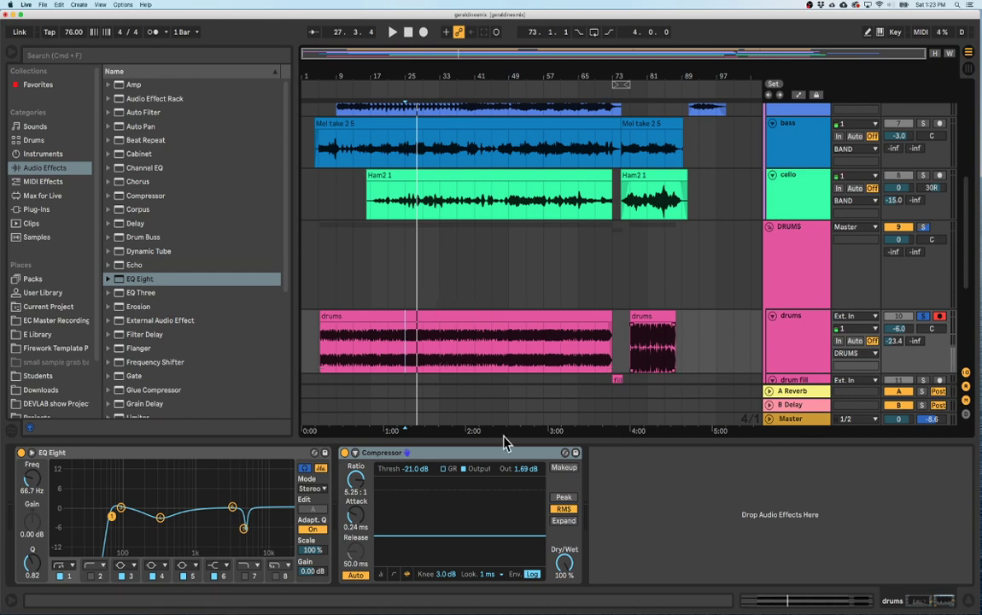
# Return the insert marker to bar 25 and fold the DRUMS group so its tracks are hidden.
pyautogui.click(430, 384)
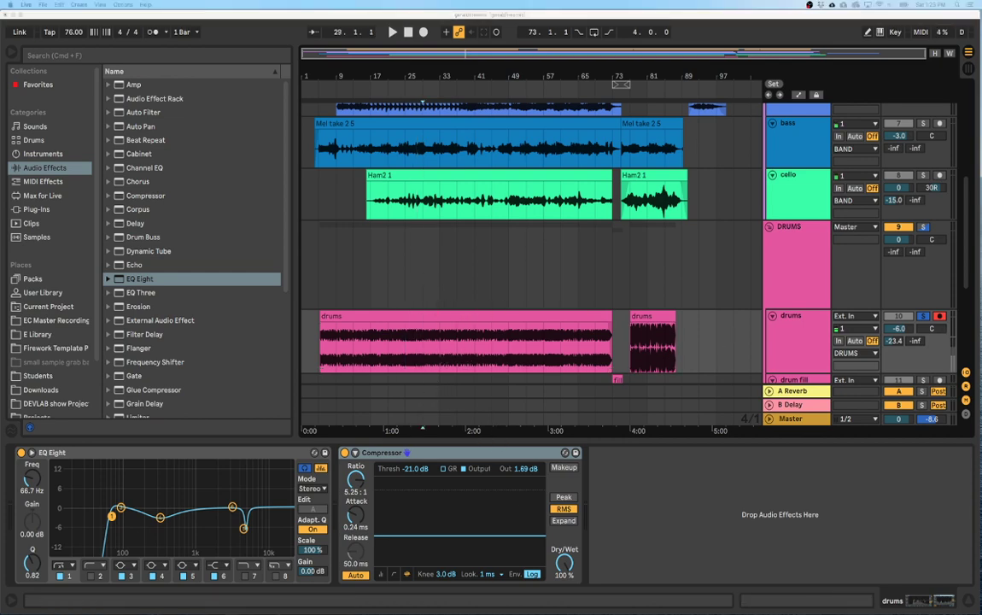
pyautogui.click(760, 349)
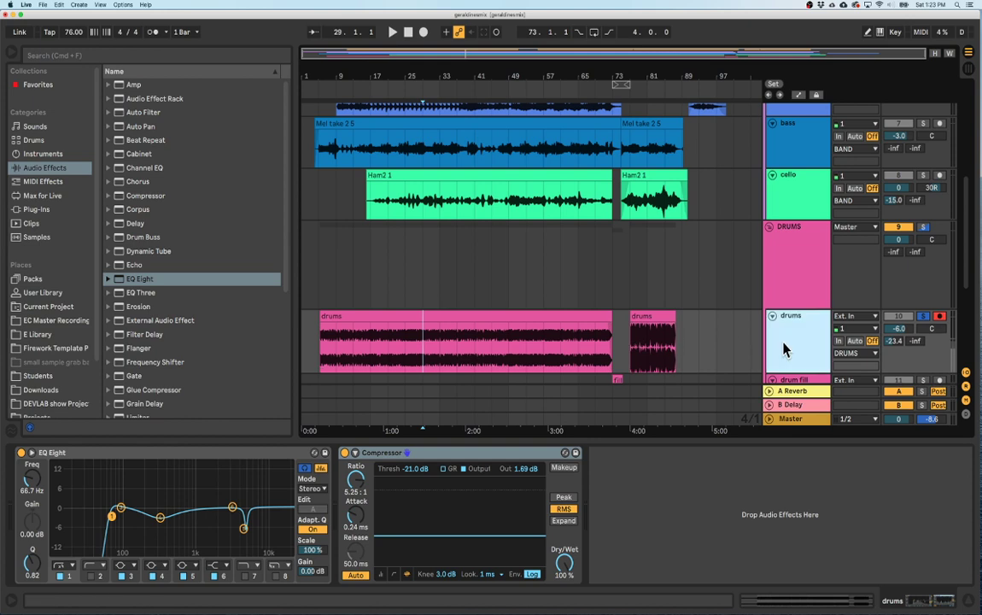
pyautogui.click(406, 350)
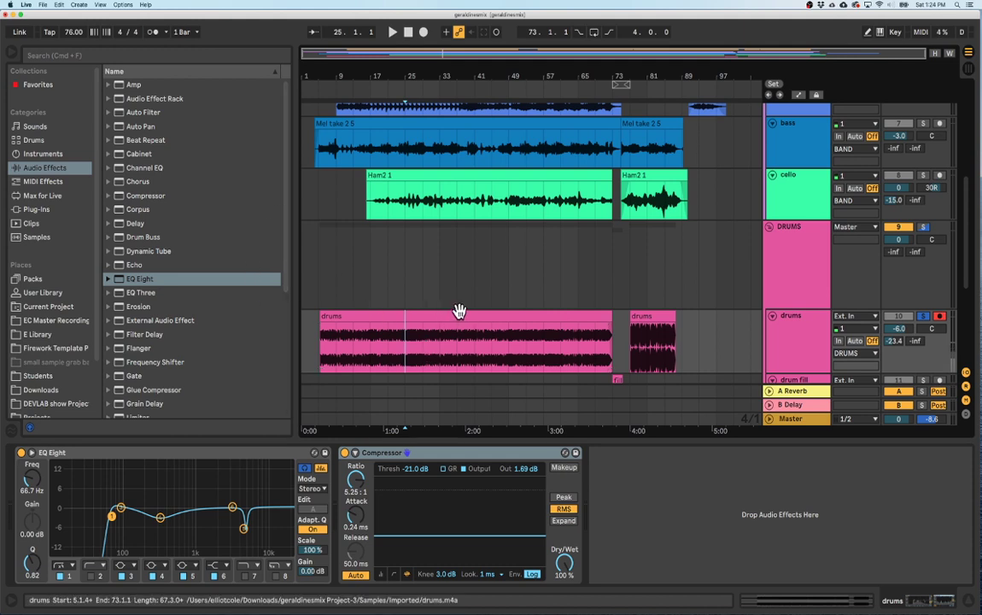
pyautogui.click(767, 229)
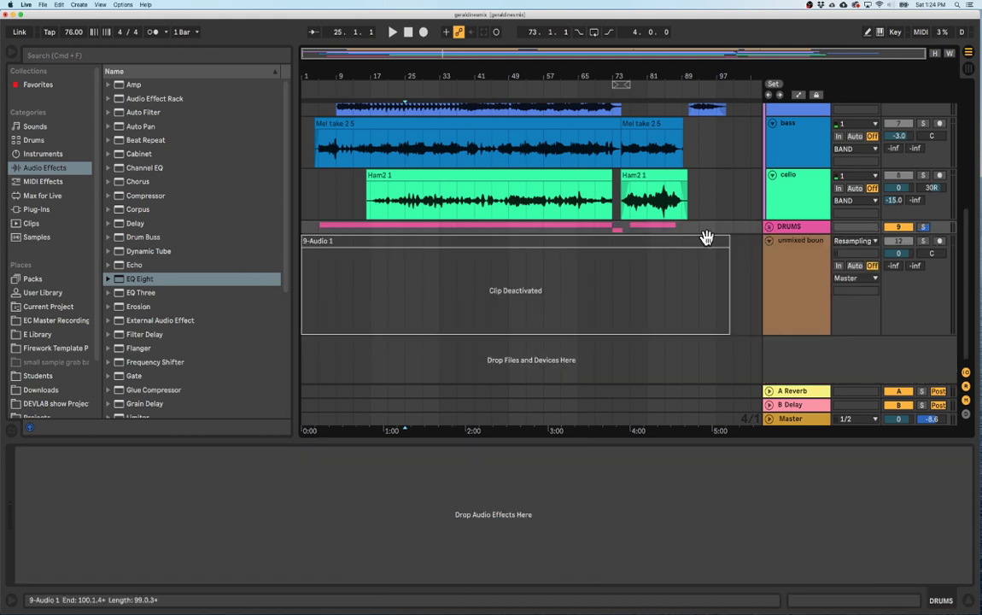
pyautogui.scroll(5, 646, 235)
pyautogui.scroll(-3, 512, 341)
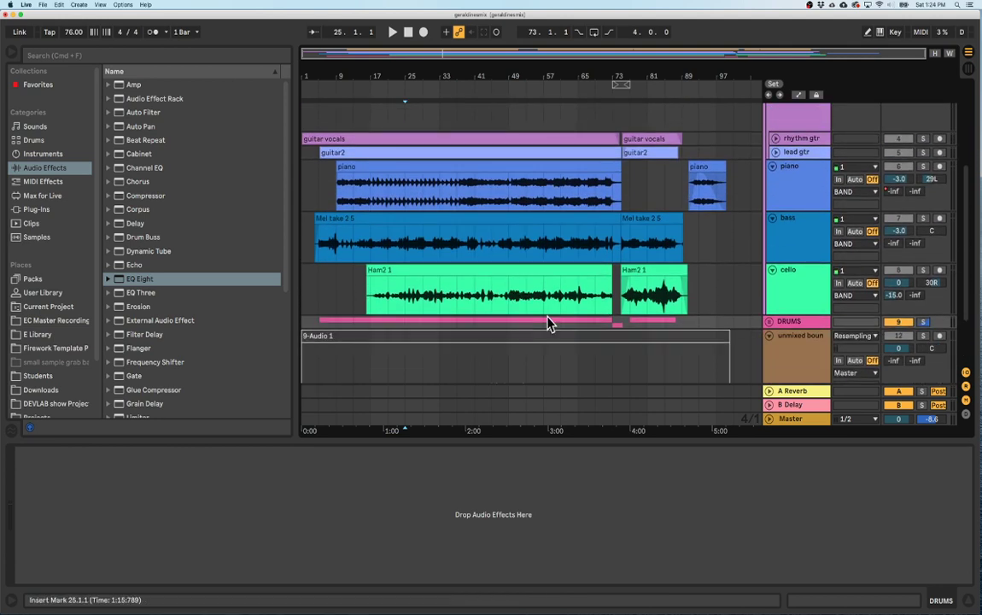
pyautogui.click(768, 321)
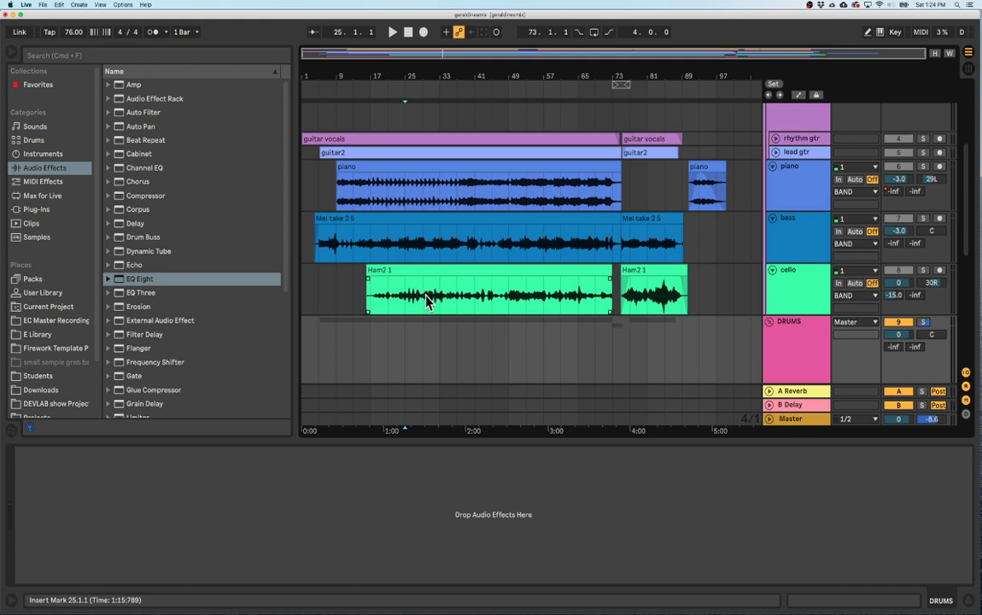
pyautogui.click(769, 322)
# Solo the cello track during playback from bar 25, centring its pan and setting its A-Reverb send to -inf dB.
pyautogui.click(790, 296)
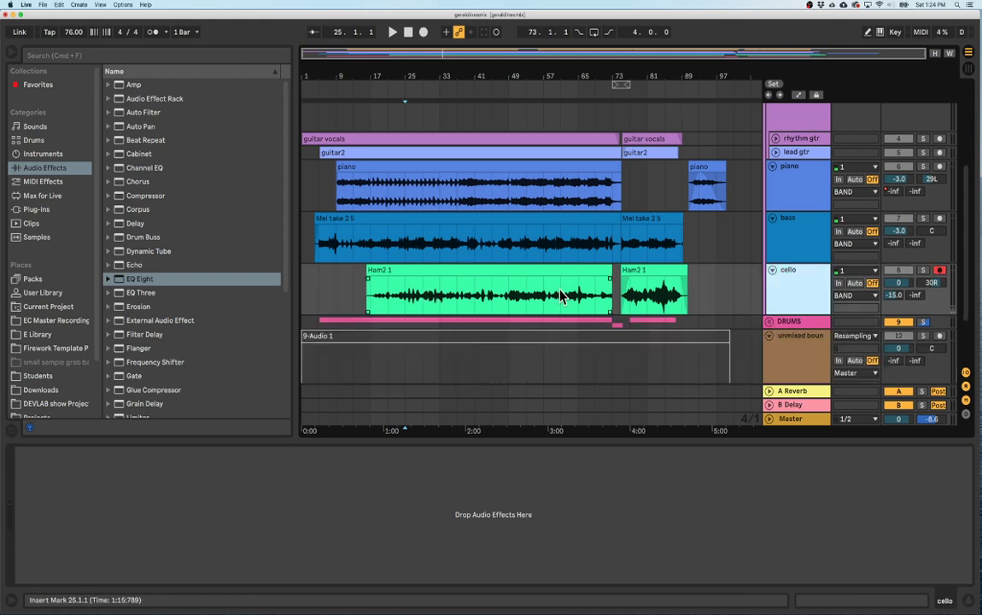
pyautogui.click(784, 284)
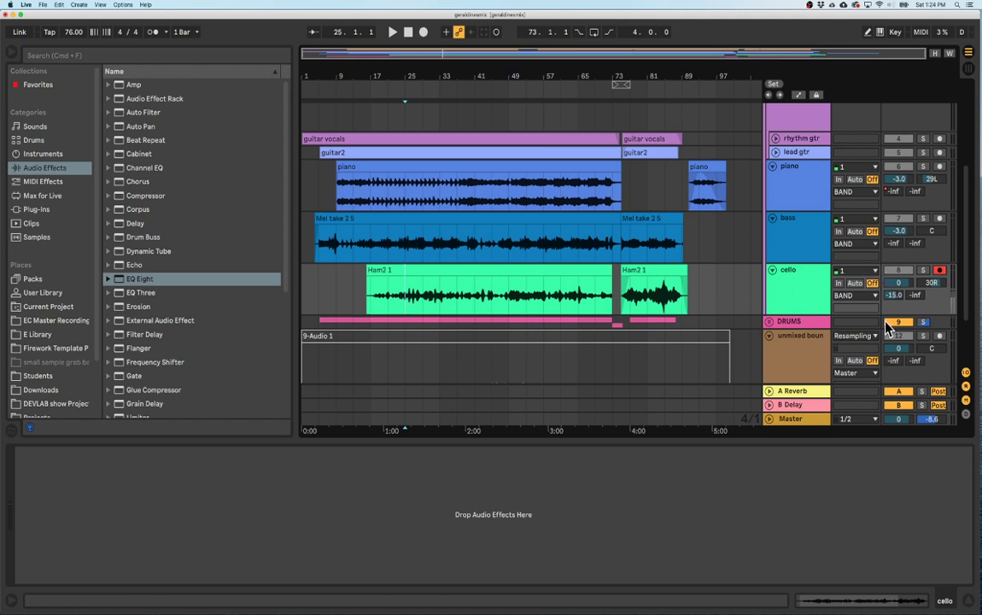
pyautogui.click(923, 270)
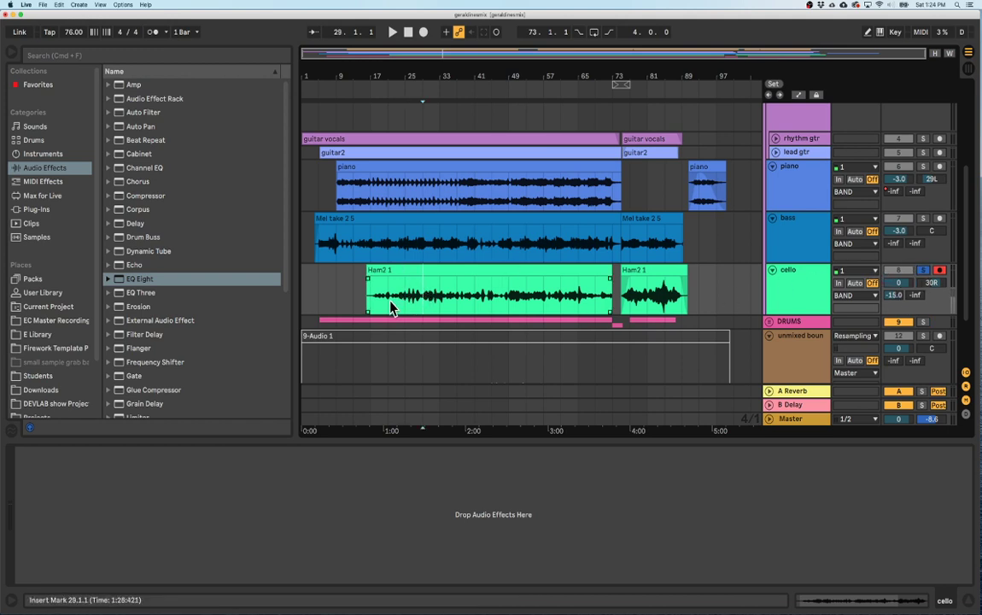
pyautogui.press('space')
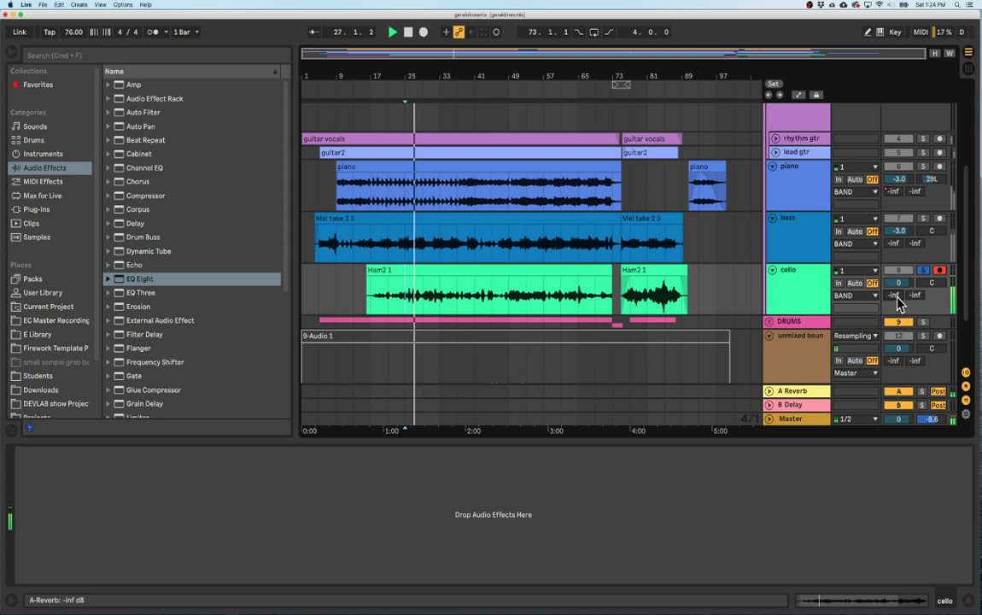
pyautogui.click(800, 288)
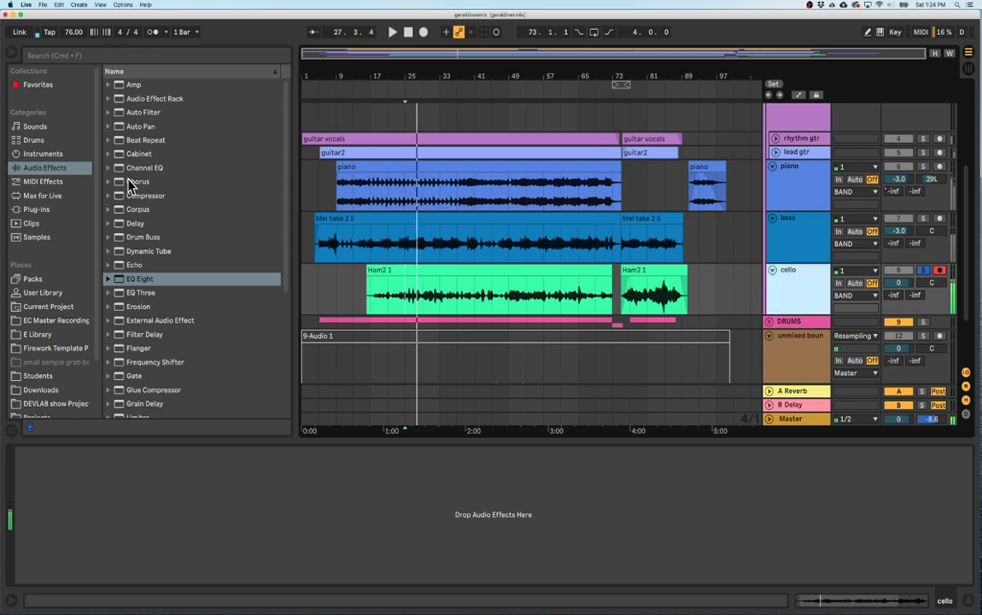
# Add an EQ Eight with audition mode on to the cello track and sweep band 4 boosted 15.0 dB to 426 Hz.
pyautogui.doubleClick(119, 283)
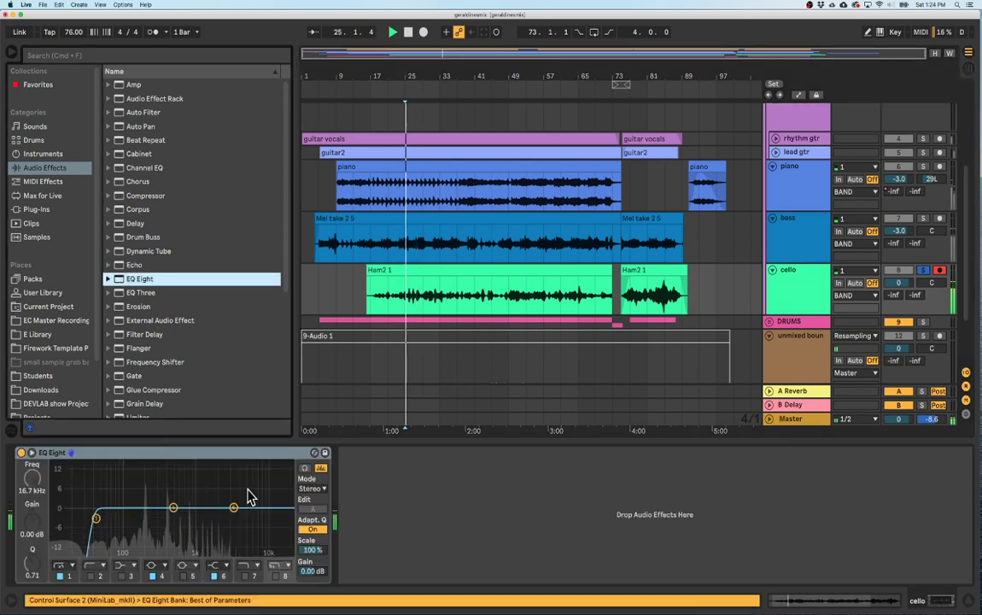
pyautogui.click(304, 468)
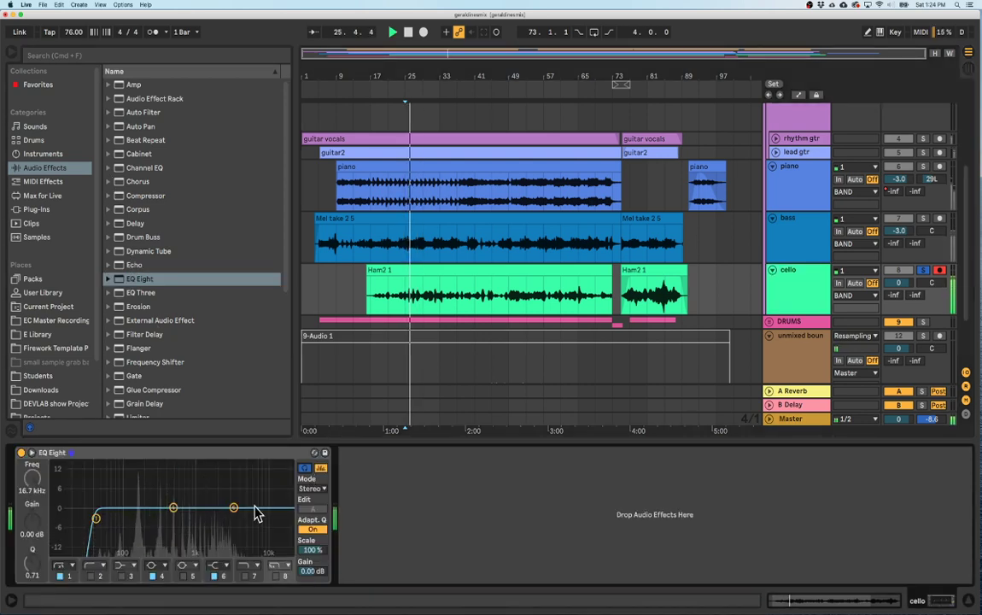
pyautogui.moveTo(173, 507); pyautogui.dragTo(226, 463)
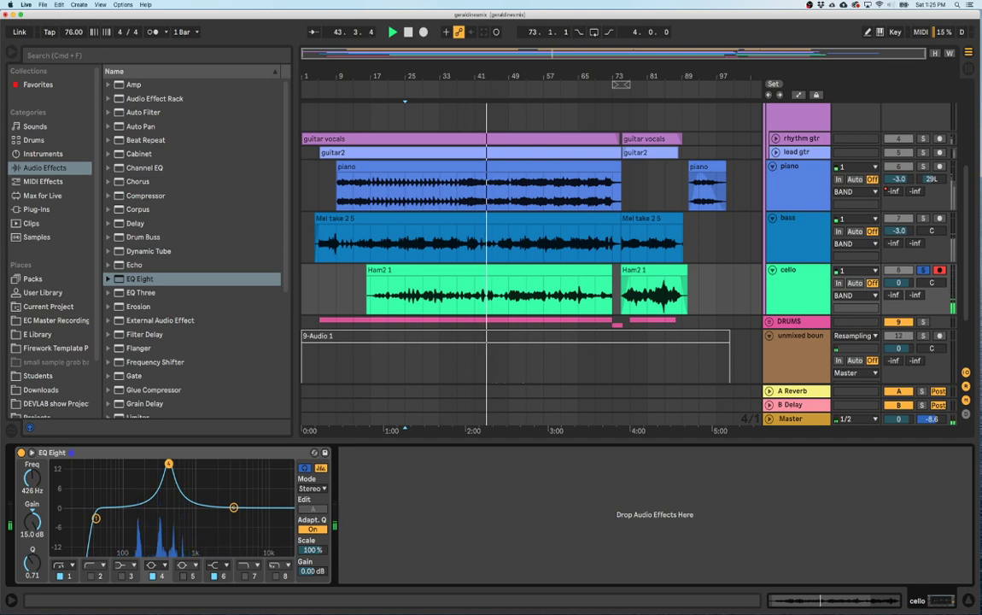
# Turn the cello EQ's band 4 into a -2.38 dB cut at 426 Hz with a Q of 2.03, replaying from bar 25.
pyautogui.press('space')
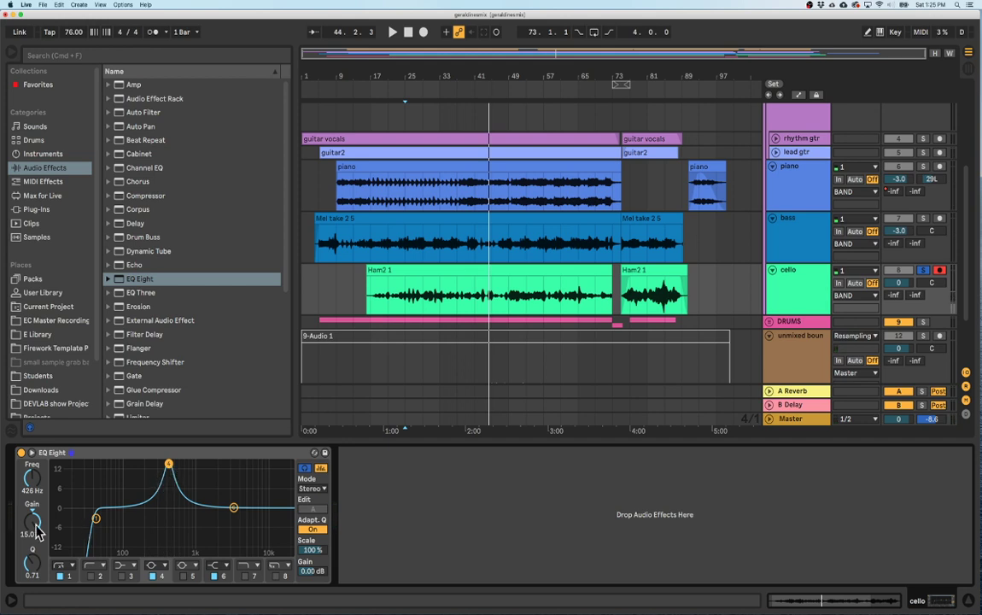
pyautogui.moveTo(32, 522); pyautogui.dragTo(32, 563)
pyautogui.moveTo(32, 512); pyautogui.dragTo(32, 519)
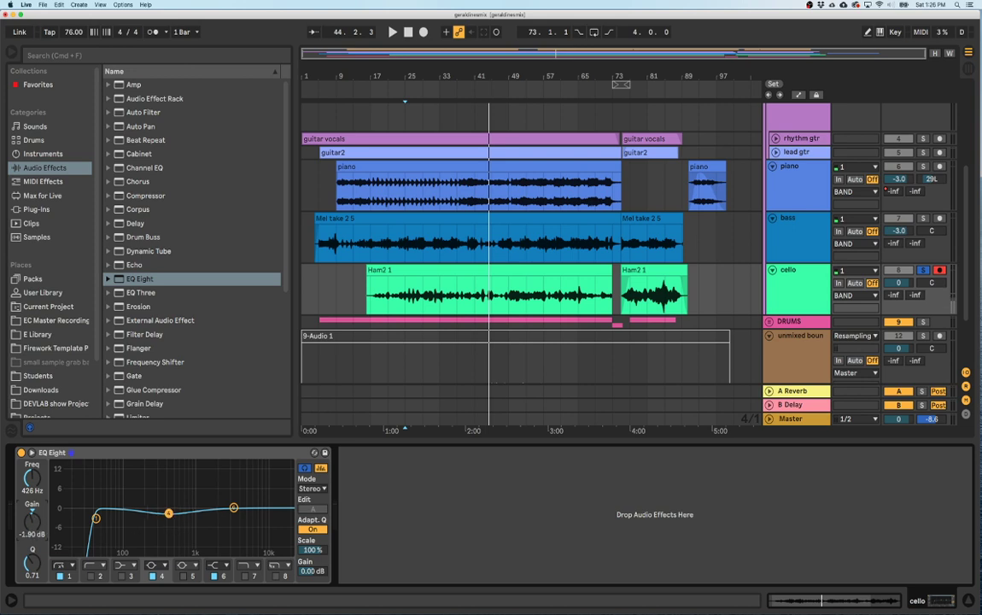
pyautogui.press('space')
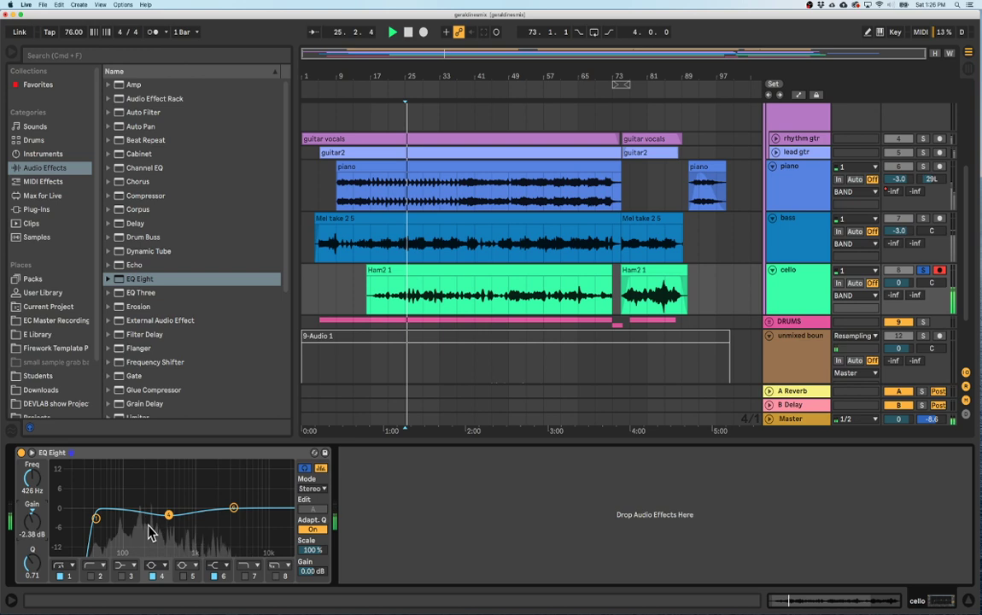
pyautogui.moveTo(31, 563); pyautogui.dragTo(32, 529)
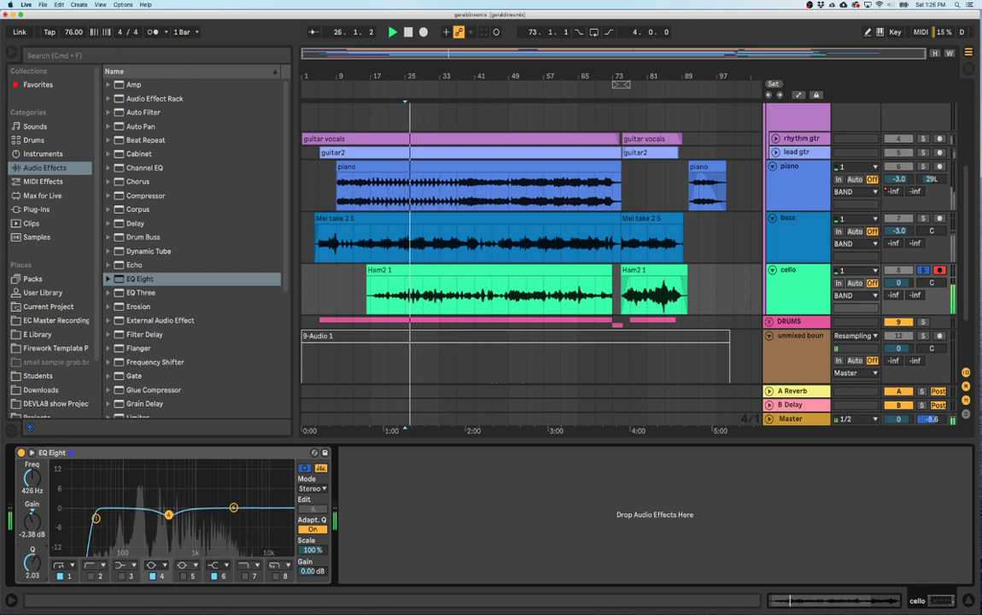
# Enable band 3 as a bell in the cello EQ and raise band 1's low cut to 102 Hz with a Q of 0.72.
pyautogui.click(121, 576)
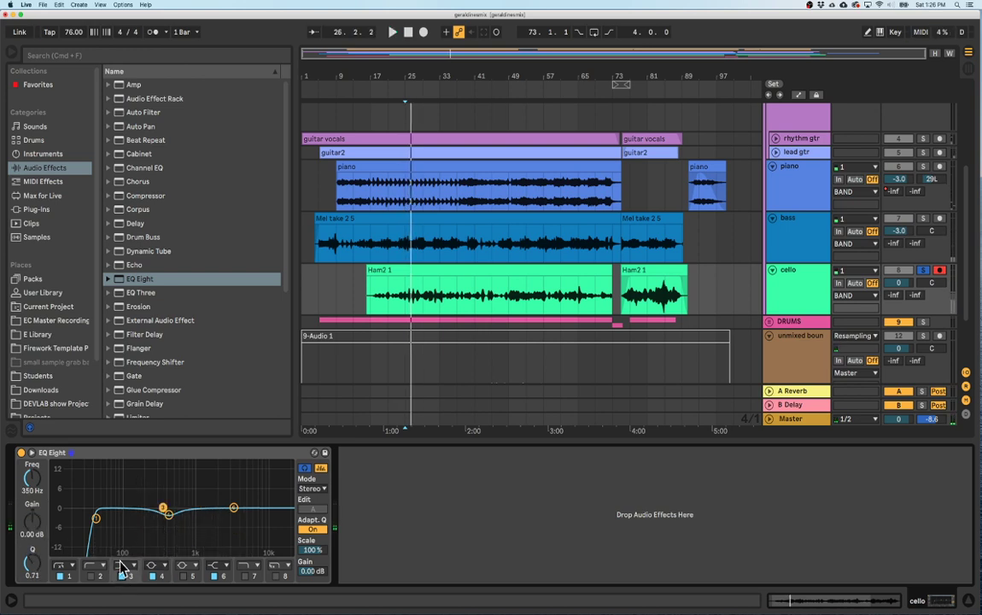
pyautogui.moveTo(161, 510); pyautogui.dragTo(132, 472)
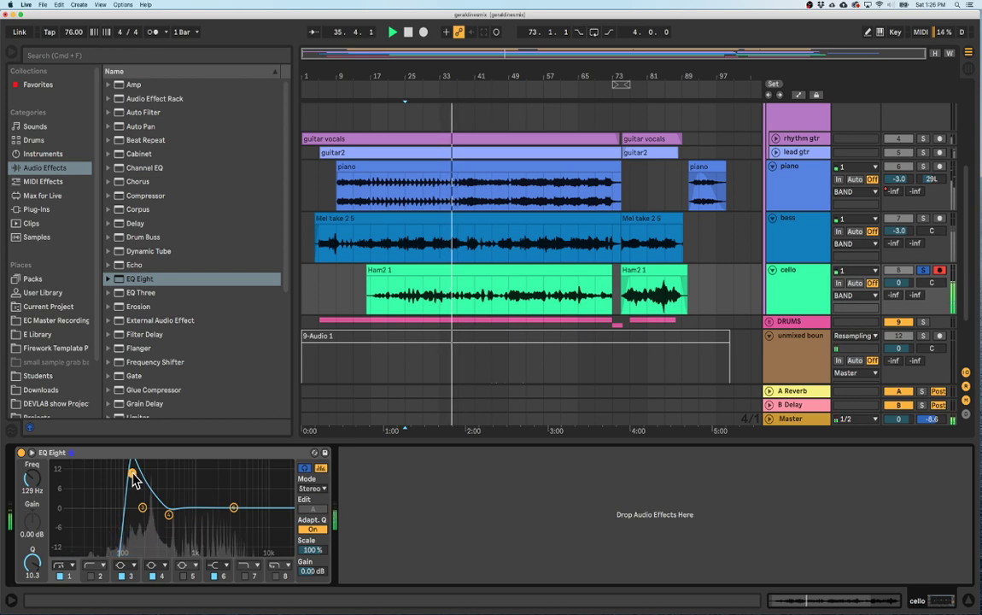
pyautogui.press('space')
pyautogui.click(406, 305)
pyautogui.press('space')
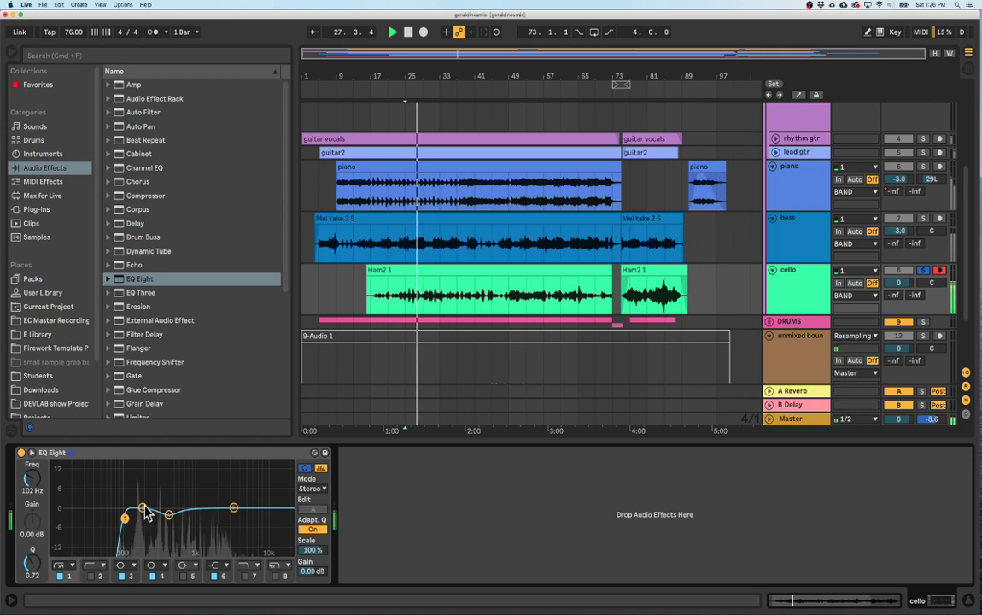
# Enable band 5 of the cello EQ with a 2.60 dB boost at 3.75 kHz and a Q of 3.46, moving band 6 higher.
pyautogui.moveTo(233, 507)
pyautogui.mouseDown()
pyautogui.moveTo(260, 508)
pyautogui.moveTo(212, 495)
pyautogui.moveTo(236, 500)
pyautogui.mouseUp()
pyautogui.click(183, 575)
pyautogui.moveTo(34, 563); pyautogui.dragTo(32, 500)
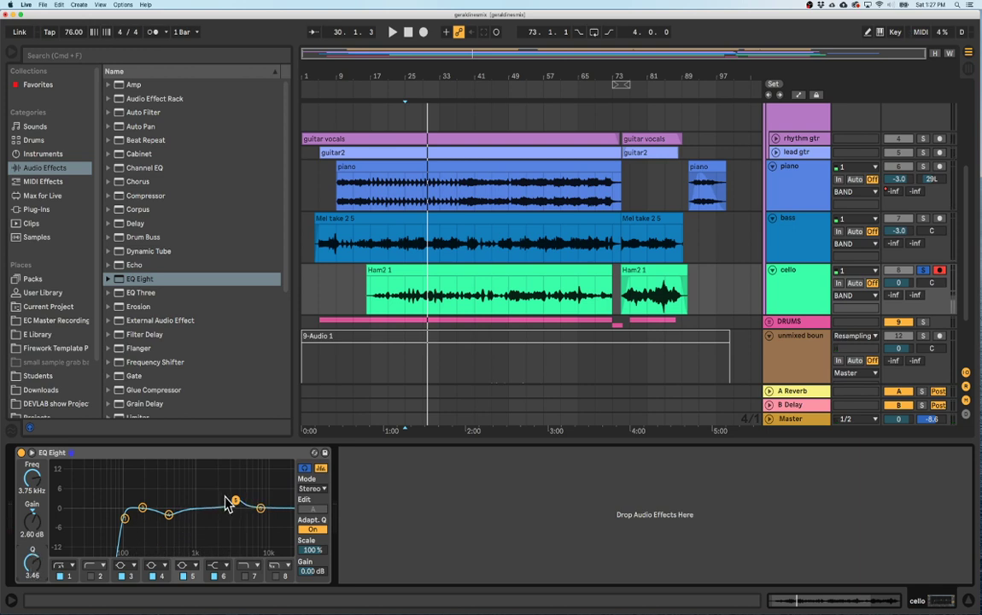
# Sweep band 5 boosted 15.0 dB while playing from bar 25, and settle it at 2.16 kHz, 1.43 dB and a Q of 3.06.
pyautogui.press('space')
pyautogui.moveTo(236, 495)
pyautogui.mouseDown()
pyautogui.moveTo(228, 468)
pyautogui.moveTo(204, 463)
pyautogui.moveTo(213, 463)
pyautogui.mouseUp()
pyautogui.moveTo(32, 561); pyautogui.dragTo(32, 580)
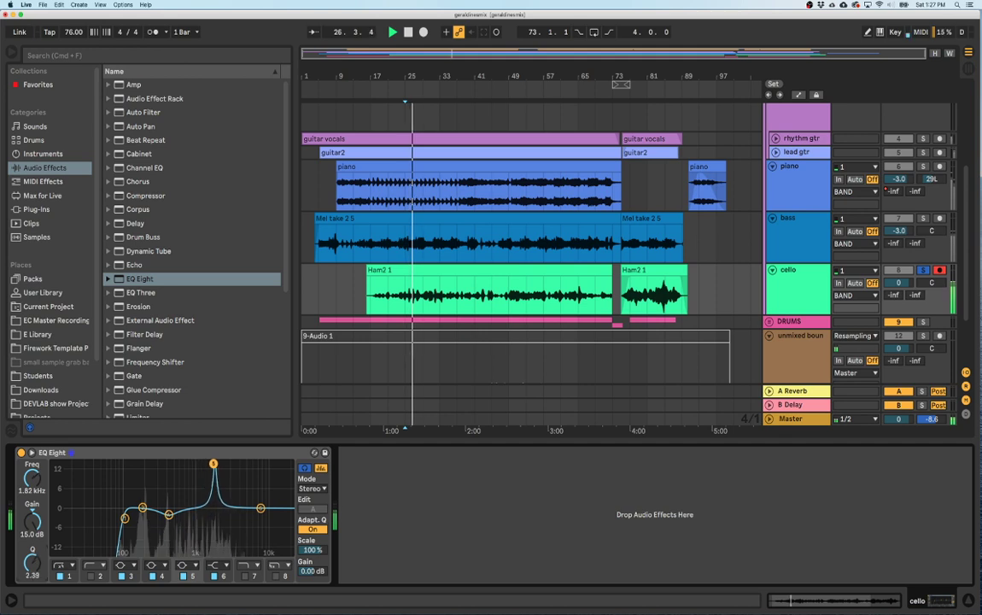
pyautogui.moveTo(32, 478); pyautogui.dragTo(31, 472)
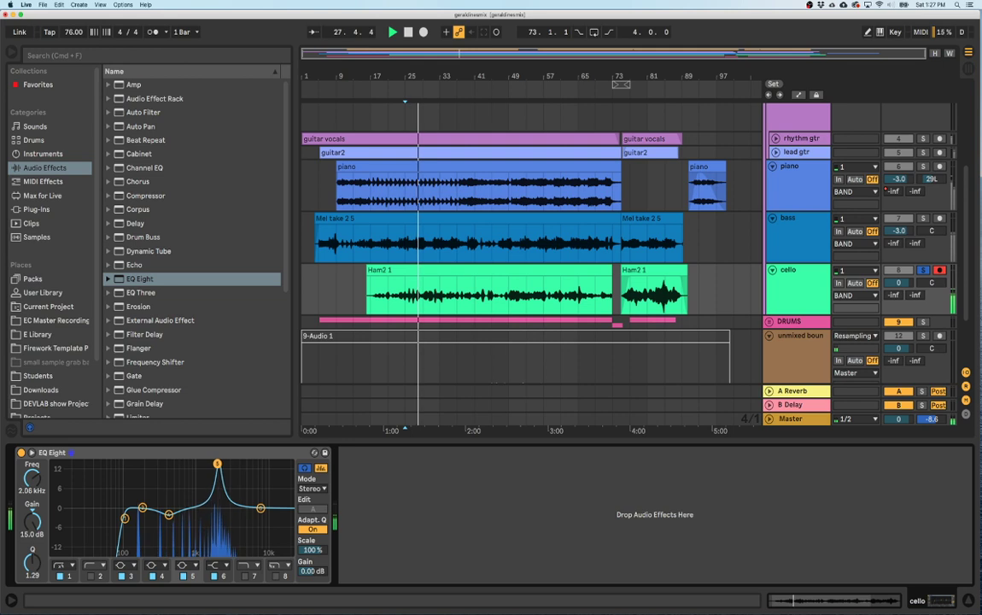
pyautogui.moveTo(32, 521); pyautogui.dragTo(32, 557)
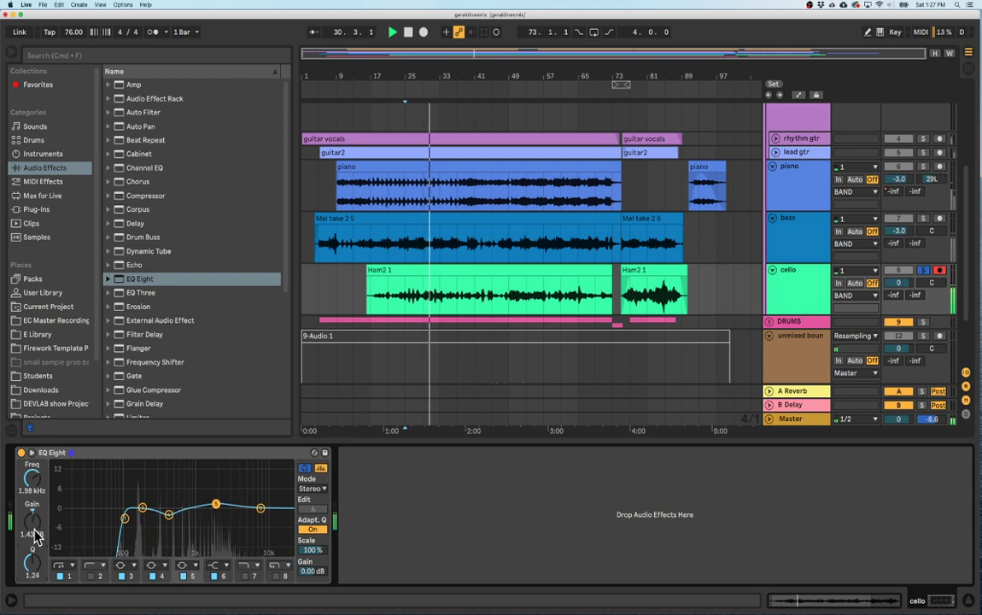
pyautogui.moveTo(32, 494); pyautogui.dragTo(32, 486)
pyautogui.moveTo(34, 561); pyautogui.dragTo(34, 537)
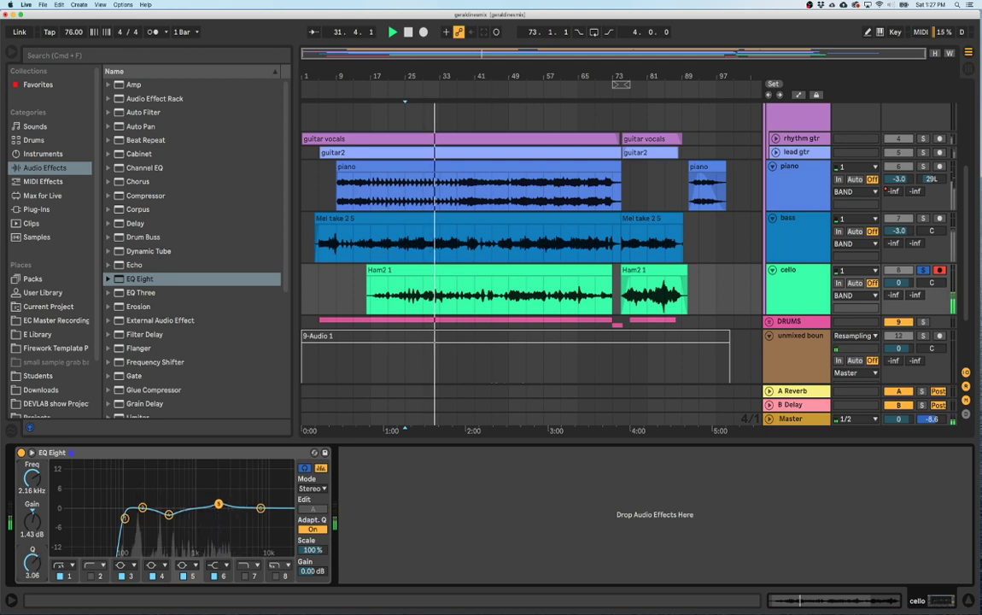
# Set the cello EQ's band 3 to 0.37 dB at 178 Hz and compare the sound with the EQ bypassed and active.
pyautogui.click(142, 511)
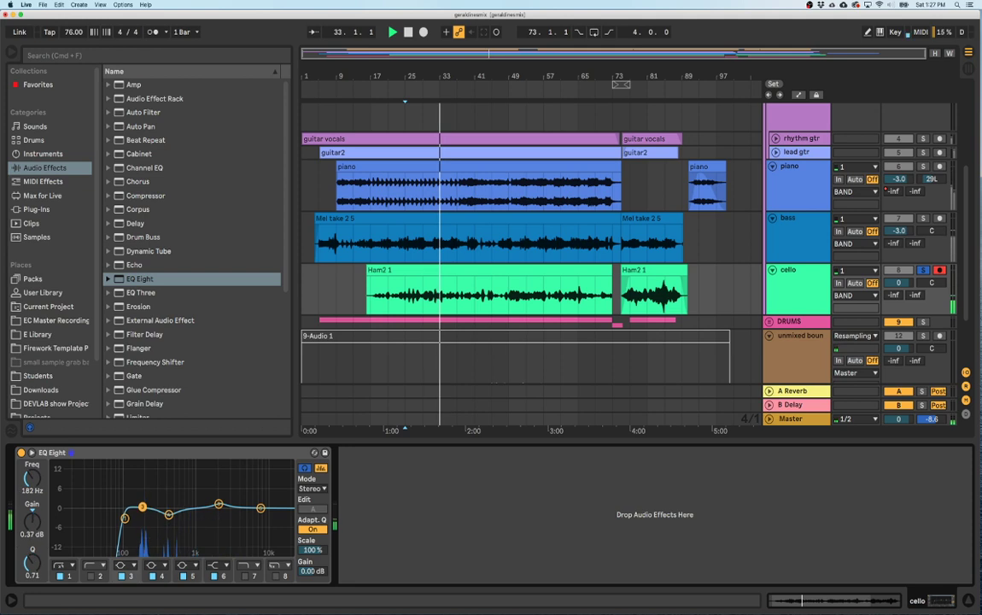
pyautogui.moveTo(143, 505); pyautogui.dragTo(142, 509)
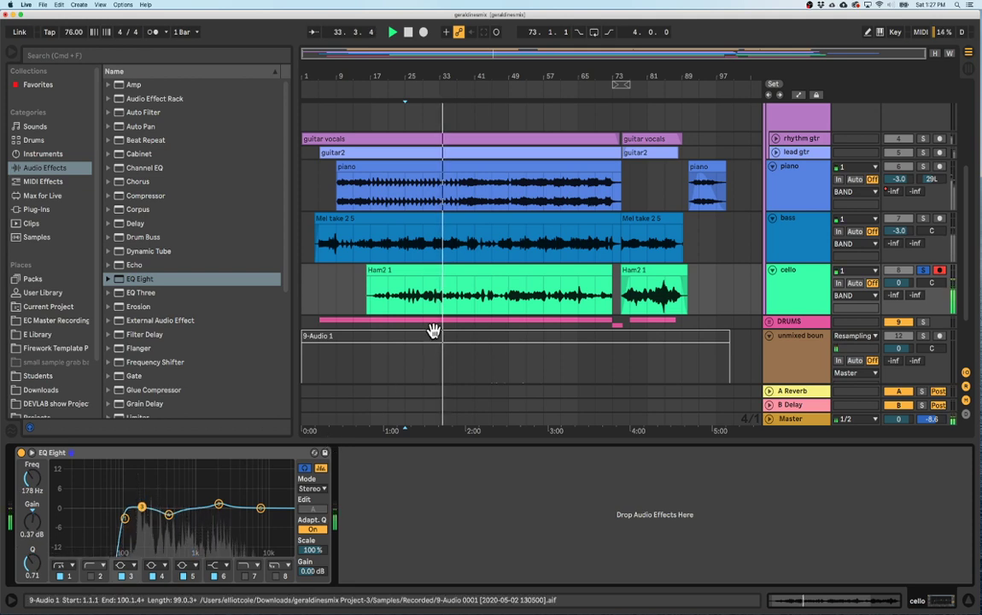
pyautogui.click(21, 455)
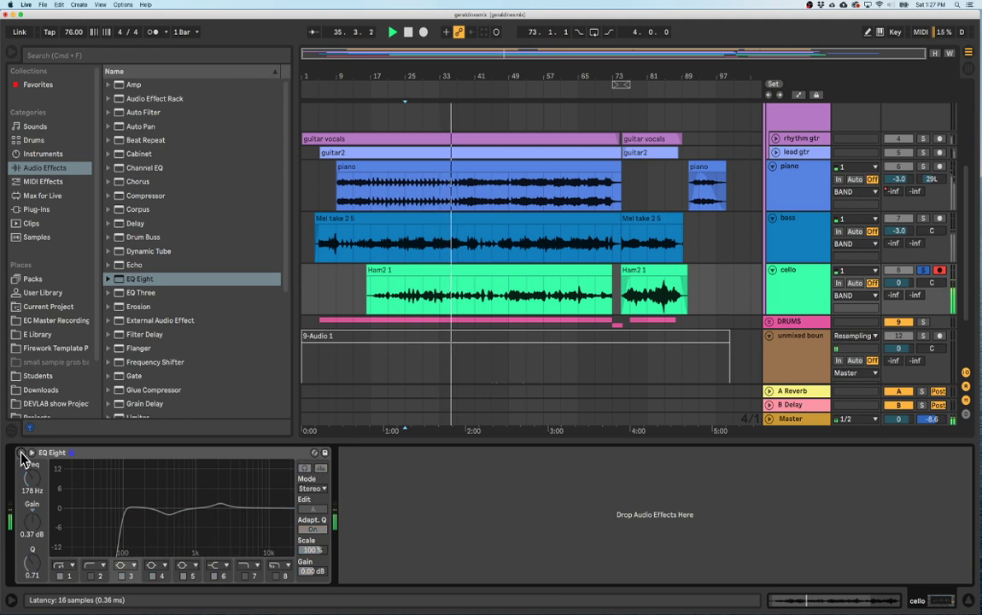
pyautogui.click(22, 454)
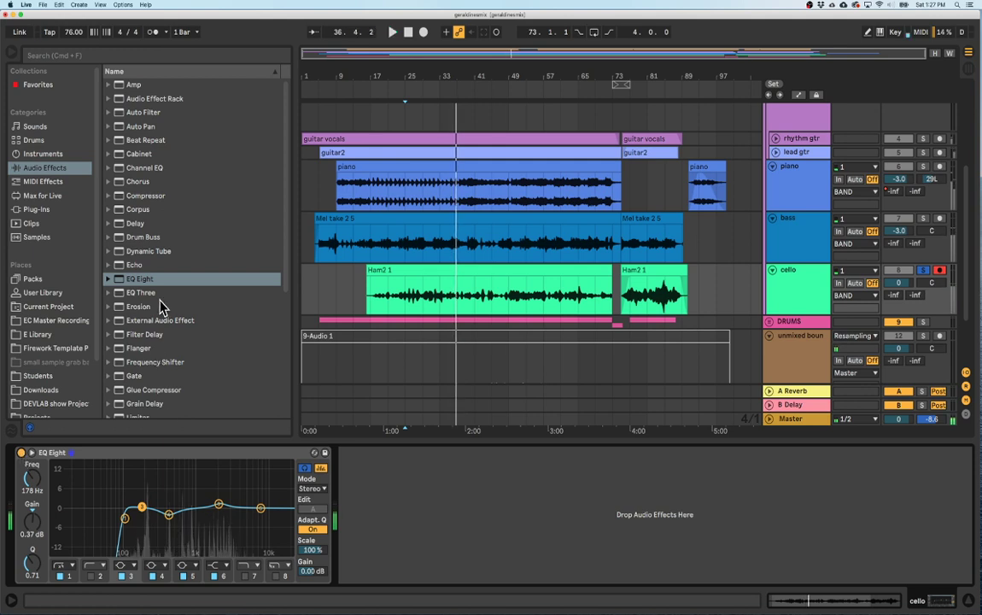
# Add a Compressor after the cello's EQ and set its threshold to -22.6 dB while playing from bar 25.
pyautogui.doubleClick(120, 198)
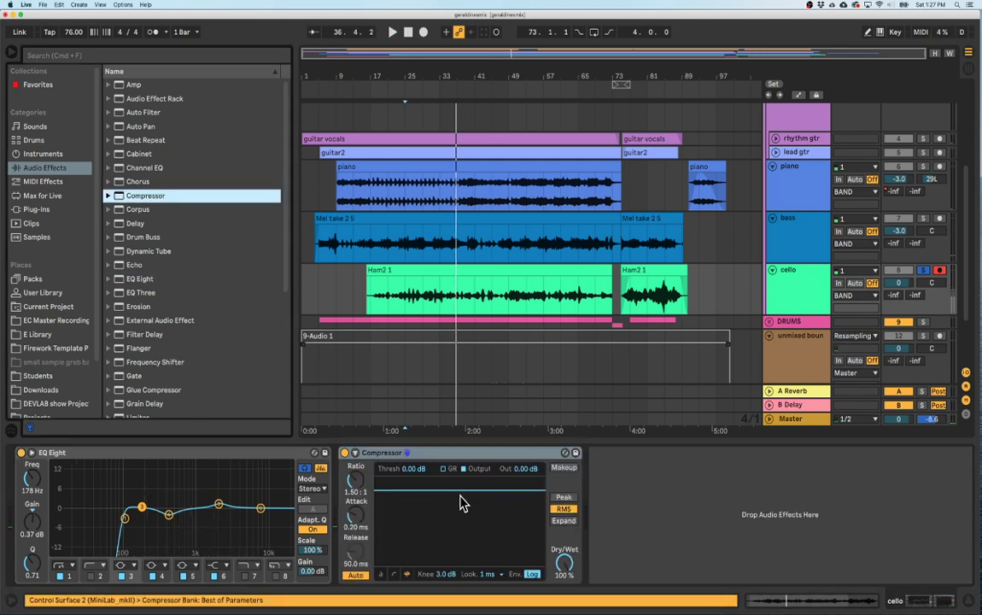
pyautogui.press('space')
pyautogui.moveTo(416, 471); pyautogui.dragTo(415, 539)
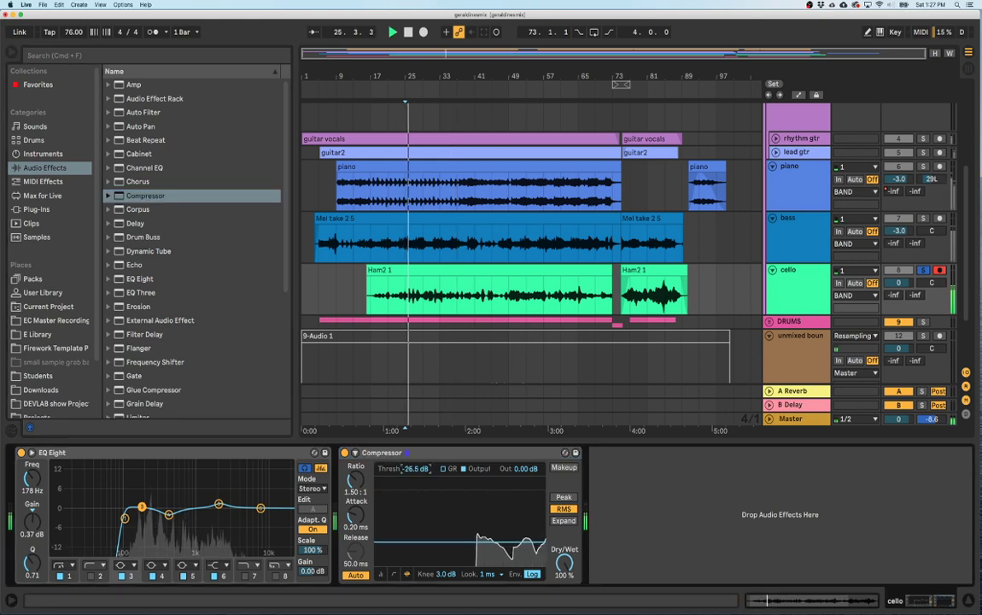
pyautogui.moveTo(418, 475)
pyautogui.mouseDown()
pyautogui.moveTo(418, 463)
pyautogui.moveTo(406, 486)
pyautogui.mouseUp()
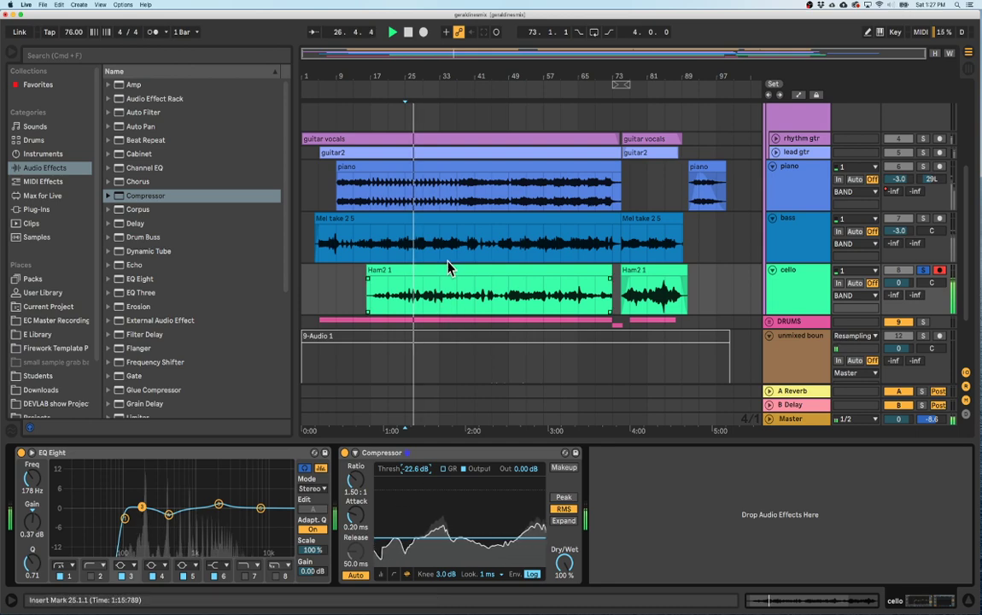
# Open the second cello clip, which starts after bar 73, and lower its clip gain to 6.38 dB.
pyautogui.moveTo(604, 61); pyautogui.dragTo(581, 72)
pyautogui.doubleClick(519, 270)
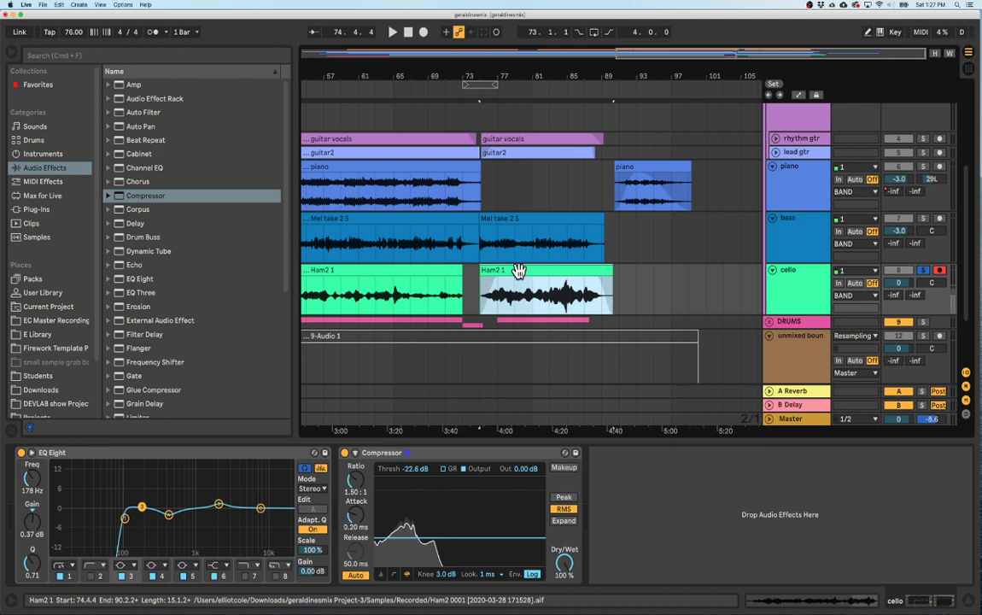
pyautogui.moveTo(115, 331); pyautogui.dragTo(114, 337)
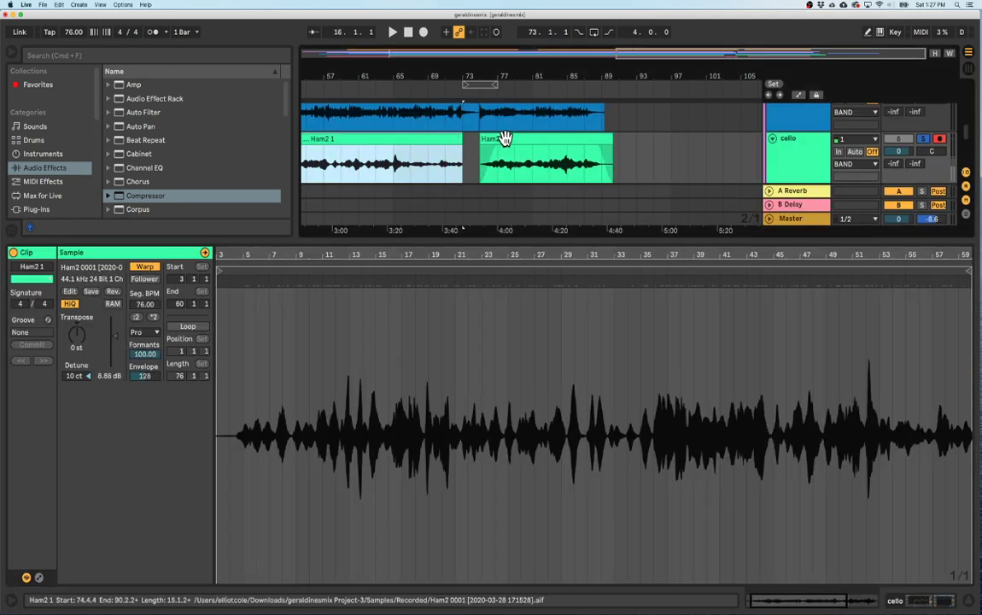
pyautogui.moveTo(119, 322); pyautogui.dragTo(119, 335)
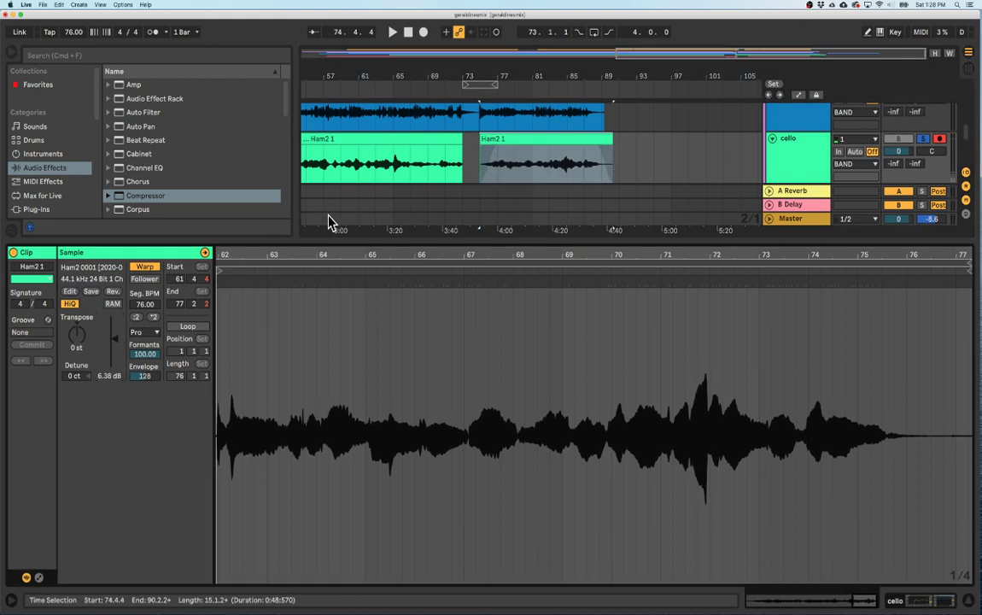
pyautogui.moveTo(453, 82); pyautogui.dragTo(452, 51)
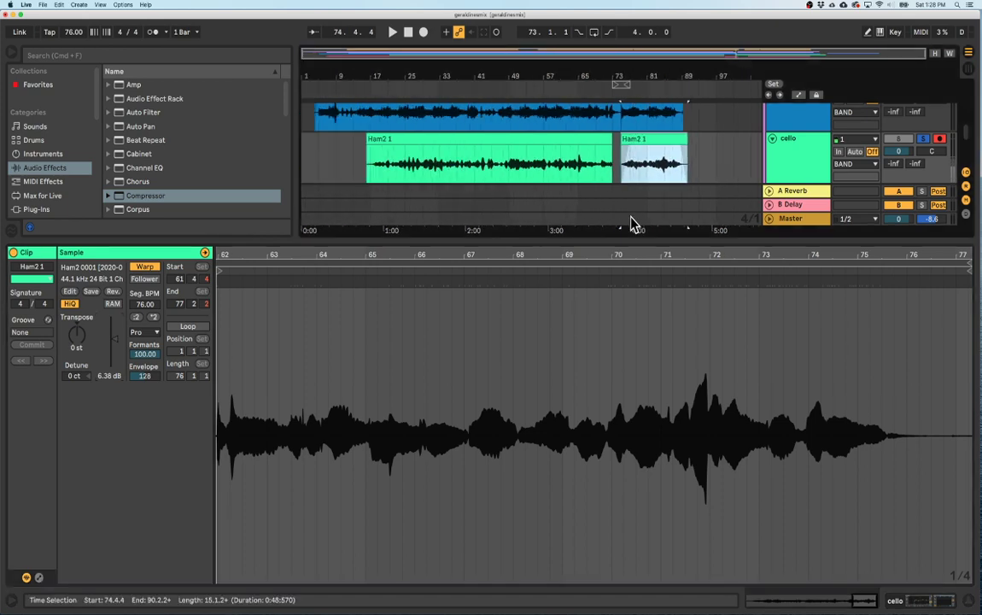
# Shrink the clip view and lower the second cello clip's gain to 4.63 dB.
pyautogui.moveTo(646, 241); pyautogui.dragTo(649, 363)
pyautogui.scroll(3, 636, 232)
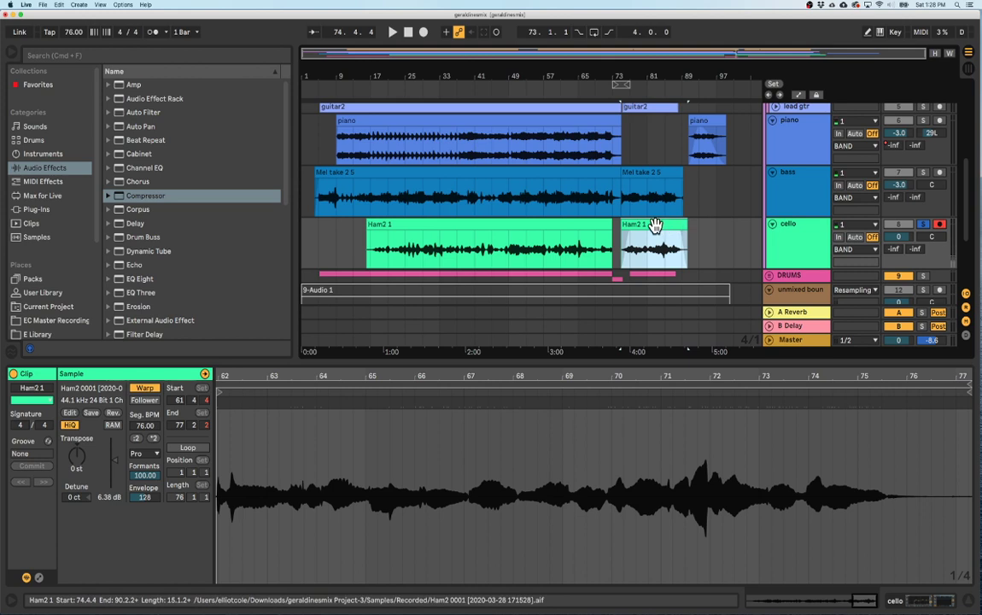
pyautogui.moveTo(657, 72); pyautogui.dragTo(627, 124)
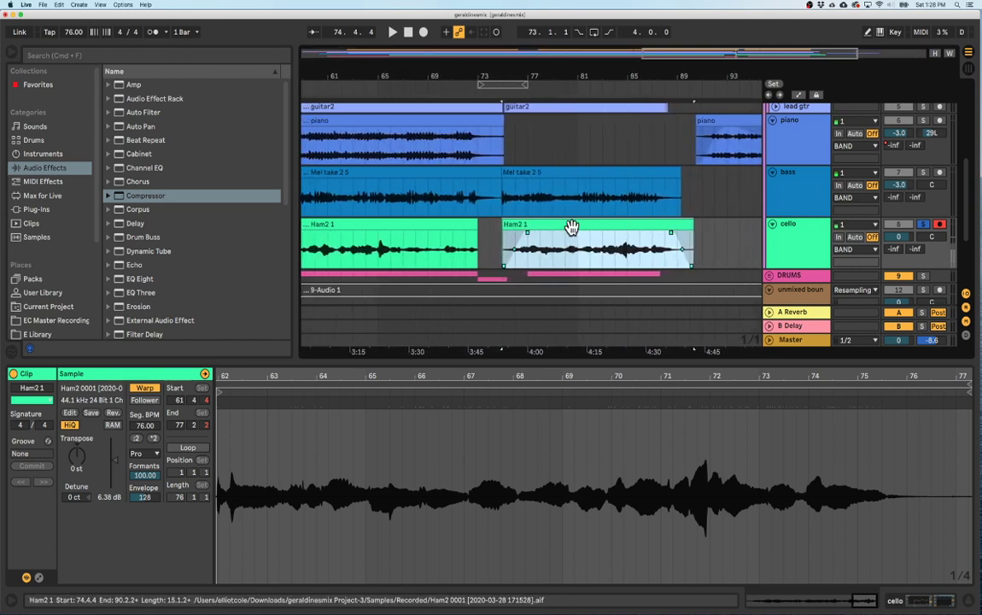
pyautogui.doubleClick(574, 224)
pyautogui.moveTo(471, 373); pyautogui.dragTo(552, 318)
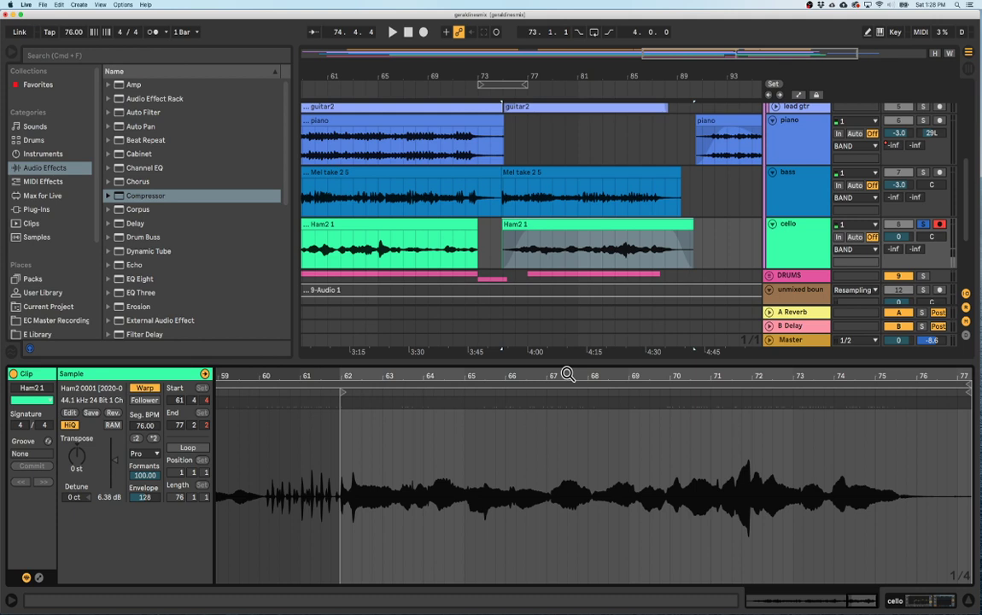
pyautogui.moveTo(115, 468); pyautogui.dragTo(115, 478)
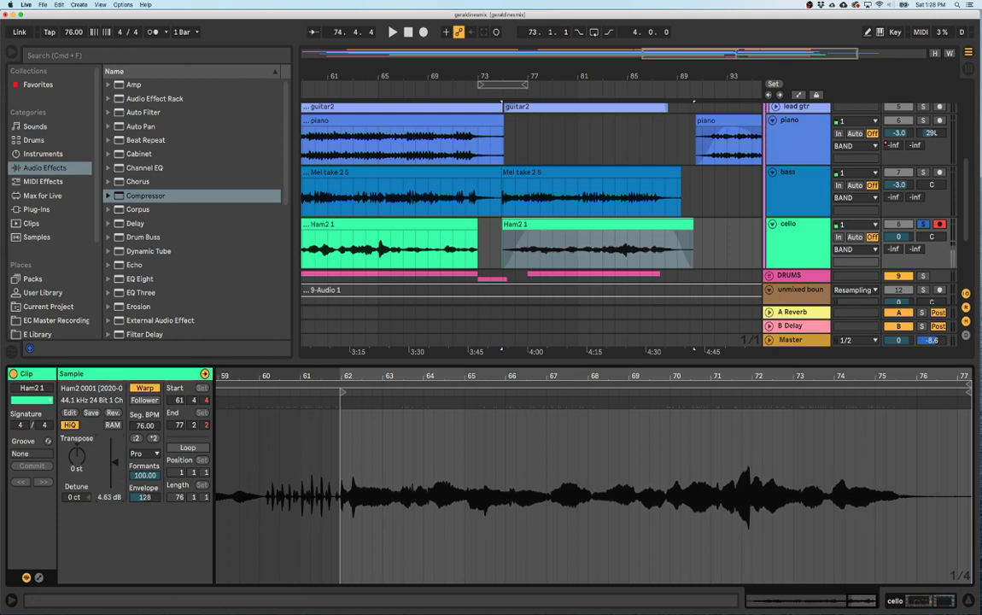
pyautogui.moveTo(486, 56)
pyautogui.mouseDown()
pyautogui.moveTo(488, 66)
pyautogui.moveTo(495, 51)
pyautogui.mouseUp()
pyautogui.moveTo(616, 83)
pyautogui.mouseDown()
pyautogui.moveTo(611, 92)
pyautogui.moveTo(616, 74)
pyautogui.mouseUp()
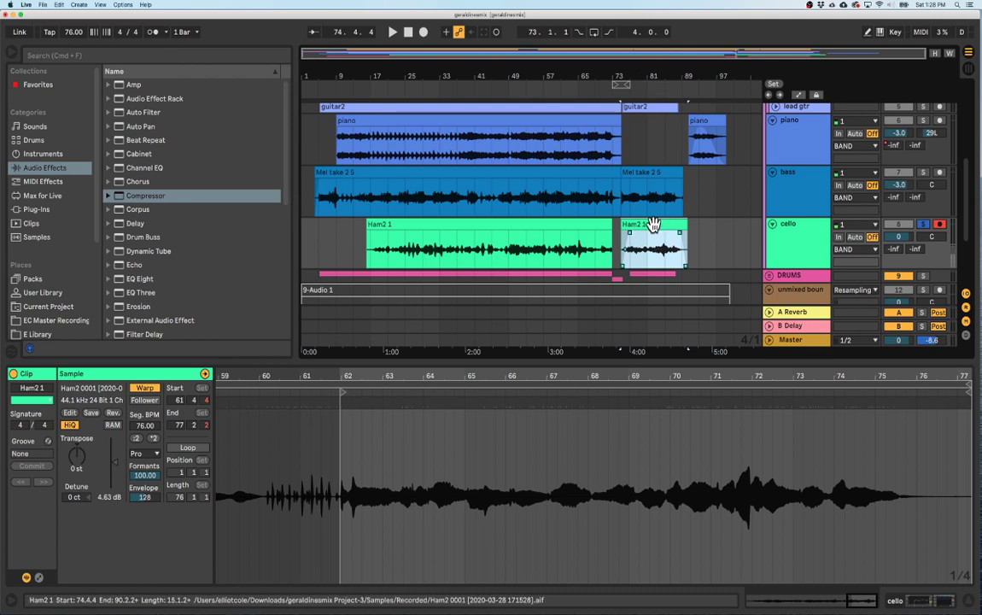
# Compare the waveforms and clip gains of the two cello clips, ending with the second clip selected.
pyautogui.click(634, 256)
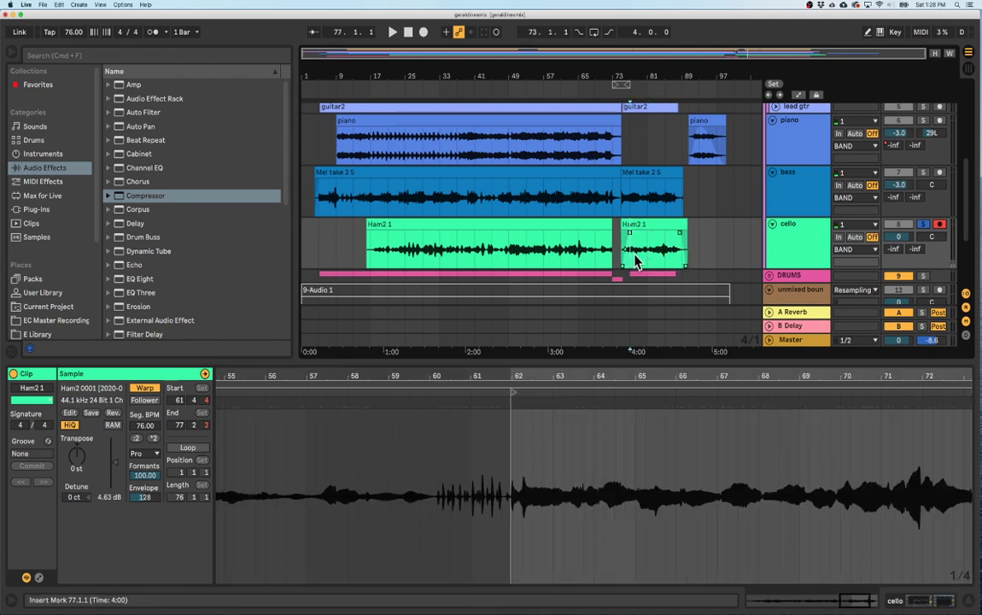
pyautogui.click(428, 258)
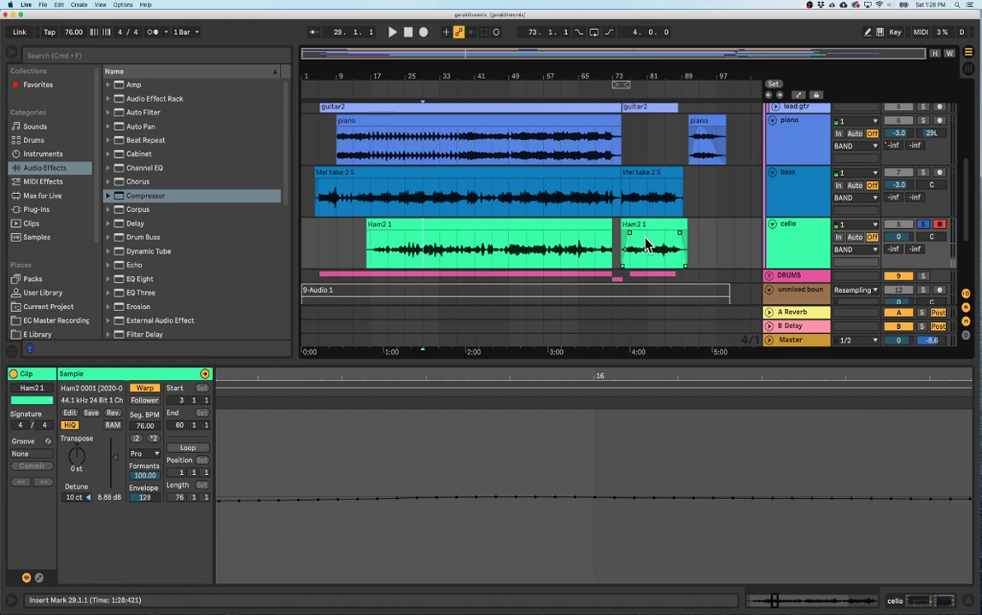
pyautogui.moveTo(660, 254); pyautogui.dragTo(656, 258)
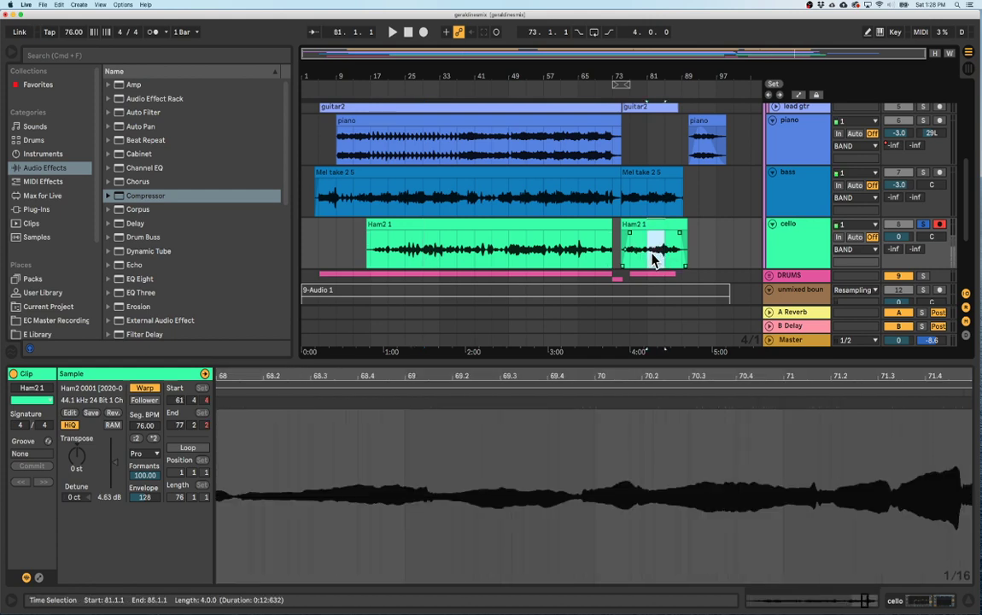
pyautogui.click(642, 224)
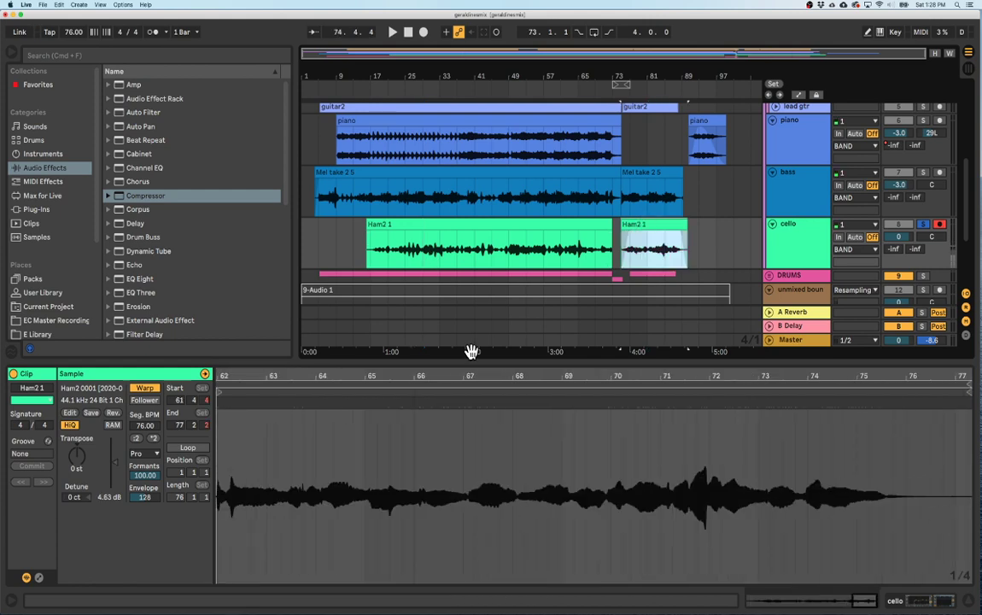
# Play spots across the song and loop three bars of the first cello clip, starting at 25.3.1.
pyautogui.click(651, 86)
pyautogui.click(527, 89)
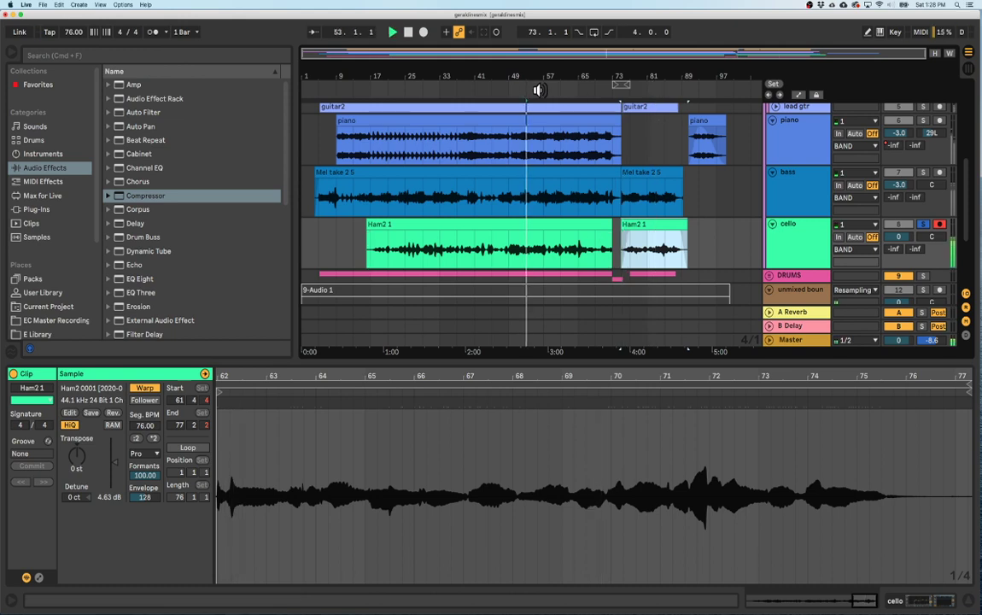
pyautogui.click(582, 89)
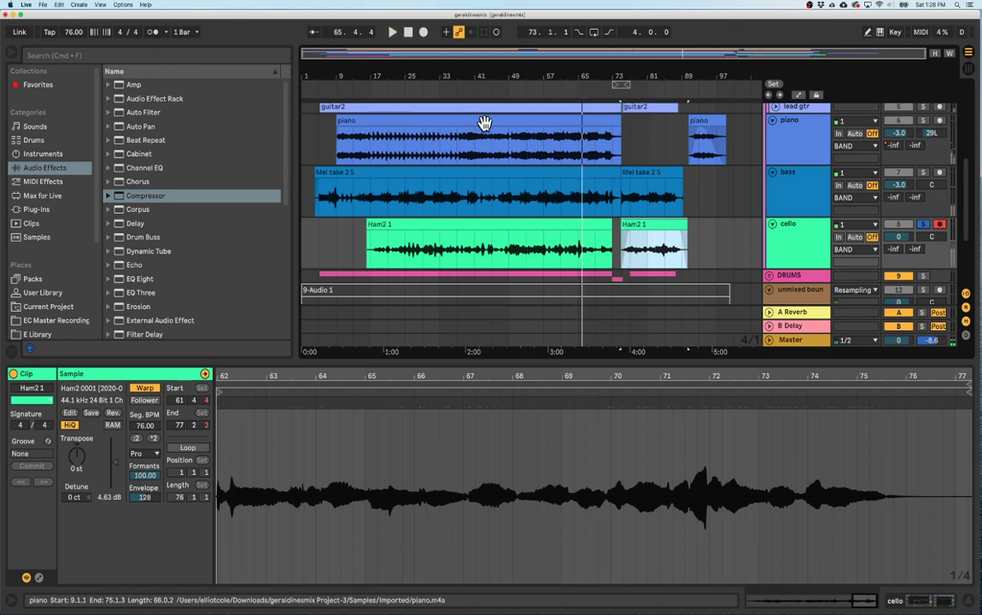
pyautogui.moveTo(417, 74)
pyautogui.mouseDown()
pyautogui.moveTo(410, 94)
pyautogui.moveTo(406, 76)
pyautogui.mouseUp()
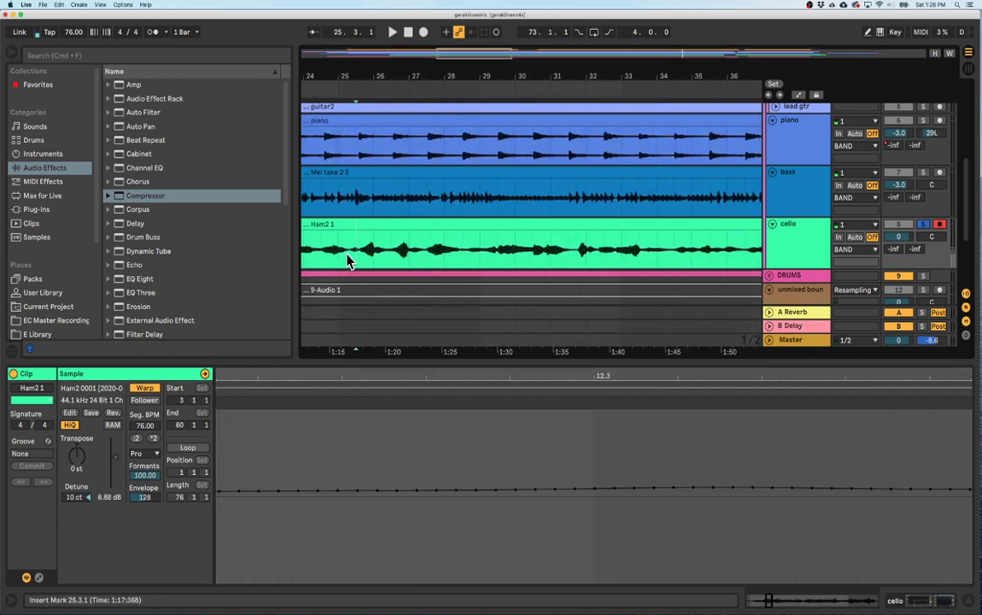
pyautogui.moveTo(340, 253); pyautogui.dragTo(580, 266)
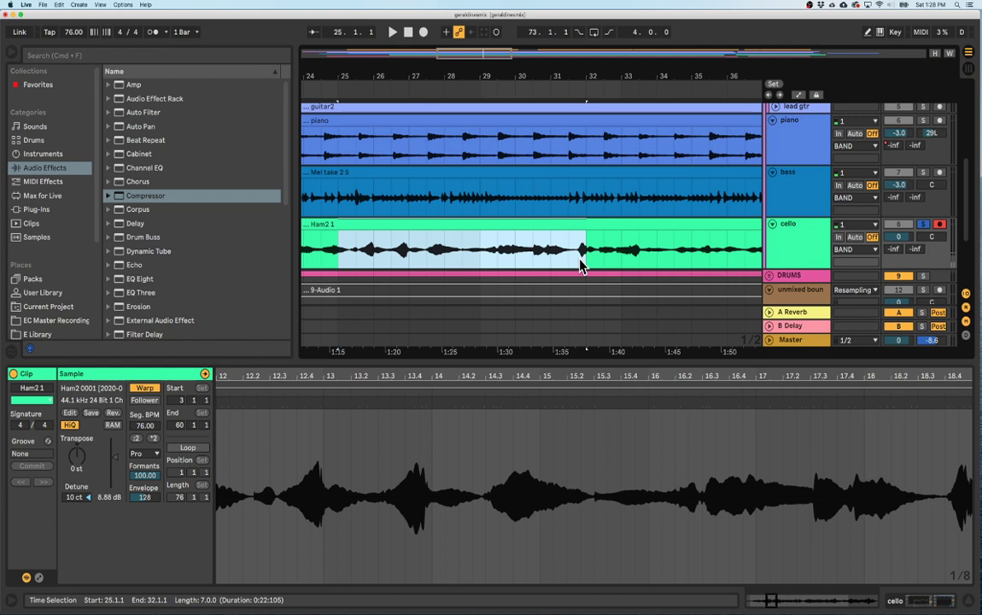
pyautogui.press('super+l')
pyautogui.press('space')
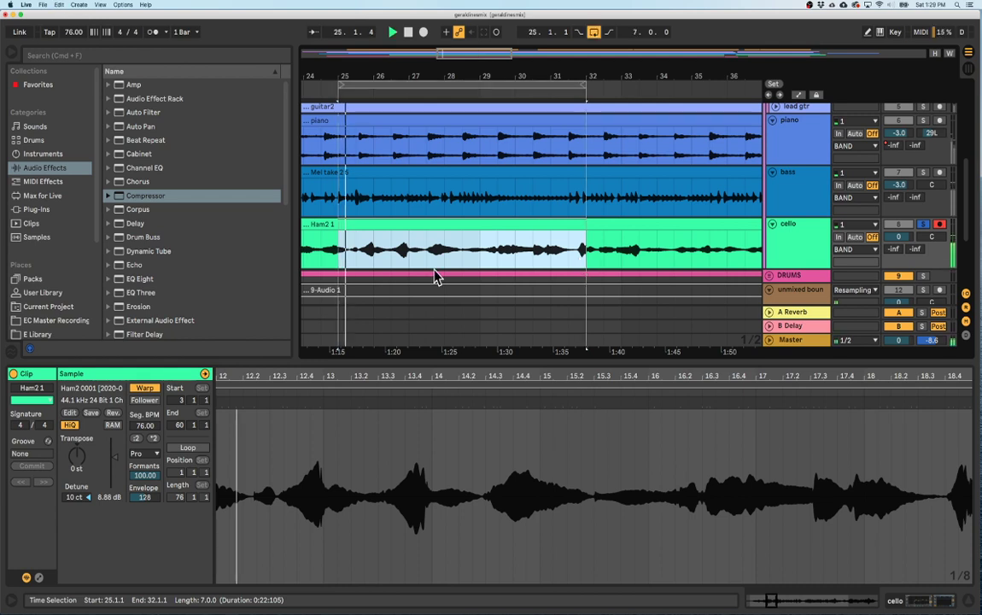
pyautogui.moveTo(561, 88); pyautogui.dragTo(469, 97)
pyautogui.moveTo(338, 88); pyautogui.dragTo(355, 87)
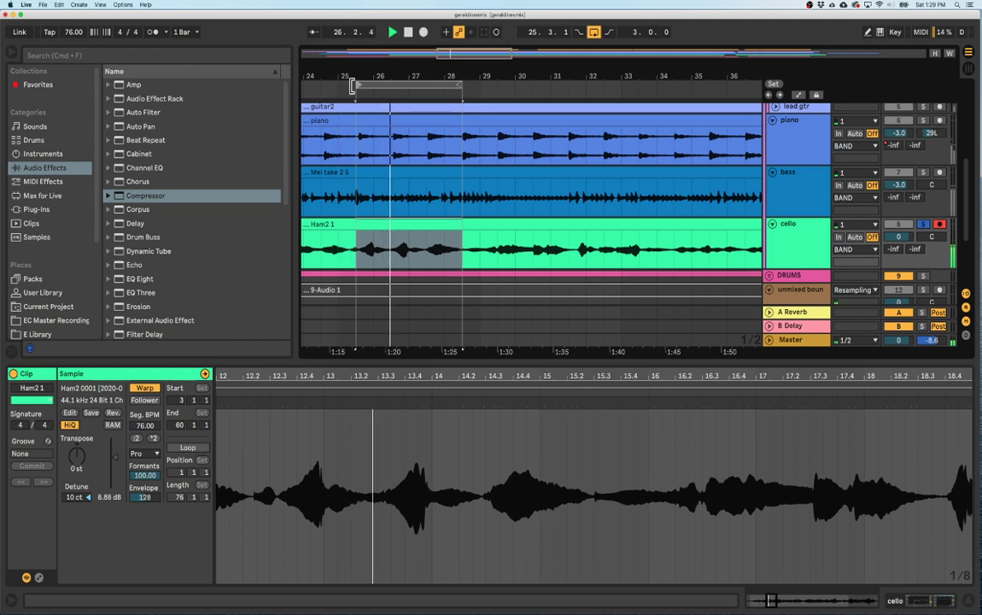
# Set the cello Compressor's threshold to -21.0 dB, ratio to 3.00:1 and output to 4.50 dB while the loop plays.
pyautogui.click(791, 244)
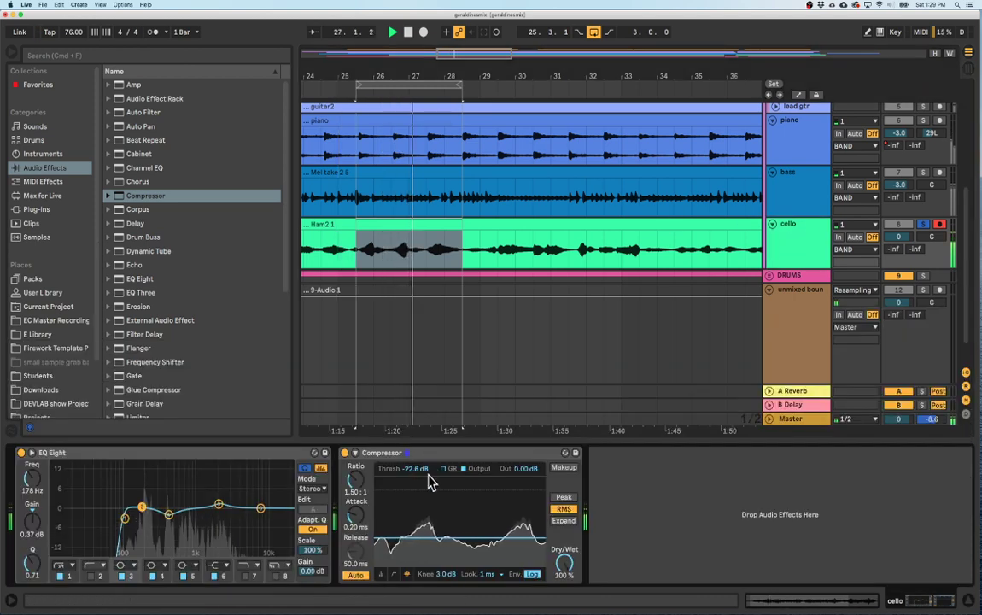
pyautogui.moveTo(407, 480); pyautogui.dragTo(424, 475)
pyautogui.moveTo(354, 480)
pyautogui.mouseDown()
pyautogui.moveTo(355, 470)
pyautogui.moveTo(356, 487)
pyautogui.mouseUp()
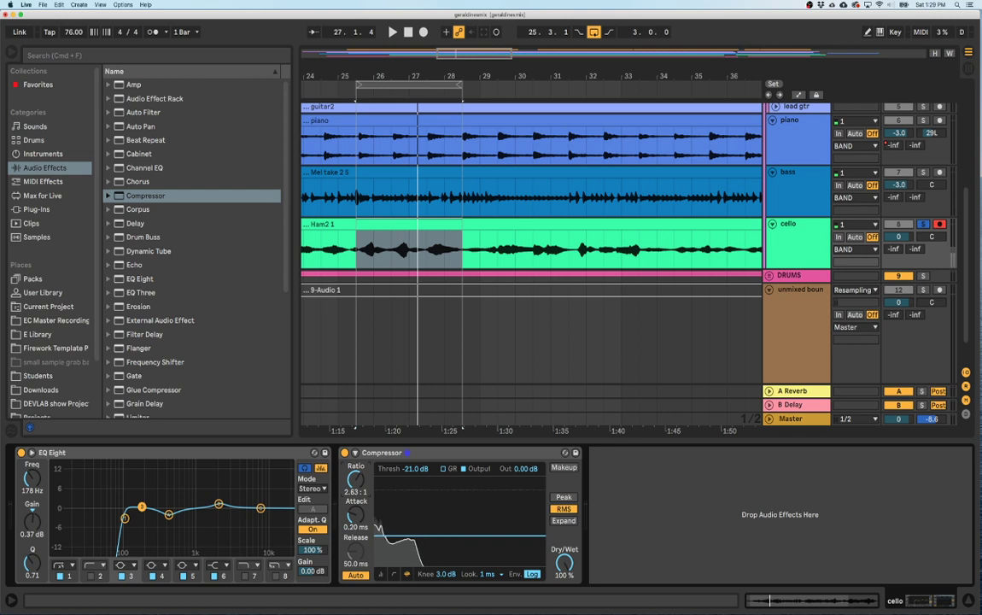
pyautogui.press('space')
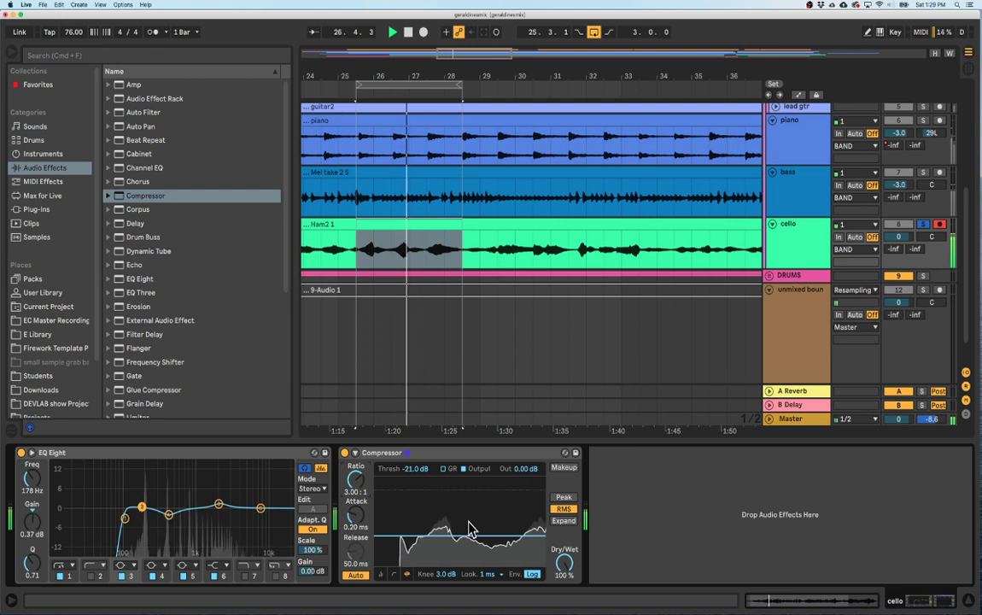
pyautogui.moveTo(516, 468); pyautogui.dragTo(516, 449)
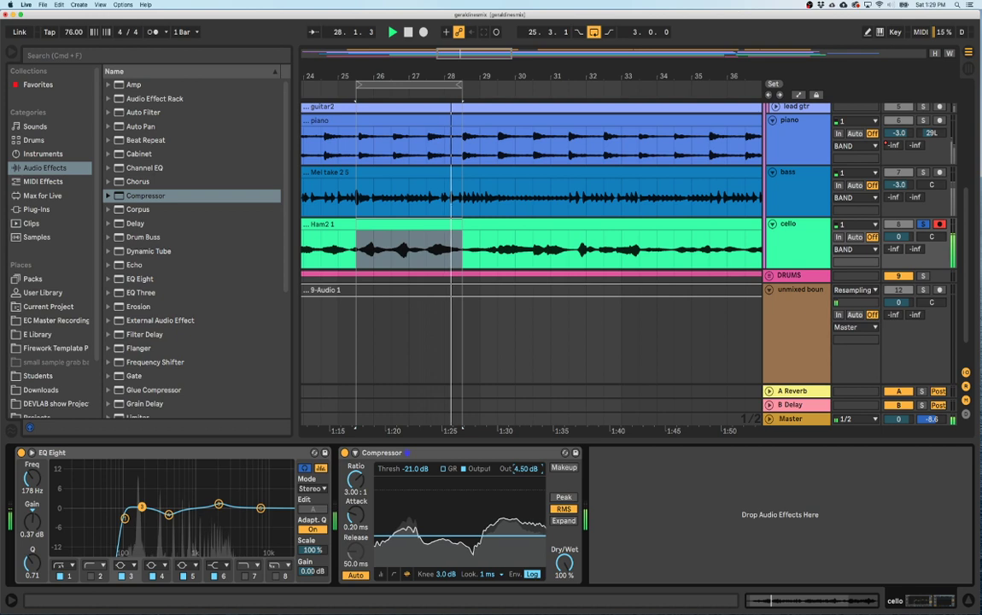
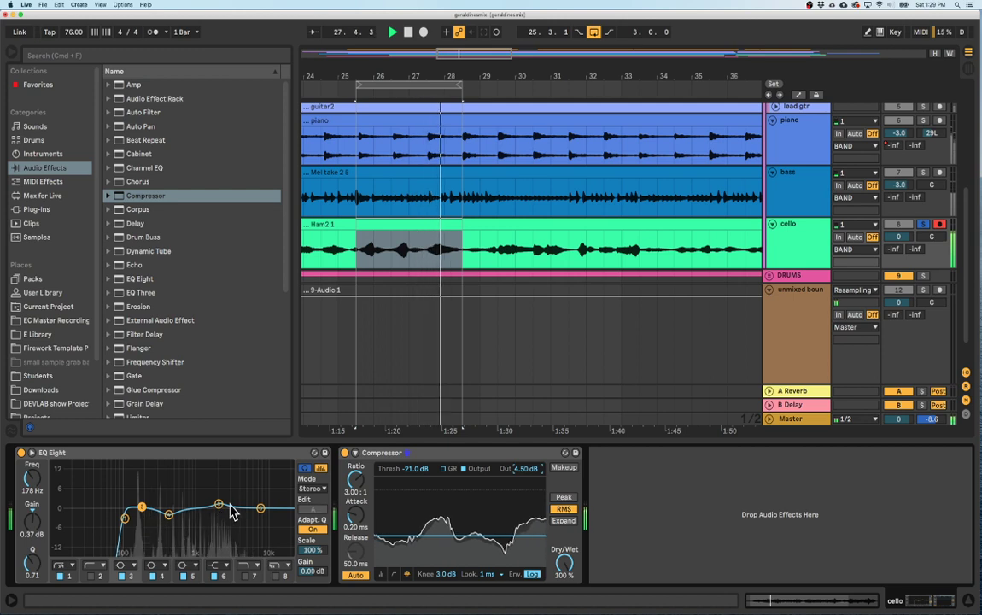
pyautogui.press('space')
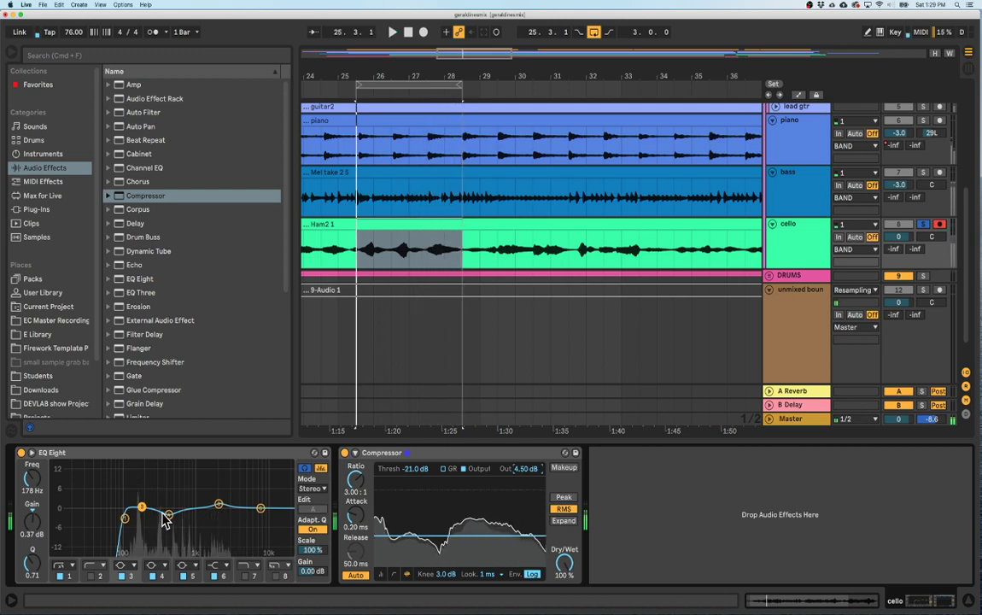
# Add a Saturator before the EQ Eight on the cello track.
pyautogui.click(800, 249)
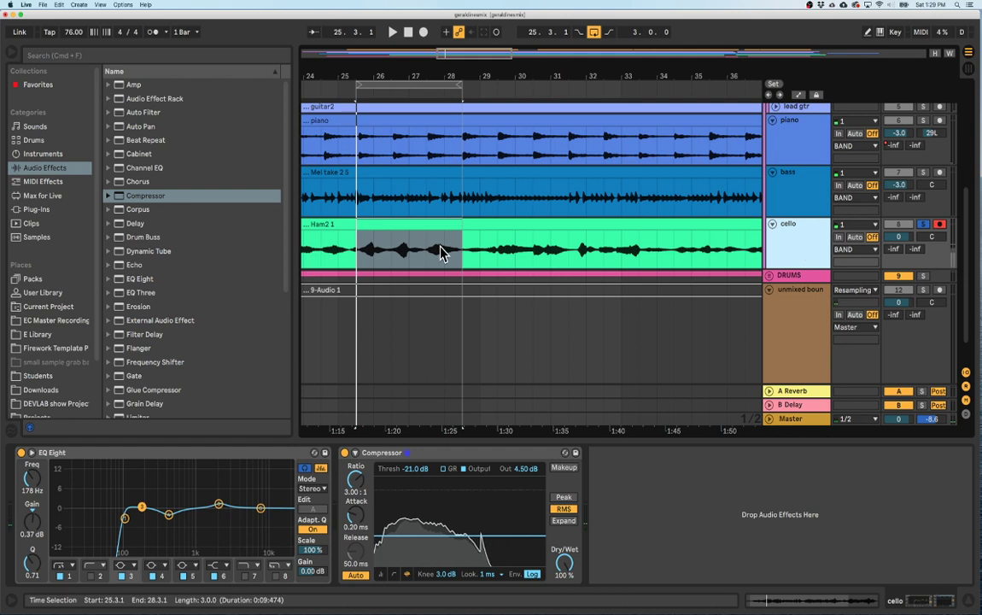
pyautogui.scroll(-4, 144, 259)
pyautogui.scroll(4, 145, 259)
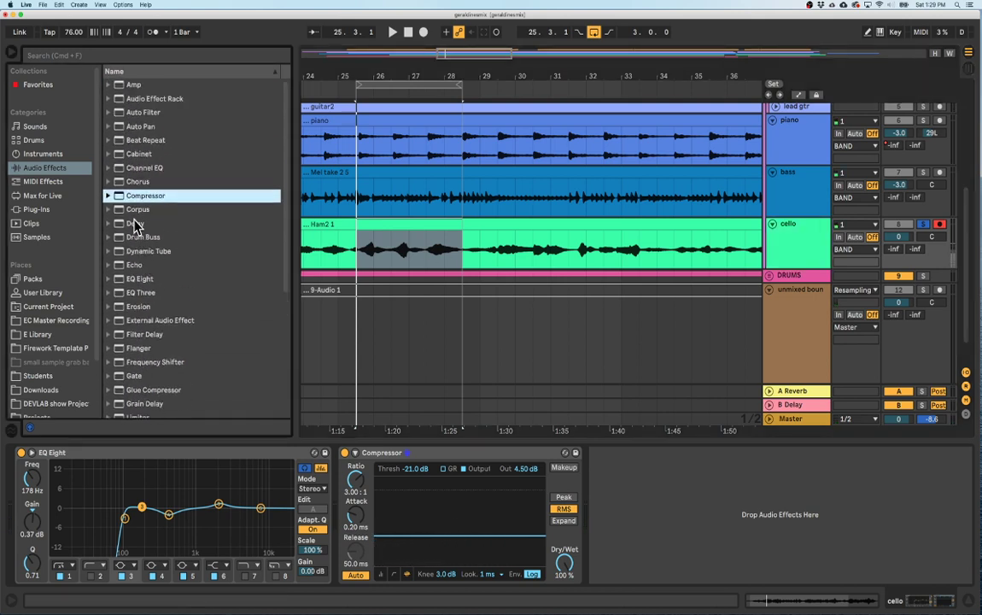
pyautogui.scroll(-7, 184, 273)
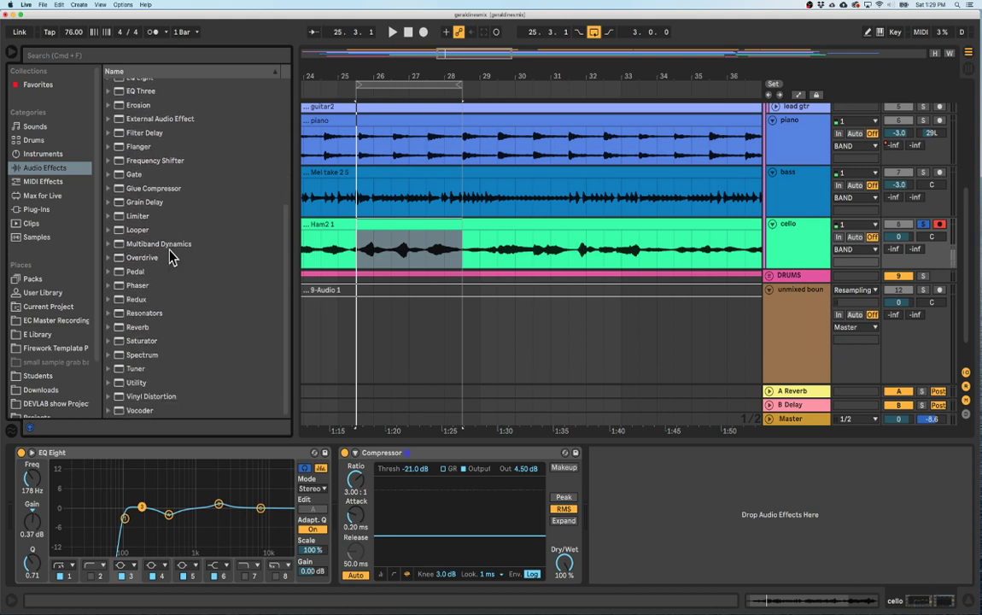
pyautogui.moveTo(118, 342); pyautogui.dragTo(25, 484)
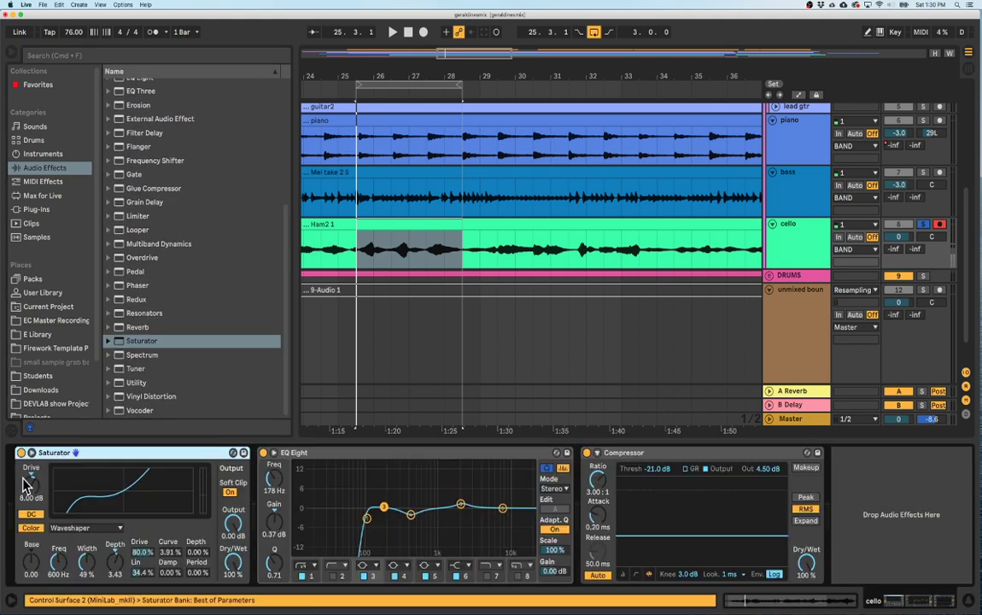
# Set the cello Saturator's curve to Analog Clip and its drive to 4.57 dB while the loop plays.
pyautogui.click(85, 529)
pyautogui.click(103, 532)
pyautogui.press('space')
pyautogui.click(105, 533)
pyautogui.click(99, 538)
pyautogui.moveTo(43, 495); pyautogui.dragTo(42, 505)
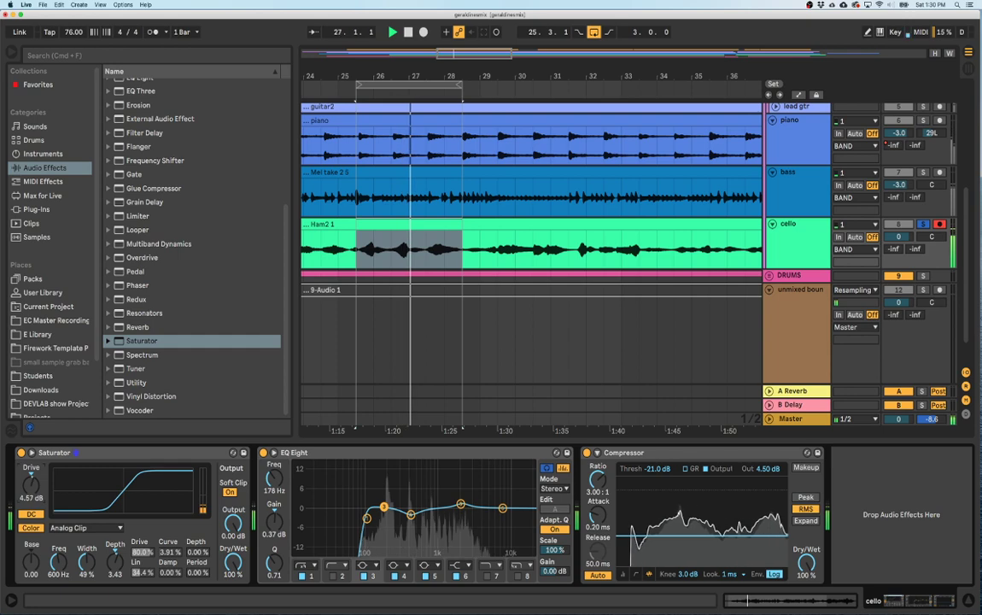
# Compare the looped cello with the Saturator bypassed and active, leaving it switched on.
pyautogui.click(22, 452)
pyautogui.click(22, 453)
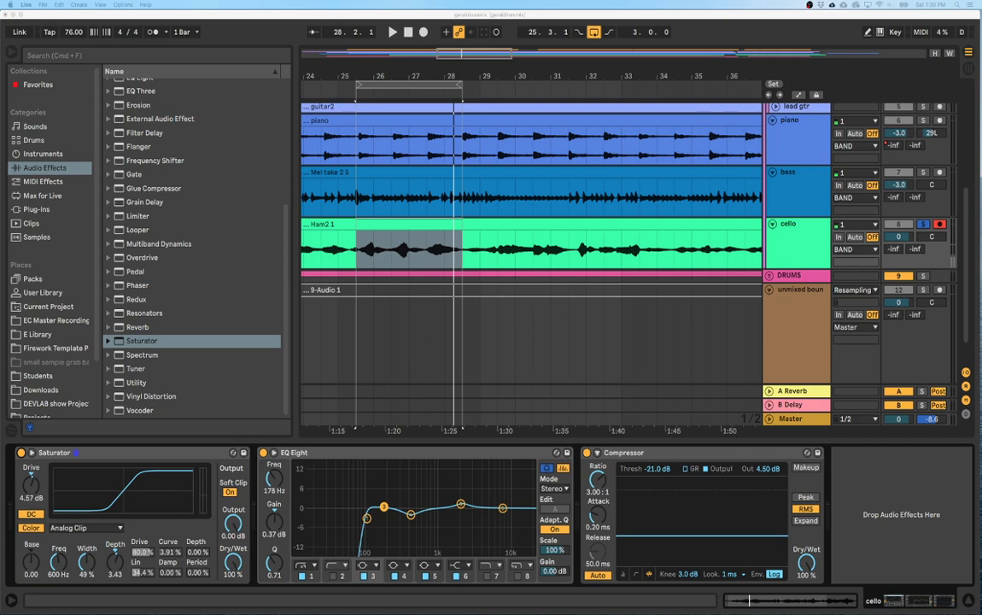
pyautogui.click(107, 452)
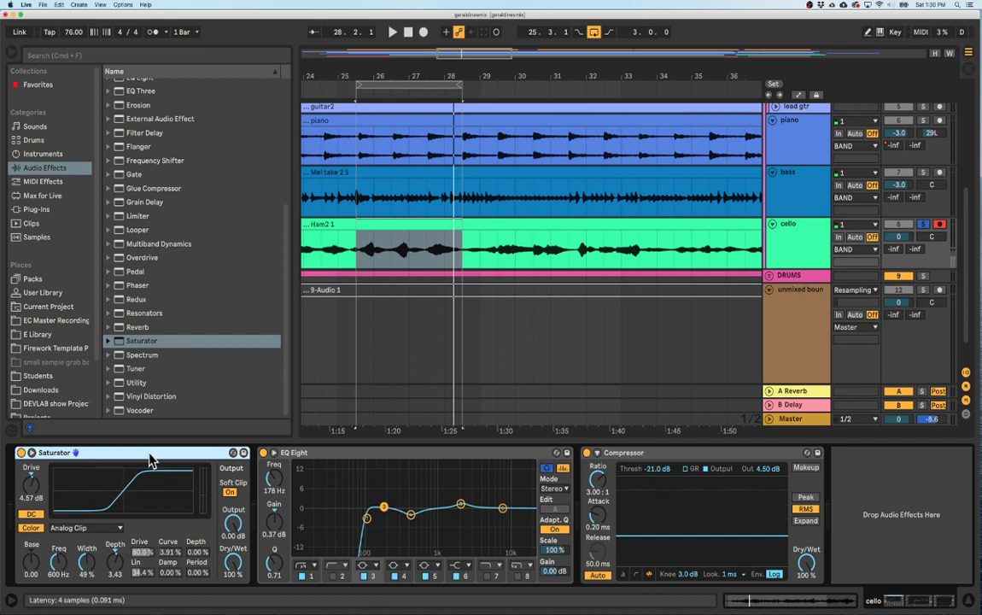
pyautogui.press('space')
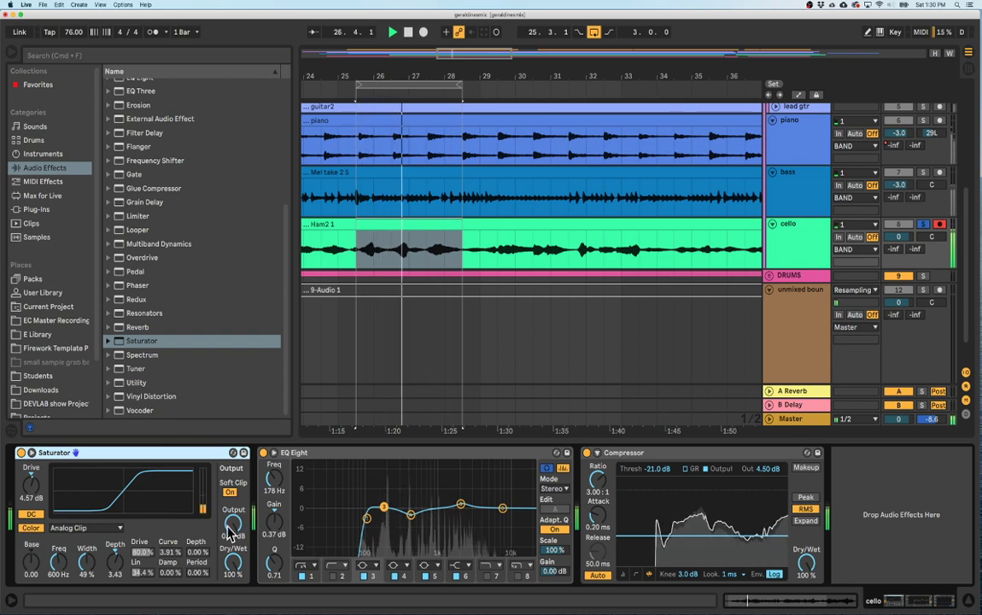
pyautogui.click(22, 453)
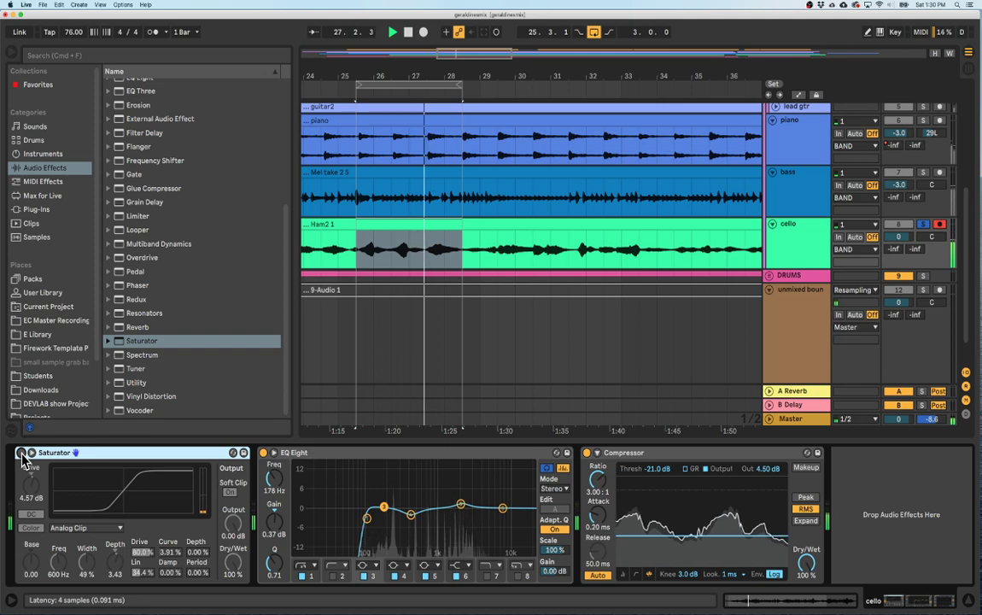
pyautogui.click(21, 453)
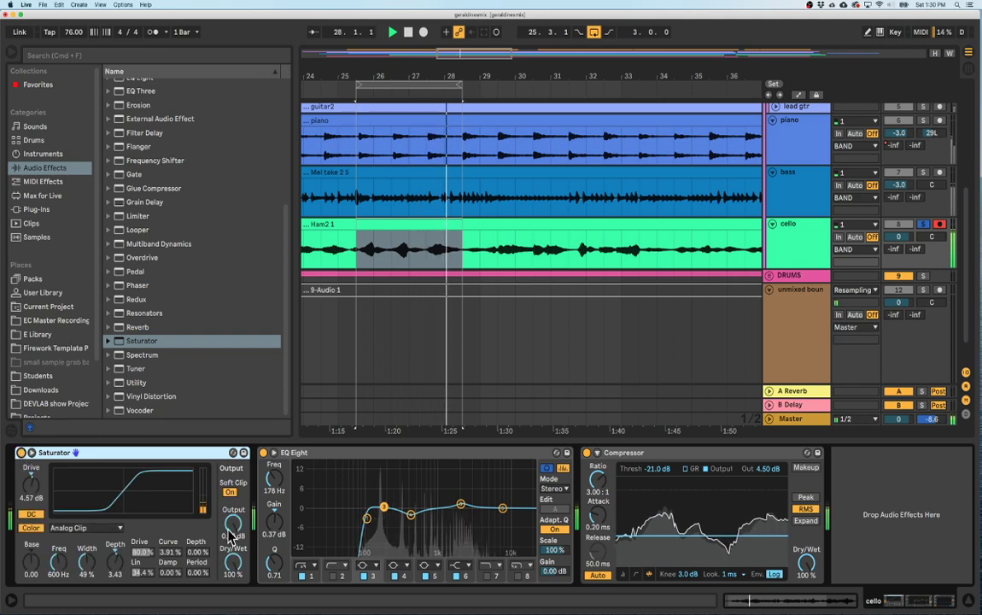
# Lower the Saturator's output to -4.00 dB and compare the level against bypass, leaving the effect on.
pyautogui.moveTo(232, 534); pyautogui.dragTo(232, 563)
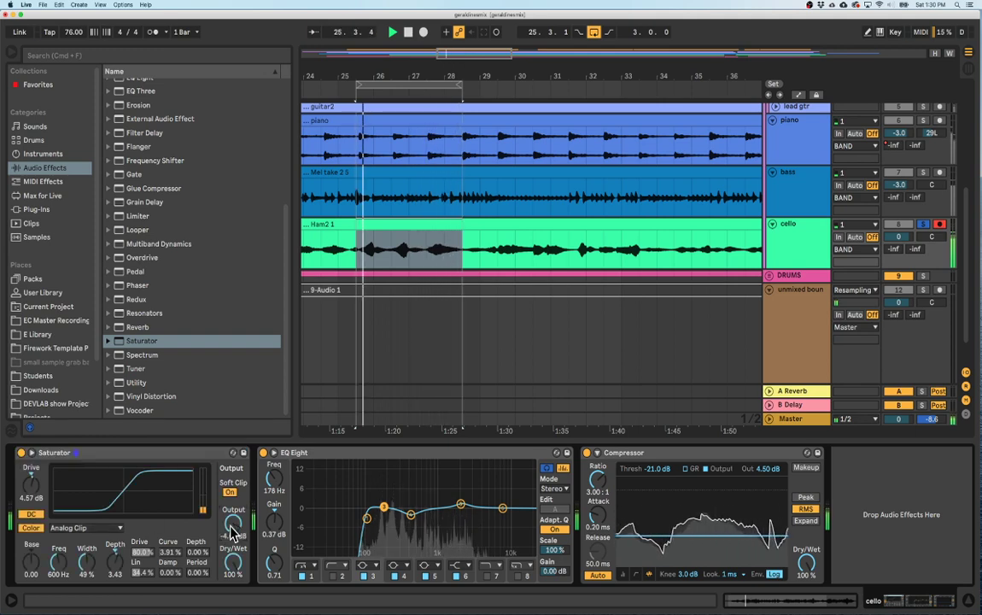
pyautogui.click(22, 453)
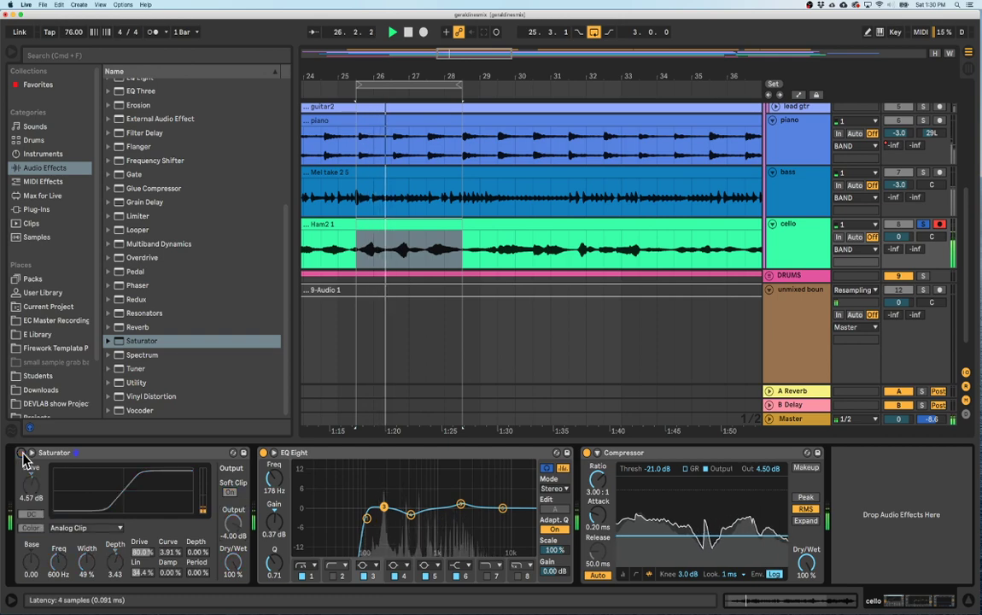
pyautogui.click(22, 455)
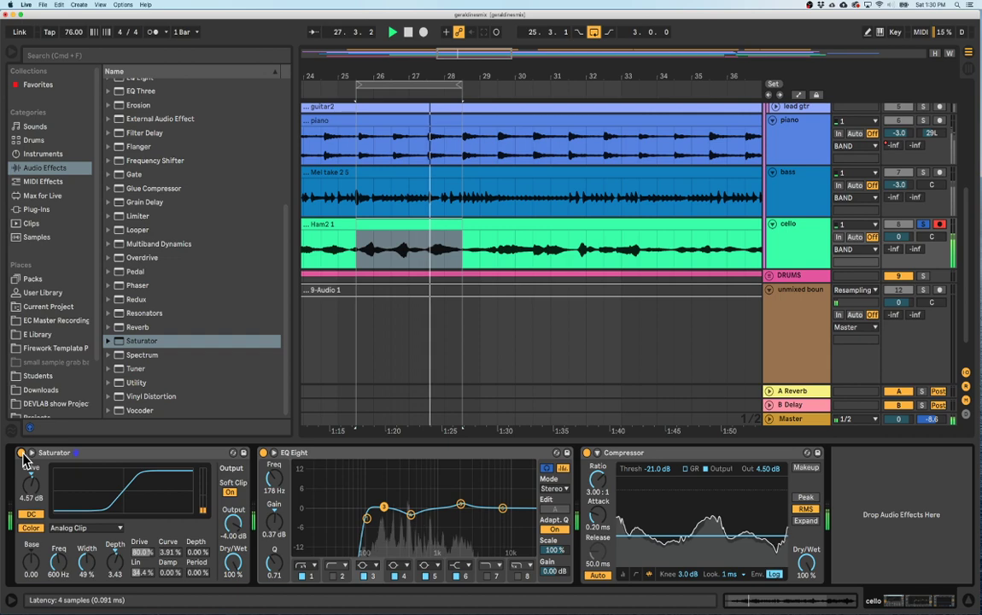
pyautogui.click(22, 453)
pyautogui.click(23, 454)
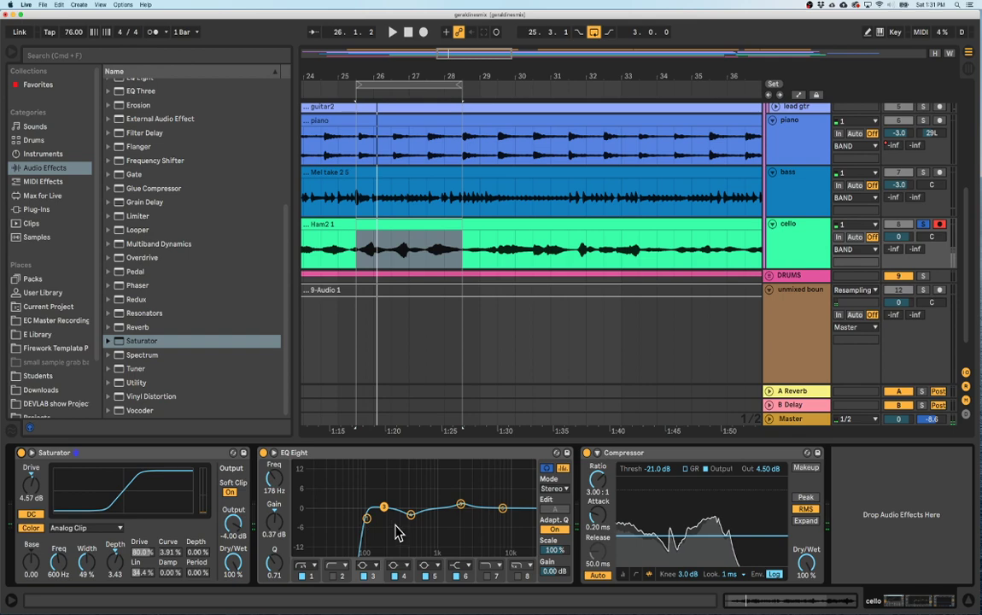
# Set the frequency of the cello EQ's low-cut band to 93.8 Hz during loop playback.
pyautogui.press('space')
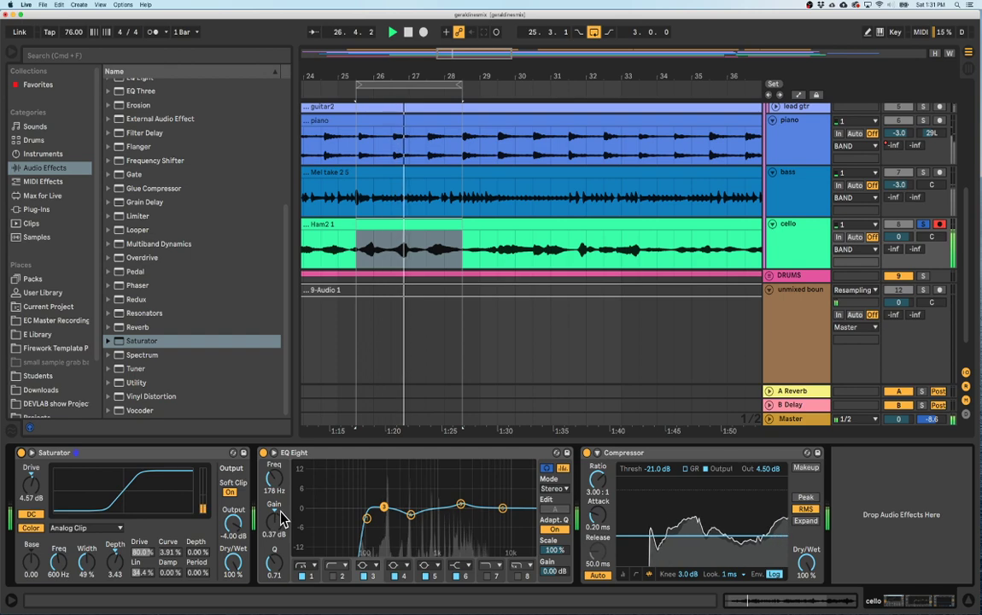
pyautogui.click(366, 517)
pyautogui.moveTo(366, 517); pyautogui.dragTo(364, 518)
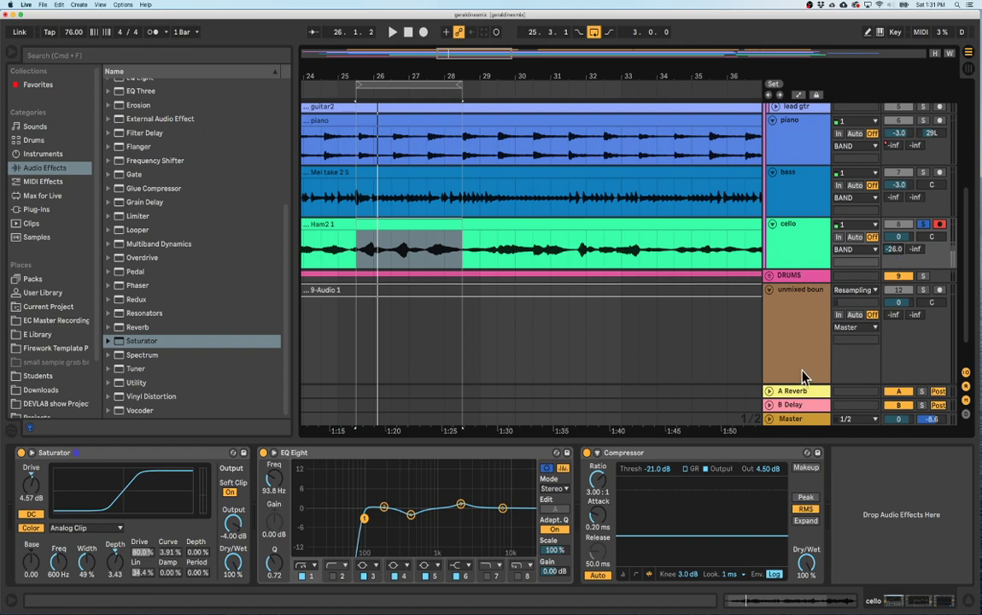
# Open and solo the A Reverb return, and raise the cello's send to it to 0 dB.
pyautogui.click(789, 393)
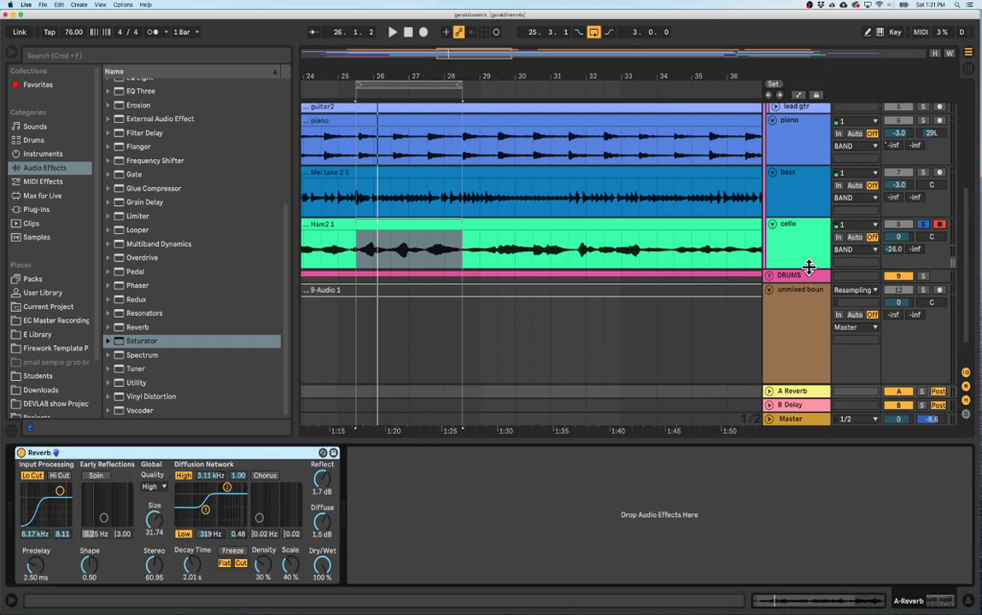
pyautogui.moveTo(902, 249); pyautogui.dragTo(902, 223)
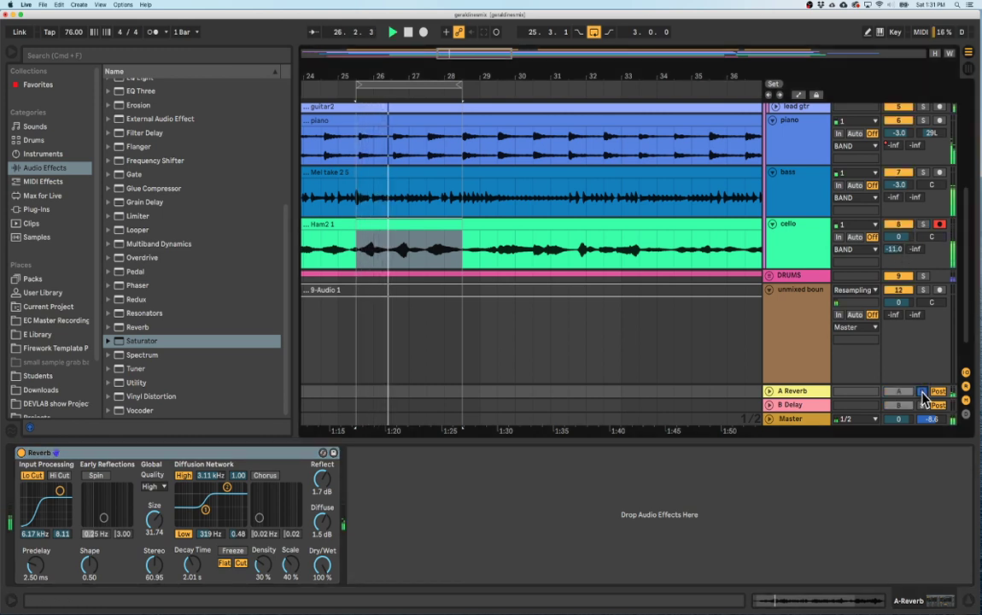
pyautogui.scroll(5, 912, 274)
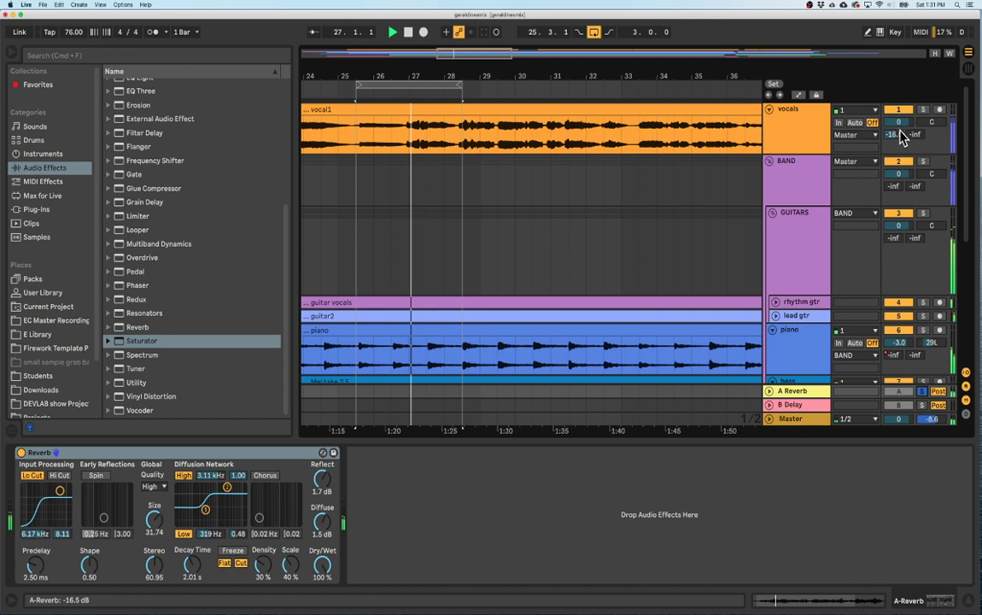
pyautogui.scroll(-5, 910, 173)
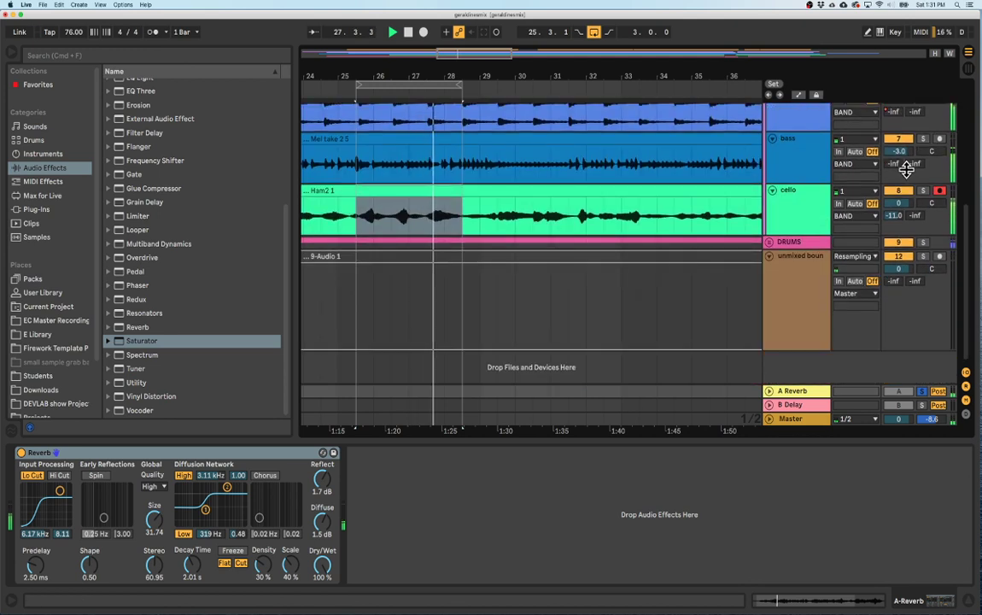
pyautogui.moveTo(893, 215); pyautogui.dragTo(893, 196)
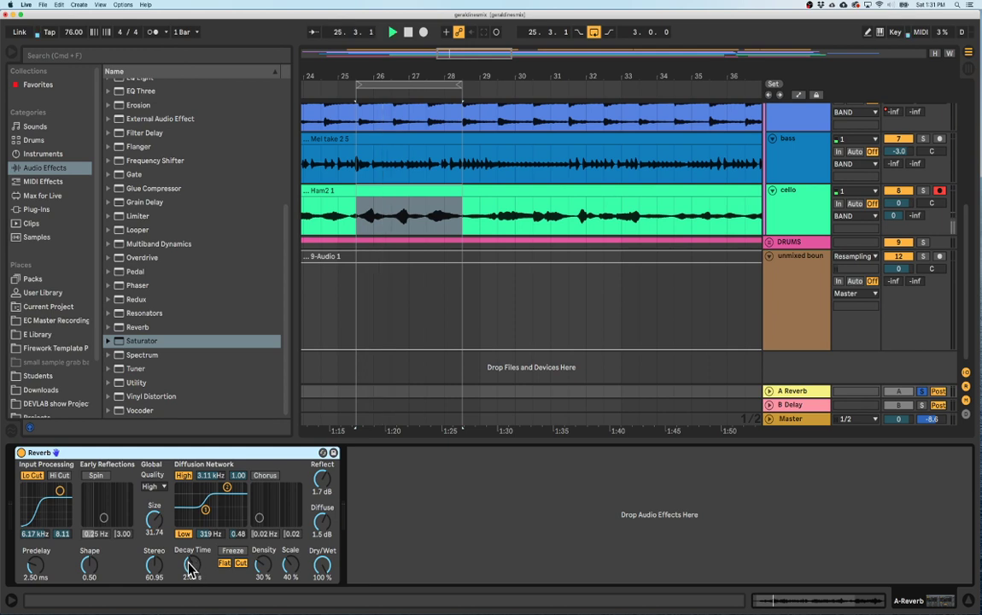
# Replace the reverb on the A return with the Big Room preset from the Room category during loop playback.
pyautogui.press('space')
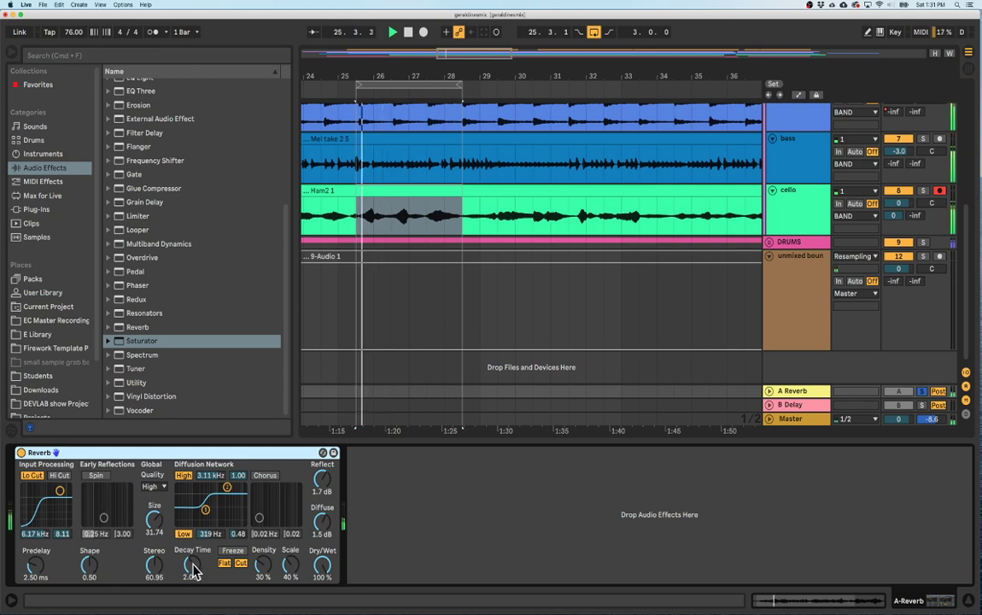
pyautogui.click(322, 452)
pyautogui.scroll(-3, 170, 335)
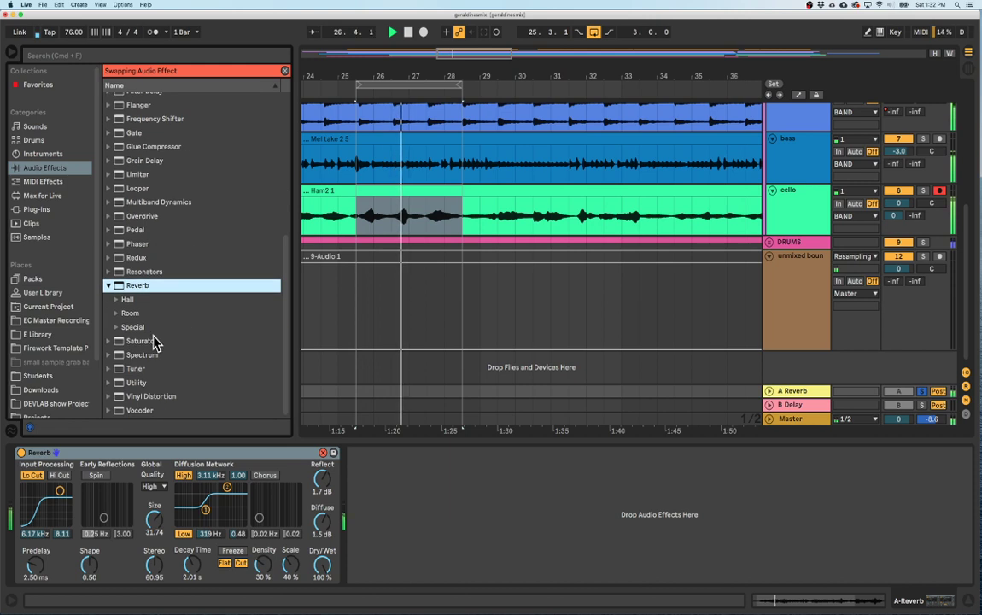
pyautogui.click(117, 313)
pyautogui.scroll(-3, 163, 359)
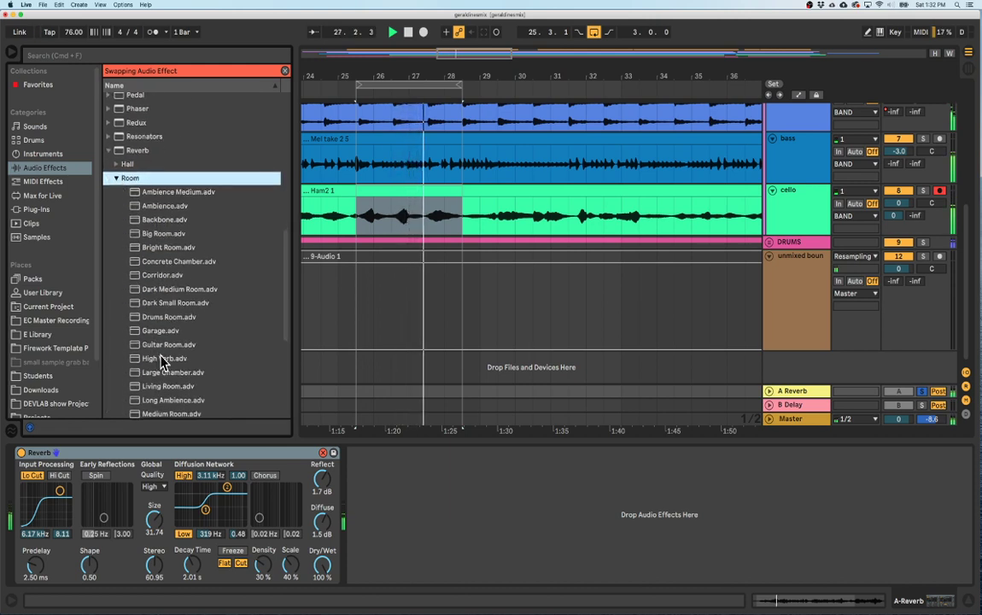
pyautogui.doubleClick(162, 234)
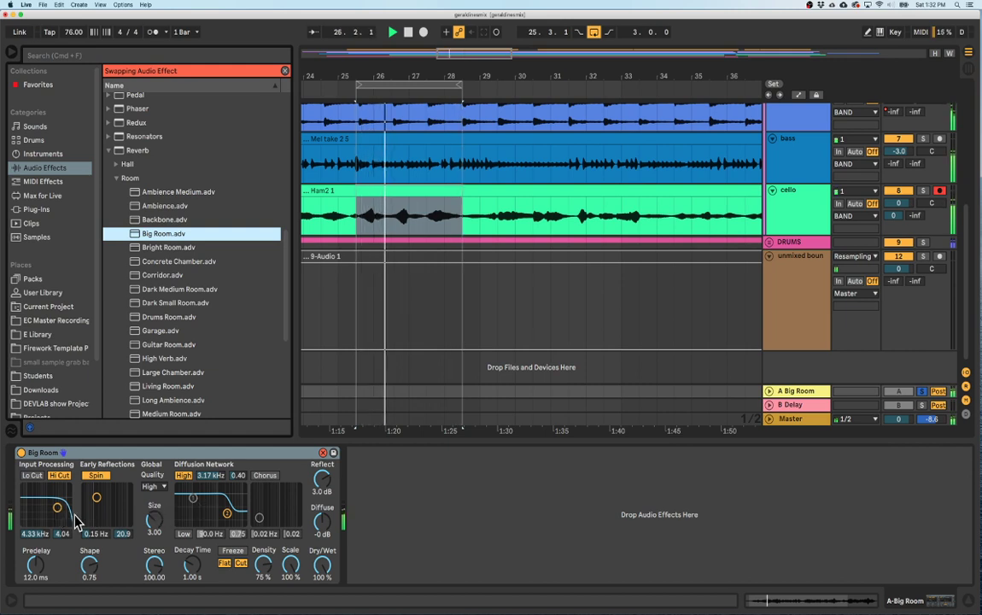
# Set Big Room's input high cut to 1.94 kHz, its diffusion filters to 244 Hz low and 5.37 kHz high, and its size to 1.68.
pyautogui.moveTo(75, 519); pyautogui.dragTo(50, 512)
pyautogui.click(32, 475)
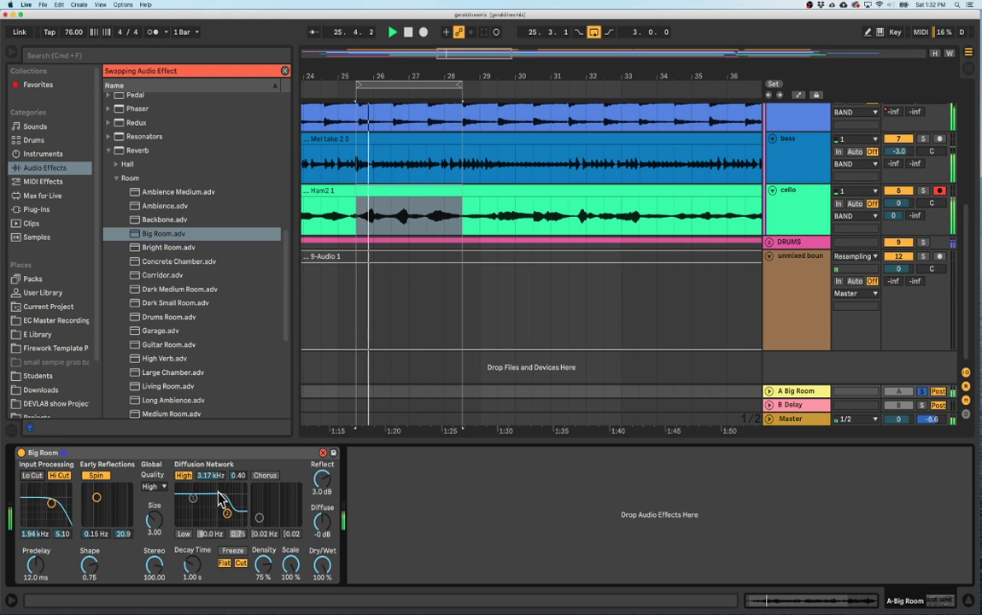
pyautogui.moveTo(193, 496); pyautogui.dragTo(232, 512)
pyautogui.click(182, 532)
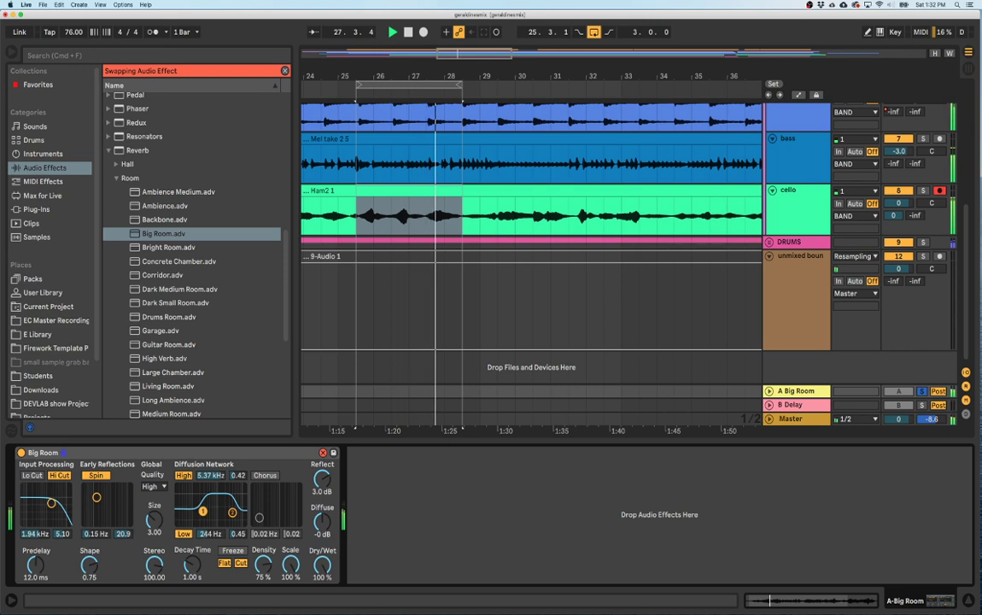
pyautogui.moveTo(154, 519); pyautogui.dragTo(154, 537)
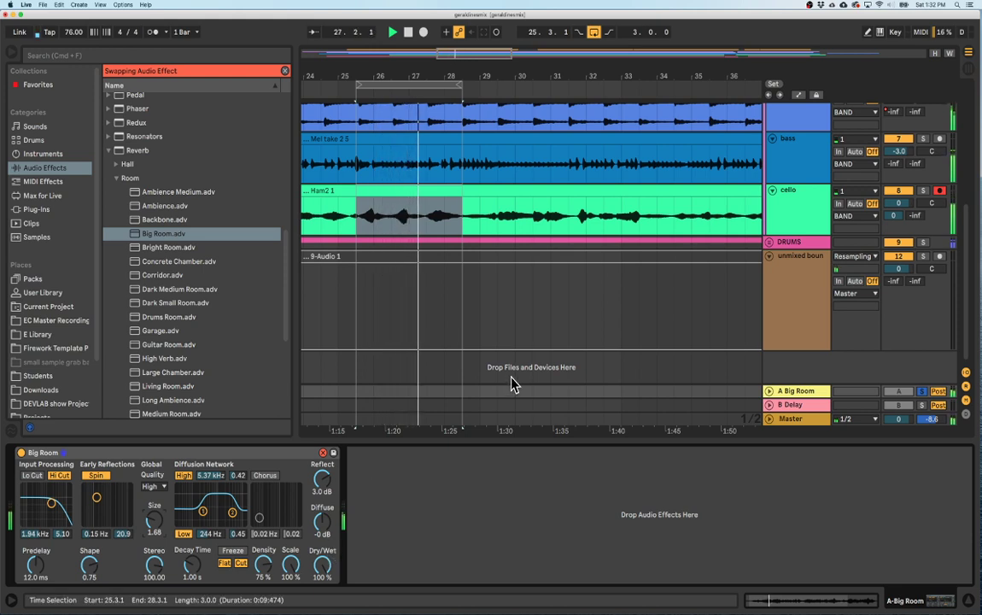
# Lower the cello's send to the Big Room return to -17.8 dB and select the 2.16 kHz band in the cello's EQ Eight.
pyautogui.moveTo(890, 214); pyautogui.dragTo(890, 243)
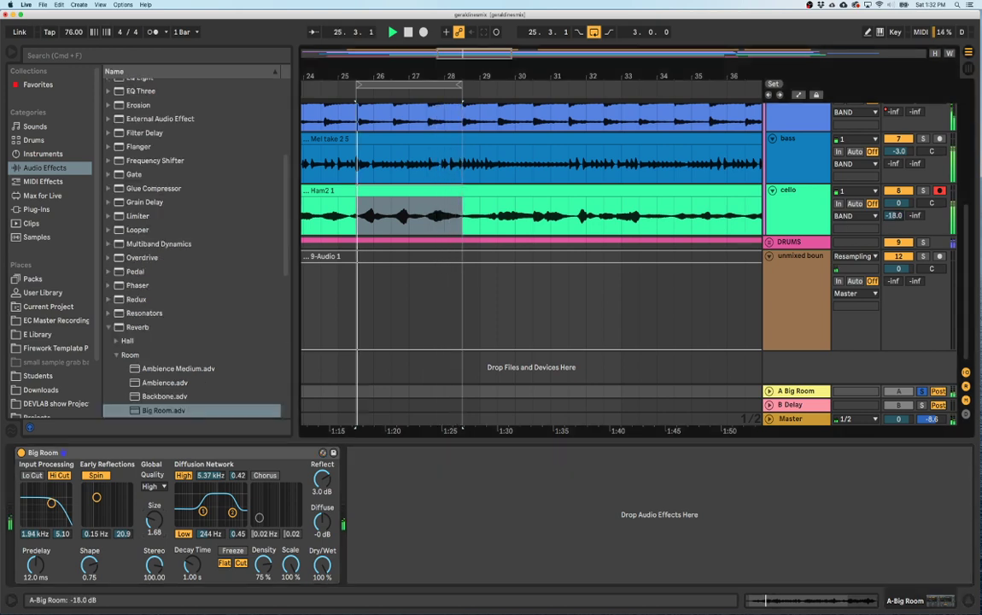
pyautogui.moveTo(896, 218); pyautogui.dragTo(896, 217)
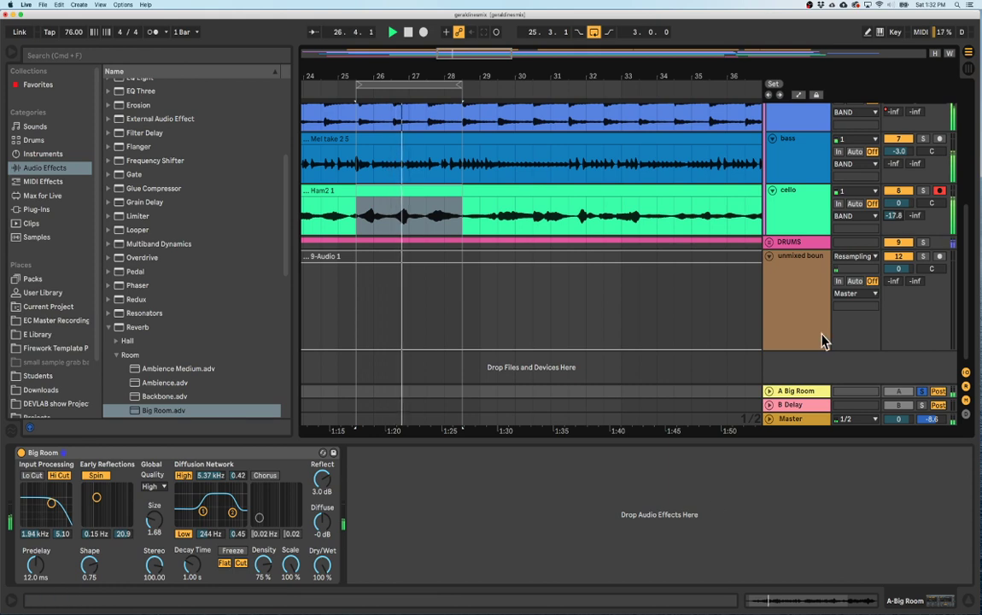
pyautogui.click(796, 209)
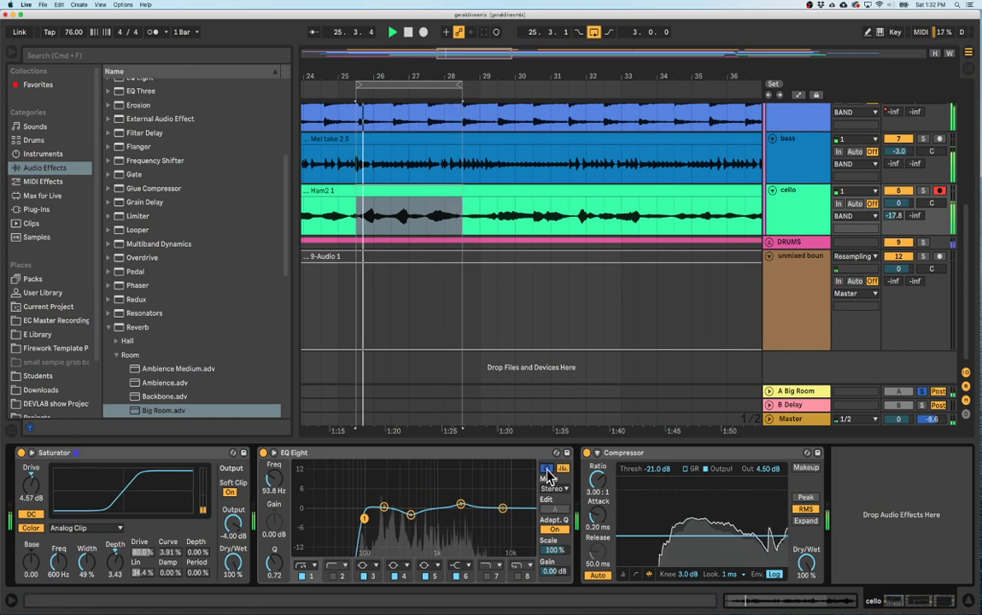
pyautogui.click(460, 505)
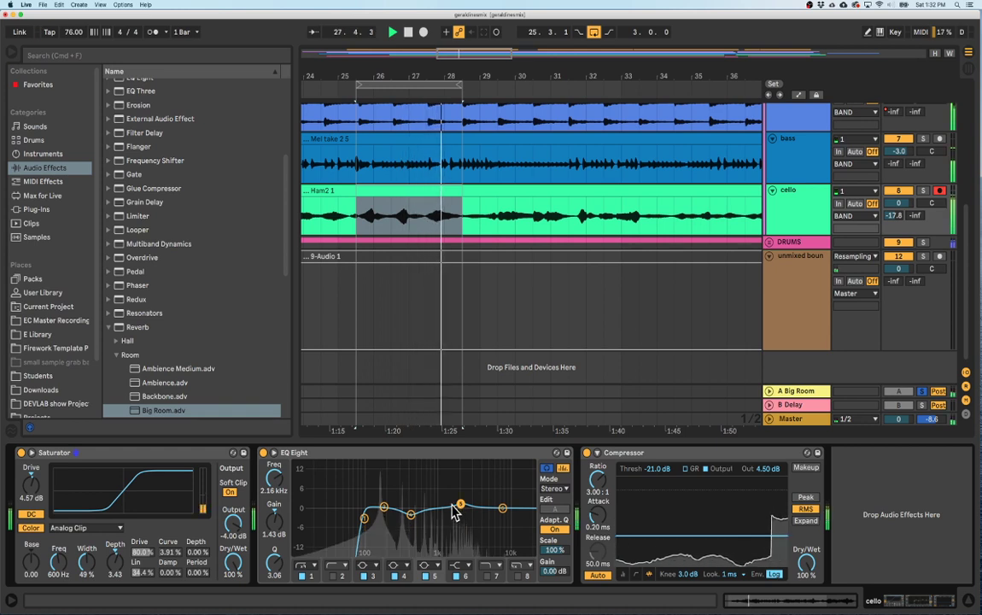
# Compare the soloed cello with the Big Room return's solo off and on, ending with playback stopped and solos cleared.
pyautogui.click(922, 191)
pyautogui.click(923, 391)
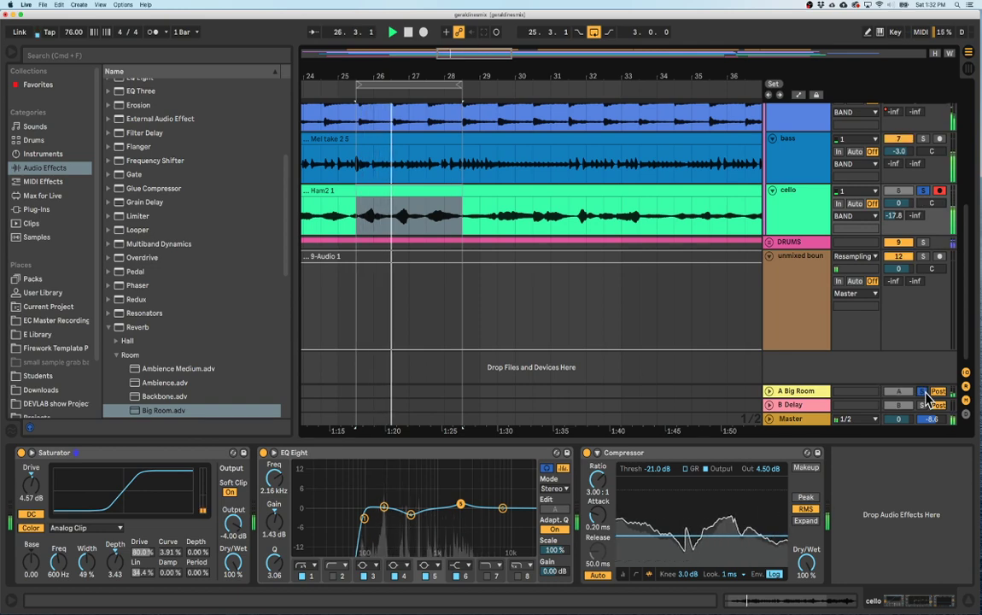
pyautogui.click(923, 391)
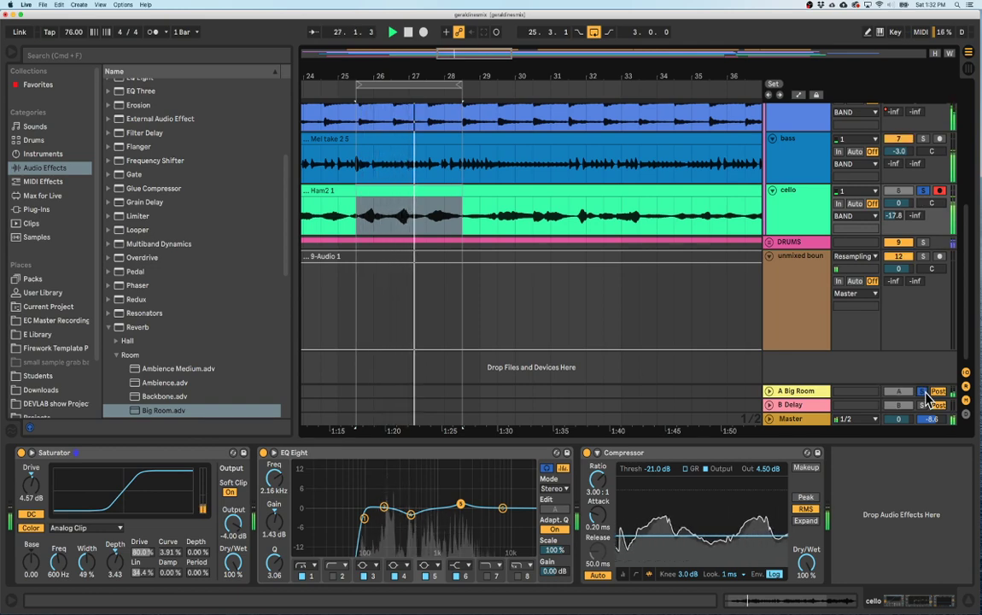
pyautogui.press('space')
pyautogui.click(776, 215)
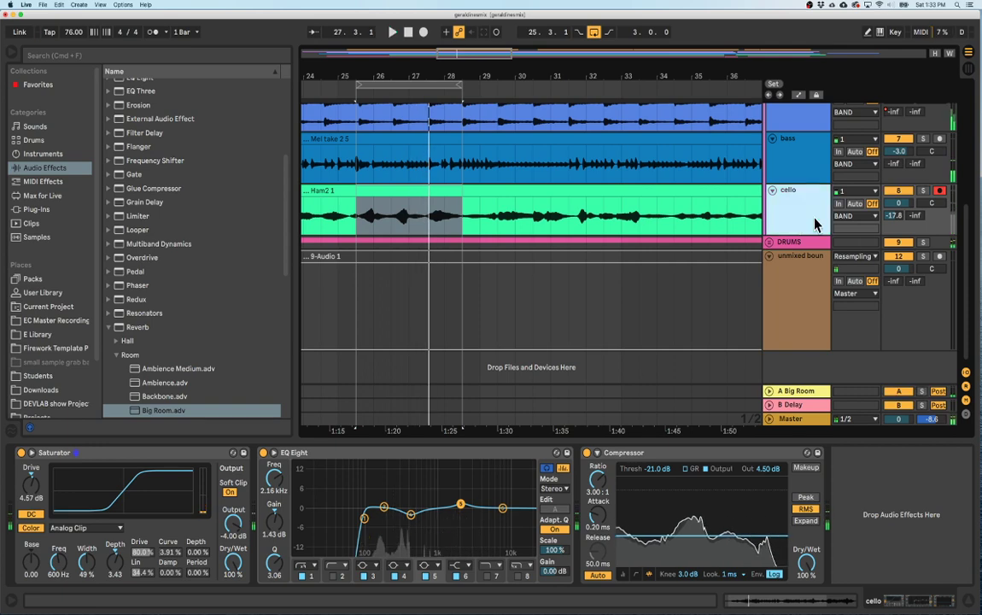
# Play from 25.3.1 to hear the cello in the band mix and soloed.
pyautogui.click(387, 191)
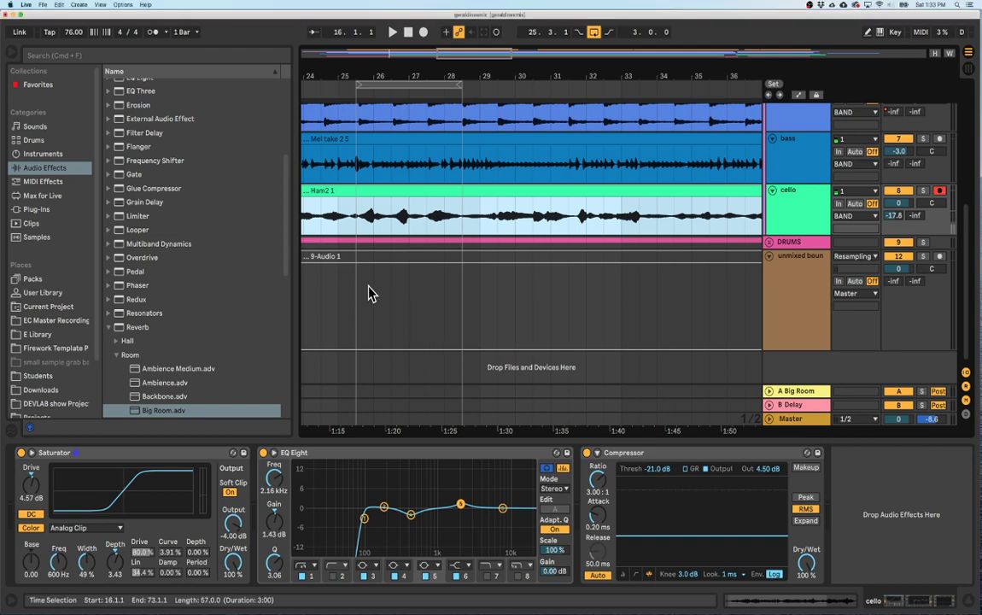
pyautogui.click(357, 219)
pyautogui.press('space')
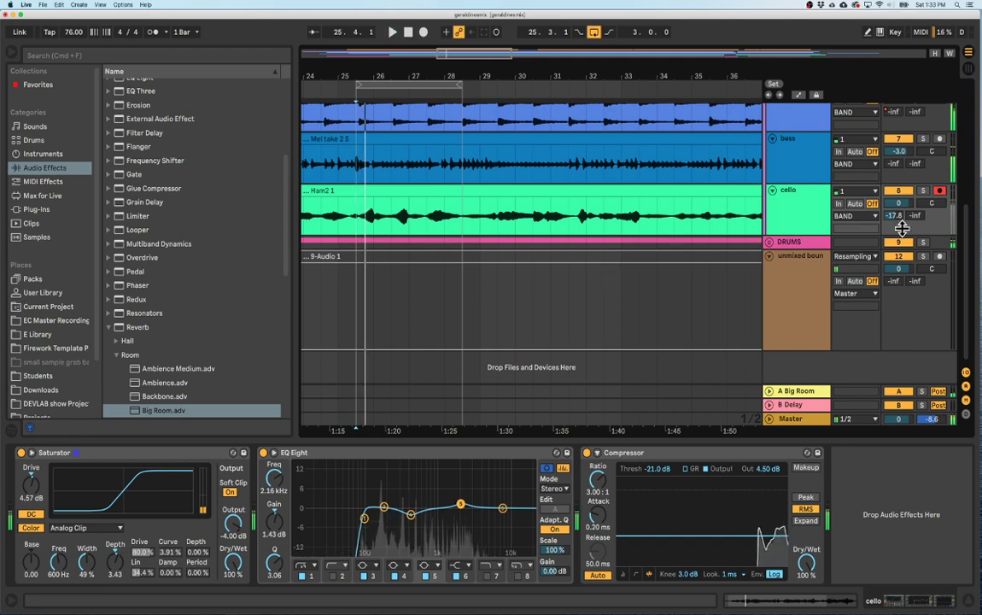
pyautogui.press('space')
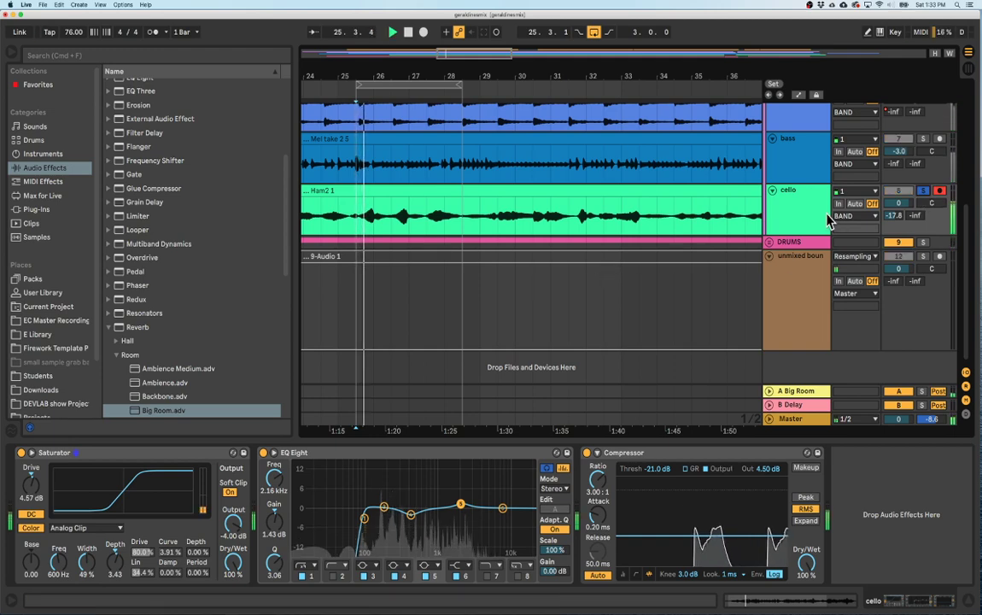
pyautogui.press('space')
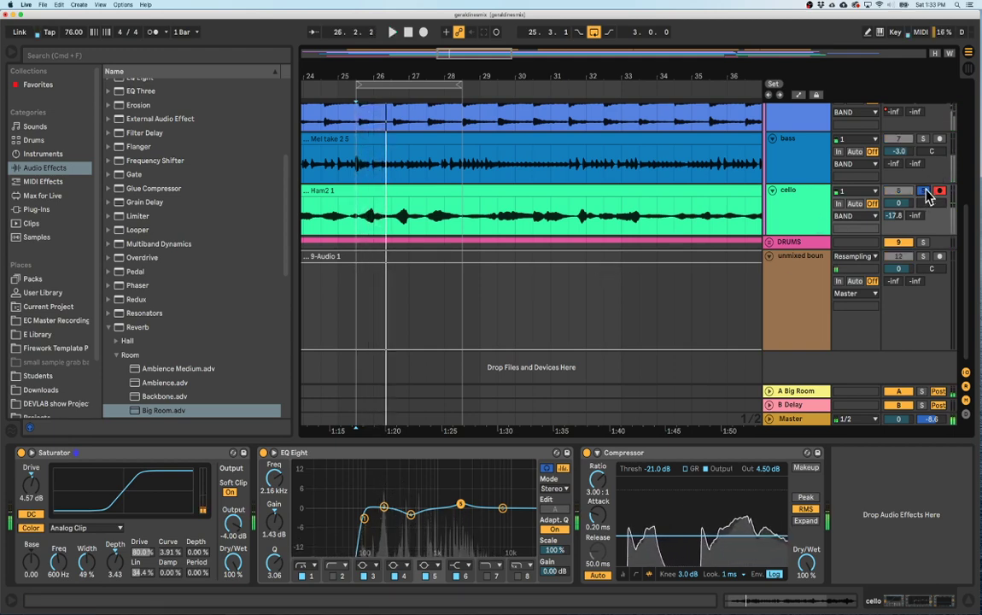
# Solo the bass track during playback and set the warp mode of its Mel take 2 5 clip to Complex.
pyautogui.press('space')
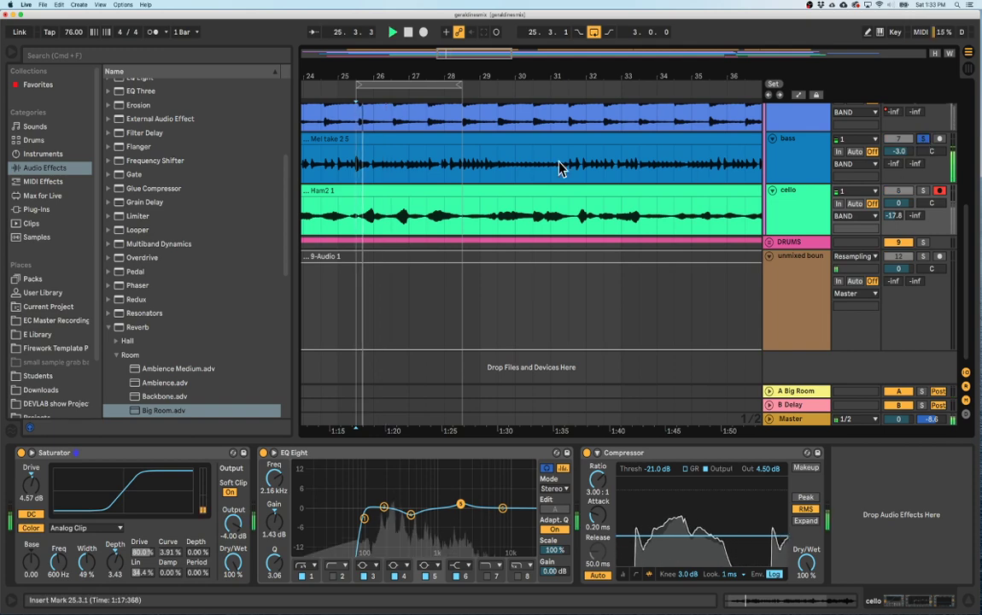
pyautogui.click(794, 162)
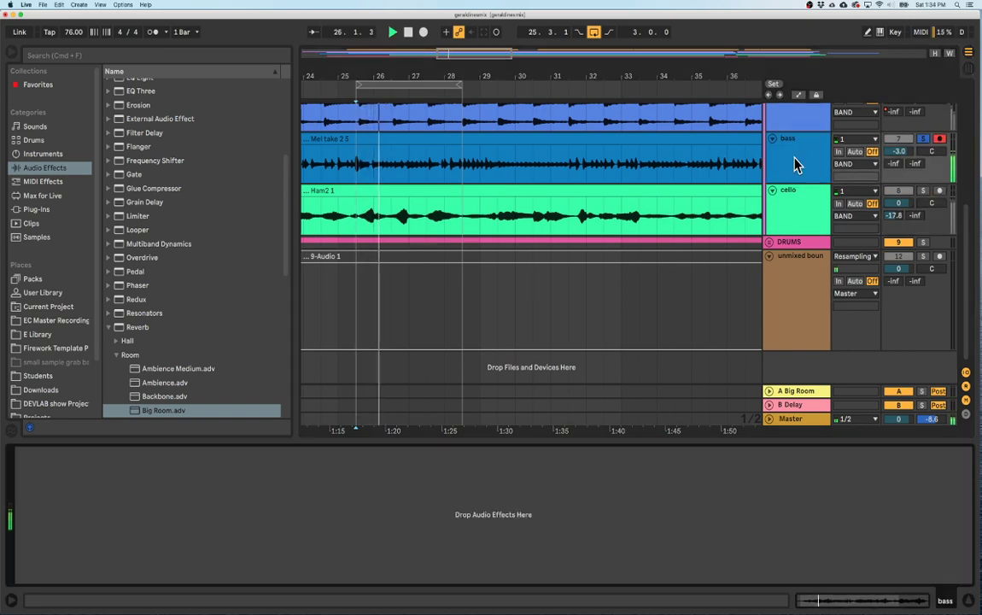
pyautogui.click(468, 140)
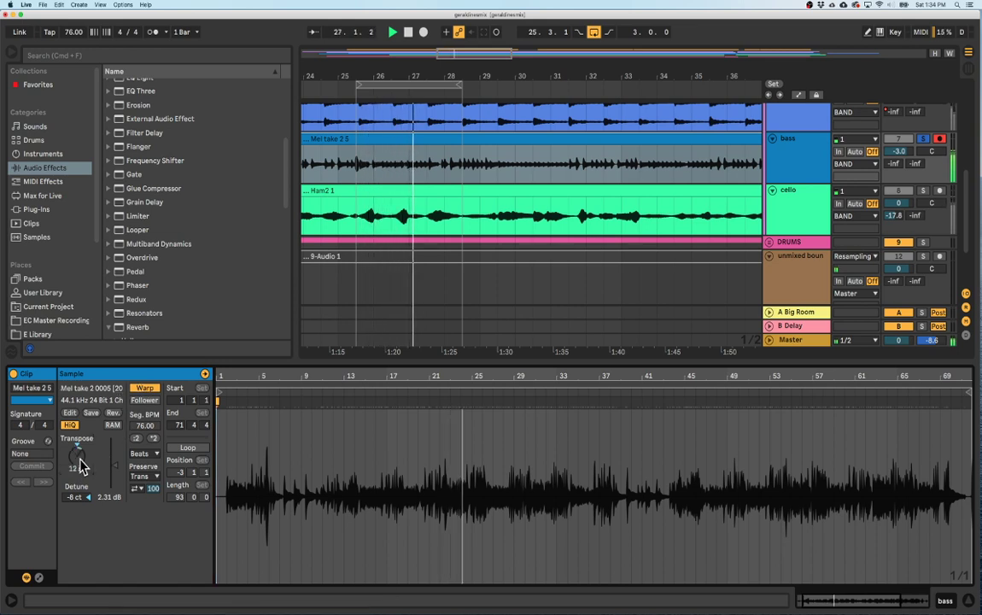
pyautogui.click(156, 455)
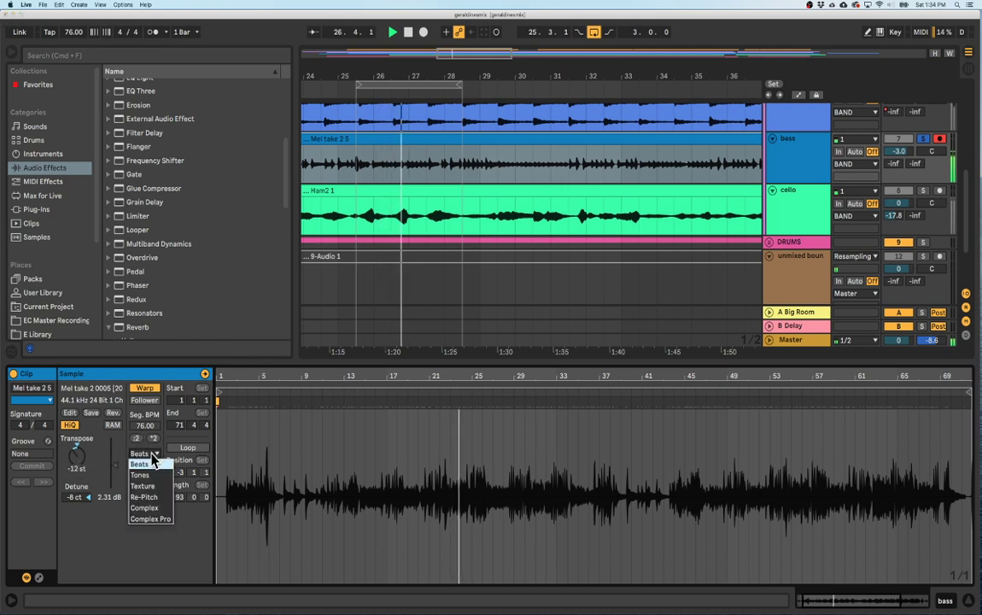
pyautogui.click(157, 509)
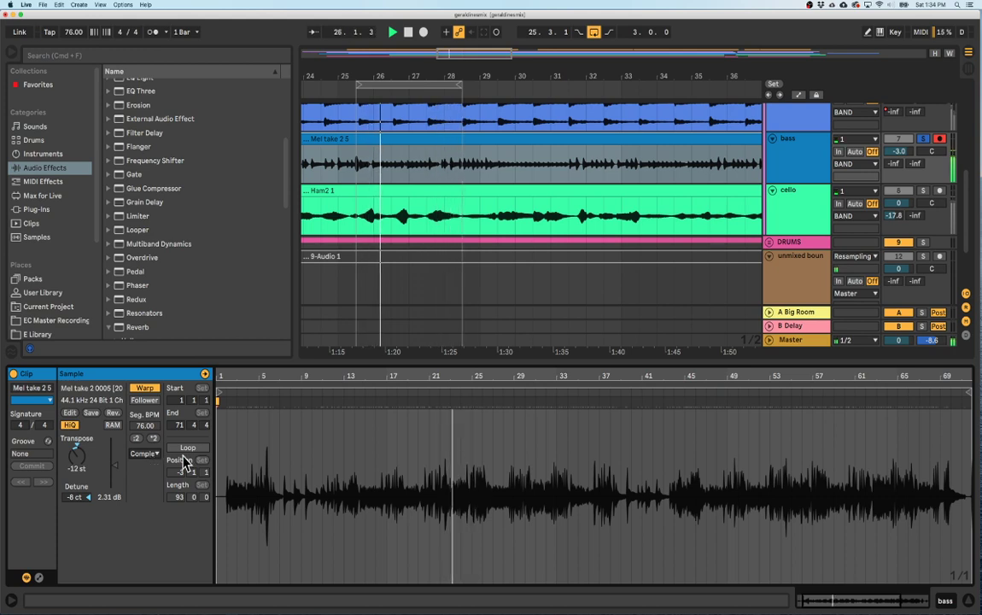
pyautogui.moveTo(384, 386); pyautogui.dragTo(366, 379)
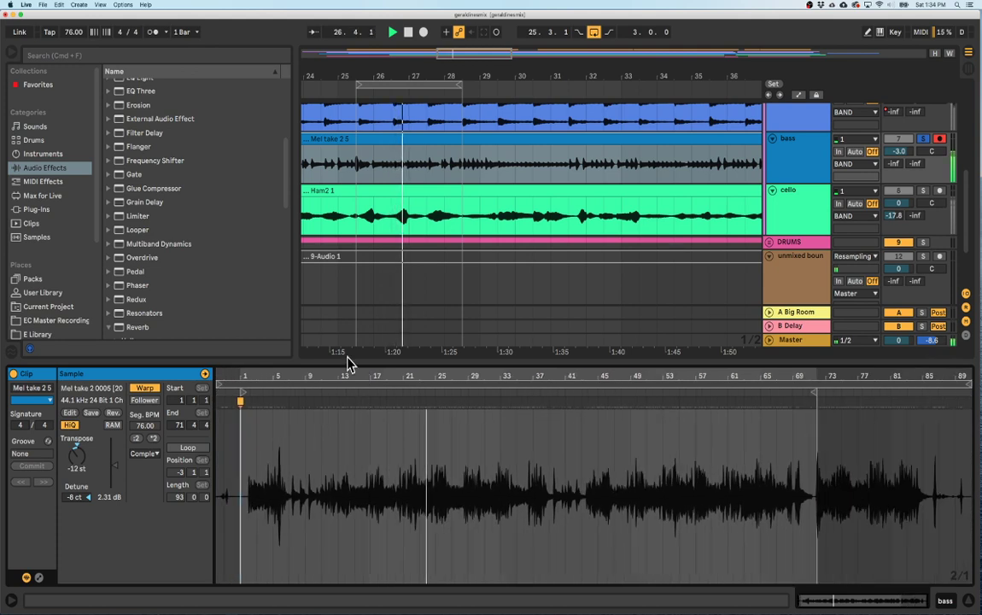
# Load the Amp preset Bass Roundup onto the bass track.
pyautogui.scroll(5, 167, 160)
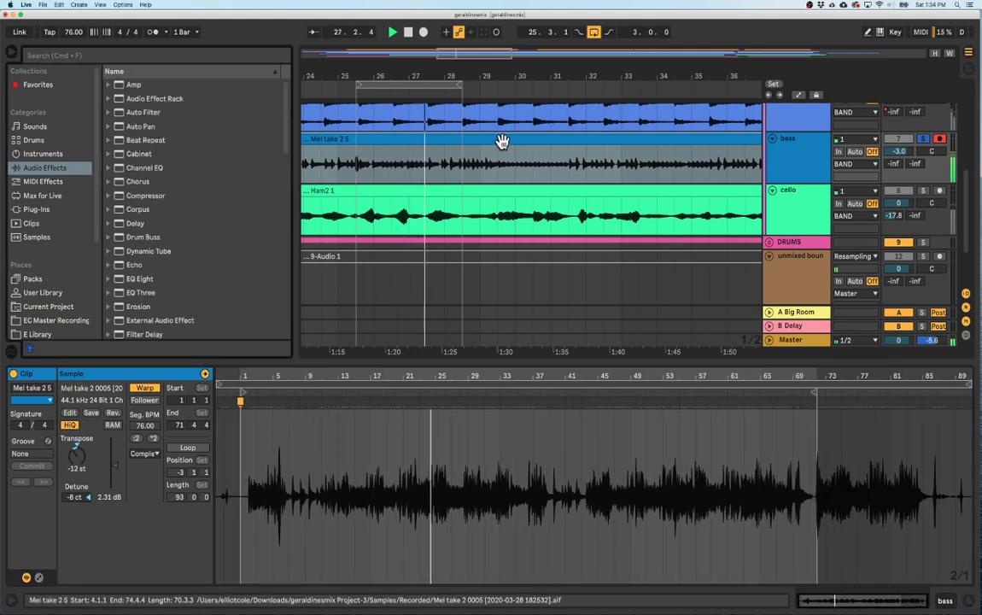
pyautogui.click(800, 169)
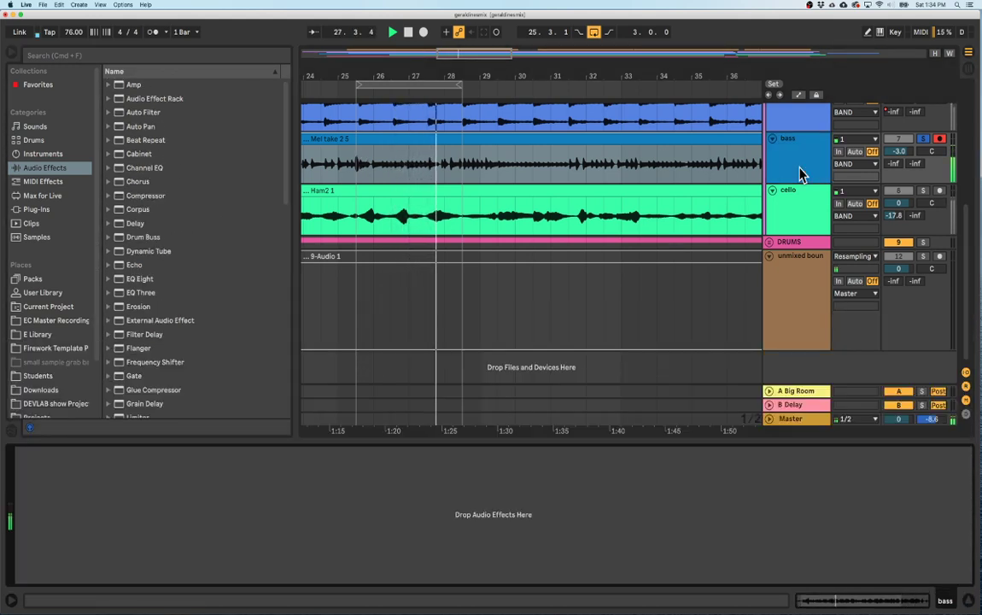
pyautogui.click(110, 85)
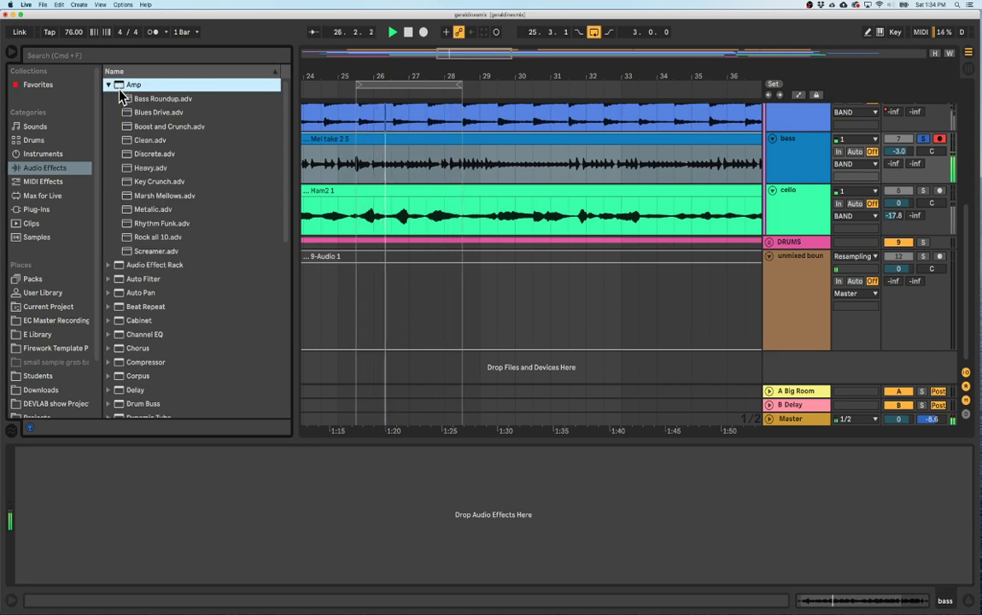
pyautogui.doubleClick(128, 101)
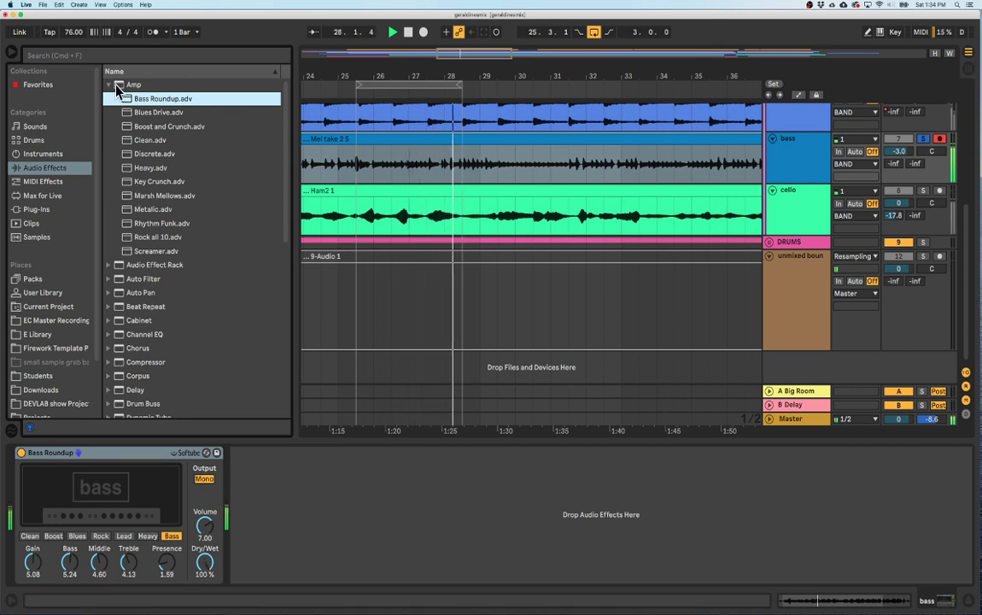
# Adjust the Bass Roundup amp's dry/wet mix by ear, settling on 34.1 %.
pyautogui.moveTo(204, 568); pyautogui.dragTo(204, 614)
pyautogui.moveTo(205, 561); pyautogui.dragTo(208, 566)
pyautogui.moveTo(207, 565); pyautogui.dragTo(208, 569)
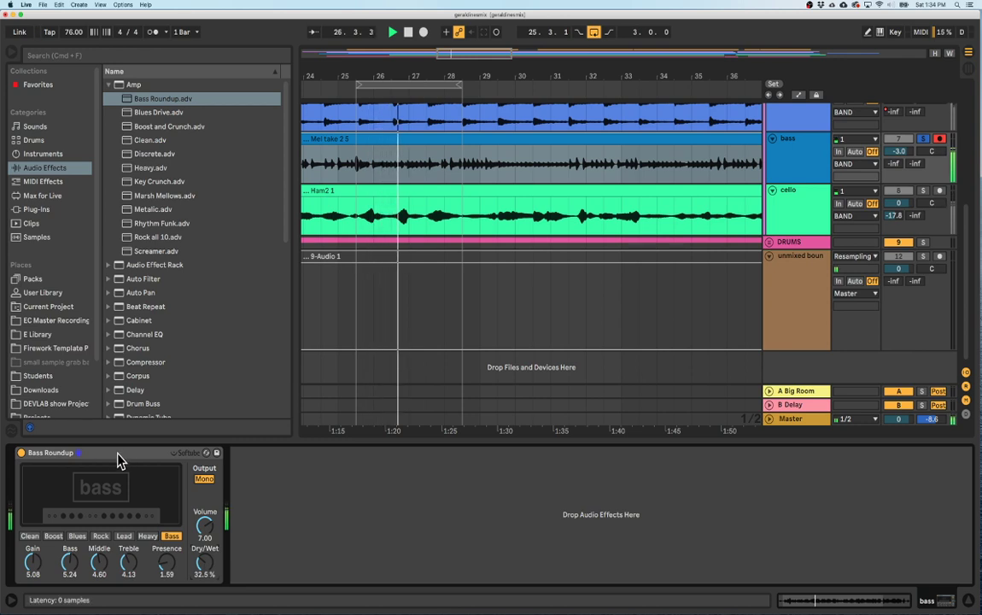
pyautogui.click(120, 87)
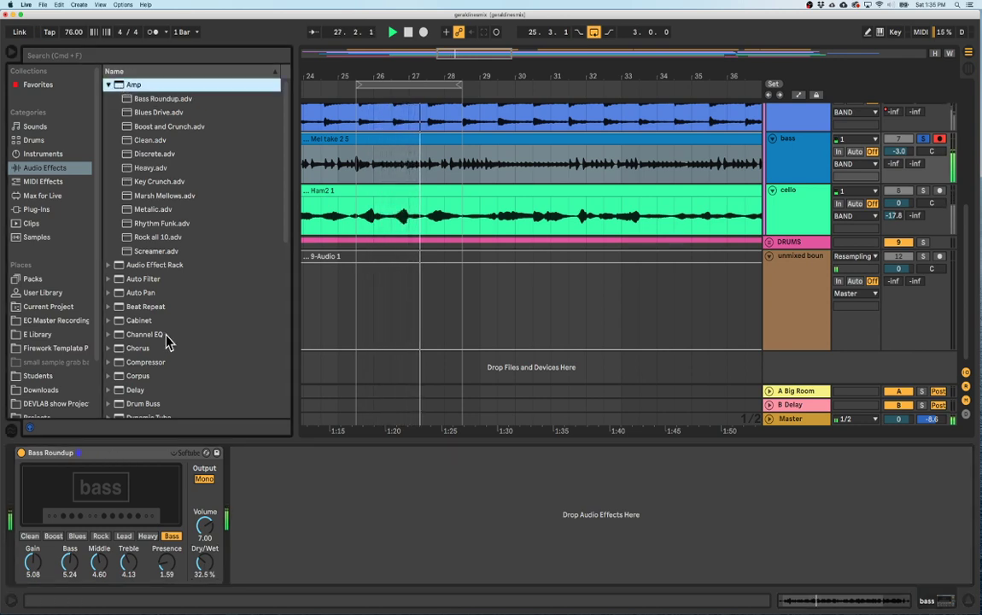
pyautogui.moveTo(204, 561); pyautogui.dragTo(204, 568)
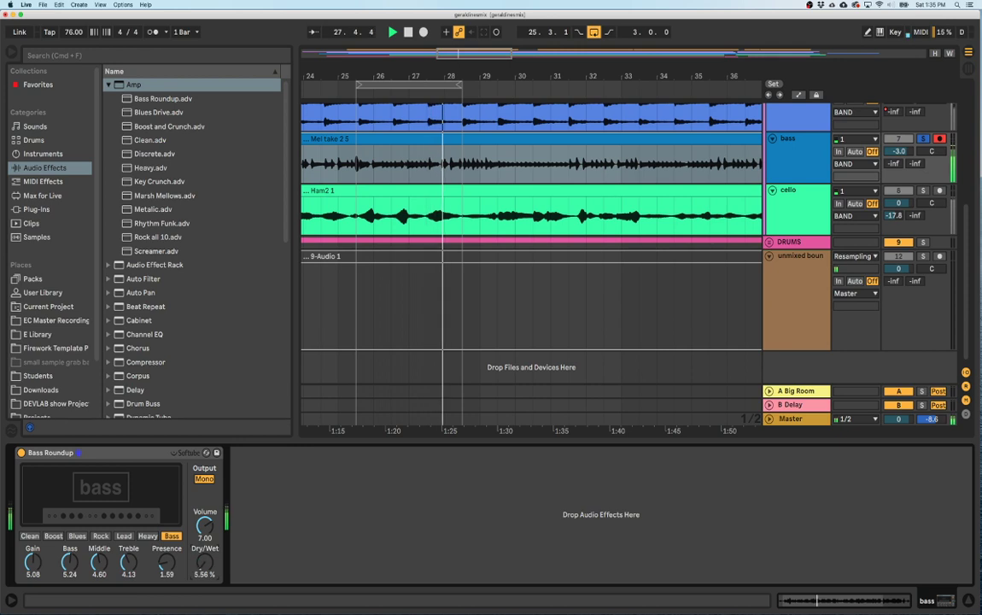
pyautogui.moveTo(204, 562); pyautogui.dragTo(210, 566)
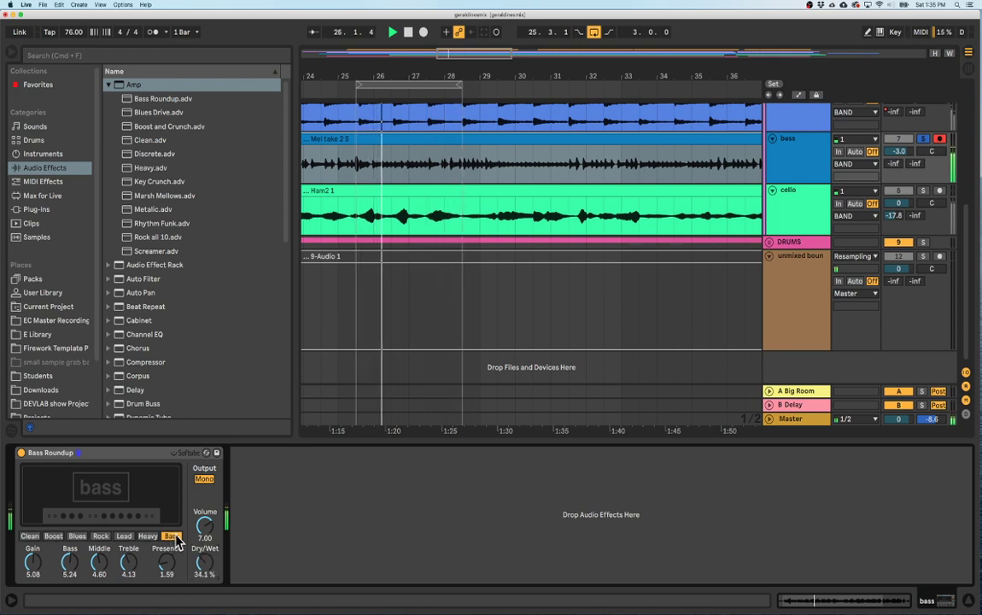
# Set the Bass Roundup amp's dry/wet mix on the bass track to 34.9%.
pyautogui.moveTo(204, 564)
pyautogui.mouseDown()
pyautogui.moveTo(204, 593)
pyautogui.moveTo(204, 546)
pyautogui.moveTo(204, 574)
pyautogui.mouseUp()
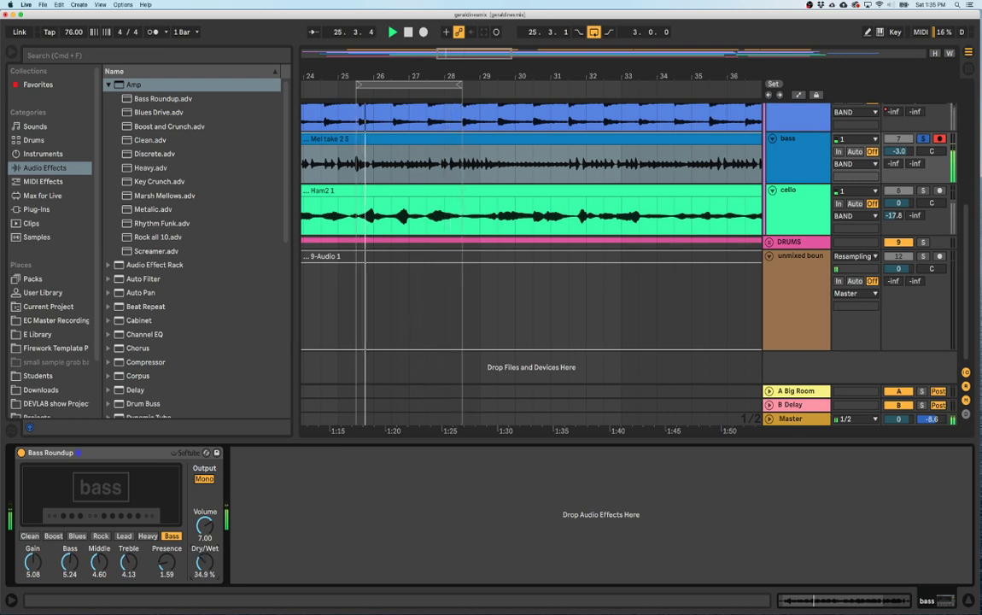
pyautogui.click(807, 147)
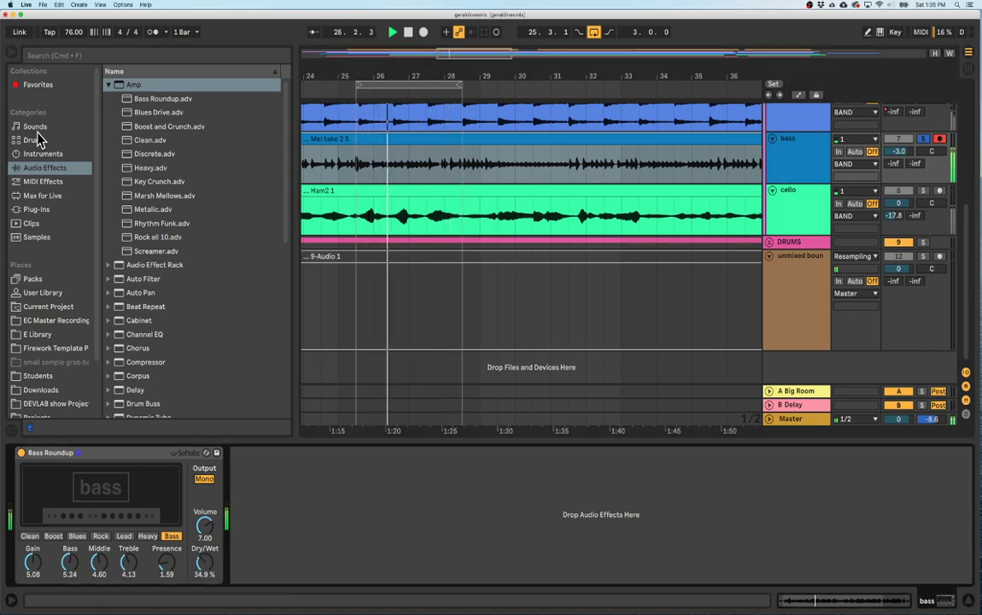
# Try a Saturator after the amp on the bass track, and remove it again.
pyautogui.scroll(-12, 139, 237)
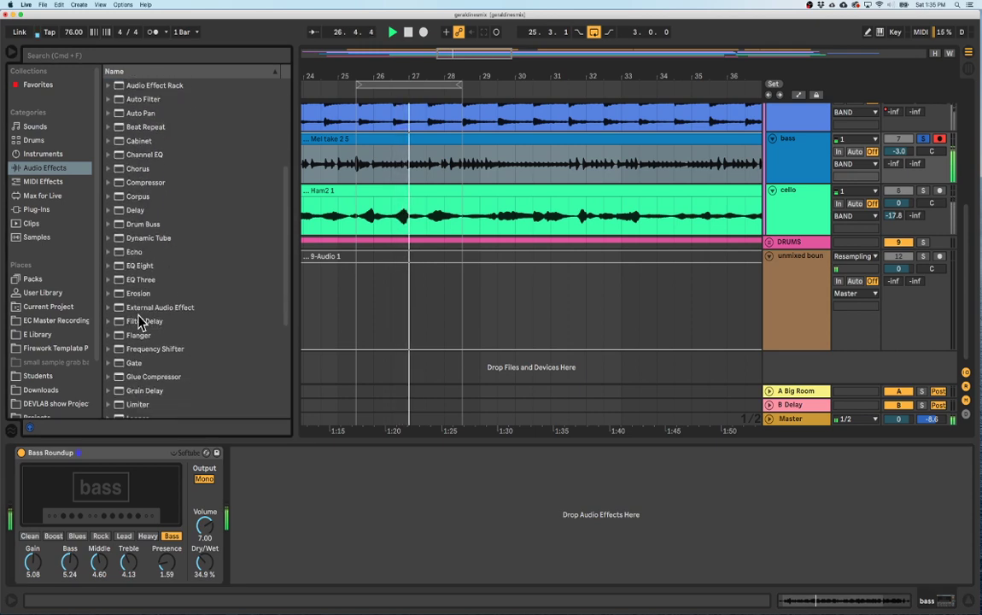
pyautogui.moveTo(141, 341); pyautogui.dragTo(357, 466)
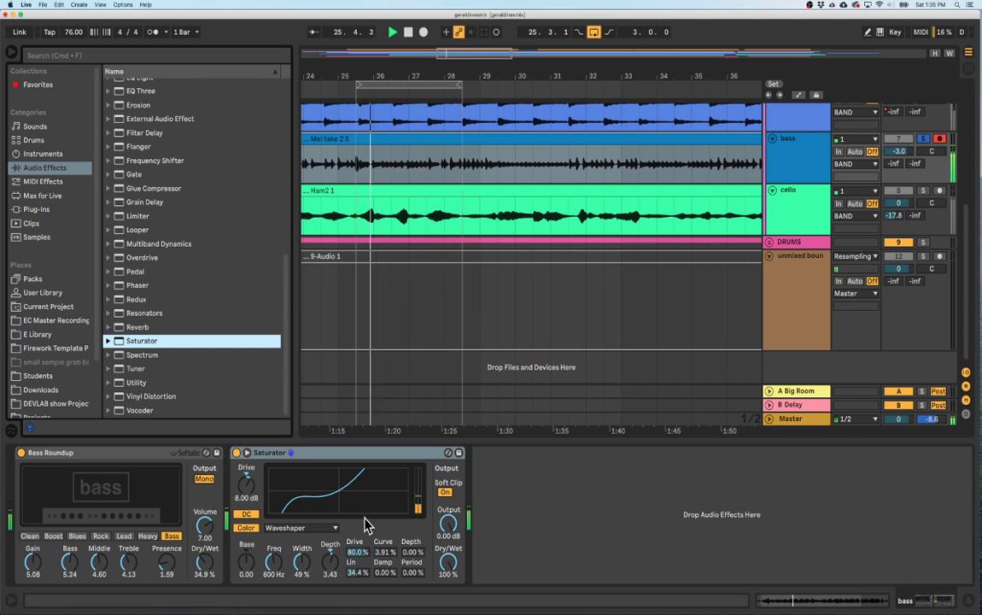
pyautogui.click(236, 452)
pyautogui.press('Delete')
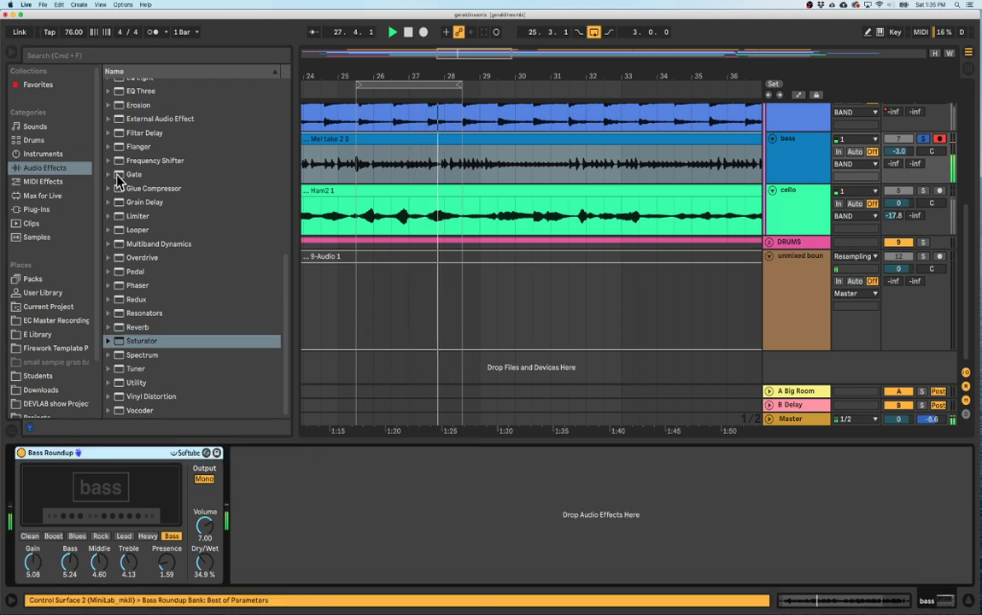
# Add an EQ Eight after the bass amp and sweep band 4 in audition mode, leaving a boost of about 3 dB near 700 Hz.
pyautogui.scroll(-4, 125, 350)
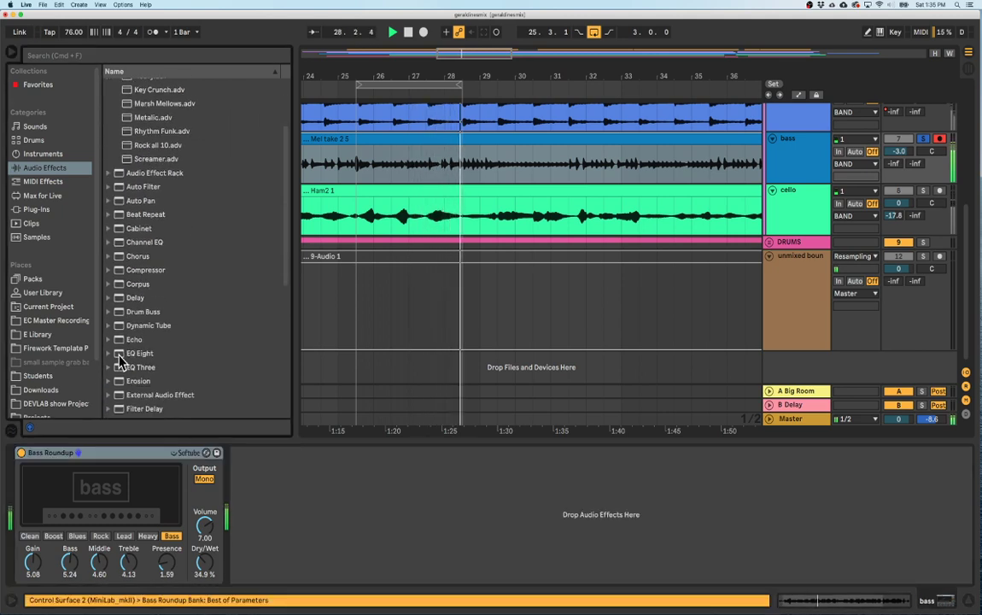
pyautogui.doubleClick(128, 353)
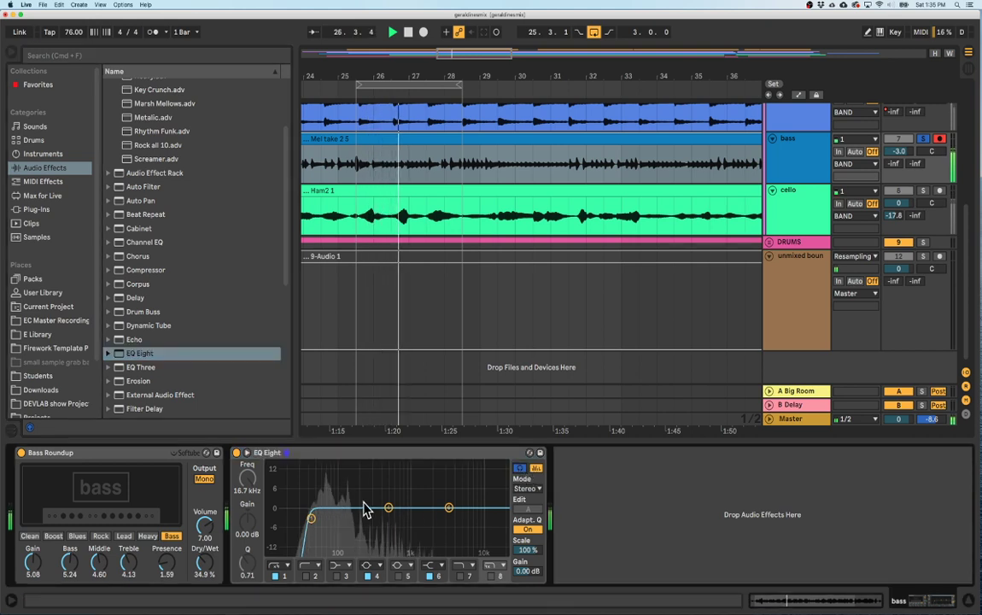
pyautogui.click(520, 468)
pyautogui.moveTo(388, 509); pyautogui.dragTo(448, 464)
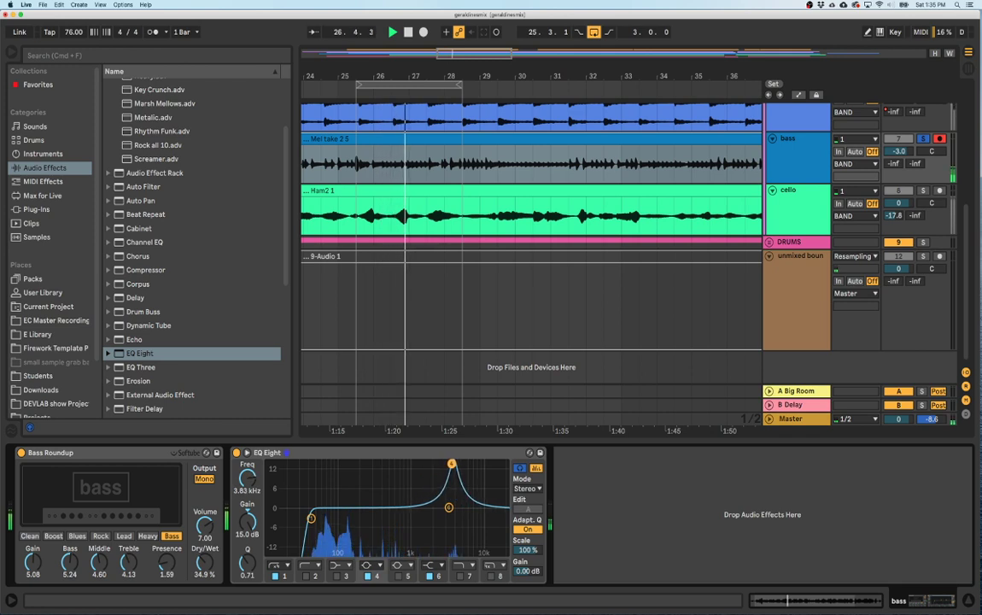
pyautogui.moveTo(452, 464); pyautogui.dragTo(410, 463)
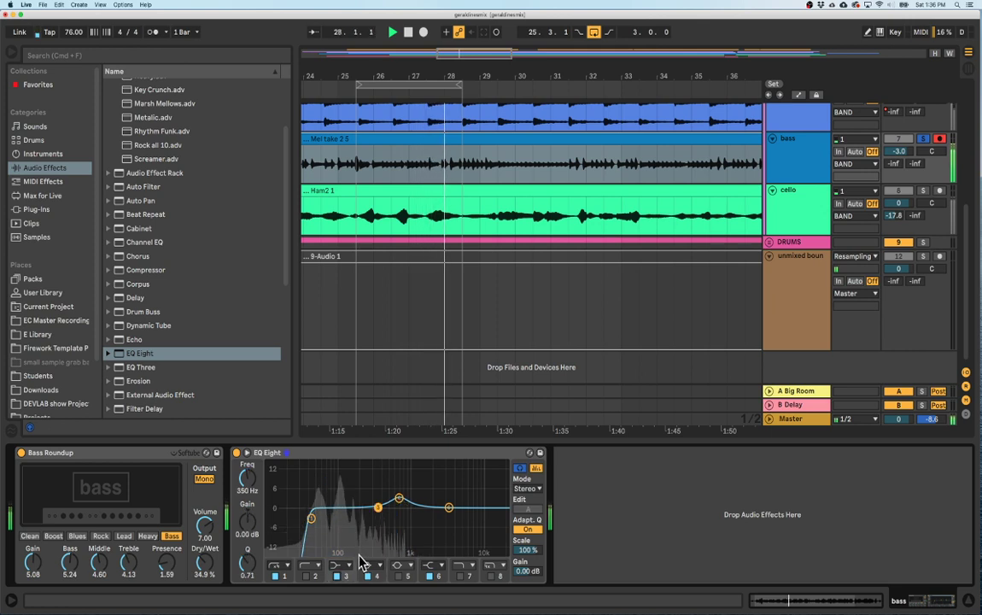
# Enable EQ band 3 and sweep it through the low end with a 15 dB boost, settling on 126 Hz.
pyautogui.click(341, 515)
pyautogui.moveTo(377, 507); pyautogui.dragTo(346, 463)
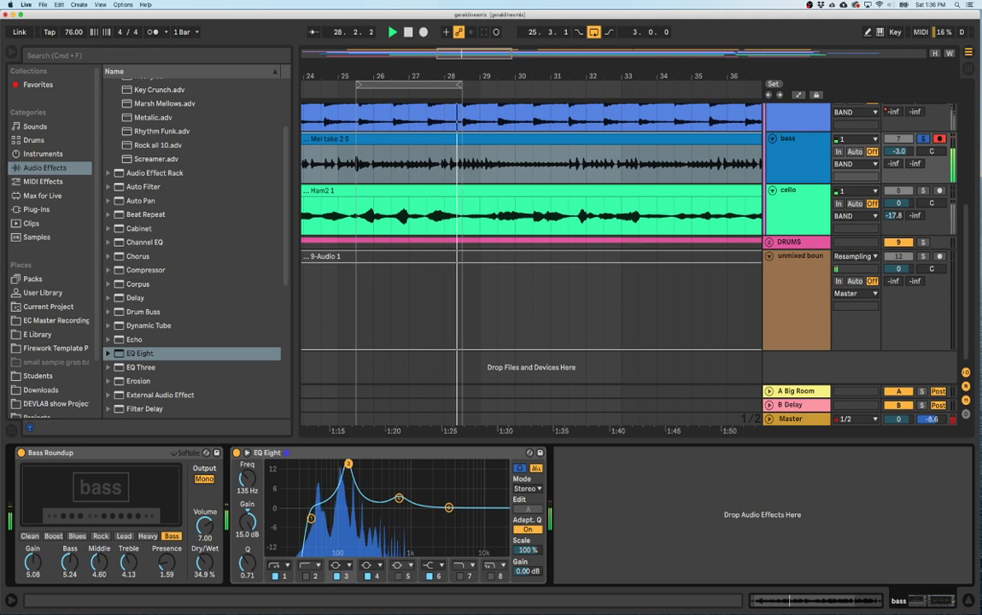
pyautogui.moveTo(344, 463); pyautogui.dragTo(325, 463)
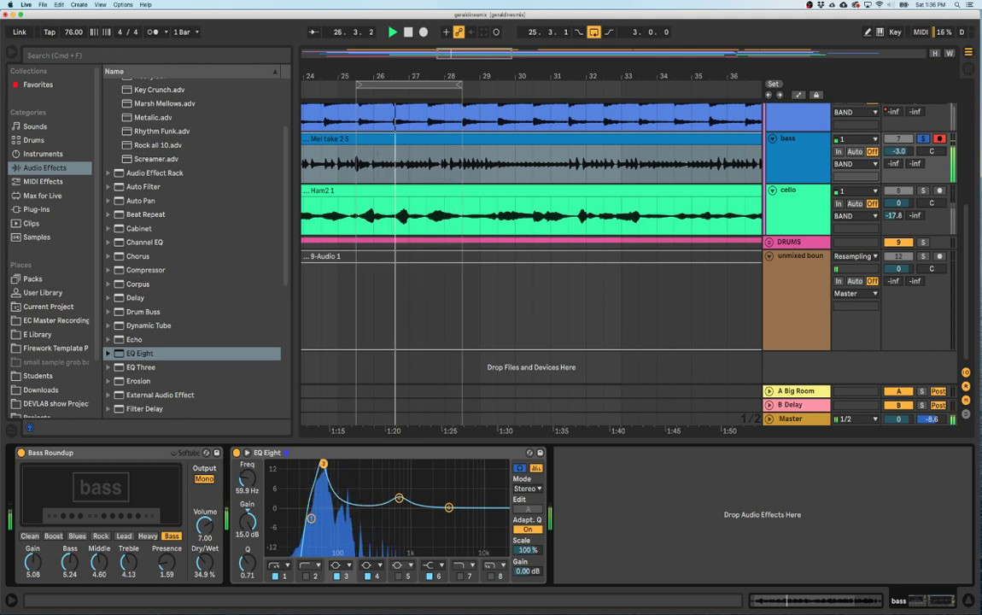
pyautogui.moveTo(323, 464); pyautogui.dragTo(344, 464)
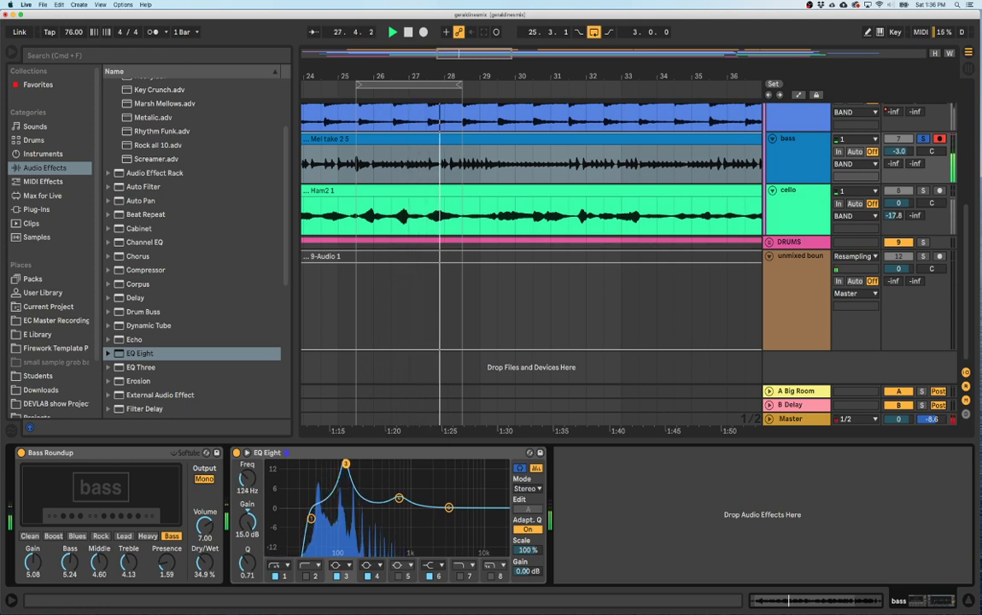
pyautogui.moveTo(346, 463); pyautogui.dragTo(345, 463)
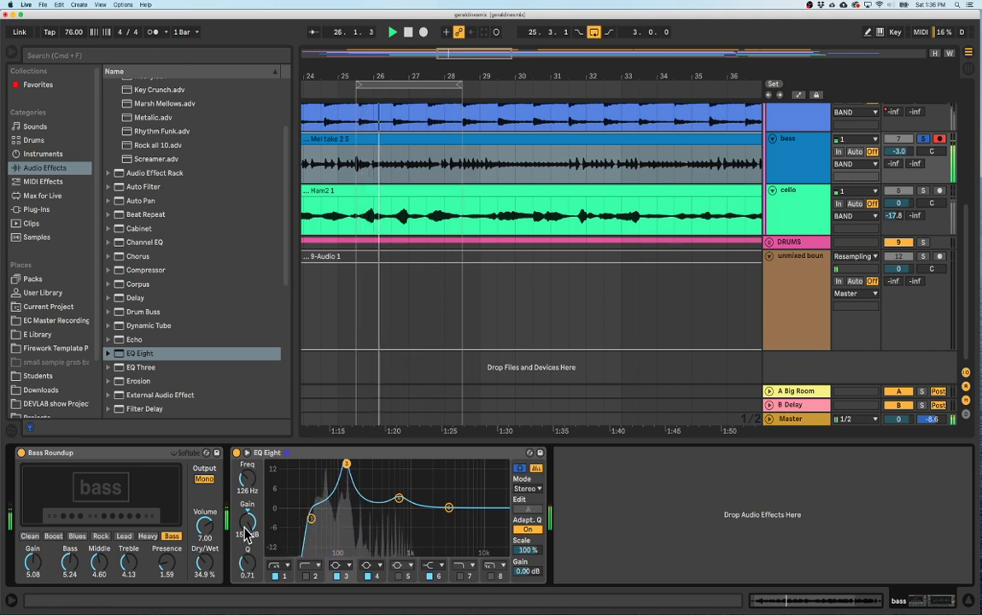
# Set EQ band 3 to a -3.57 dB gain with a Q of 3.19, and compare the sound with the EQ bypassed.
pyautogui.moveTo(346, 463); pyautogui.dragTo(345, 512)
pyautogui.moveTo(247, 563); pyautogui.dragTo(247, 526)
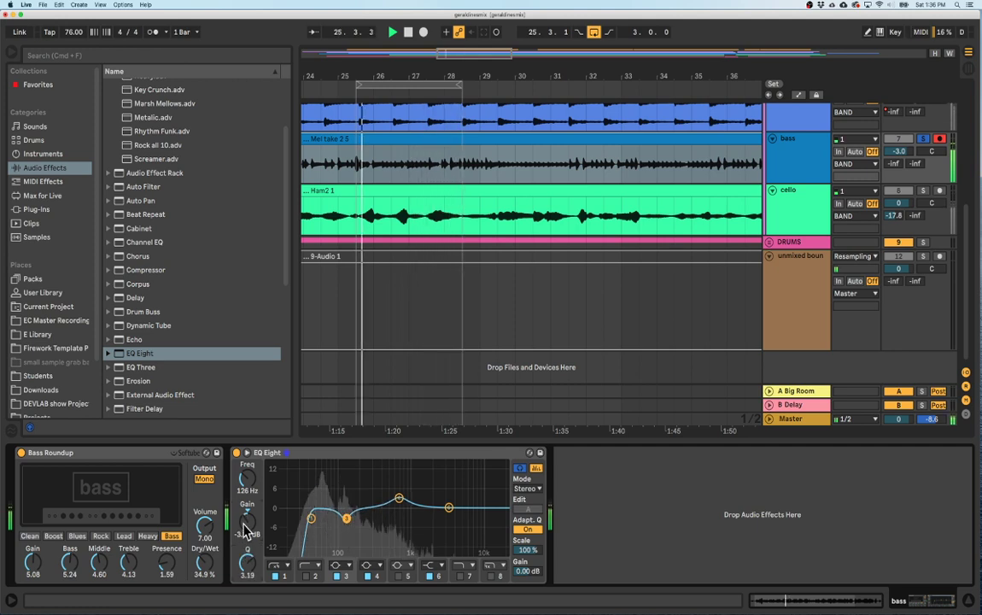
pyautogui.click(237, 453)
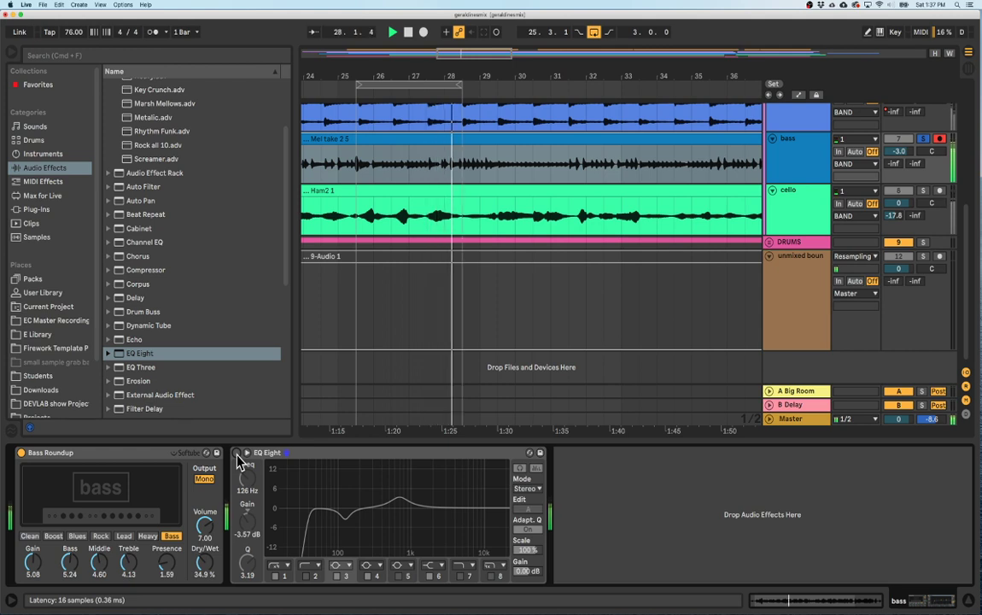
pyautogui.click(237, 454)
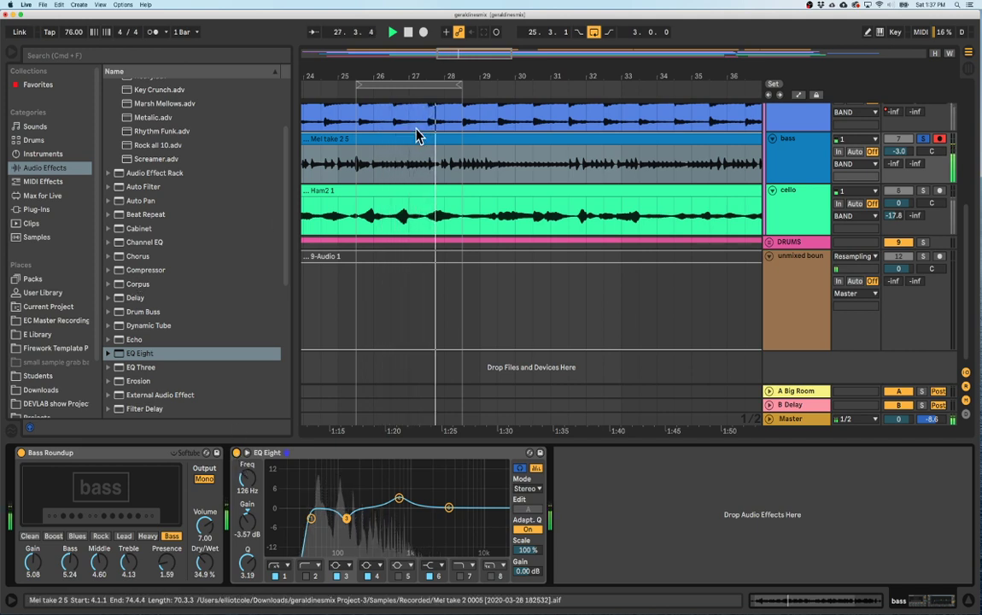
# Inspect the bass clip's waveform around the loop, and add a Compressor after the EQ Eight on the bass track.
pyautogui.moveTo(415, 72); pyautogui.dragTo(415, 153)
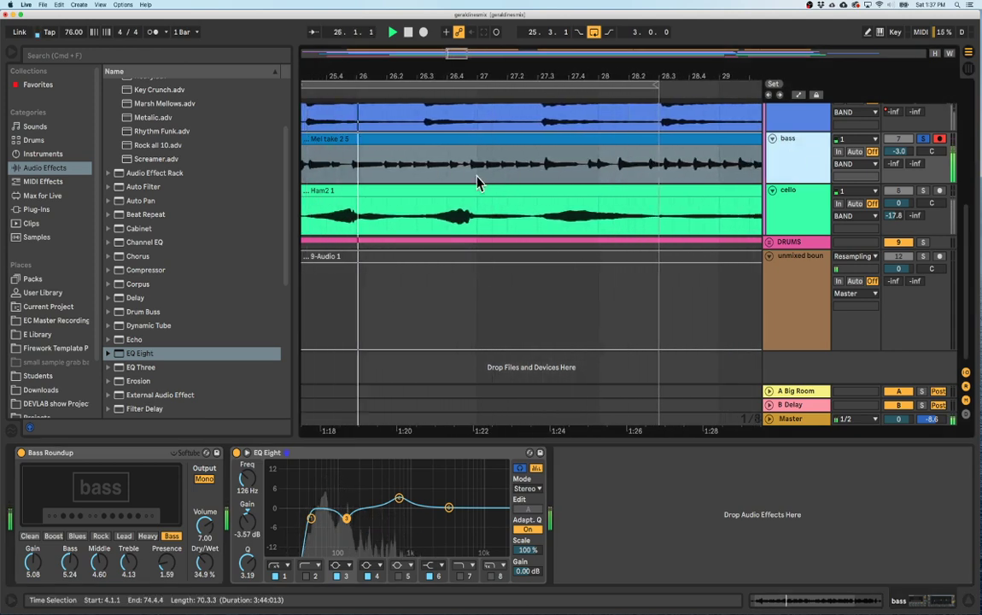
pyautogui.hscroll(-10, 369, 169)
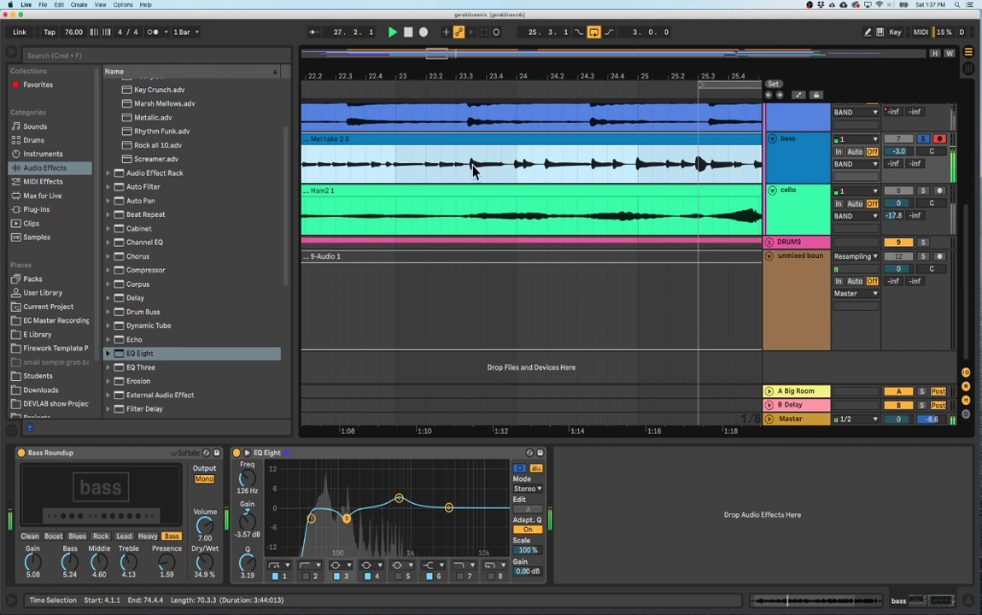
pyautogui.hscroll(-12, 472, 168)
pyautogui.hscroll(15, 415, 168)
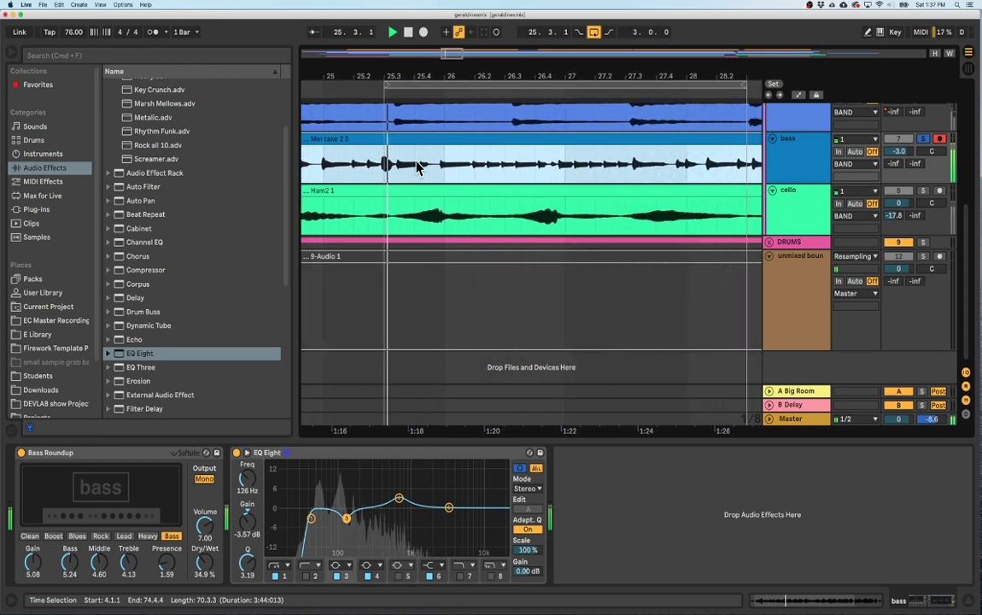
pyautogui.hscroll(3, 418, 167)
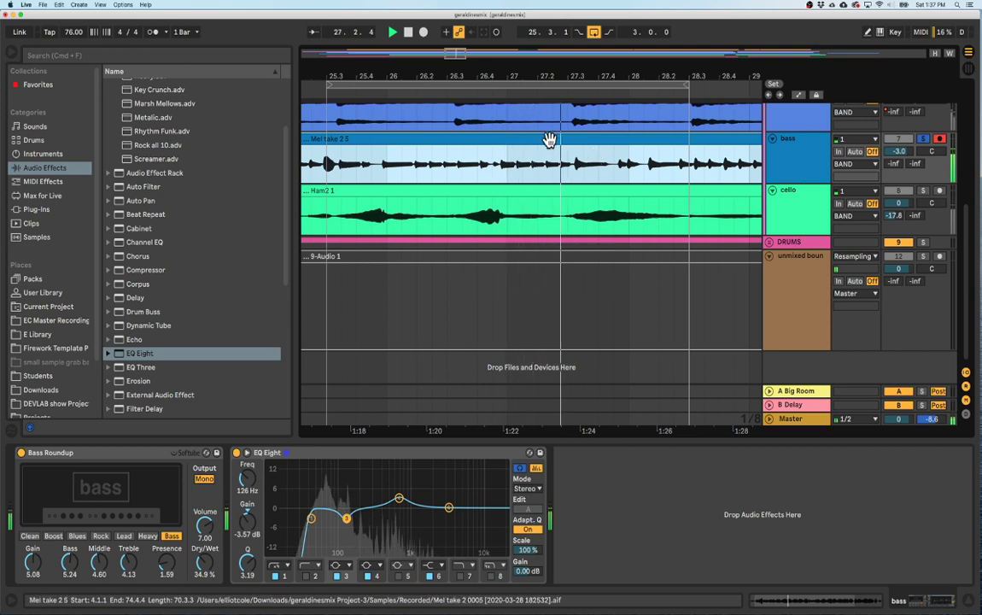
pyautogui.click(795, 169)
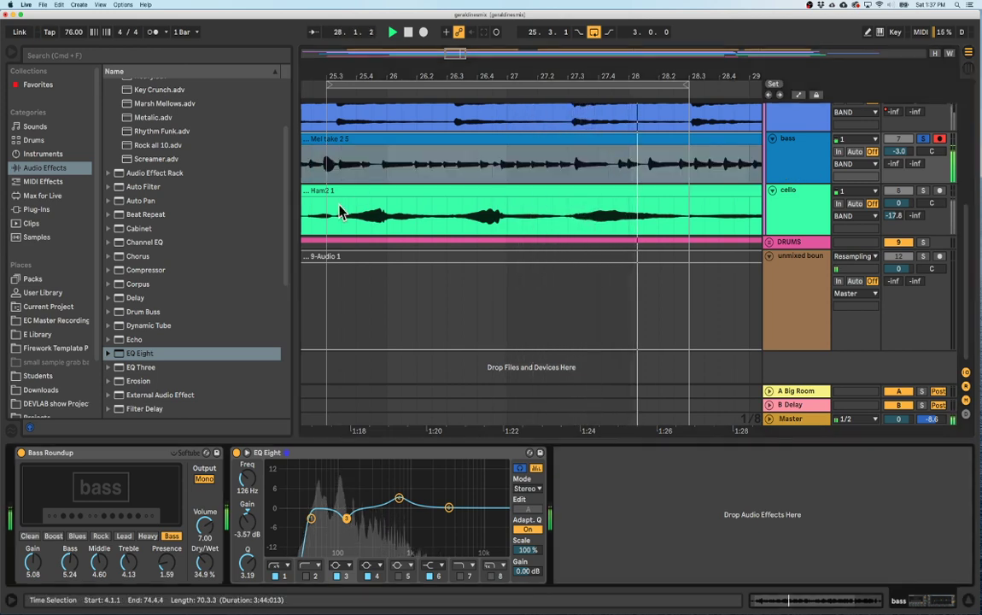
pyautogui.scroll(4, 169, 307)
pyautogui.click(109, 84)
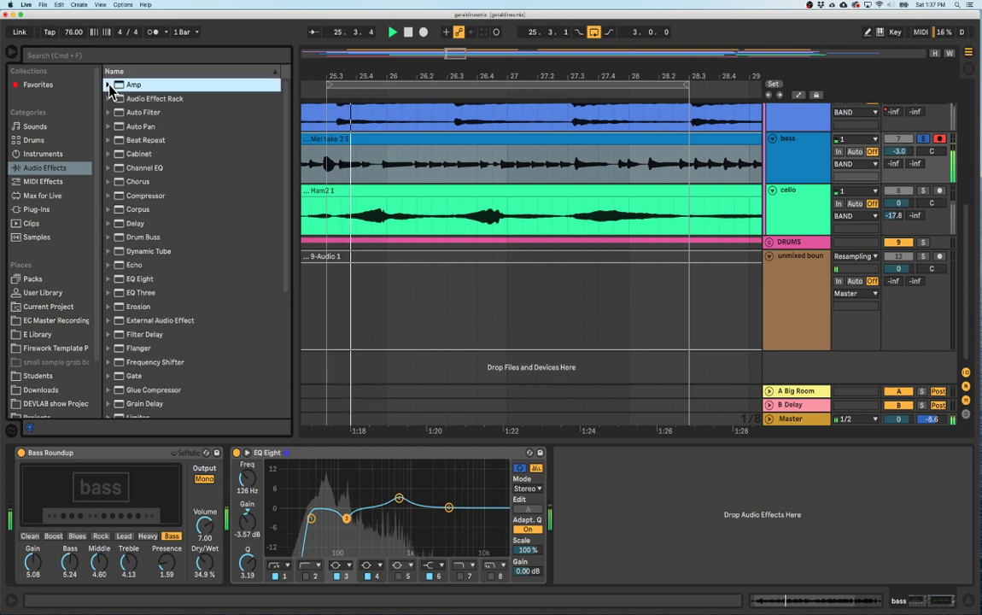
pyautogui.doubleClick(121, 197)
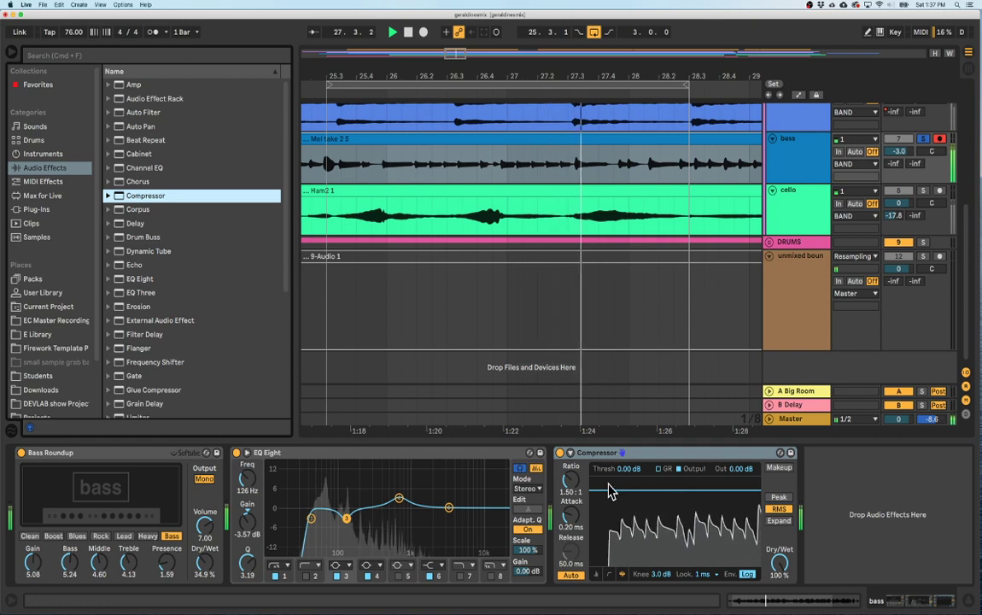
# Set the bass compressor's threshold to -16.5 dB and its ratio to 4.85:1.
pyautogui.moveTo(629, 472); pyautogui.dragTo(629, 551)
pyautogui.moveTo(630, 467); pyautogui.dragTo(629, 477)
pyautogui.moveTo(567, 480)
pyautogui.mouseDown()
pyautogui.moveTo(566, 467)
pyautogui.moveTo(566, 485)
pyautogui.mouseUp()
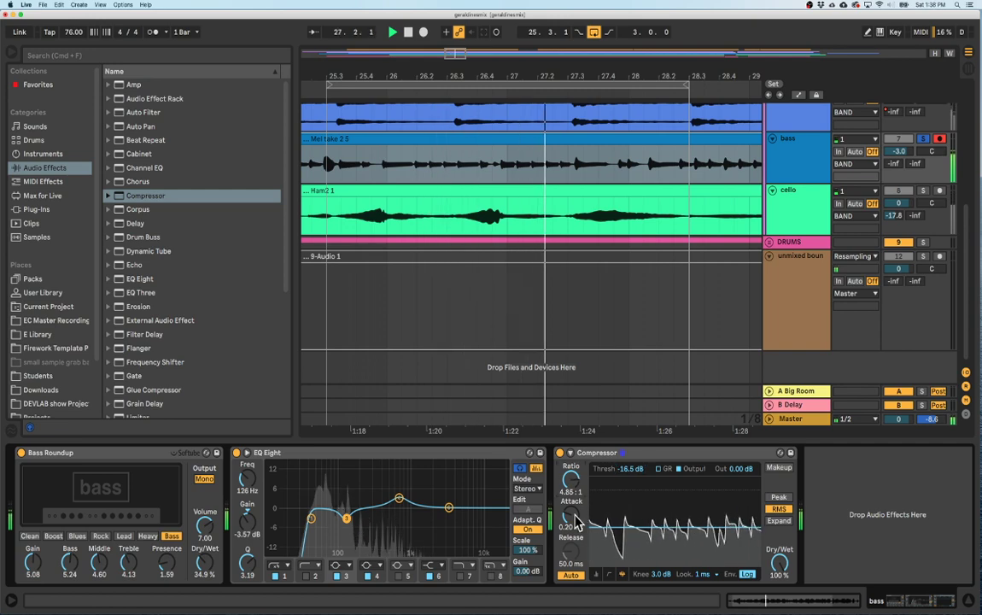
# Refine the bass compressor by ear to an attack of 4.16 ms and a threshold of -18.1 dB.
pyautogui.moveTo(570, 514); pyautogui.dragTo(570, 491)
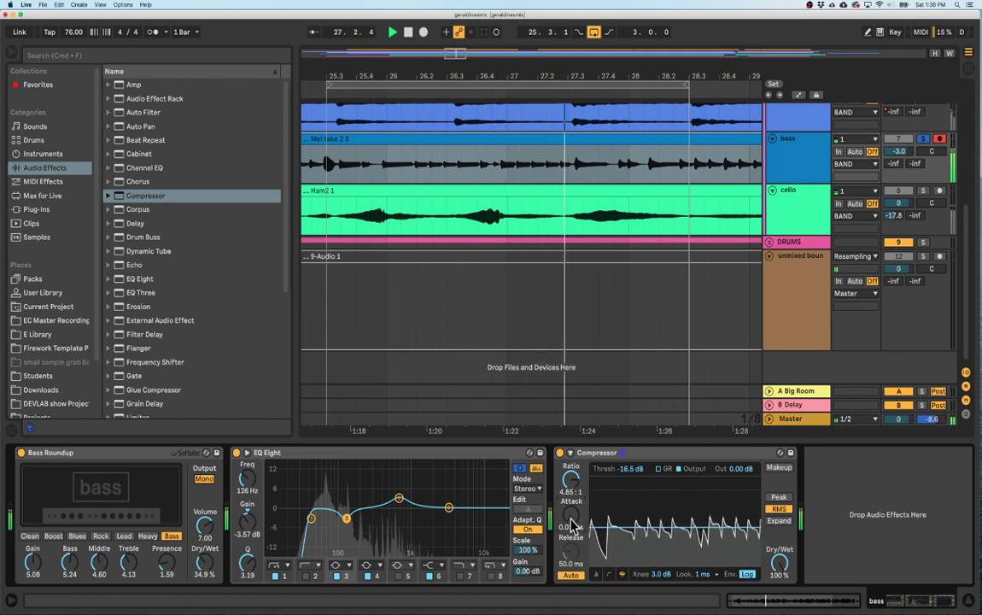
pyautogui.moveTo(570, 511); pyautogui.dragTo(571, 507)
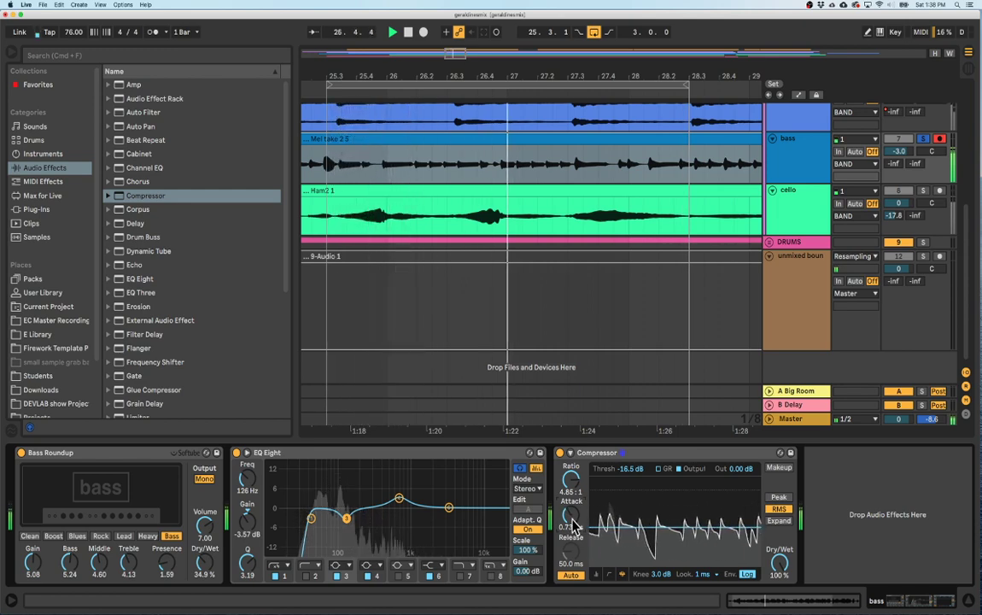
pyautogui.moveTo(571, 516); pyautogui.dragTo(571, 511)
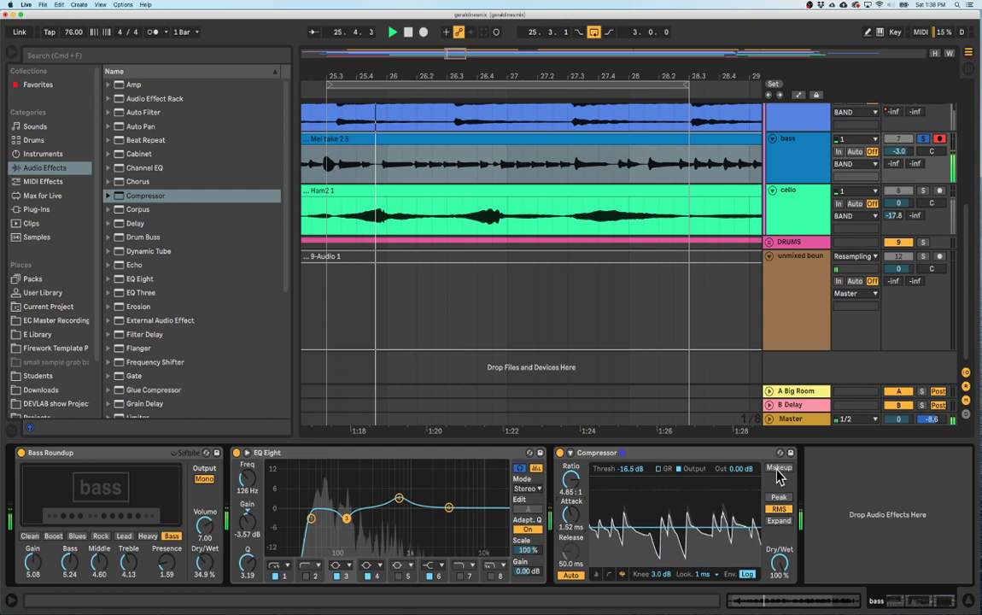
pyautogui.moveTo(643, 491); pyautogui.dragTo(643, 496)
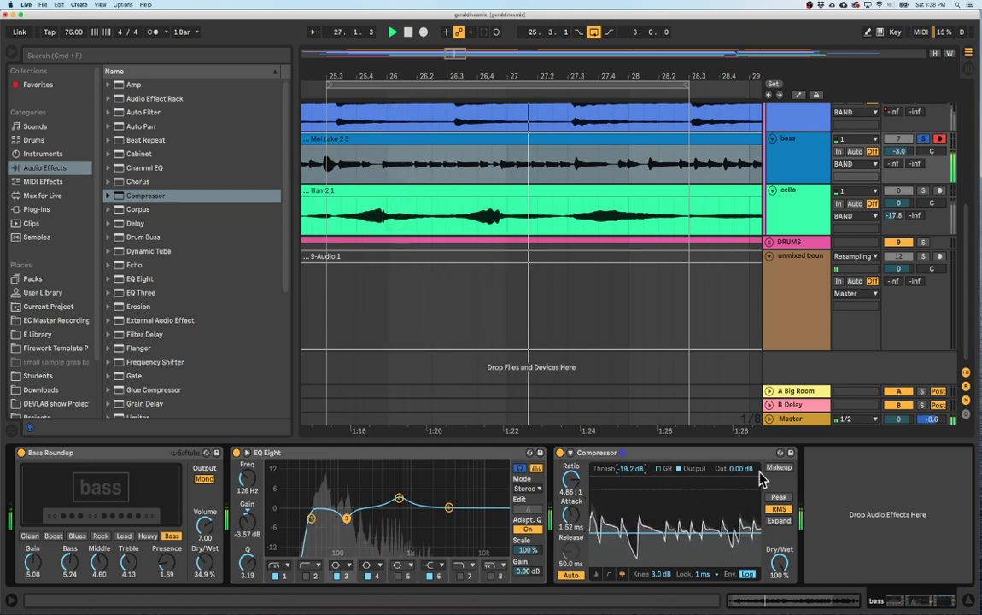
pyautogui.moveTo(635, 487); pyautogui.dragTo(635, 485)
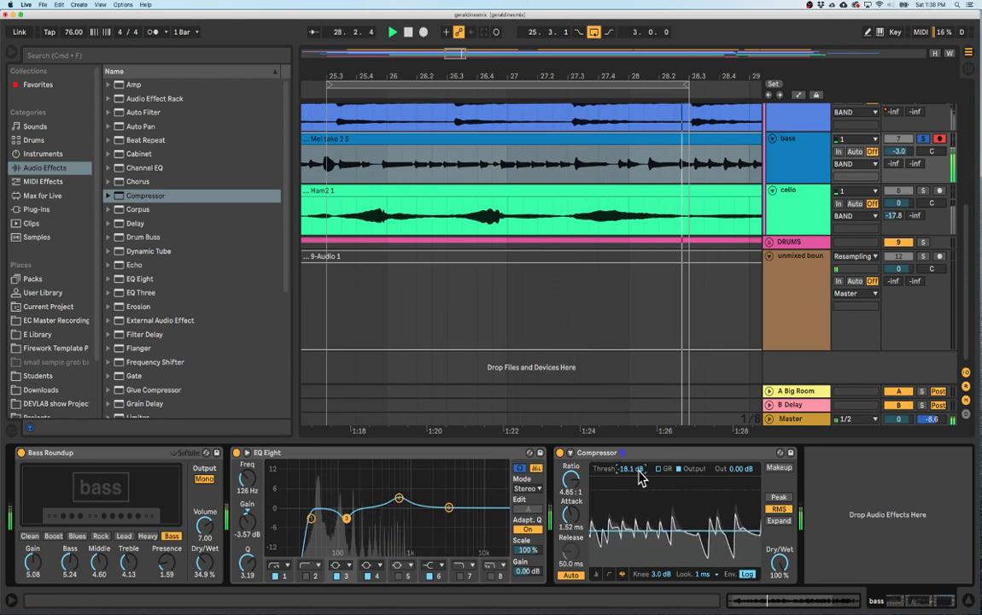
pyautogui.moveTo(571, 515); pyautogui.dragTo(571, 503)
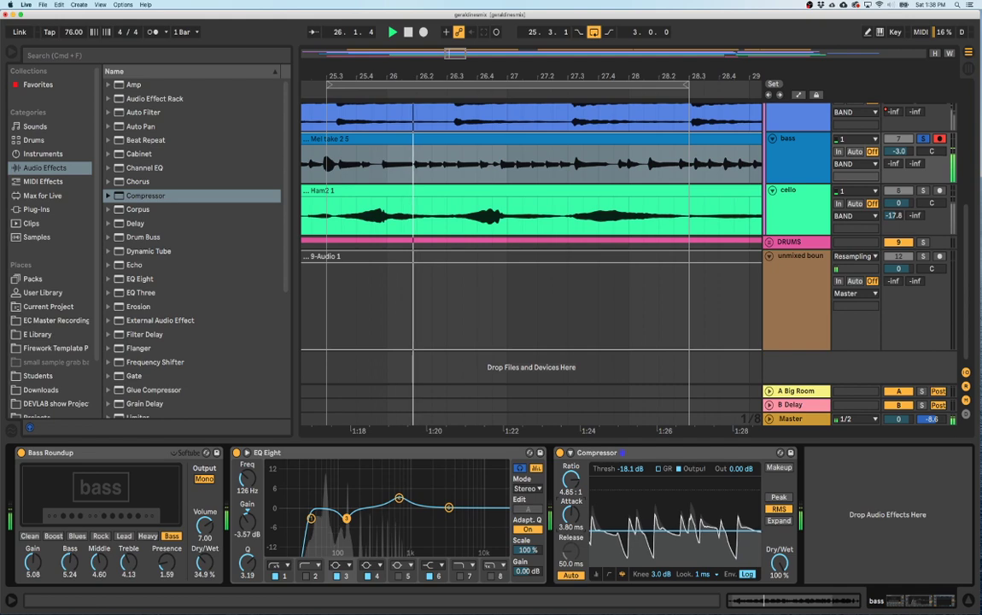
# Raise the compressor's output gain to 2.81 dB, and compare the bass sound with the EQ bypassed.
pyautogui.click(690, 470)
pyautogui.moveTo(756, 467); pyautogui.dragTo(756, 460)
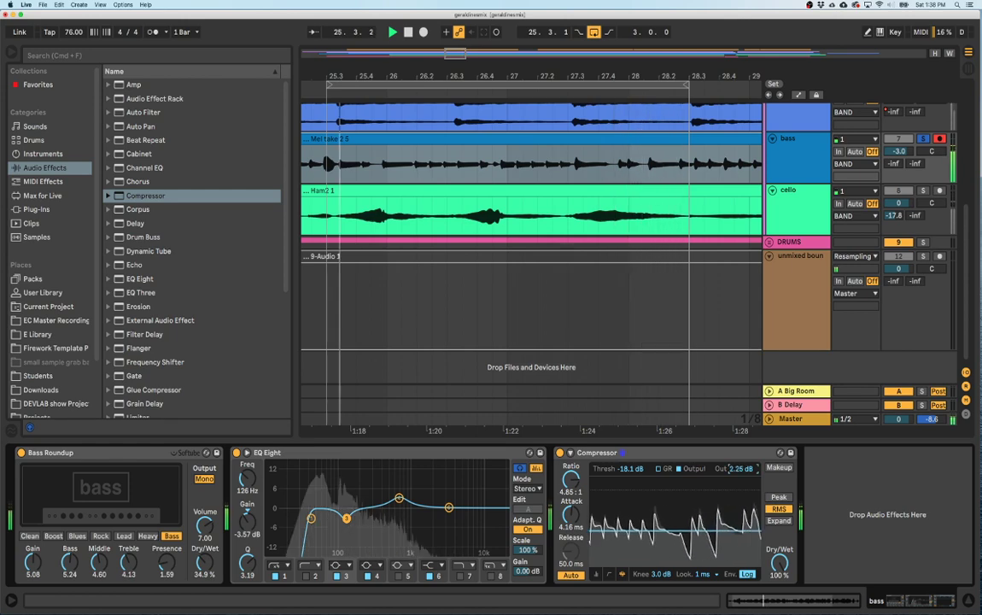
pyautogui.moveTo(742, 468); pyautogui.dragTo(742, 465)
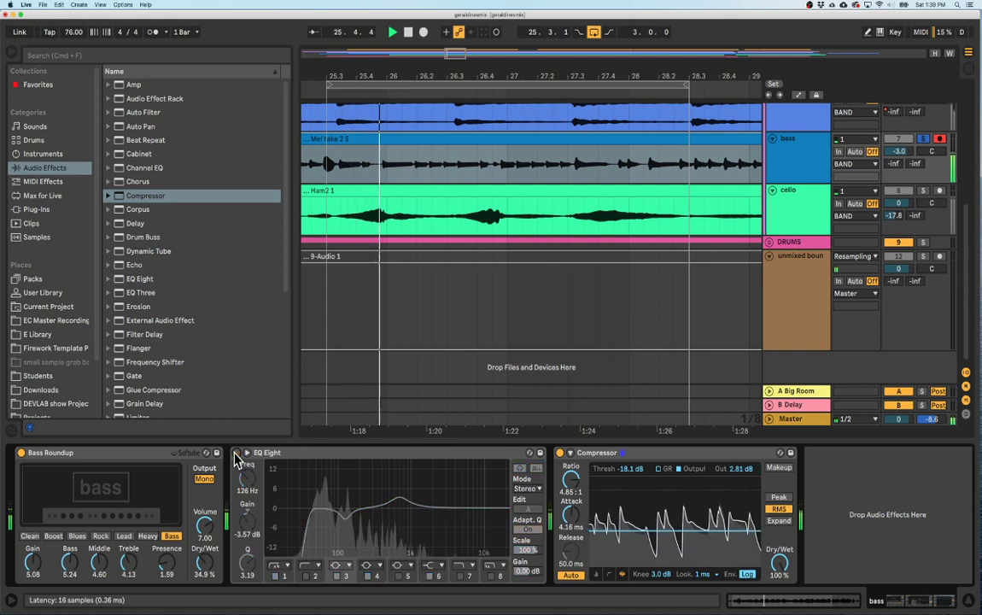
pyautogui.click(235, 453)
pyautogui.click(235, 453)
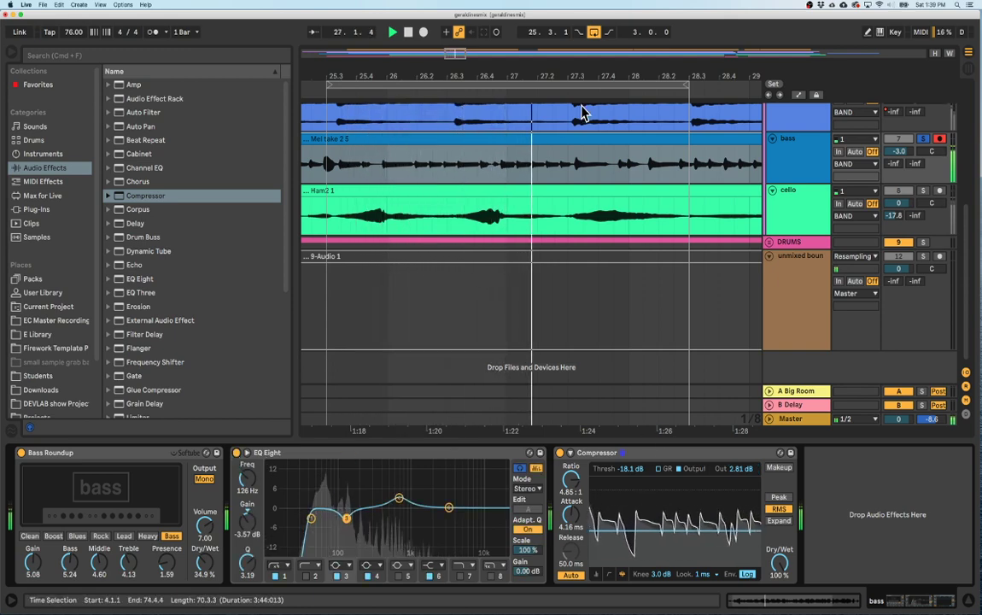
# Select the piano clip's section from 25.3.1 to 26.1.3, with playback stopped.
pyautogui.scroll(3, 892, 145)
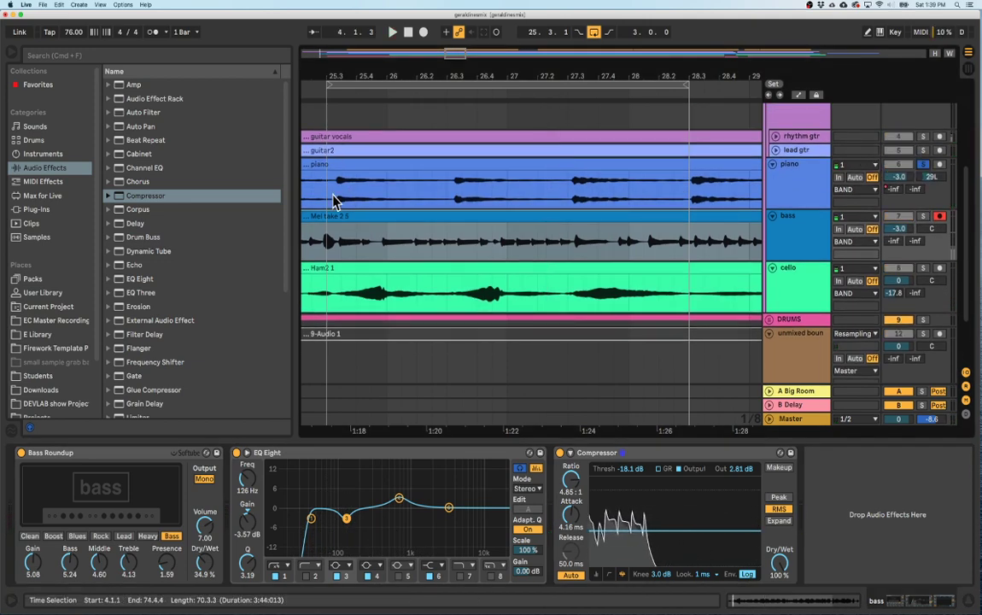
pyautogui.click(337, 197)
pyautogui.press('space')
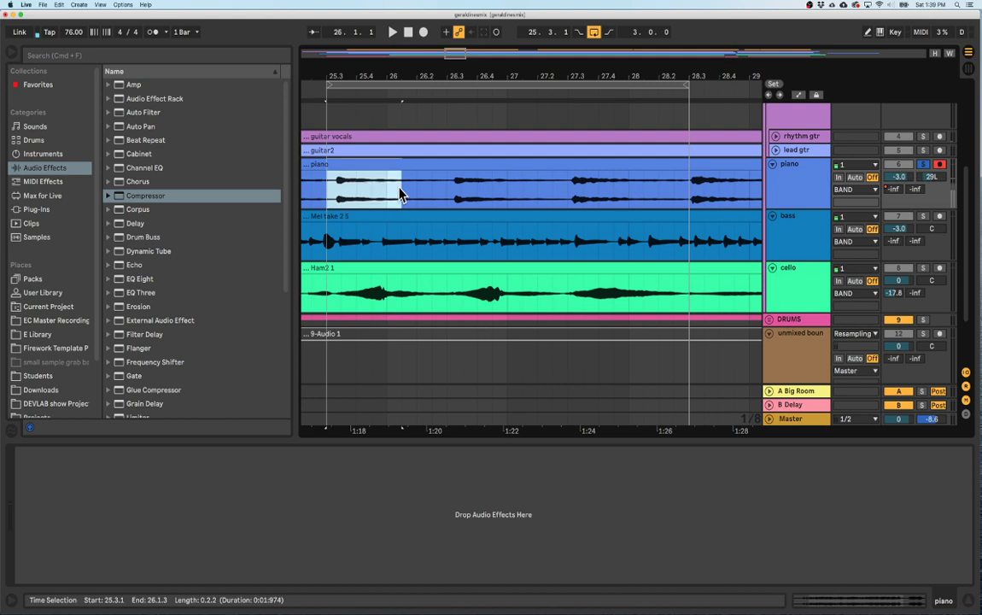
# Play the soloed piano from 25.3.1, and reset the piano track's pan to centre.
pyautogui.moveTo(368, 195); pyautogui.dragTo(410, 200)
pyautogui.scroll(3, 410, 199)
pyautogui.scroll(-2, 405, 192)
pyautogui.click(361, 229)
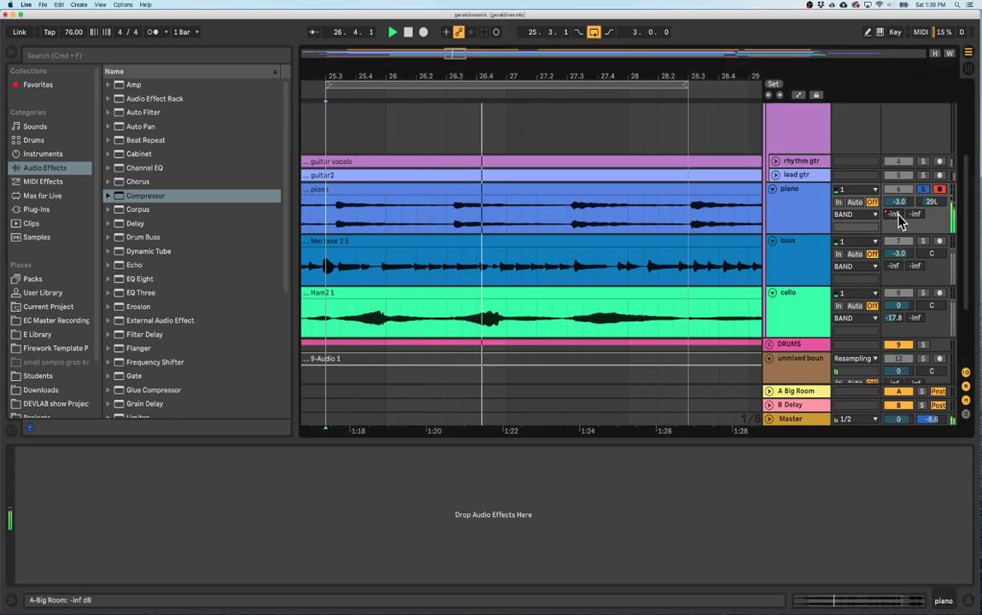
pyautogui.click(932, 203)
pyautogui.press('Delete')
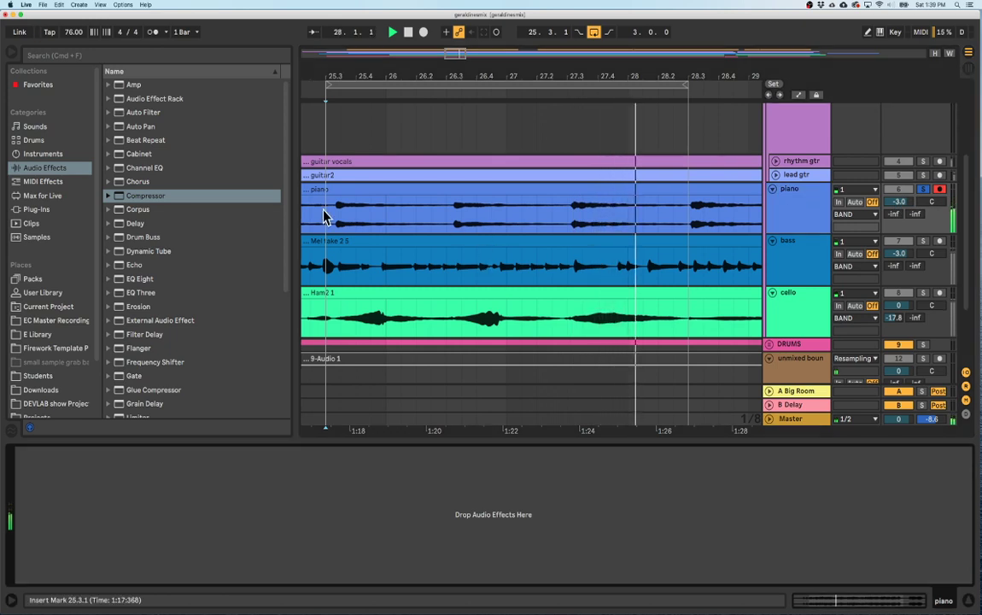
# Change the piano clip's warp mode to Complex.
pyautogui.doubleClick(400, 188)
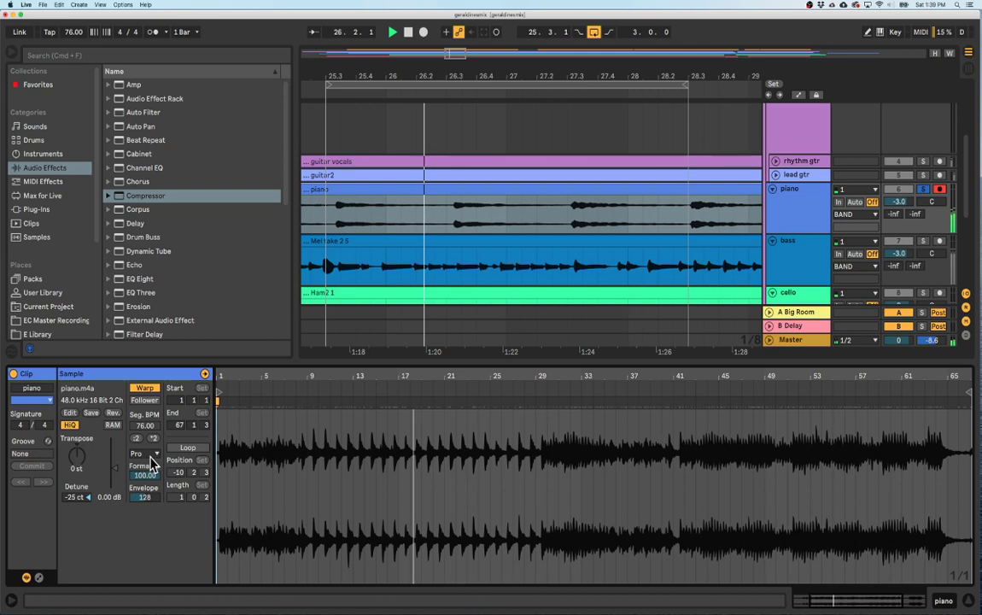
pyautogui.click(150, 453)
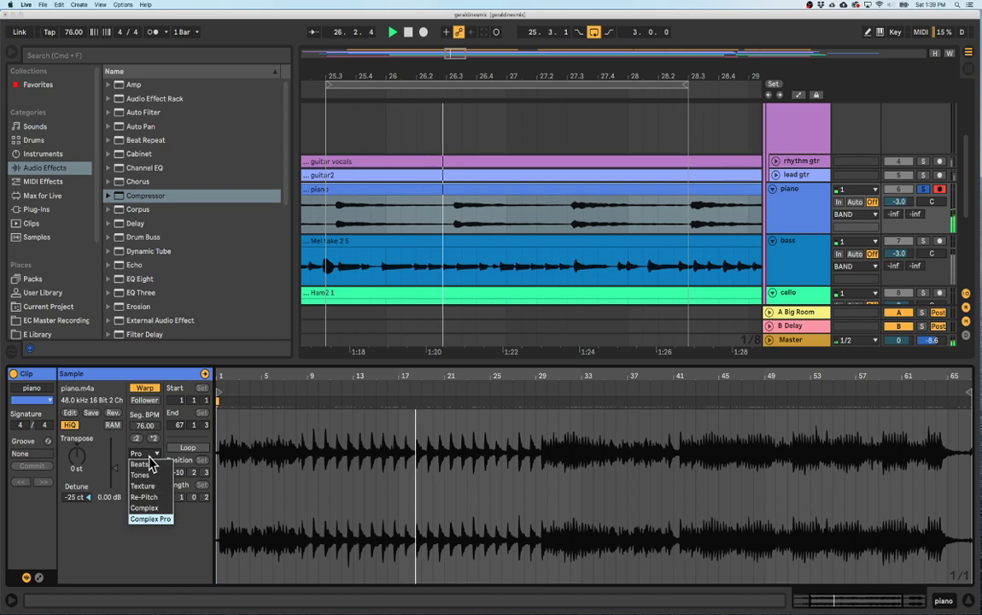
pyautogui.click(145, 510)
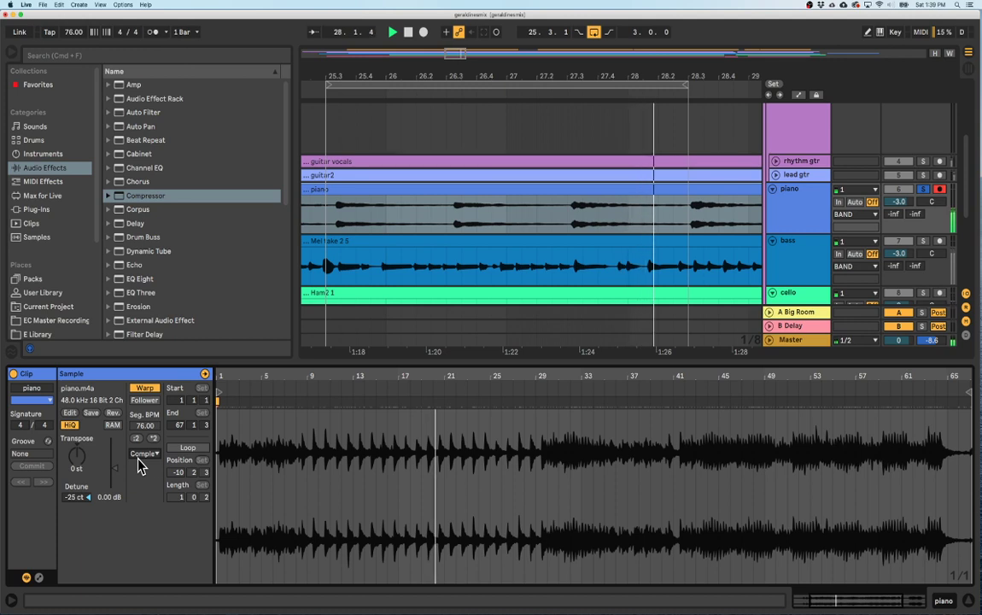
# Add an EQ Eight to the piano track and boost band 4 by 13.5 dB at 3.67 kHz during playback.
pyautogui.doubleClick(118, 281)
pyautogui.moveTo(174, 512); pyautogui.dragTo(235, 483)
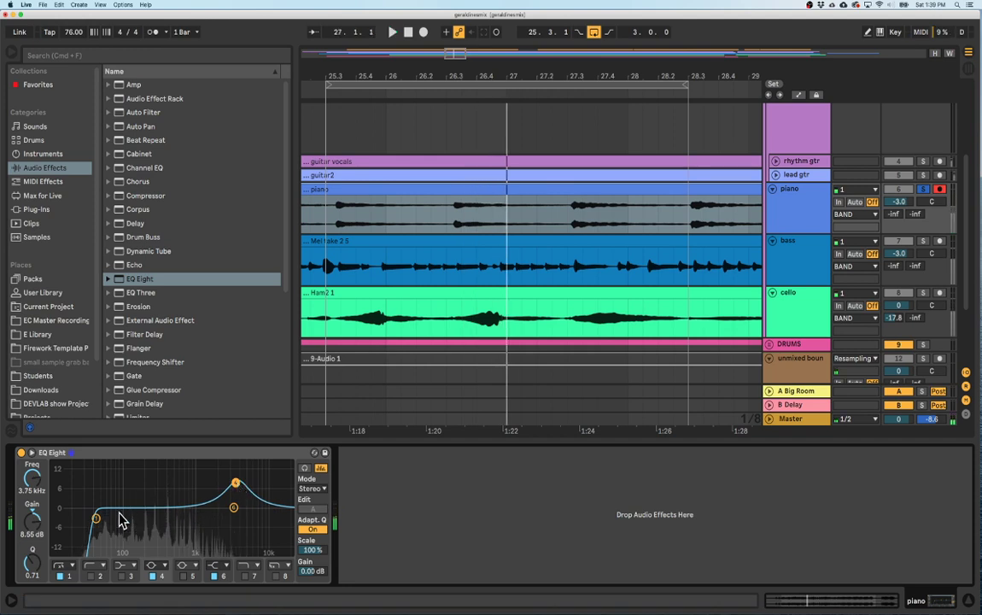
pyautogui.moveTo(237, 484); pyautogui.dragTo(237, 474)
pyautogui.press('space')
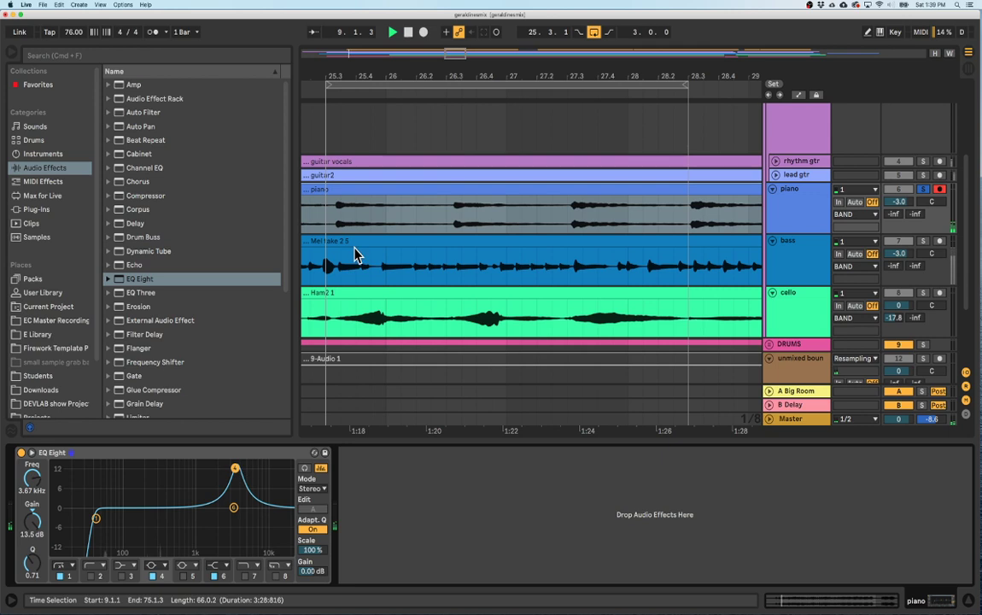
# Shorten the loop to one bar from 25.3.1, and sweep the piano EQ's band 4 to 1.04 kHz at 15 dB.
pyautogui.click(328, 272)
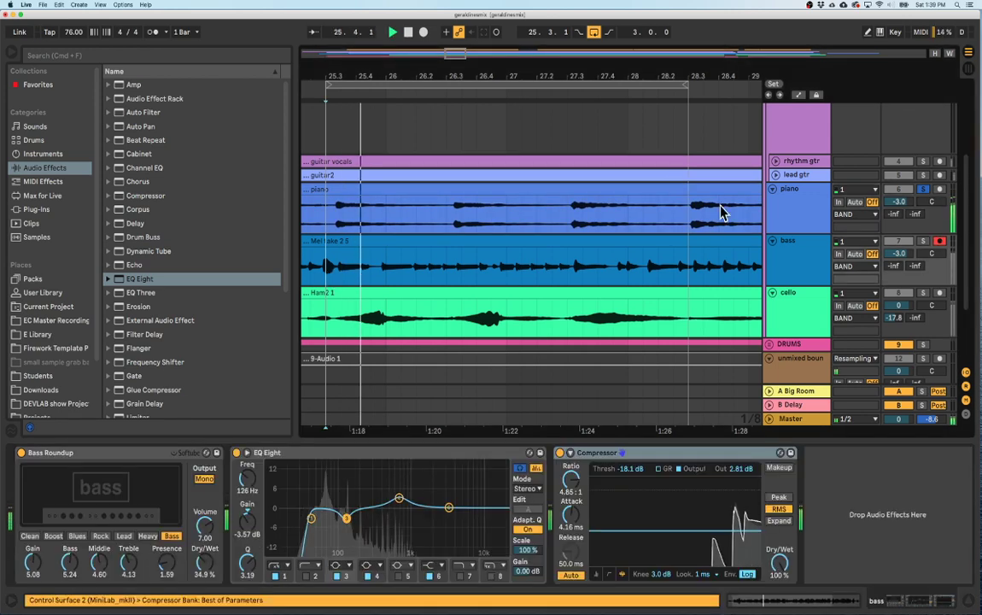
pyautogui.click(793, 215)
pyautogui.moveTo(235, 467); pyautogui.dragTo(196, 464)
pyautogui.moveTo(687, 85); pyautogui.dragTo(444, 104)
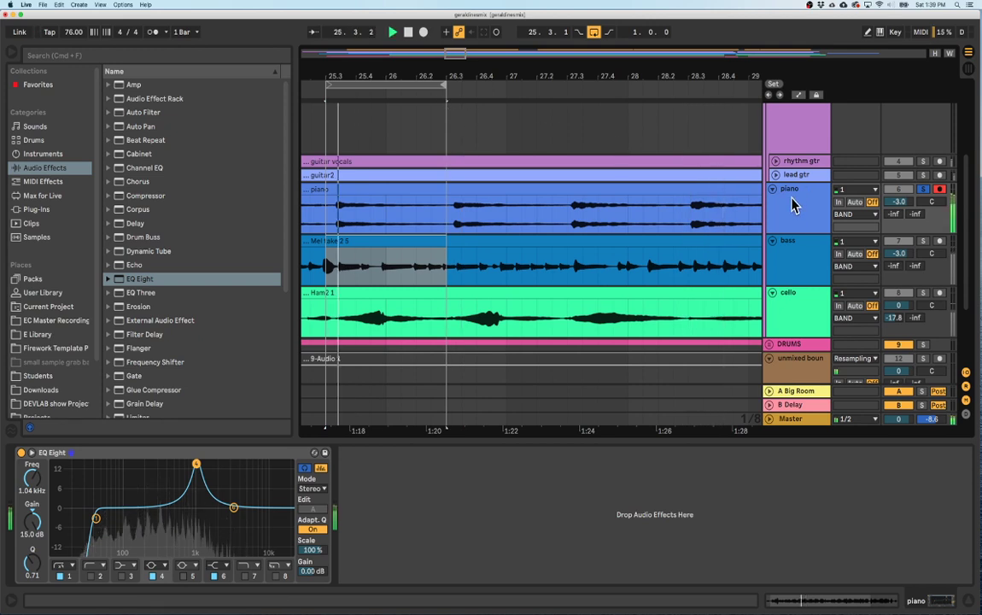
# Sweep the piano EQ's boosted band 4 through the low frequencies, flatten it, and raise the low cut on band 1 to 111 Hz.
pyautogui.moveTo(195, 463); pyautogui.dragTo(169, 464)
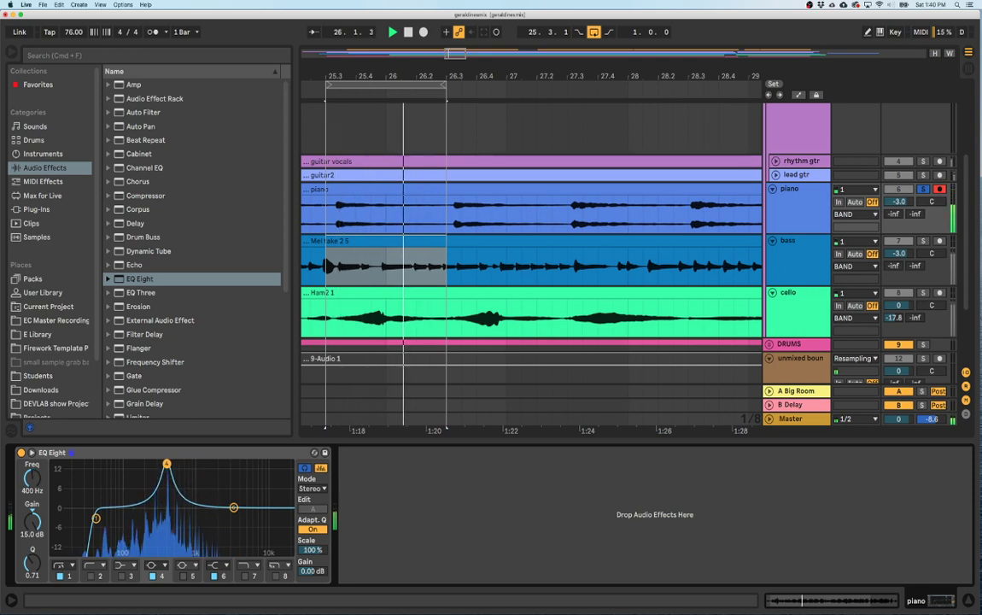
pyautogui.moveTo(151, 464); pyautogui.dragTo(129, 463)
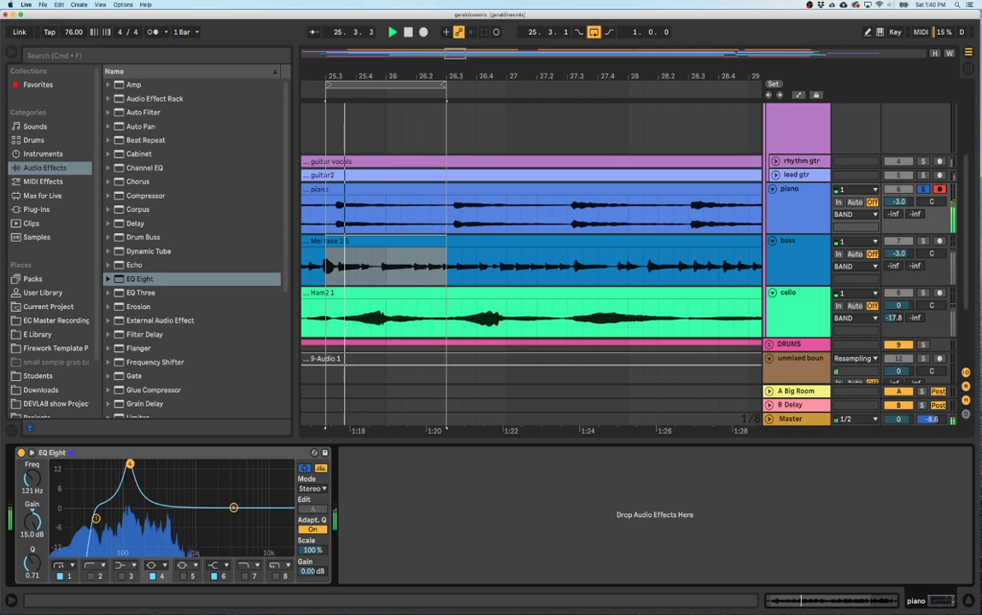
pyautogui.moveTo(128, 464)
pyautogui.mouseDown()
pyautogui.moveTo(109, 463)
pyautogui.moveTo(122, 463)
pyautogui.mouseUp()
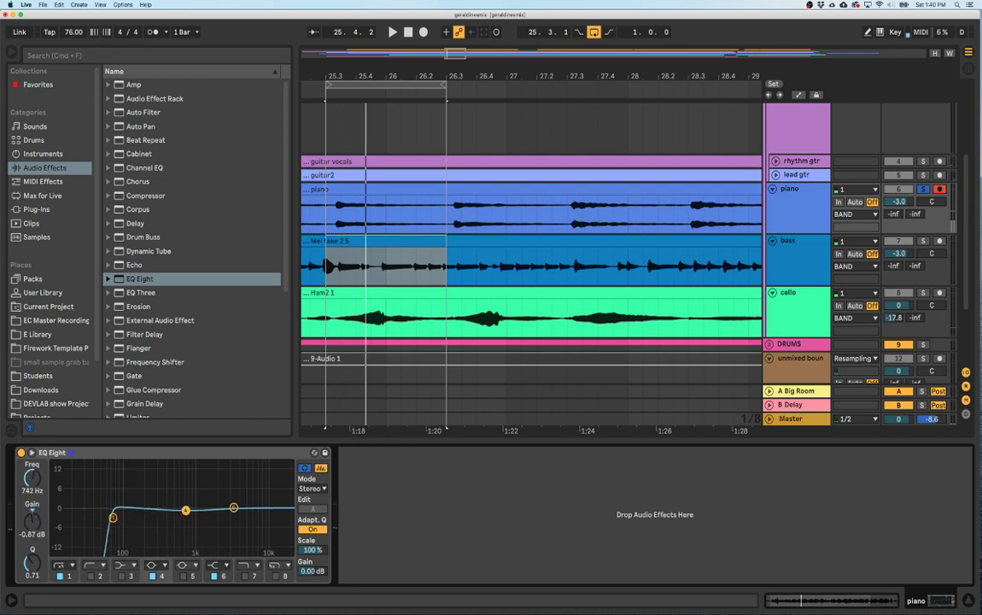
pyautogui.moveTo(114, 517)
pyautogui.mouseDown()
pyautogui.moveTo(136, 515)
pyautogui.moveTo(126, 517)
pyautogui.mouseUp()
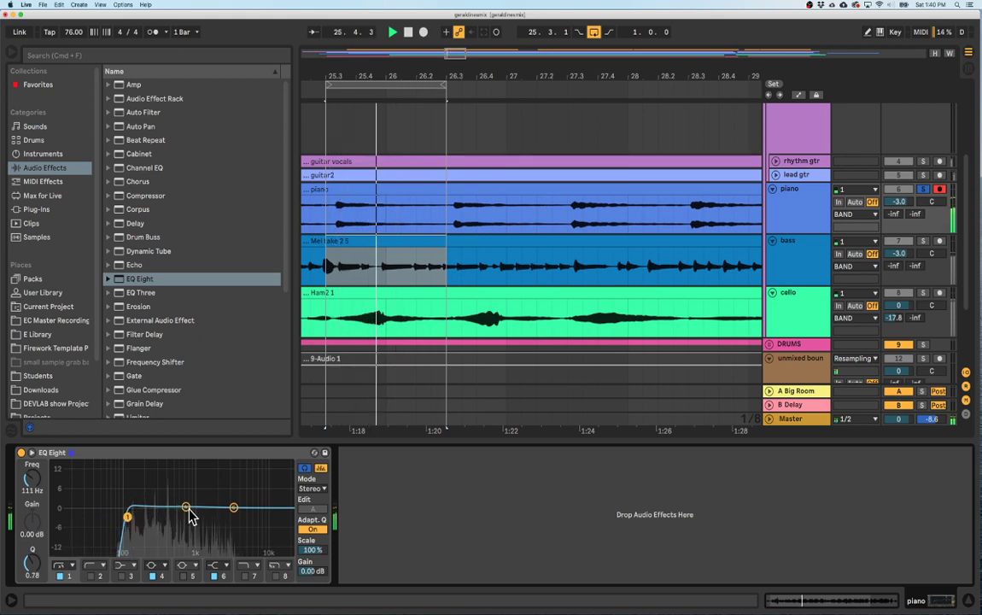
# Sweep band 4 with a 15 dB boost to 417 Hz and narrow its Q to 9.70 while listening for resonance.
pyautogui.moveTo(188, 510); pyautogui.dragTo(169, 466)
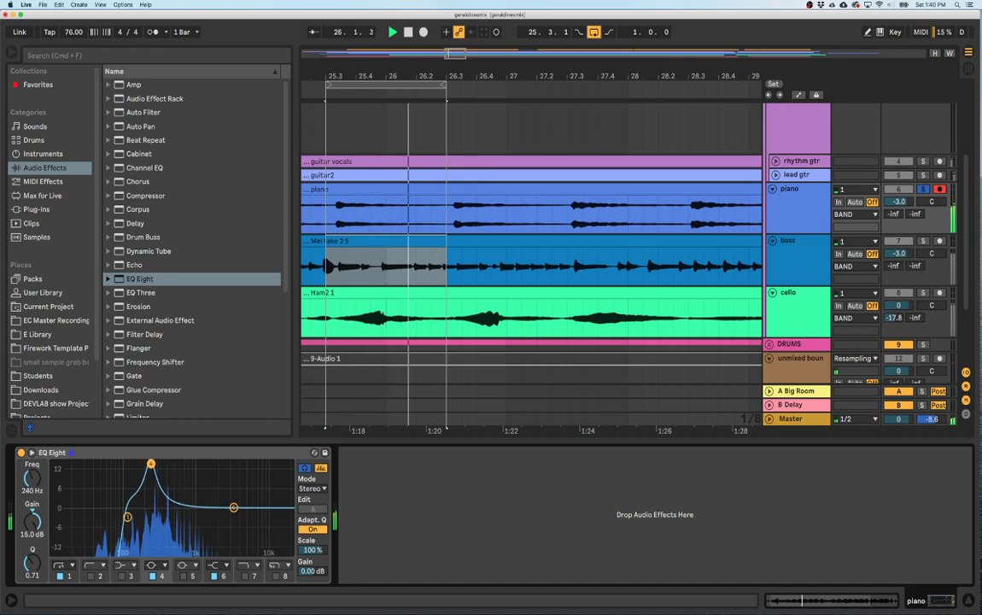
pyautogui.moveTo(148, 464); pyautogui.dragTo(164, 463)
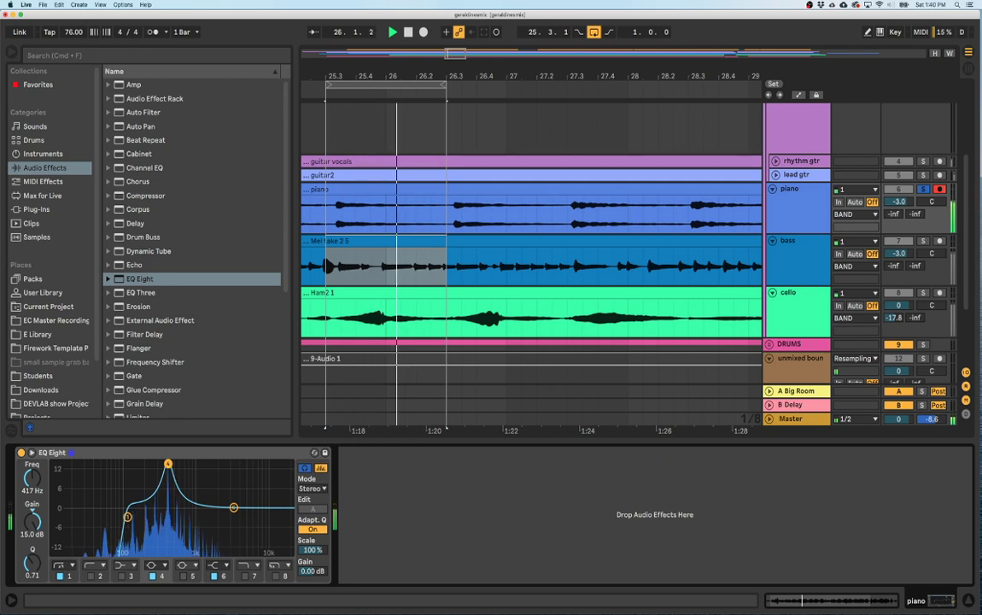
pyautogui.moveTo(29, 572); pyautogui.dragTo(29, 559)
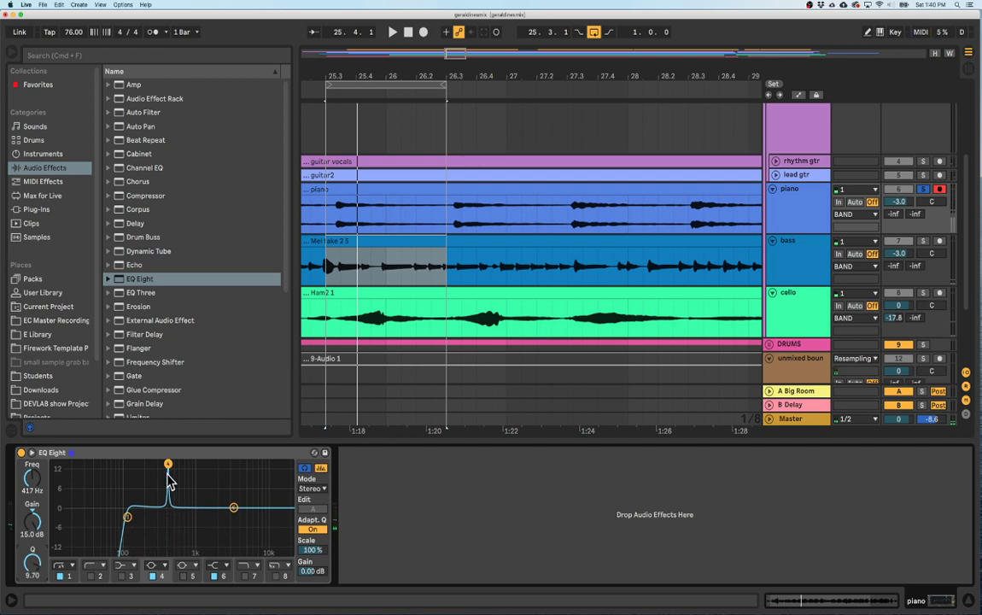
pyautogui.press('space')
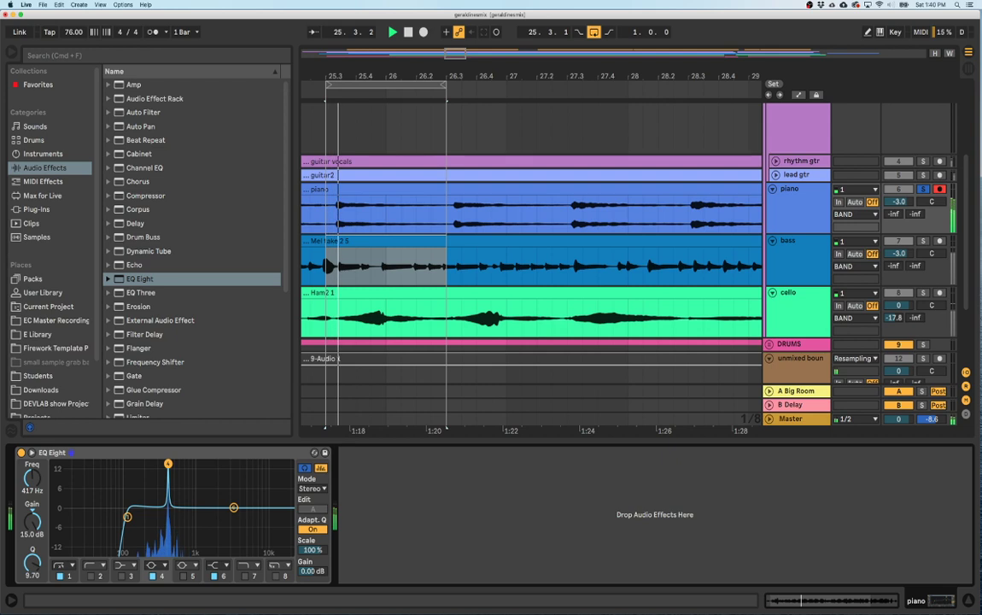
# Cut the 417 Hz band by 10.5 dB with a Q of 15.9, and compare the piano with the EQ bypassed.
pyautogui.moveTo(32, 521); pyautogui.dragTo(32, 546)
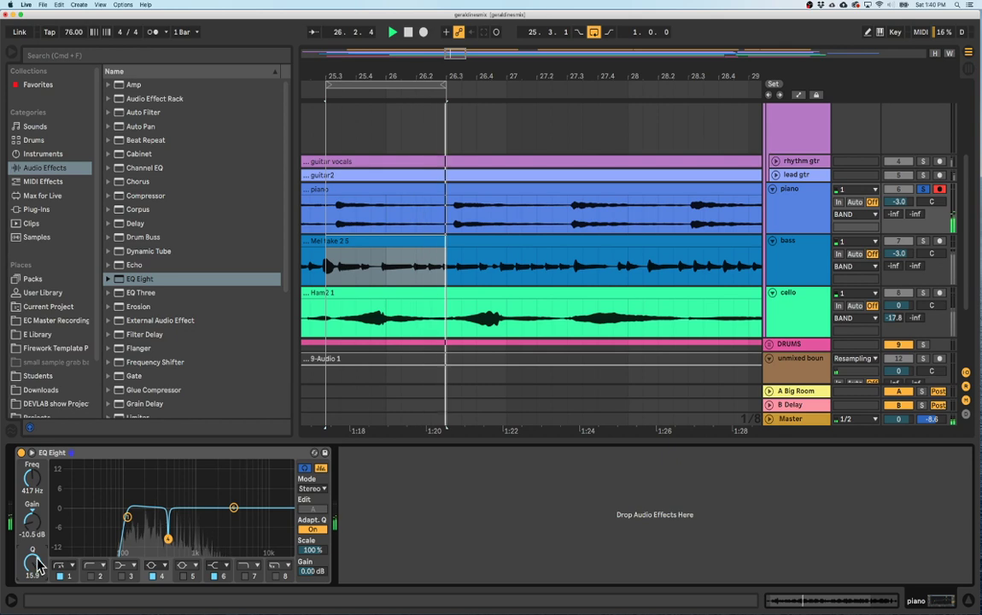
pyautogui.click(21, 452)
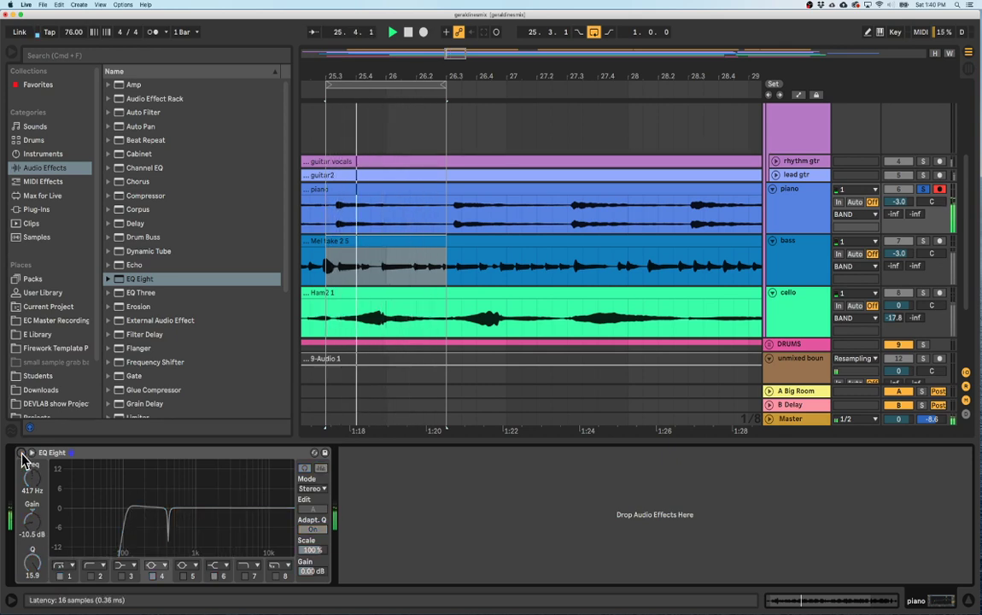
pyautogui.click(22, 452)
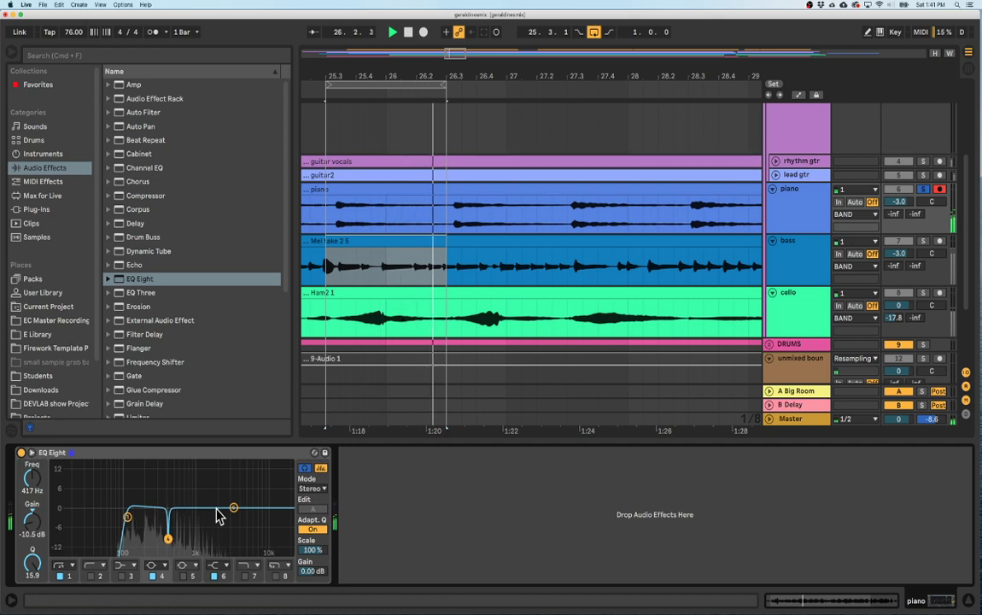
# Enable EQ band 5, sweep it with a 15 dB boost, and settle it at 220 Hz with a gain of -0.87 dB.
pyautogui.click(184, 576)
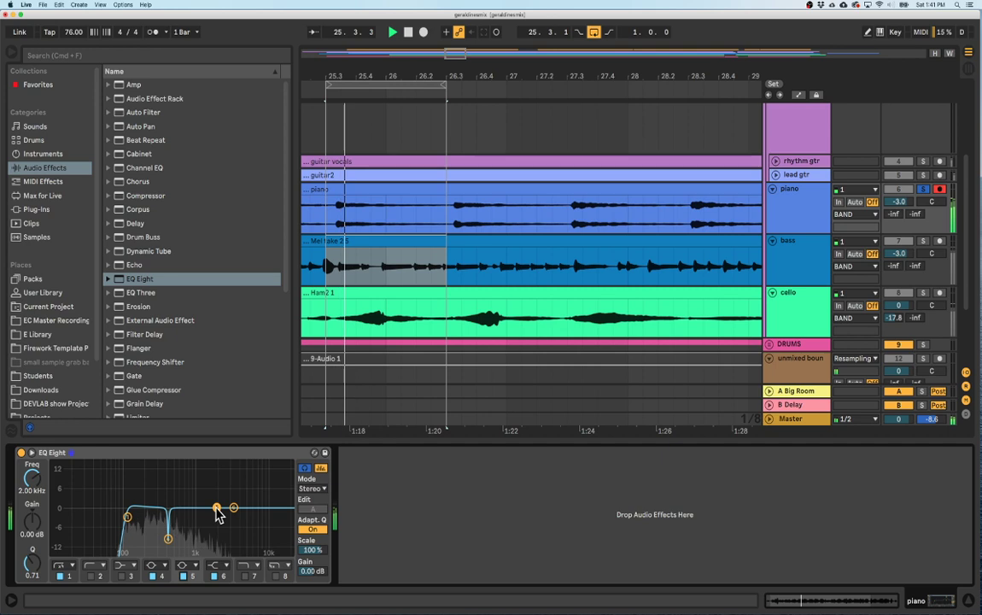
pyautogui.moveTo(211, 487); pyautogui.dragTo(149, 469)
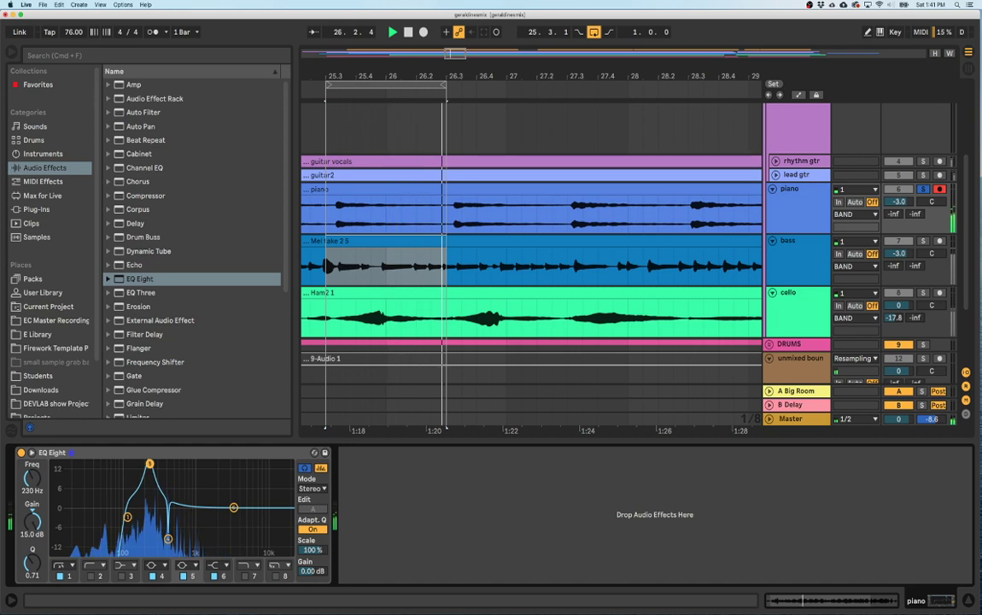
pyautogui.moveTo(149, 464); pyautogui.dragTo(148, 509)
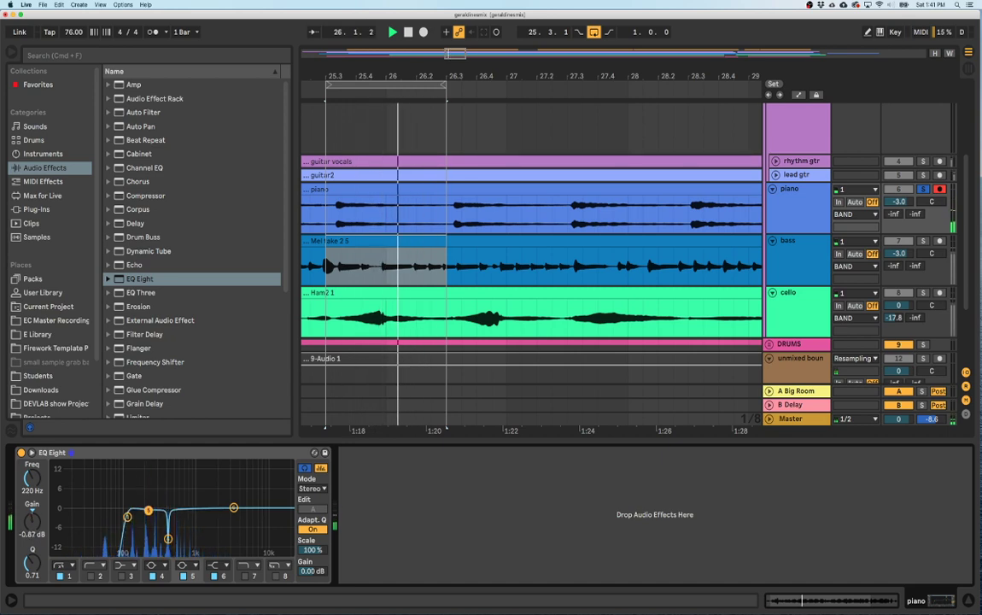
# Change EQ band 6 from a high shelf to a bell with a 1.43 dB boost at 2.84 kHz, and stop playback.
pyautogui.moveTo(232, 510); pyautogui.dragTo(233, 503)
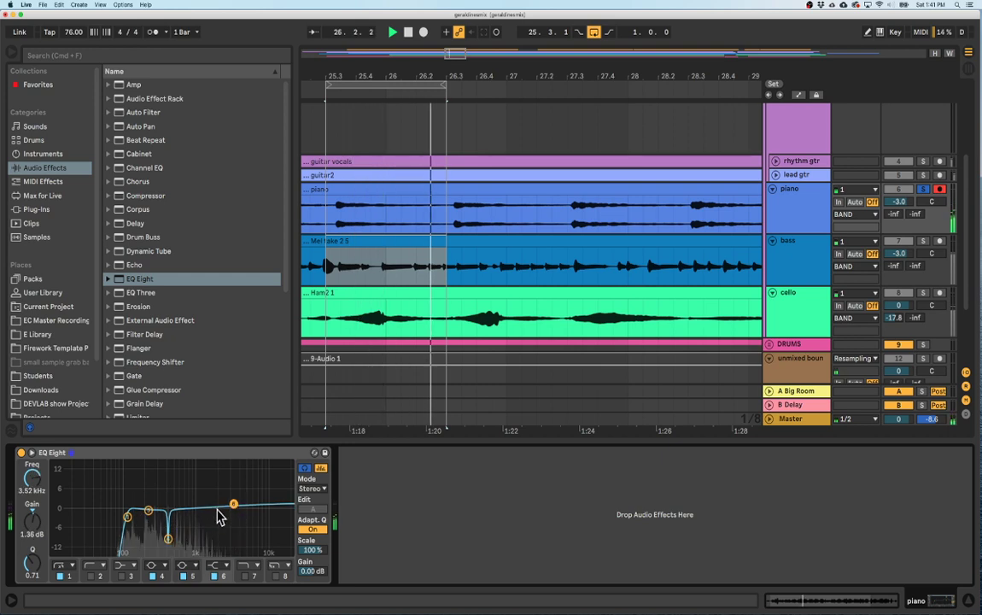
pyautogui.moveTo(233, 503); pyautogui.dragTo(261, 508)
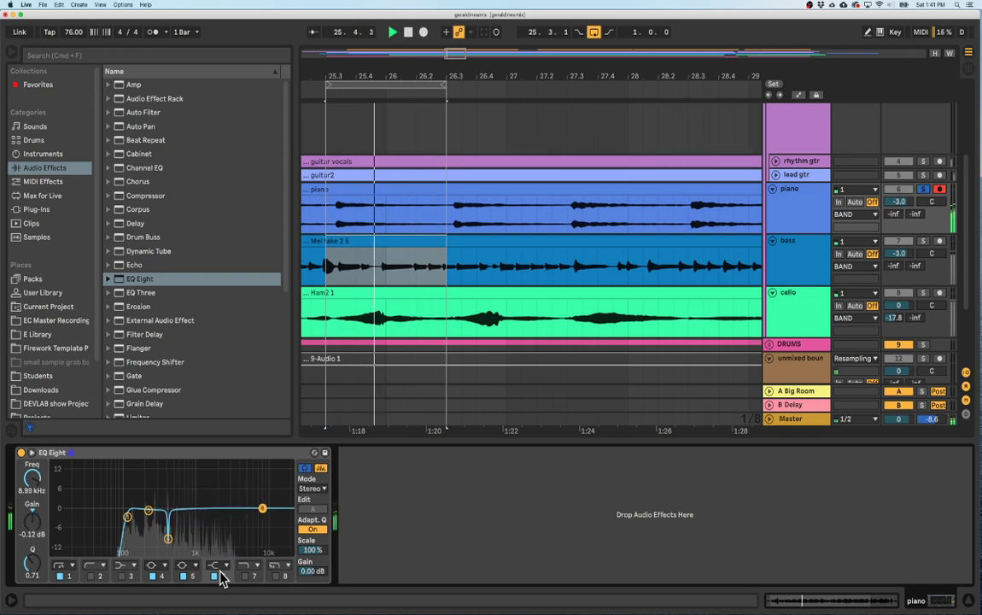
pyautogui.click(218, 564)
pyautogui.click(224, 512)
pyautogui.moveTo(261, 512); pyautogui.dragTo(222, 496)
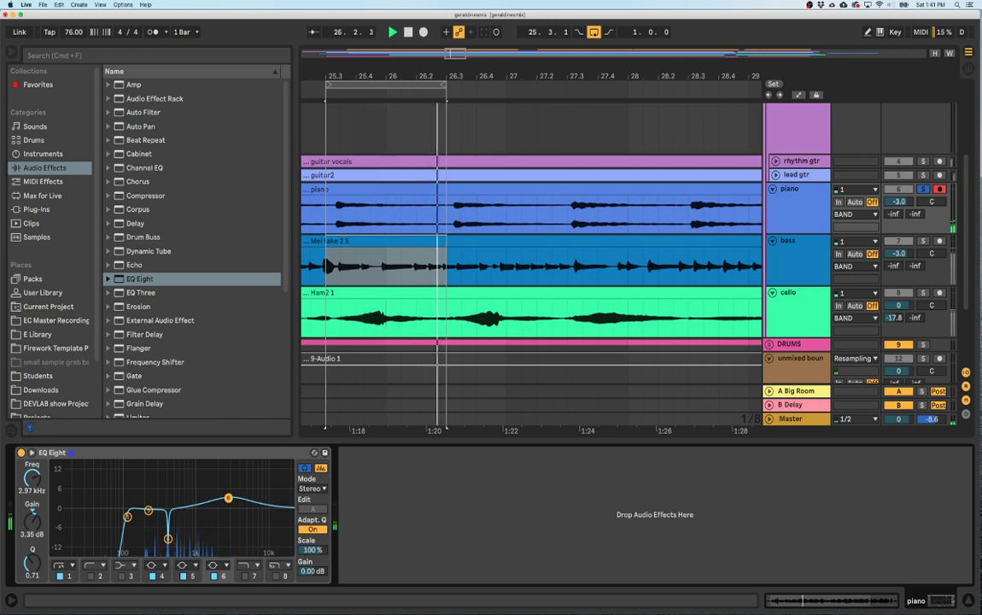
pyautogui.moveTo(33, 522); pyautogui.dragTo(34, 531)
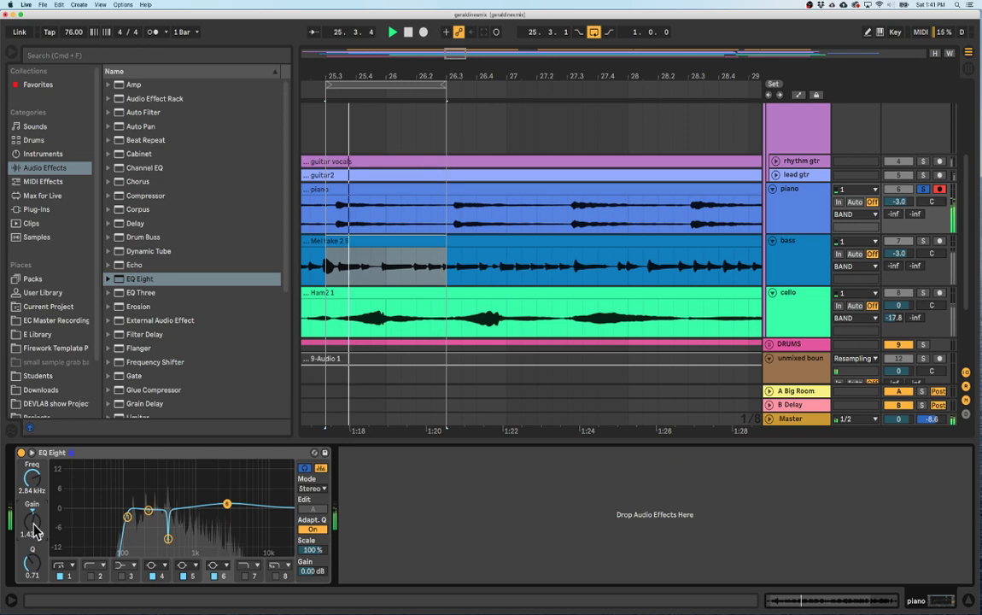
pyautogui.press('space')
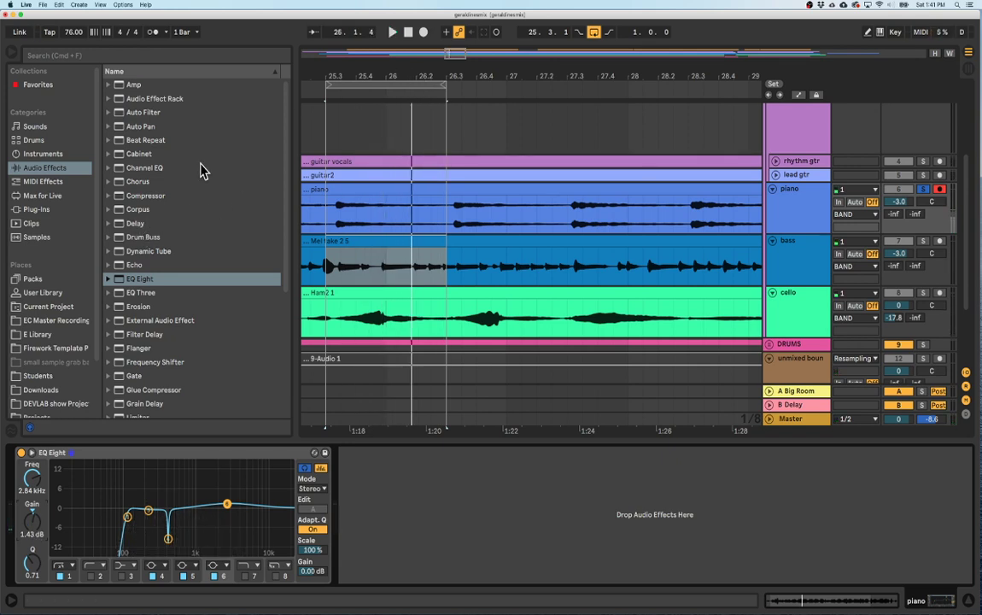
# Look over the wider arrangement around the piano, bass and guitar clips, and place the insert marker at 25.3.1 on the piano track.
pyautogui.moveTo(401, 73)
pyautogui.mouseDown()
pyautogui.moveTo(400, 60)
pyautogui.moveTo(400, 74)
pyautogui.mouseUp()
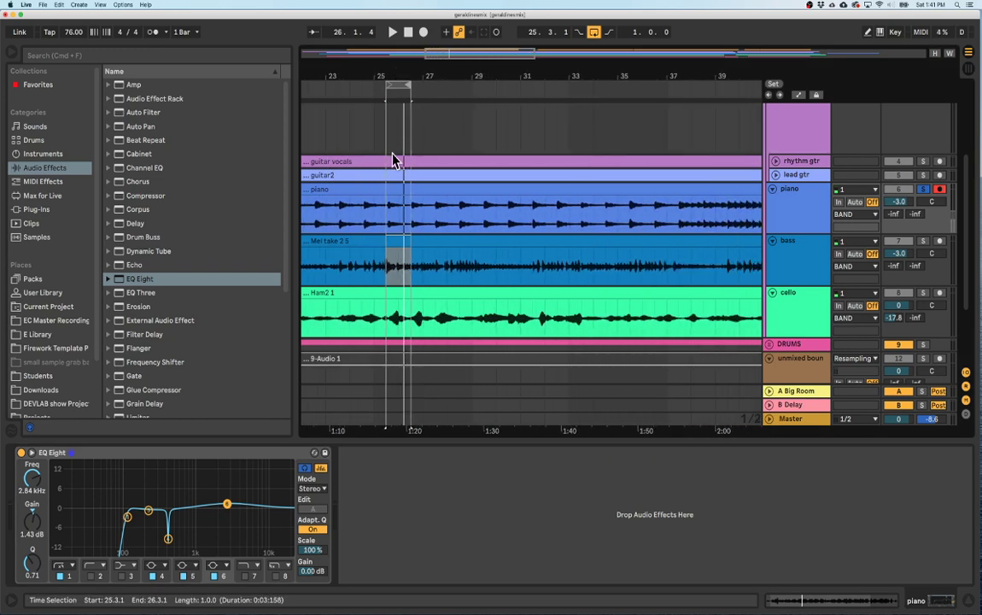
pyautogui.click(357, 249)
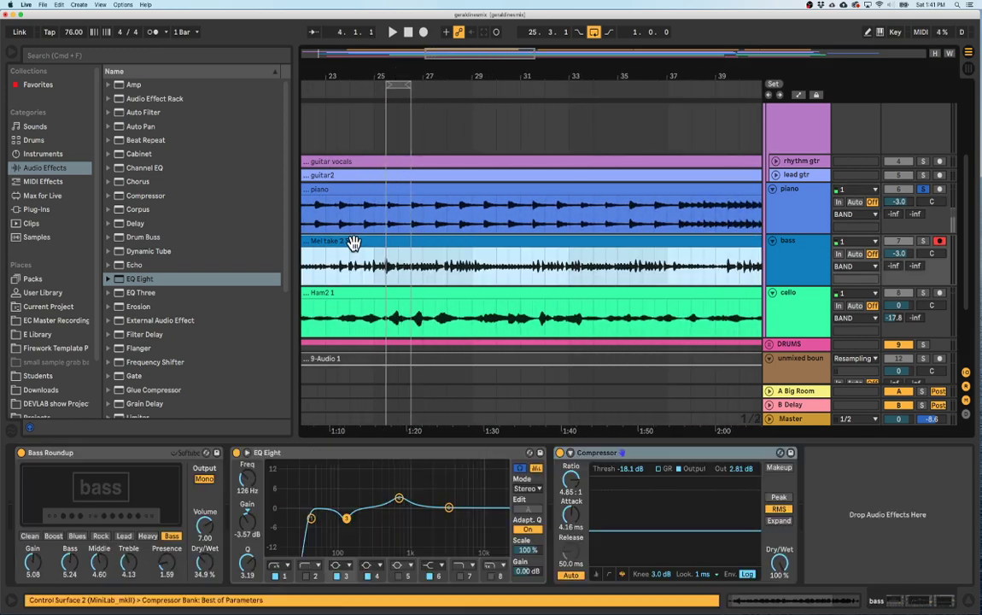
pyautogui.click(393, 186)
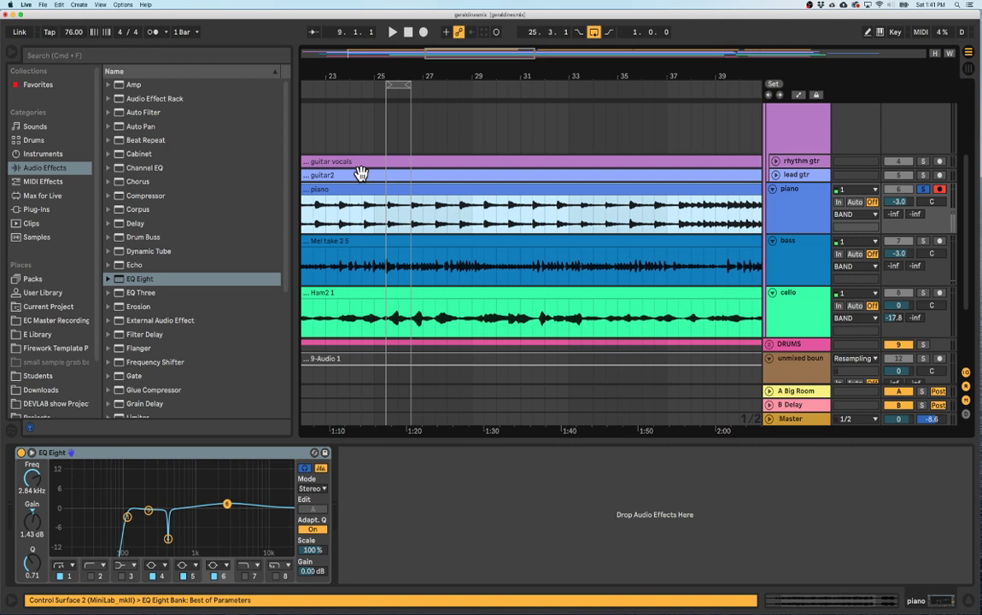
pyautogui.click(364, 162)
pyautogui.click(396, 186)
pyautogui.scroll(3, 806, 199)
pyautogui.scroll(1, 806, 199)
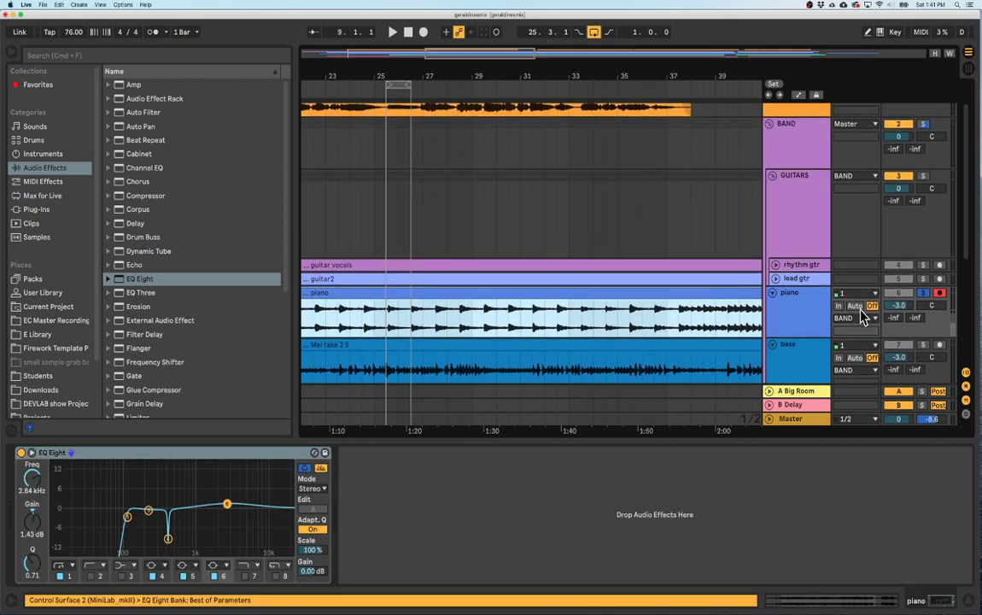
pyautogui.scroll(1, 467, 256)
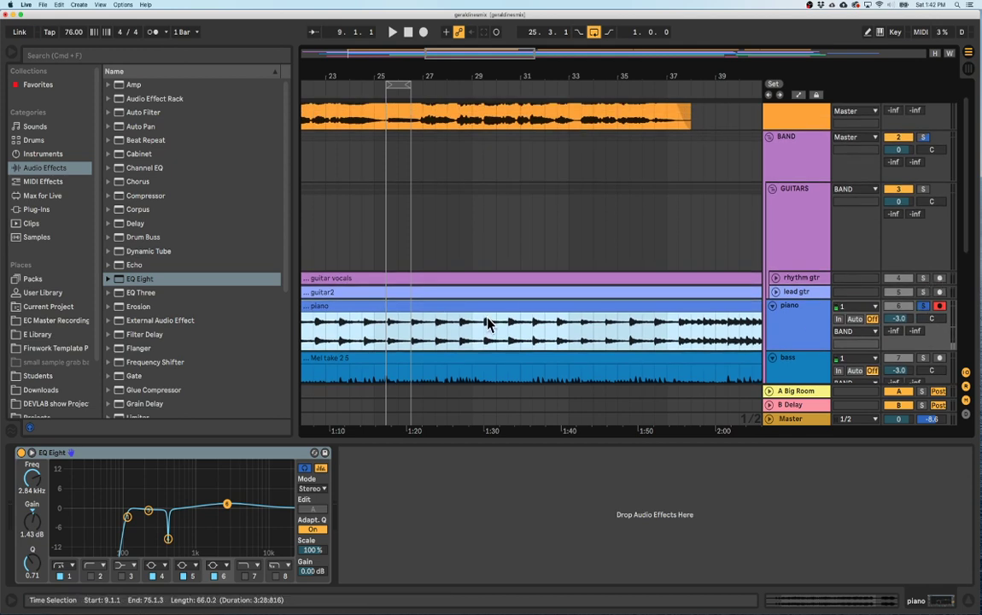
pyautogui.click(387, 329)
pyautogui.hscroll(-10, 355, 302)
pyautogui.hscroll(10, 356, 303)
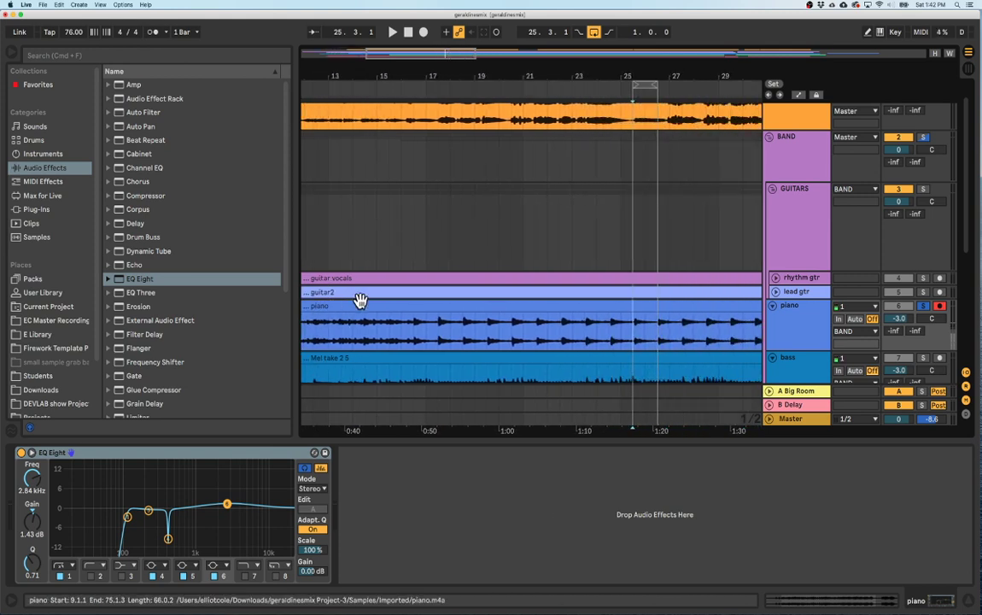
pyautogui.hscroll(-4, 367, 303)
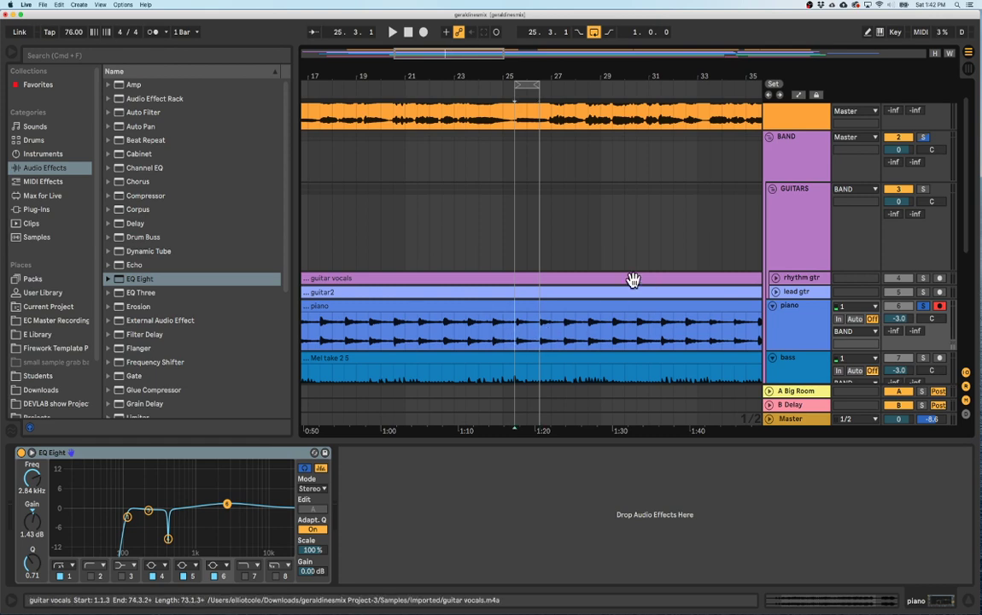
# Solo the rhythm guitar in place of the piano, start playback, and unfold the rhythm and lead guitar tracks.
pyautogui.click(802, 220)
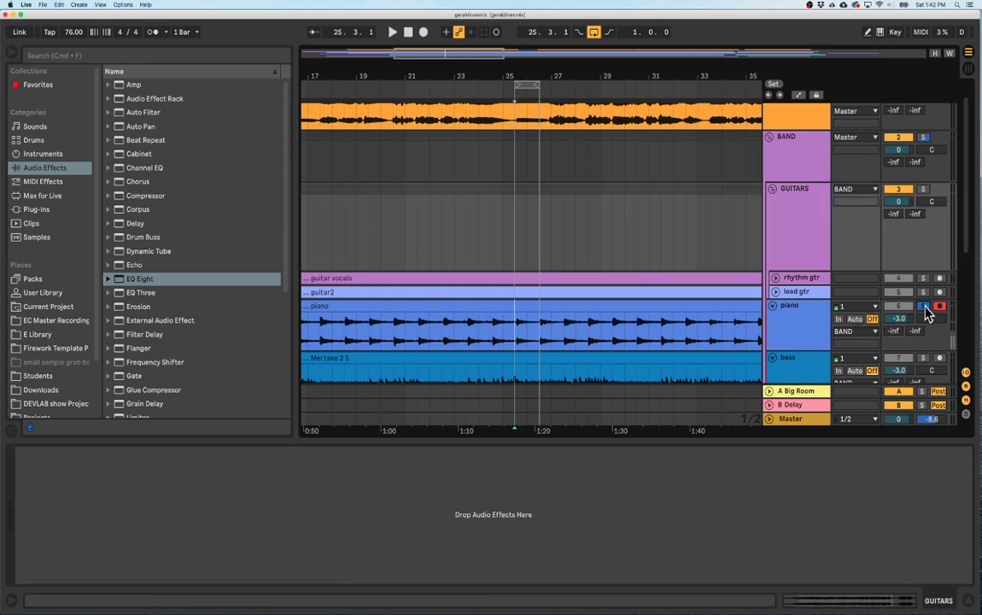
pyautogui.click(922, 277)
pyautogui.press('space')
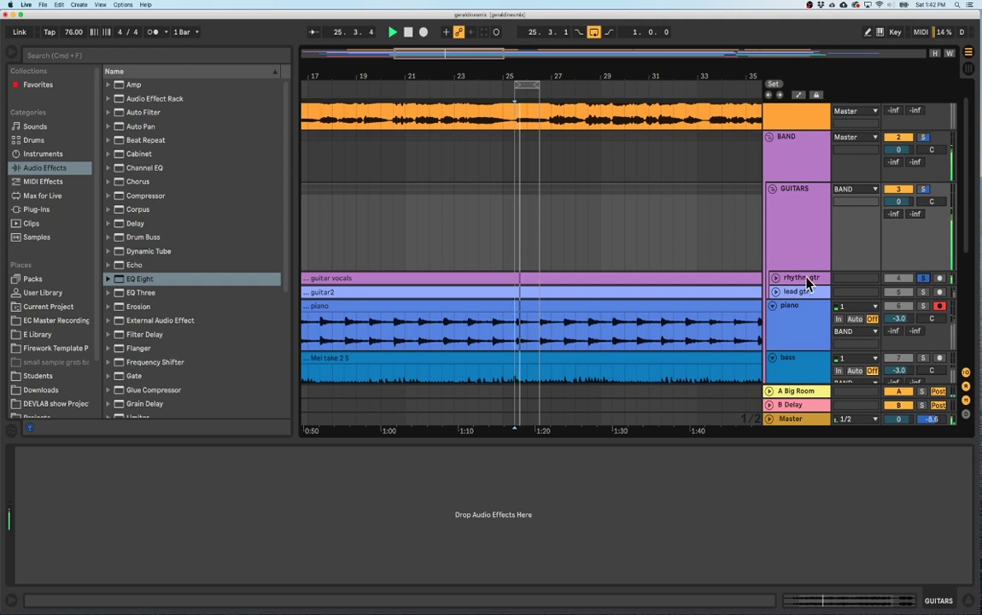
pyautogui.click(776, 278)
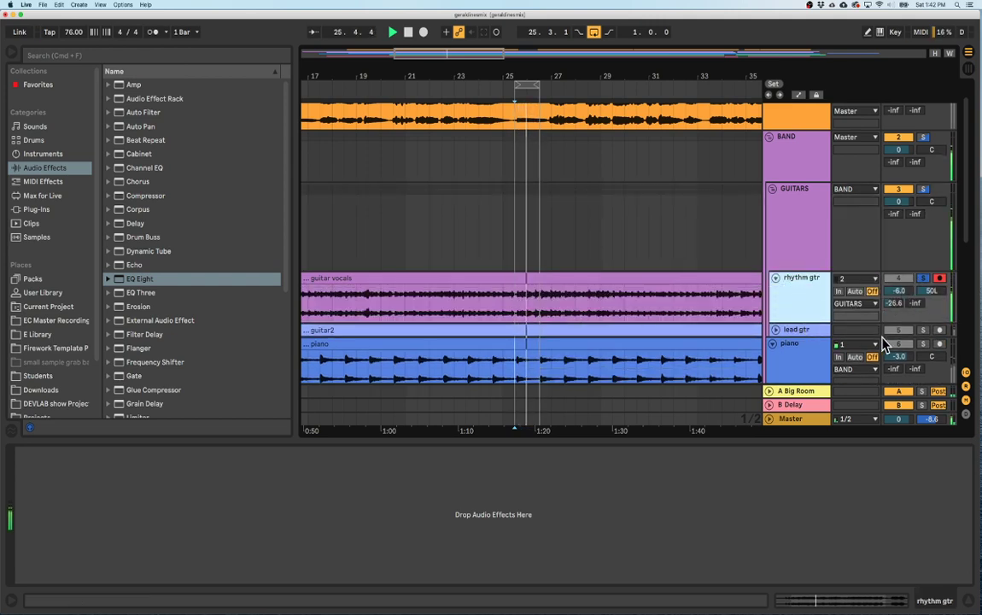
pyautogui.moveTo(822, 335); pyautogui.dragTo(822, 376)
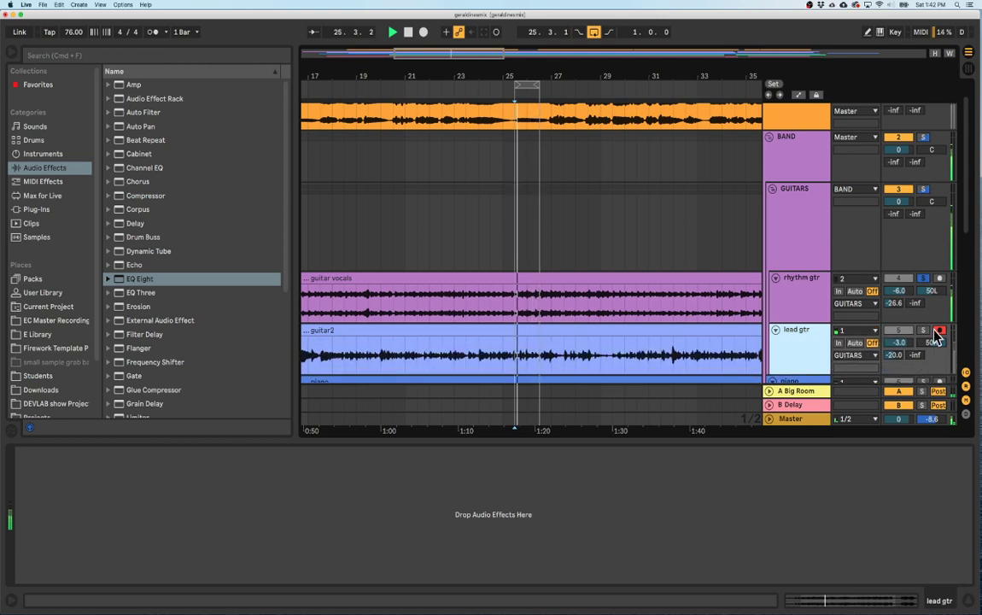
pyautogui.scroll(-3, 554, 331)
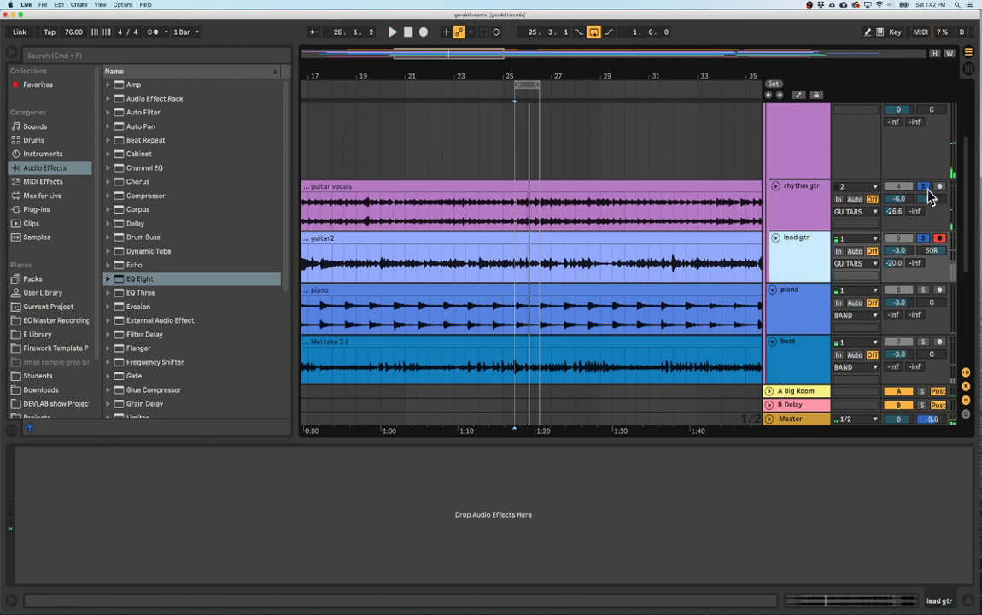
# Solo only the lead guitar during playback and narrow its panning to 3R.
pyautogui.click(922, 186)
pyautogui.click(922, 238)
pyautogui.click(923, 238)
pyautogui.click(795, 256)
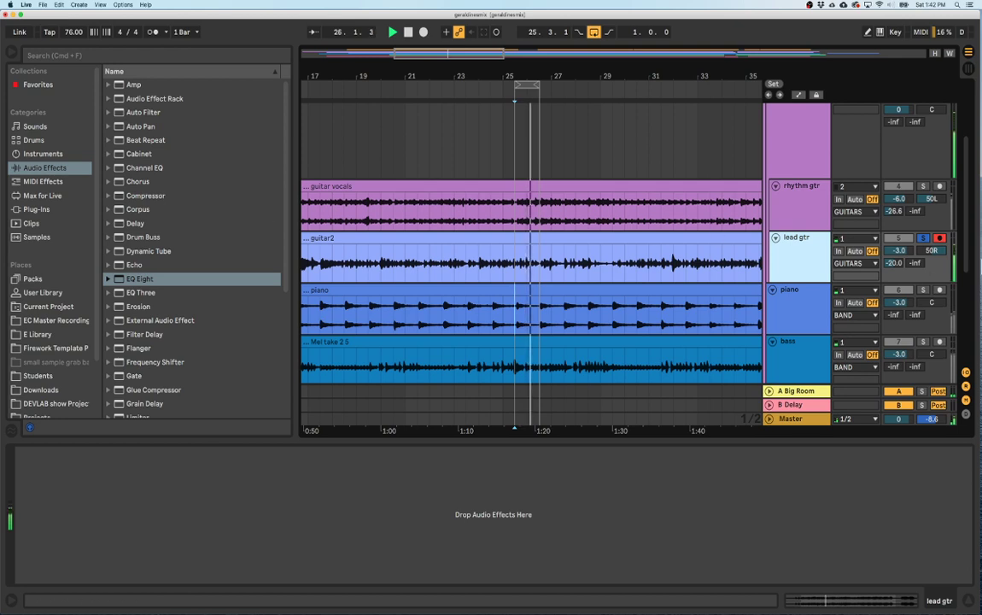
pyautogui.moveTo(937, 254); pyautogui.dragTo(937, 291)
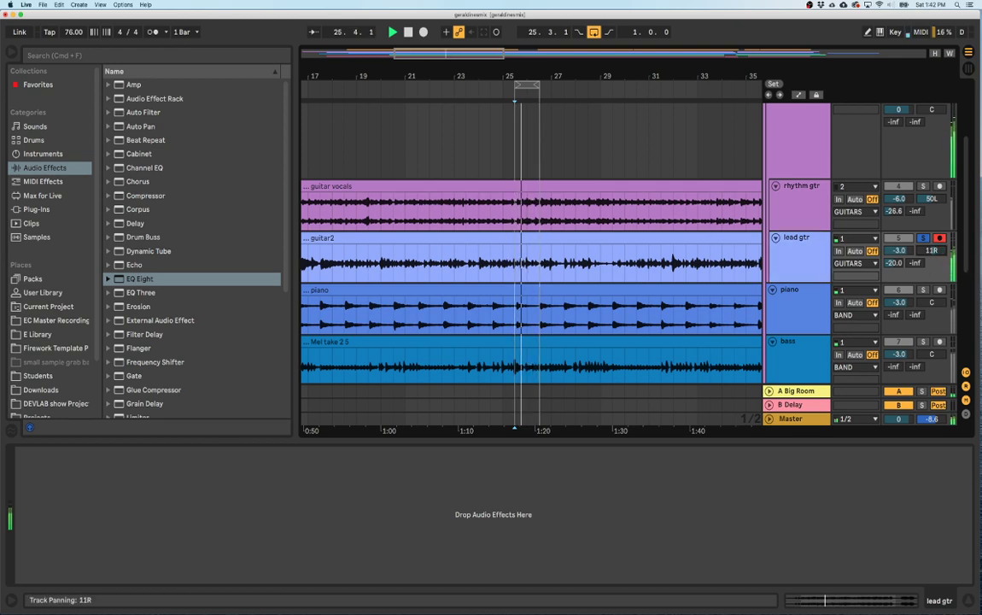
pyautogui.moveTo(930, 250); pyautogui.dragTo(931, 256)
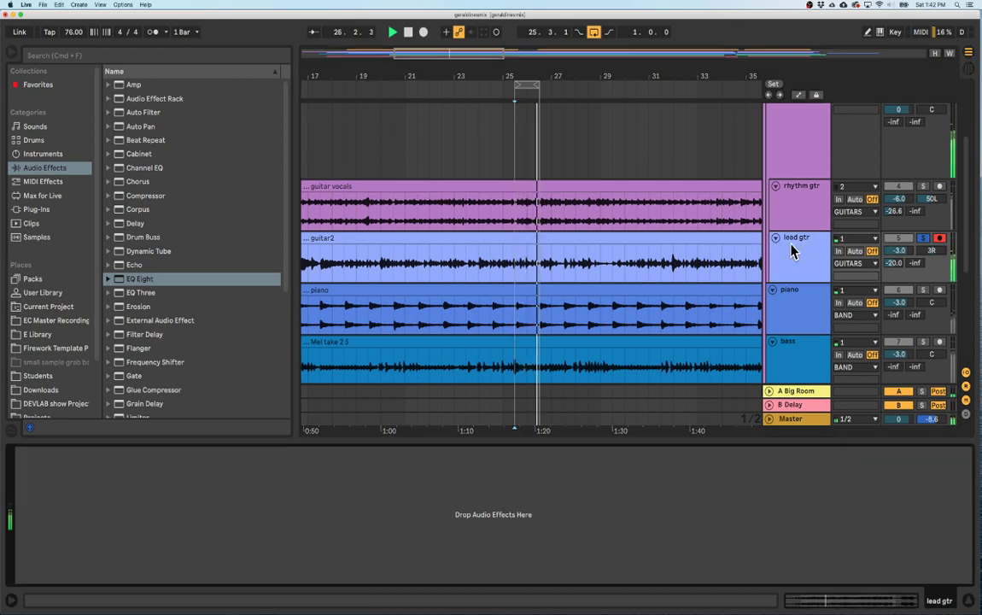
# Add EQ Eight to the lead guitar with a low cut at 225 Hz, and sweep band 4 with a boost of up to 13.8 dB.
pyautogui.click(120, 281)
pyautogui.doubleClick(120, 281)
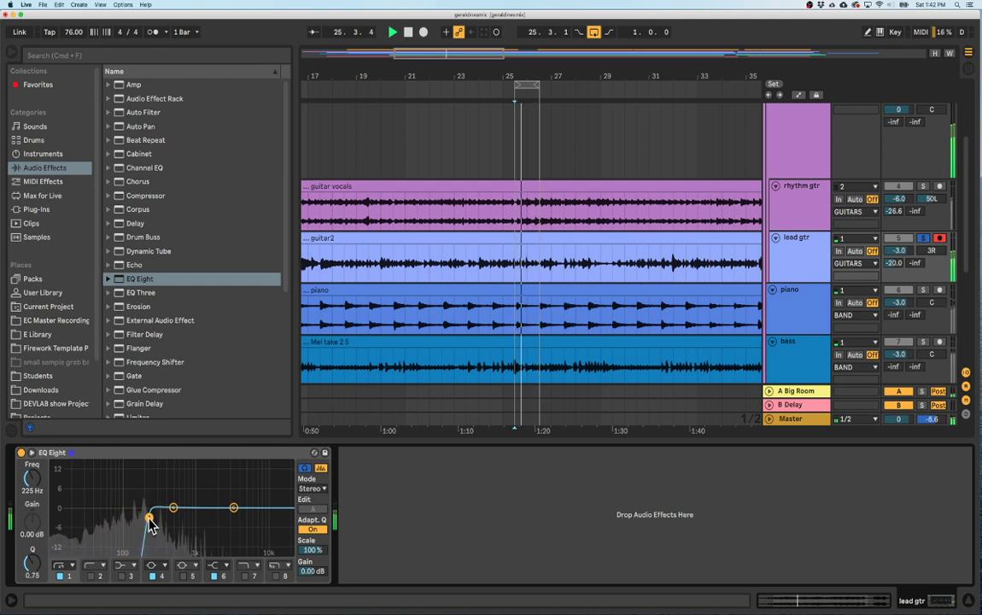
pyautogui.moveTo(165, 507); pyautogui.dragTo(166, 497)
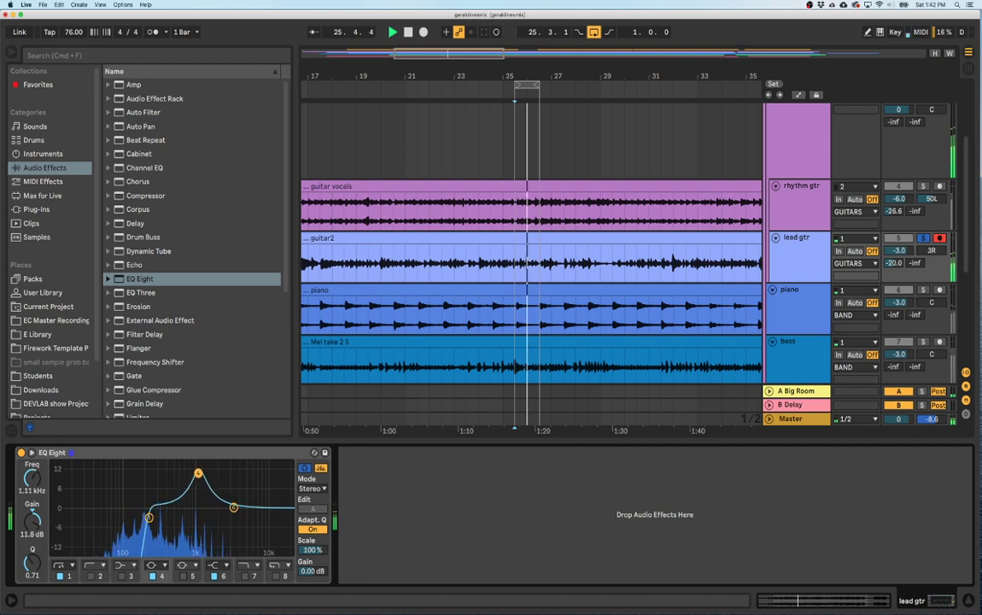
pyautogui.moveTo(202, 473); pyautogui.dragTo(175, 471)
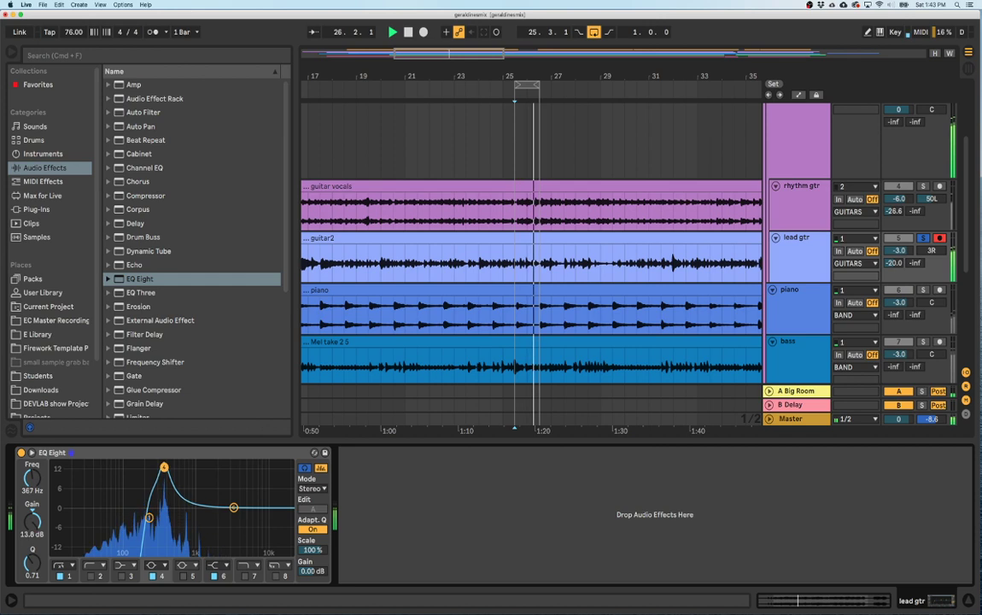
pyautogui.moveTo(163, 483); pyautogui.dragTo(164, 508)
# Raise the lead guitar's EQ band 1 low cut to 375 Hz and change it to the gentler slope.
pyautogui.click(149, 516)
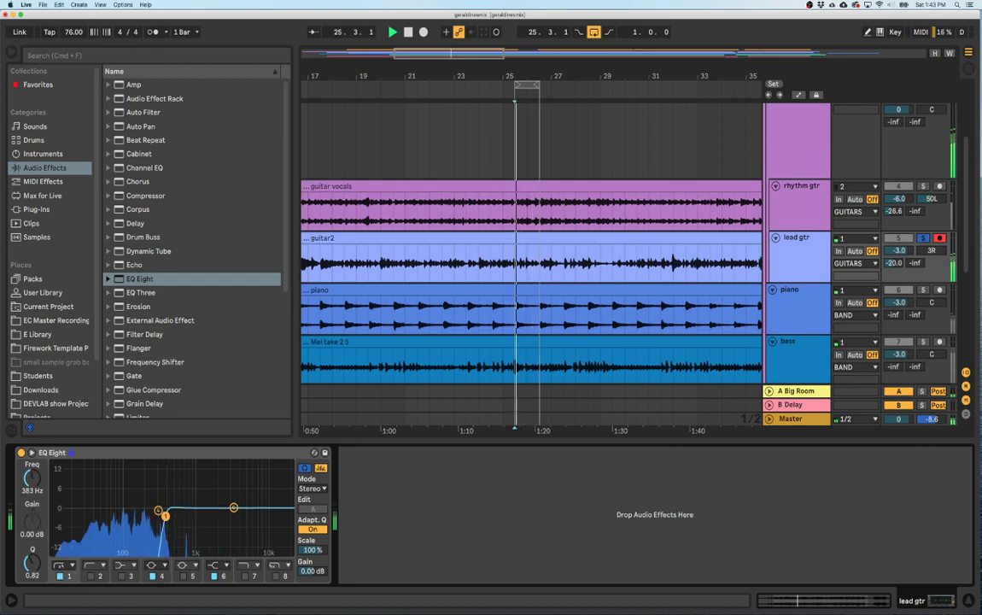
pyautogui.click(70, 566)
pyautogui.click(57, 444)
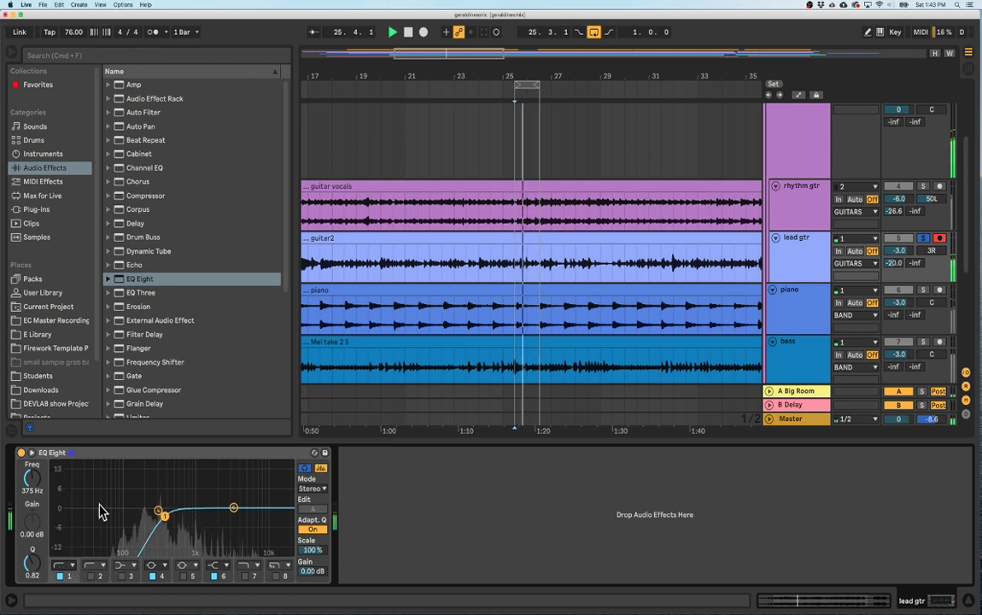
# Move EQ band 4 to 2.50 kHz with a gain of 4.76 dB and a Q of 1.79.
pyautogui.moveTo(164, 517); pyautogui.dragTo(224, 471)
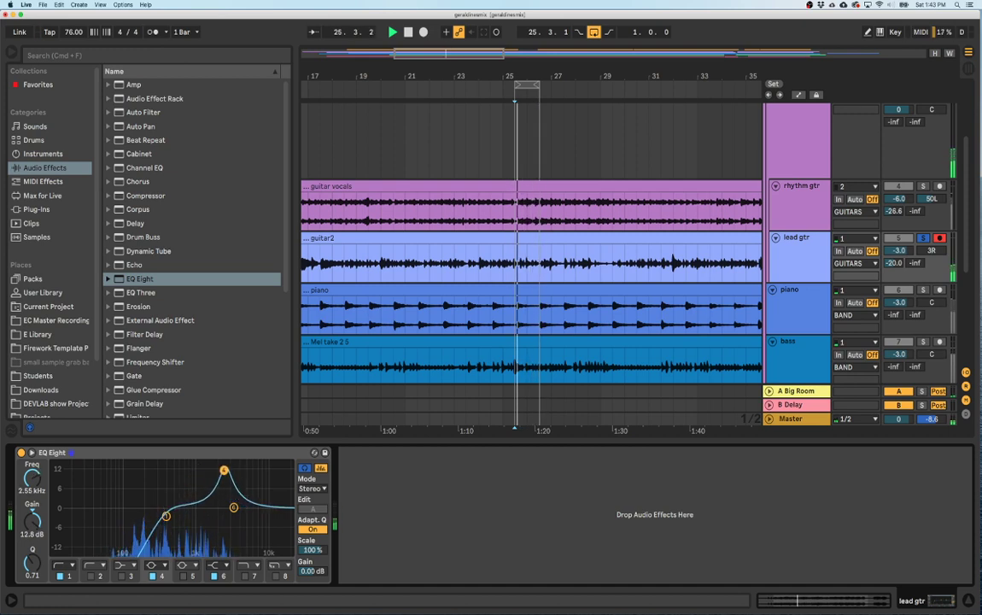
pyautogui.moveTo(31, 519); pyautogui.dragTo(32, 555)
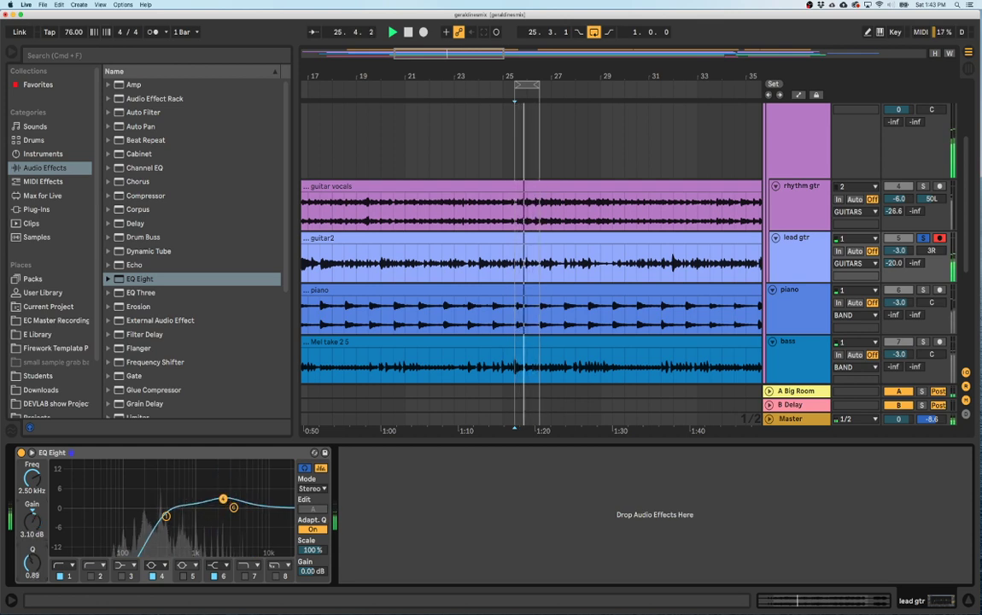
pyautogui.moveTo(32, 512); pyautogui.dragTo(32, 483)
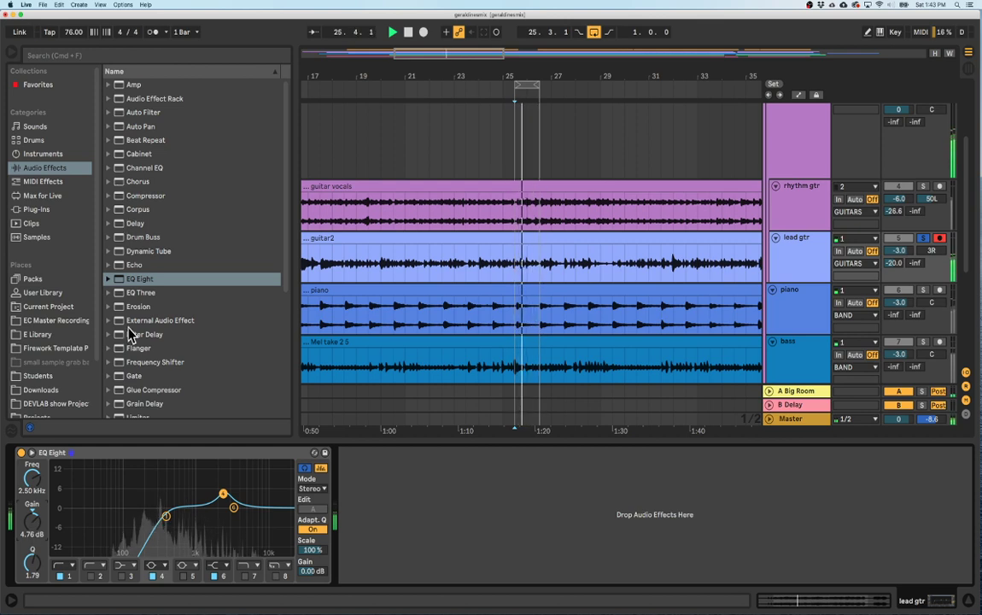
# Add a Compressor to the lead guitar with a -31.3 dB threshold, a 4.85:1 ratio and 1.69 dB output gain.
pyautogui.doubleClick(120, 199)
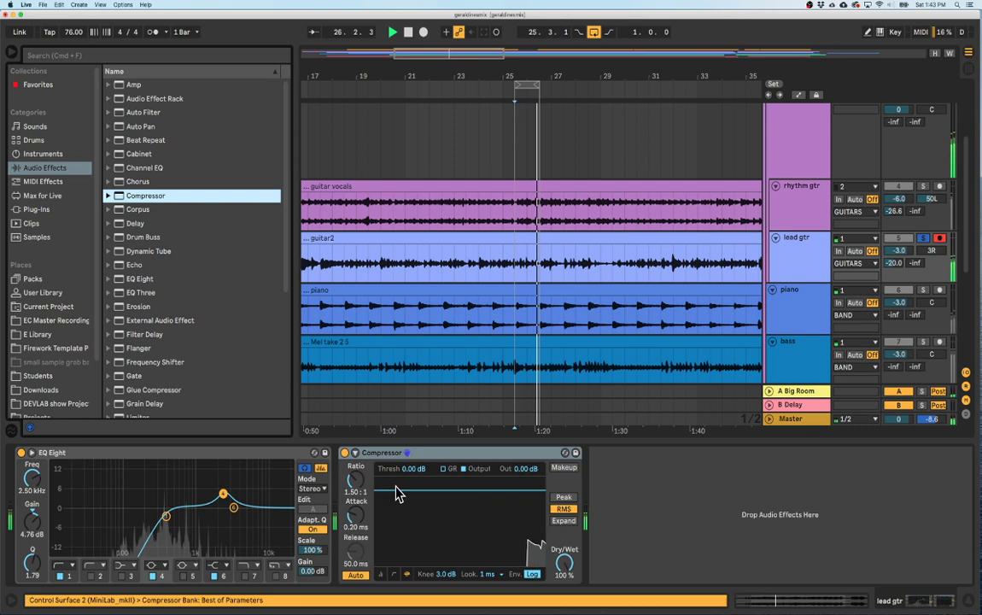
pyautogui.moveTo(416, 467); pyautogui.dragTo(363, 465)
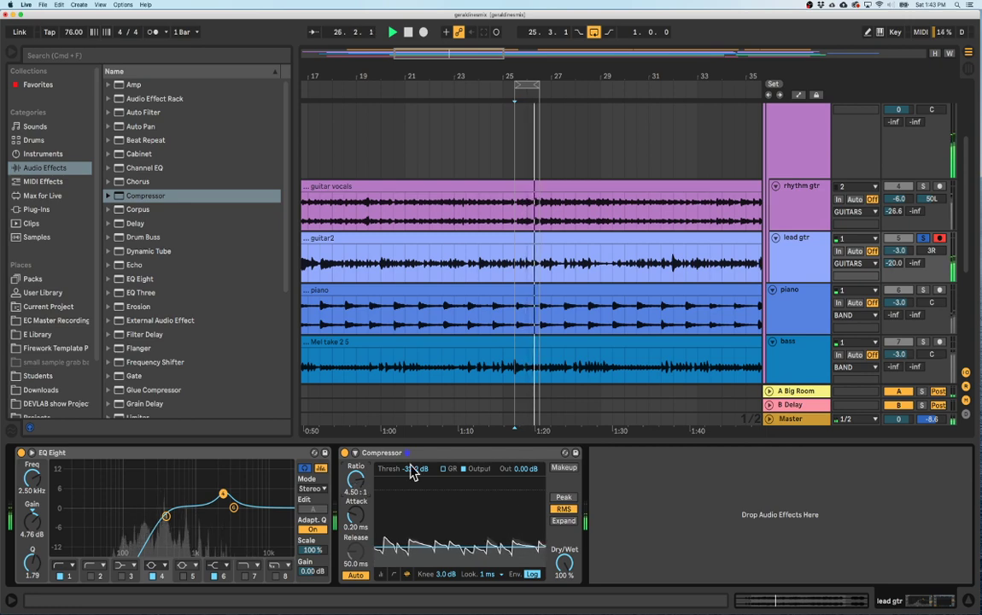
pyautogui.moveTo(422, 467); pyautogui.dragTo(404, 469)
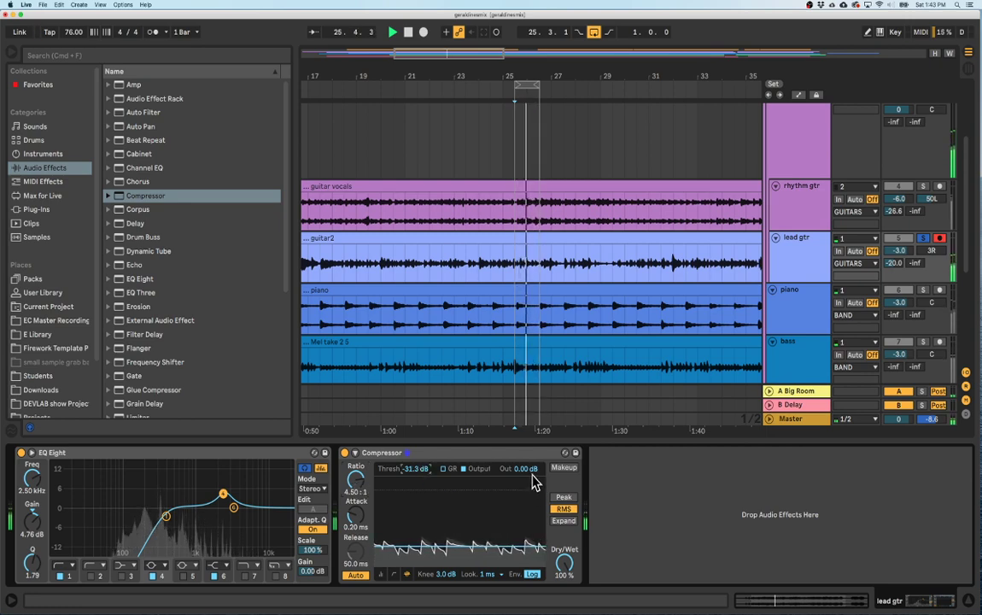
pyautogui.moveTo(533, 469); pyautogui.dragTo(533, 454)
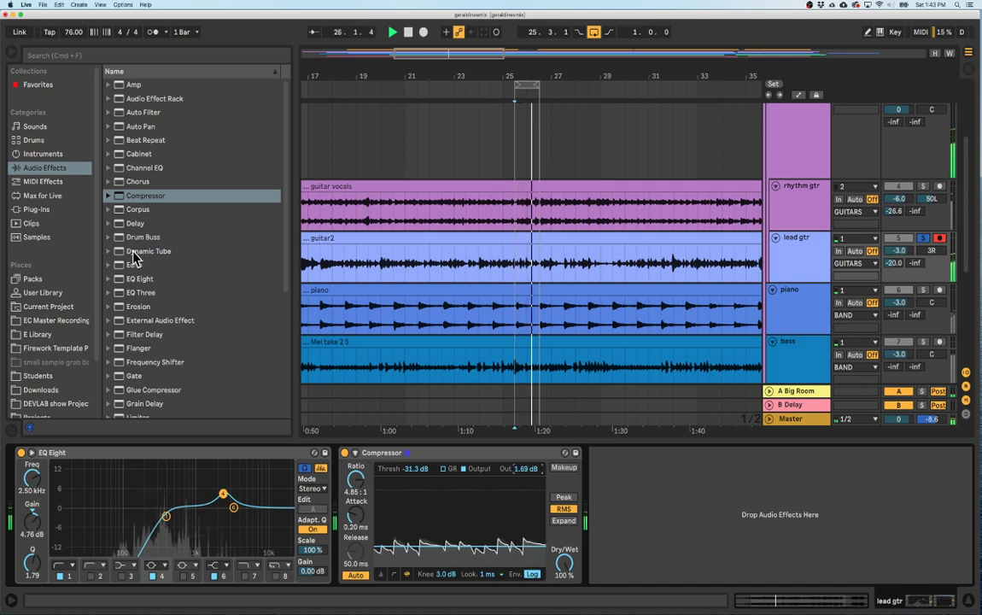
# Insert a Saturator ahead of EQ Eight on the lead guitar and change its curve from Waveshaper to Soft Sine.
pyautogui.scroll(-5, 150, 279)
pyautogui.press('space')
pyautogui.moveTo(122, 346); pyautogui.dragTo(44, 493)
pyautogui.press('space')
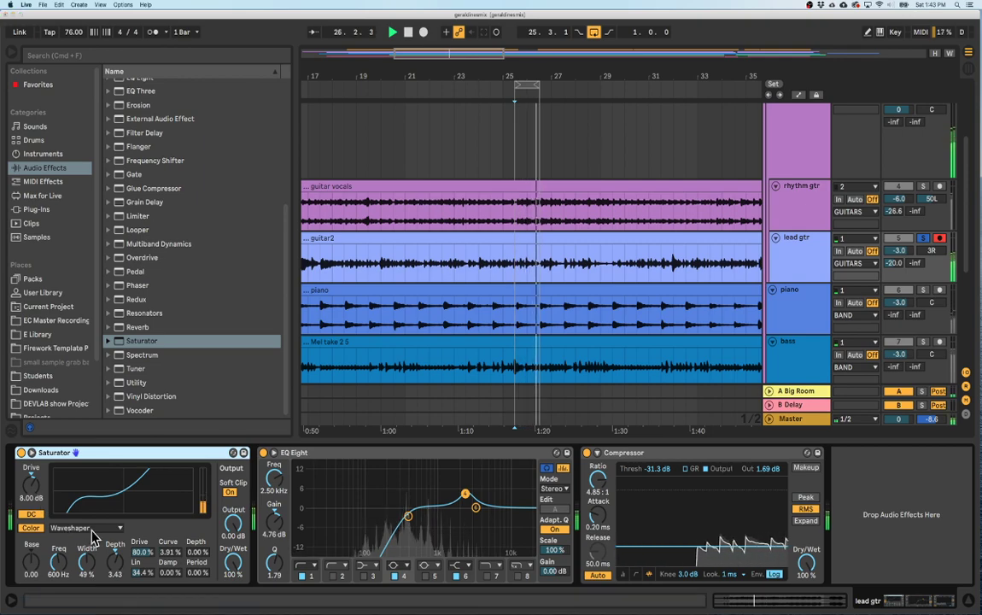
pyautogui.click(92, 530)
pyautogui.click(77, 486)
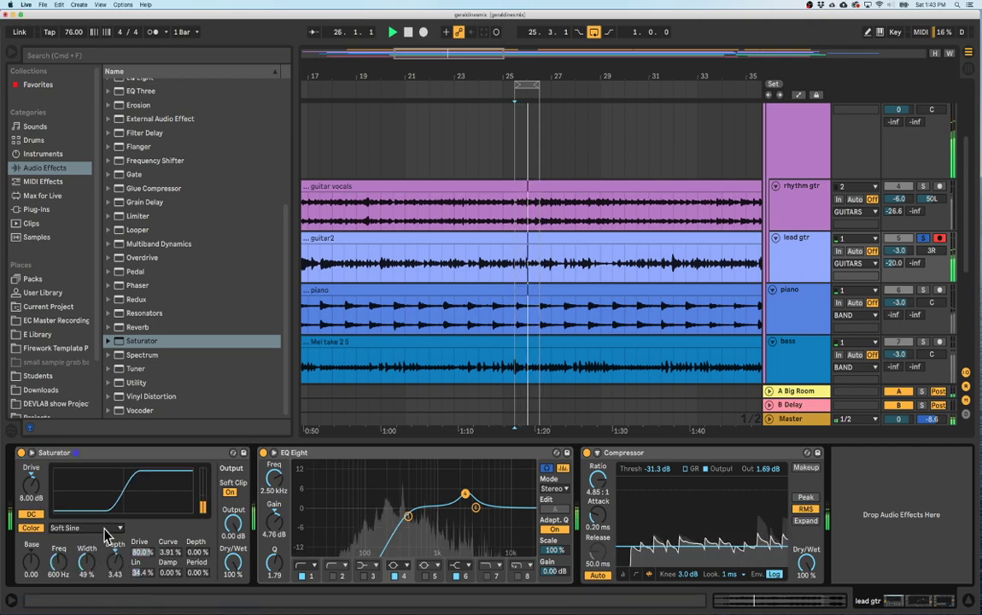
# Set the Saturator's drive to 4.00 dB and output to -4.00 dB, comparing Analog Clip with Soft Sine and keeping Soft Sine.
pyautogui.press('Up')
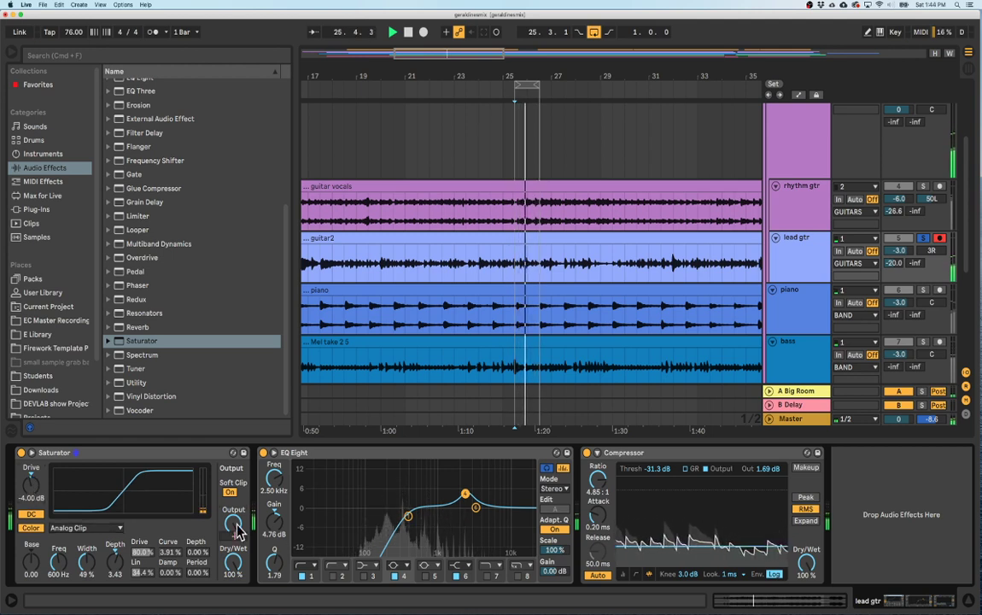
pyautogui.write('4.00 dB')
pyautogui.press('Return')
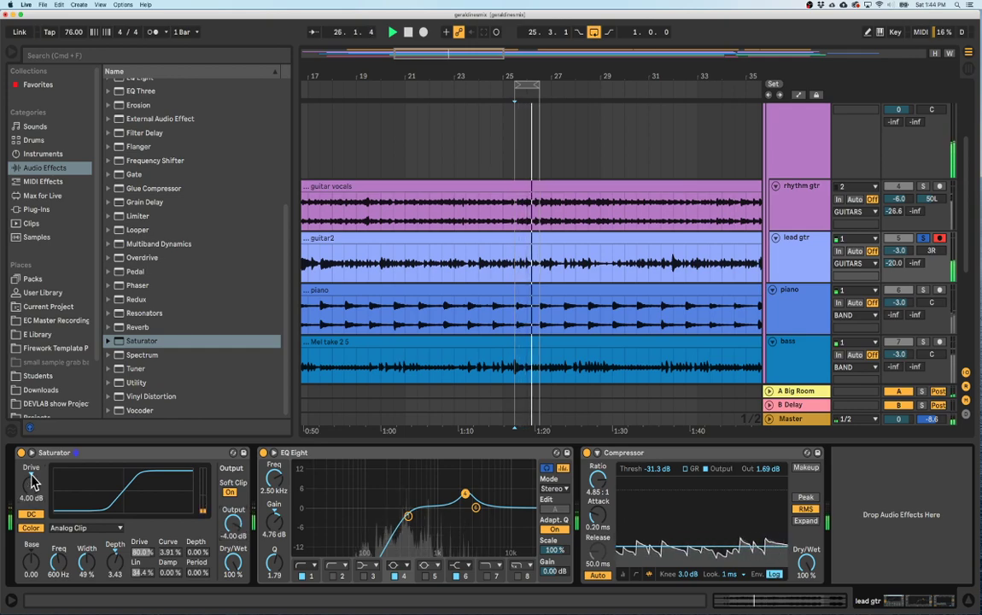
pyautogui.click(118, 526)
pyautogui.click(98, 540)
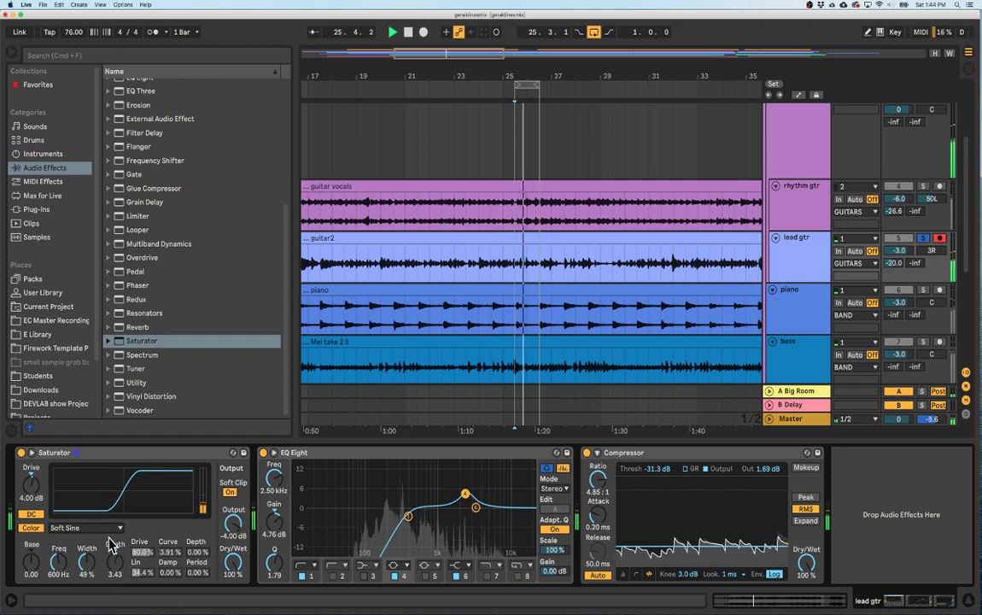
pyautogui.click(109, 526)
pyautogui.click(109, 531)
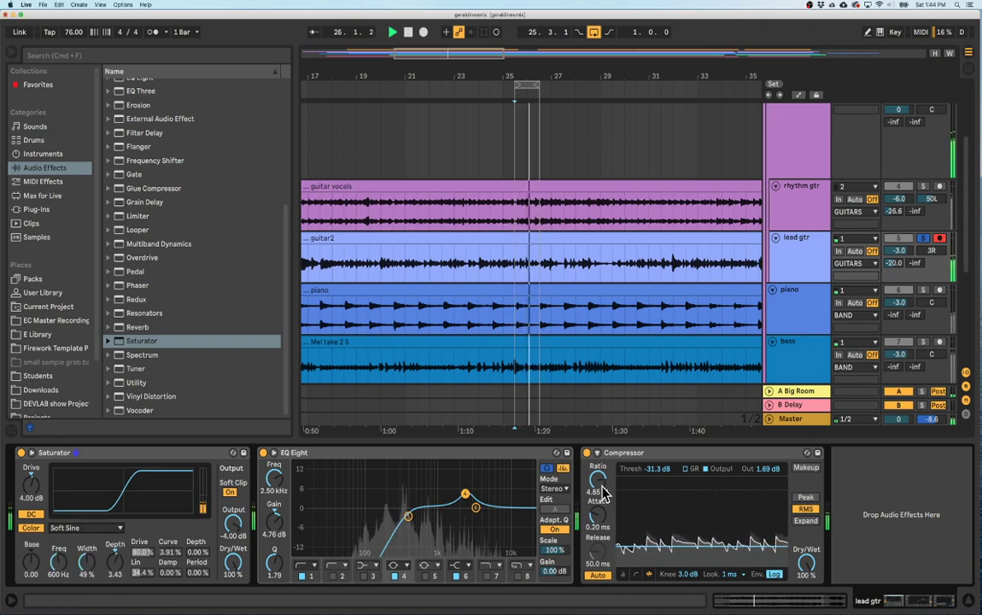
# Set the lead guitar Compressor's threshold to -23.2 dB, ratio to 6.63:1 and output gain to 1.69 dB during playback.
pyautogui.moveTo(652, 472); pyautogui.dragTo(652, 461)
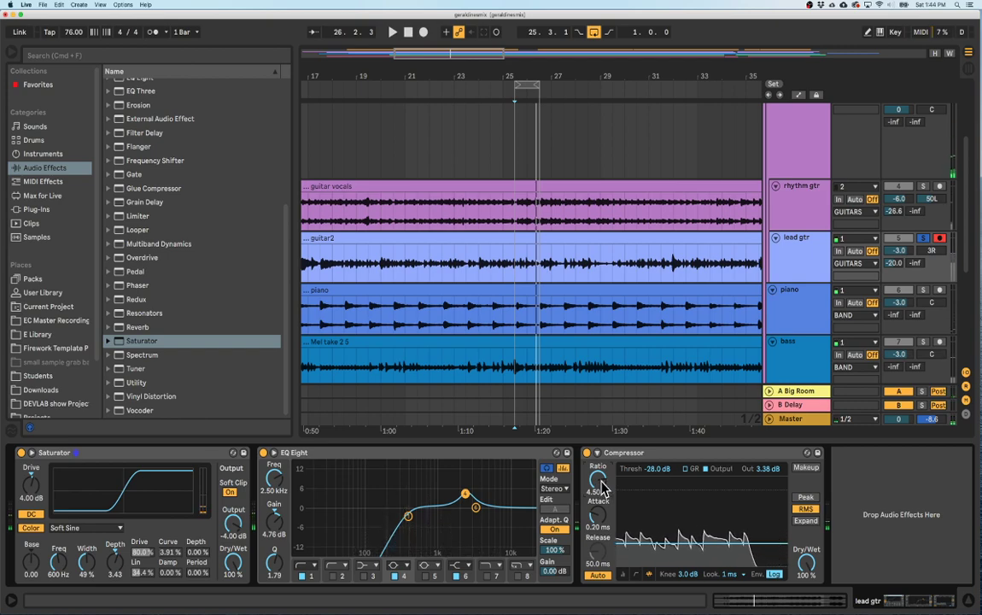
pyautogui.press('space')
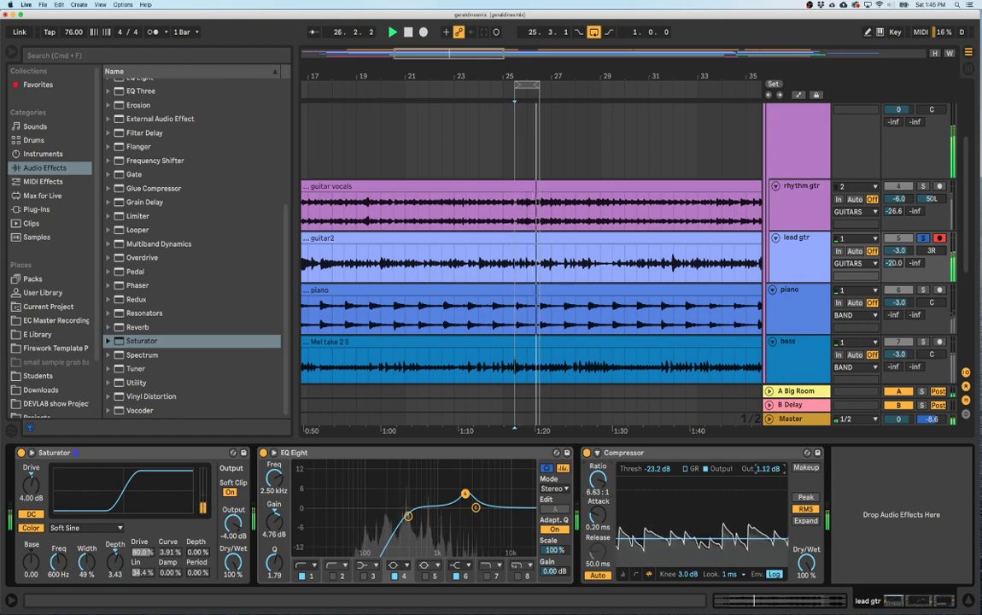
# Solo the rhythm guitar in place of the lead guitar, center its panning, and select its track.
pyautogui.click(922, 238)
pyautogui.click(922, 187)
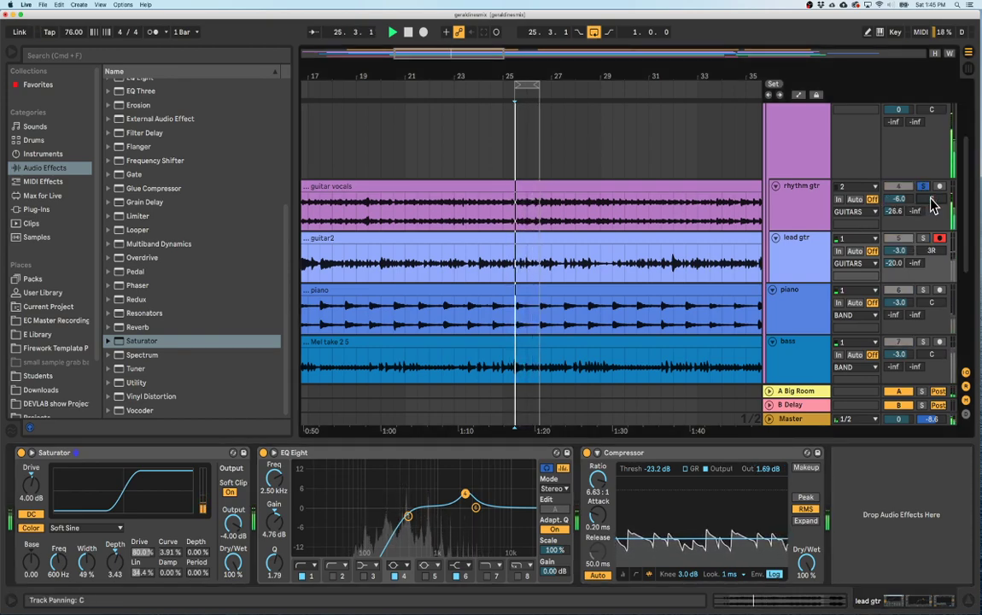
pyautogui.click(802, 210)
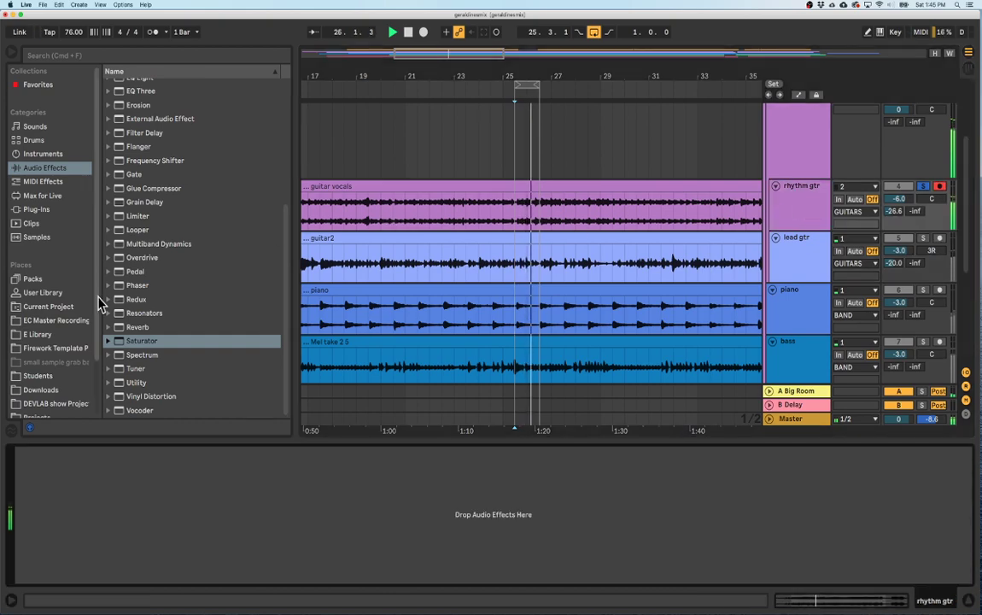
pyautogui.scroll(5, 133, 145)
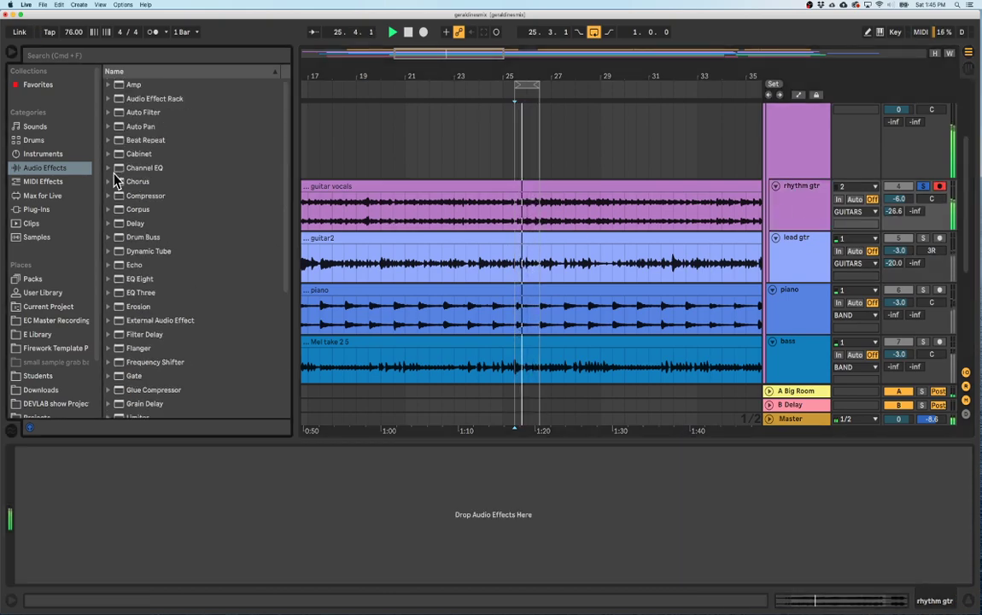
# Go to the start of the song and loop the rhythm guitar intro from 1.2.1 with a length of 4.1.0.
pyautogui.moveTo(385, 75); pyautogui.dragTo(385, 53)
pyautogui.press('space')
pyautogui.moveTo(320, 73); pyautogui.dragTo(315, 162)
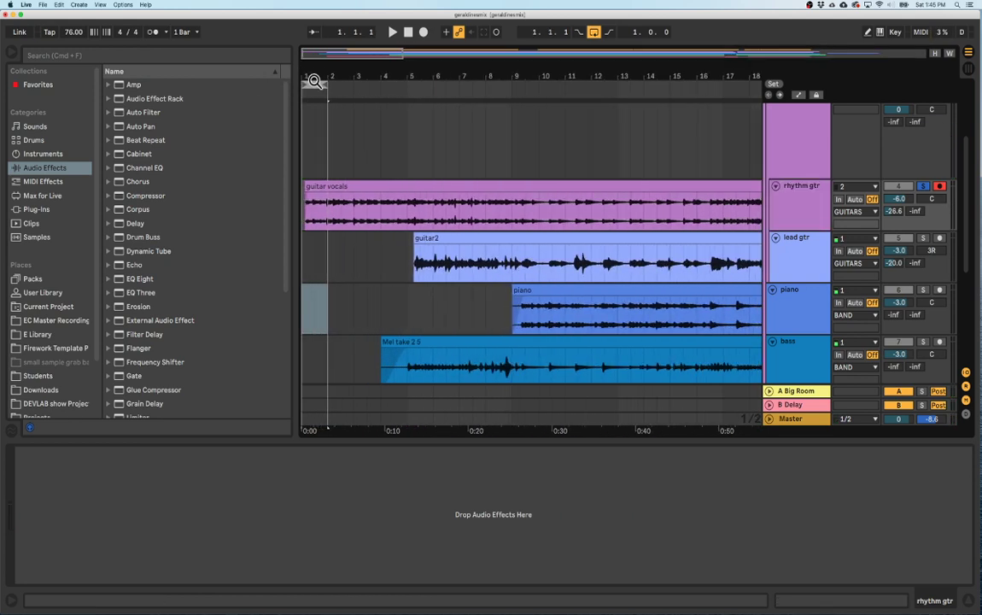
pyautogui.moveTo(323, 83); pyautogui.dragTo(416, 85)
pyautogui.press('space')
pyautogui.moveTo(333, 81); pyautogui.dragTo(372, 77)
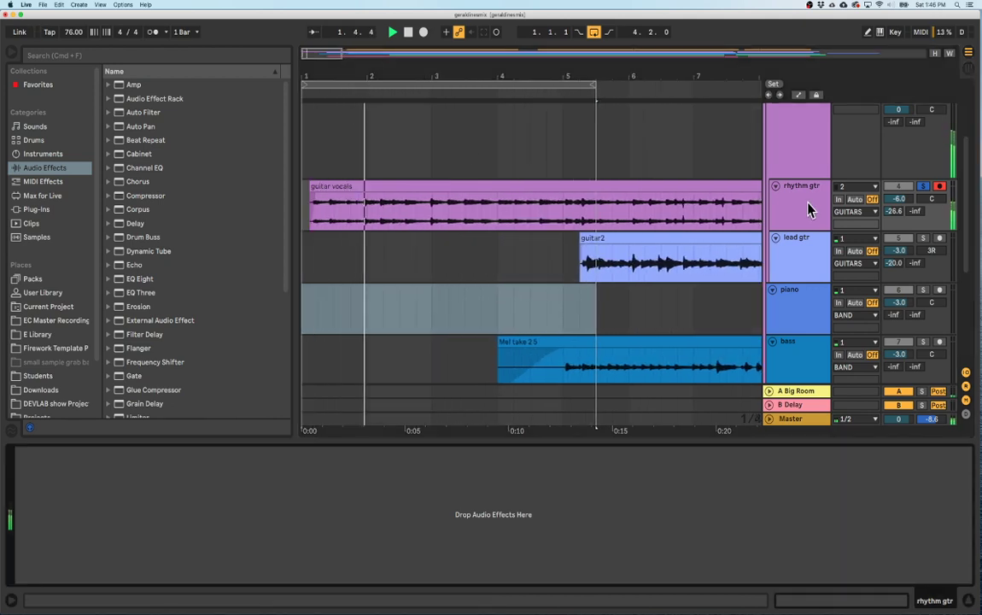
pyautogui.click(317, 103)
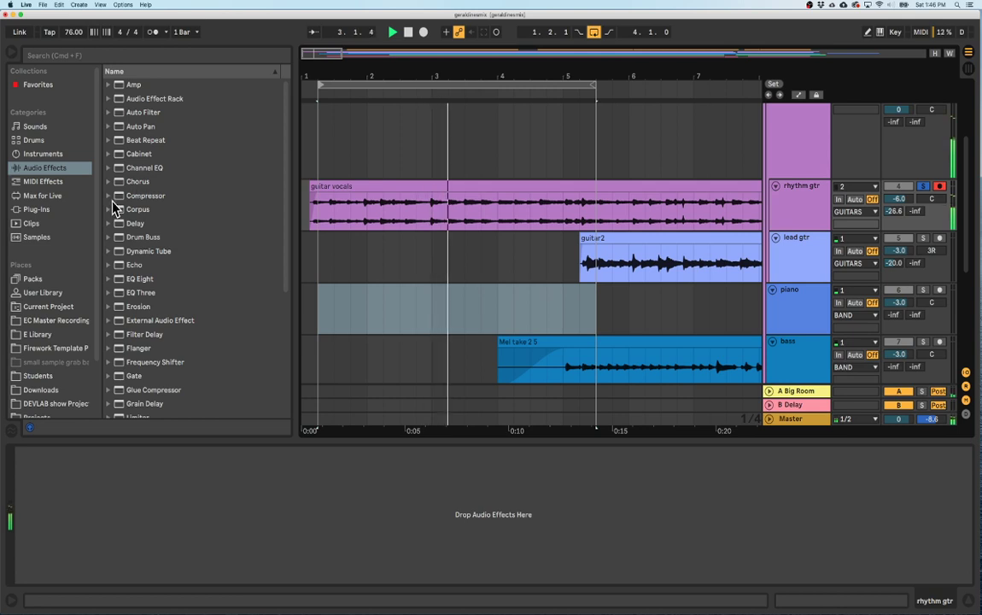
# Add EQ Eight to the rhythm guitar, set its low cut to 235 Hz with Q 0.69, and dip band 4 slightly around 375 Hz.
pyautogui.click(121, 171)
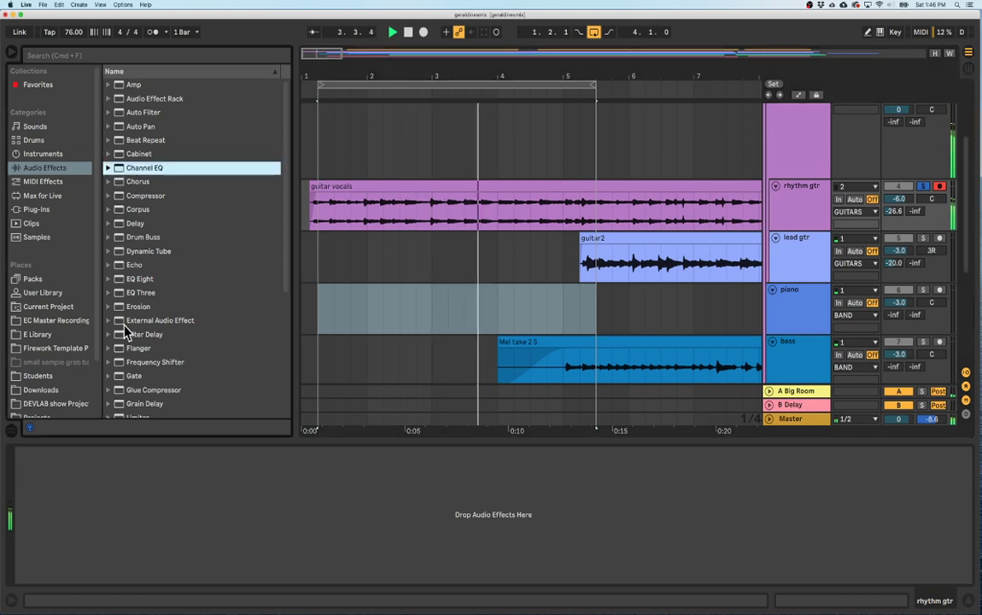
pyautogui.click(118, 279)
pyautogui.moveTo(118, 279); pyautogui.dragTo(272, 493)
pyautogui.moveTo(97, 519); pyautogui.dragTo(132, 482)
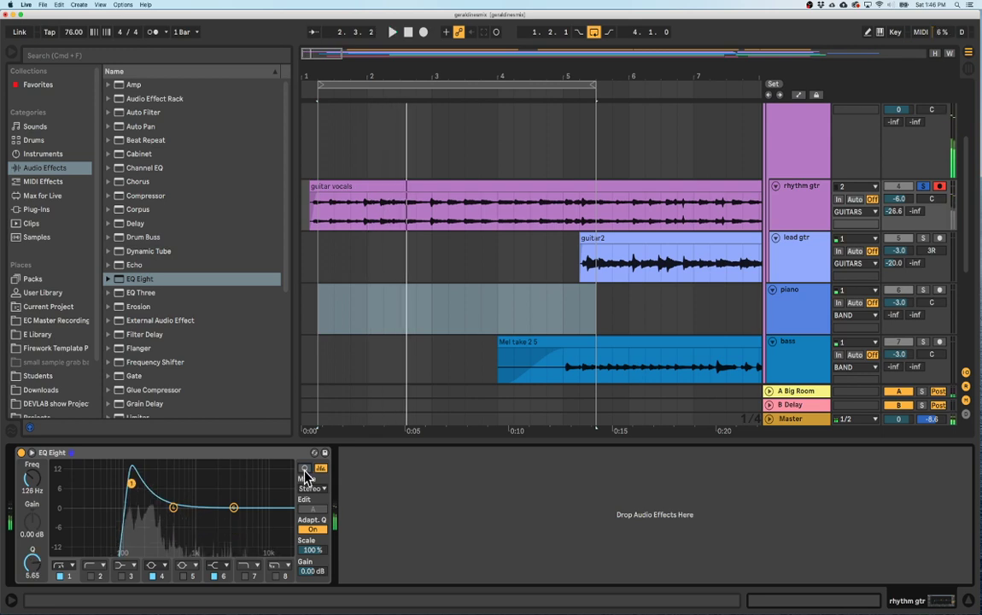
pyautogui.moveTo(131, 490); pyautogui.dragTo(146, 495)
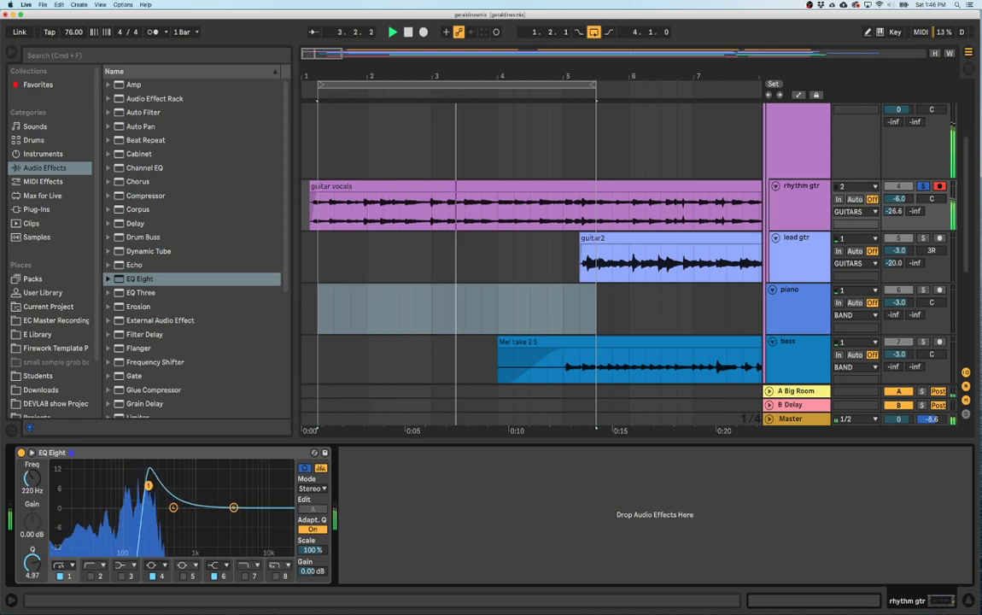
pyautogui.moveTo(151, 484); pyautogui.dragTo(150, 519)
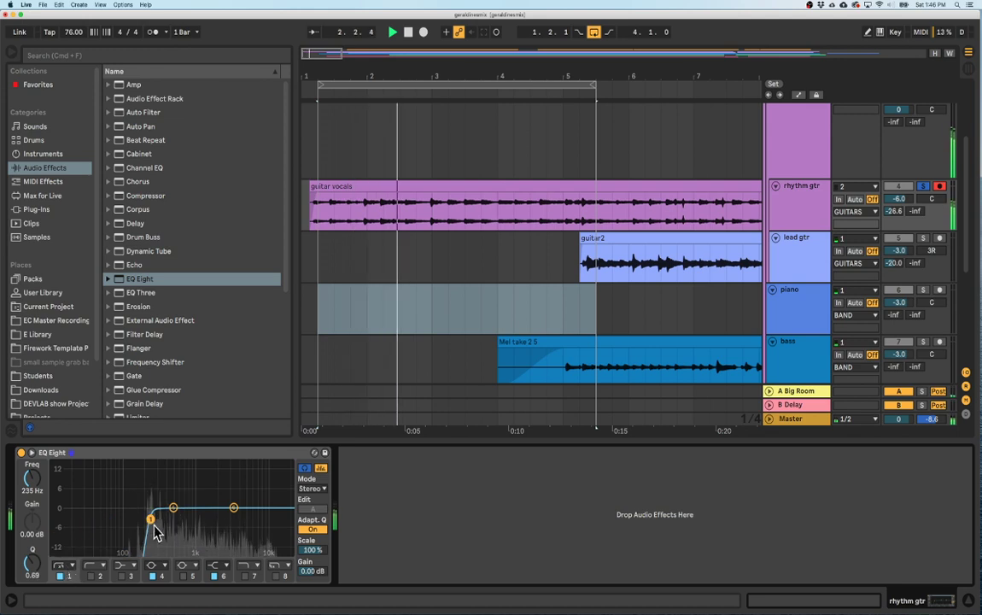
pyautogui.moveTo(175, 506)
pyautogui.mouseDown()
pyautogui.moveTo(164, 463)
pyautogui.moveTo(181, 463)
pyautogui.moveTo(162, 463)
pyautogui.moveTo(163, 509)
pyautogui.mouseUp()
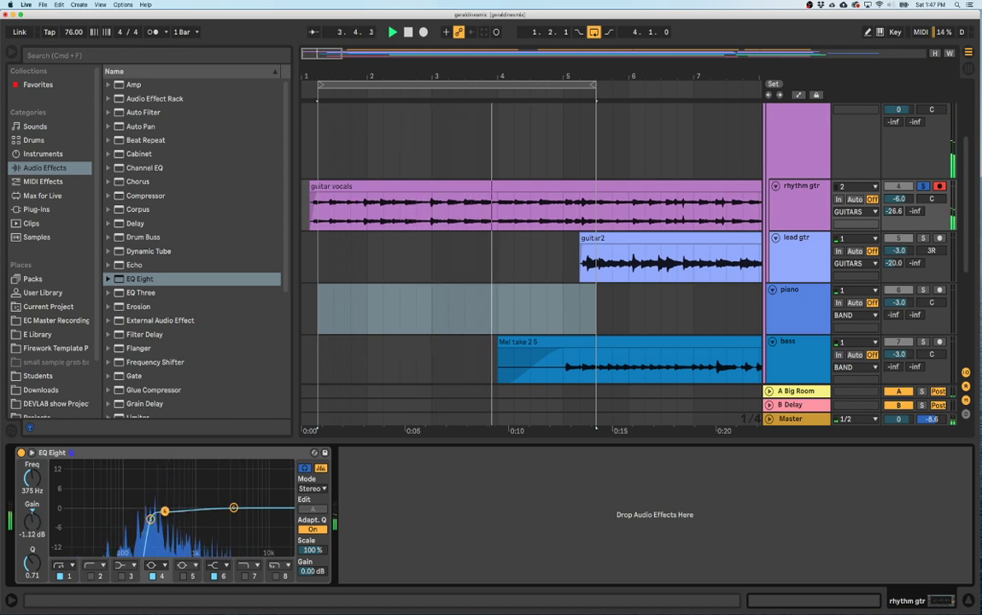
# Give the rhythm guitar's band 1 a gentler low-cut slope, shift band 6 to about 10 kHz, and enable band 7's high cut at 10.9 kHz.
pyautogui.click(62, 565)
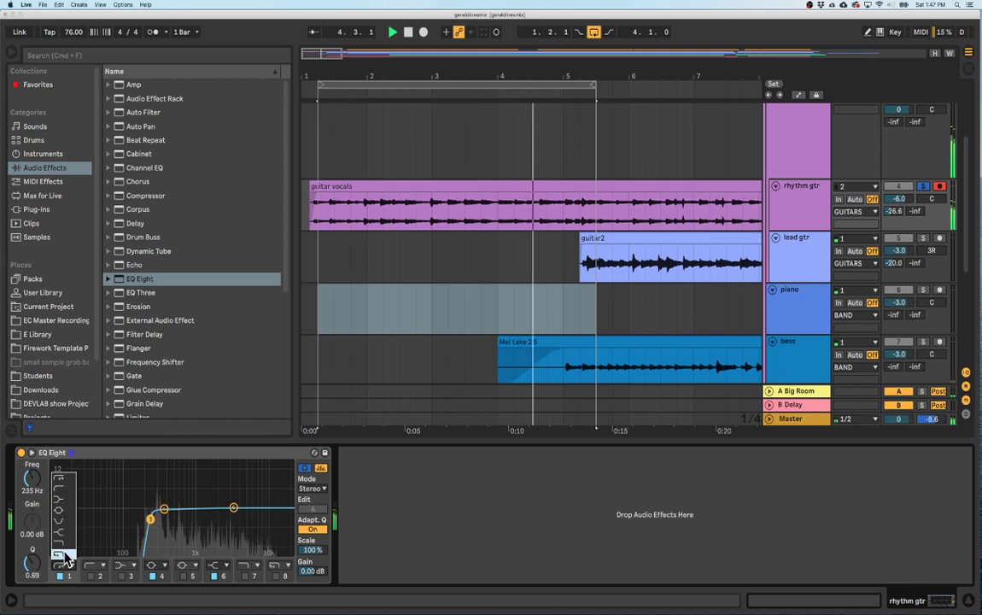
pyautogui.click(58, 431)
pyautogui.moveTo(155, 529); pyautogui.dragTo(156, 516)
pyautogui.moveTo(234, 508); pyautogui.dragTo(267, 511)
pyautogui.click(246, 577)
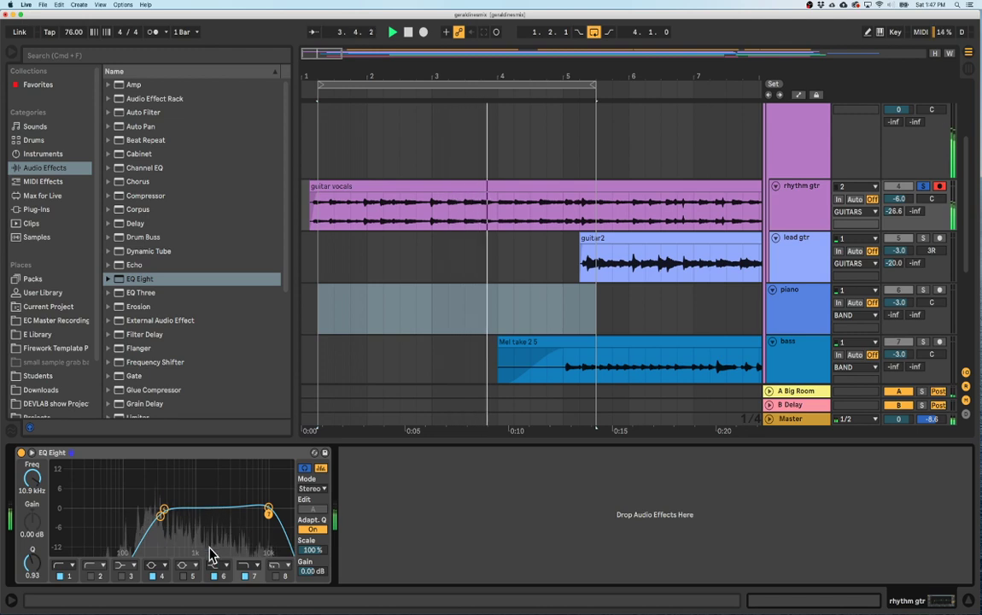
# Enable band 5 with a -1.61 dB dip at 774 Hz and compare the rhythm guitar with EQ Eight bypassed and active.
pyautogui.click(183, 574)
pyautogui.moveTo(217, 512); pyautogui.dragTo(187, 513)
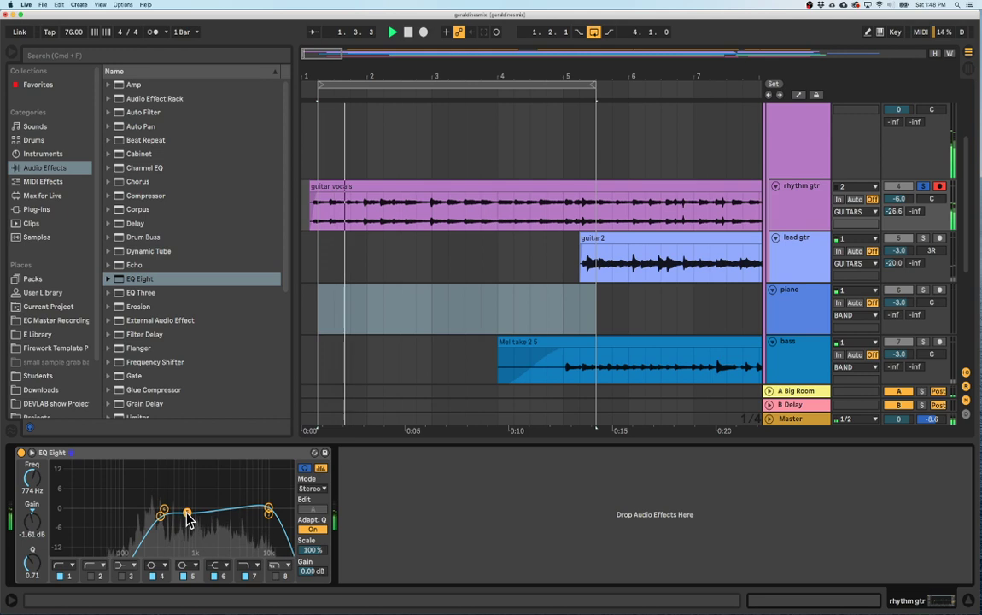
pyautogui.click(21, 453)
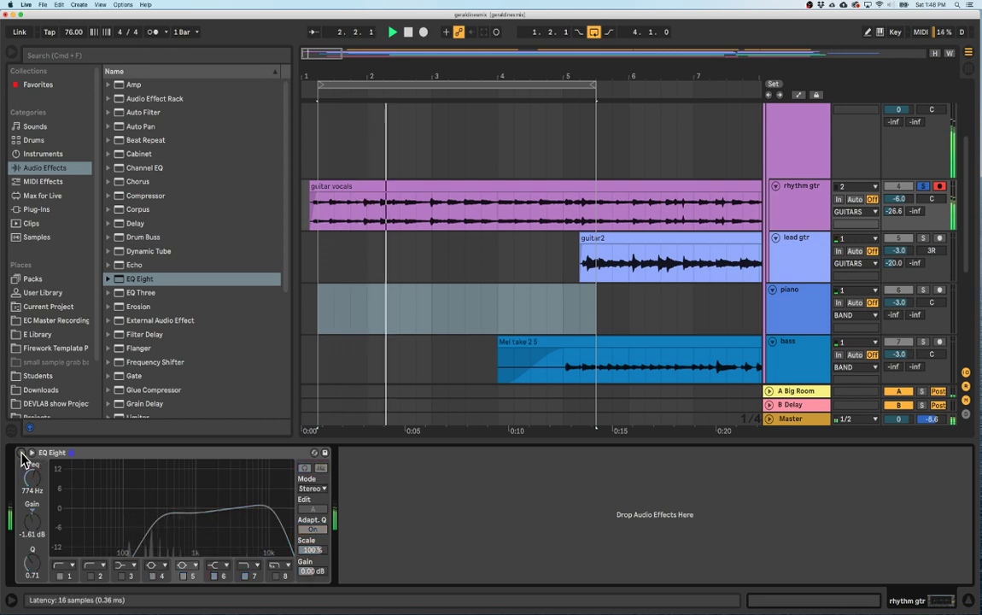
pyautogui.click(22, 453)
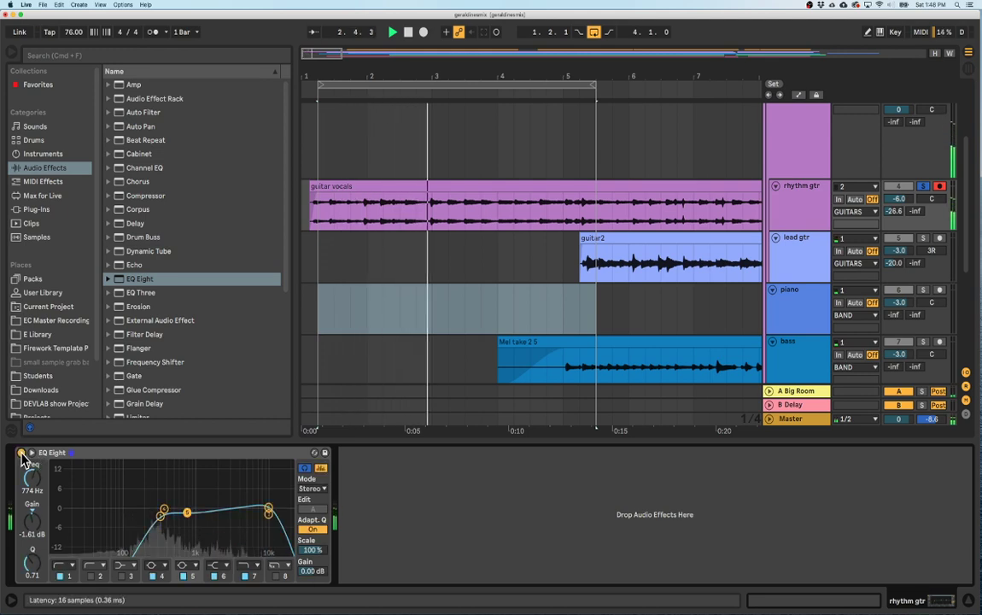
# Add a Compressor to the rhythm guitar with threshold -25.1 dB, ratio 2.03:1, attack 0.02 ms and Peak detection.
pyautogui.doubleClick(128, 197)
pyautogui.moveTo(409, 478); pyautogui.dragTo(410, 529)
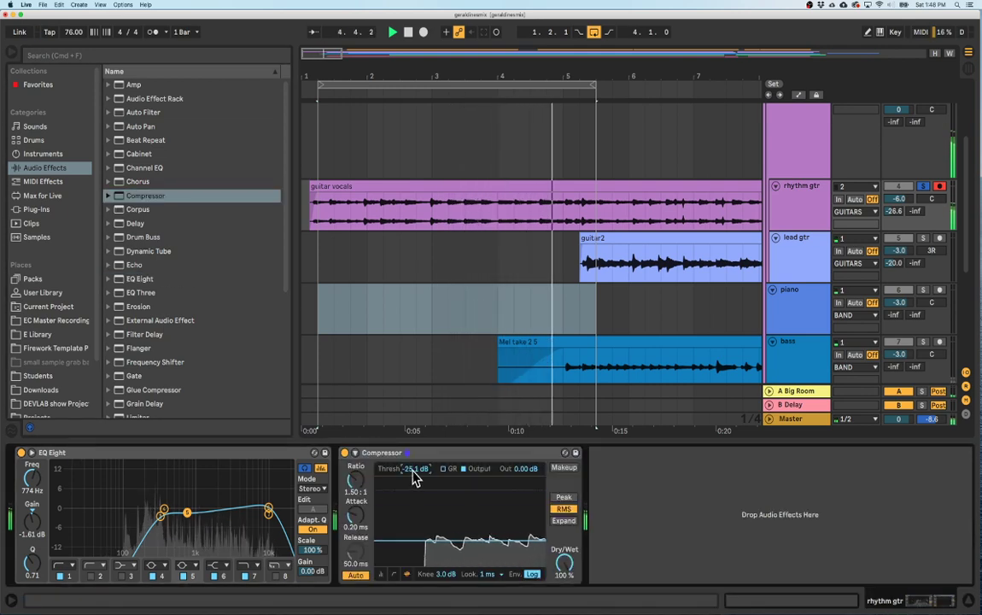
pyautogui.moveTo(354, 480); pyautogui.dragTo(354, 466)
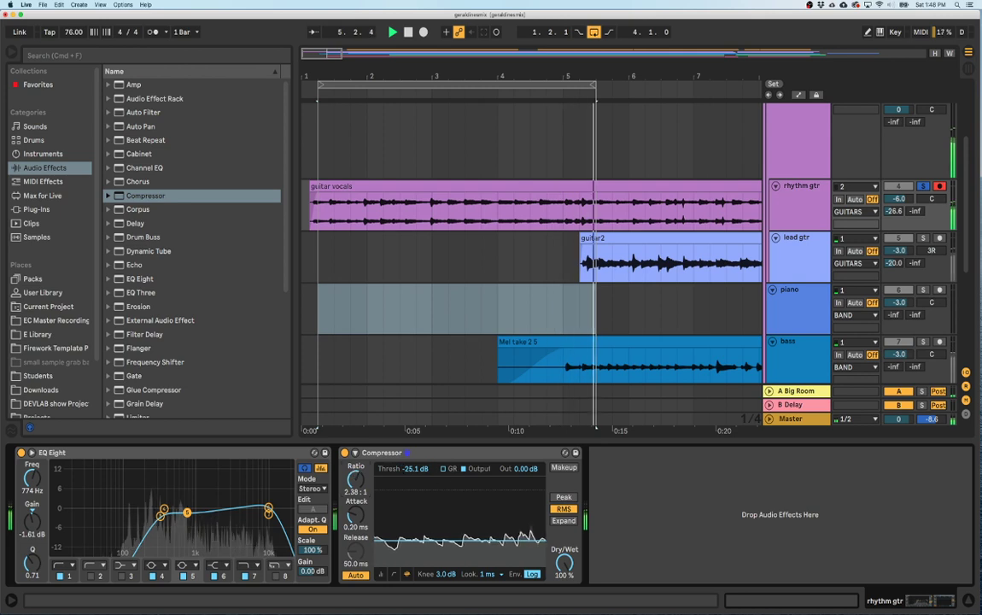
pyautogui.moveTo(357, 534); pyautogui.dragTo(357, 555)
pyautogui.click(563, 497)
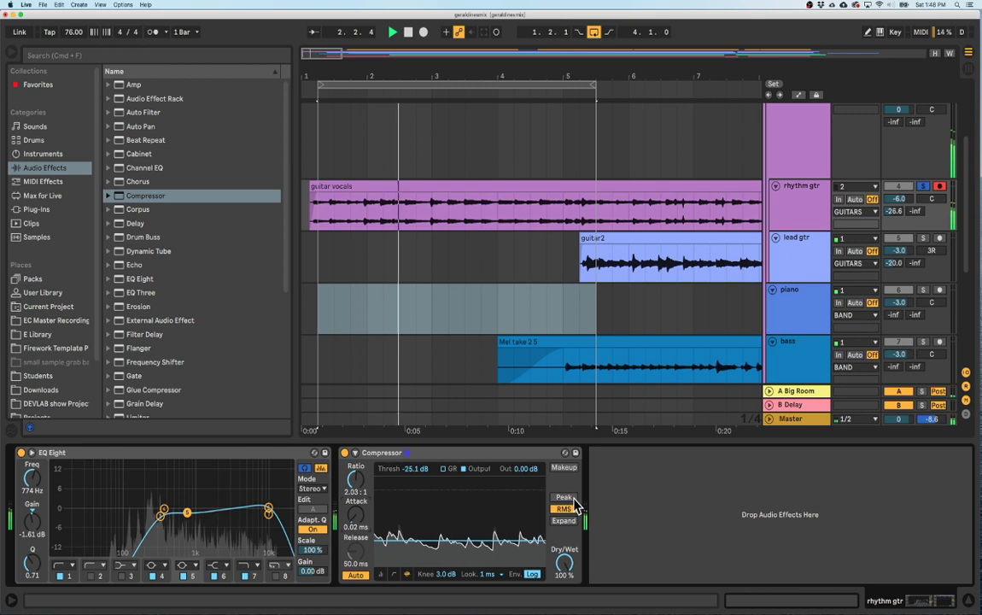
# Check the Compressor's gain reduction display, return to the output display, and set the output gain to 5.62 dB.
pyautogui.click(443, 468)
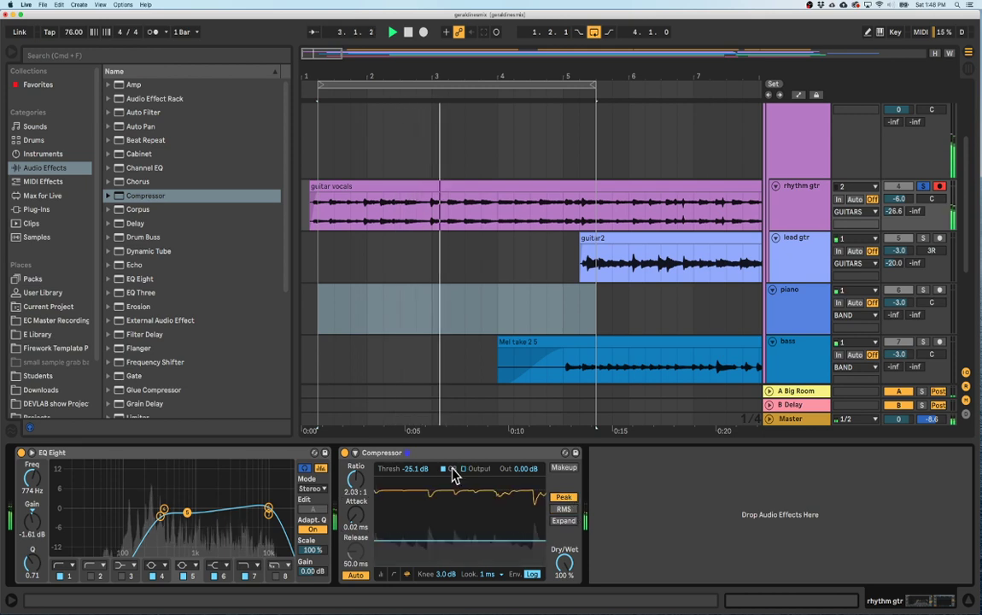
pyautogui.click(478, 468)
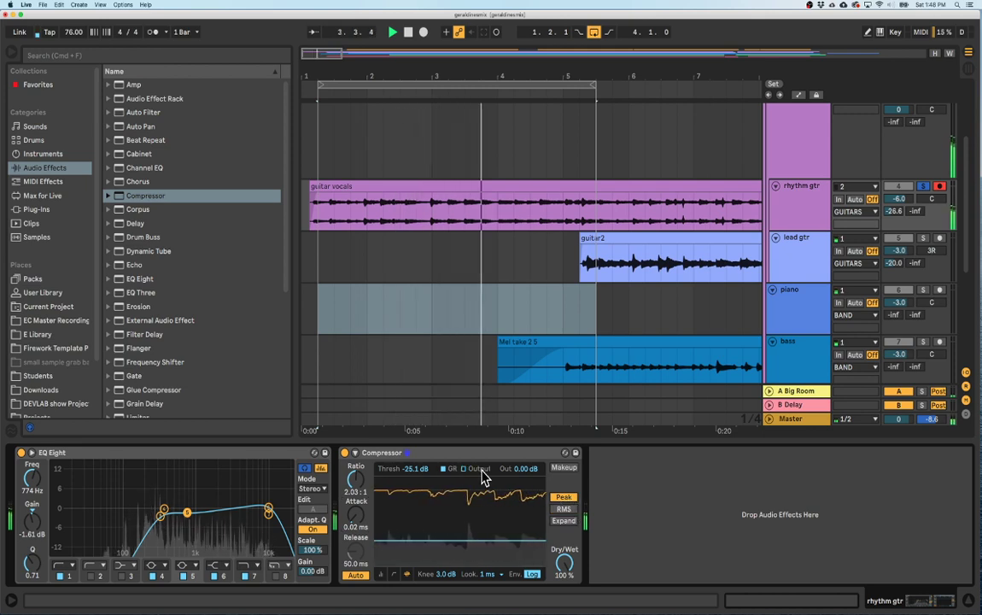
pyautogui.click(483, 470)
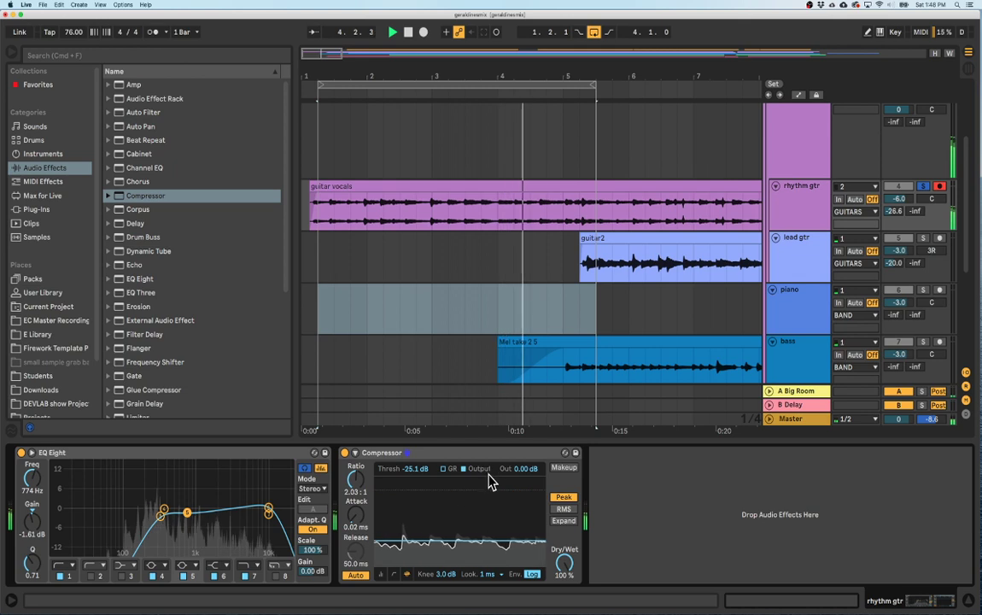
pyautogui.moveTo(540, 467)
pyautogui.mouseDown()
pyautogui.moveTo(540, 452)
pyautogui.moveTo(526, 476)
pyautogui.mouseUp()
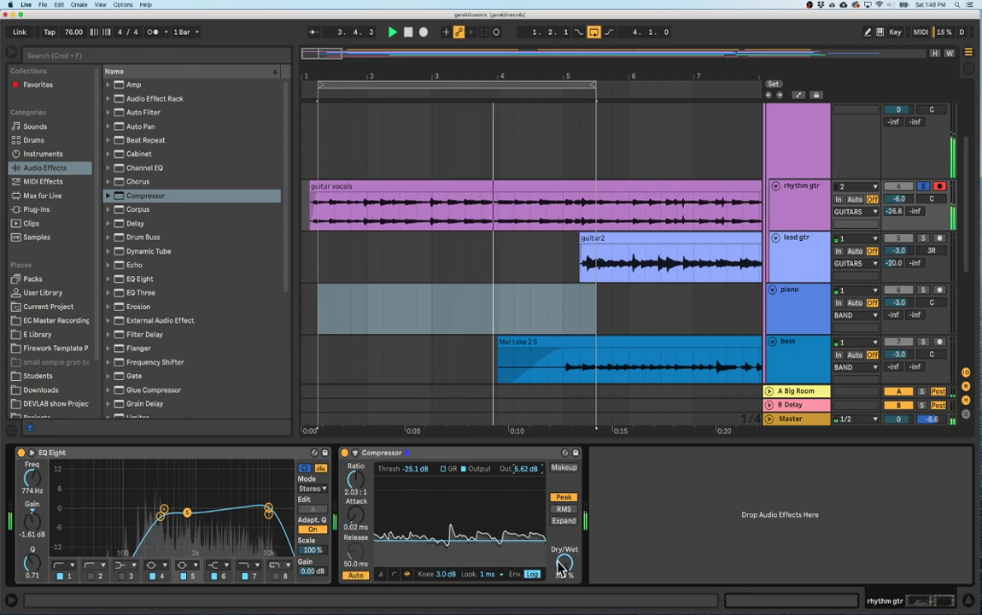
# Blend the rhythm guitar Compressor at 56% dry/wet, trying 10% first, with ratio 6.63:1 and threshold -30.4 dB.
pyautogui.moveTo(563, 565); pyautogui.dragTo(563, 606)
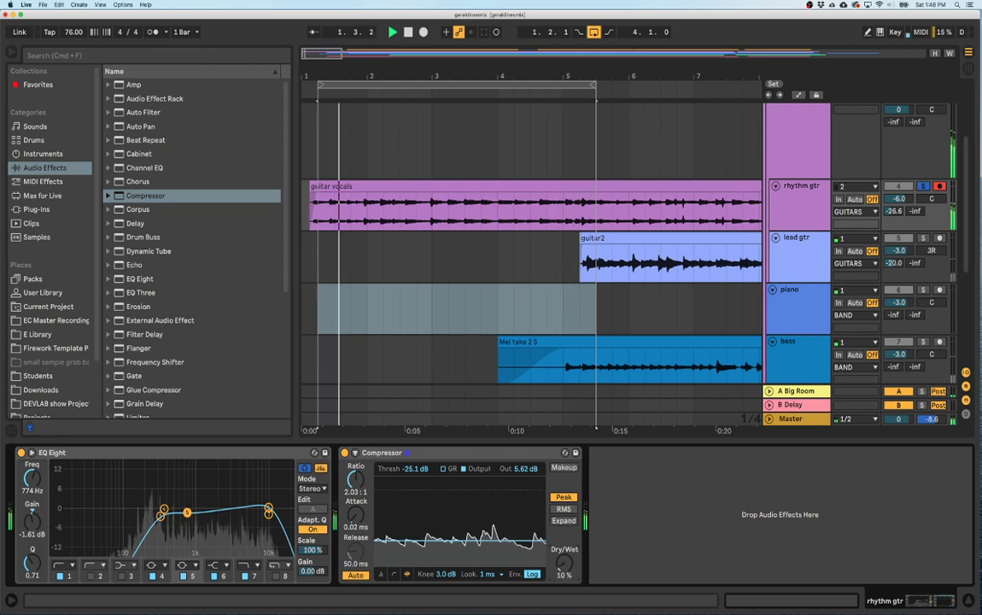
pyautogui.moveTo(565, 565); pyautogui.dragTo(565, 540)
pyautogui.moveTo(354, 485); pyautogui.dragTo(354, 460)
pyautogui.moveTo(416, 469); pyautogui.dragTo(415, 482)
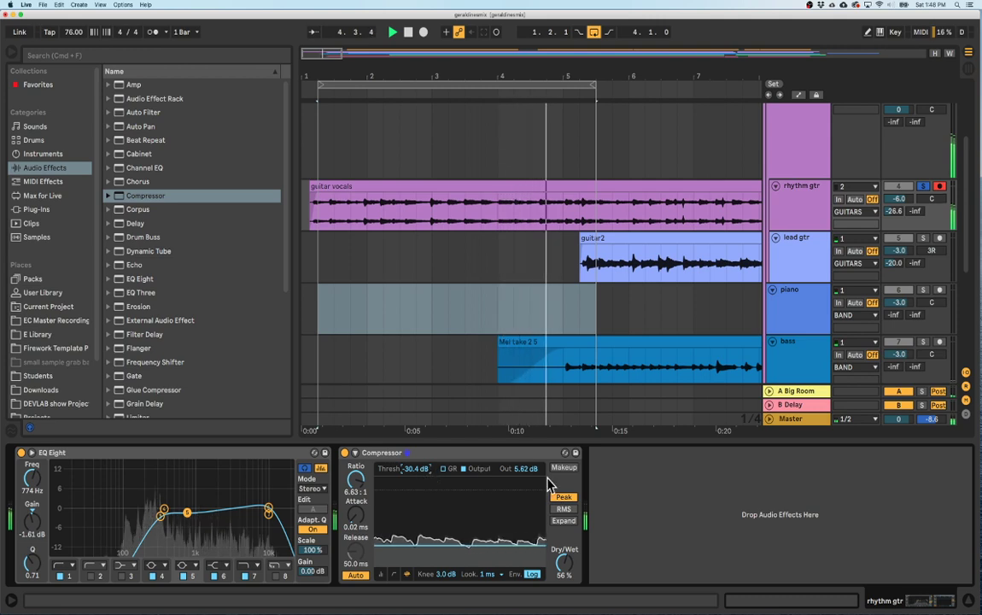
# Check the gain reduction again and refine the rhythm guitar Compressor to a 5.48:1 ratio and 46% dry/wet.
pyautogui.click(447, 469)
pyautogui.click(474, 469)
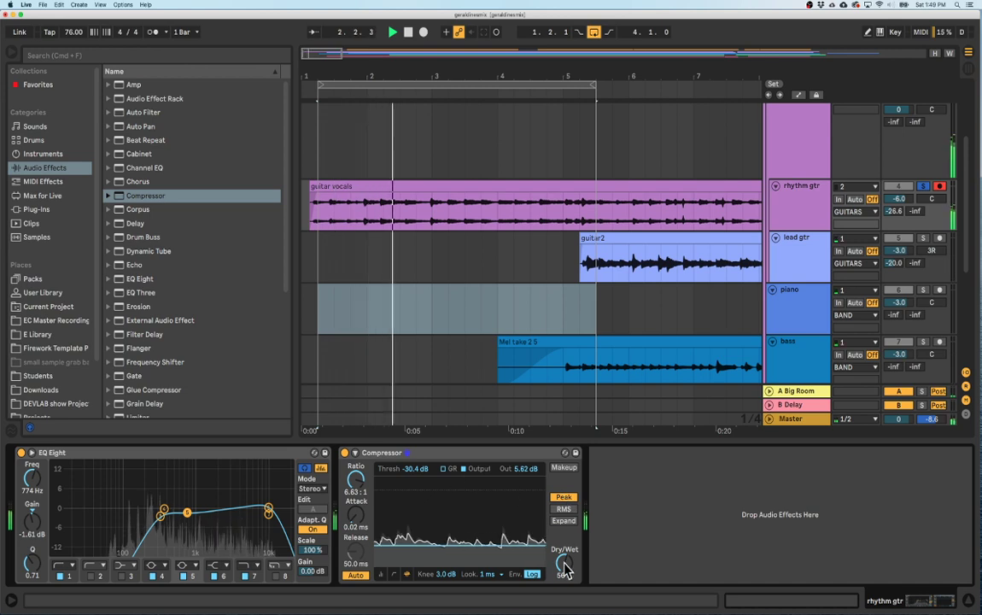
pyautogui.moveTo(355, 478); pyautogui.dragTo(355, 487)
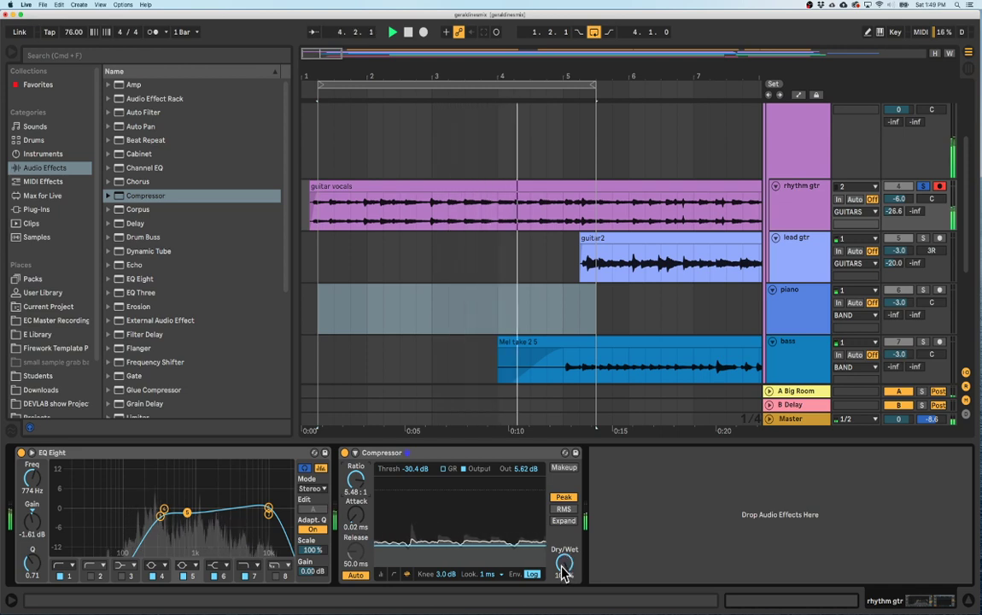
pyautogui.moveTo(566, 561)
pyautogui.mouseDown()
pyautogui.moveTo(565, 589)
pyautogui.moveTo(563, 557)
pyautogui.mouseUp()
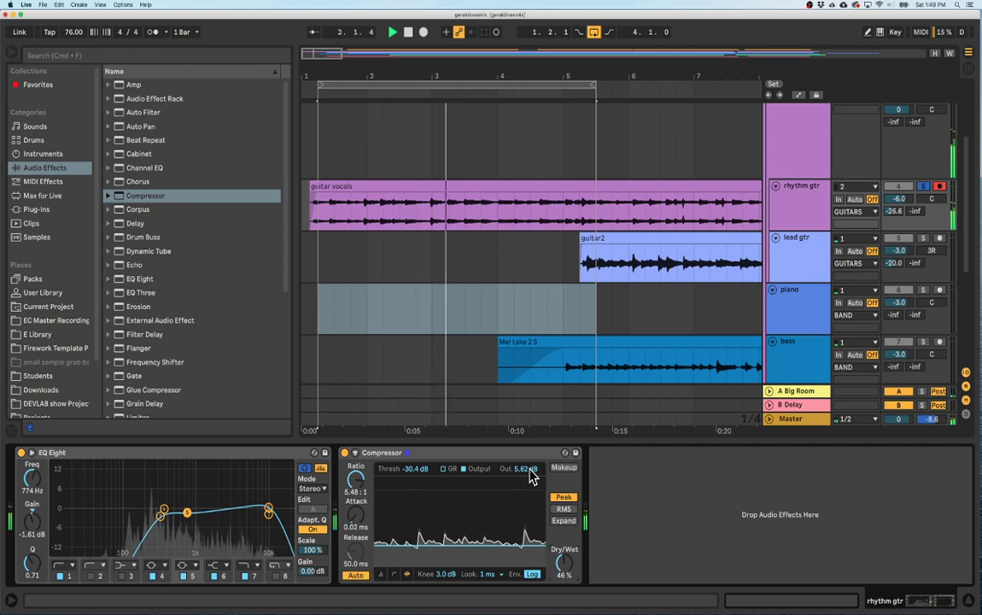
# Solo the vocals in place of the rhythm guitar, loop from 19.1.1 with a length of 4.1.0, and select the vocals track.
pyautogui.click(798, 211)
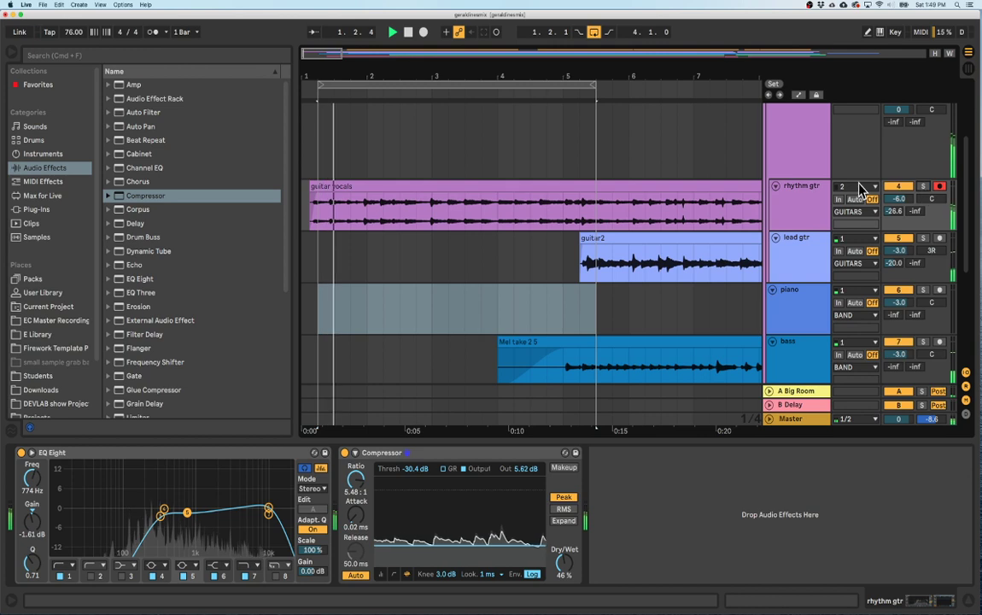
pyautogui.scroll(5, 811, 184)
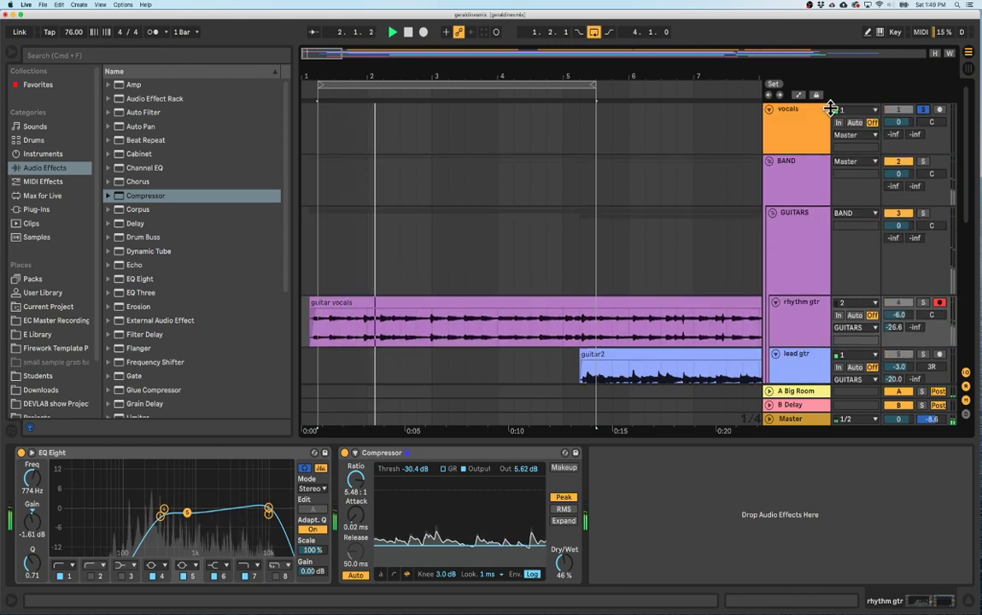
pyautogui.moveTo(495, 72); pyautogui.dragTo(467, 83)
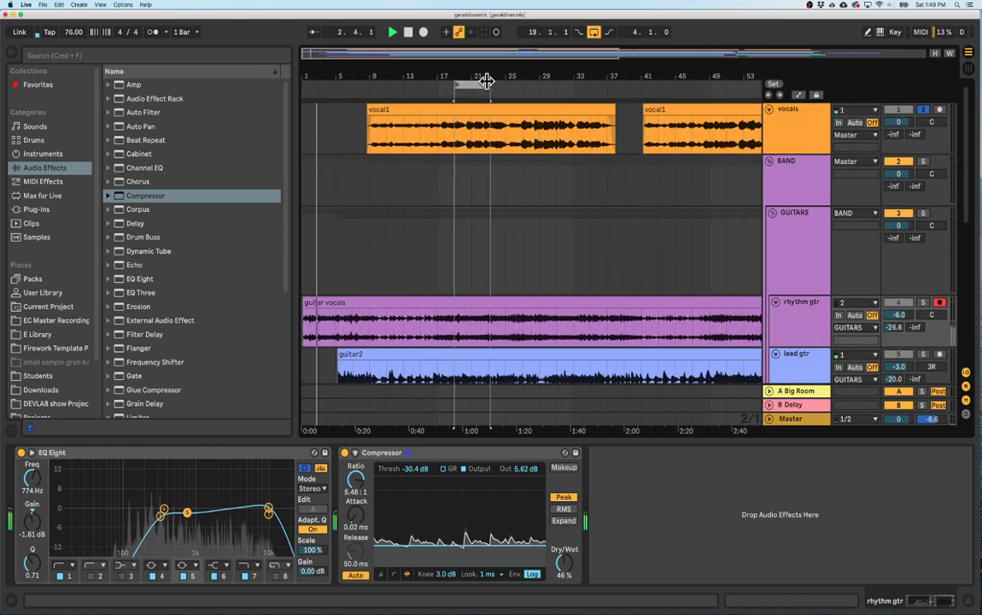
pyautogui.click(795, 132)
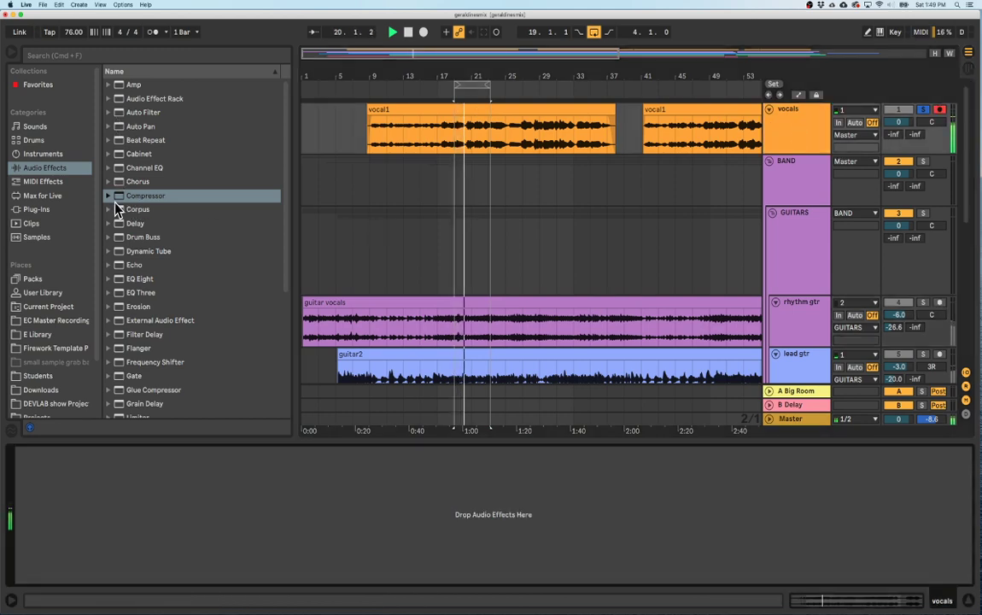
# Add EQ Eight to the vocals and, auditioning the low-cut band during playback, set it to 190 Hz with Q 0.72.
pyautogui.moveTo(111, 278); pyautogui.dragTo(86, 517)
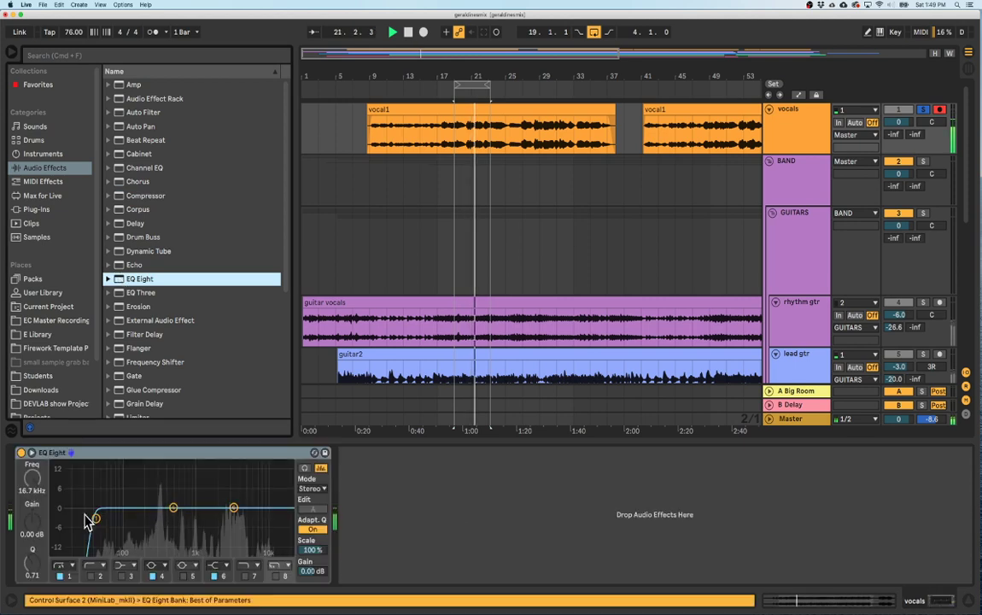
pyautogui.click(304, 469)
pyautogui.press('space')
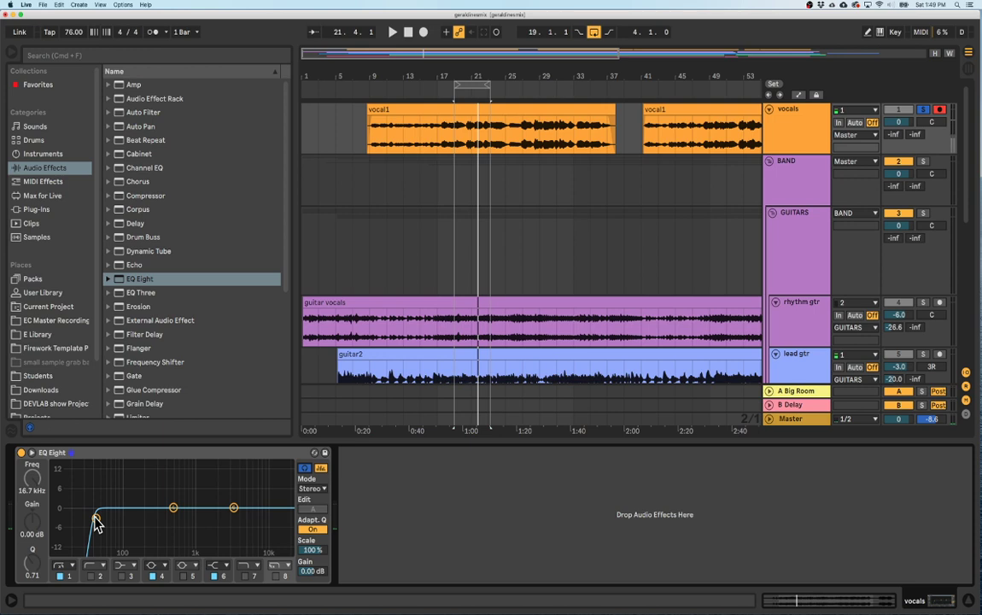
pyautogui.press('space')
pyautogui.moveTo(97, 517); pyautogui.dragTo(125, 507)
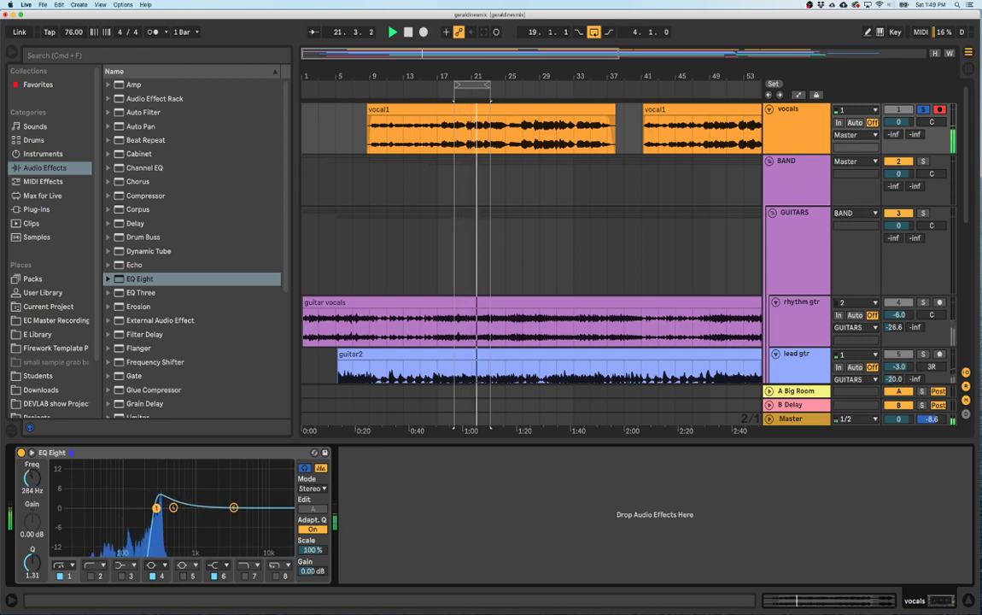
pyautogui.moveTo(160, 507); pyautogui.dragTo(162, 508)
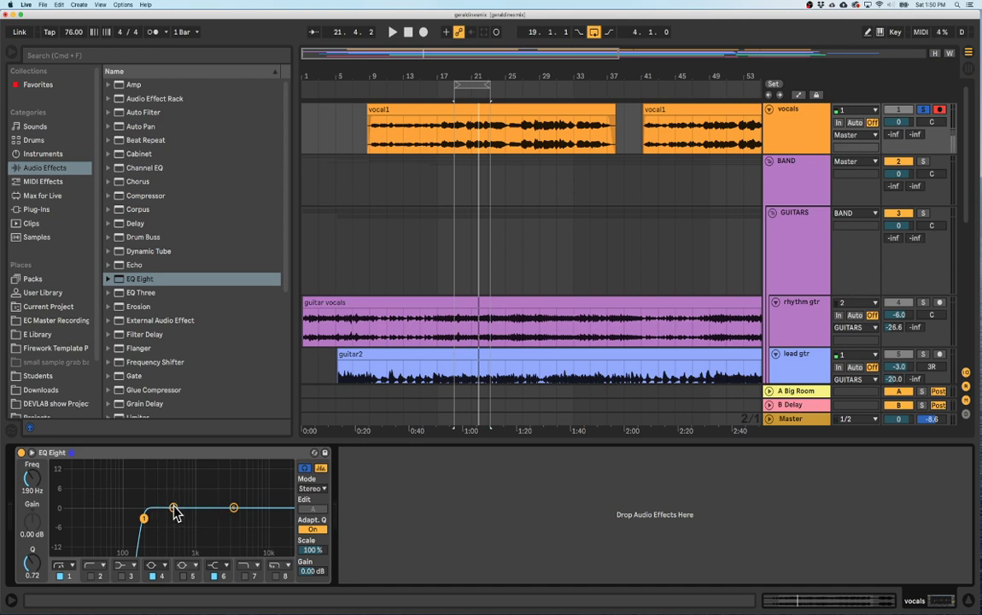
# Enable band 3 of the vocals EQ as a bell, sweep it boosted during playback, and settle on a slight cut near 370 Hz.
pyautogui.press('space')
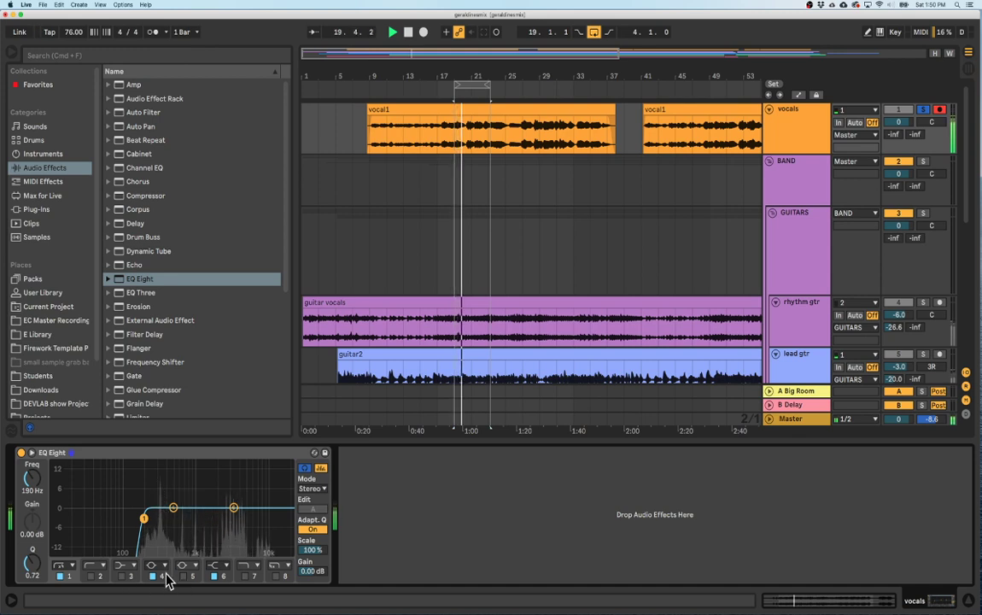
pyautogui.click(122, 575)
pyautogui.click(126, 564)
pyautogui.click(123, 518)
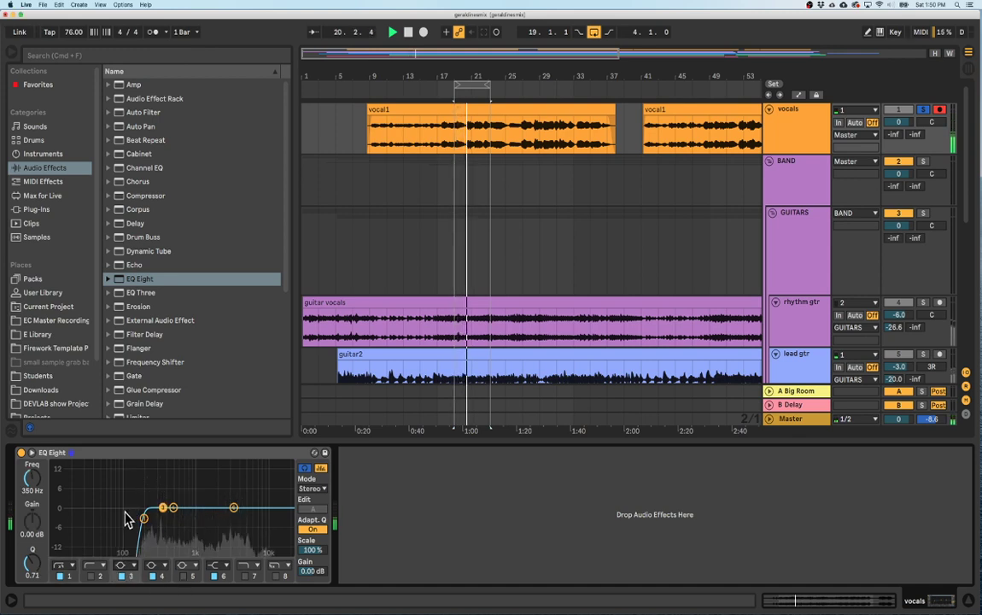
pyautogui.moveTo(163, 507); pyautogui.dragTo(167, 464)
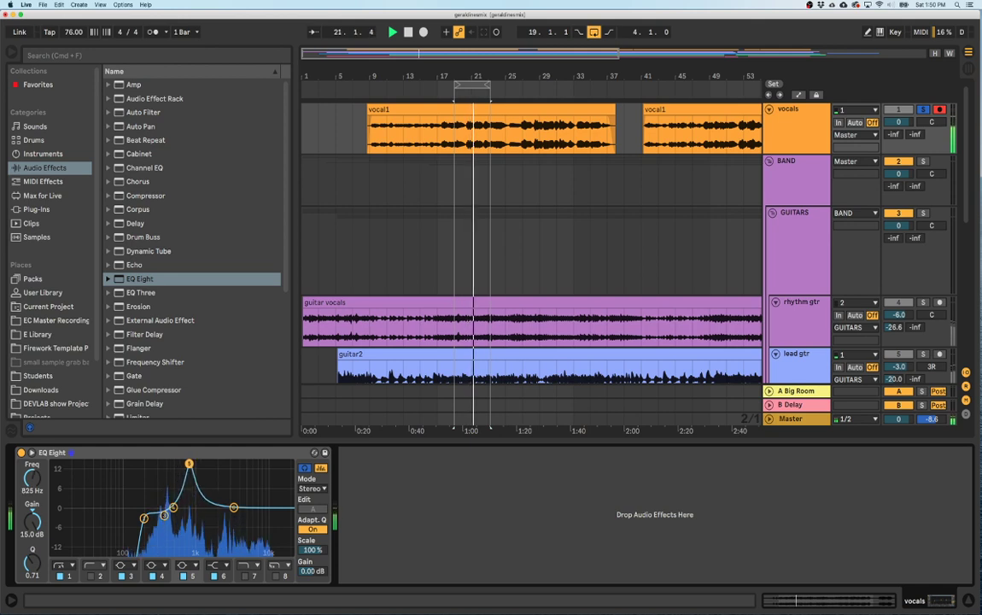
# Sweep band 5 of the vocals EQ with a boost during playback and settle on a narrow cut near 1.2 kHz.
pyautogui.moveTo(200, 463)
pyautogui.mouseDown()
pyautogui.moveTo(215, 463)
pyautogui.moveTo(198, 463)
pyautogui.mouseUp()
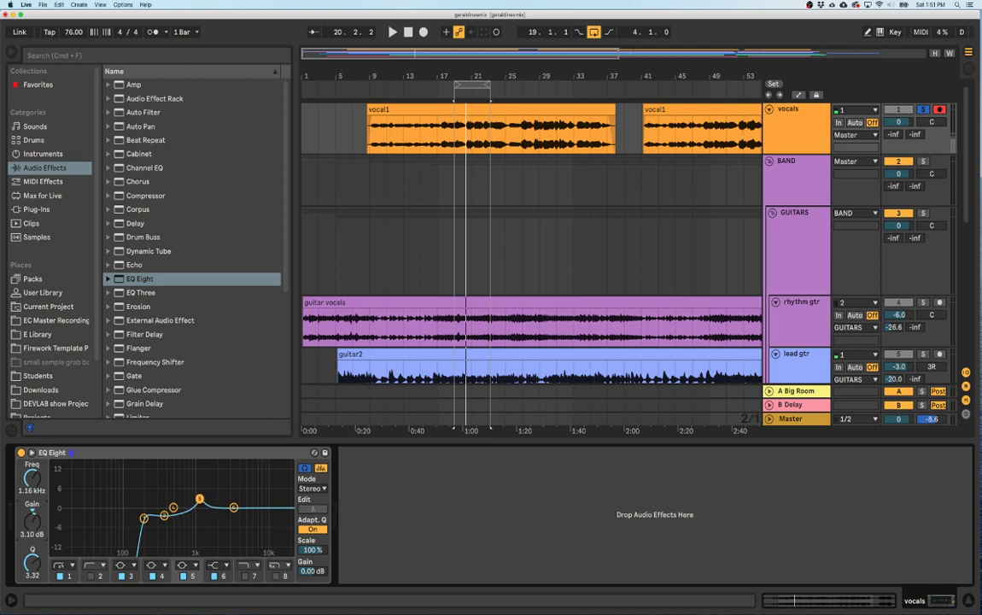
pyautogui.press('space')
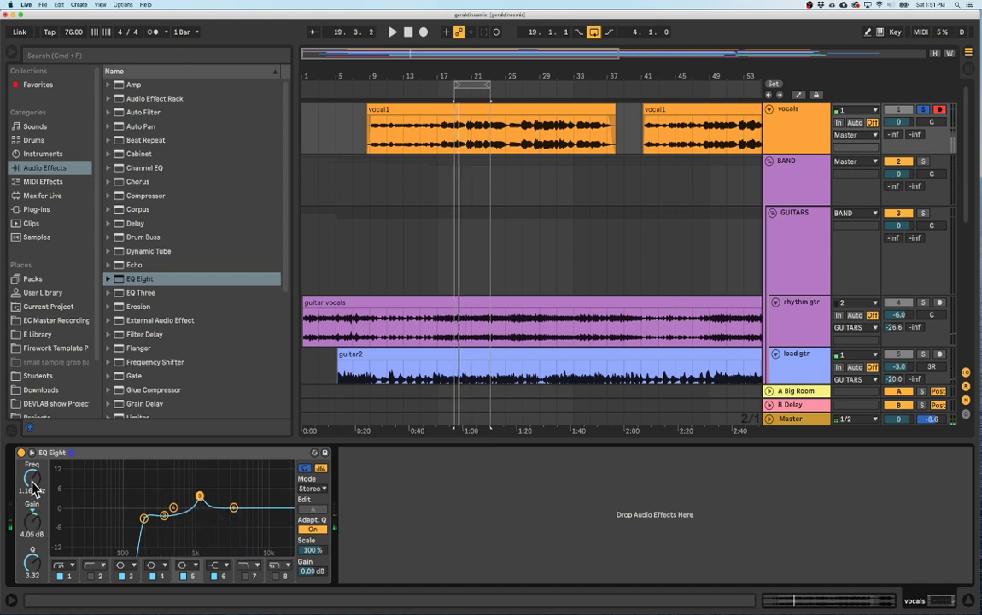
pyautogui.click(163, 516)
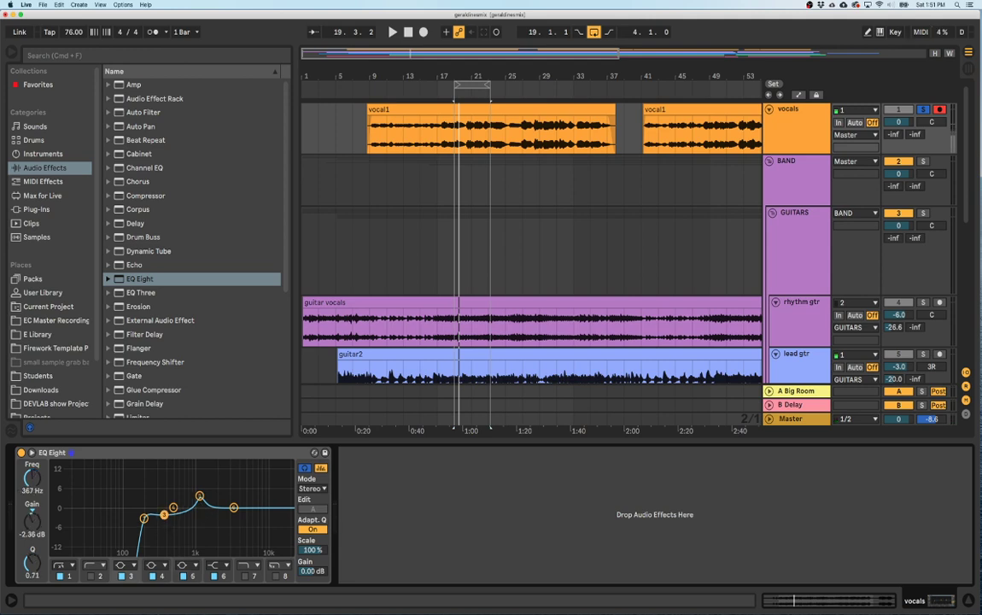
pyautogui.press('space')
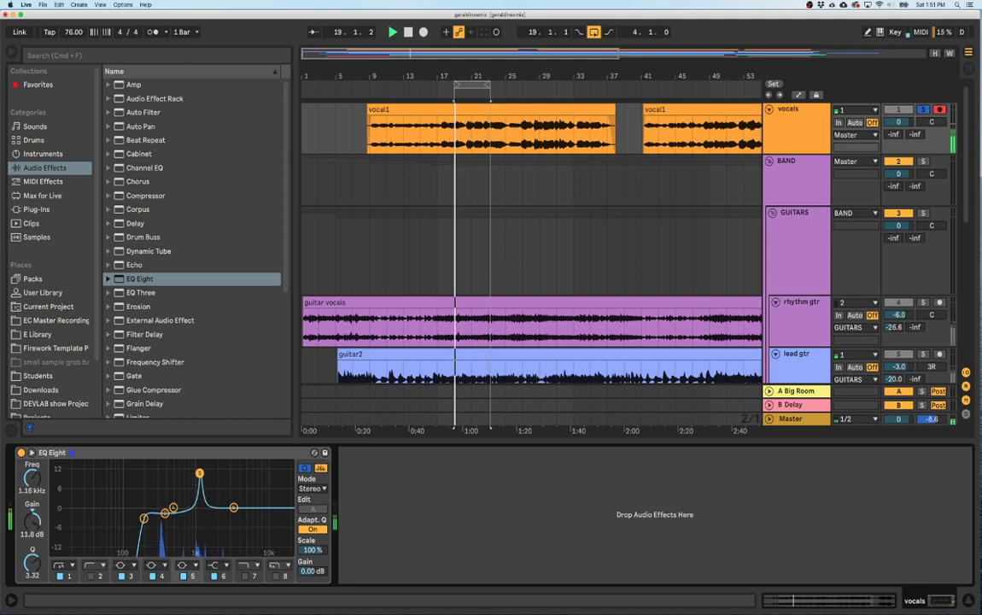
pyautogui.press('space')
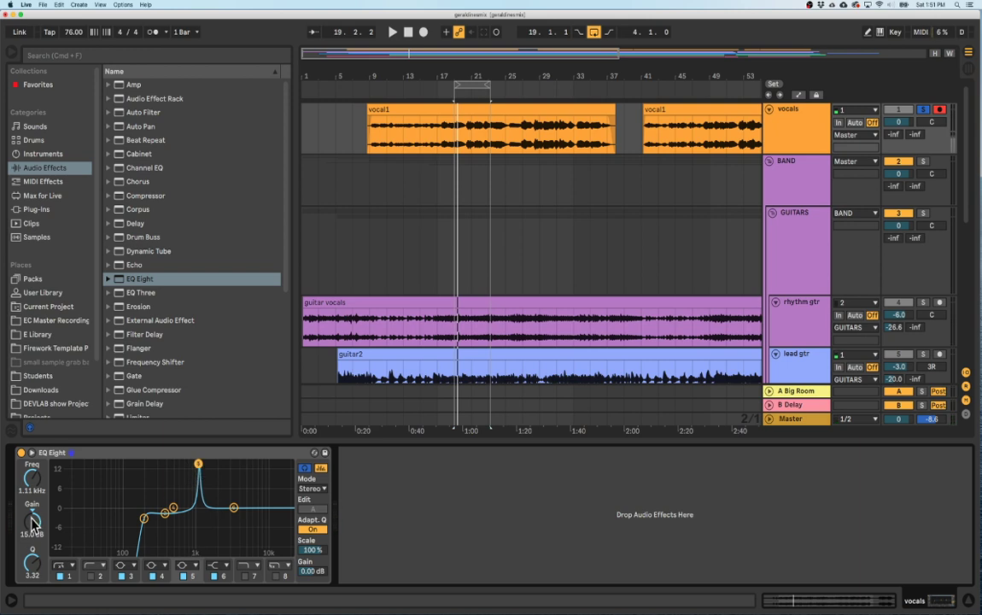
pyautogui.press('space')
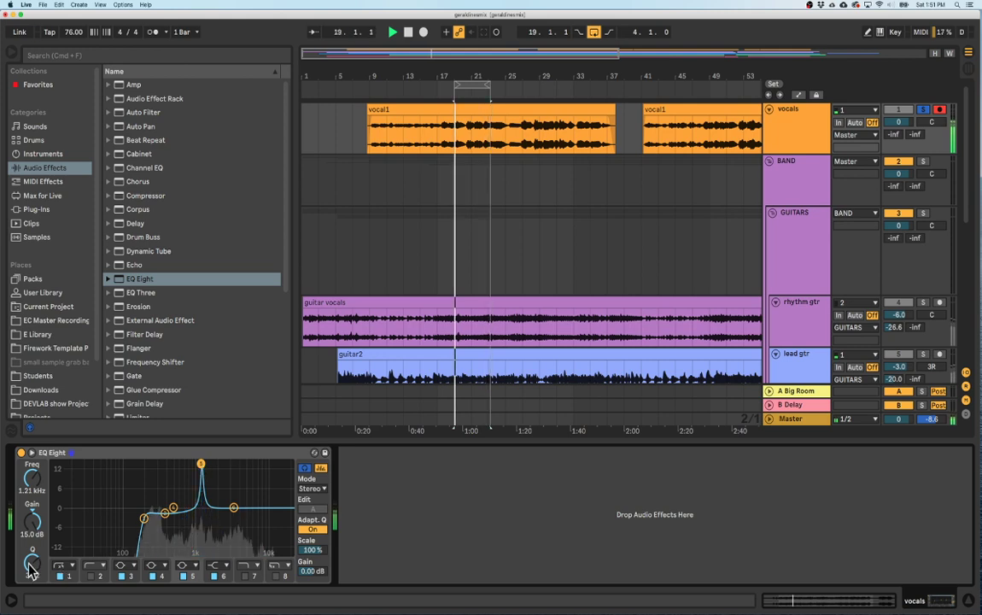
pyautogui.moveTo(32, 510)
pyautogui.mouseDown()
pyautogui.moveTo(31, 546)
pyautogui.moveTo(31, 522)
pyautogui.mouseUp()
pyautogui.moveTo(32, 562); pyautogui.dragTo(31, 528)
# Move the vocals EQ's high shelf on band 6 to 14.4 kHz at 0.37 dB and enable band 7 as a bell.
pyautogui.moveTo(233, 510); pyautogui.dragTo(277, 507)
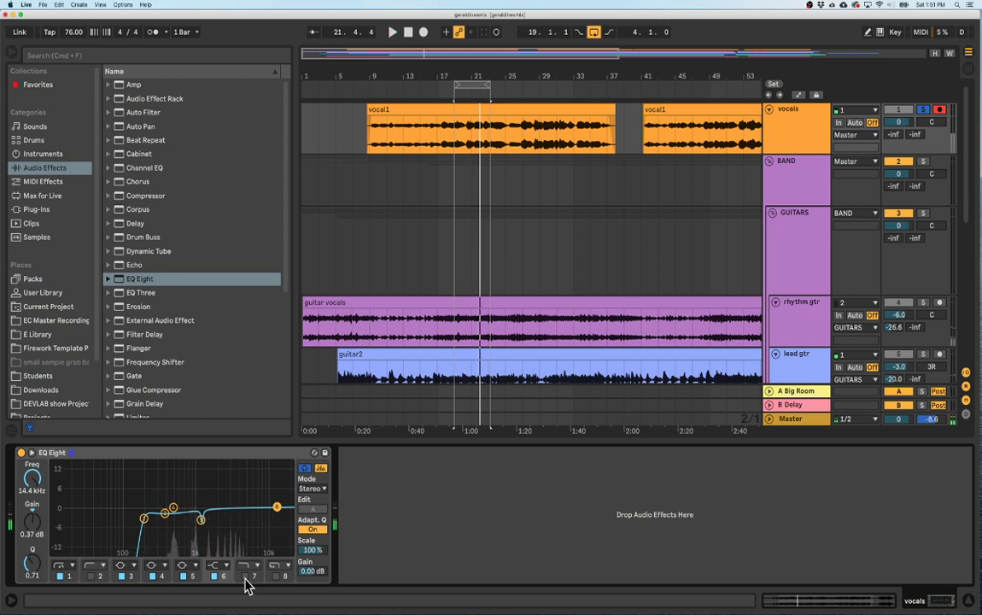
pyautogui.click(247, 566)
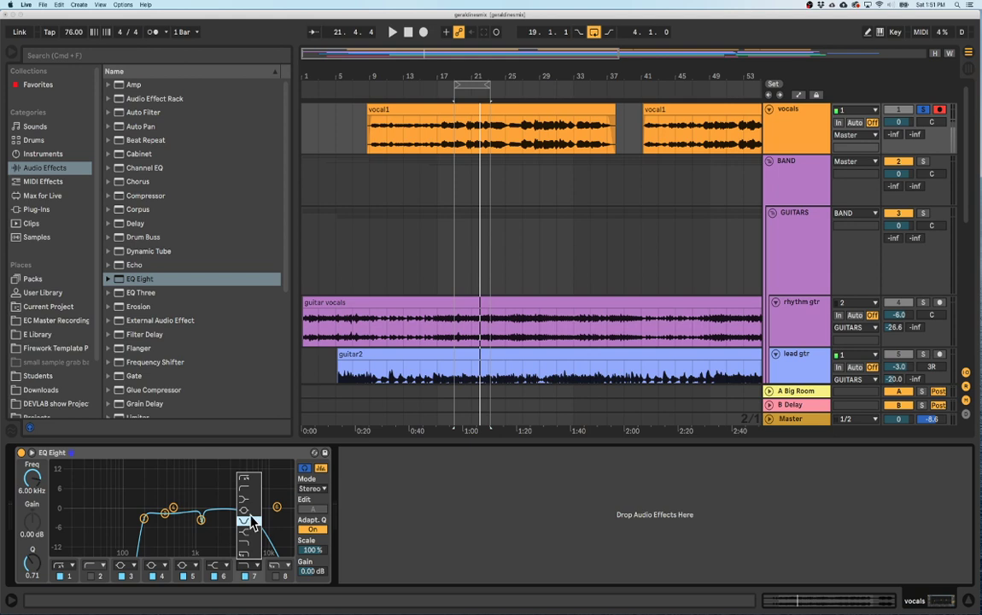
pyautogui.click(250, 522)
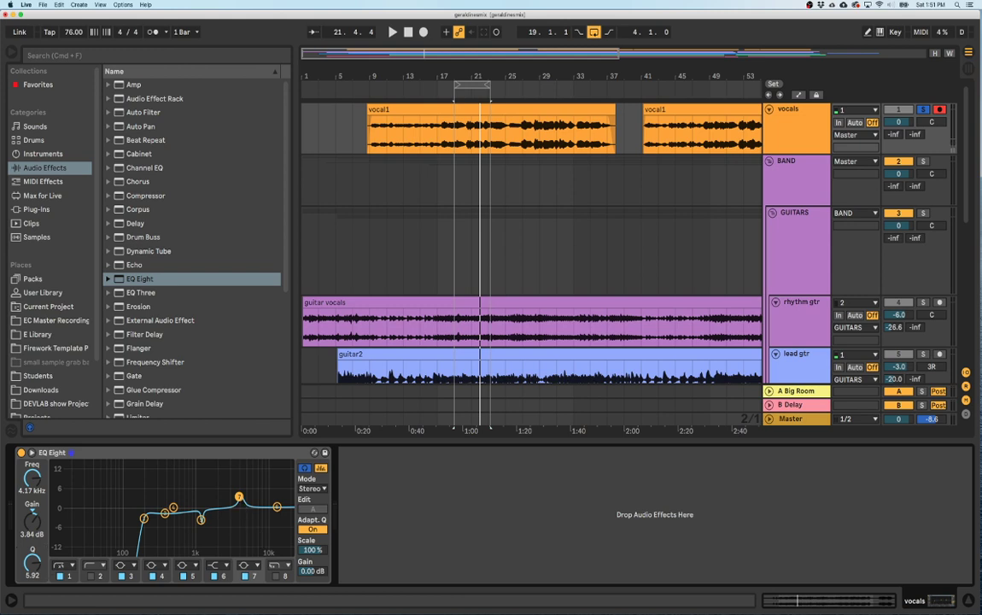
# Sweep band 7 of the vocals EQ boosted during playback and settle on a 0.71 dB lift at 5.39 kHz with Q 1.09.
pyautogui.press('space')
pyautogui.moveTo(237, 489); pyautogui.dragTo(234, 465)
pyautogui.moveTo(30, 580); pyautogui.dragTo(31, 559)
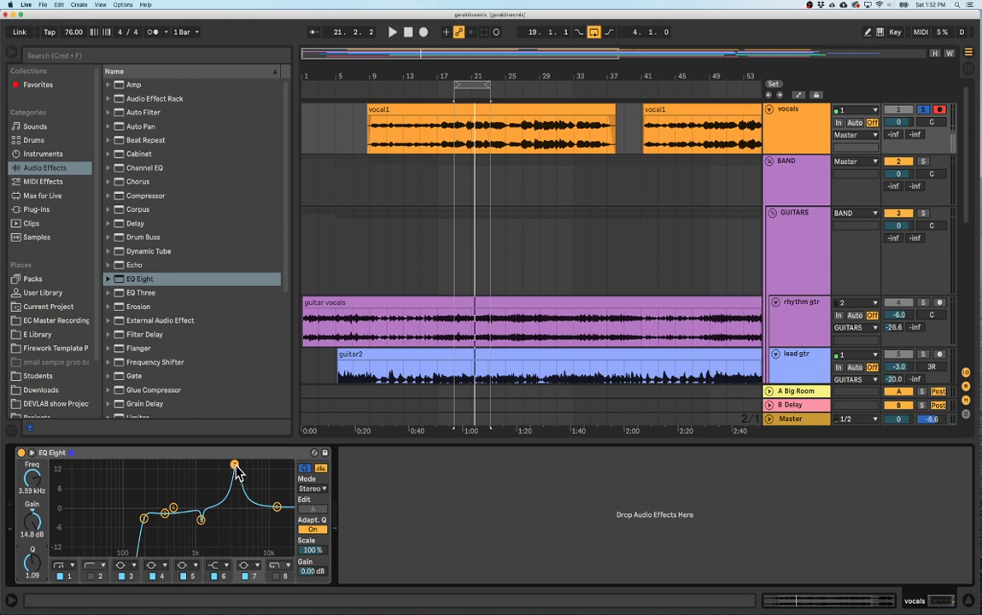
pyautogui.press('space')
pyautogui.moveTo(236, 463)
pyautogui.mouseDown()
pyautogui.moveTo(232, 488)
pyautogui.moveTo(215, 463)
pyautogui.moveTo(246, 464)
pyautogui.mouseUp()
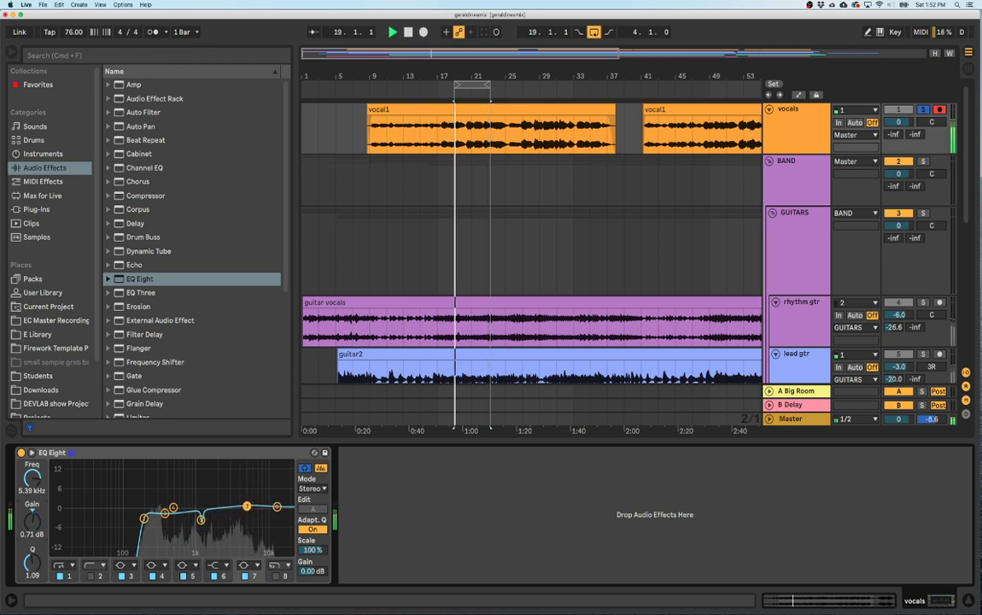
# Compare the vocals with EQ Eight bypassed and active during playback, raising band 7's gain to 1.12 dB.
pyautogui.click(21, 453)
pyautogui.click(21, 453)
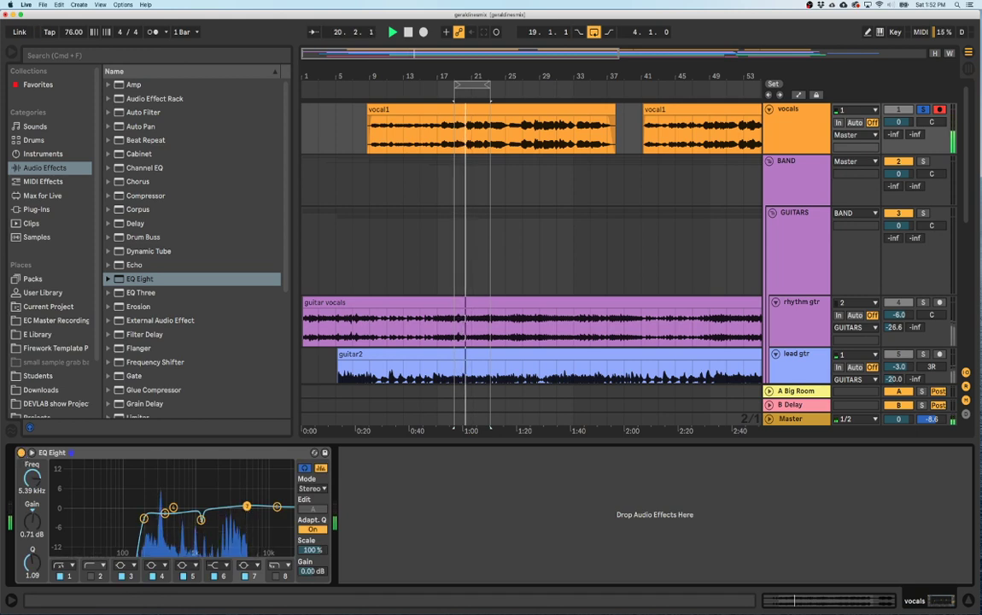
pyautogui.click(22, 453)
pyautogui.click(22, 453)
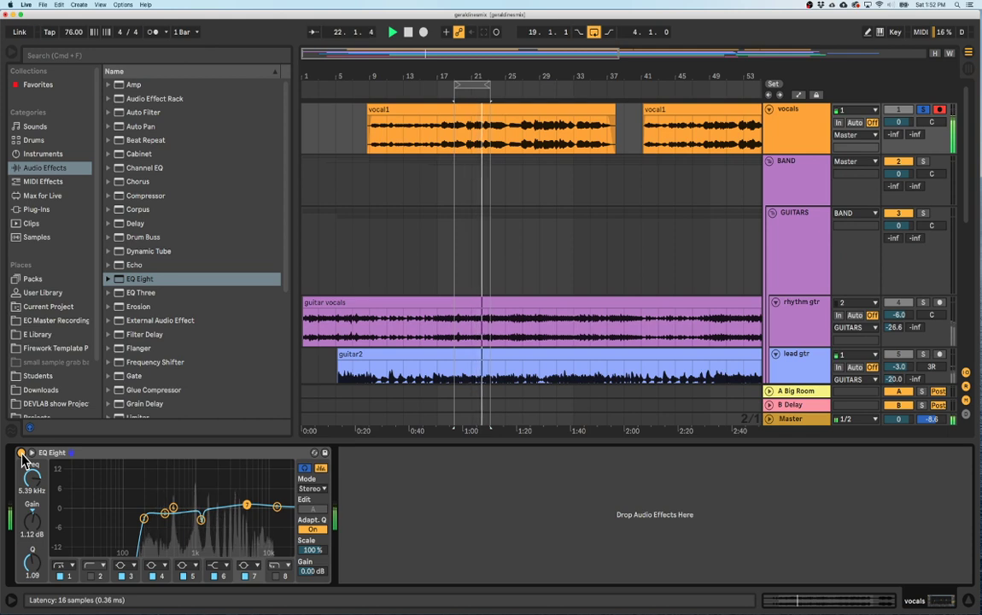
pyautogui.click(21, 453)
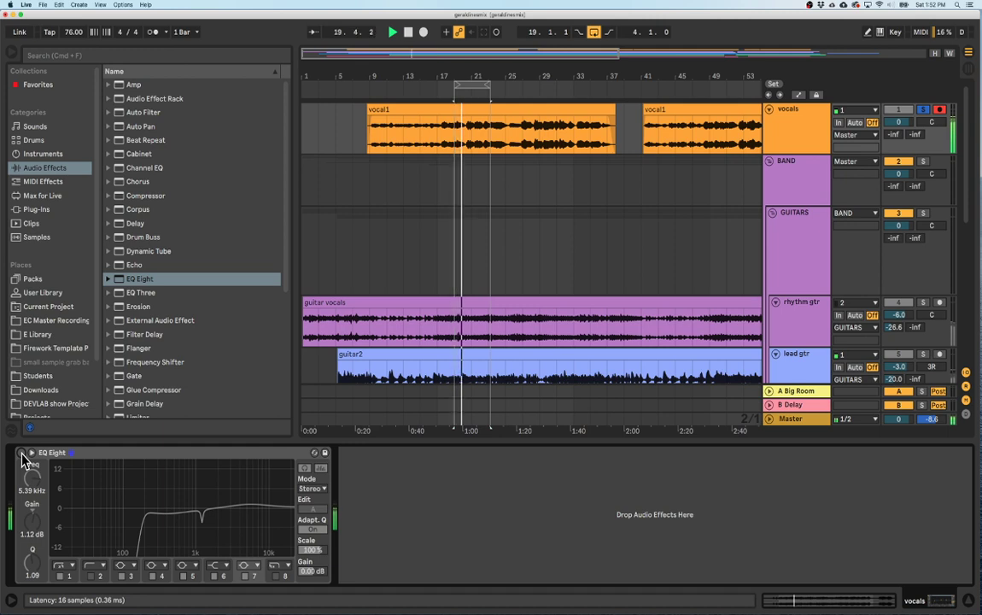
pyautogui.click(22, 453)
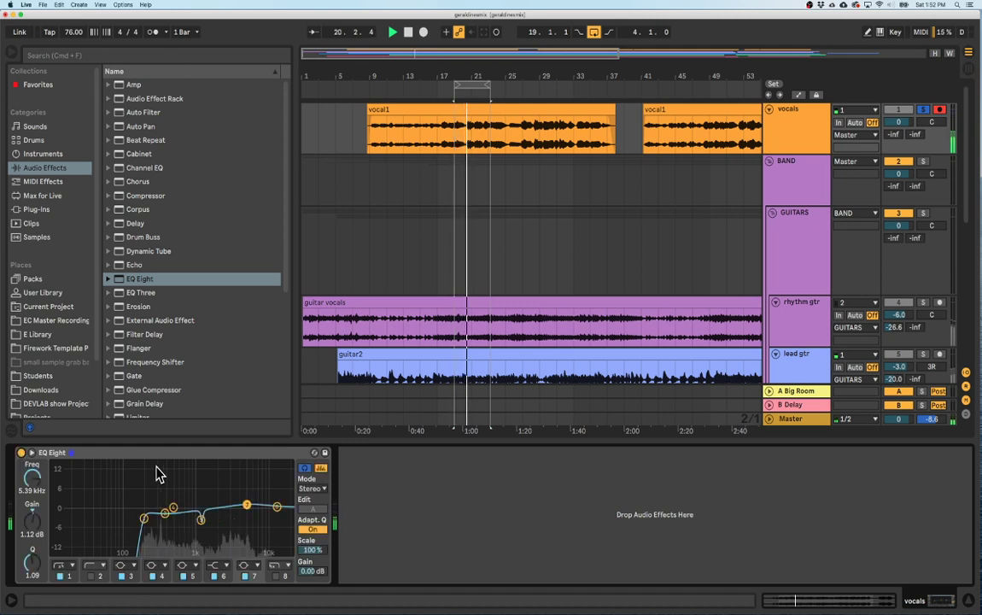
pyautogui.press('space')
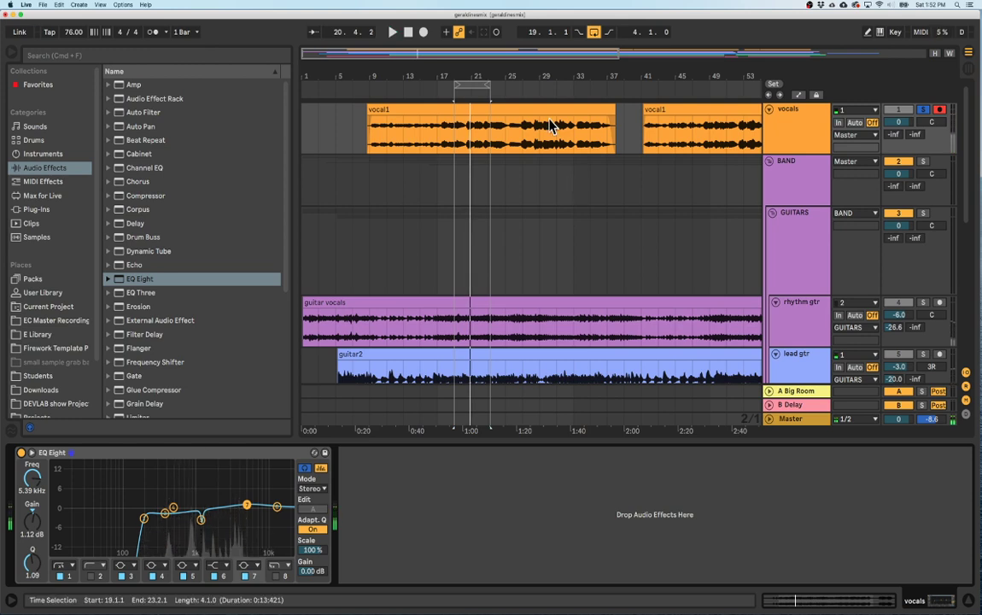
# Extend the loop from 19.1.1 to a length of 14.0.0.
pyautogui.doubleClick(535, 75)
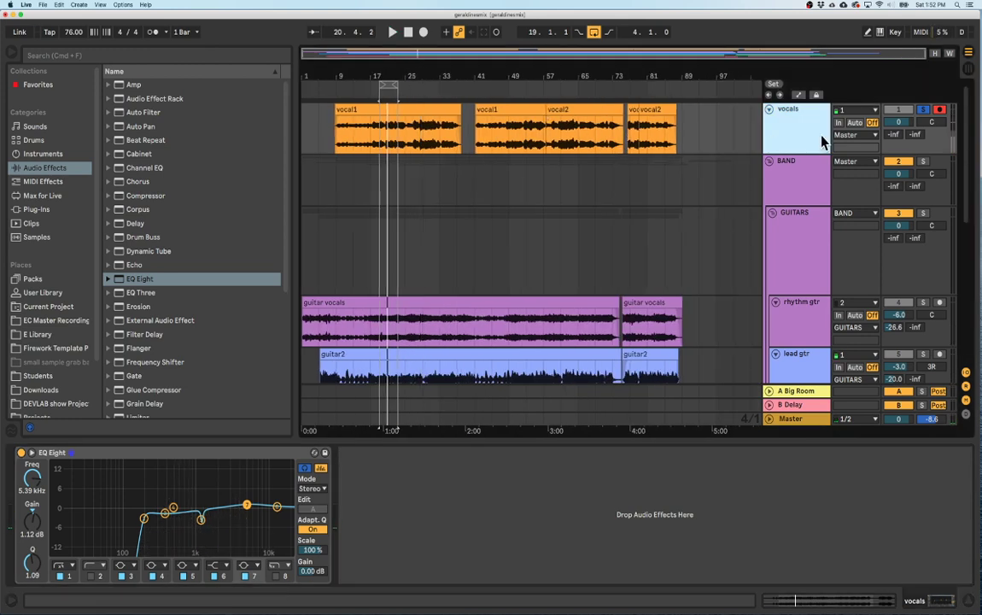
pyautogui.moveTo(395, 86); pyautogui.dragTo(439, 86)
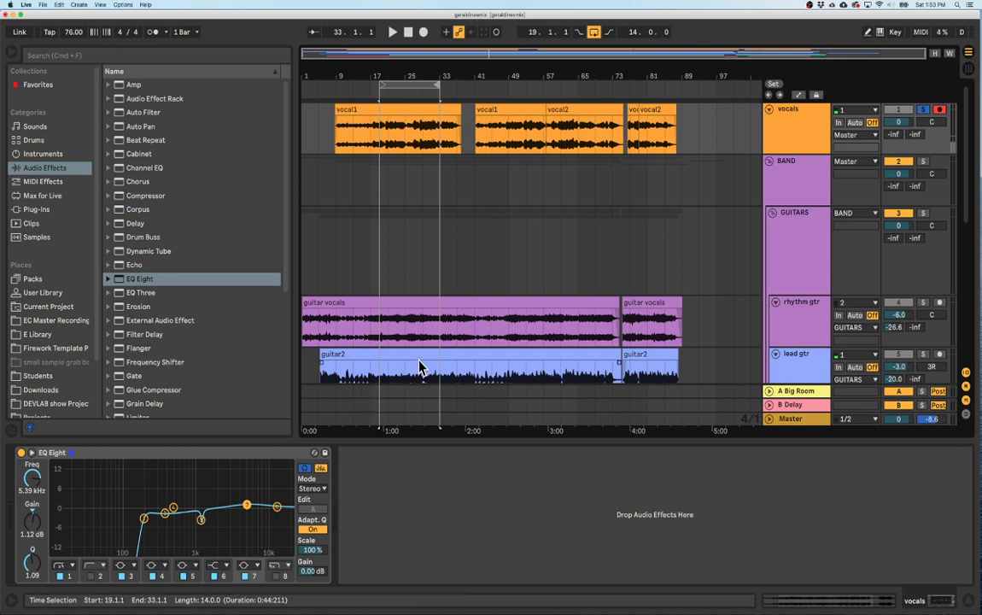
pyautogui.scroll(-1, 420, 364)
pyautogui.scroll(1, 420, 365)
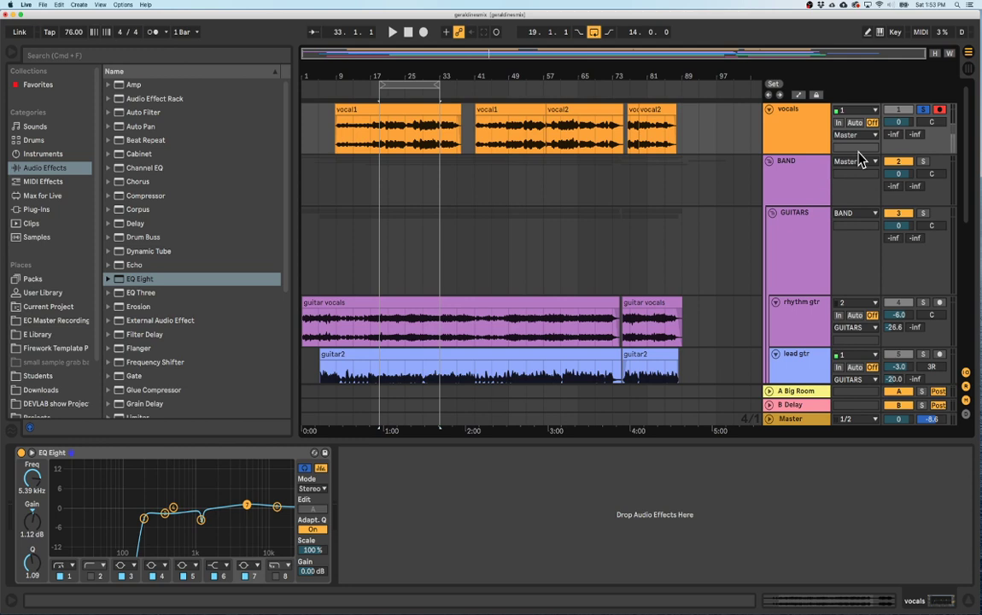
# Set the insert mark to 21.1.1 and lower the vocals, GUITARS group and lead guitar volumes to -6.0 dB each.
pyautogui.click(386, 135)
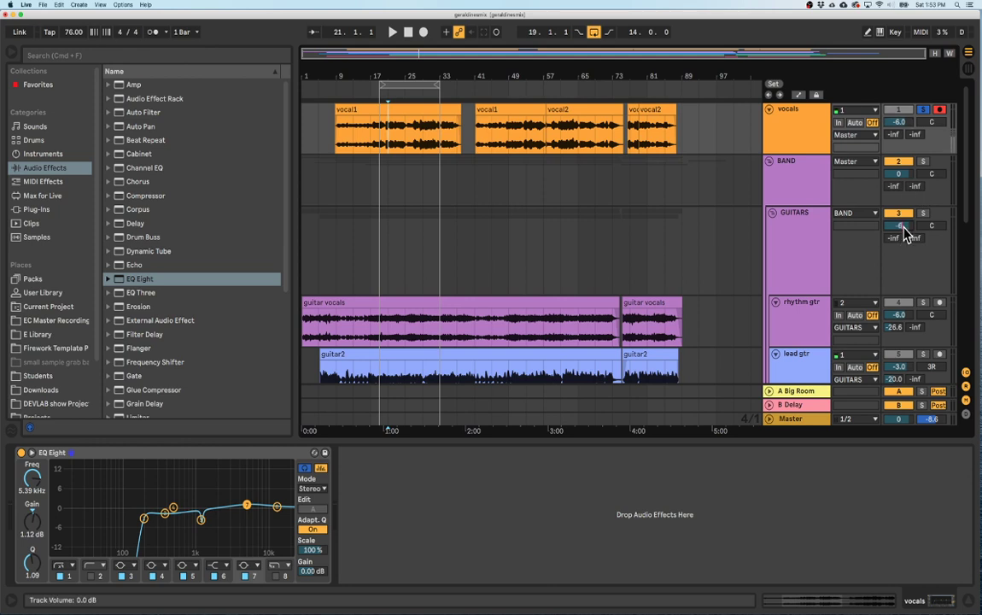
pyautogui.scroll(-5, 904, 246)
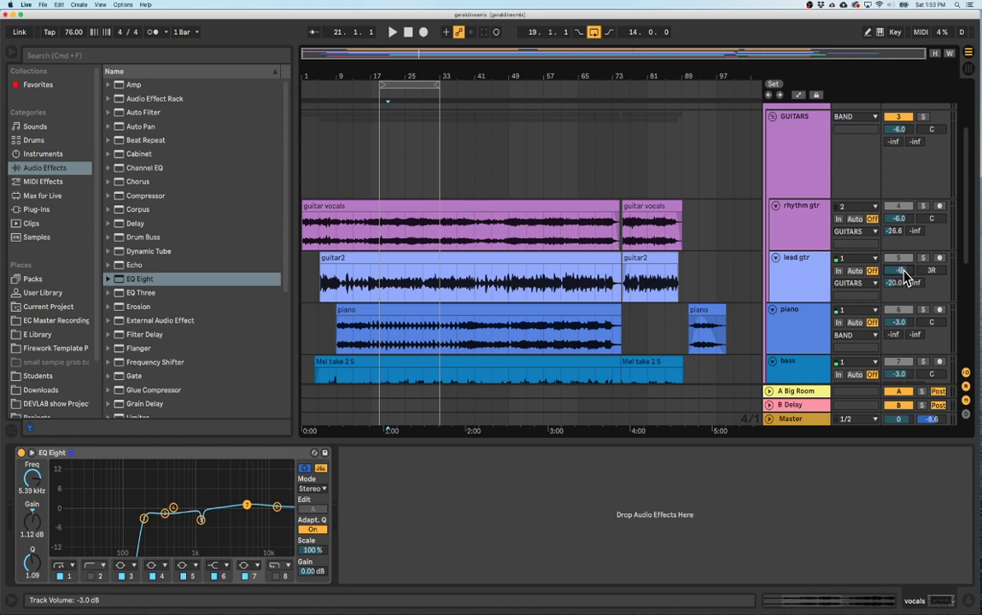
pyautogui.click(805, 269)
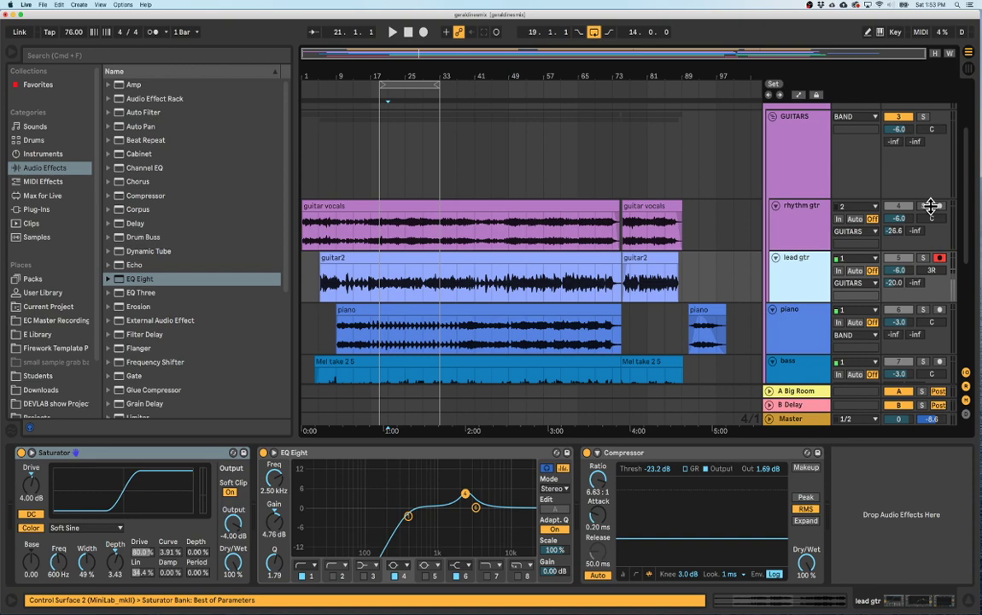
# Solo the rhythm and lead guitars in place of the vocals and audition them together from 21.1.1.
pyautogui.click(794, 223)
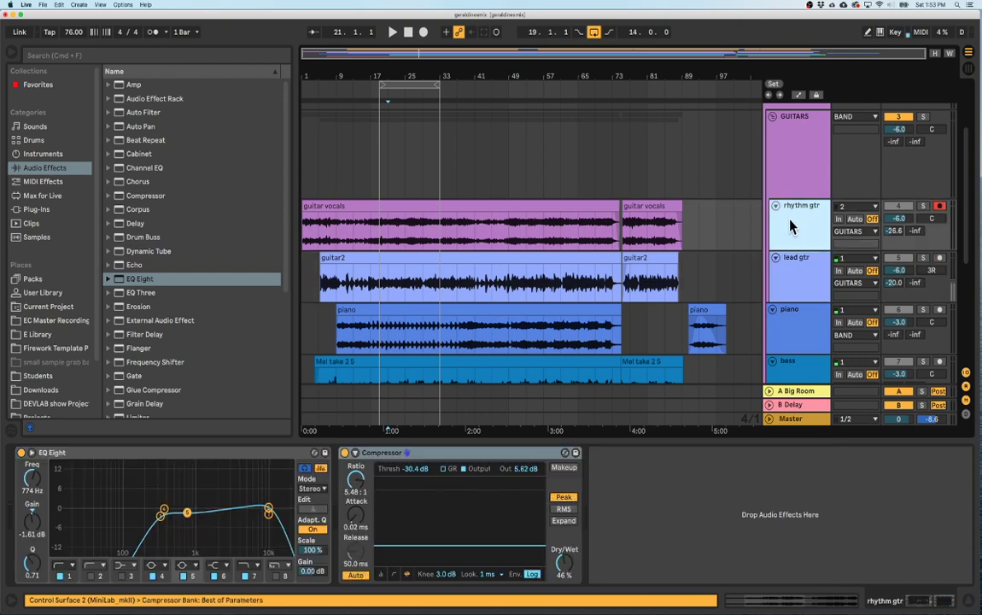
pyautogui.click(798, 286)
pyautogui.scroll(3, 908, 237)
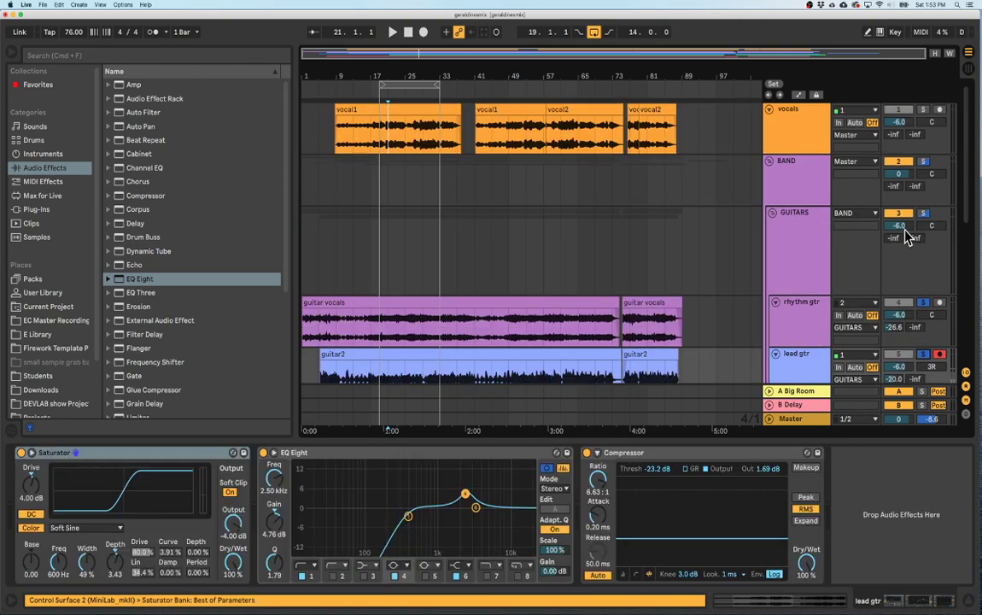
pyautogui.scroll(-3, 908, 238)
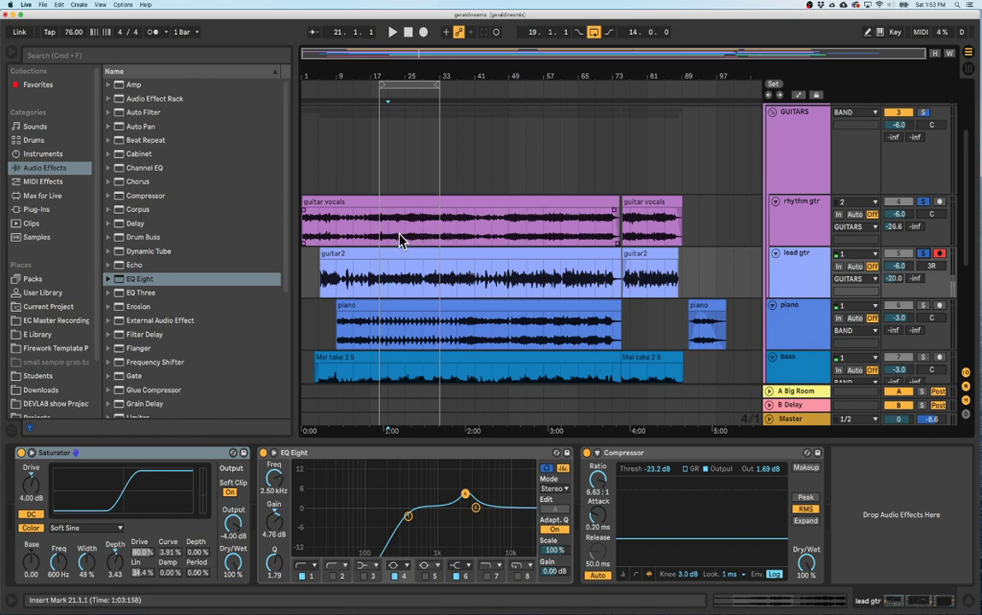
pyautogui.moveTo(397, 77); pyautogui.dragTo(397, 107)
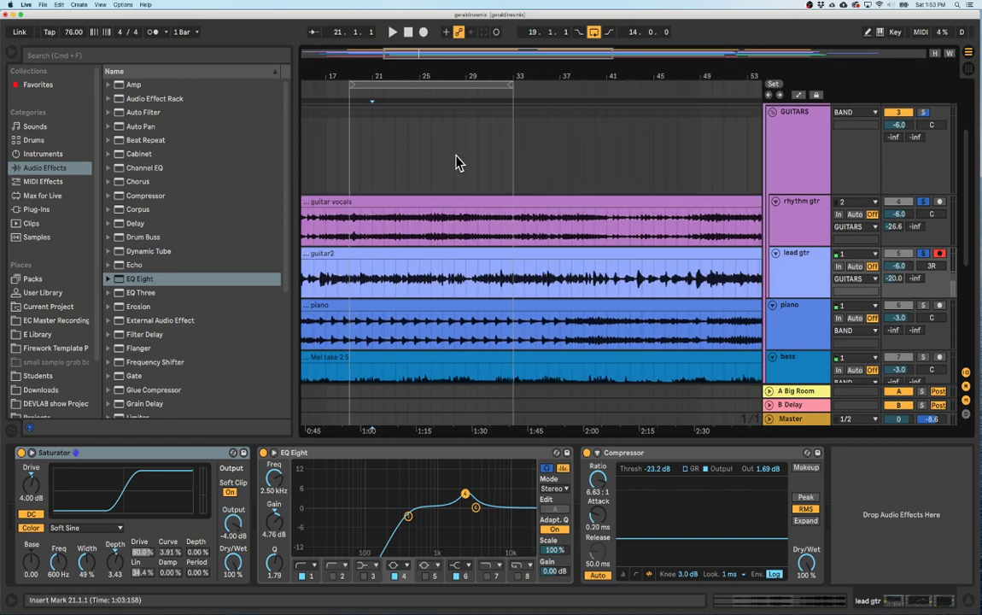
pyautogui.press('space')
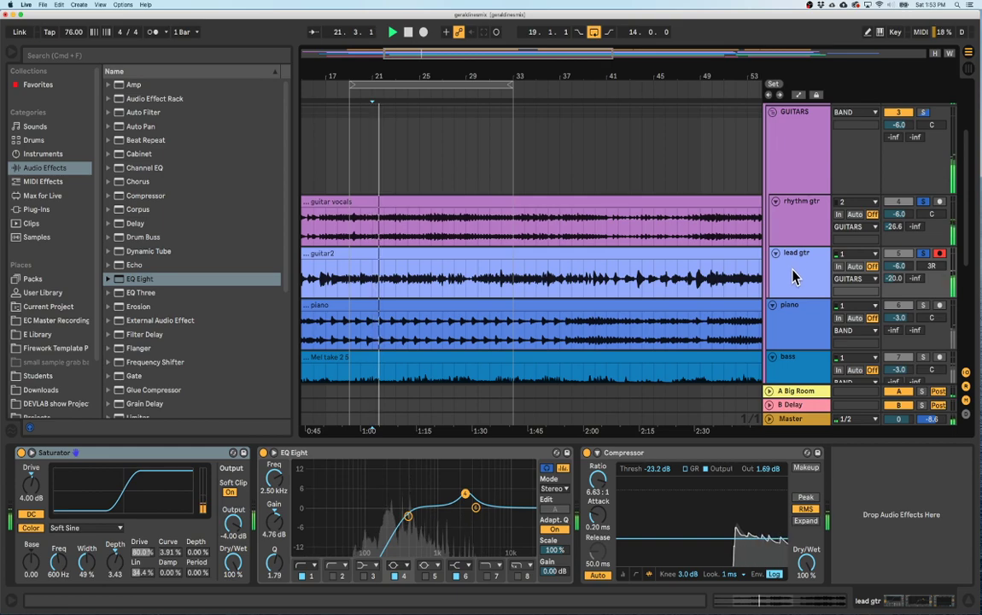
pyautogui.press('space')
# Audition both guitars from the start of the first lead guitar clip, remove their solos and select the piano track.
pyautogui.moveTo(383, 80); pyautogui.dragTo(388, 47)
pyautogui.scroll(-5, 416, 191)
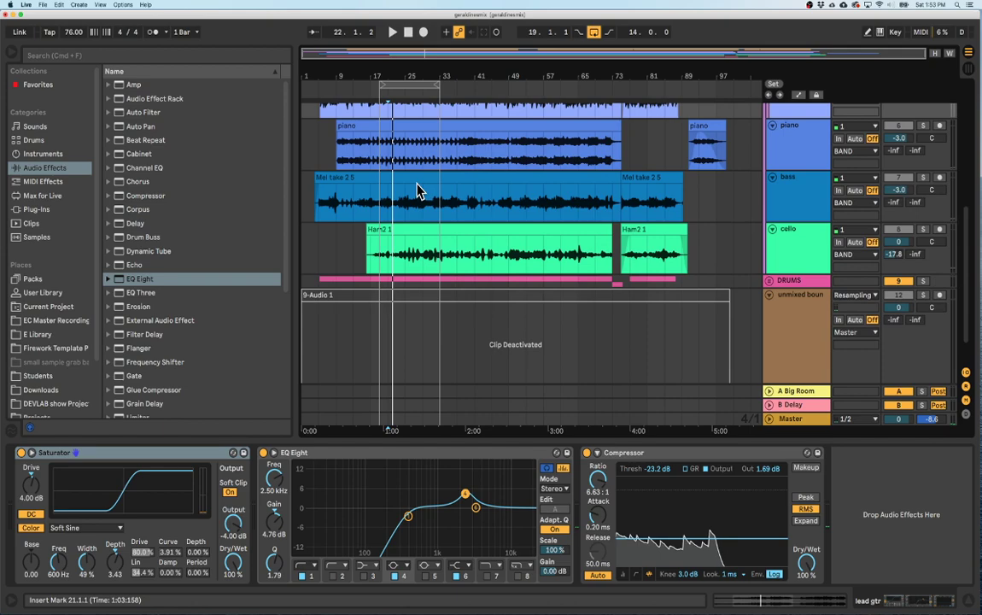
pyautogui.scroll(3, 414, 190)
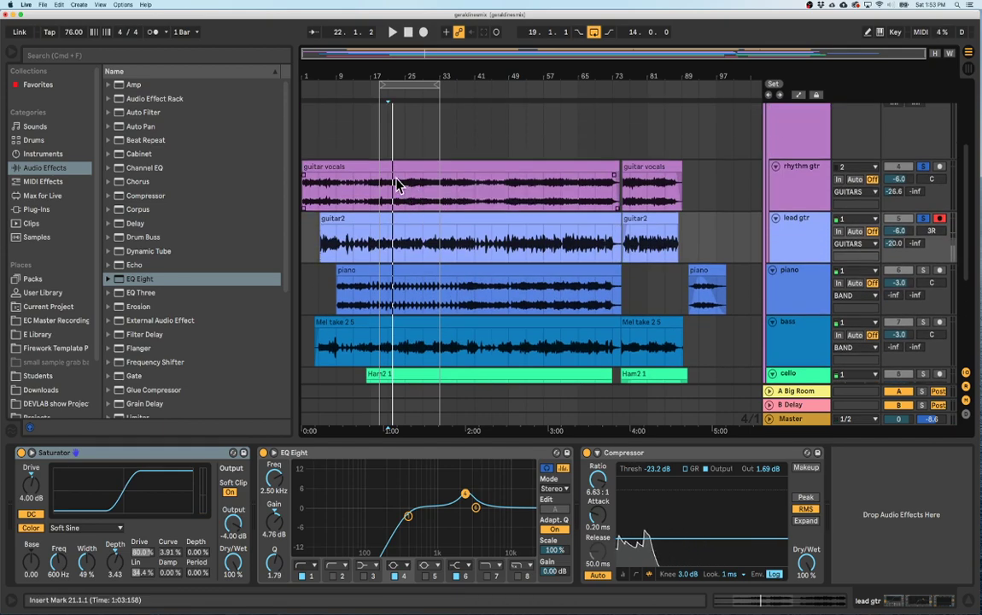
pyautogui.click(400, 163)
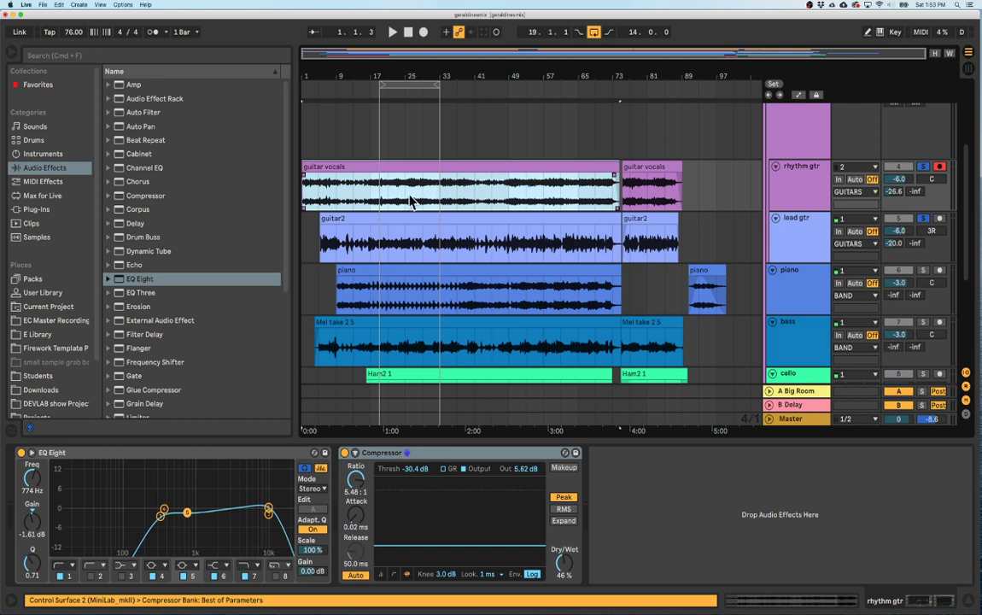
pyautogui.click(373, 219)
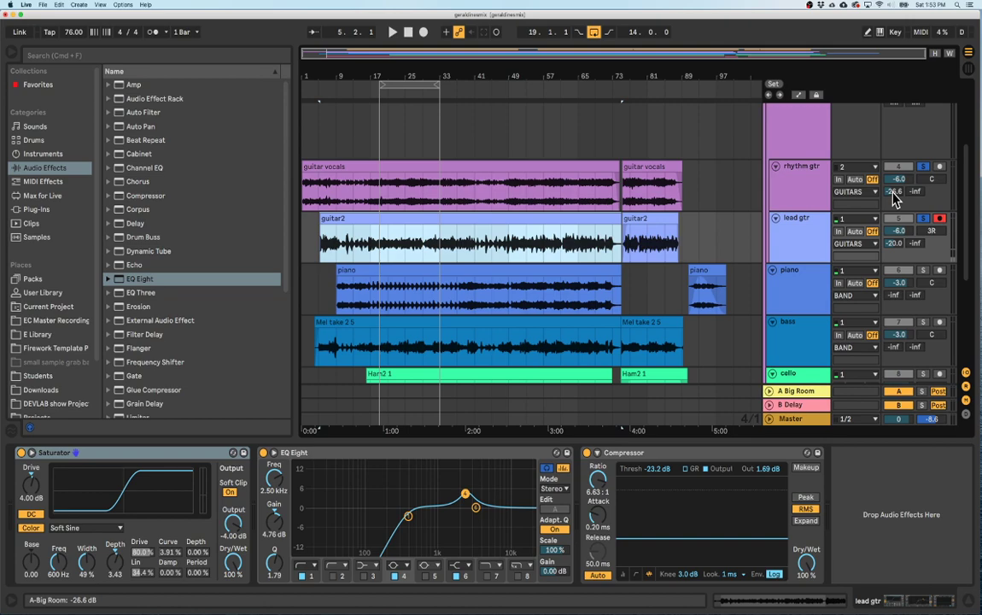
pyautogui.scroll(4, 498, 215)
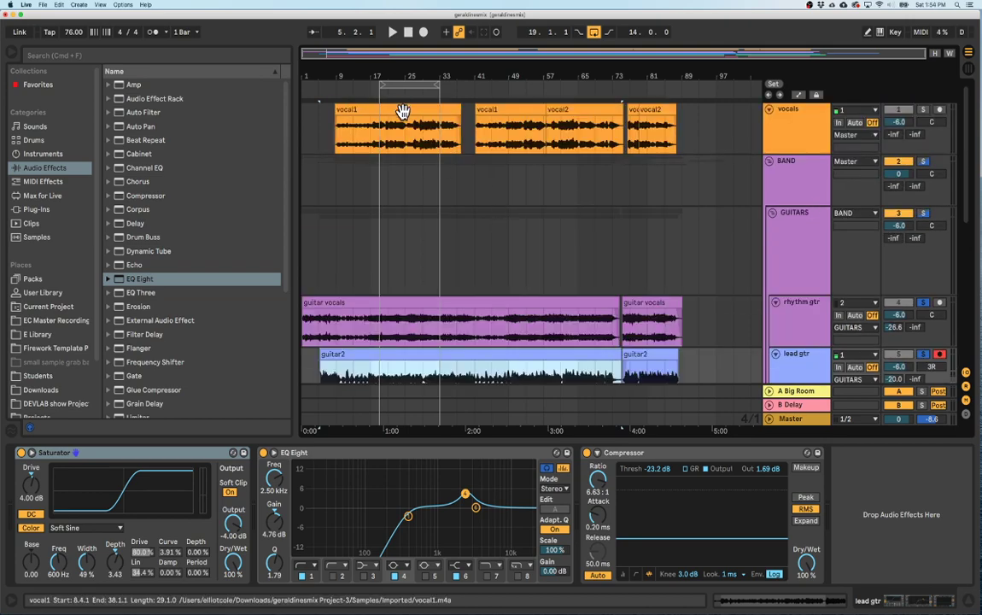
pyautogui.scroll(-5, 411, 224)
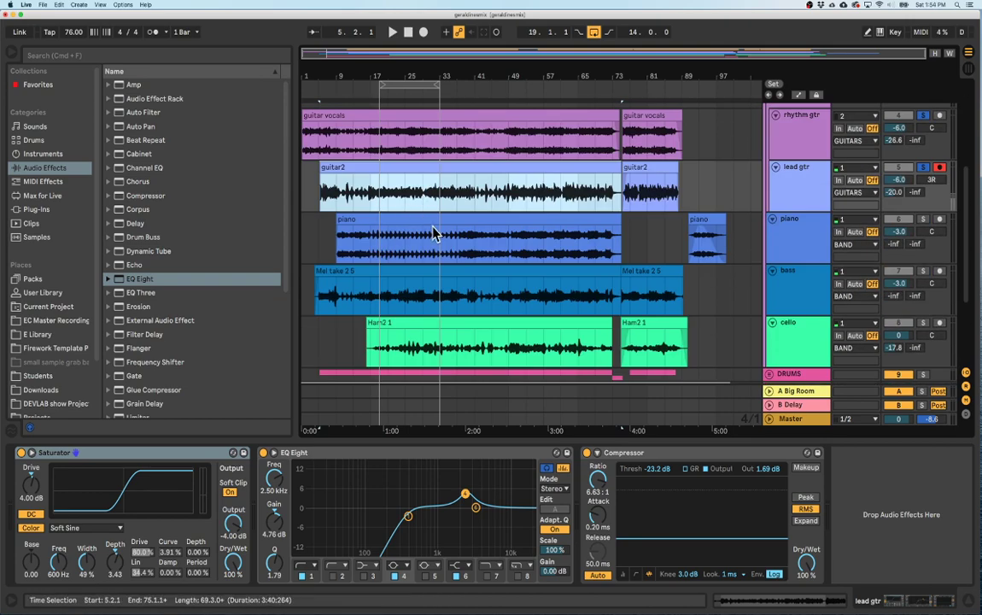
pyautogui.press('space')
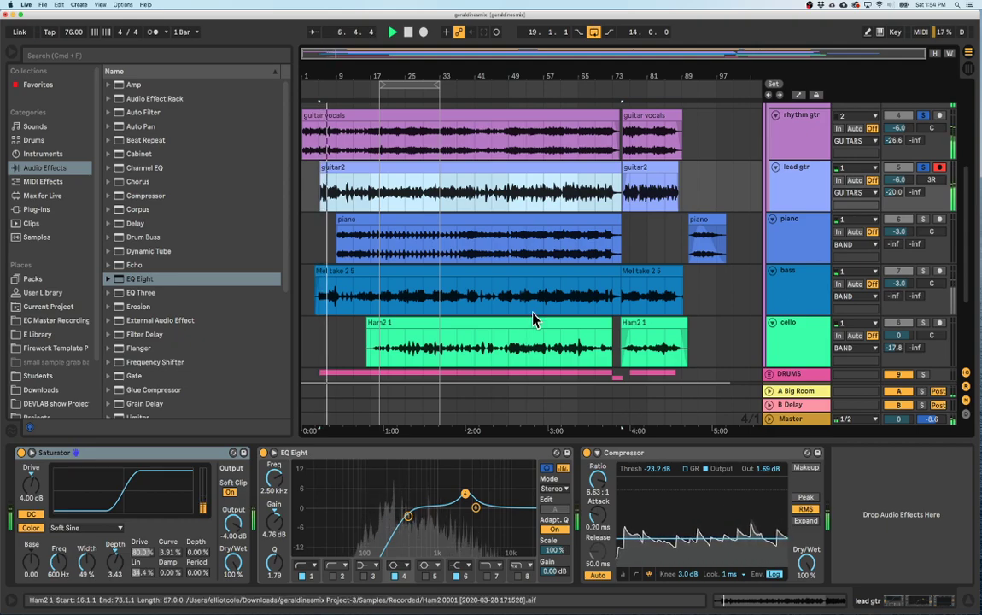
pyautogui.click(506, 253)
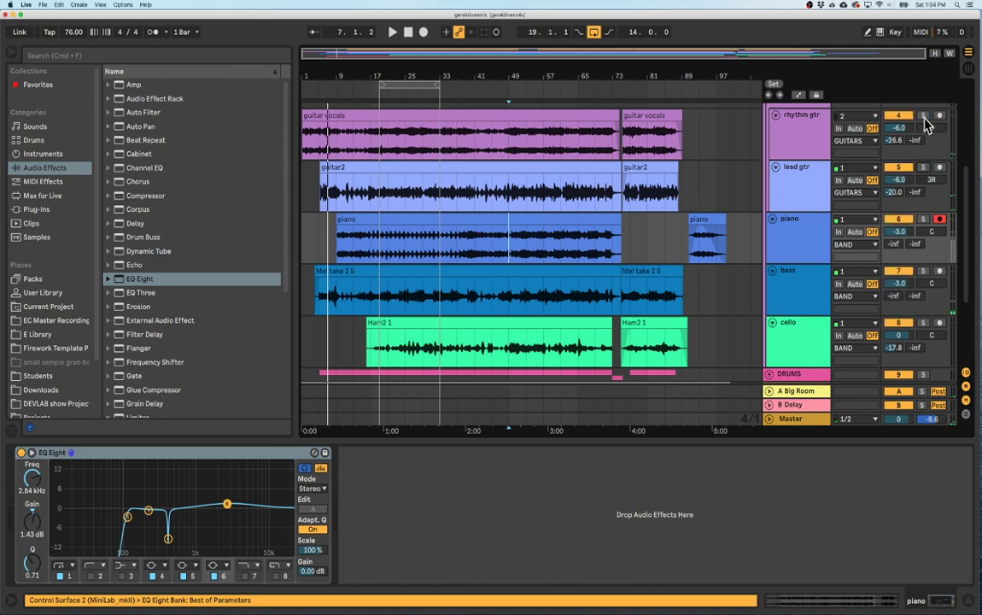
# Solo the GUITARS group and start playback near the beginning of the loop.
pyautogui.scroll(5, 879, 164)
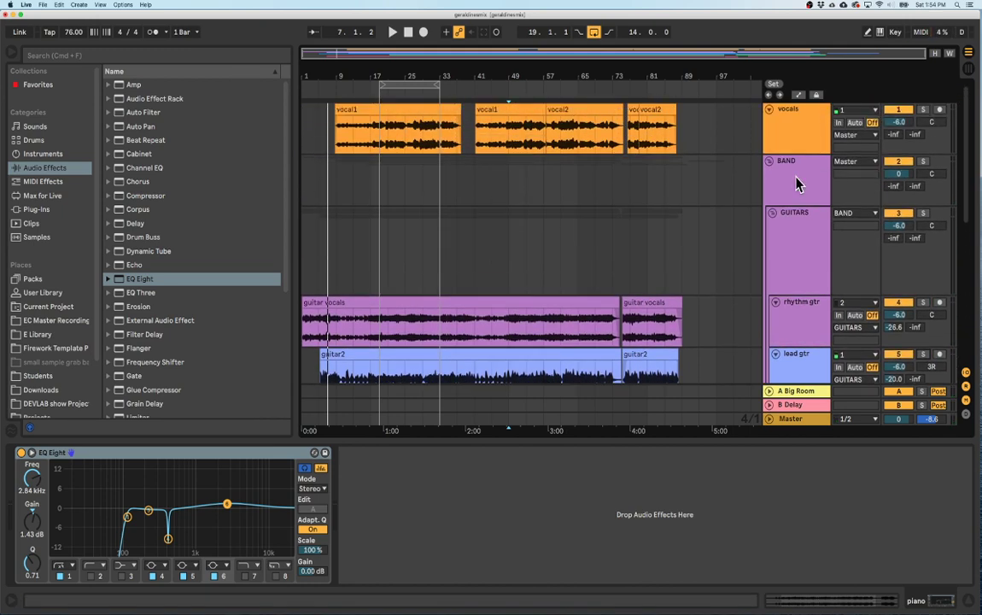
pyautogui.click(795, 184)
pyautogui.scroll(-3, 790, 186)
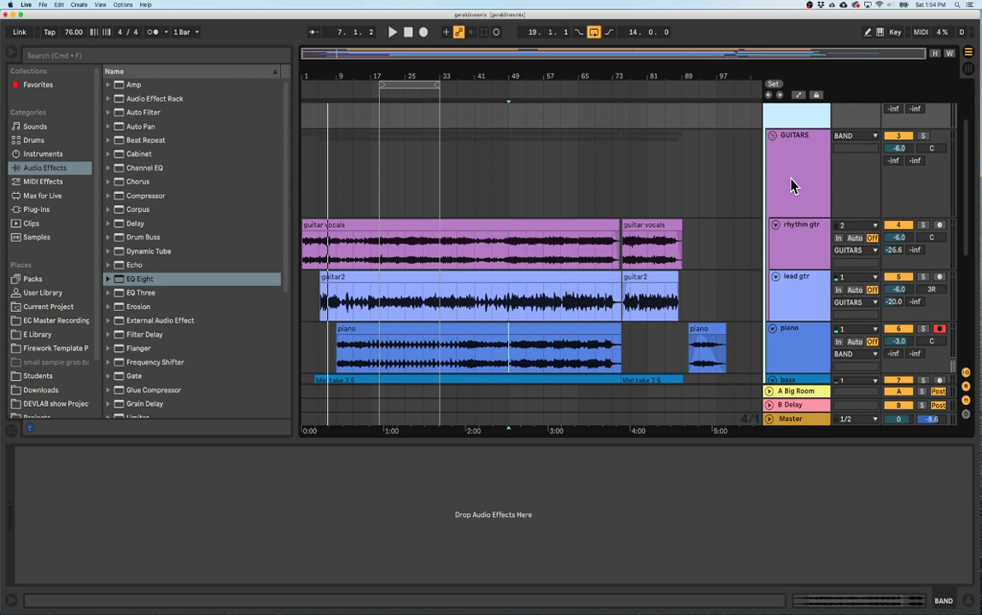
pyautogui.click(792, 187)
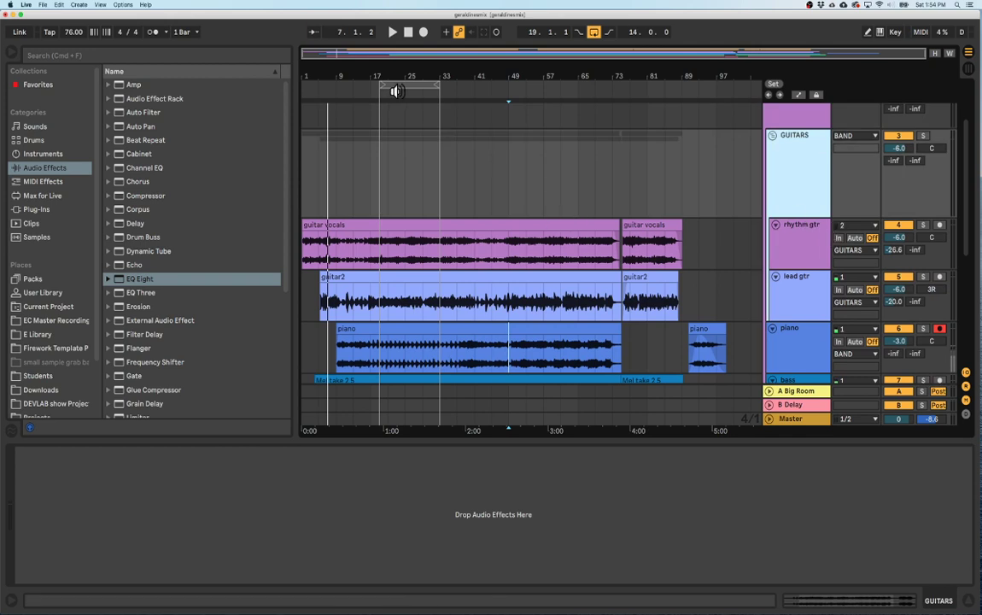
pyautogui.click(922, 135)
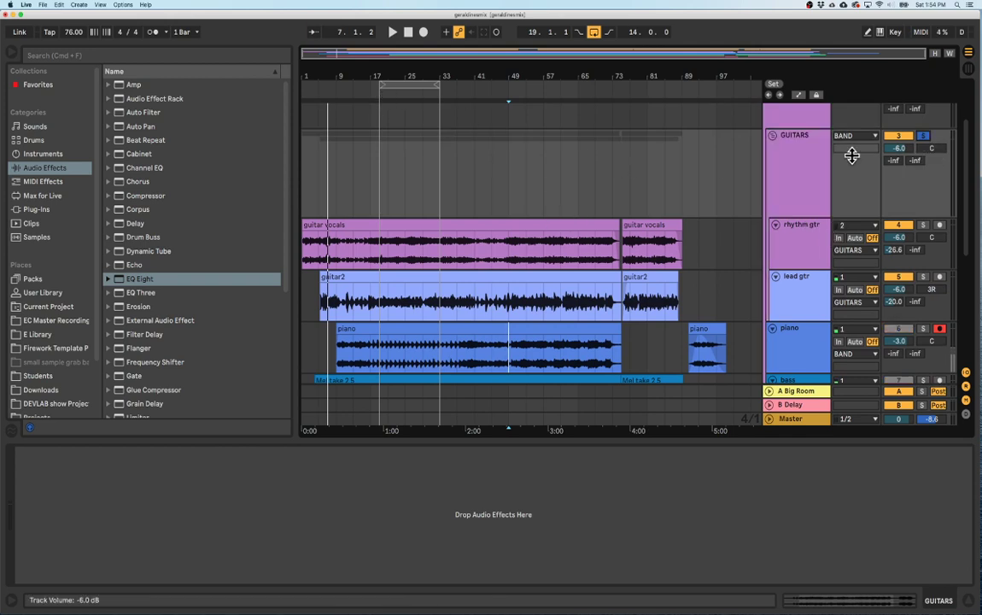
pyautogui.click(387, 94)
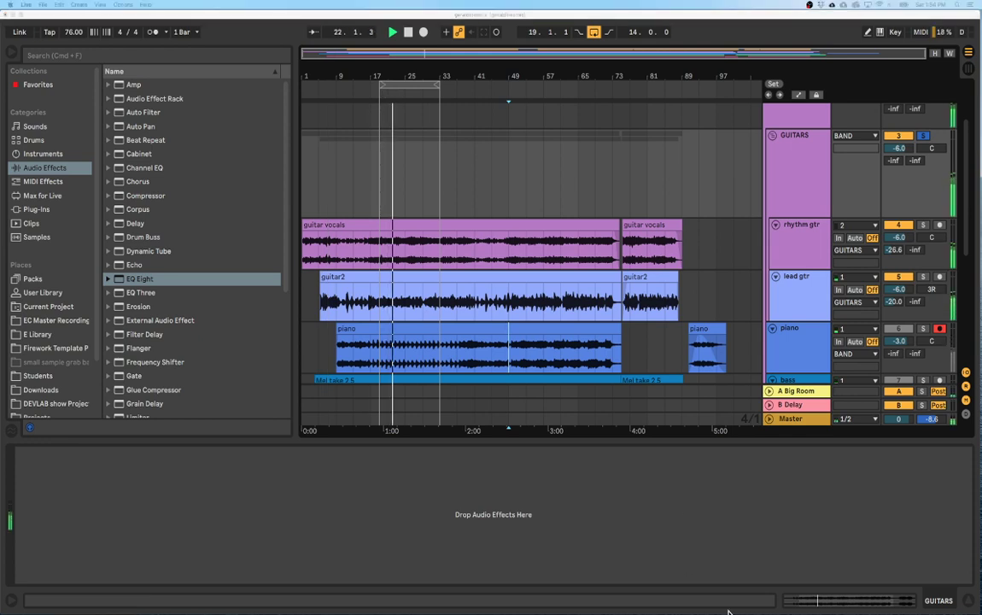
# Solo the rhythm and lead guitar tracks together inside the GUITARS group while the loop plays.
pyautogui.scroll(-3, 499, 259)
pyautogui.press('+')
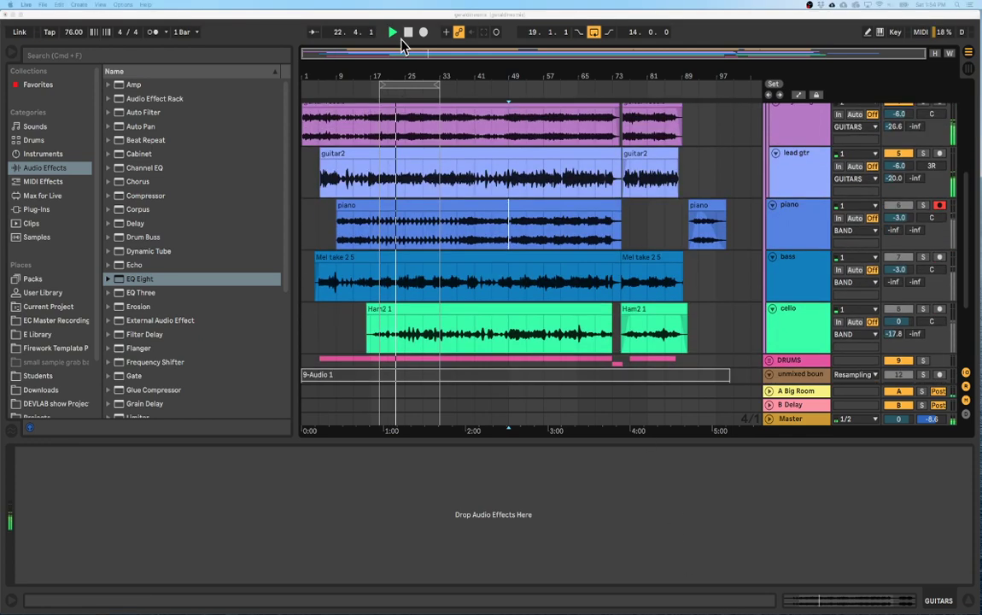
pyautogui.press('+')
pyautogui.scroll(3, 440, 143)
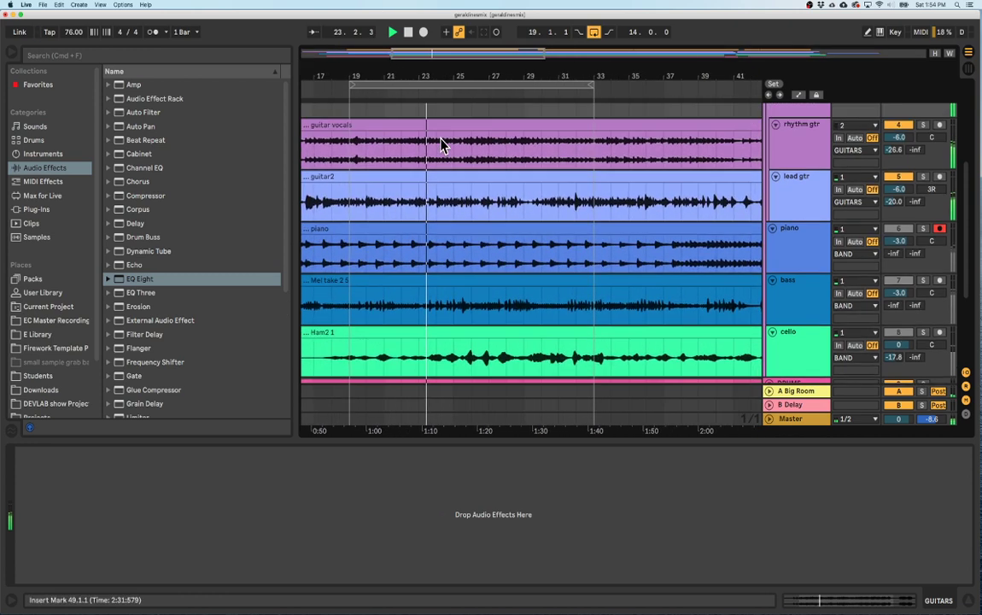
pyautogui.click(923, 165)
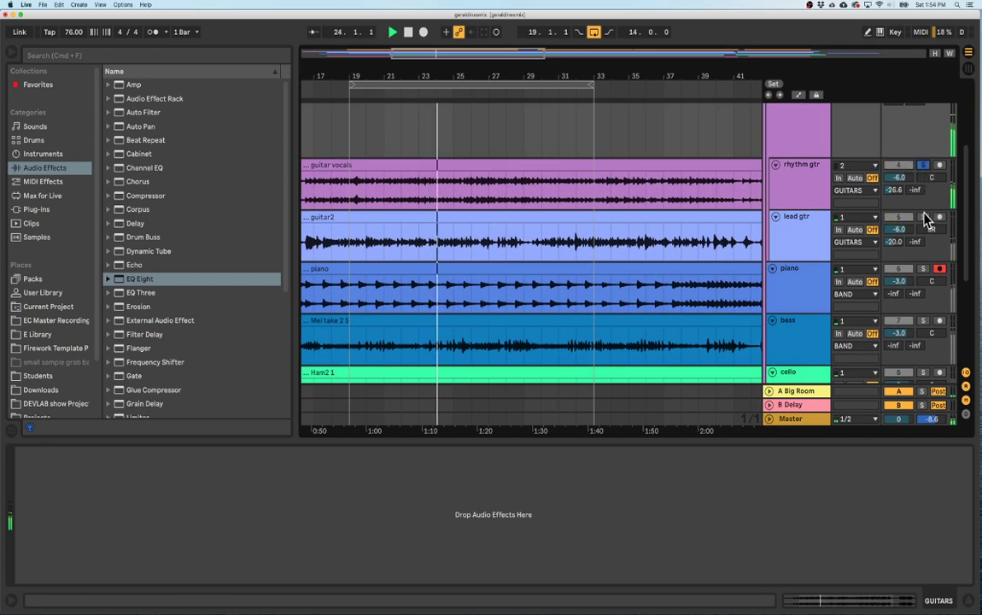
pyautogui.keyDown('super'); pyautogui.click(923, 218); pyautogui.keyUp('super')
pyautogui.scroll(2, 822, 150)
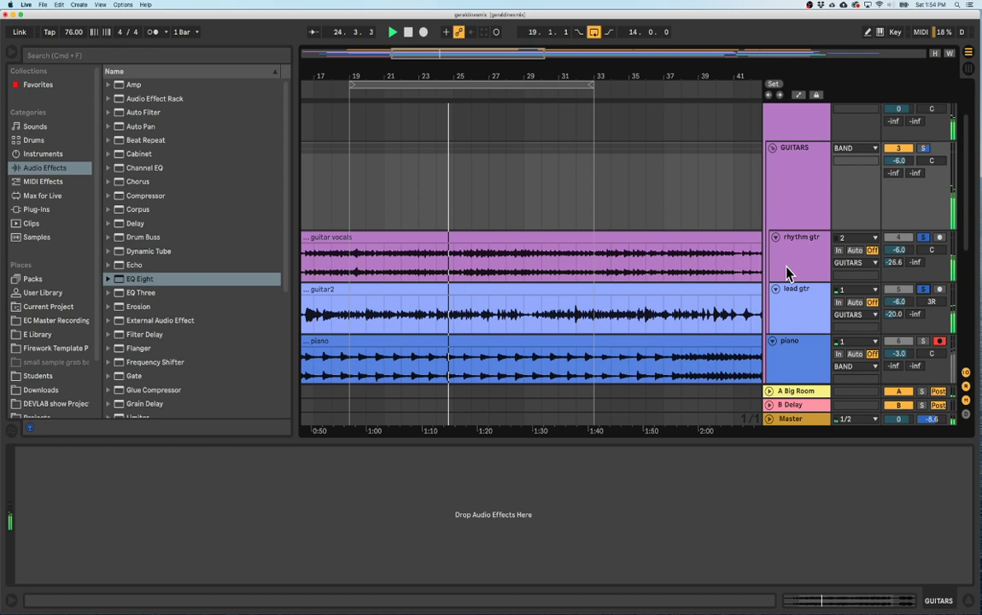
# Pan the rhythm guitar to 27L and the lead guitar to 35R, and set the rhythm guitar's A Big Room send to -14.0 dB.
pyautogui.scroll(-1, 801, 288)
pyautogui.moveTo(931, 194); pyautogui.dragTo(932, 223)
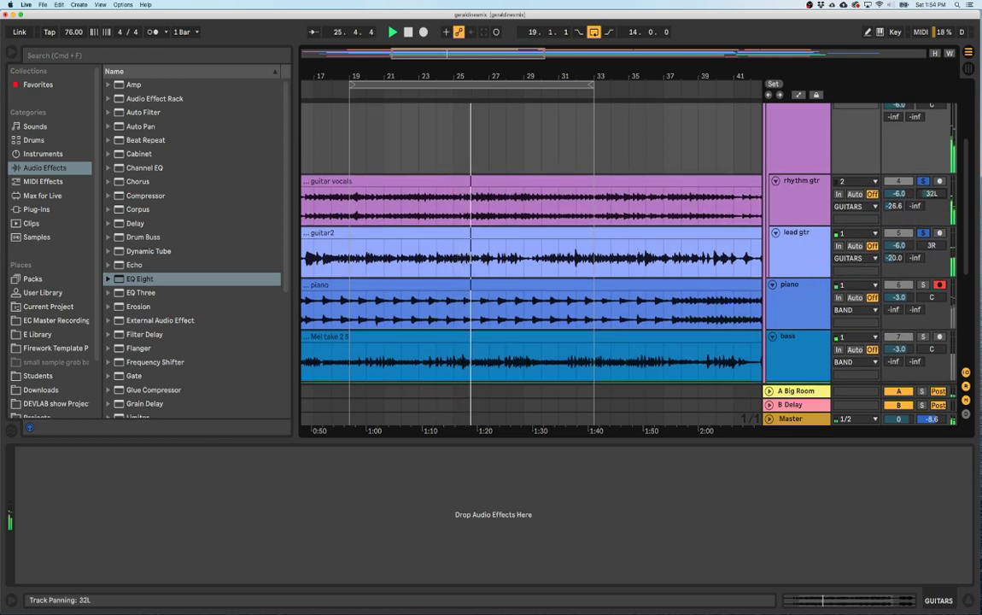
pyautogui.moveTo(933, 247); pyautogui.dragTo(895, 192)
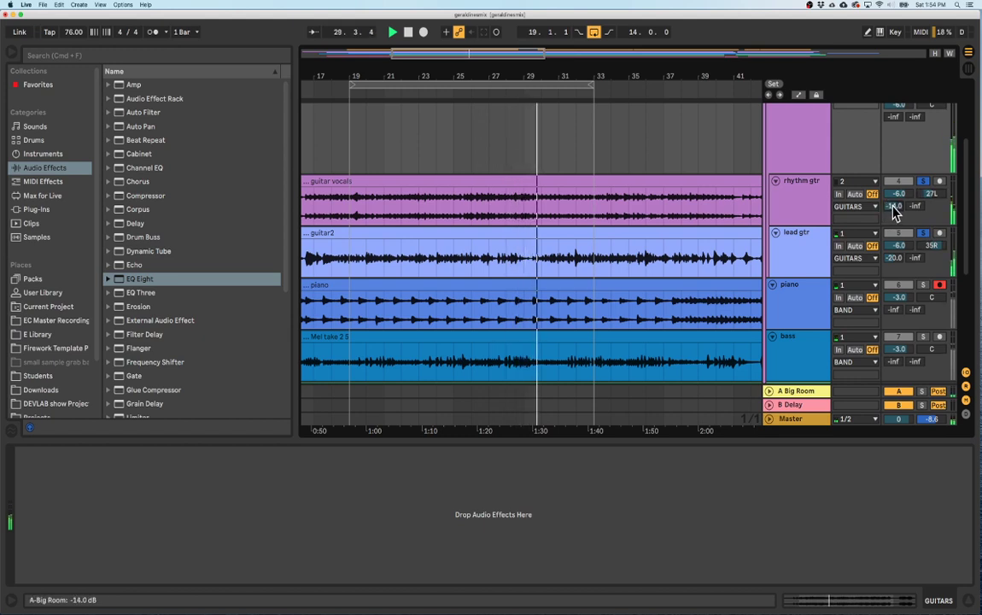
# Narrow the guitar panning to 12L for the rhythm guitar and 25R for the lead guitar.
pyautogui.scroll(2, 841, 181)
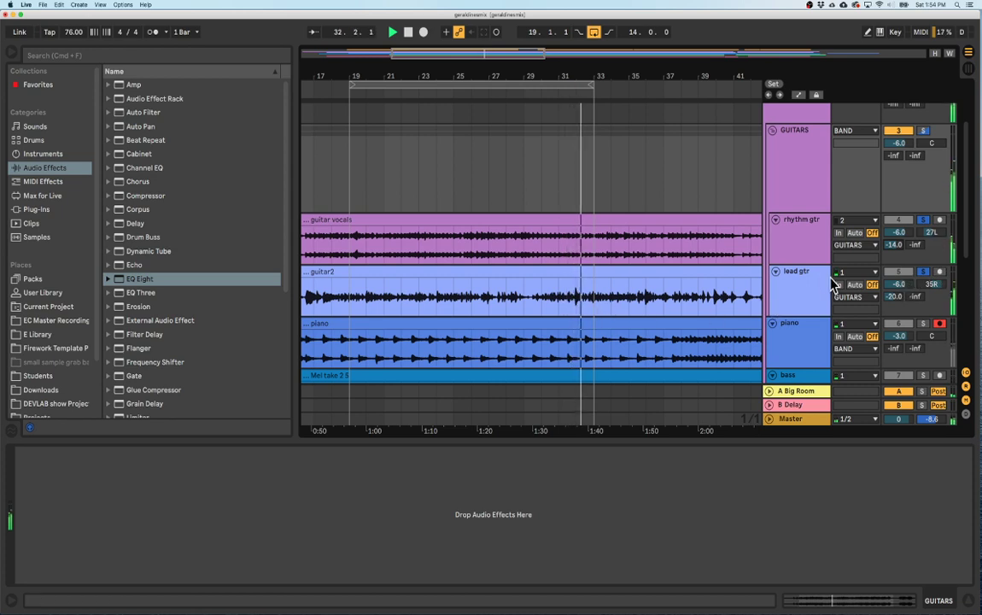
pyautogui.moveTo(930, 232); pyautogui.dragTo(930, 222)
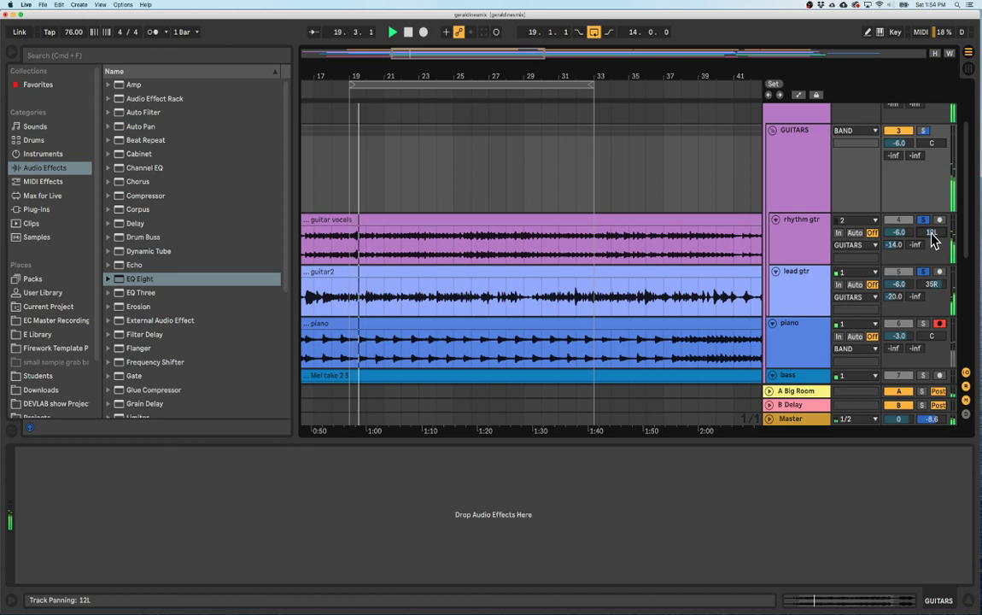
pyautogui.moveTo(937, 293); pyautogui.dragTo(937, 306)
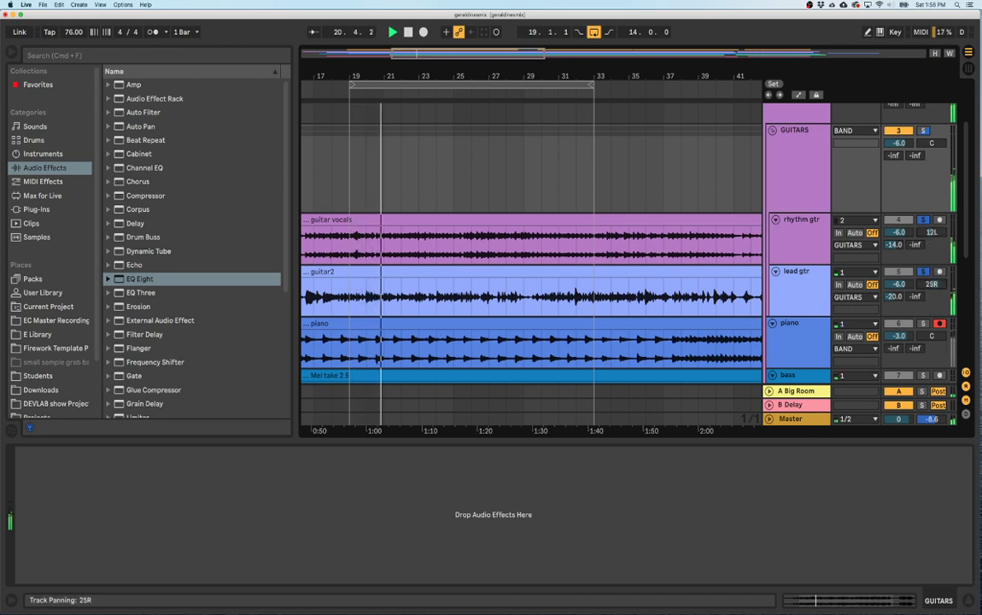
# Set the lead guitar's sends to -13.4 dB for A Big Room and -19.0 dB for B Delay, and check the return and rhythm guitar effects.
pyautogui.click(372, 298)
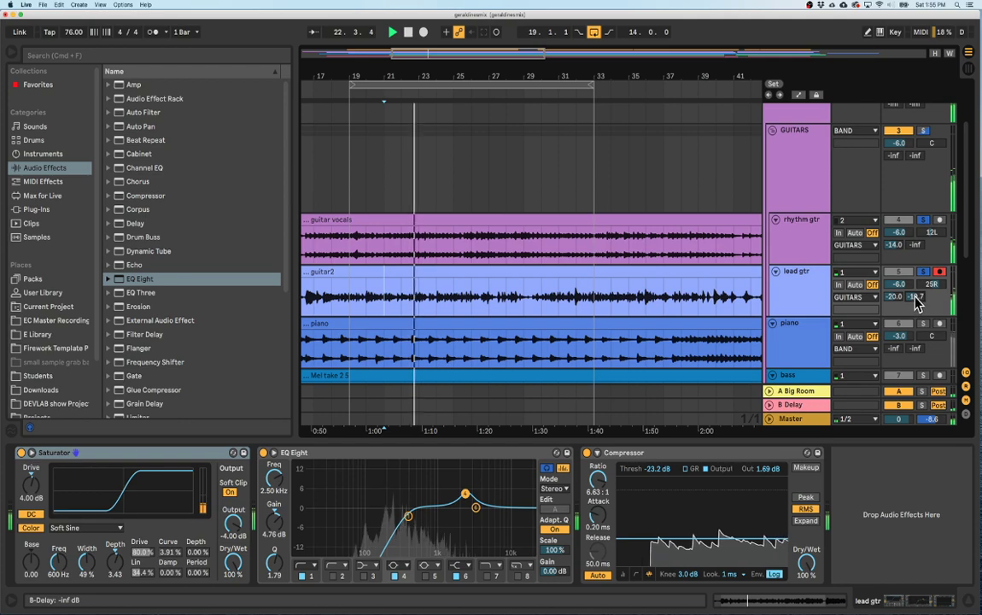
pyautogui.moveTo(938, 296); pyautogui.dragTo(891, 300)
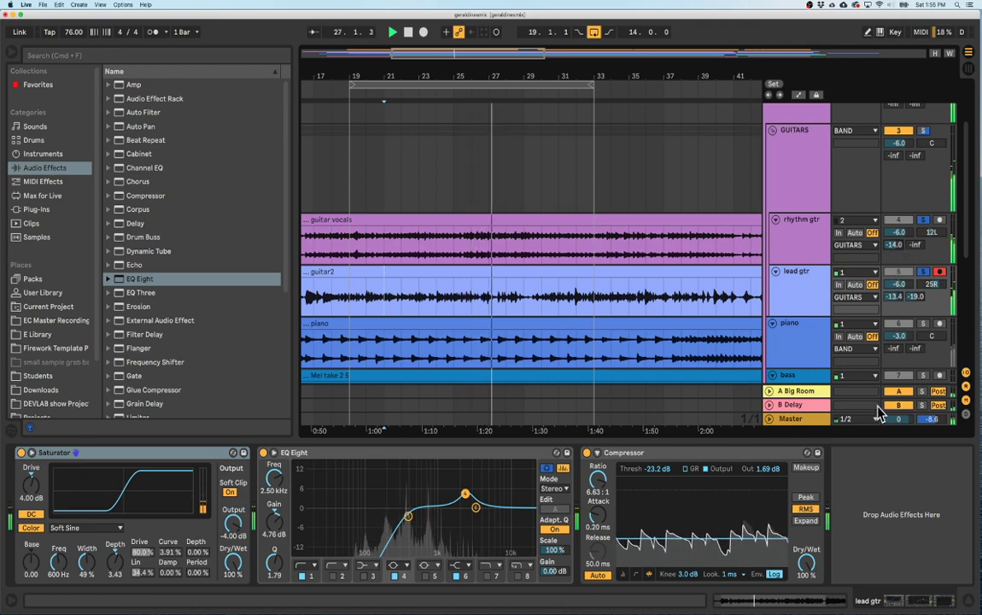
pyautogui.click(793, 405)
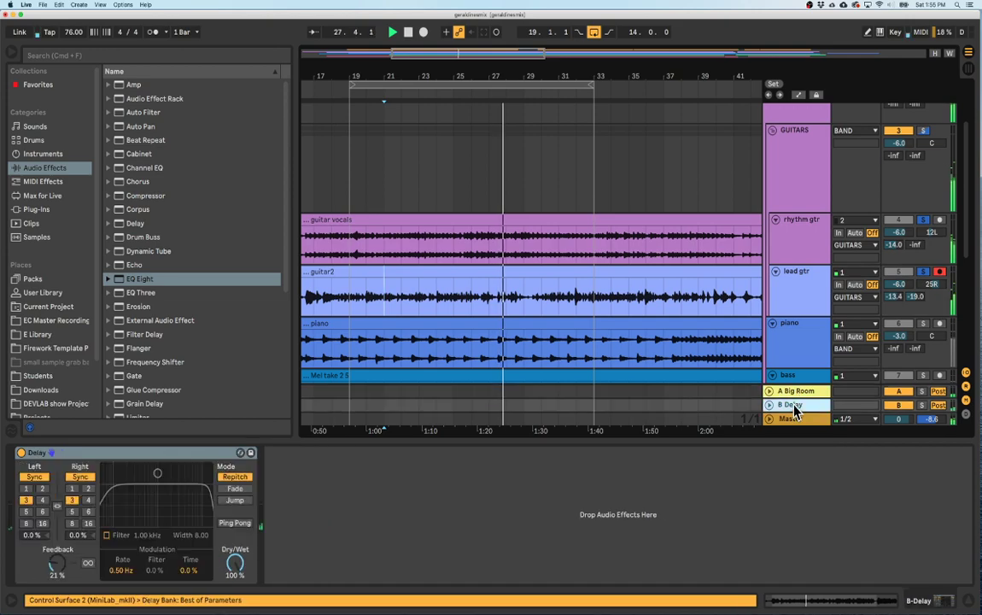
pyautogui.click(796, 391)
pyautogui.click(792, 244)
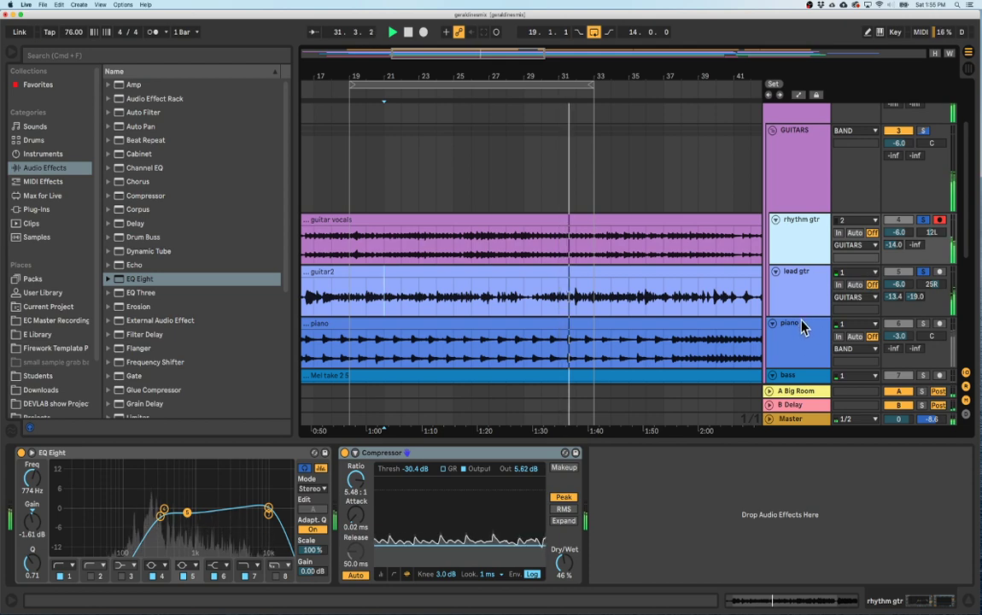
# Solo the BAND group in place of the individual guitars, select the piano track and play the whole band.
pyautogui.scroll(2, 787, 220)
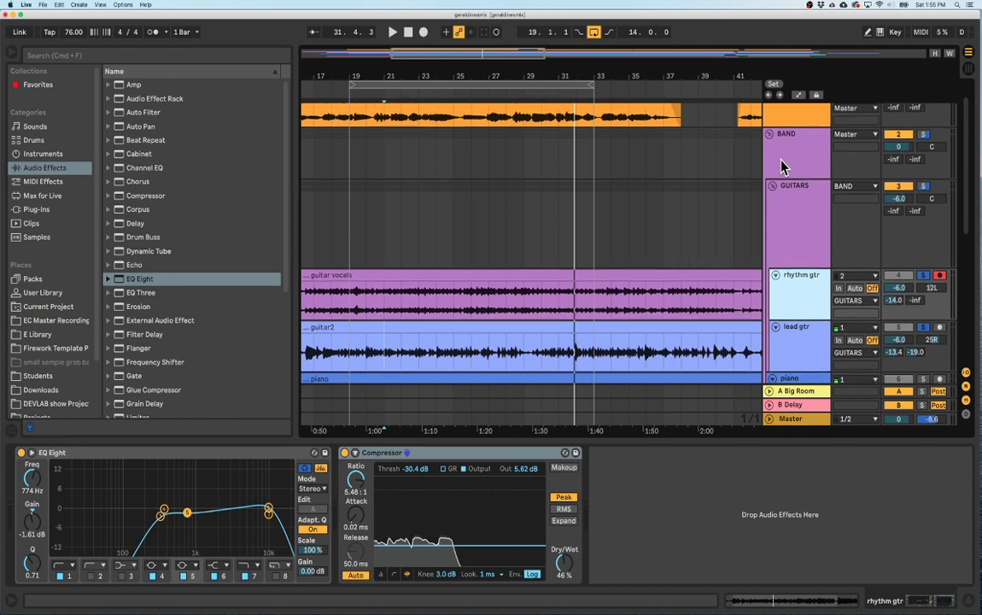
pyautogui.scroll(-1, 781, 164)
pyautogui.scroll(-6, 792, 191)
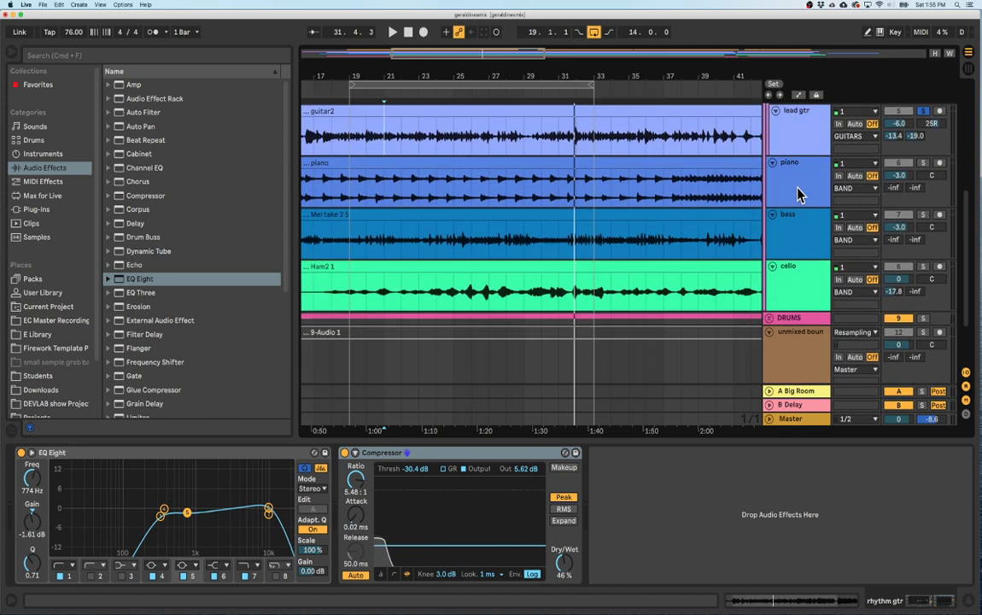
pyautogui.click(799, 193)
pyautogui.scroll(2, 800, 195)
pyautogui.scroll(-4, 800, 195)
pyautogui.scroll(8, 800, 195)
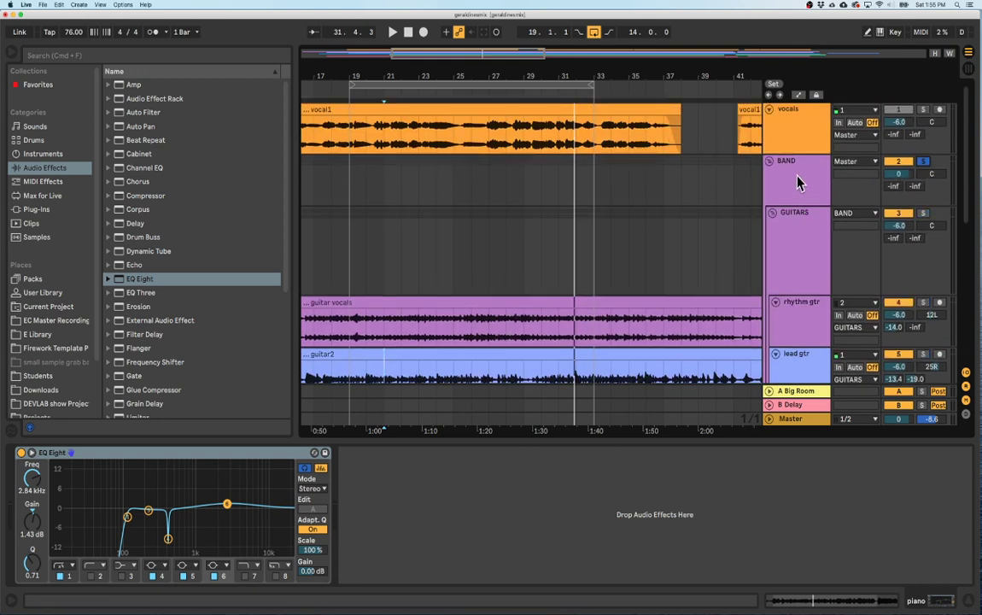
pyautogui.scroll(-3, 547, 207)
pyautogui.press('space')
pyautogui.press('space')
pyautogui.scroll(-2, 802, 189)
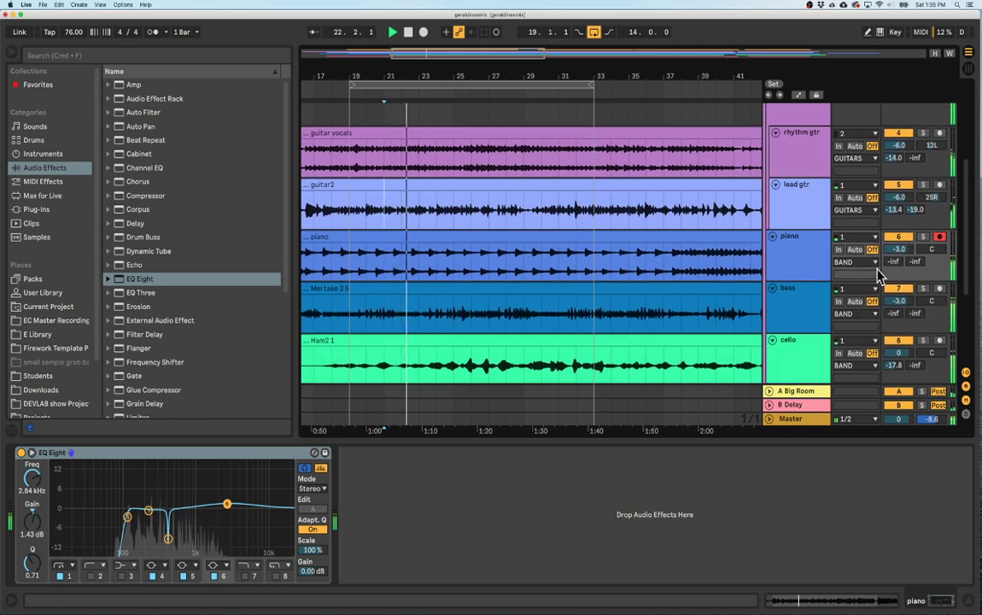
# Set the volumes of the cello, bass and piano tracks to -6 dB each.
pyautogui.scroll(-3, 815, 301)
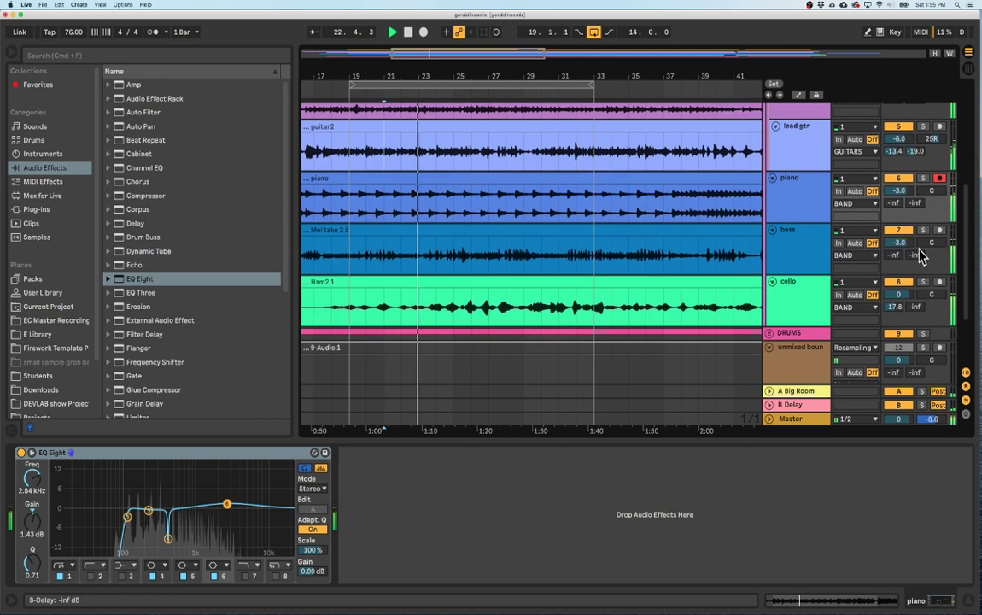
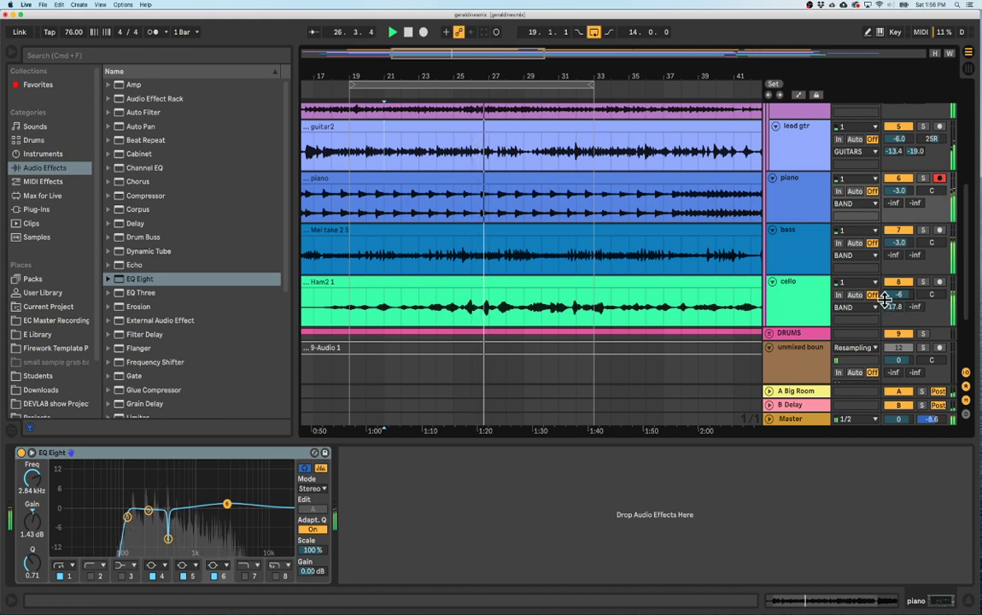
pyautogui.click(900, 243)
pyautogui.write('-6')
pyautogui.press('Return')
pyautogui.click(906, 190)
pyautogui.write('-6')
pyautogui.press('Return')
pyautogui.scroll(3, 903, 145)
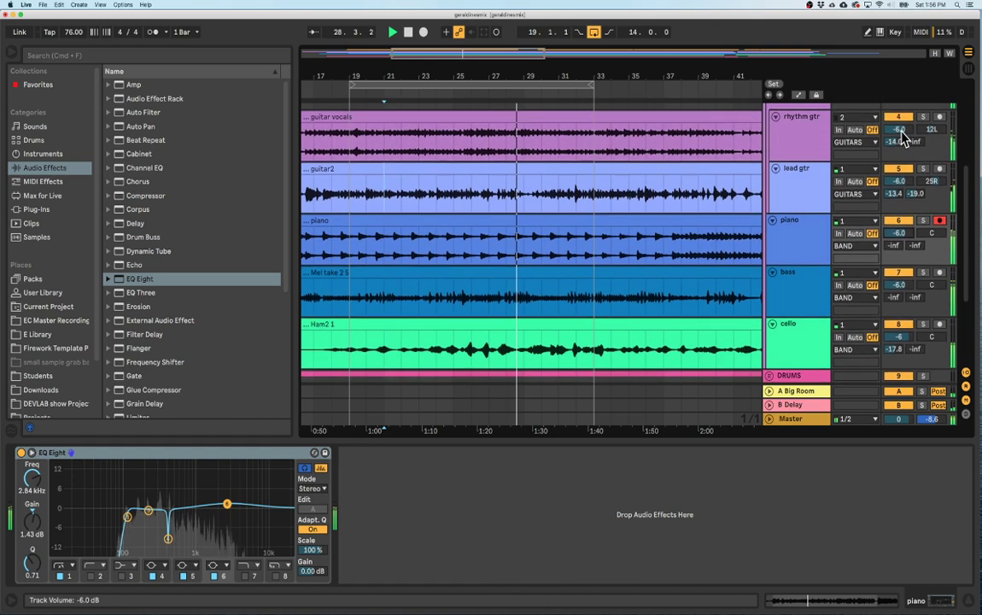
# Fine-tune the cello track's volume to -6.2 dB.
pyautogui.scroll(-2, 901, 129)
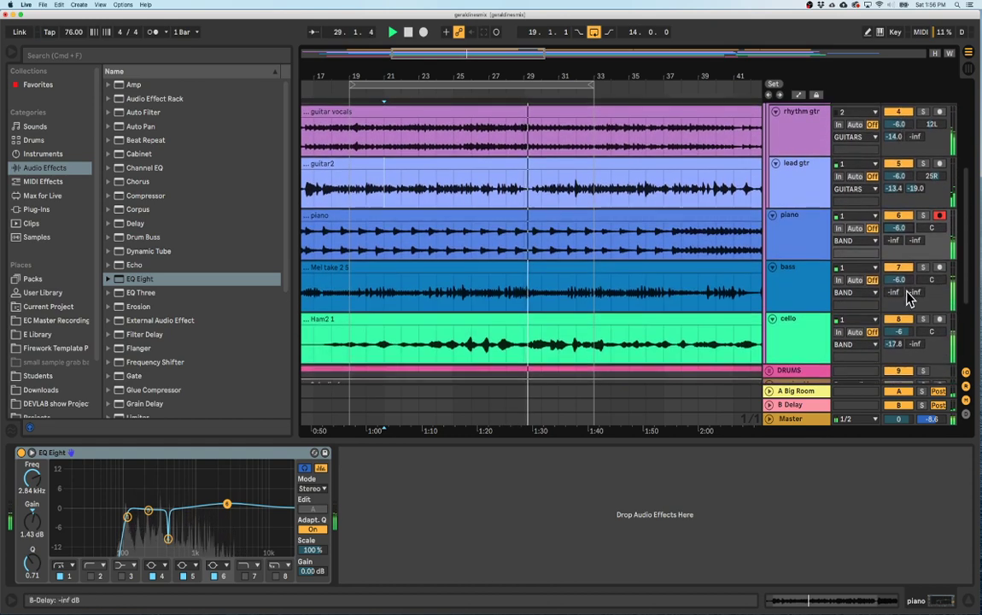
pyautogui.click(898, 331)
pyautogui.write('-')
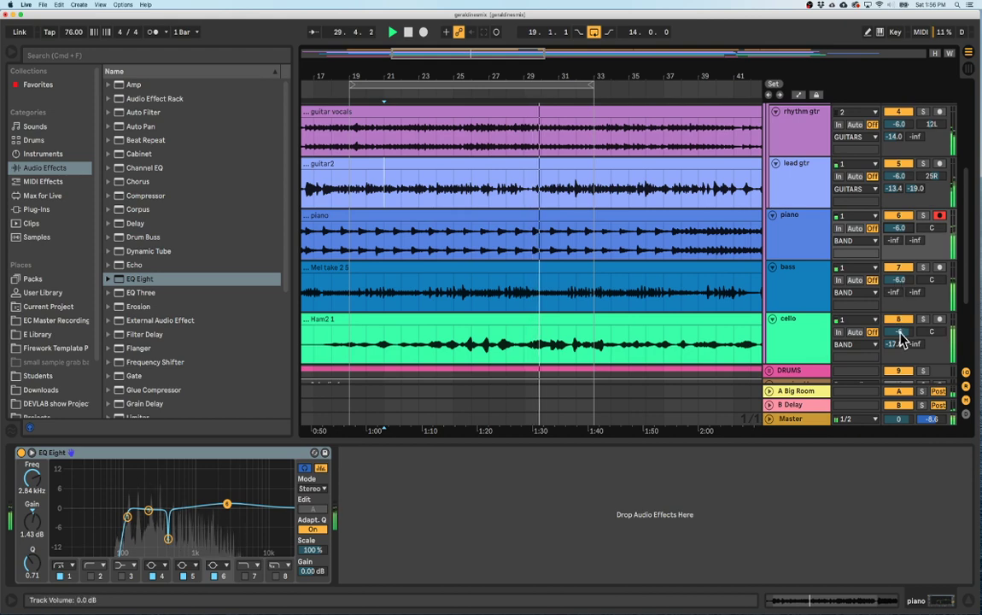
pyautogui.moveTo(898, 331); pyautogui.dragTo(900, 335)
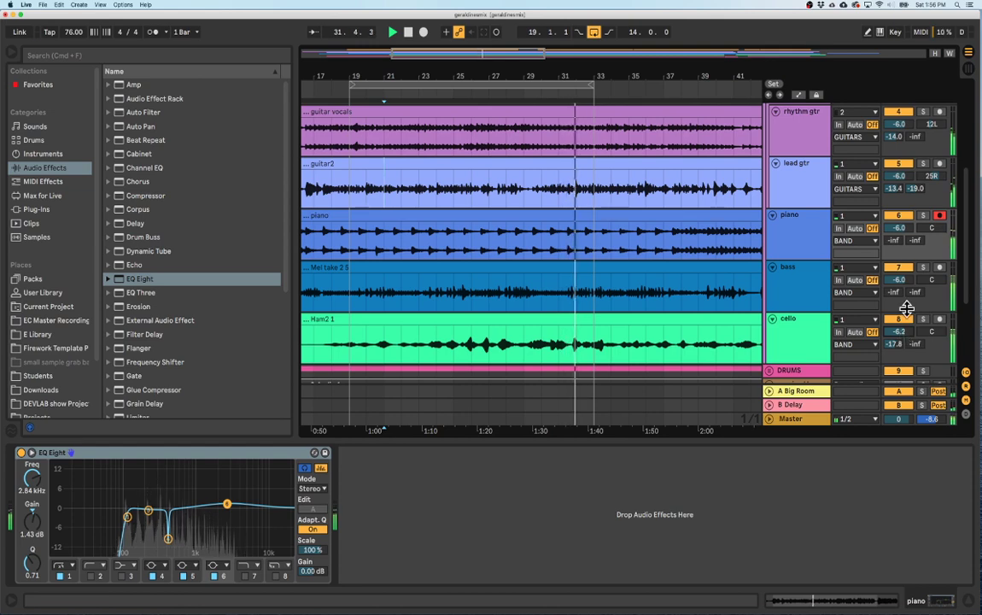
# Pan the rhythm guitar to 27L and raise the lead guitar's volume to -2.4 dB.
pyautogui.click(800, 238)
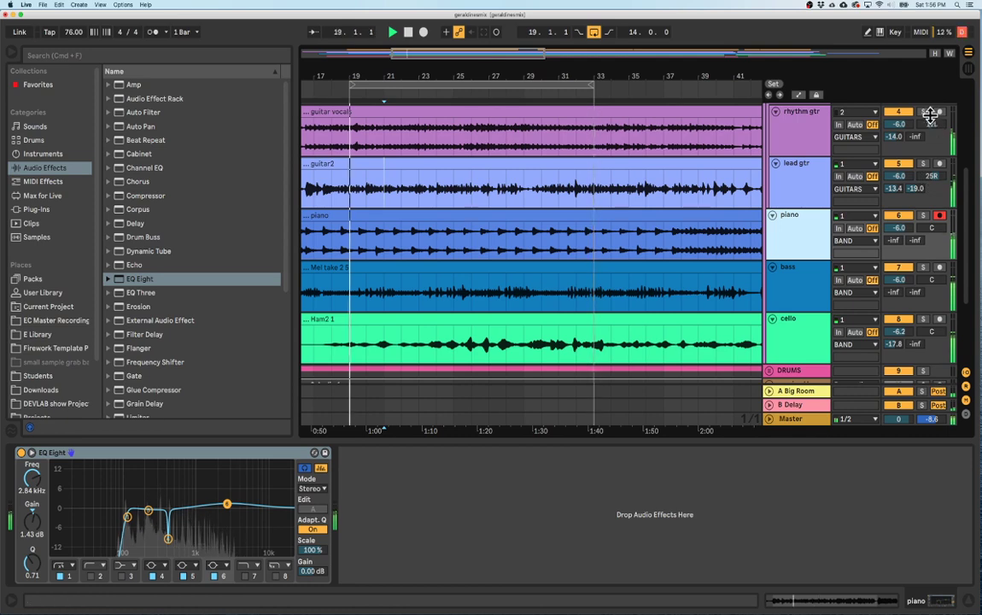
pyautogui.moveTo(930, 116); pyautogui.dragTo(901, 128)
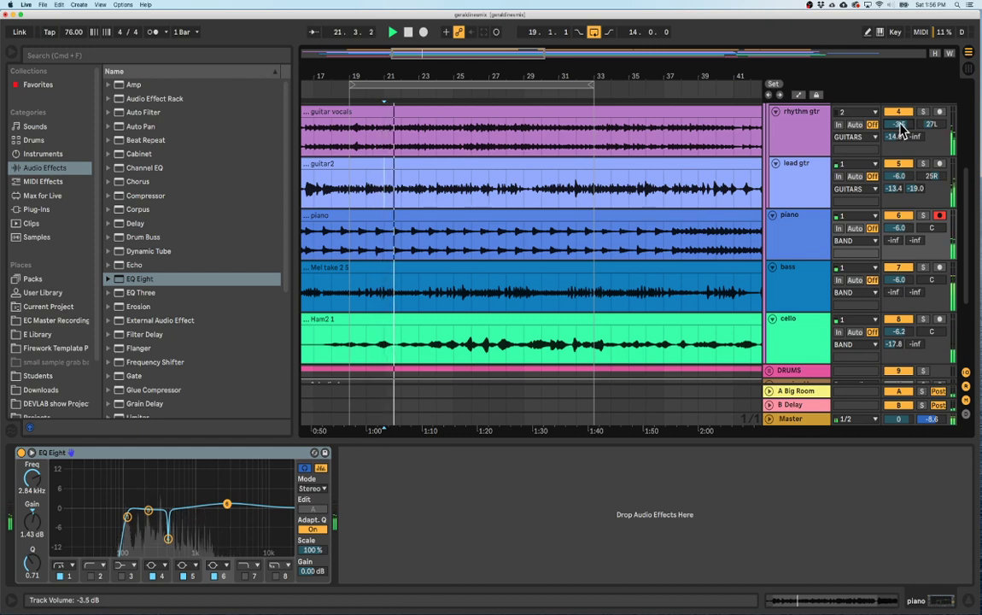
pyautogui.moveTo(897, 175); pyautogui.dragTo(898, 175)
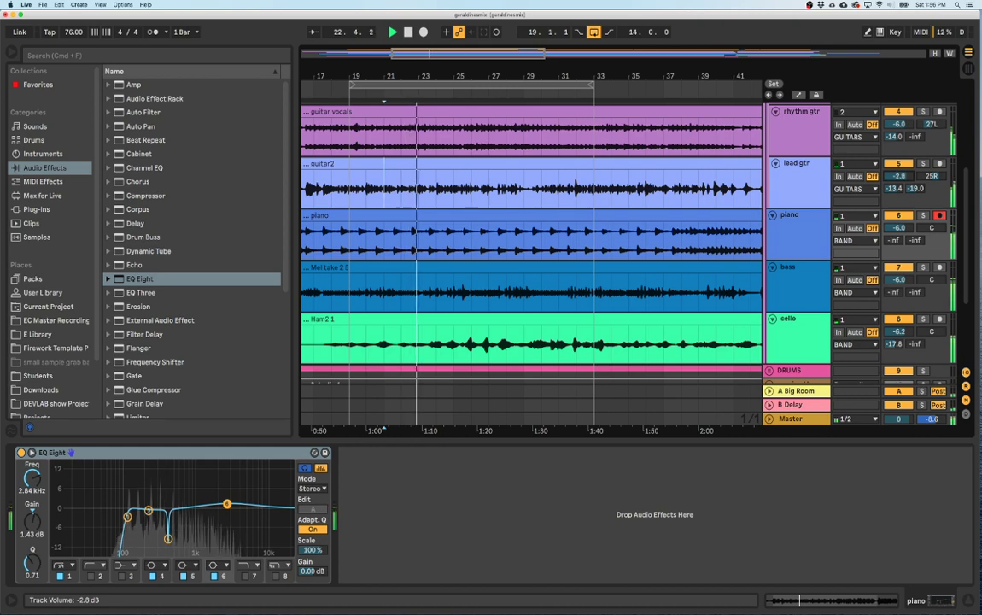
pyautogui.moveTo(898, 176); pyautogui.dragTo(898, 178)
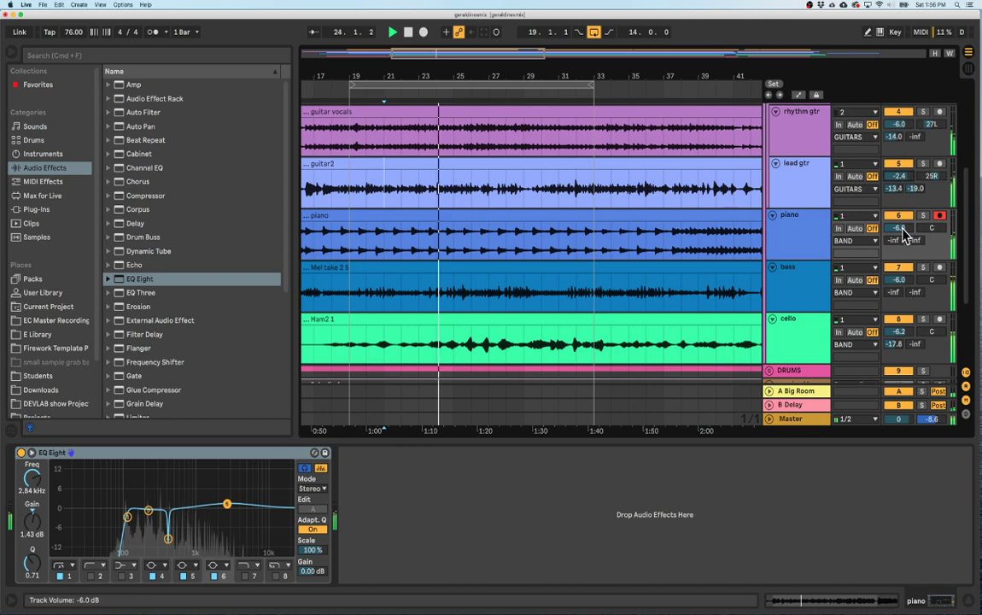
# Lower the rhythm guitar's volume to -8.6 dB.
pyautogui.moveTo(897, 125); pyautogui.dragTo(897, 130)
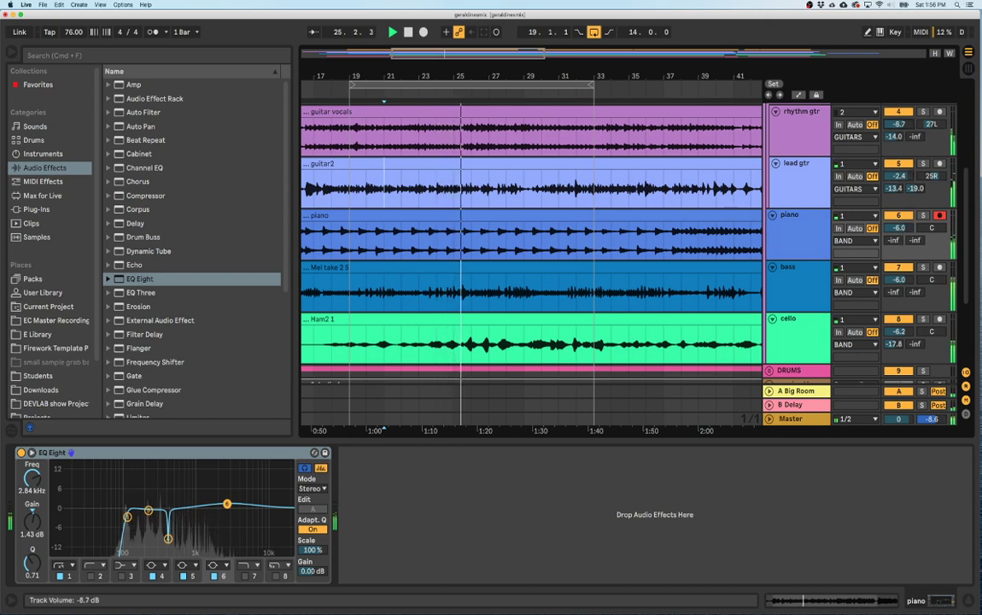
pyautogui.moveTo(898, 125); pyautogui.dragTo(898, 126)
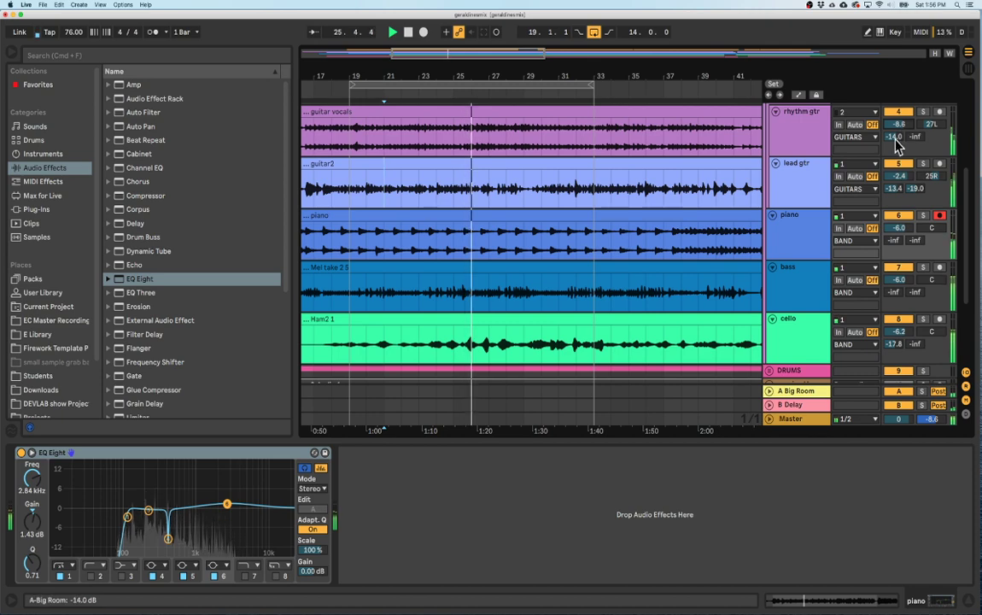
pyautogui.click(898, 228)
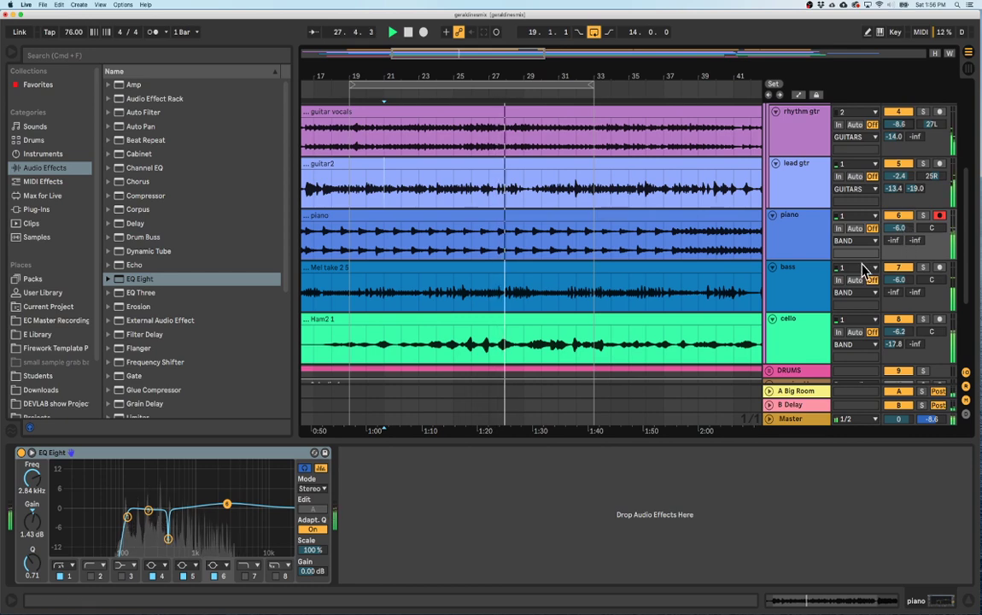
# Take the BAND group out of solo and select the vocals track.
pyautogui.scroll(-3, 789, 275)
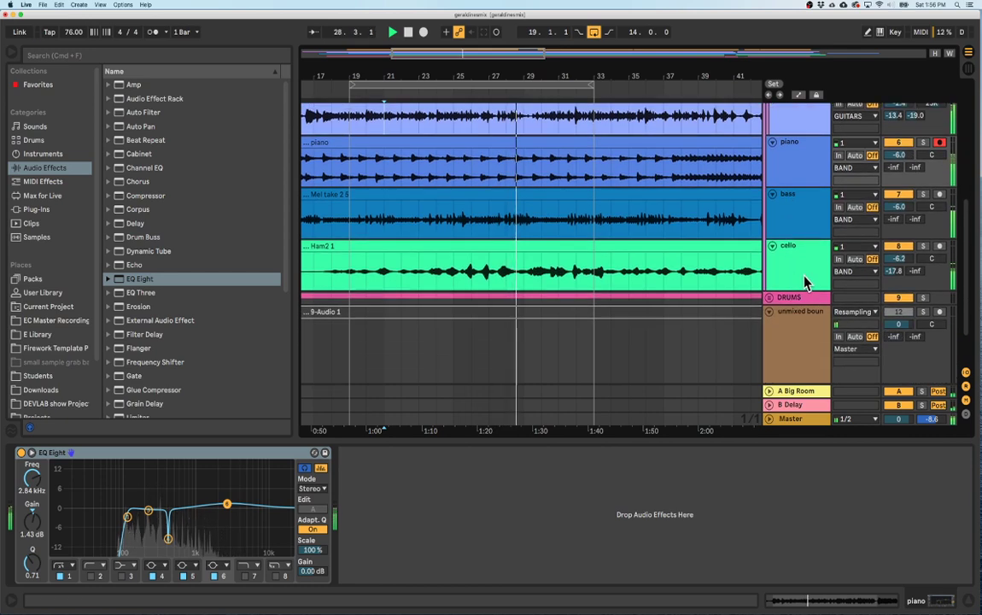
pyautogui.scroll(3, 803, 277)
pyautogui.scroll(-2, 812, 271)
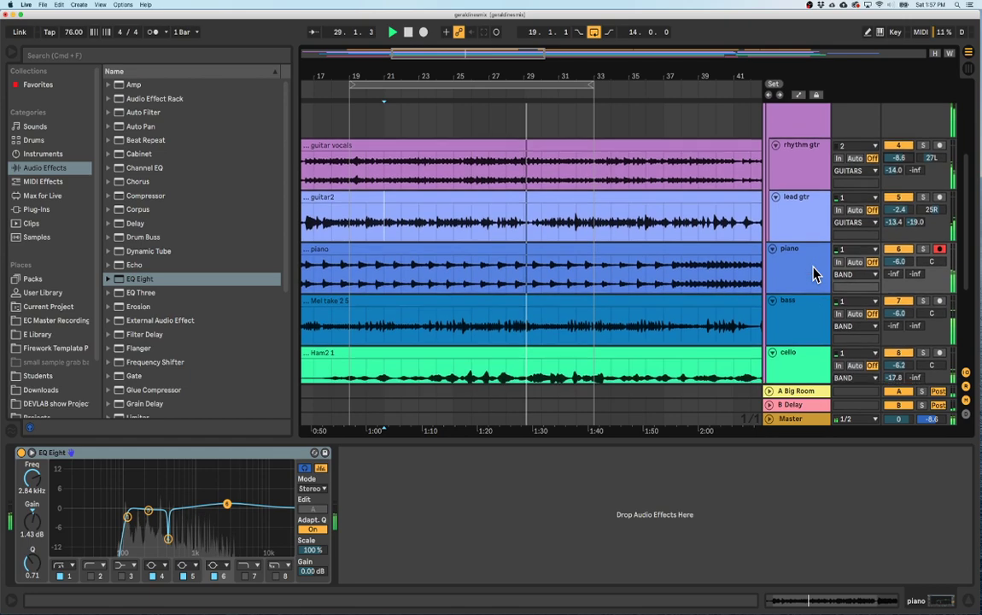
pyautogui.scroll(5, 811, 279)
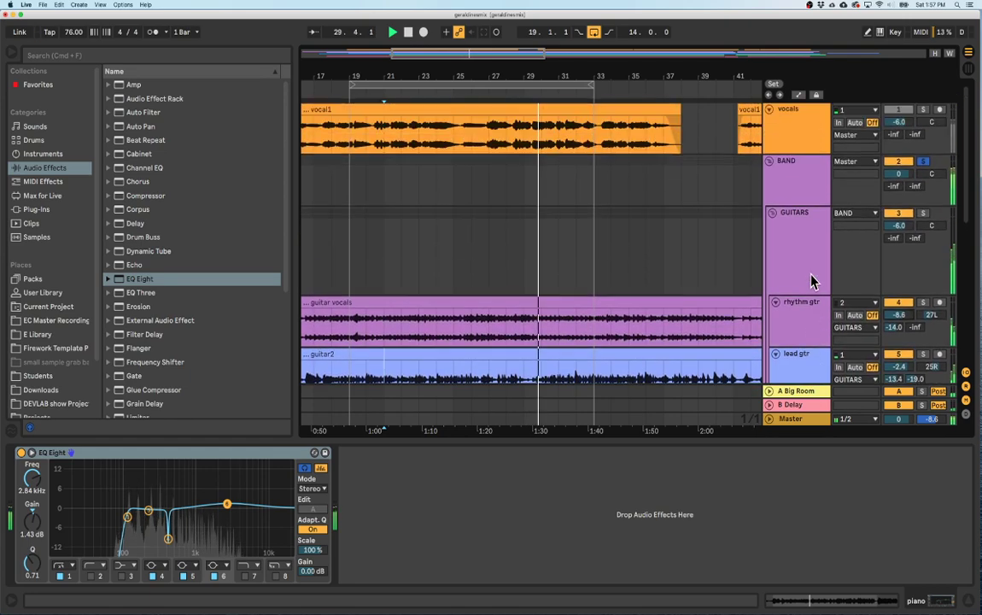
pyautogui.click(922, 163)
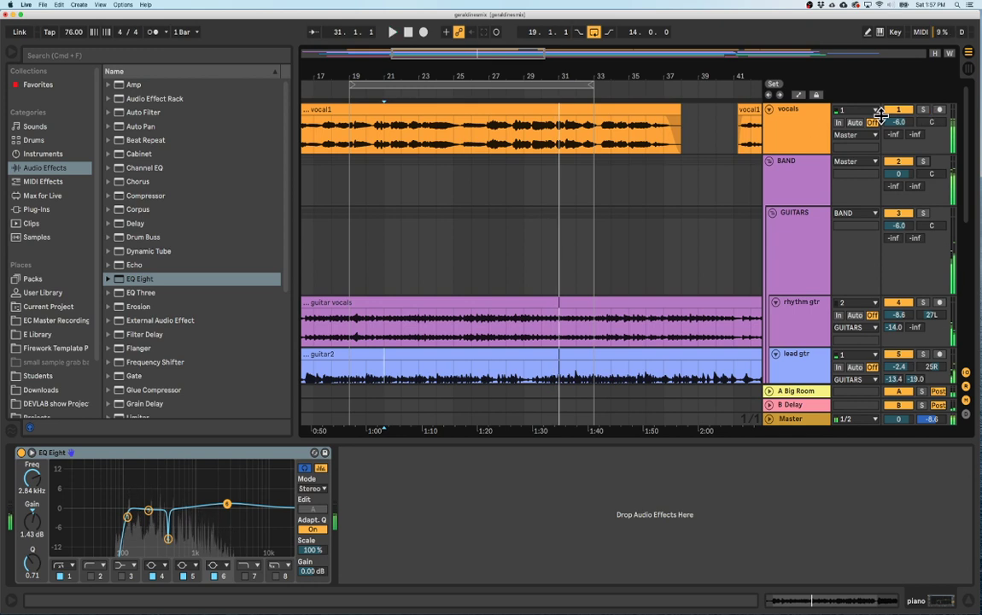
pyautogui.click(809, 130)
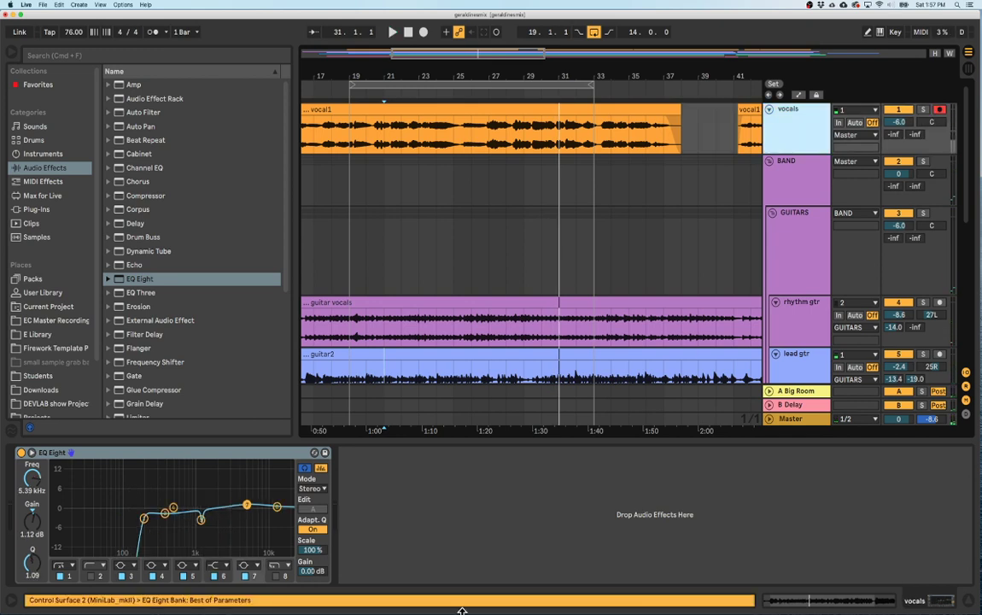
# Unfold the DRUMS group to check its tracks and fold it again.
pyautogui.moveTo(571, 74); pyautogui.dragTo(439, 59)
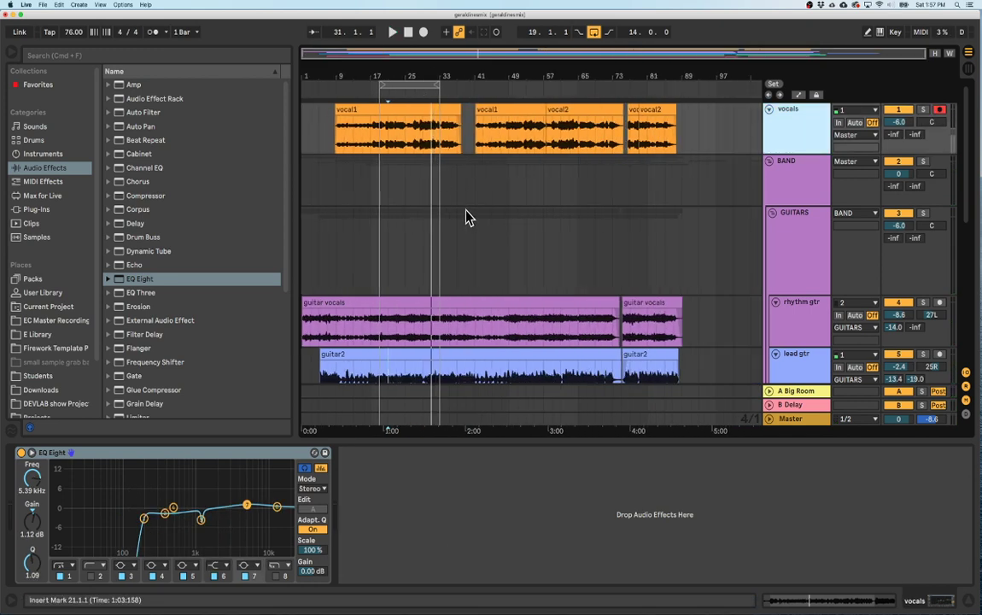
pyautogui.scroll(-10, 651, 213)
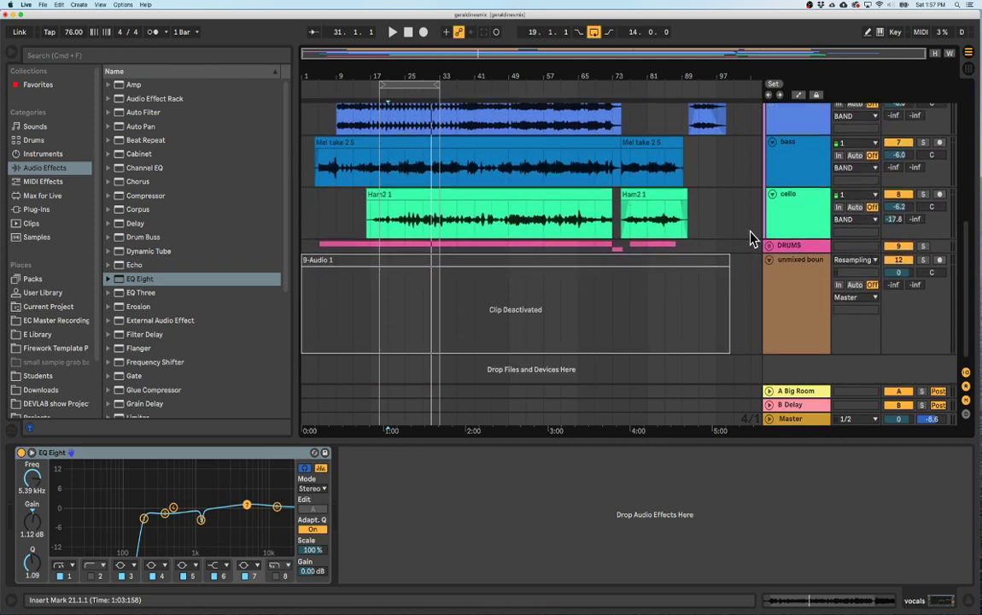
pyautogui.click(780, 249)
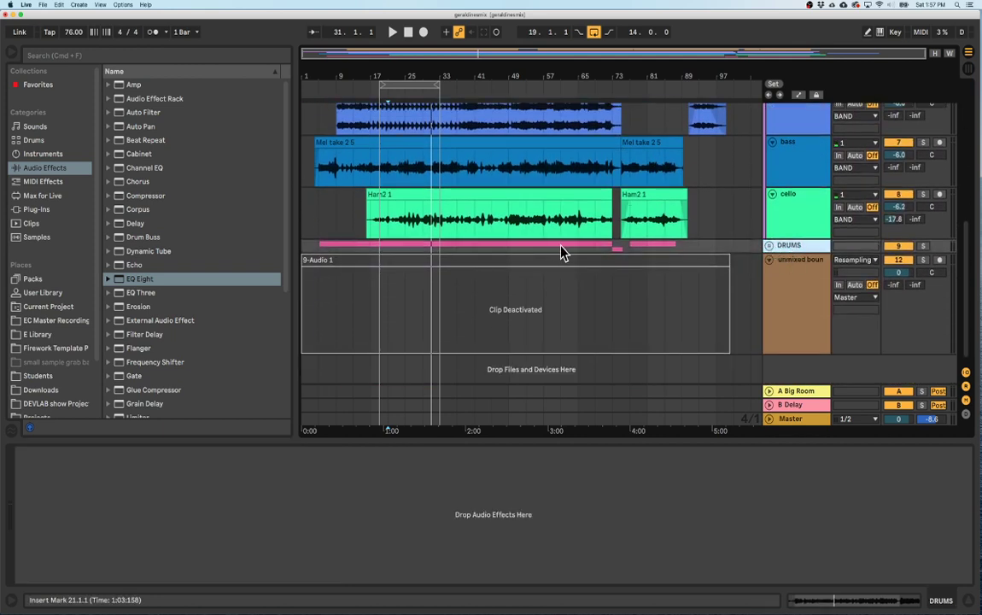
pyautogui.click(768, 247)
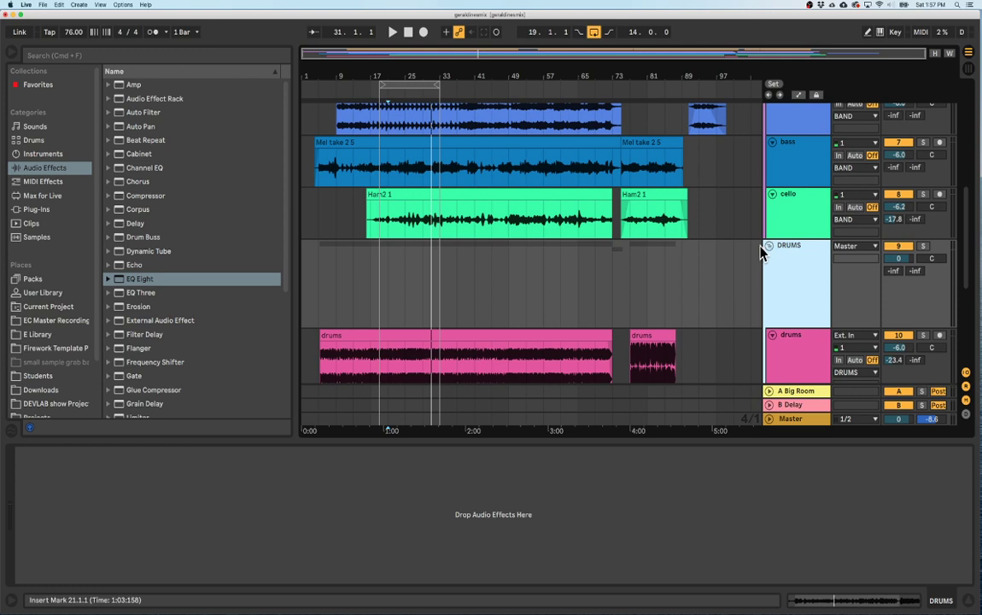
pyautogui.click(768, 246)
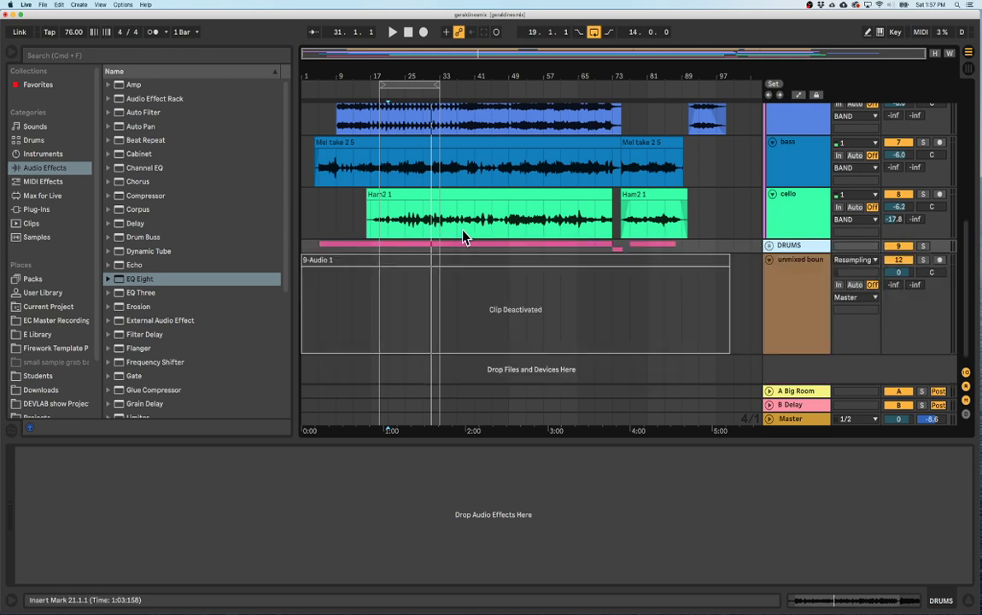
pyautogui.scroll(10, 458, 235)
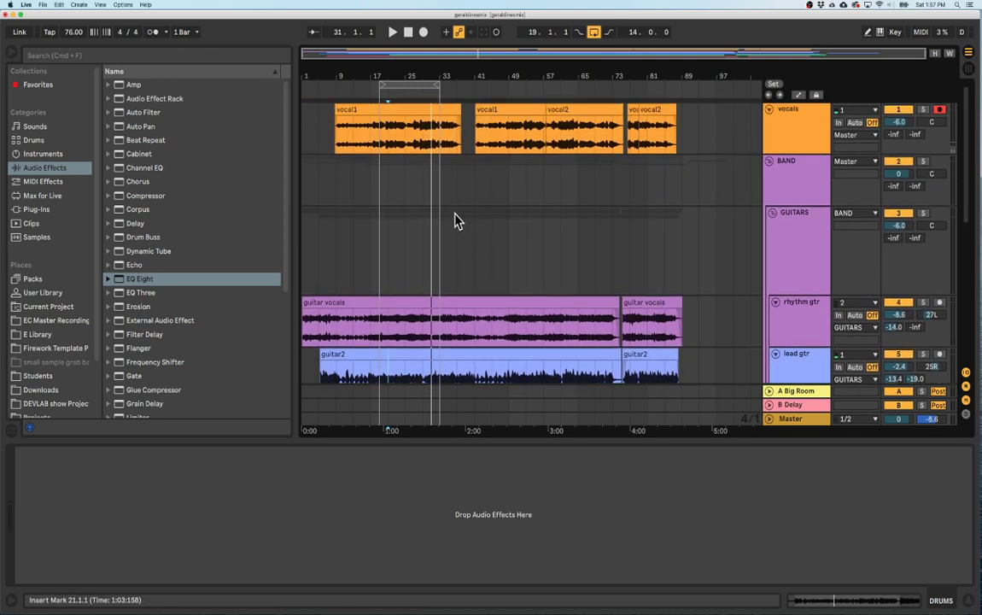
# Select the first vocal1 clip and play the full mix from its start.
pyautogui.click(407, 110)
pyautogui.click(797, 135)
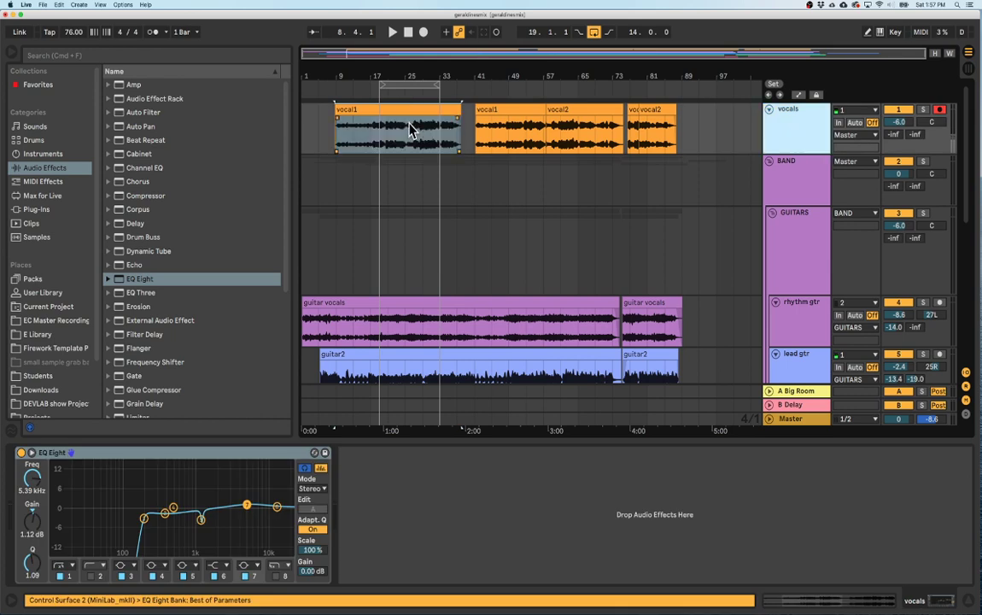
pyautogui.click(787, 171)
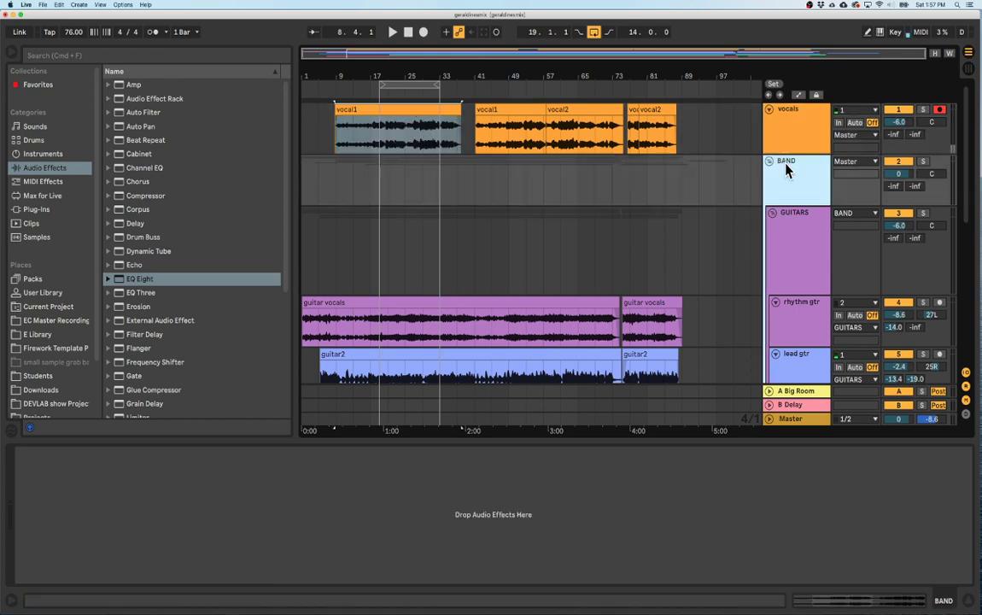
pyautogui.click(792, 241)
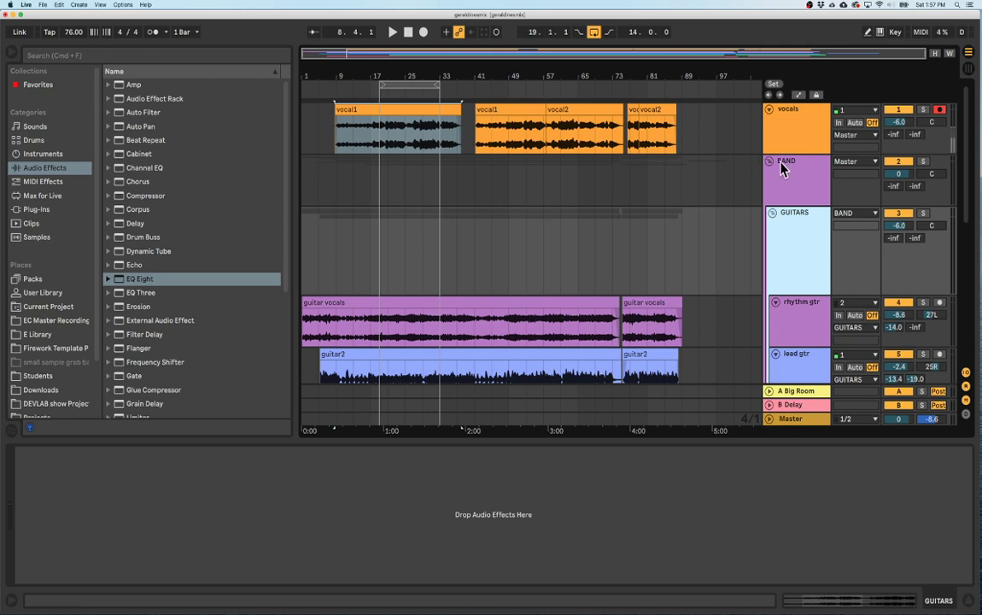
pyautogui.click(792, 113)
pyautogui.click(788, 180)
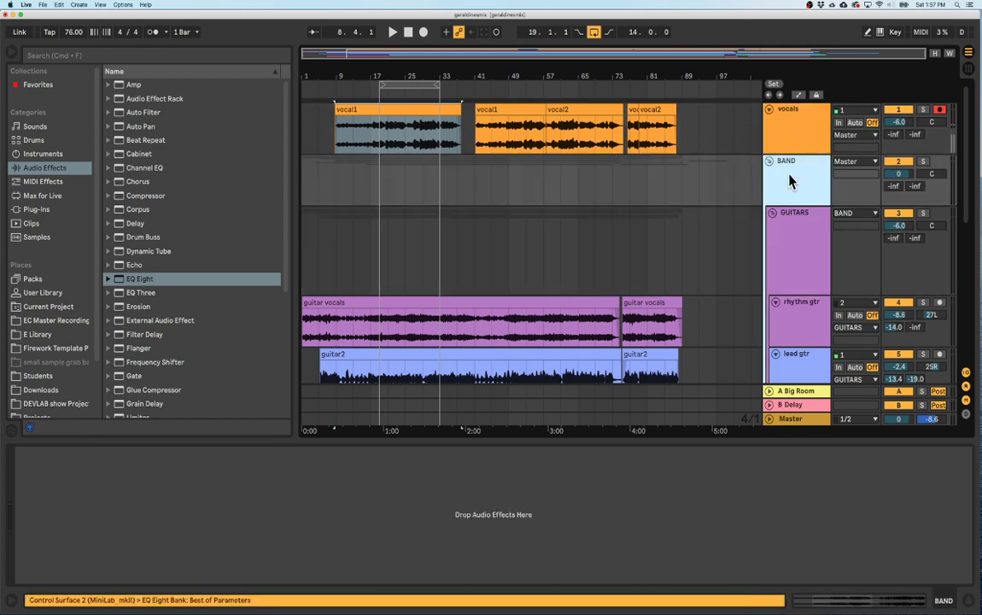
pyautogui.click(922, 162)
pyautogui.press('space')
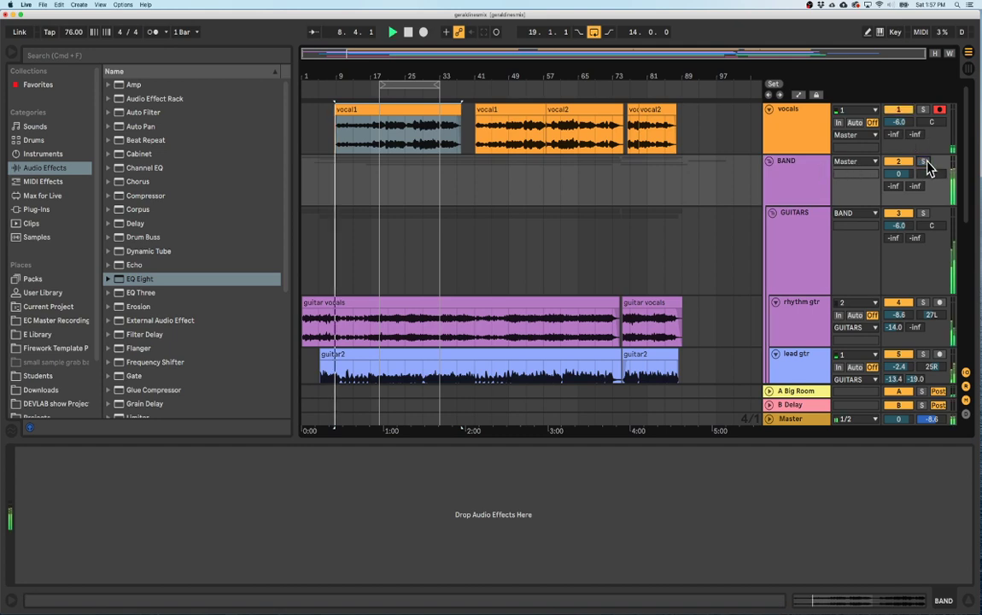
pyautogui.scroll(-5, 717, 179)
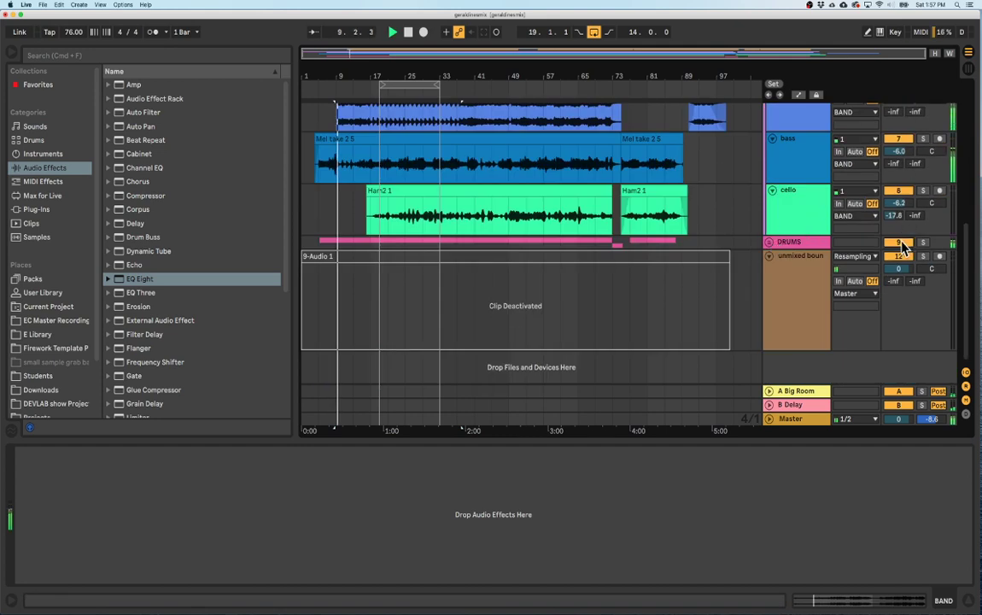
pyautogui.scroll(5, 515, 119)
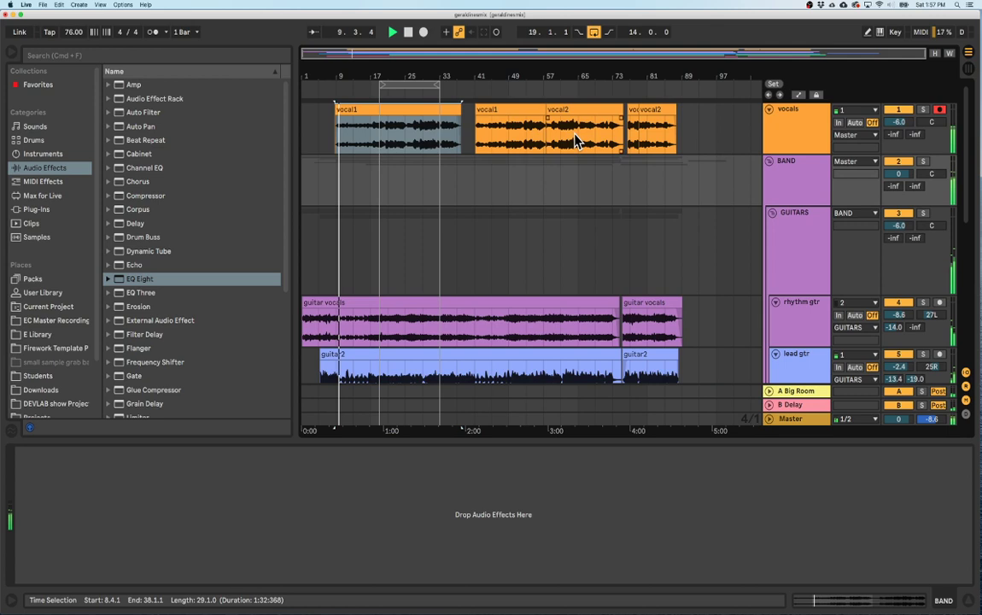
# Add a Compressor to the vocals track with a -31.3 dB threshold, a 2.21:1 ratio and 3.38 dB output gain.
pyautogui.click(800, 128)
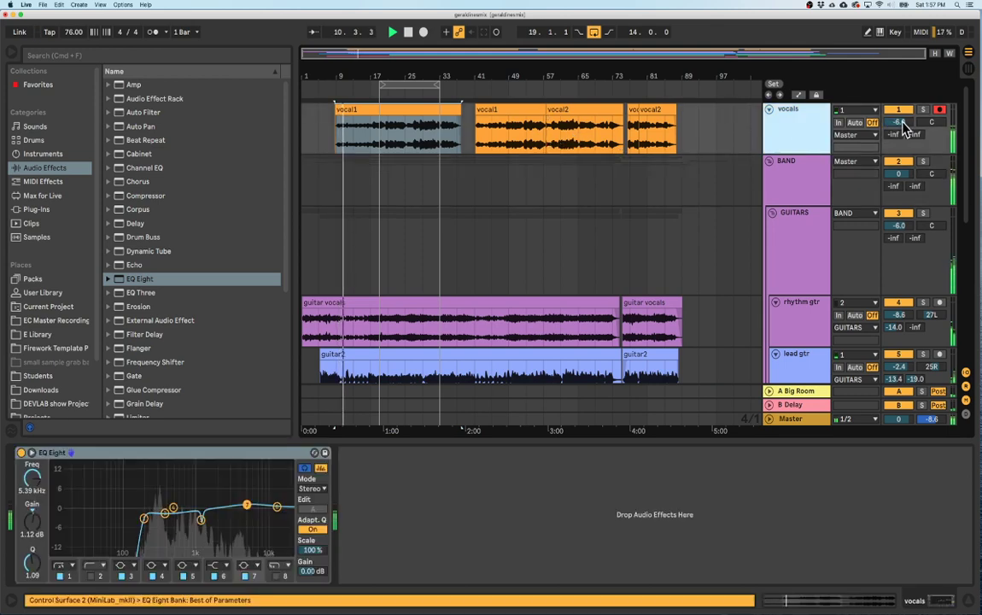
pyautogui.doubleClick(144, 196)
pyautogui.moveTo(393, 481); pyautogui.dragTo(393, 520)
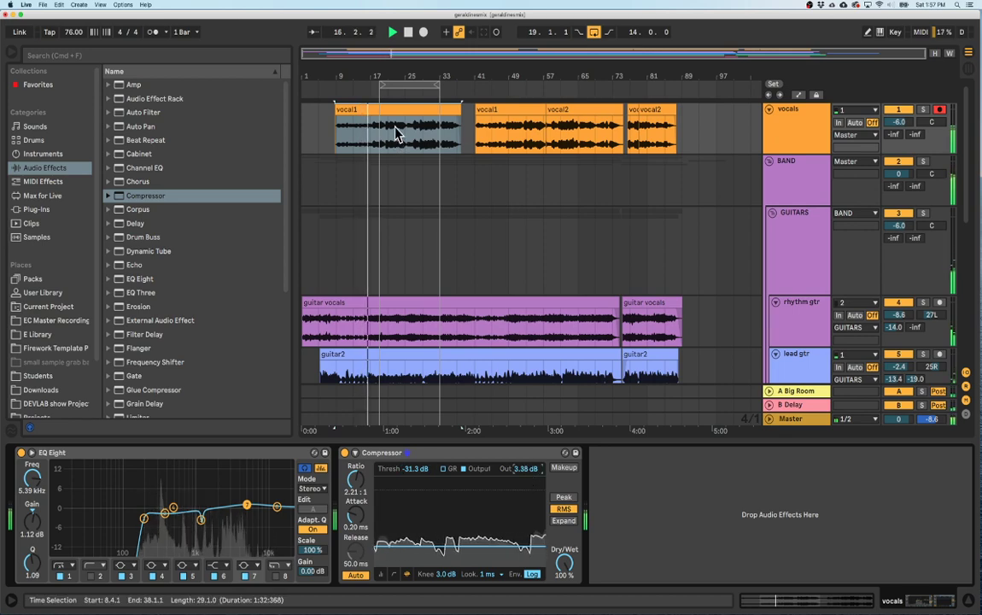
# Loop the two bars of the vocals from bar 23 to bar 25 and start playback there.
pyautogui.moveTo(379, 88); pyautogui.dragTo(446, 92)
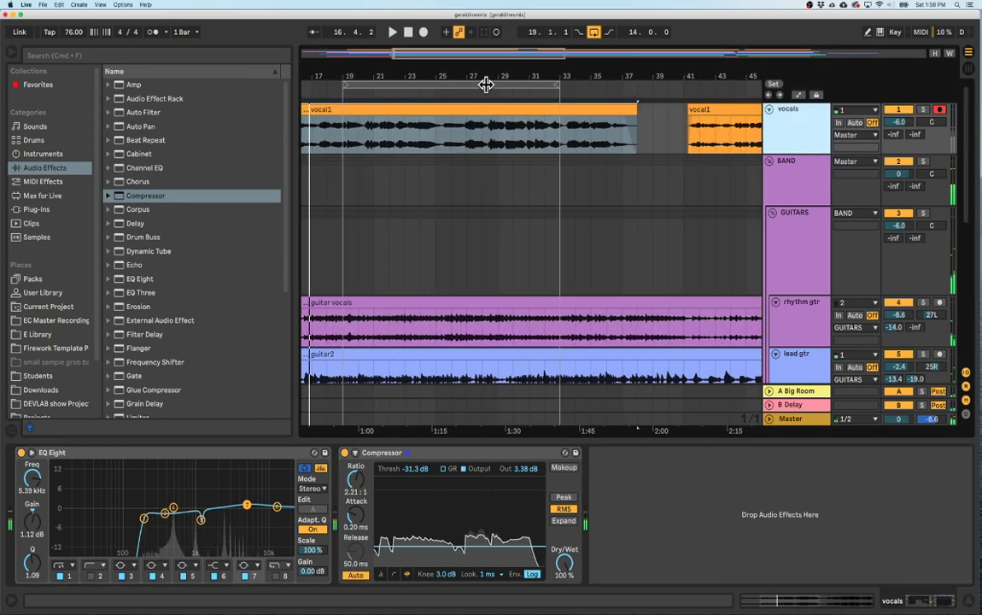
pyautogui.moveTo(347, 88); pyautogui.dragTo(408, 91)
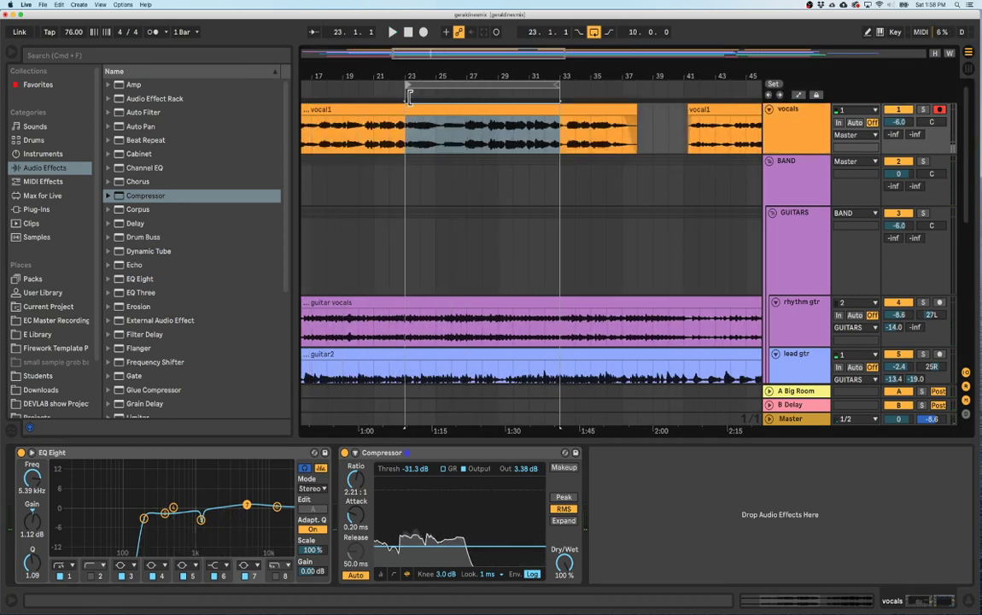
pyautogui.press('space')
pyautogui.moveTo(562, 90); pyautogui.dragTo(427, 89)
# Set the vocal Compressor's output gain to 8.44 dB and the vocals' send to the Big Room return to -17.0 dB.
pyautogui.moveTo(525, 468); pyautogui.dragTo(526, 422)
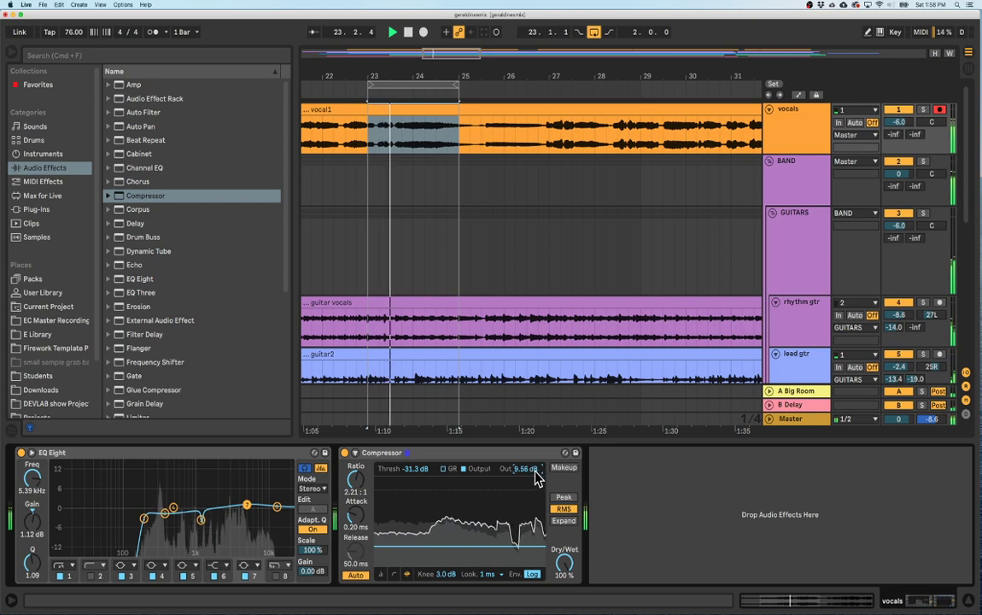
pyautogui.moveTo(535, 467); pyautogui.dragTo(535, 480)
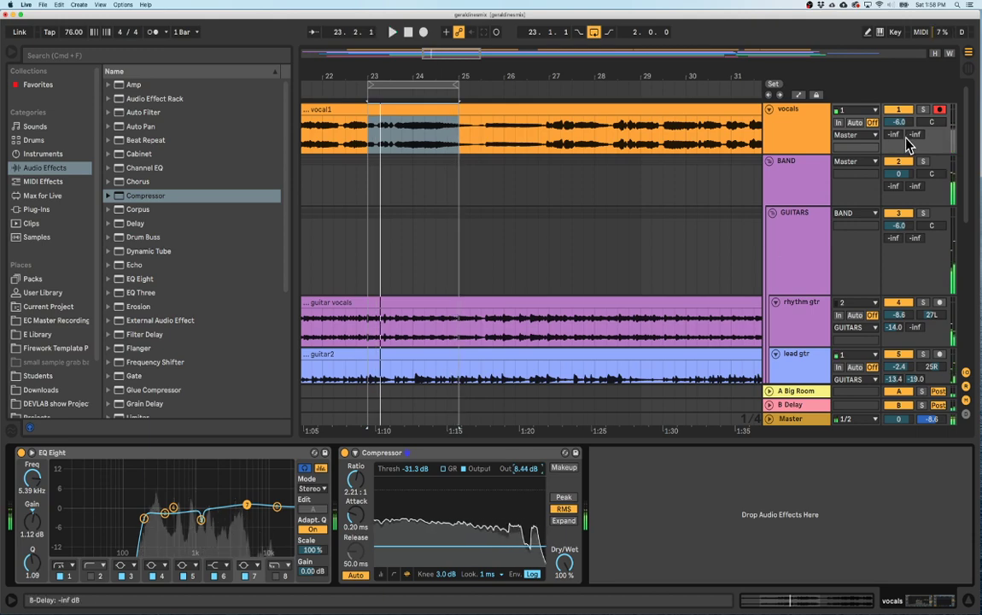
pyautogui.moveTo(892, 134)
pyautogui.mouseDown()
pyautogui.moveTo(892, 120)
pyautogui.moveTo(897, 143)
pyautogui.mouseUp()
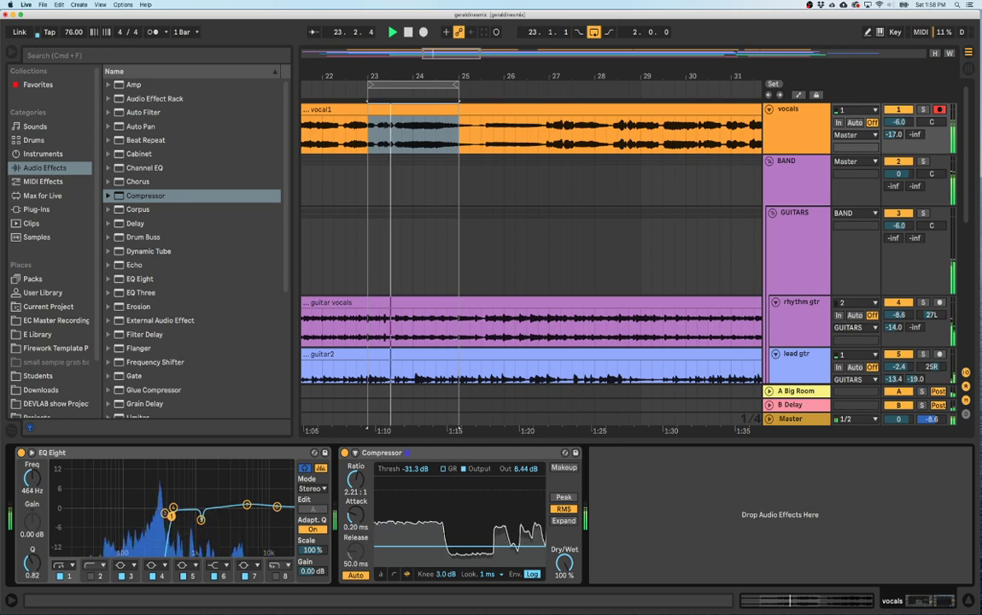
# Raise the low cut slightly in the vocals' EQ Eight and set band 3 to 435 Hz at -3.10 dB.
pyautogui.moveTo(169, 518)
pyautogui.mouseDown()
pyautogui.moveTo(149, 515)
pyautogui.moveTo(171, 522)
pyautogui.mouseUp()
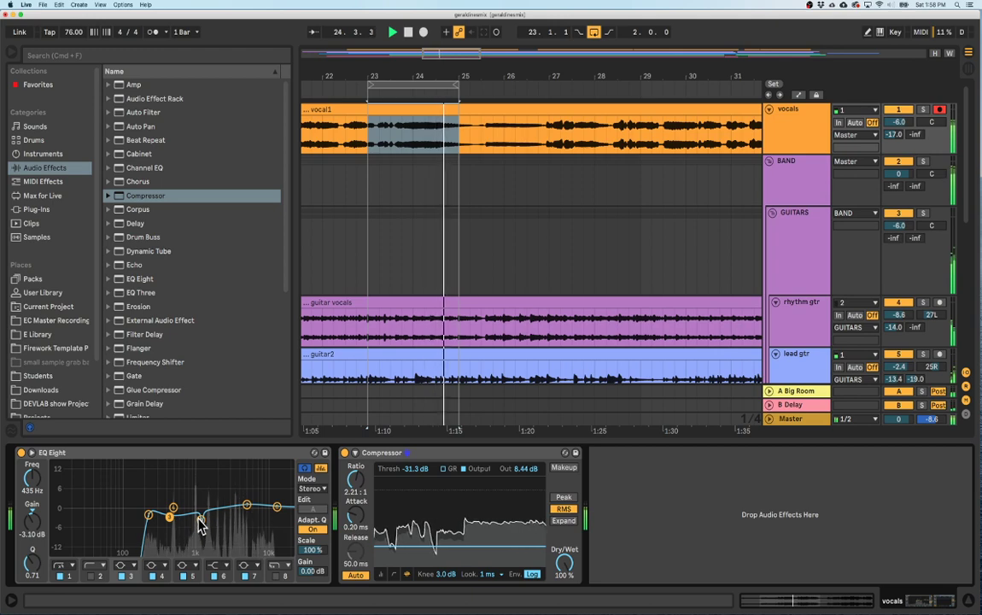
pyautogui.press('space')
# Reactivate the DRUMS group, play the looped section and unfold the group's tracks.
pyautogui.moveTo(406, 75); pyautogui.dragTo(412, 99)
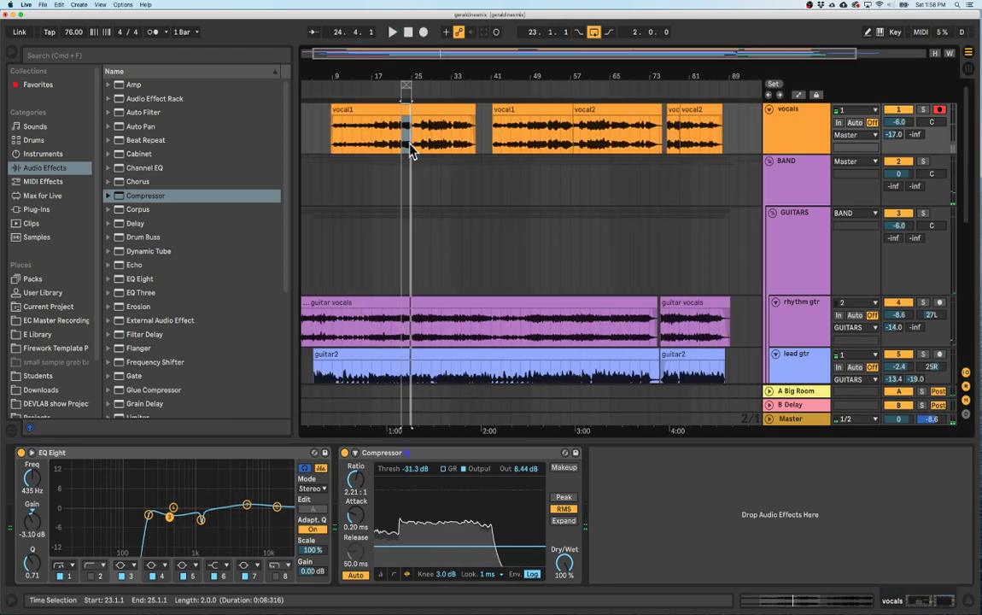
pyautogui.scroll(-5, 430, 227)
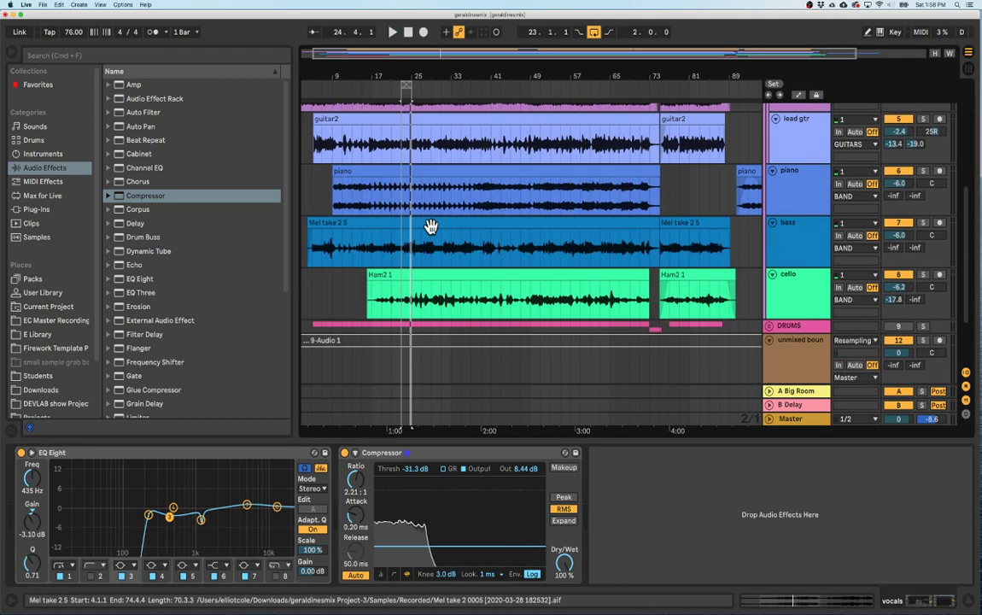
pyautogui.scroll(-3, 387, 207)
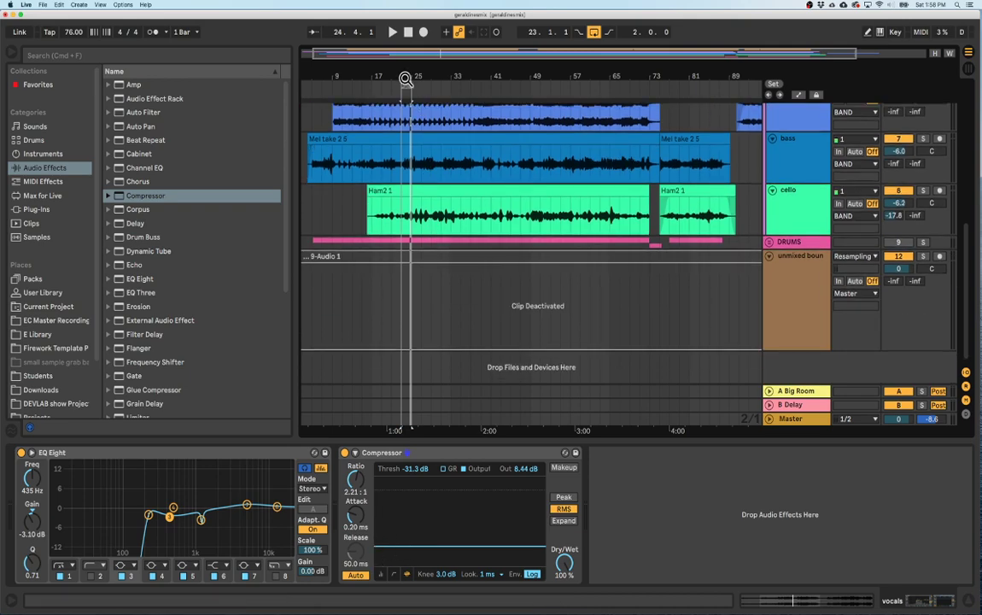
pyautogui.moveTo(403, 79); pyautogui.dragTo(406, 179)
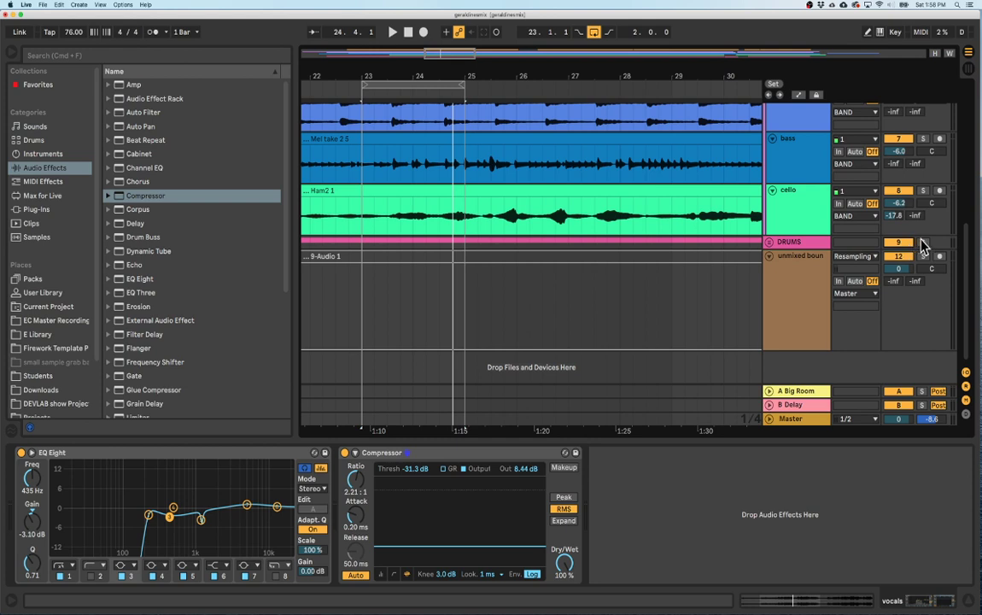
pyautogui.press('space')
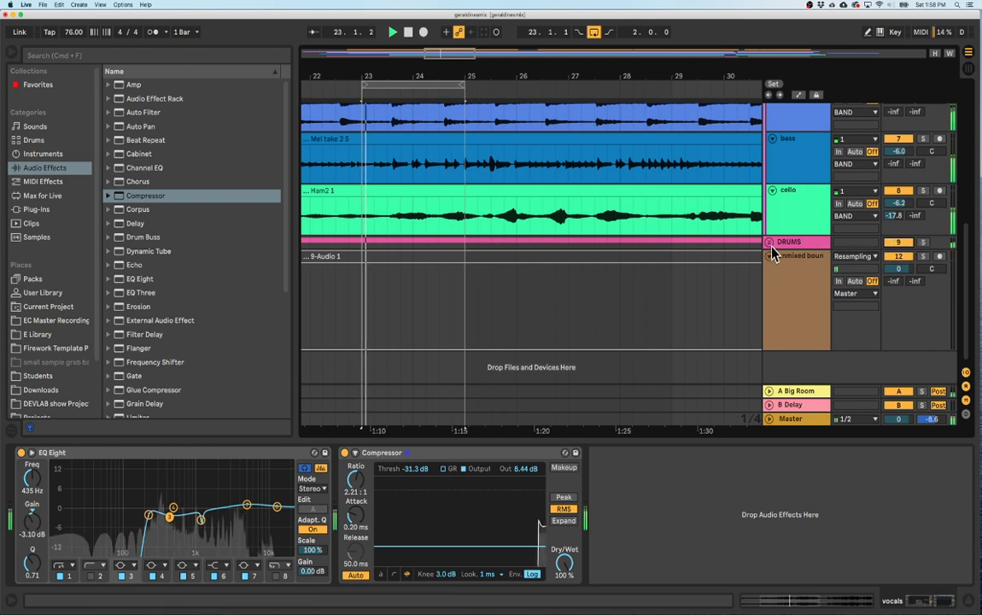
pyautogui.click(769, 242)
pyautogui.scroll(-3, 758, 267)
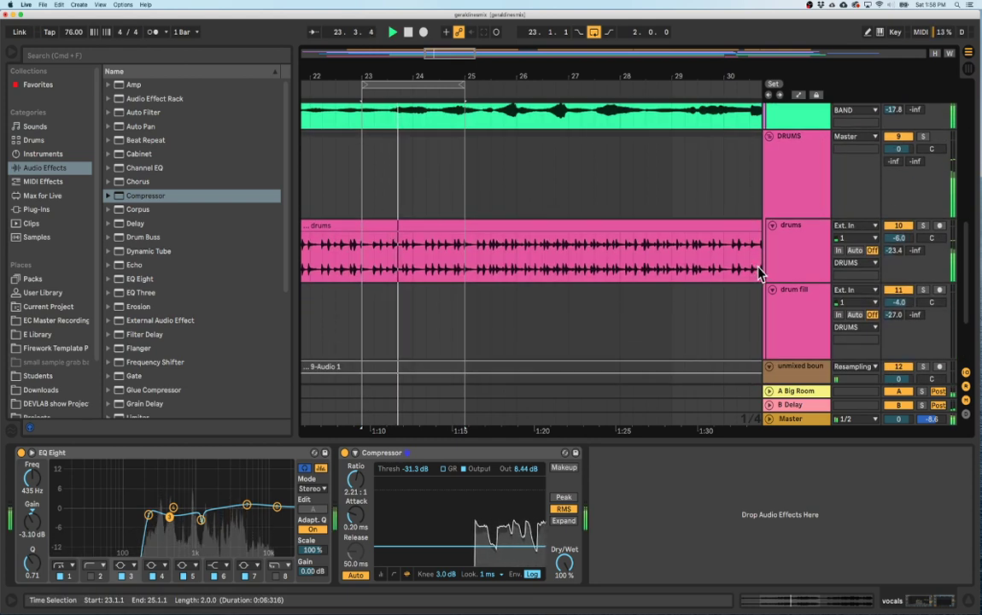
# Lower the vocals track's volume to about -7 dB during playback.
pyautogui.scroll(8, 771, 232)
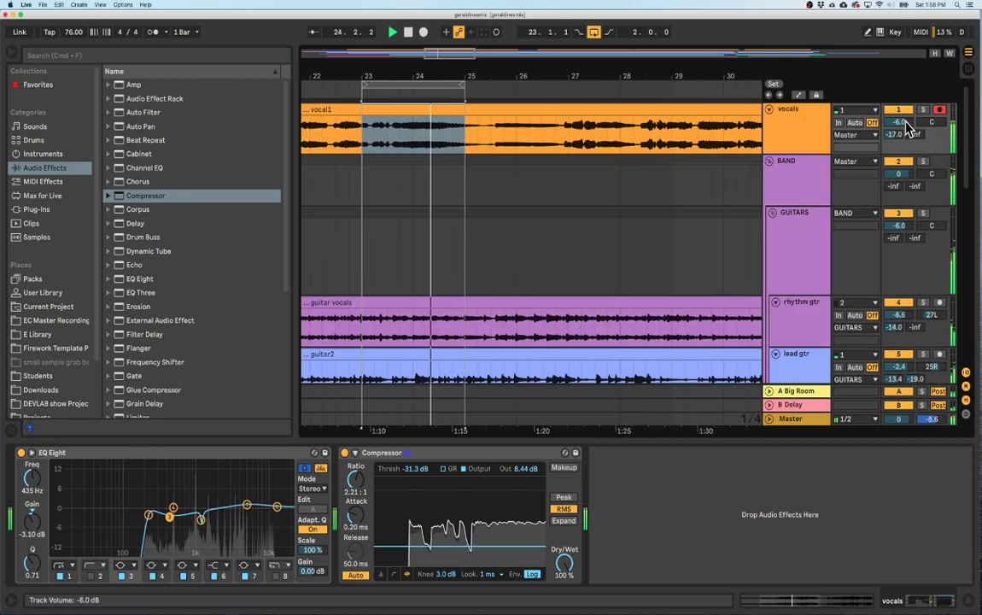
pyautogui.moveTo(908, 124); pyautogui.dragTo(907, 135)
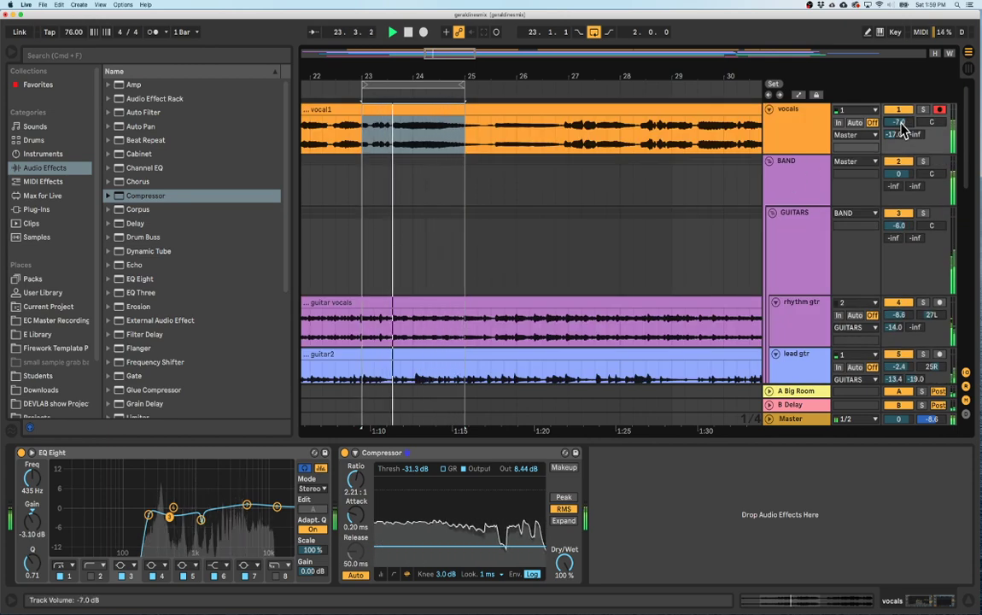
pyautogui.moveTo(903, 135); pyautogui.dragTo(903, 128)
pyautogui.scroll(-6, 786, 193)
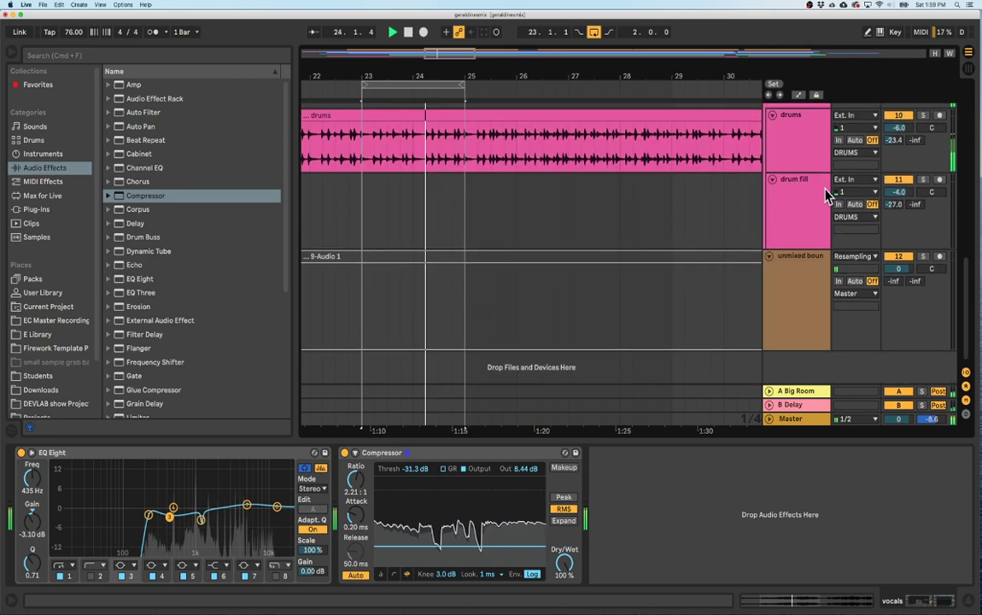
# Reactivate the unmixed bounce clip, loop its section from 23.1.1 to 25.1.1 and play it soloed.
pyautogui.scroll(3, 786, 193)
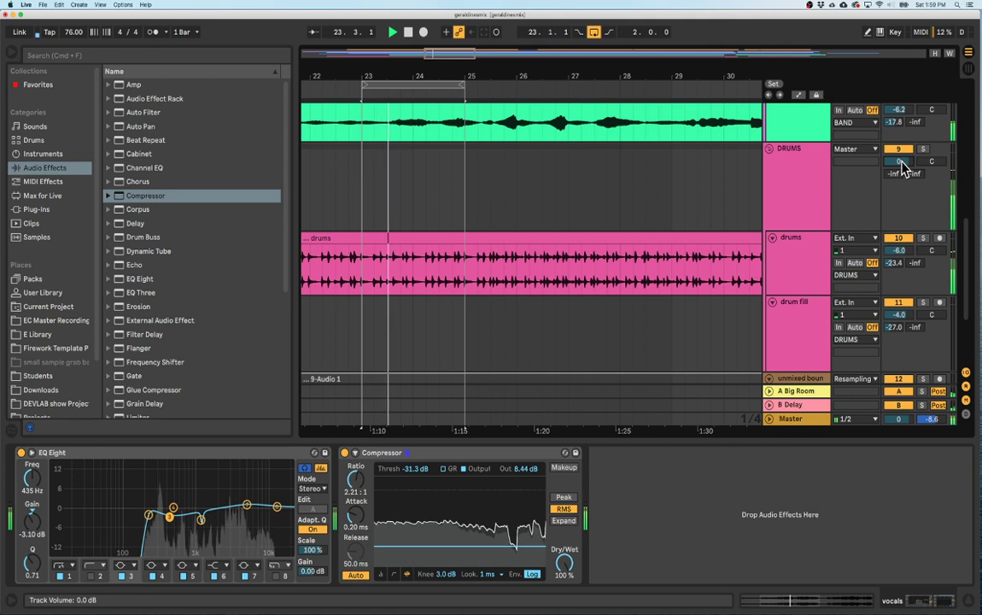
pyautogui.scroll(-3, 483, 246)
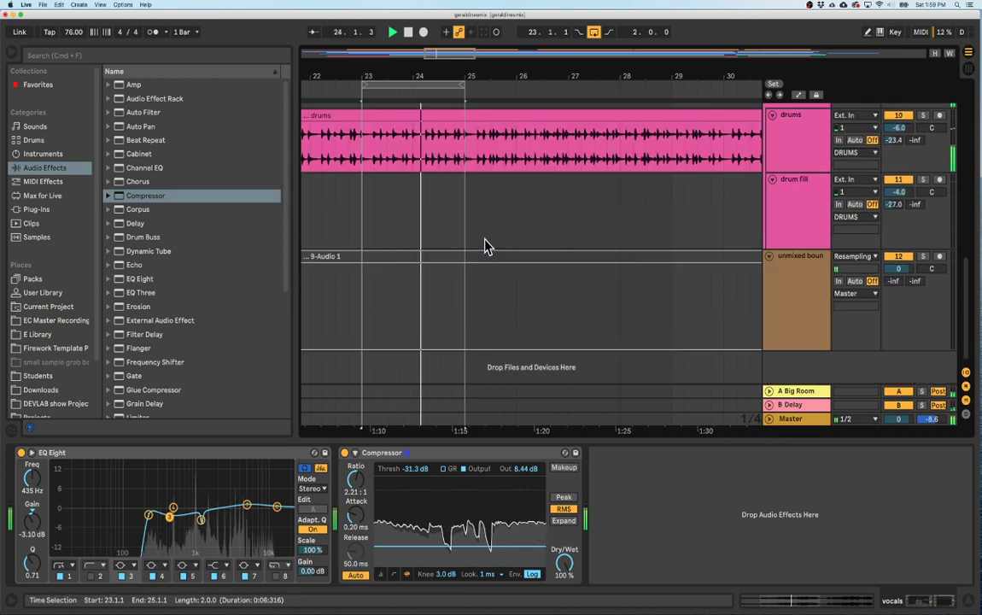
pyautogui.click(362, 287)
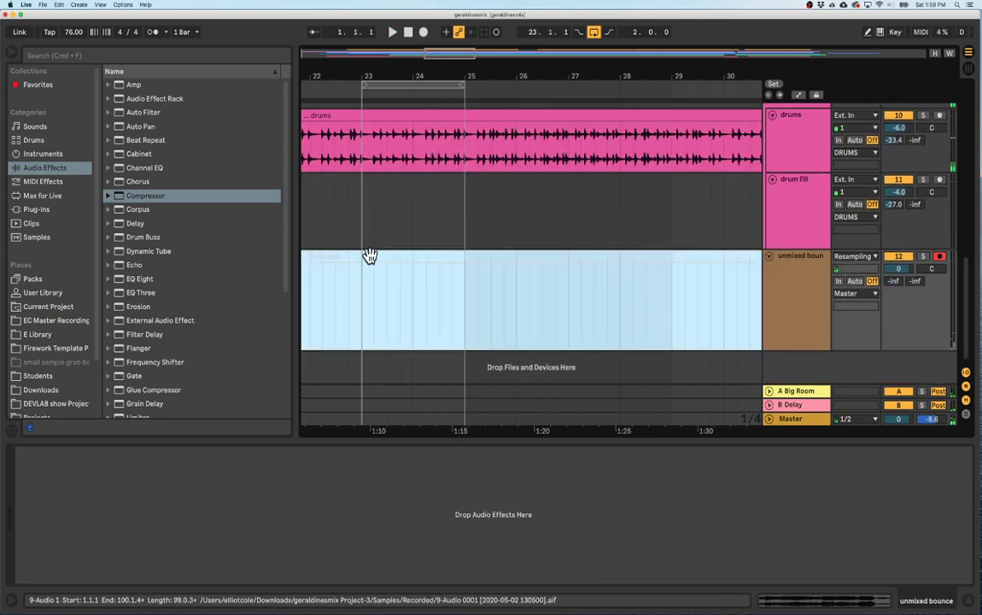
pyautogui.moveTo(371, 283); pyautogui.dragTo(459, 293)
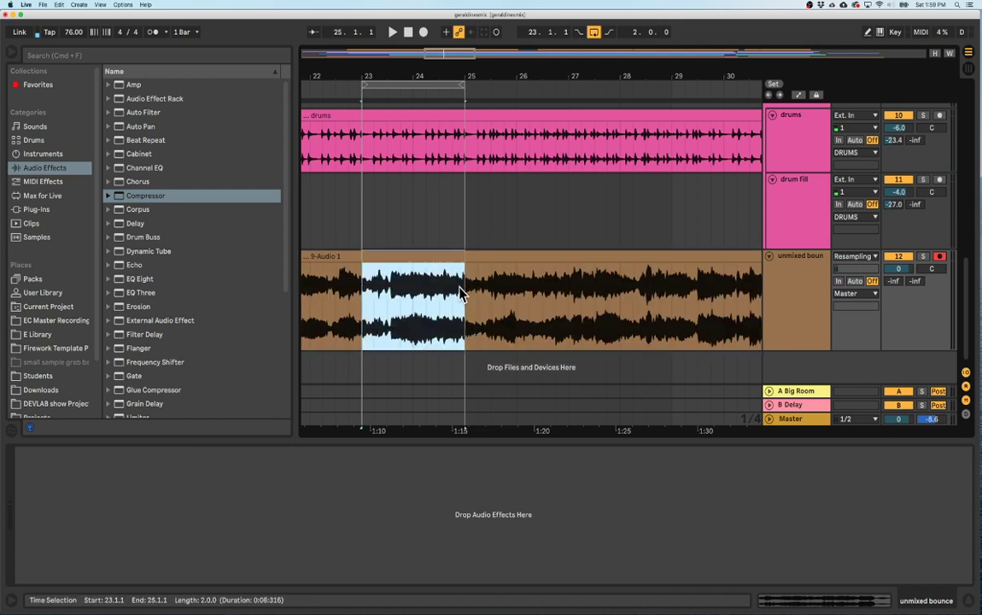
pyautogui.press('super+l')
pyautogui.click(922, 256)
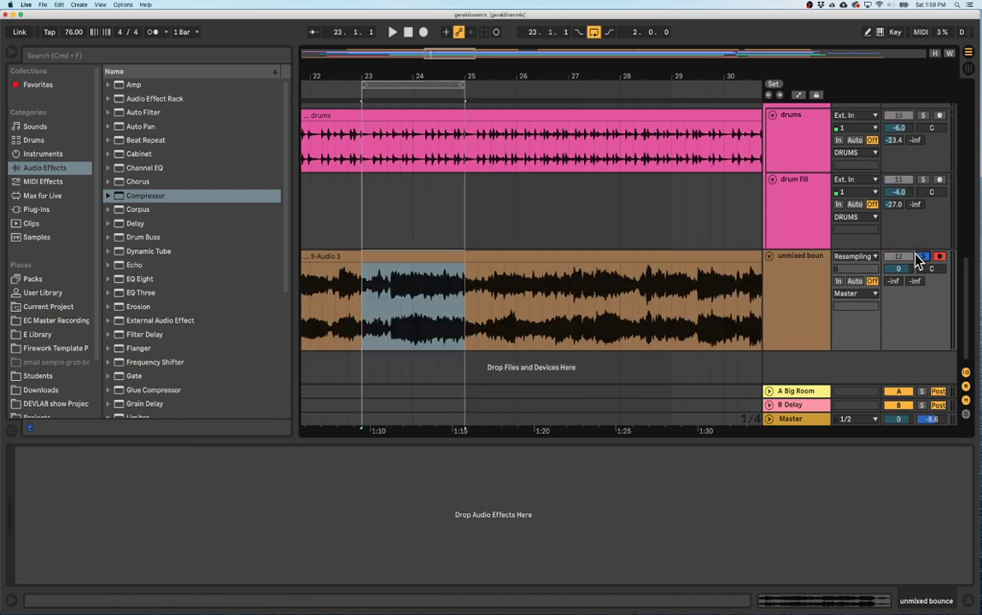
pyautogui.press('space')
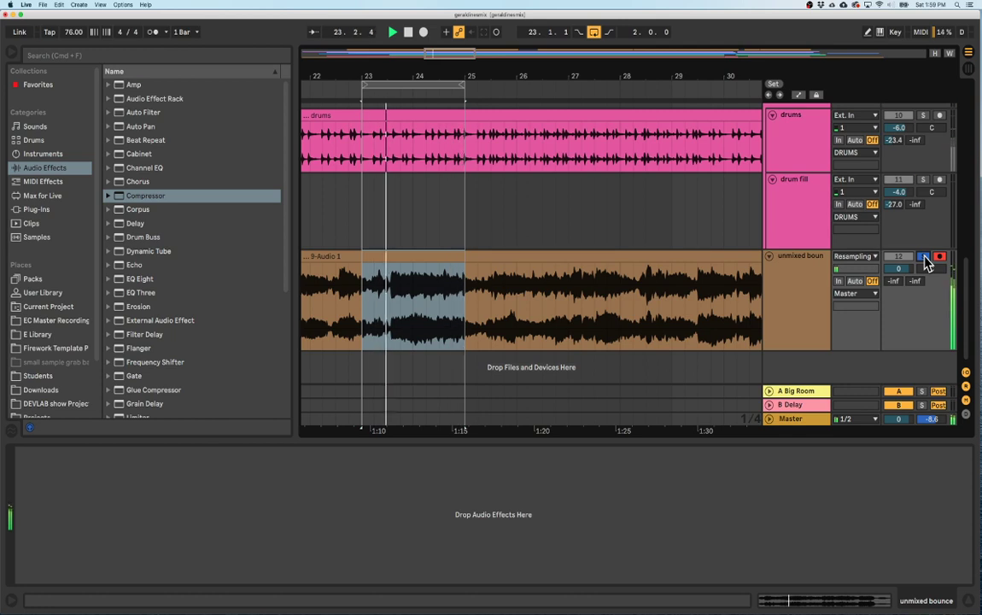
# Switch the unmixed bounce's solo off and on during playback to compare it with the current mix.
pyautogui.click(922, 257)
pyautogui.click(899, 257)
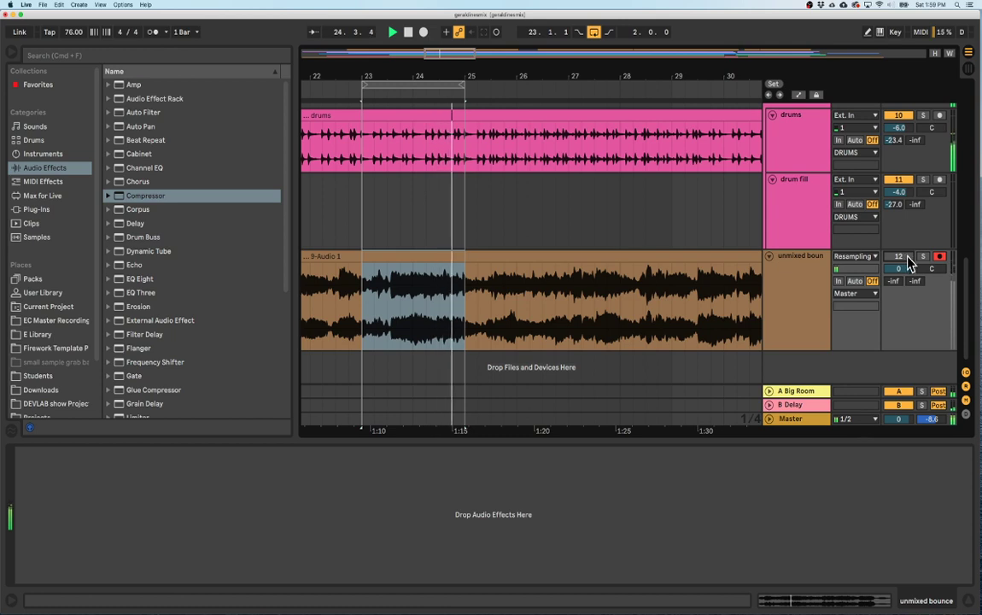
pyautogui.click(922, 257)
pyautogui.click(899, 258)
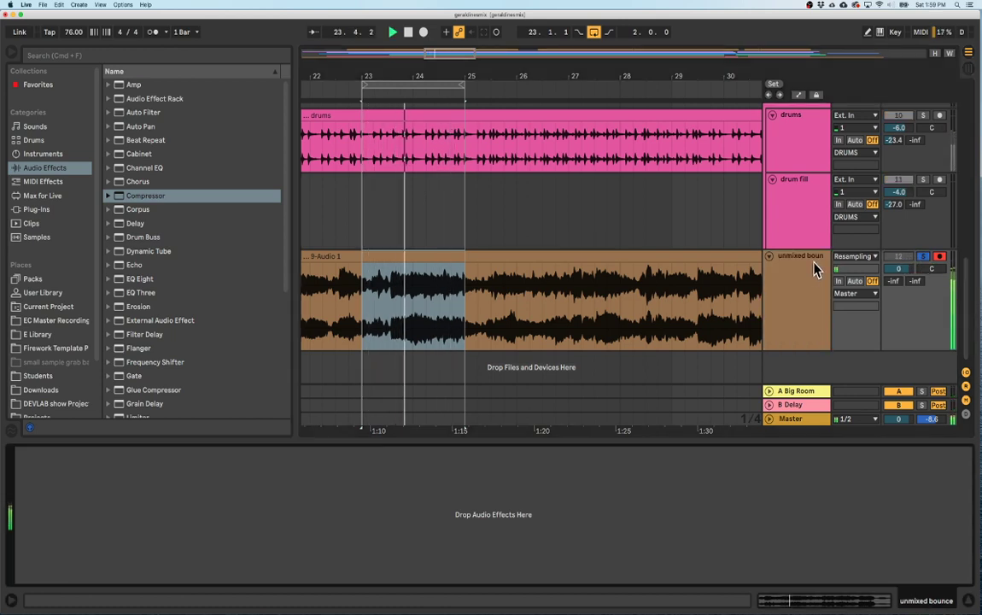
# Set the unmixed bounce track's volume to -6.0 dB and the playback start to 23.1.1.
pyautogui.moveTo(390, 78); pyautogui.dragTo(401, 105)
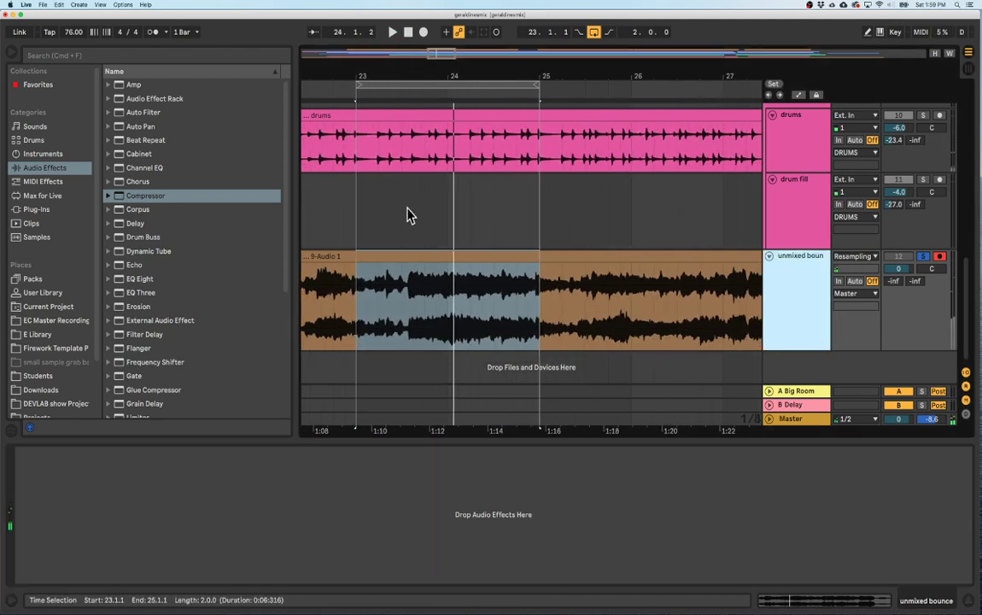
pyautogui.click(358, 305)
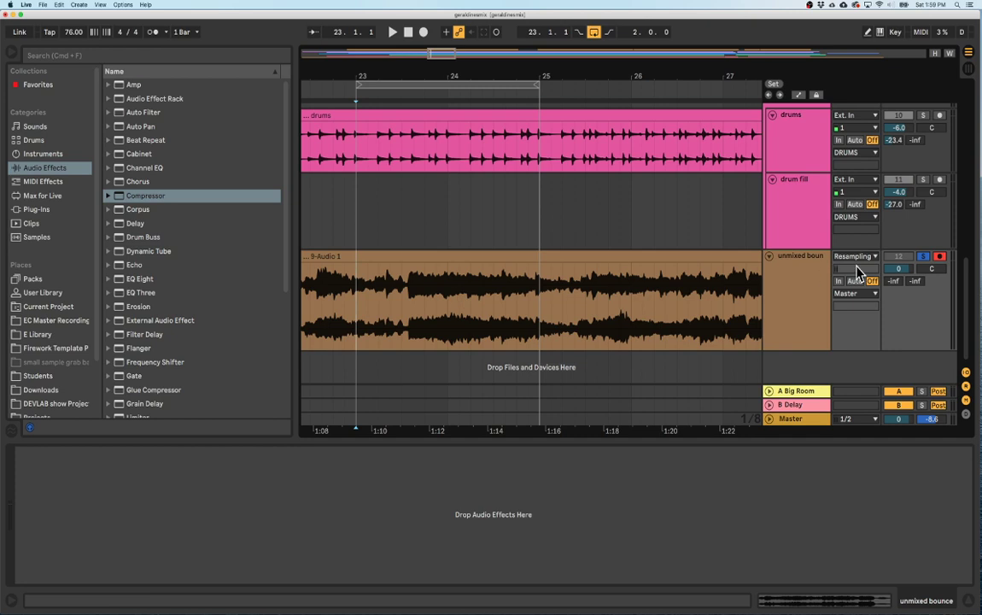
pyautogui.press('space')
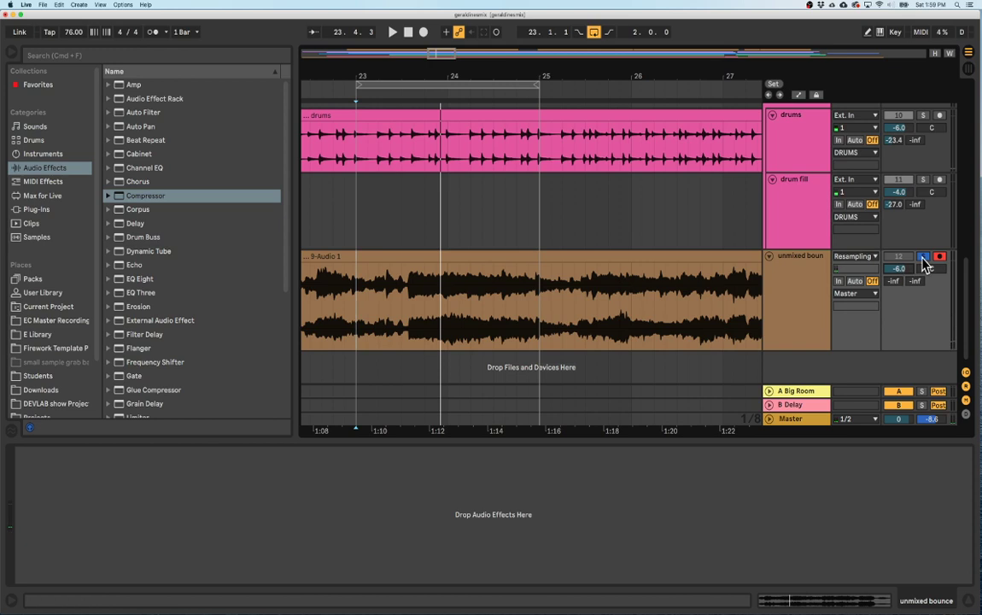
# Compare the quieter unmixed bounce with the mix by toggling its solo while the loop plays, ending with the mix audible.
pyautogui.click(922, 256)
pyautogui.press('space')
pyautogui.click(923, 256)
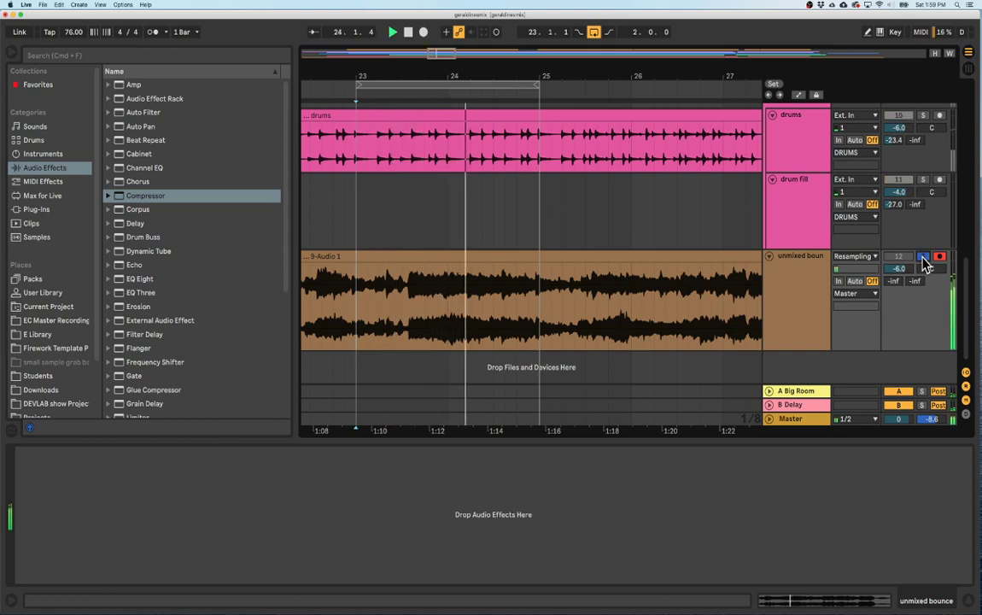
pyautogui.click(922, 257)
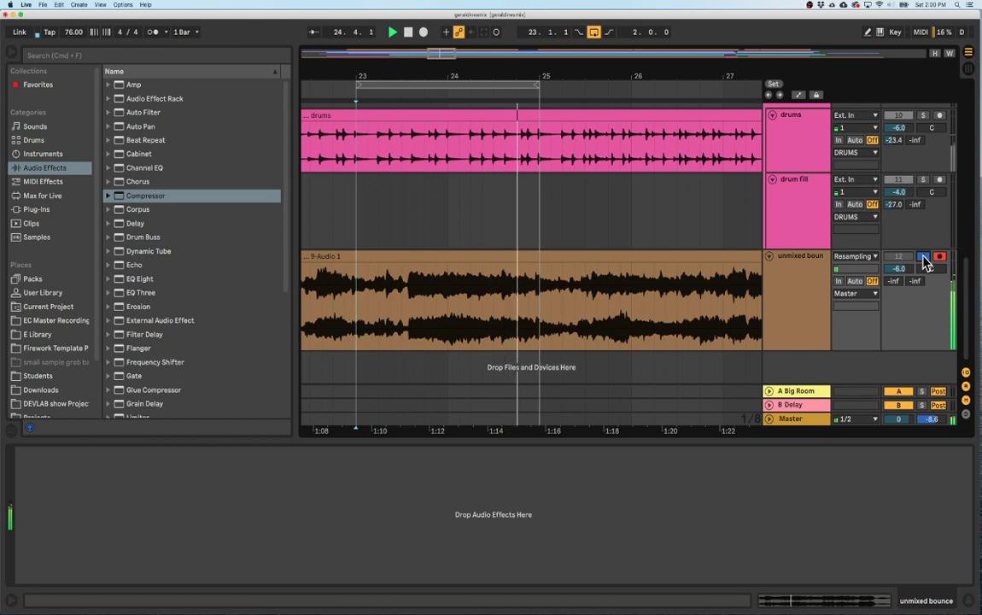
pyautogui.click(924, 257)
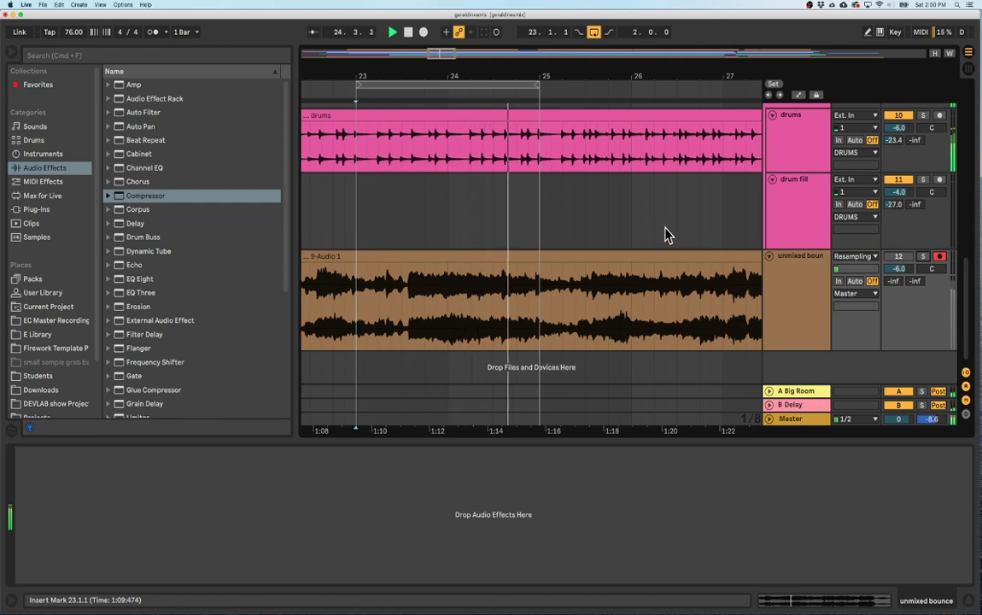
# Set the vocals track's send to the Big Room return to -11.2 dB during playback.
pyautogui.scroll(10, 665, 226)
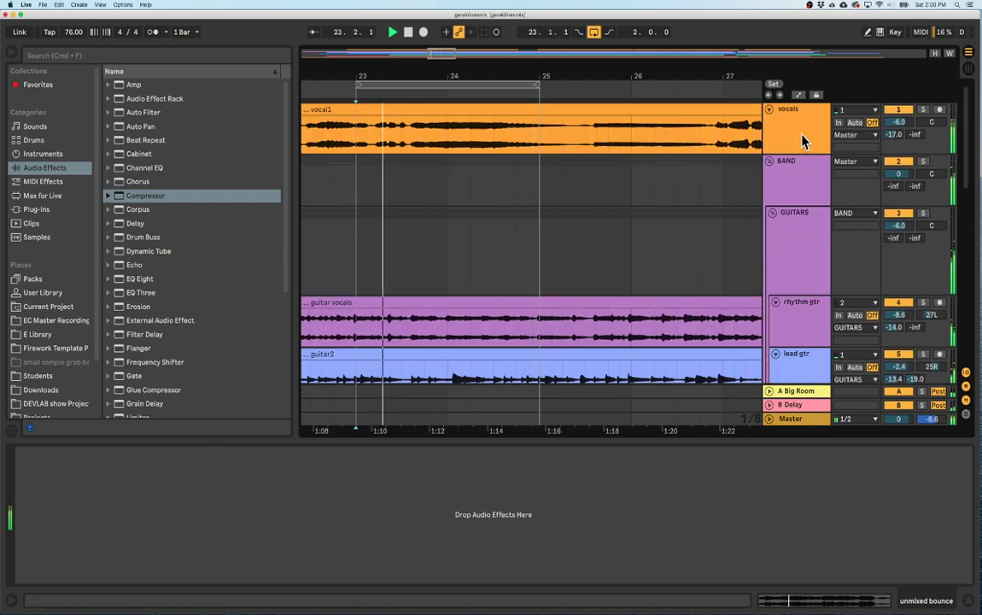
pyautogui.moveTo(892, 135)
pyautogui.mouseDown()
pyautogui.moveTo(893, 118)
pyautogui.moveTo(894, 149)
pyautogui.mouseUp()
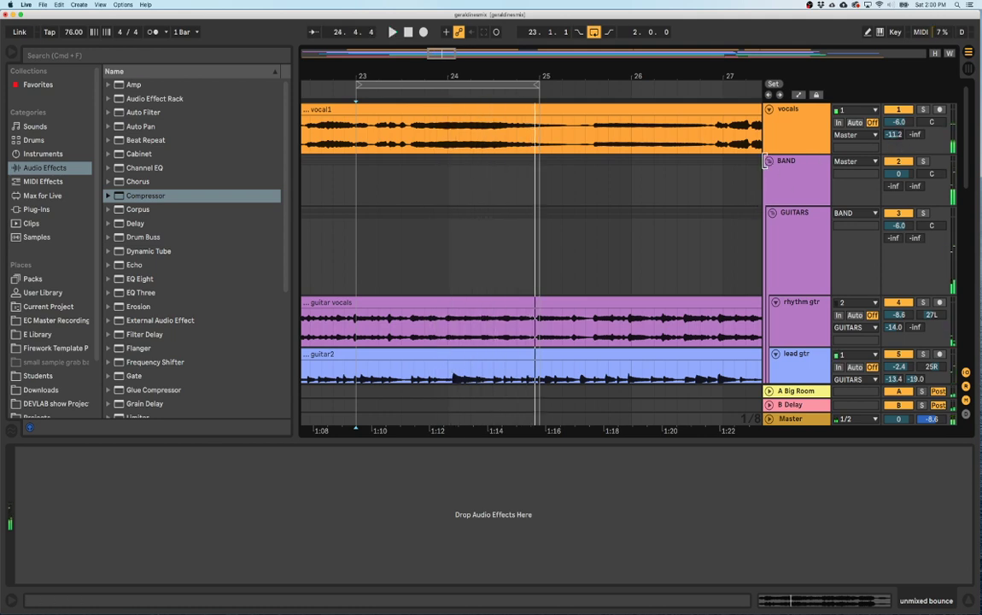
# Fold the GUITARS, BAND and DRUMS groups and look at the device chains of the vocals and Master tracks.
pyautogui.click(771, 213)
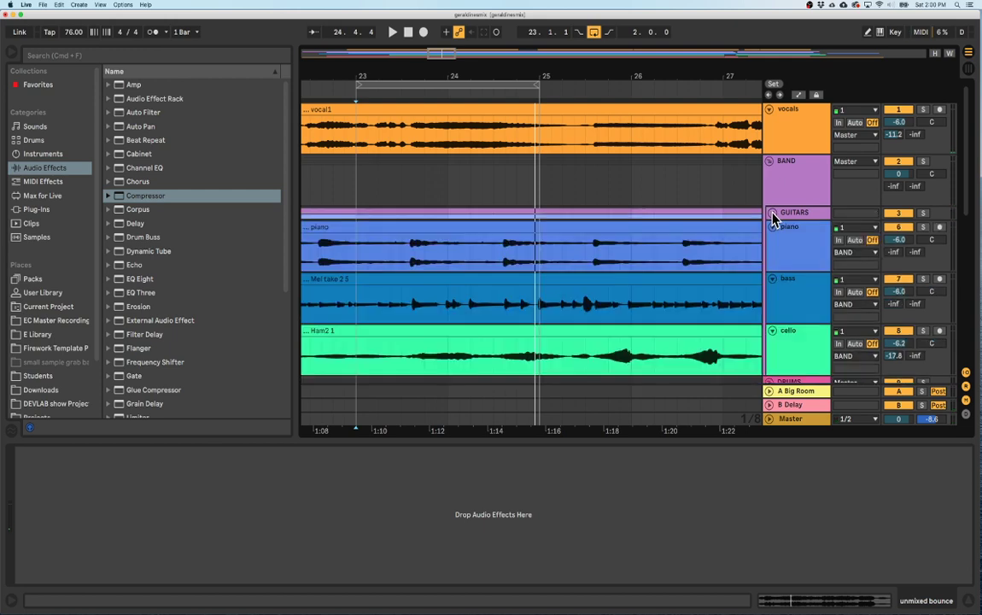
pyautogui.click(769, 161)
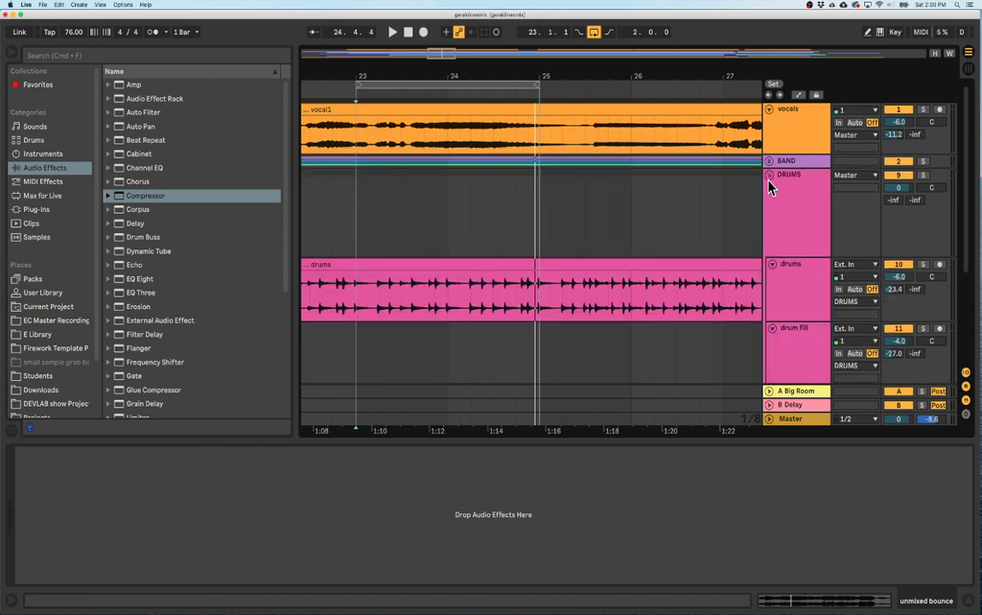
pyautogui.click(768, 177)
pyautogui.click(784, 145)
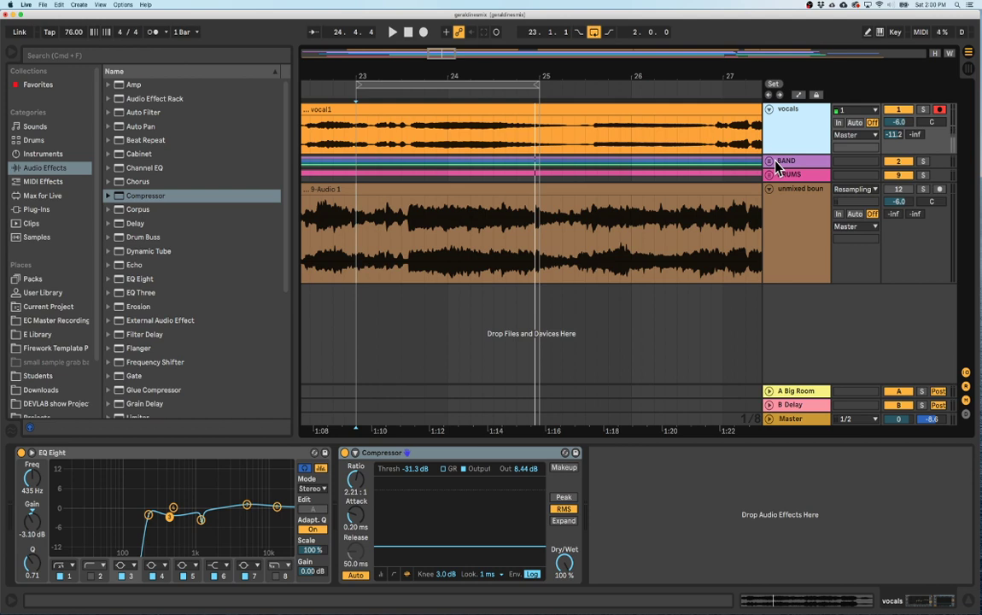
pyautogui.click(789, 419)
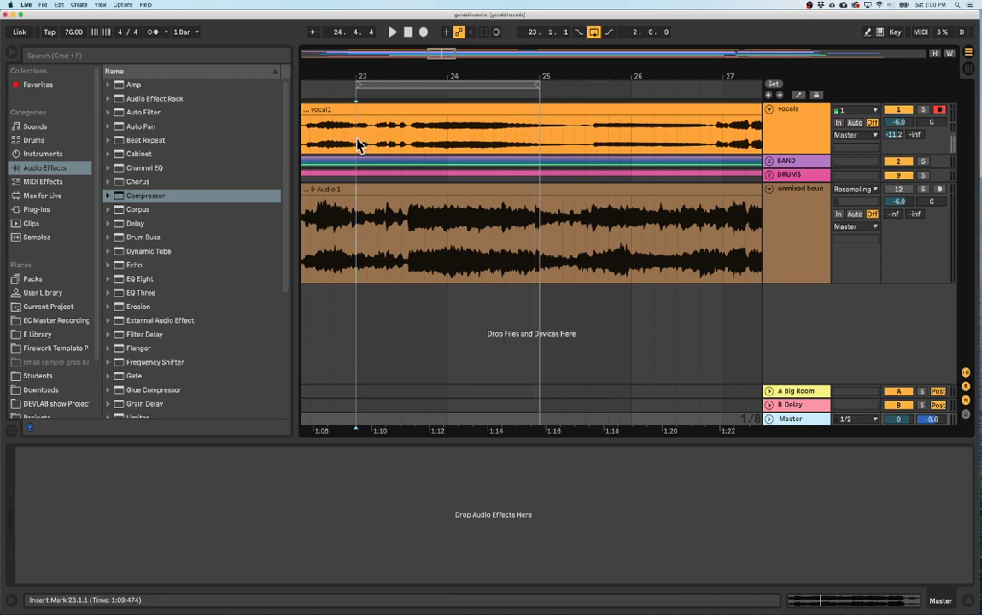
# Play the looped section from 23.3.1 and set the vocals track's send to the Delay return to -26.0 dB.
pyautogui.click(821, 120)
pyautogui.press('space')
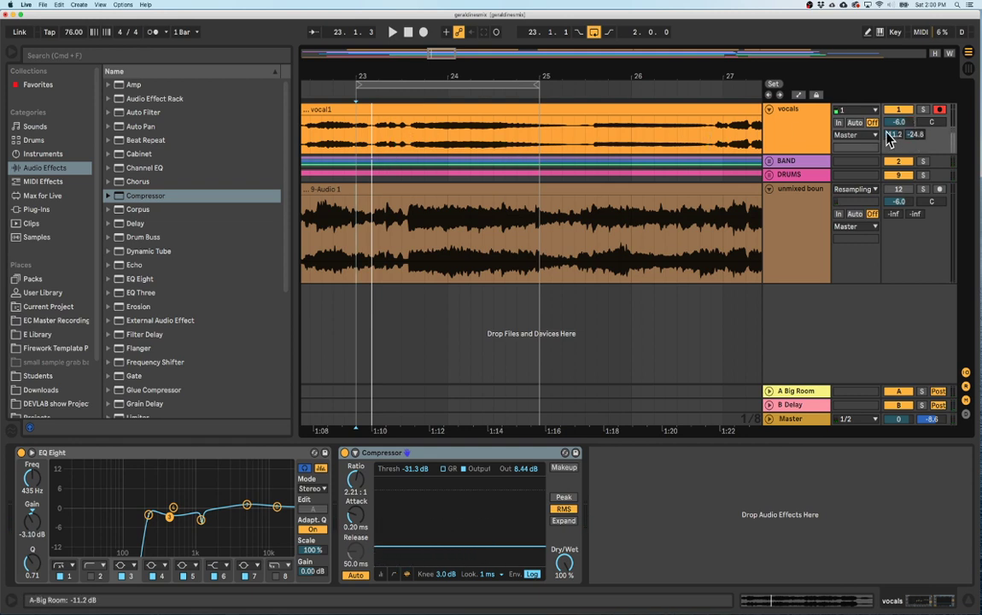
pyautogui.click(401, 137)
pyautogui.press('space')
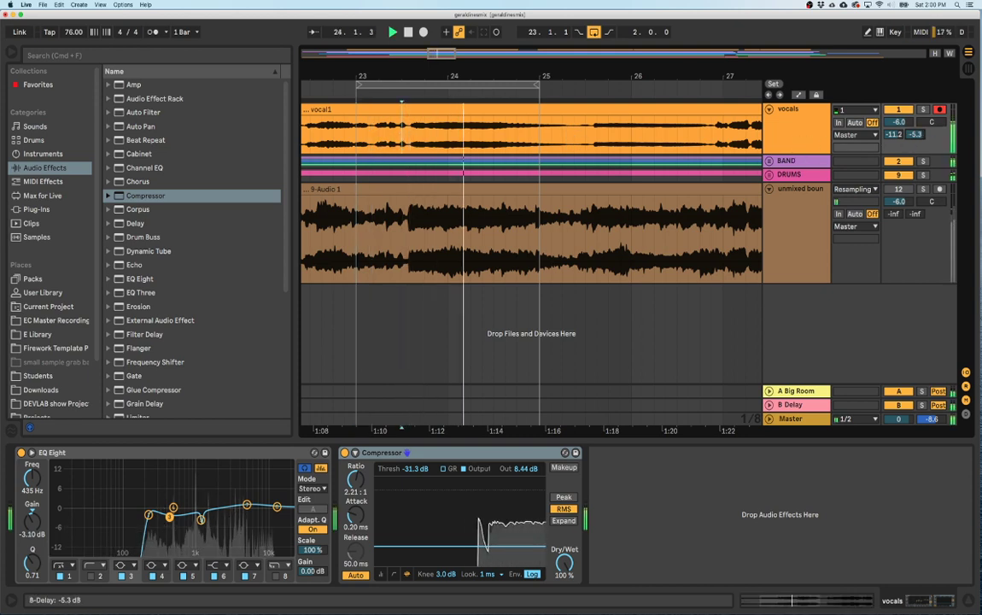
pyautogui.moveTo(914, 134); pyautogui.dragTo(914, 162)
pyautogui.press('space')
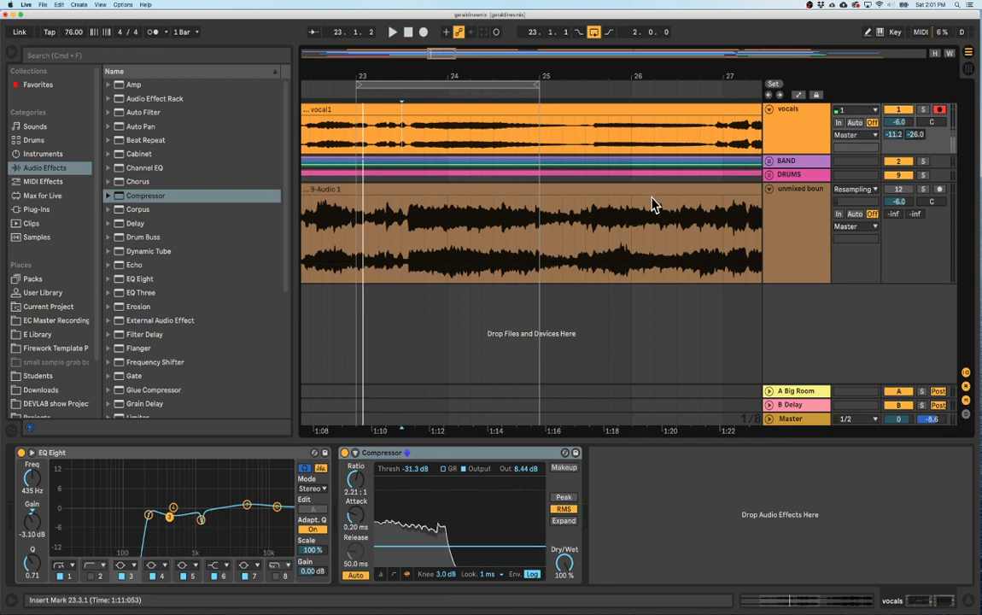
# Add a Glue Compressor followed by an EQ Eight to the Master track.
pyautogui.click(790, 419)
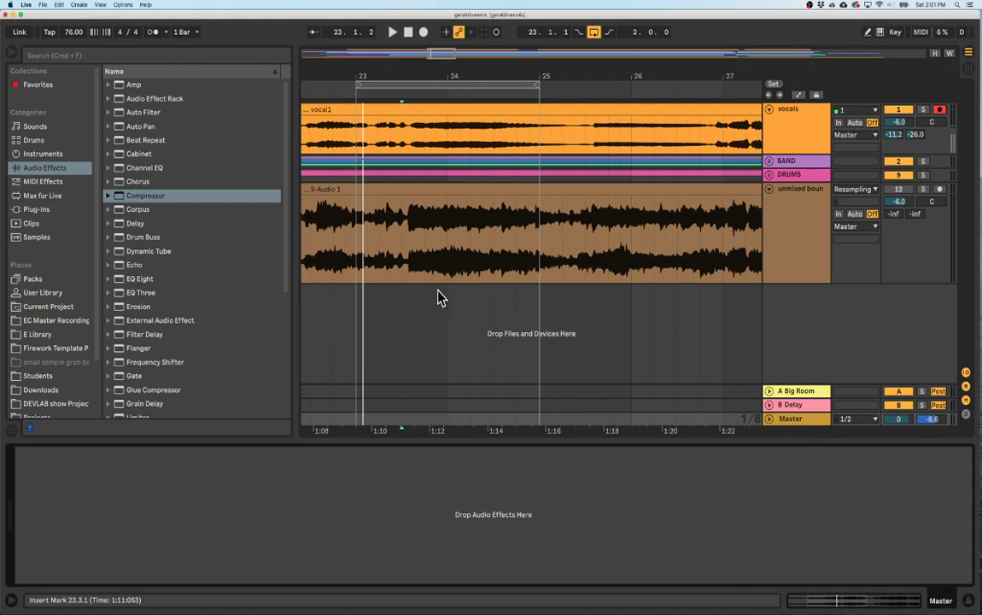
pyautogui.click(132, 196)
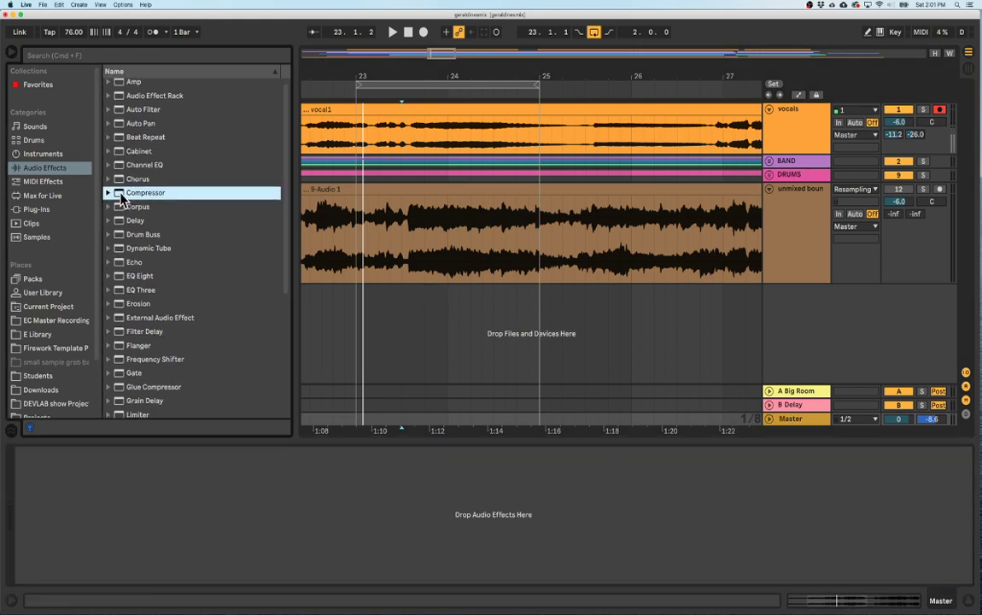
pyautogui.scroll(-5, 122, 196)
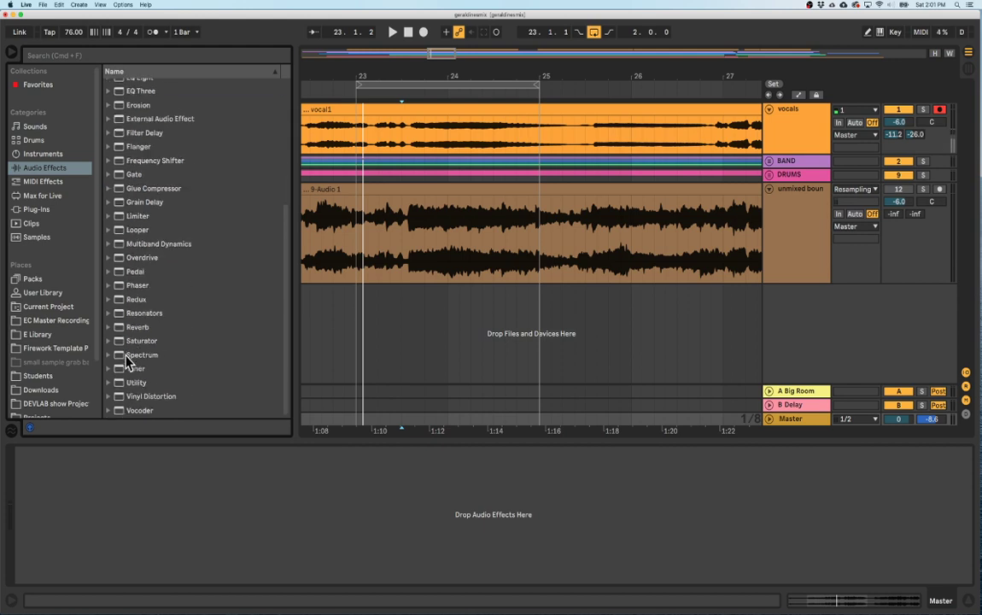
pyautogui.scroll(3, 120, 249)
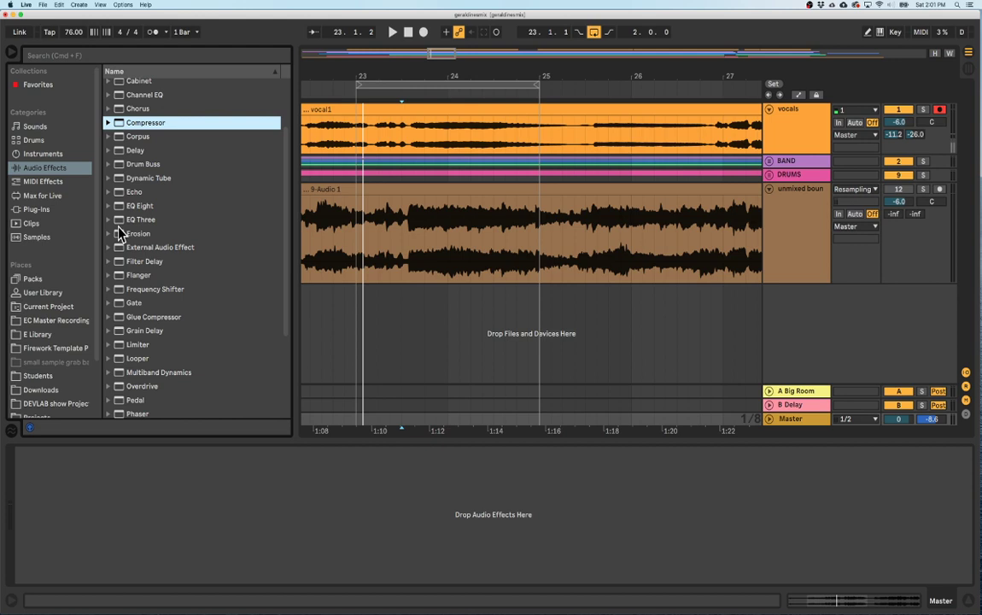
pyautogui.doubleClick(119, 318)
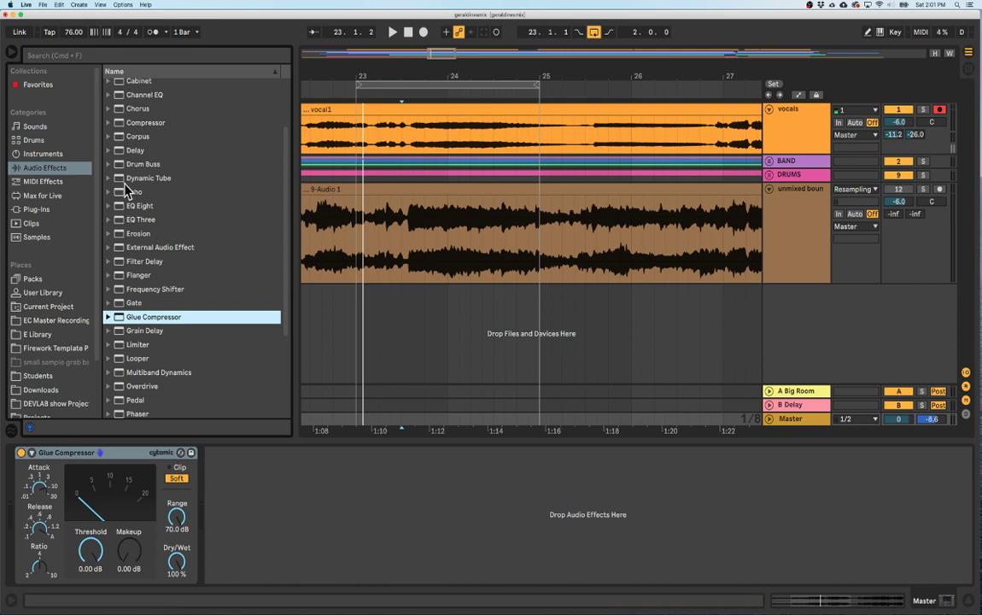
pyautogui.scroll(1, 125, 163)
pyautogui.doubleClick(139, 222)
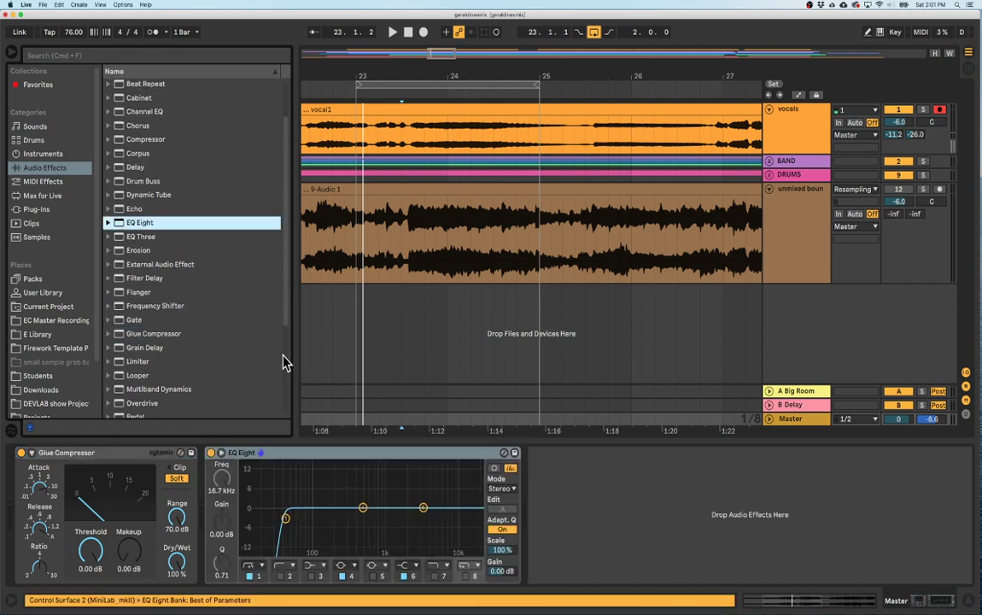
# Play the loop and set the Master's Glue Compressor threshold to -17.1 dB.
pyautogui.click(47, 461)
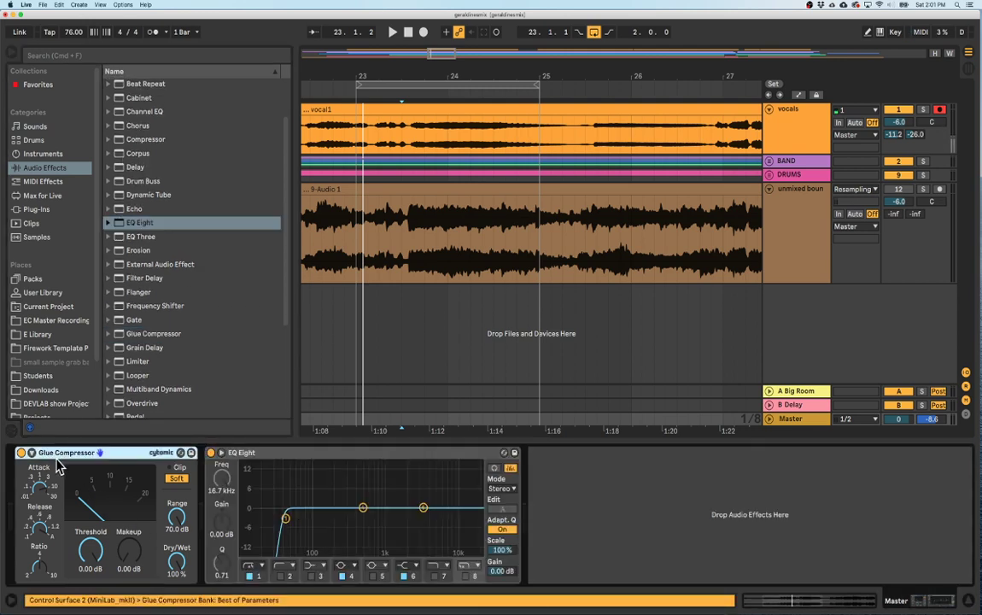
pyautogui.press('space')
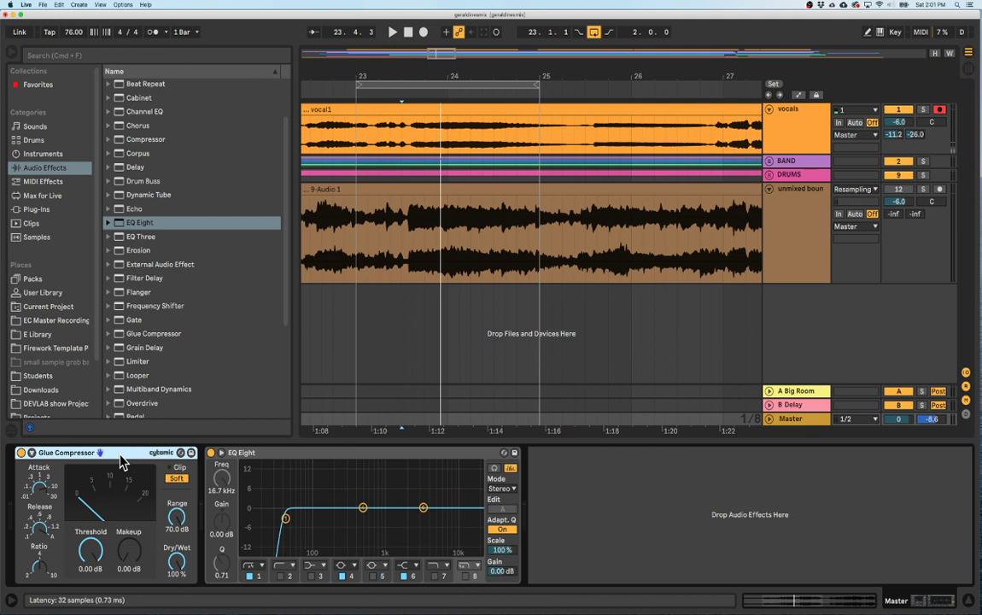
pyautogui.press('space')
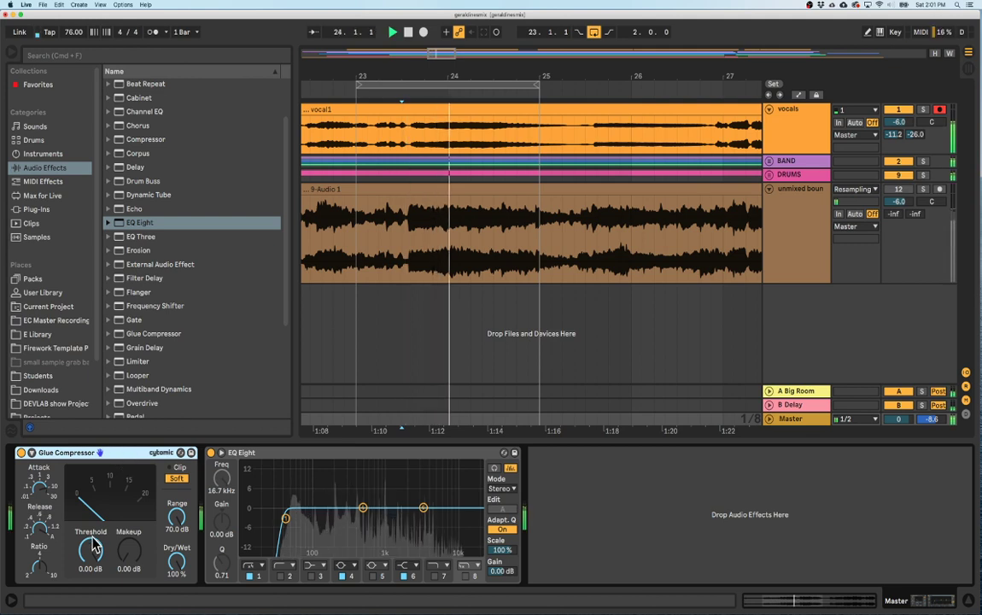
pyautogui.moveTo(91, 555); pyautogui.dragTo(91, 589)
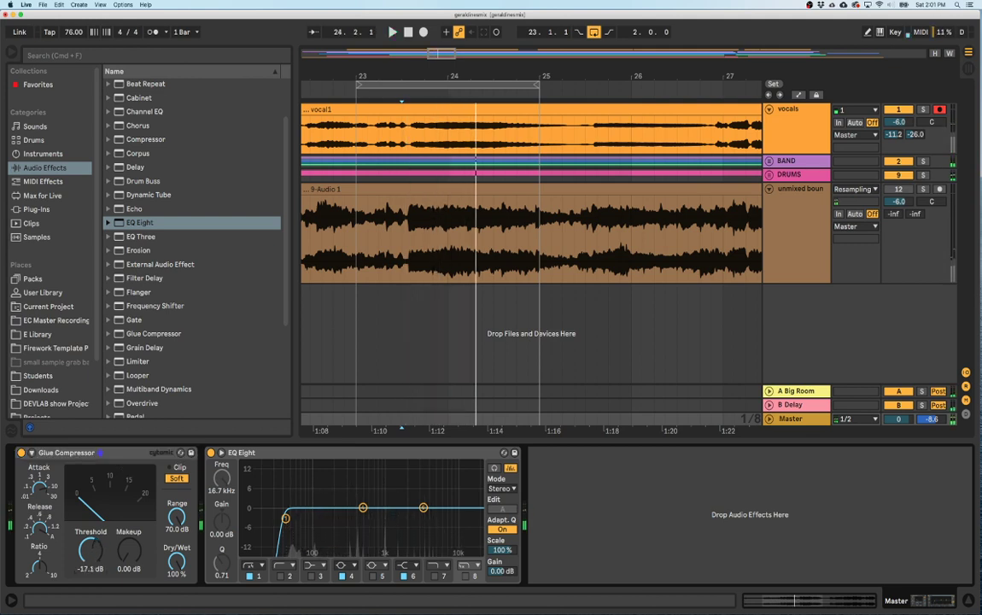
# Audition the loop while trying Glue Compressor thresholds of -12.4 dB and -16.5 dB on the Master track.
pyautogui.press('space')
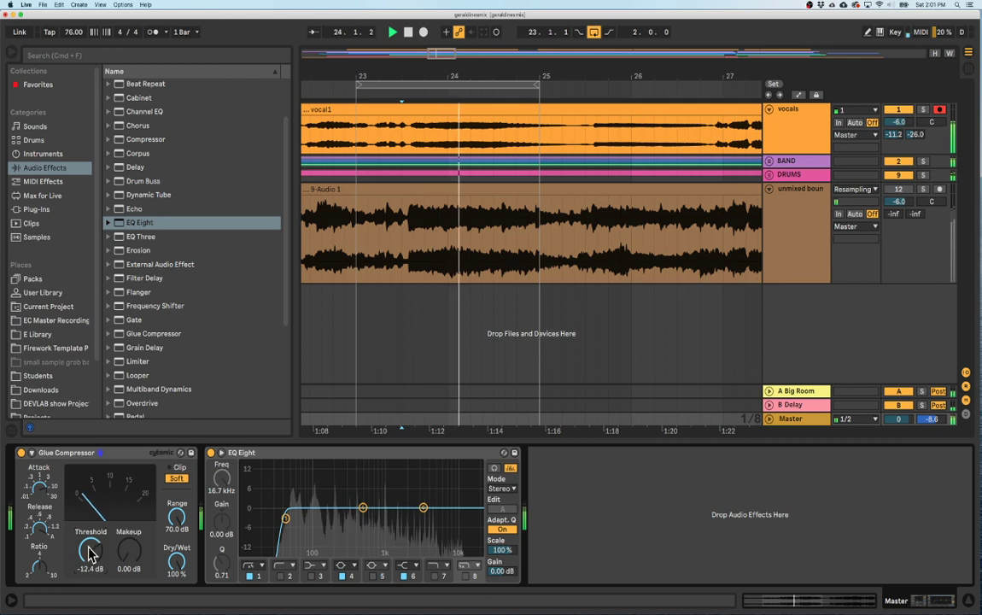
pyautogui.moveTo(92, 547); pyautogui.dragTo(92, 534)
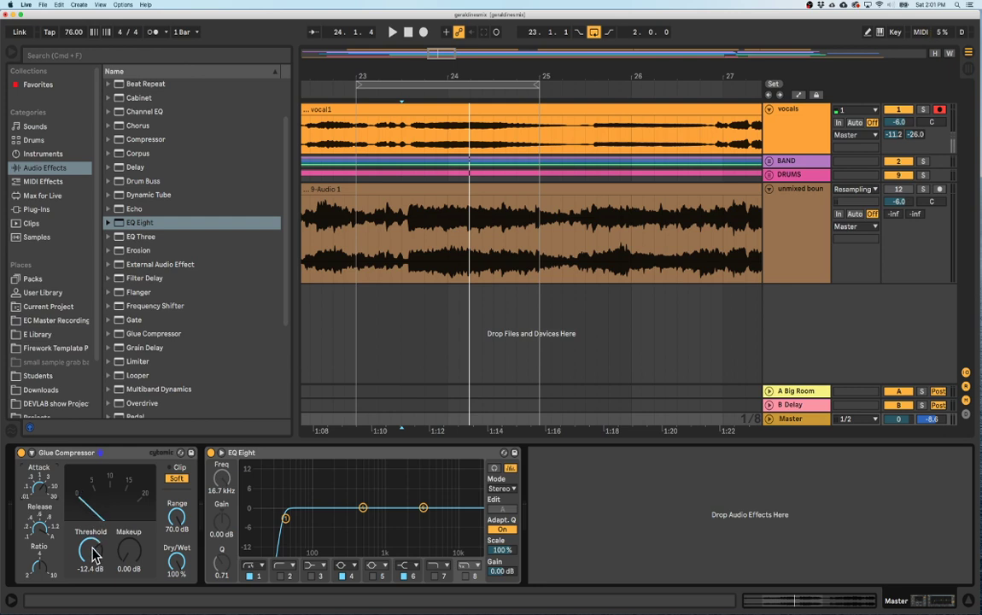
pyautogui.press('space')
pyautogui.moveTo(93, 555); pyautogui.dragTo(92, 572)
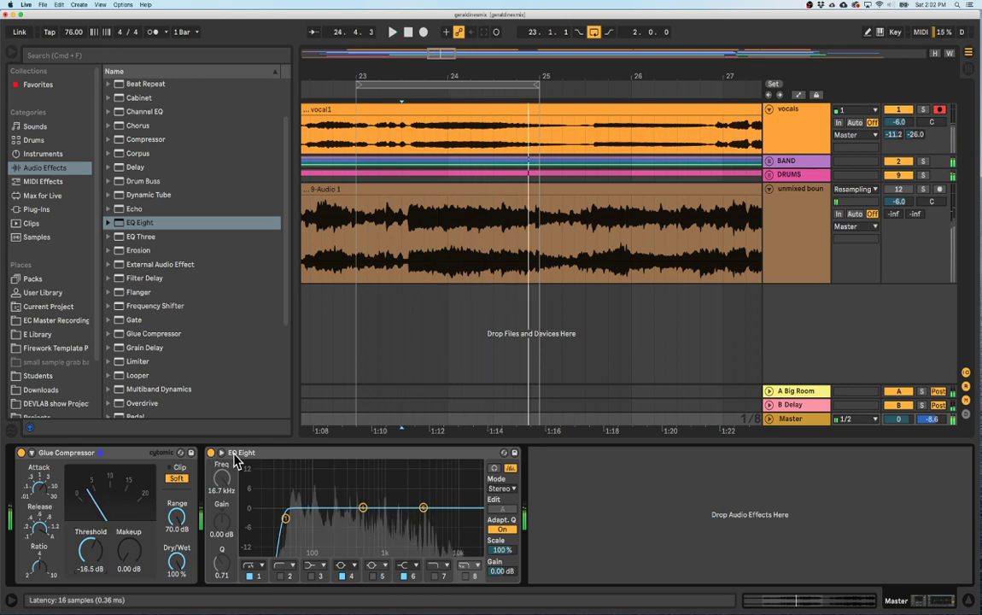
pyautogui.press('space')
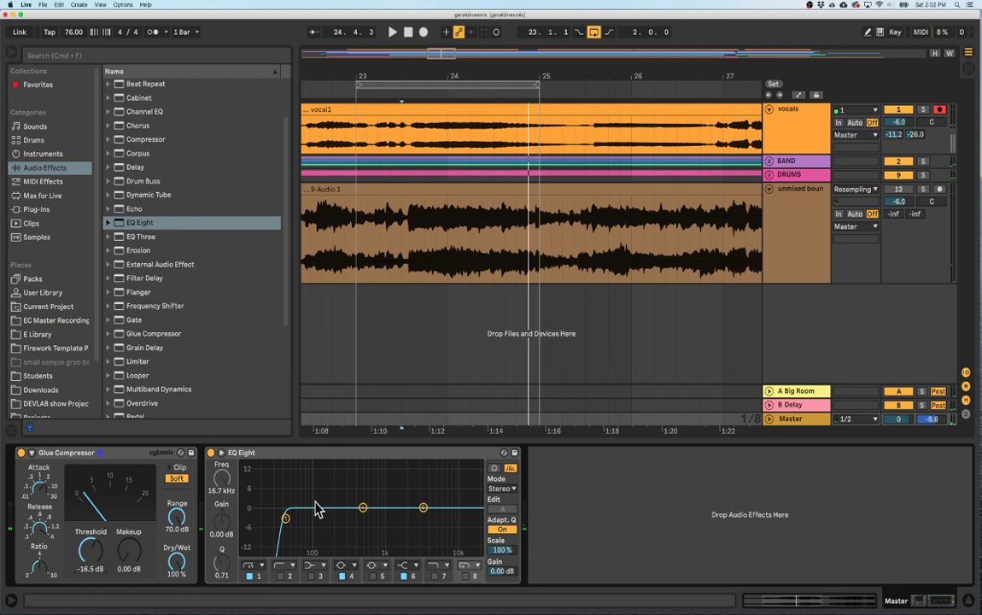
pyautogui.press('space')
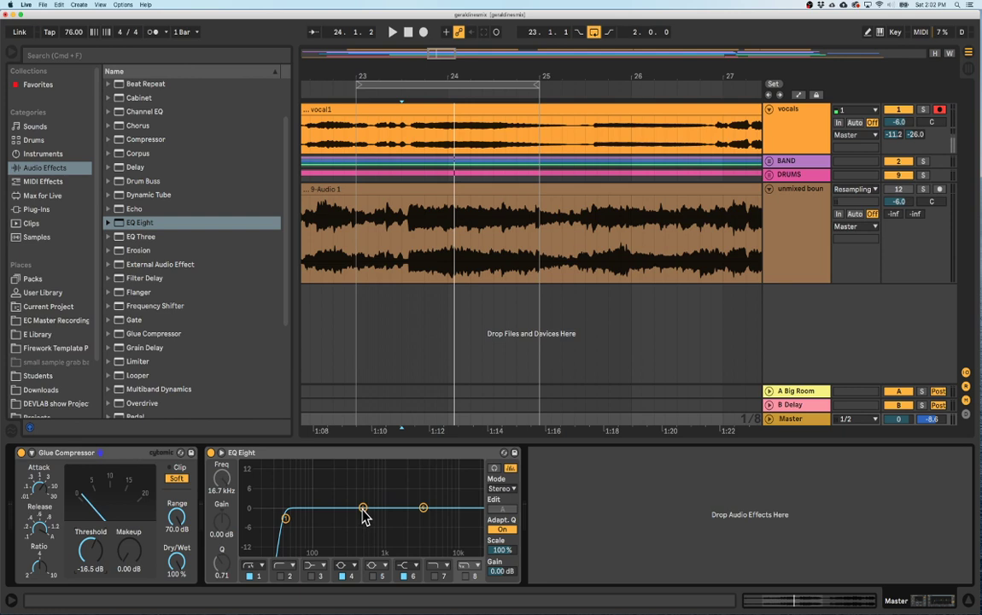
# Set the Master track's Glue Compressor threshold to -14.9 dB while the loop plays.
pyautogui.click(124, 453)
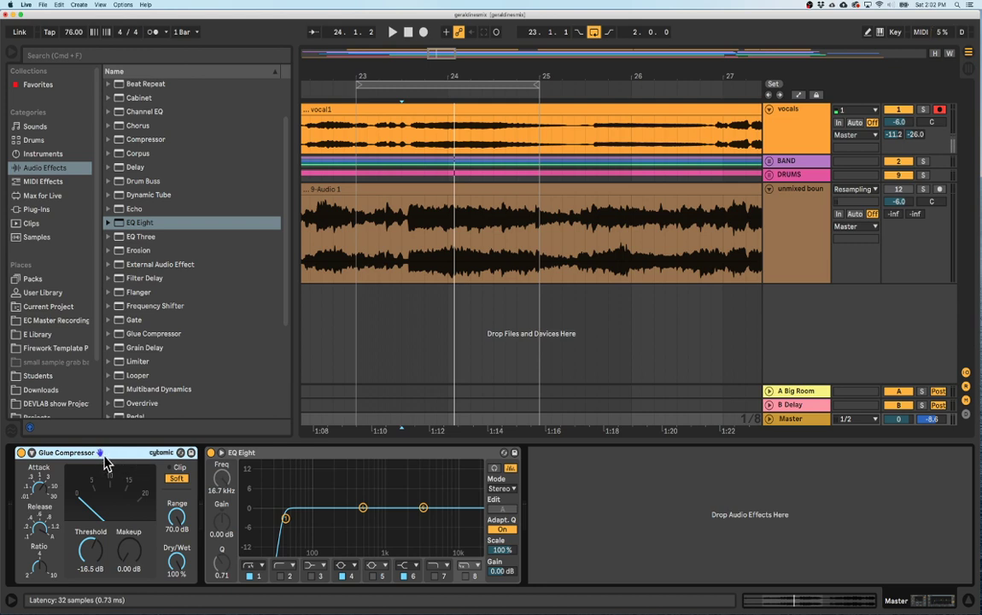
pyautogui.press('space')
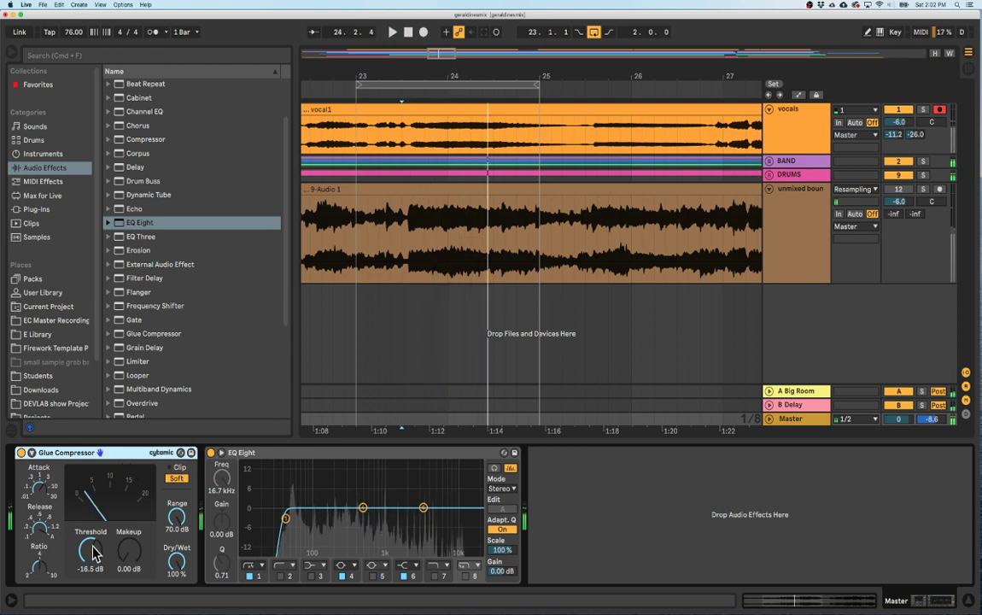
pyautogui.press('space')
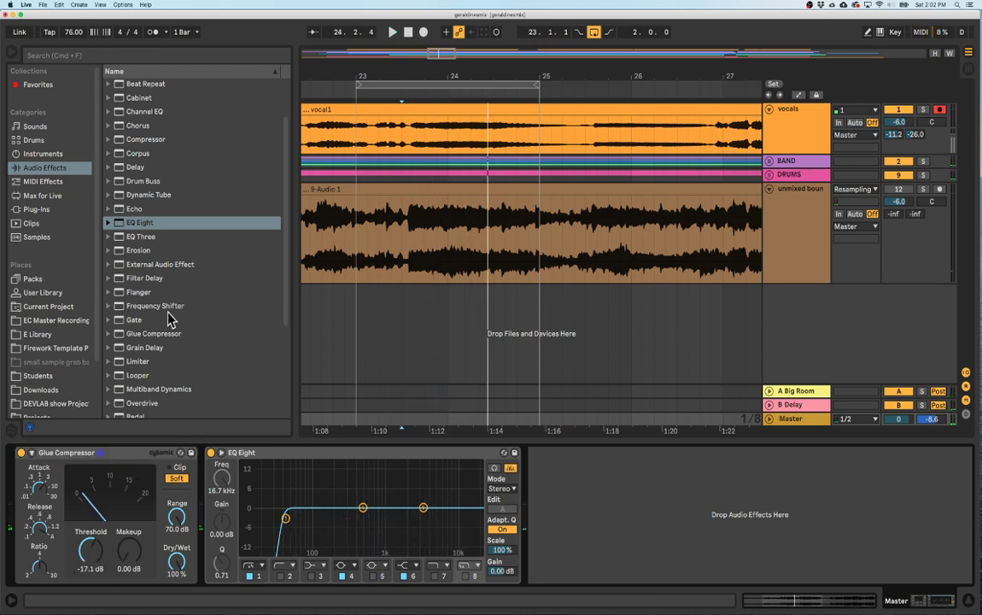
pyautogui.click(120, 392)
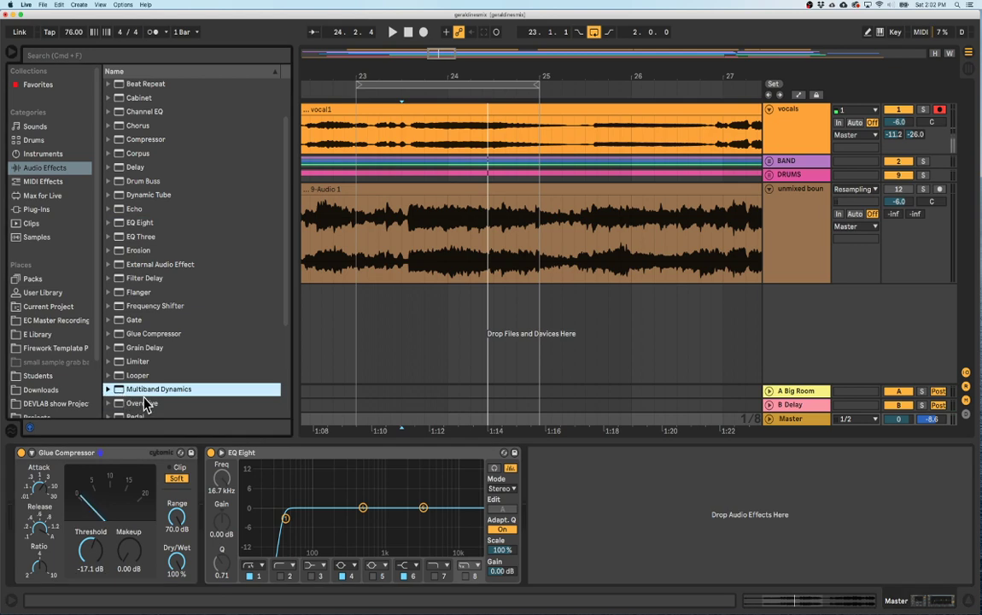
pyautogui.press('space')
pyautogui.moveTo(101, 553); pyautogui.dragTo(101, 543)
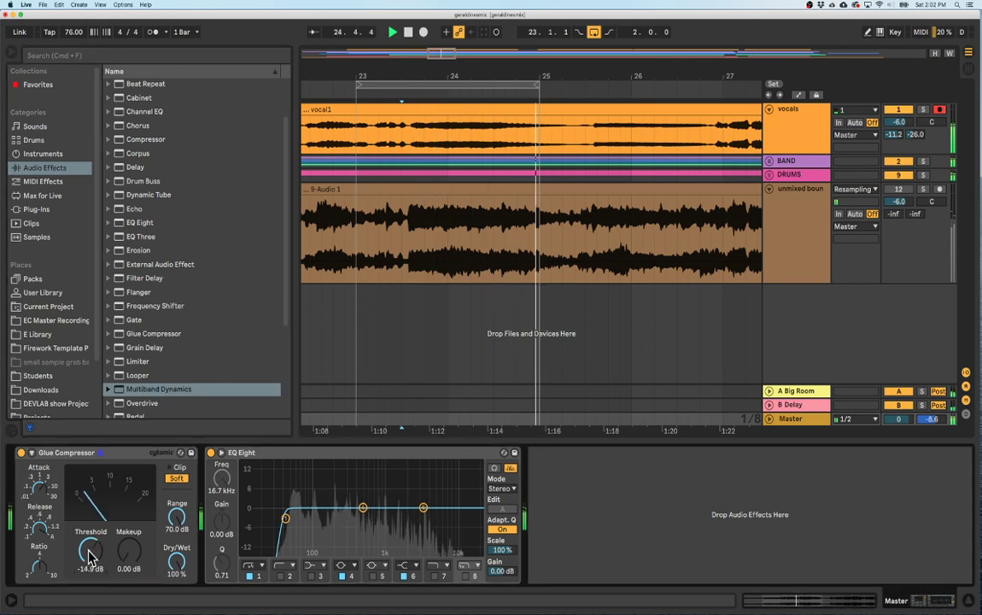
# Sweep a boosted EQ Eight band 4 through the low mids, then settle it at 220 Hz with a -1.19 dB gain.
pyautogui.moveTo(363, 510); pyautogui.dragTo(325, 489)
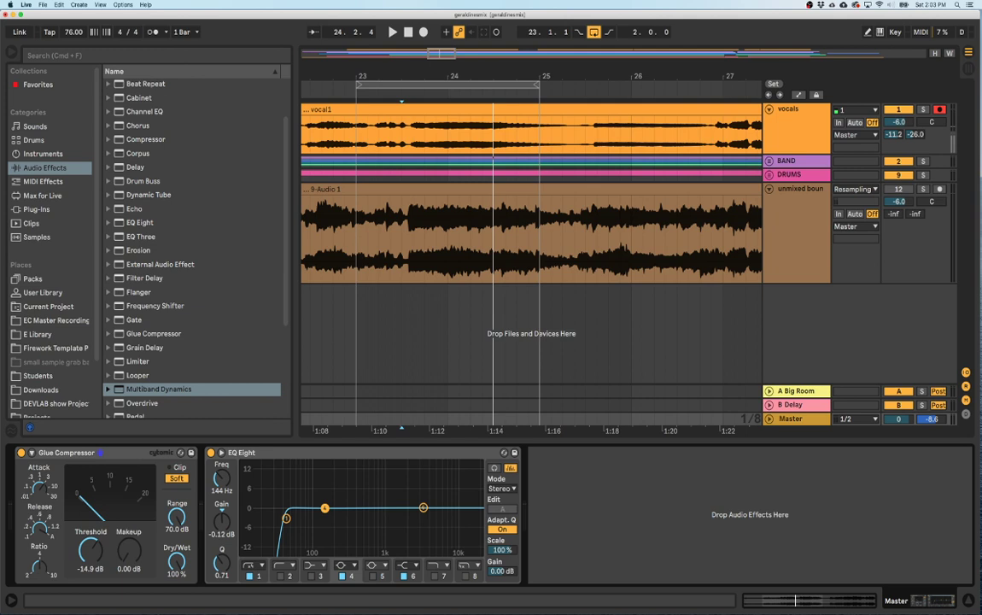
pyautogui.press('space')
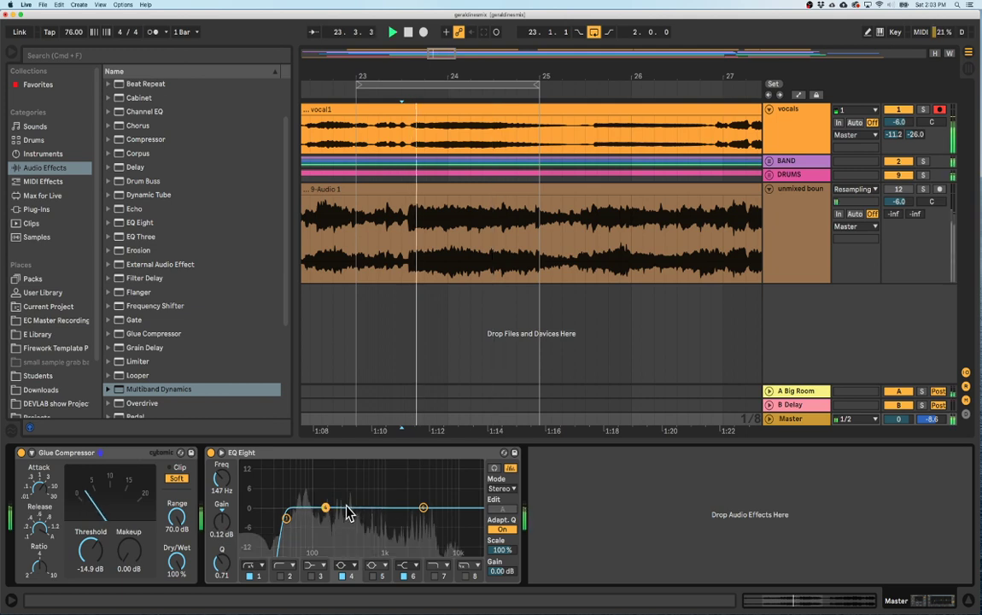
pyautogui.moveTo(346, 509); pyautogui.dragTo(372, 495)
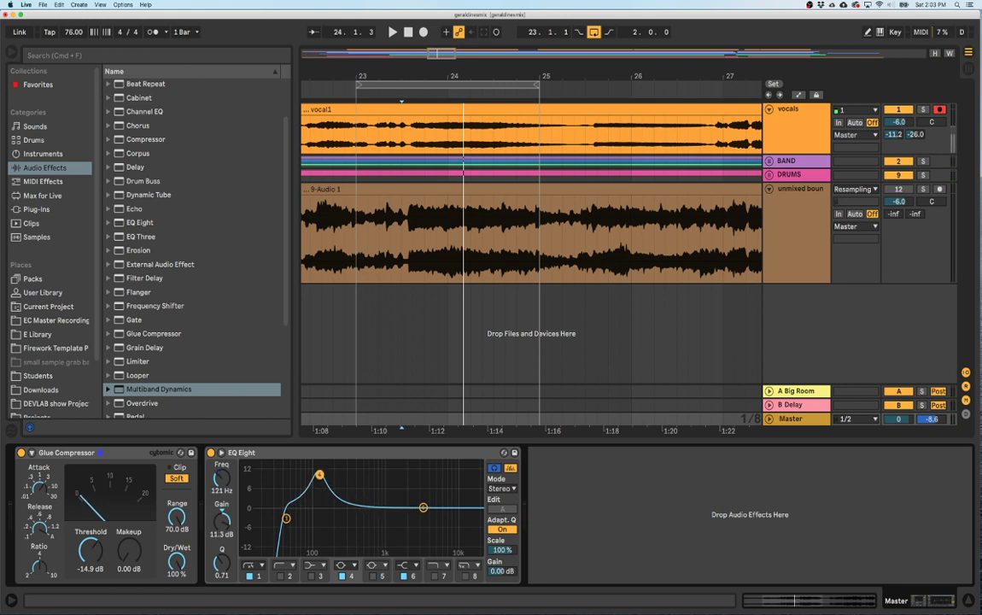
pyautogui.press('space')
pyautogui.moveTo(318, 472); pyautogui.dragTo(337, 465)
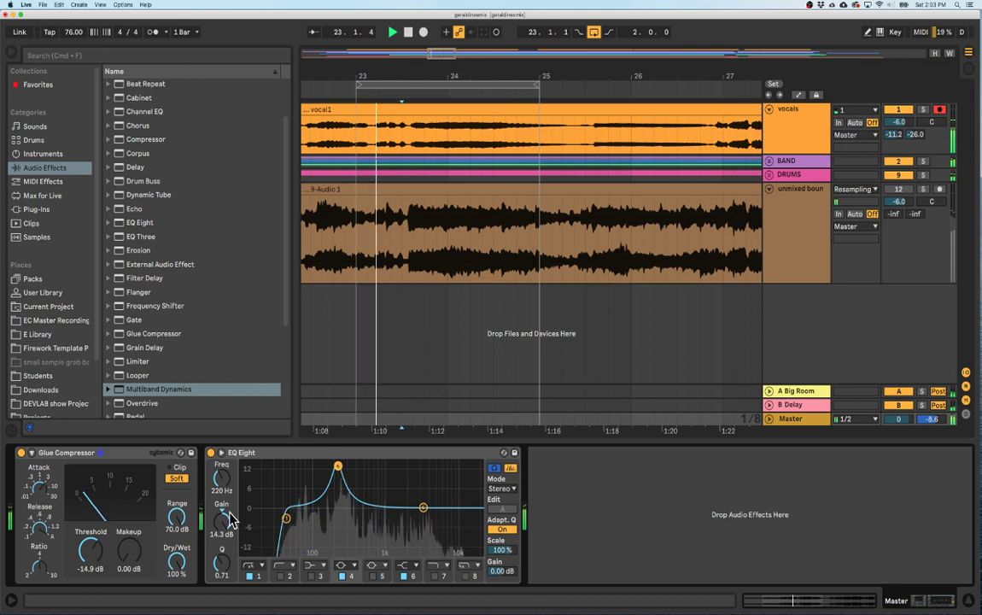
pyautogui.moveTo(230, 519); pyautogui.dragTo(230, 567)
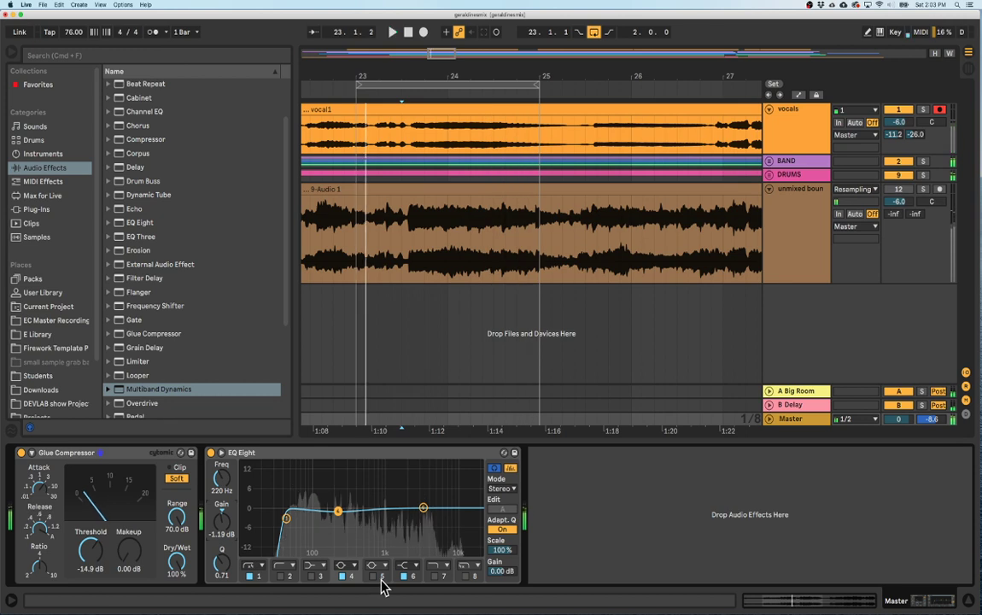
# Enable EQ Eight band 5 as a 1.61 dB boost at 1.47 kHz and move band 6 slightly higher in frequency.
pyautogui.moveTo(412, 513); pyautogui.dragTo(396, 485)
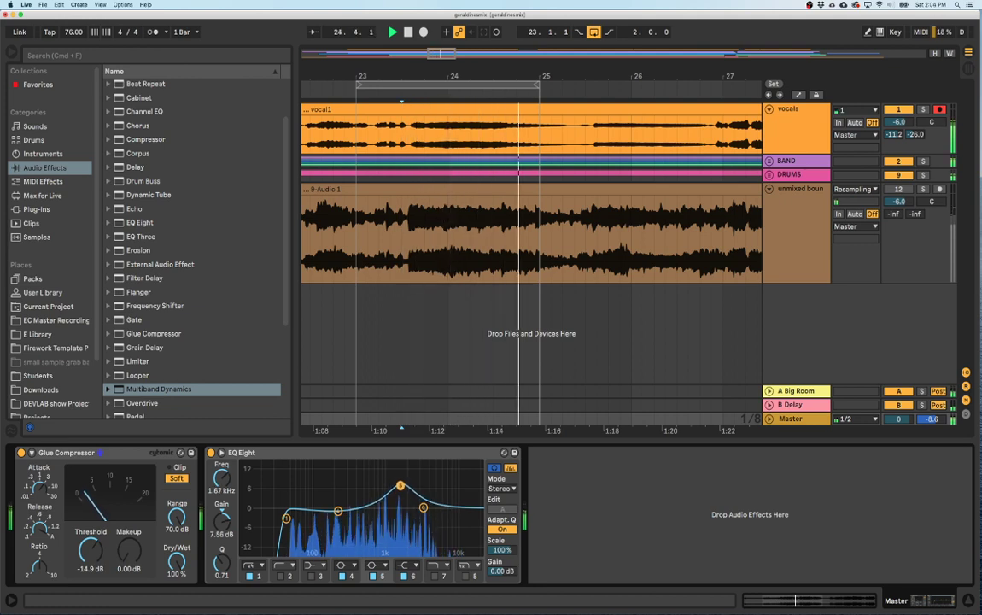
pyautogui.moveTo(397, 485)
pyautogui.mouseDown()
pyautogui.moveTo(424, 485)
pyautogui.moveTo(397, 478)
pyautogui.moveTo(386, 496)
pyautogui.moveTo(397, 503)
pyautogui.mouseUp()
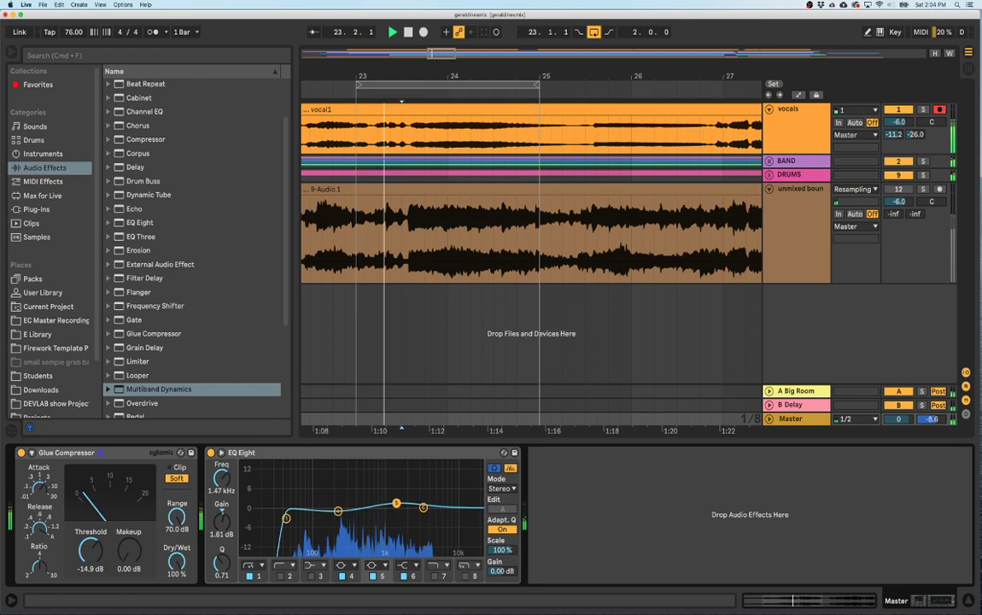
pyautogui.moveTo(423, 507)
pyautogui.mouseDown()
pyautogui.moveTo(438, 499)
pyautogui.moveTo(433, 484)
pyautogui.moveTo(436, 510)
pyautogui.mouseUp()
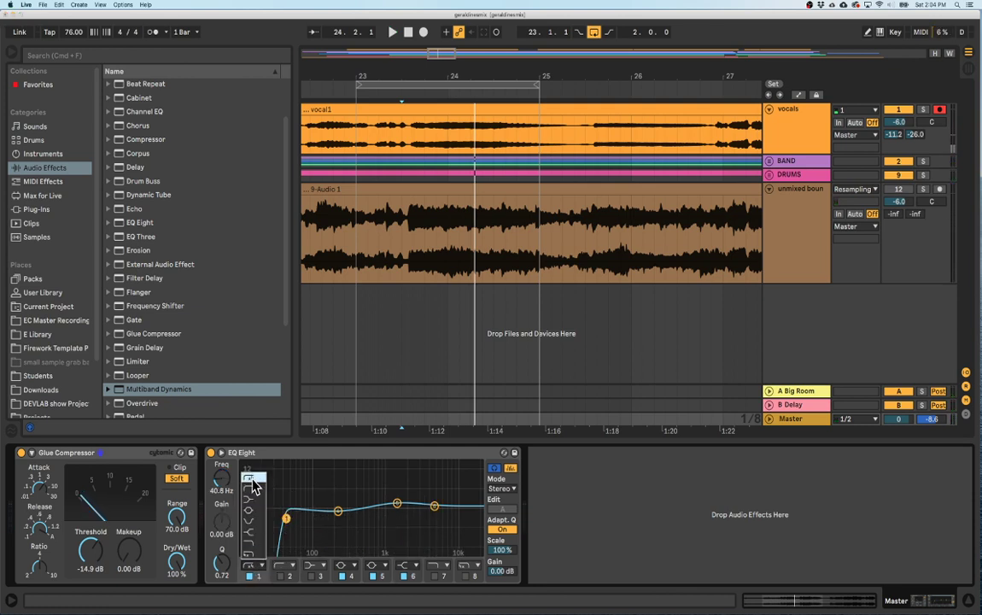
# Change EQ Eight band 1 to a gentler low-cut slope at 38.3 Hz with a Q of 0.85.
pyautogui.press('space')
pyautogui.moveTo(286, 519); pyautogui.dragTo(282, 517)
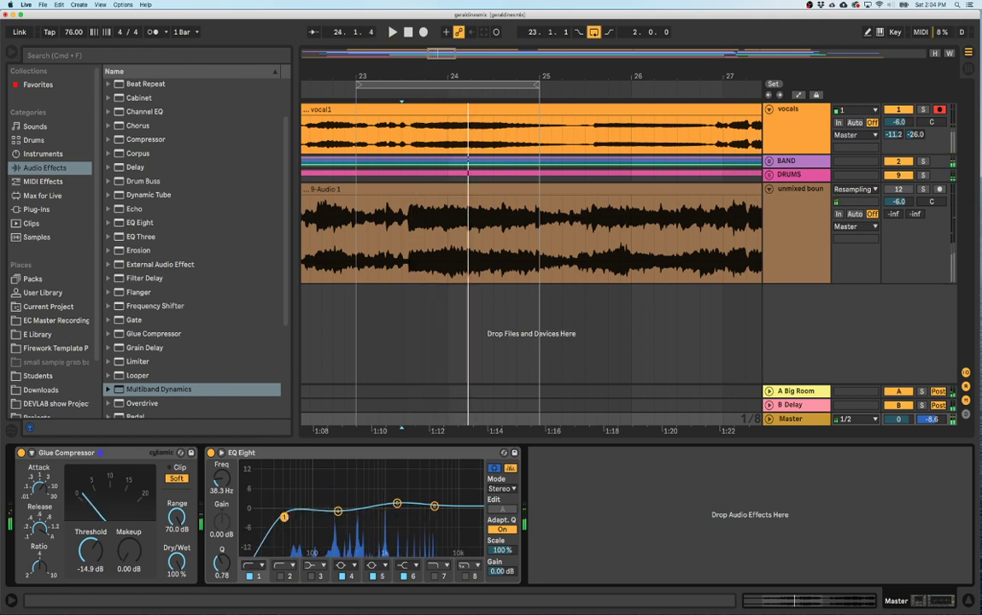
pyautogui.press('space')
pyautogui.moveTo(267, 516)
pyautogui.mouseDown()
pyautogui.moveTo(261, 513)
pyautogui.moveTo(285, 514)
pyautogui.mouseUp()
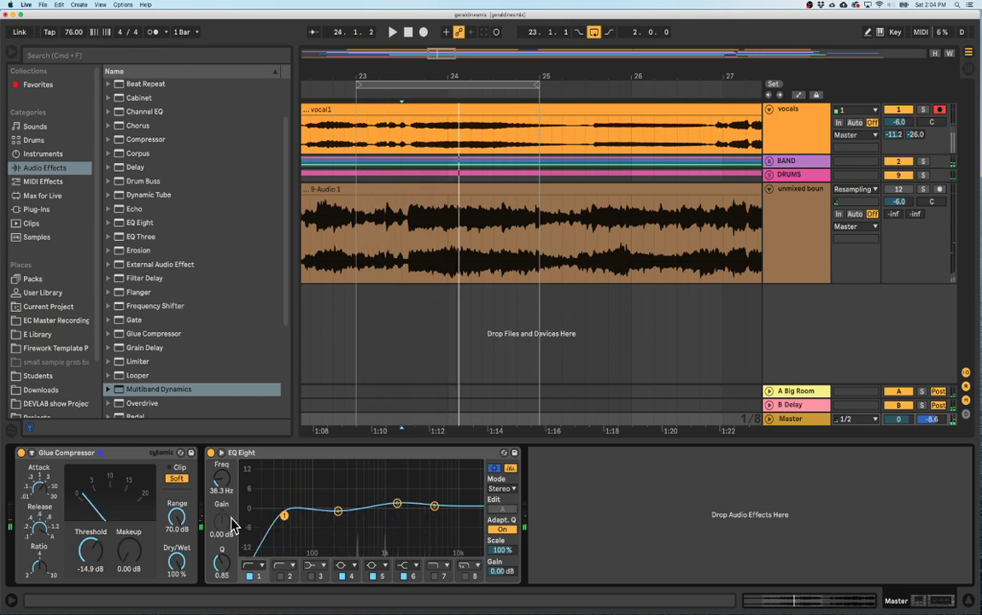
pyautogui.press('space')
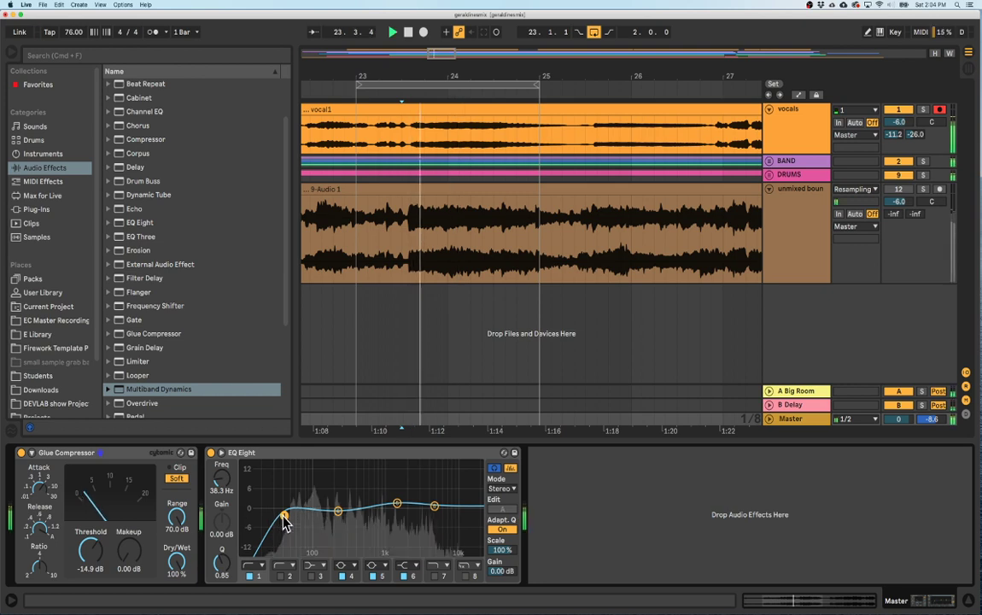
# Compare the mix with EQ Eight bypassed and active, and raise band 1's low-cut frequency to 40.0 Hz.
pyautogui.click(211, 453)
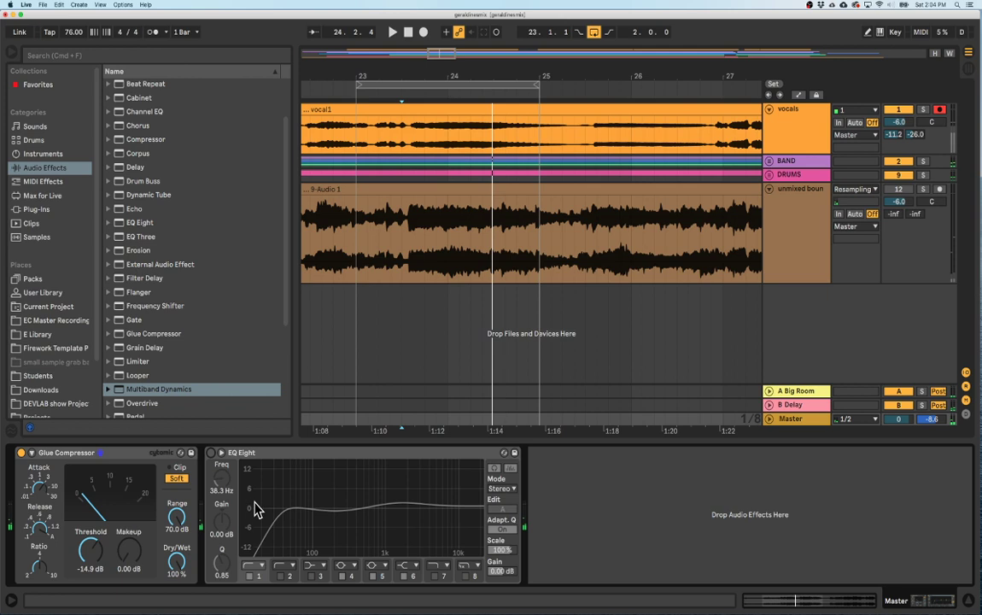
pyautogui.press('space')
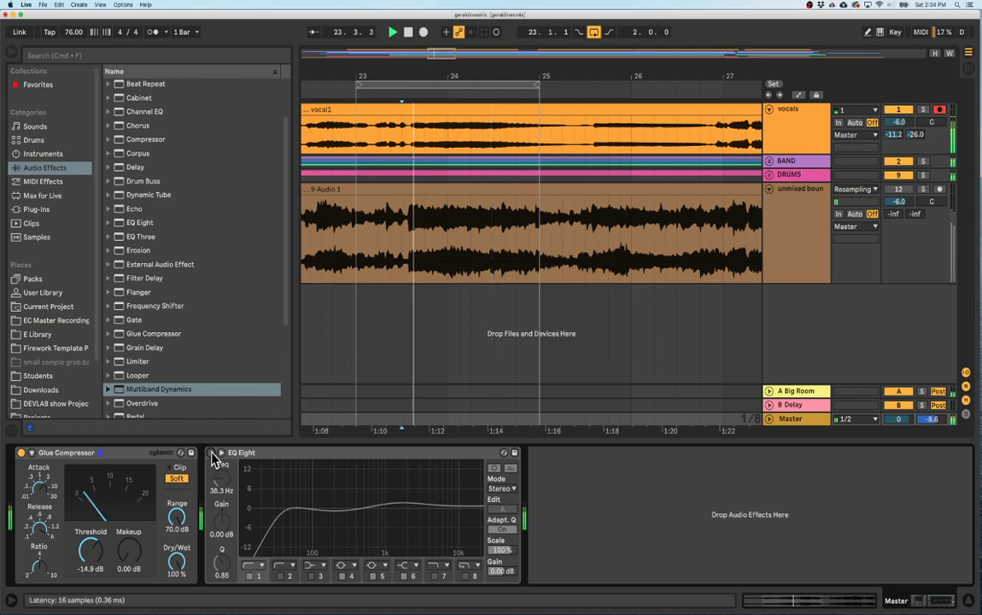
pyautogui.click(210, 453)
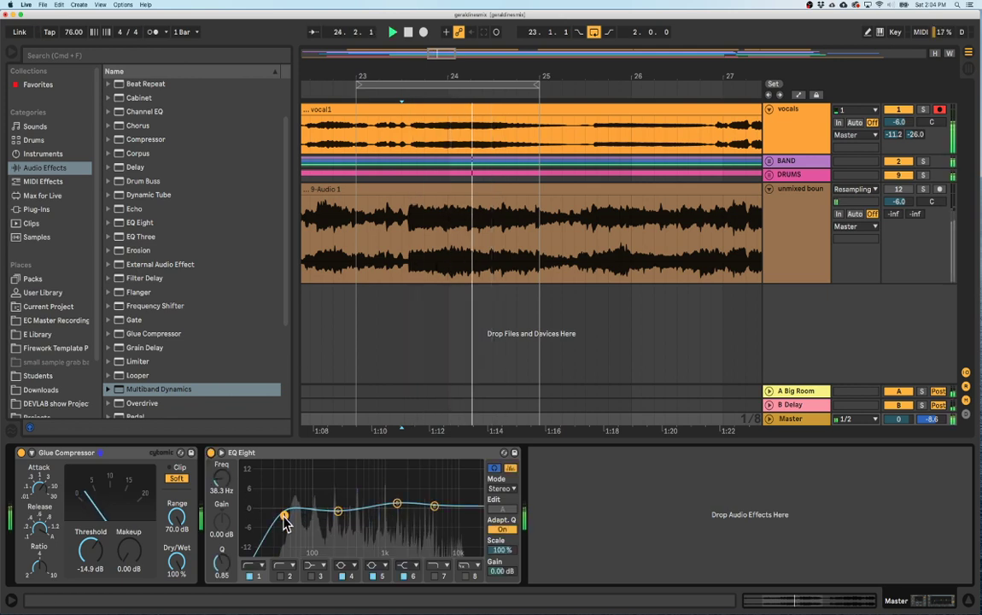
pyautogui.moveTo(284, 516); pyautogui.dragTo(286, 515)
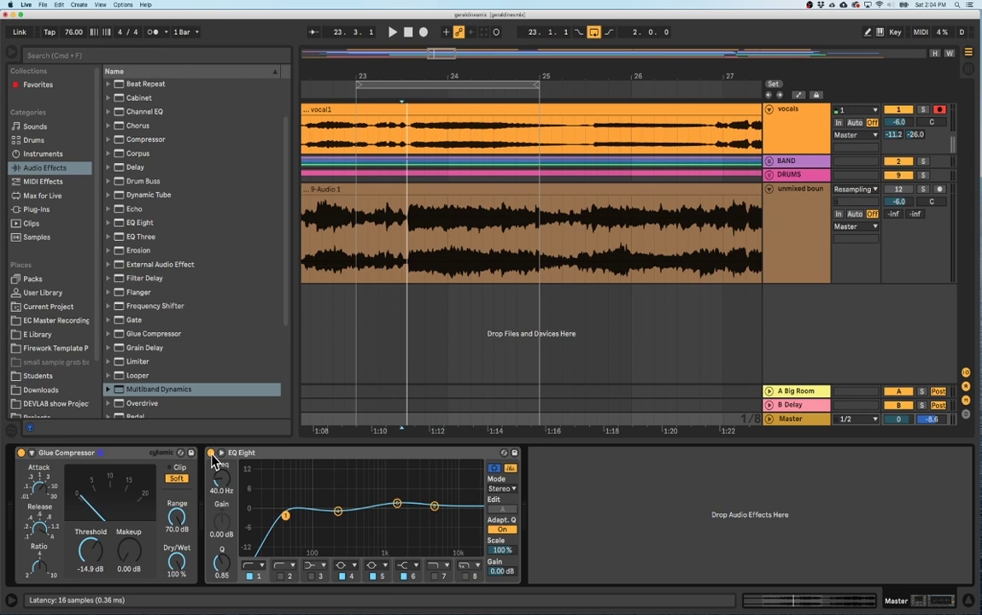
pyautogui.click(257, 456)
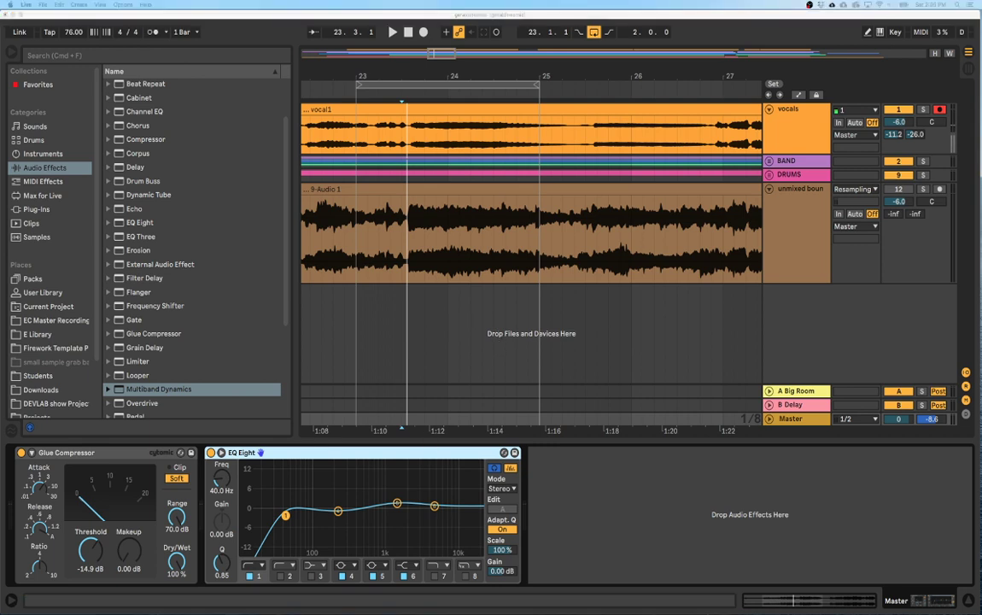
# Switch to the TextEdit document "Mixing 4 - Step by Step" and review it from its introduction through the mastering section.
pyautogui.scroll(10, 521, 152)
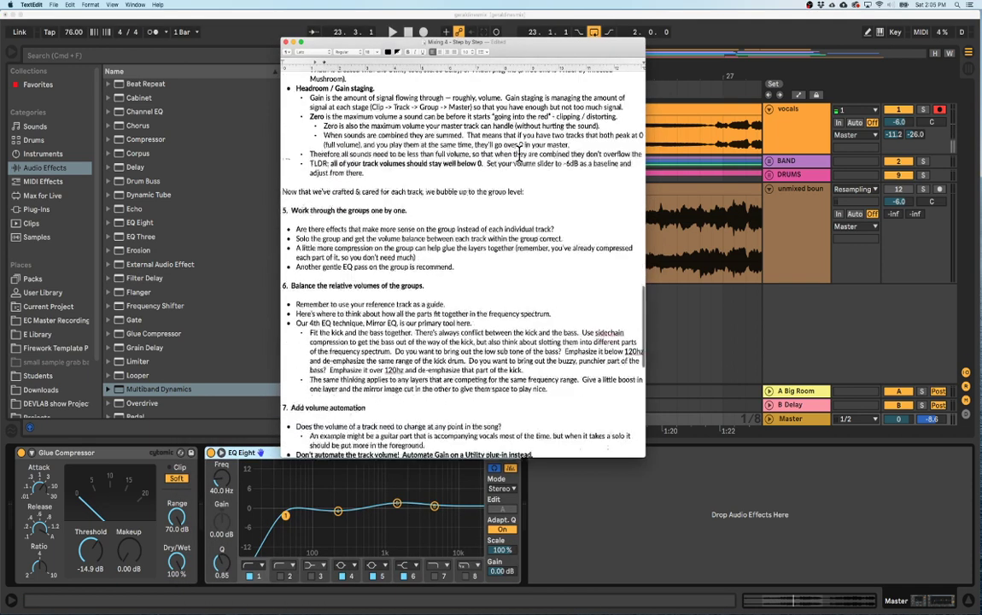
pyautogui.scroll(5, 521, 152)
pyautogui.scroll(15, 480, 220)
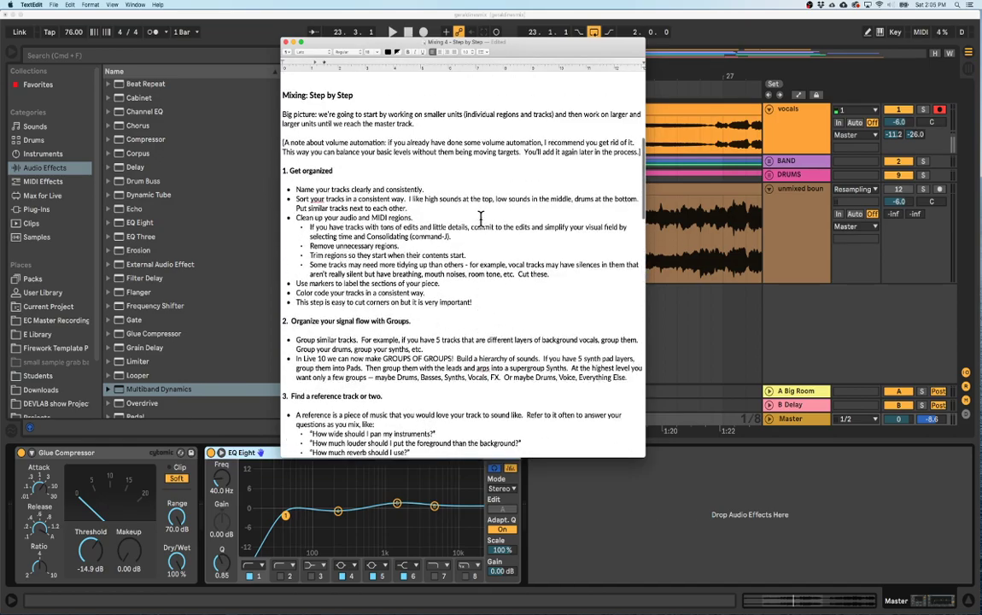
pyautogui.scroll(-1, 480, 219)
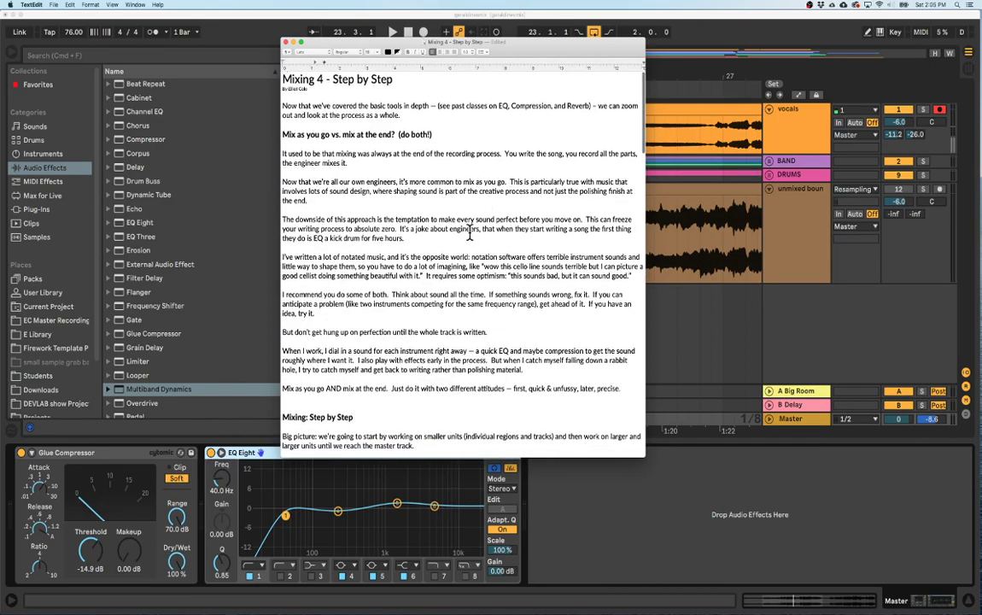
pyautogui.scroll(-10, 462, 230)
pyautogui.scroll(-15, 462, 231)
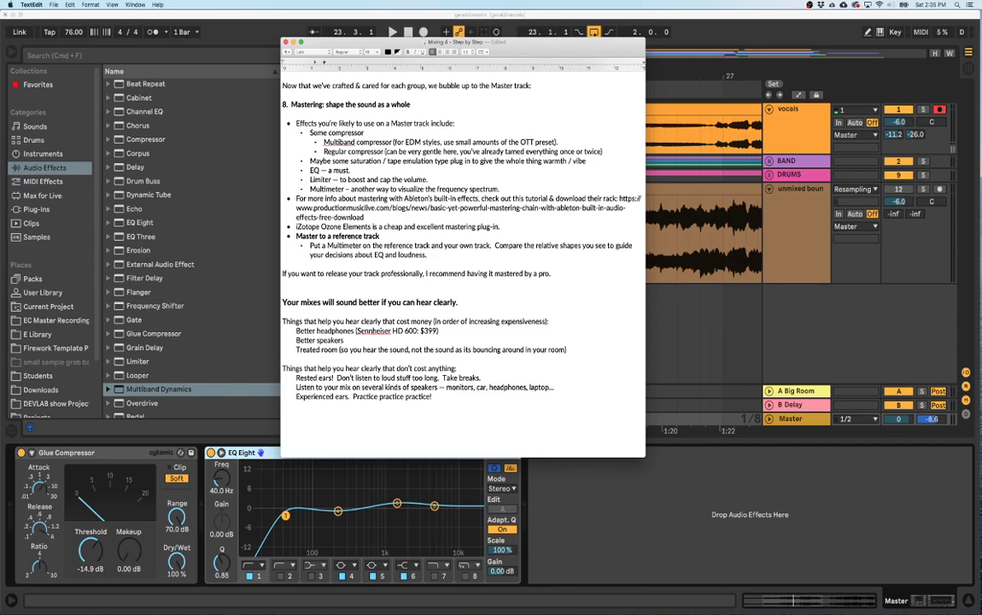
# Review the notes on working through tracks one by one, from Color through Headroom / Gain staging.
pyautogui.press('super+Tab')
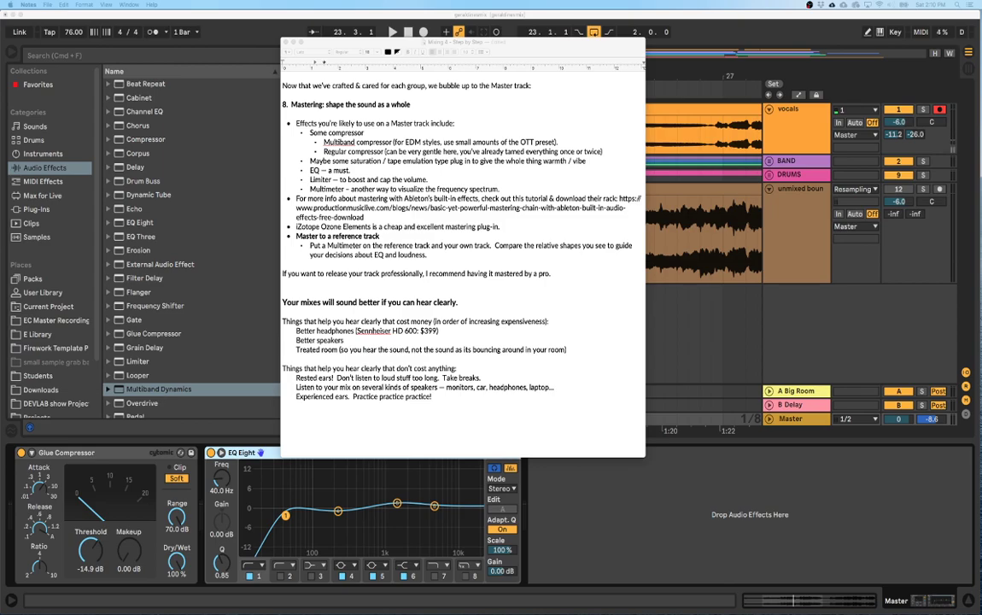
pyautogui.scroll(5, 389, 282)
pyautogui.scroll(10, 388, 283)
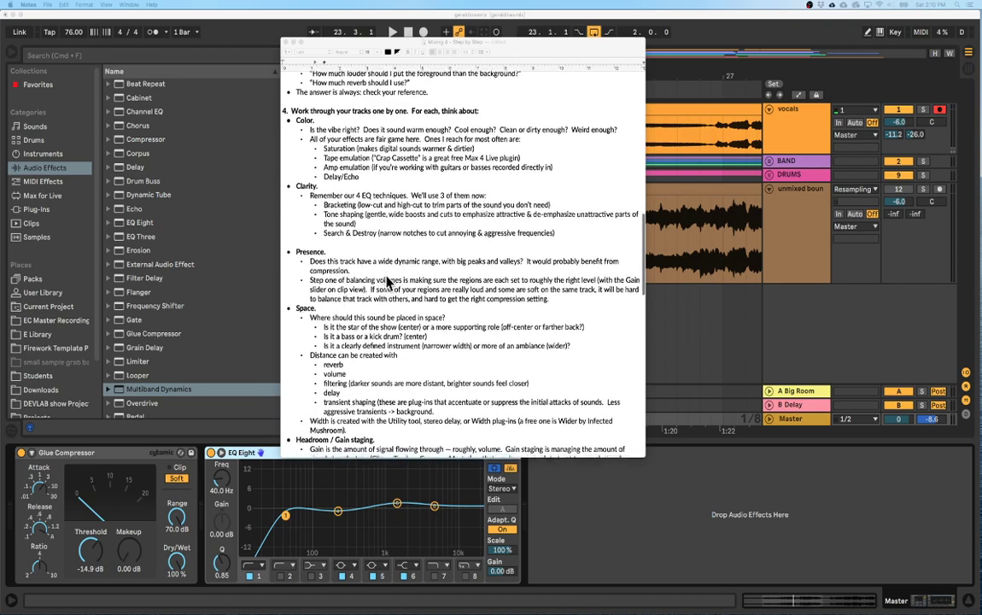
pyautogui.scroll(-2, 388, 283)
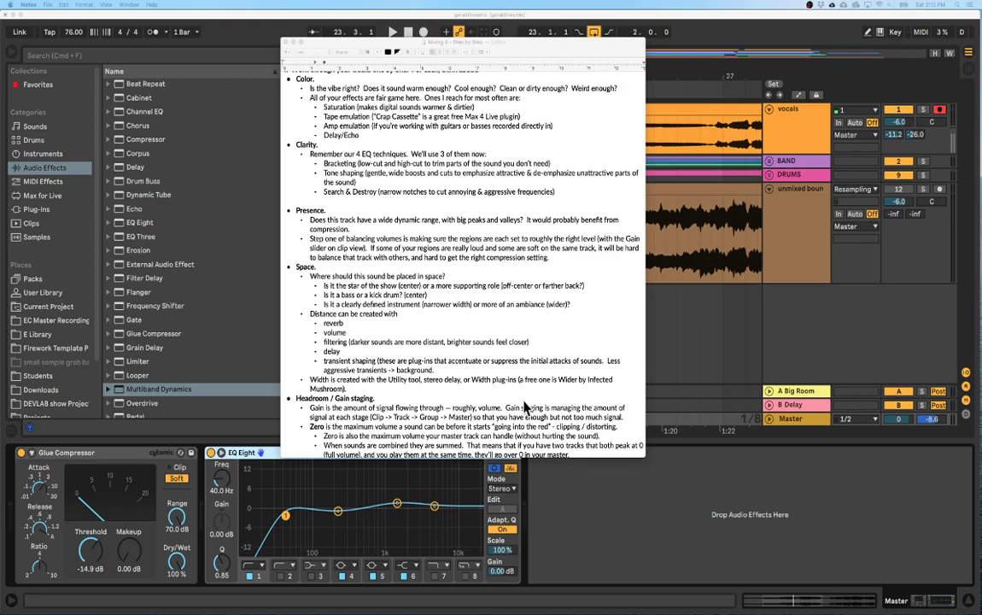
# Switch back to Live and set the arrangement loop region to start at bar 21 and span 38 bars.
pyautogui.click(694, 255)
pyautogui.moveTo(499, 73); pyautogui.dragTo(506, 103)
pyautogui.press('super+l')
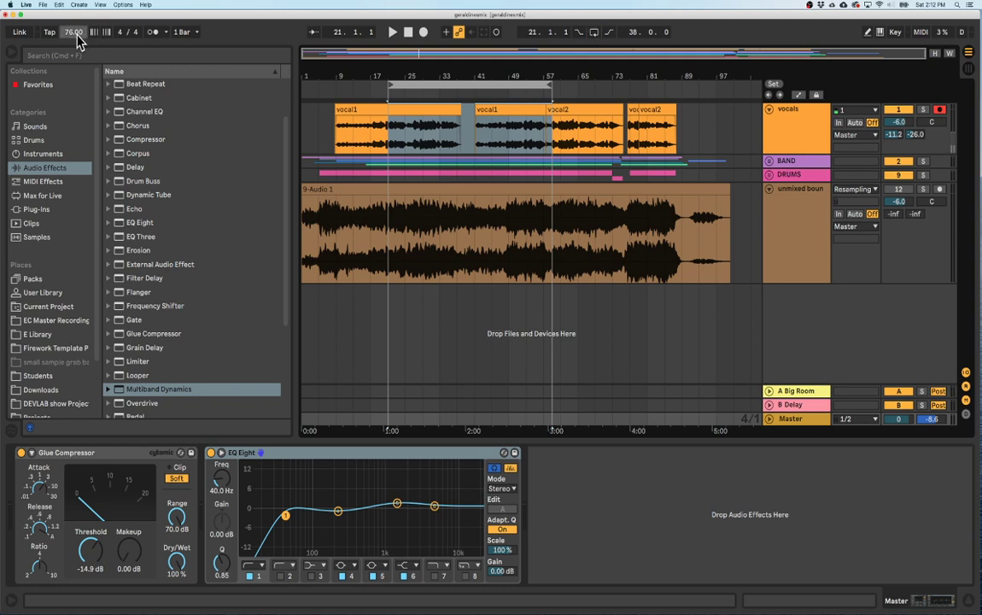
pyautogui.moveTo(559, 73); pyautogui.dragTo(541, 171)
pyautogui.hscroll(5, 401, 94)
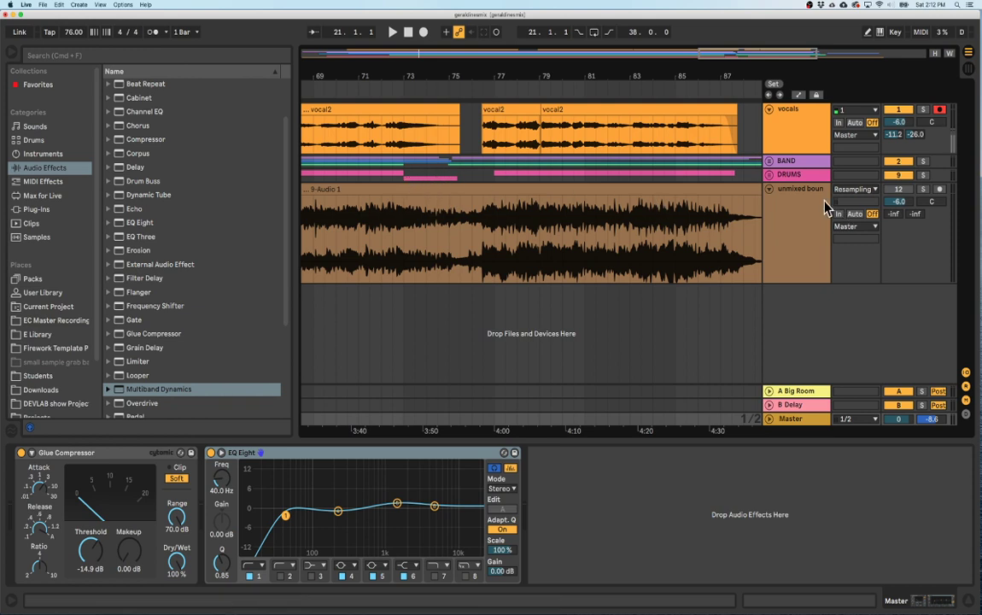
# Expand the DRUMS group and examine the fill2 clip on the drum fill track around bar 73.
pyautogui.click(768, 175)
pyautogui.scroll(-3, 461, 290)
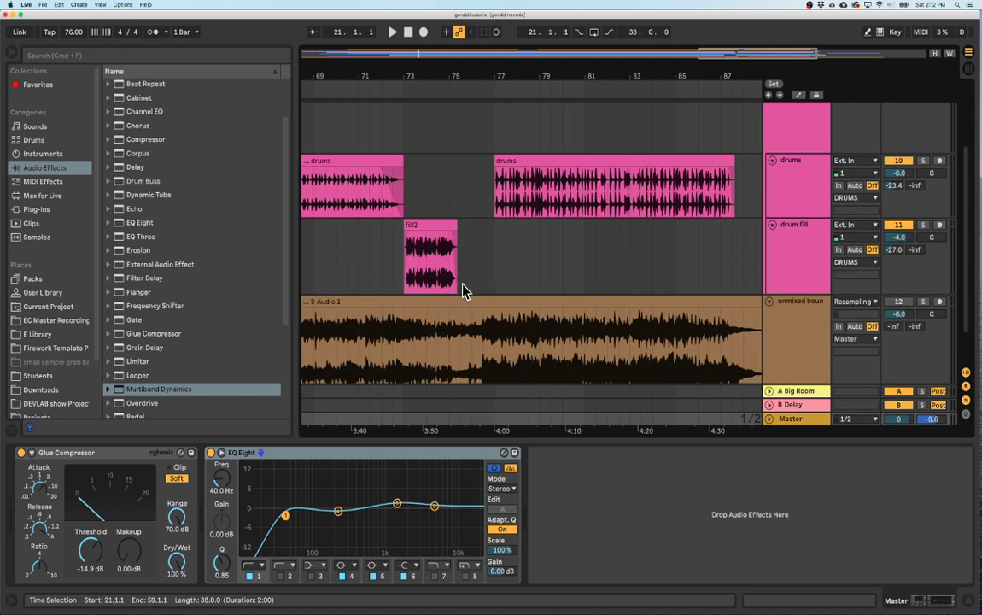
pyautogui.moveTo(384, 74); pyautogui.dragTo(498, 75)
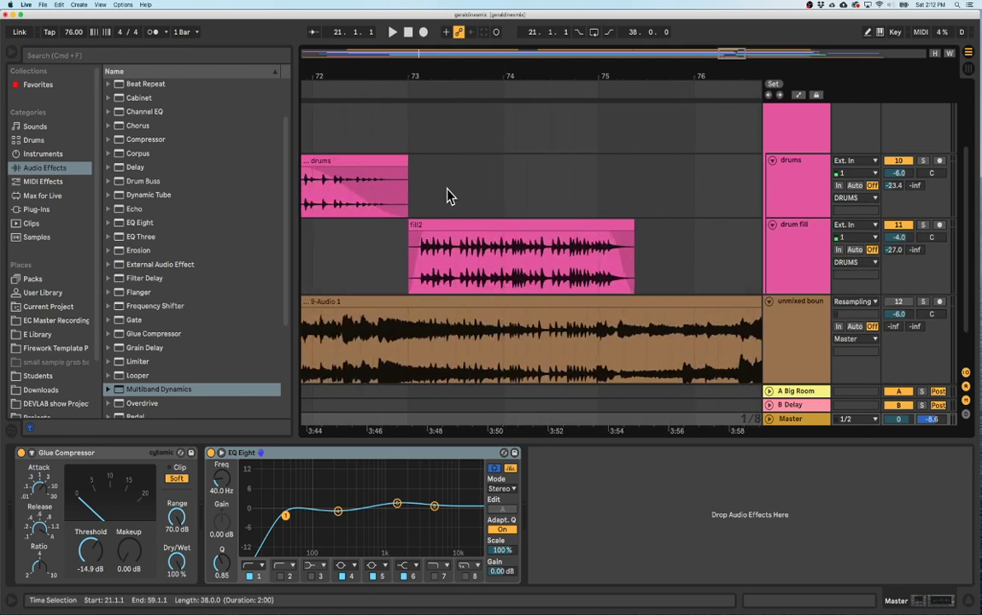
pyautogui.hscroll(-4, 442, 223)
pyautogui.hscroll(2, 449, 225)
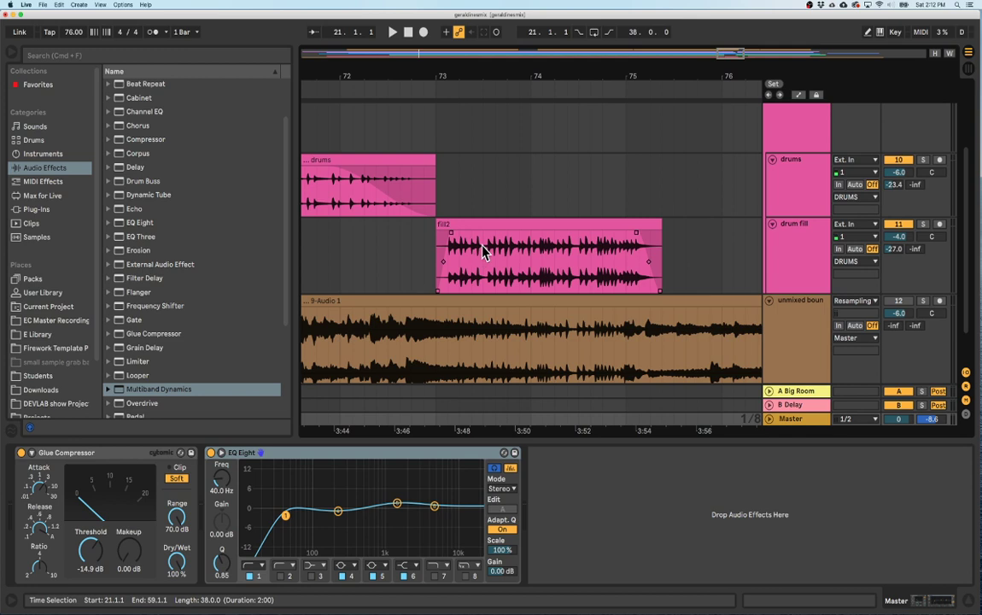
# Listen to the song briefly from bar 69 with the metronome switched on.
pyautogui.moveTo(327, 81)
pyautogui.mouseDown()
pyautogui.moveTo(396, 73)
pyautogui.moveTo(333, 84)
pyautogui.mouseUp()
pyautogui.press('space')
pyautogui.click(153, 33)
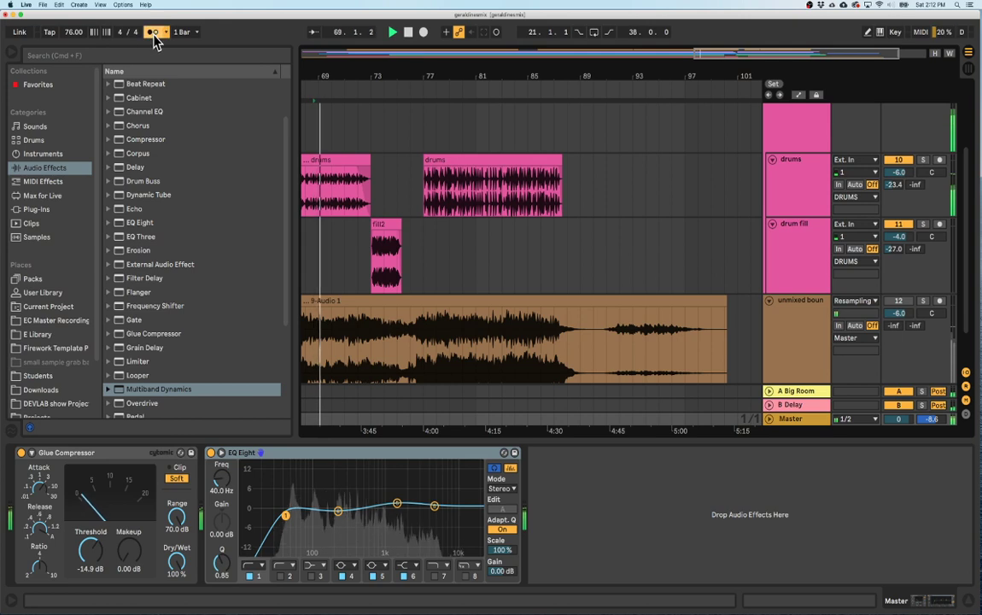
pyautogui.press('space')
pyautogui.press('space')
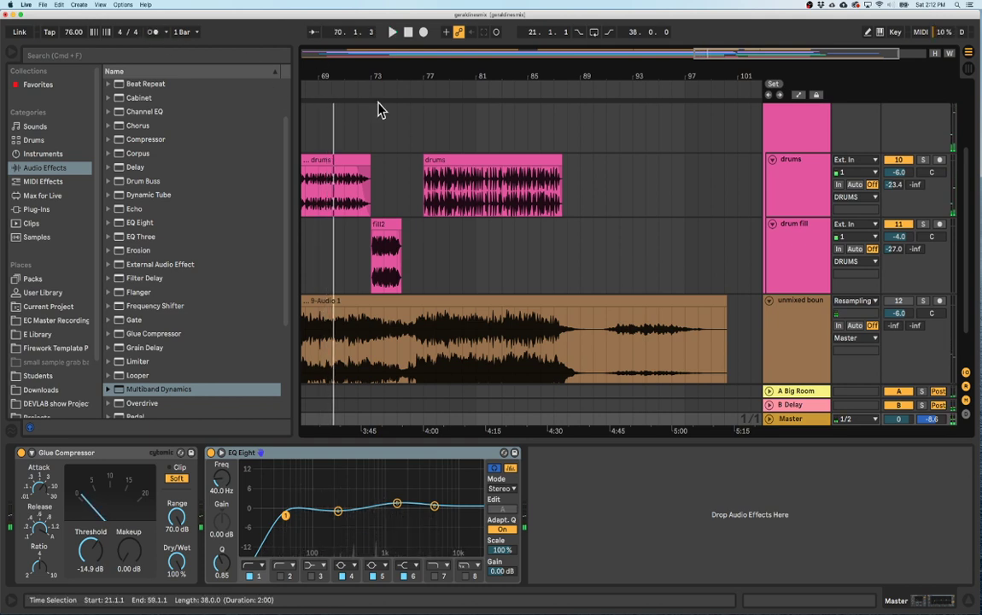
# Open the fill2 clip, place the insert marker at 72.3.1 and play into the fill with the metronome on.
pyautogui.moveTo(375, 77); pyautogui.dragTo(365, 136)
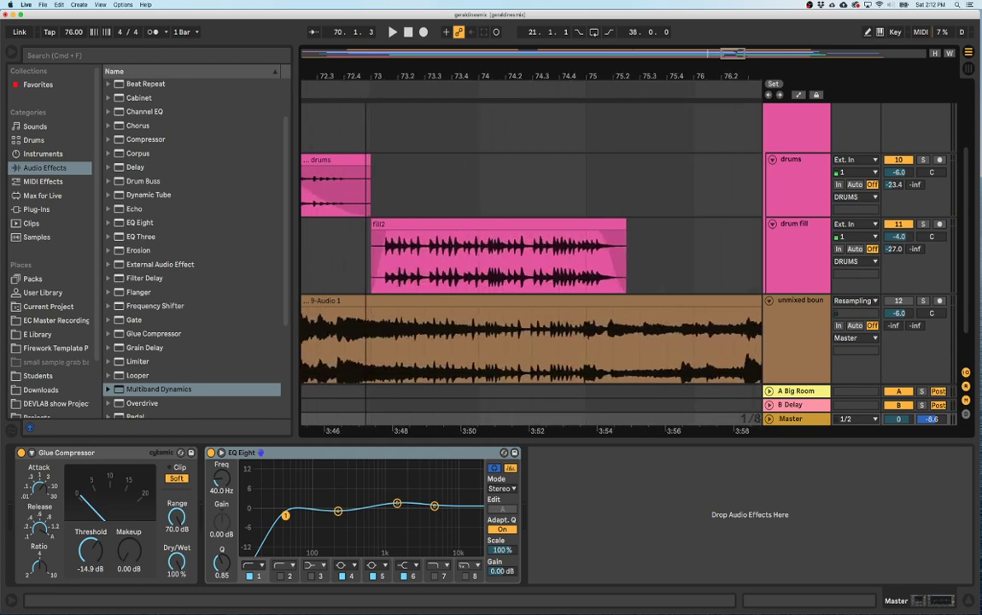
pyautogui.click(430, 222)
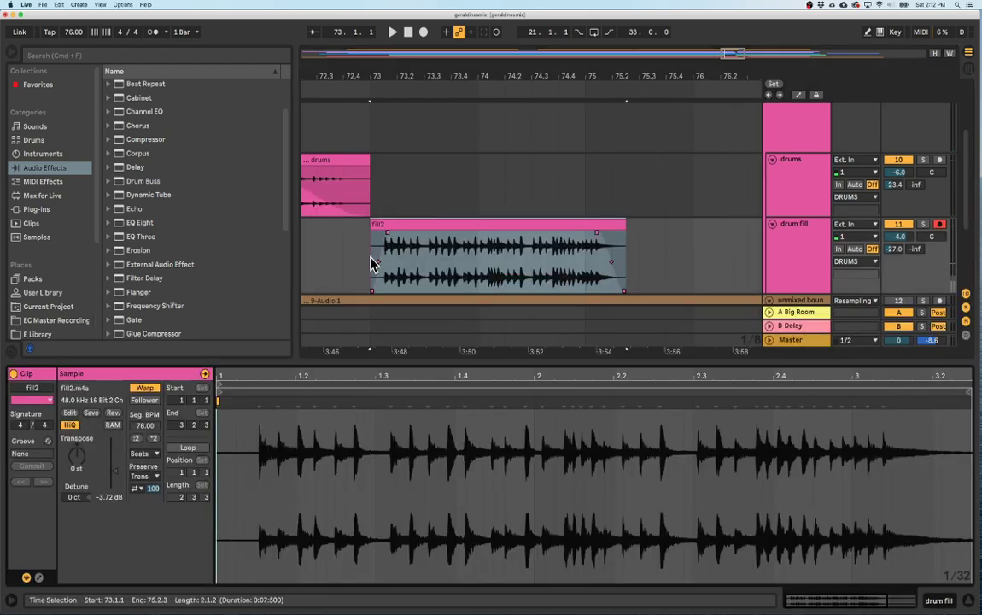
pyautogui.click(314, 248)
pyautogui.press('space')
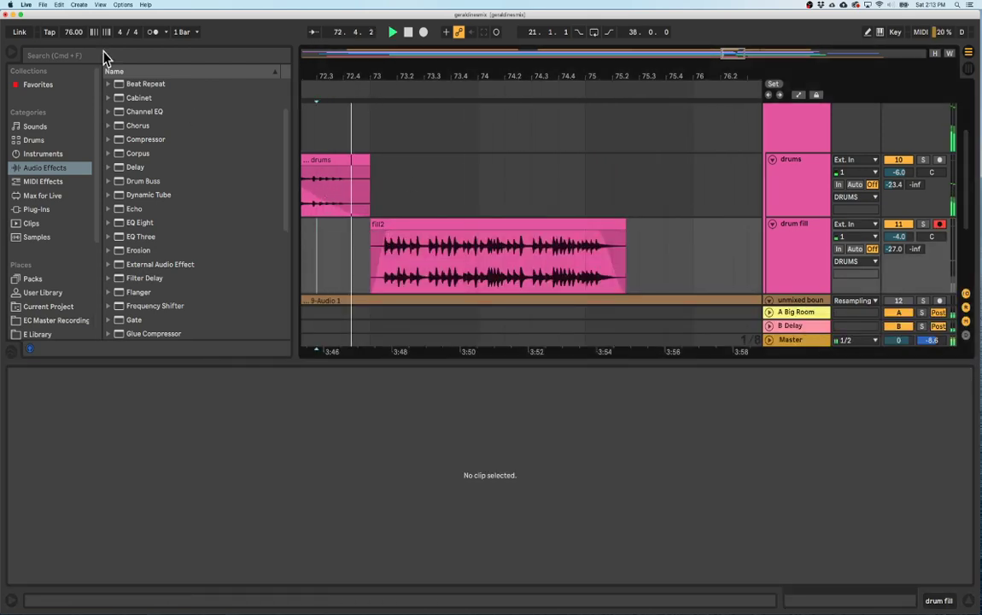
pyautogui.click(149, 33)
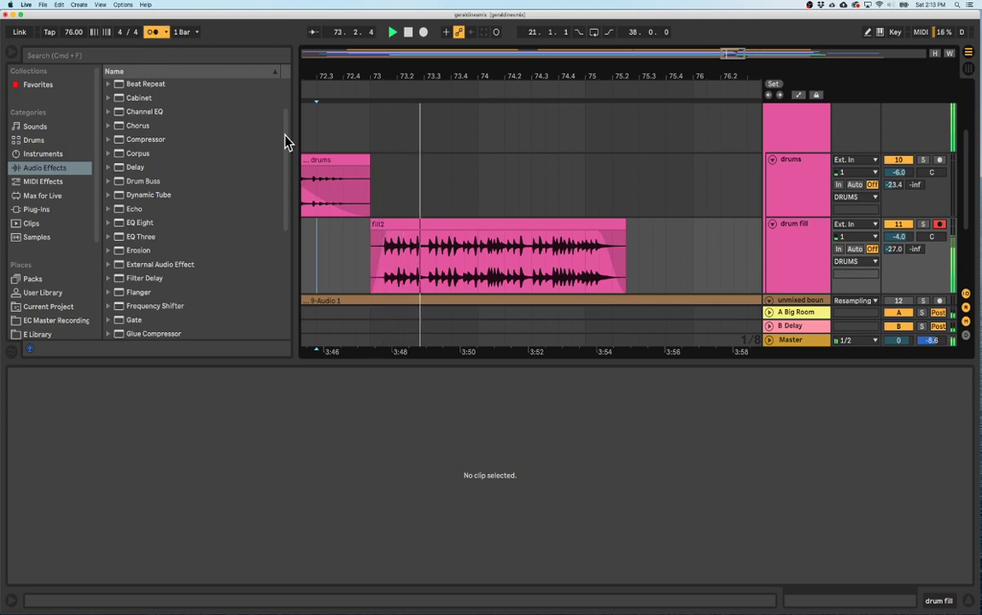
# Replay the end of the drums clip from about bar 71 against the metronome, and stop playback.
pyautogui.moveTo(337, 77); pyautogui.dragTo(389, 53)
pyautogui.click(340, 94)
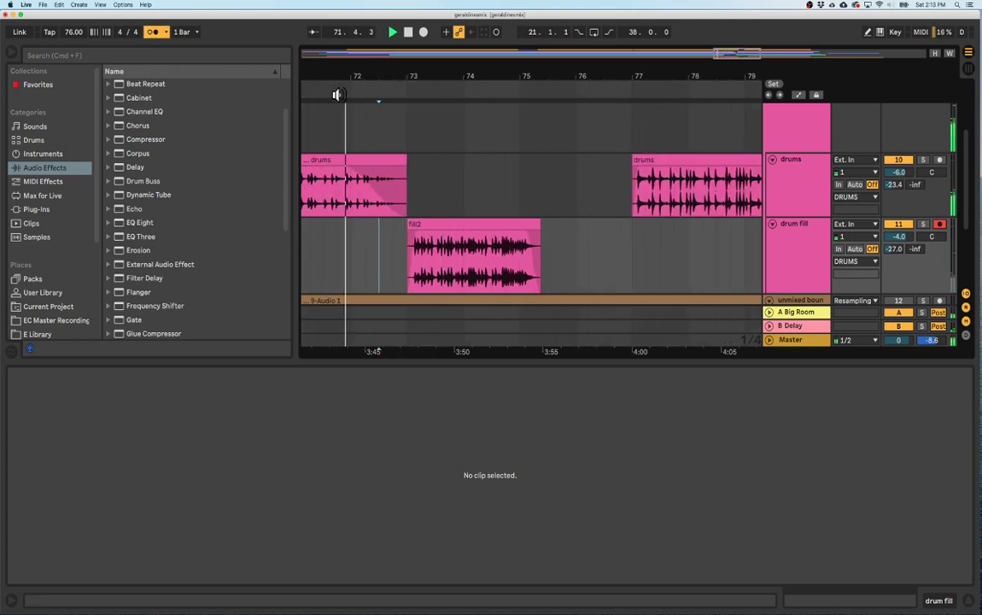
pyautogui.moveTo(359, 85); pyautogui.dragTo(449, 76)
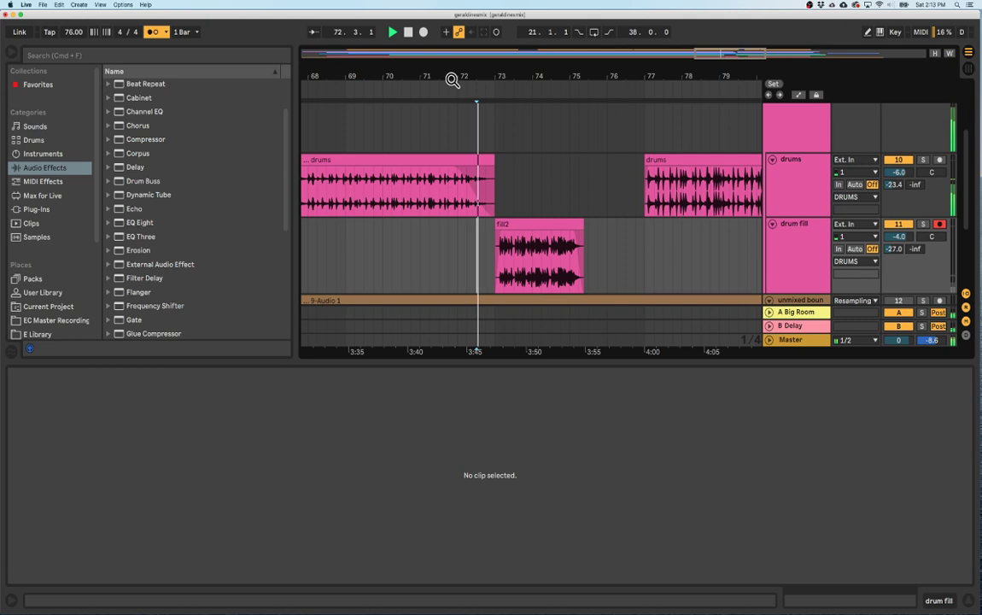
pyautogui.press('space')
# Check the drum fill's timing against the metronome by replaying from about bar 71, and turn the metronome off.
pyautogui.moveTo(432, 75); pyautogui.dragTo(345, 116)
pyautogui.moveTo(372, 81); pyautogui.dragTo(367, 164)
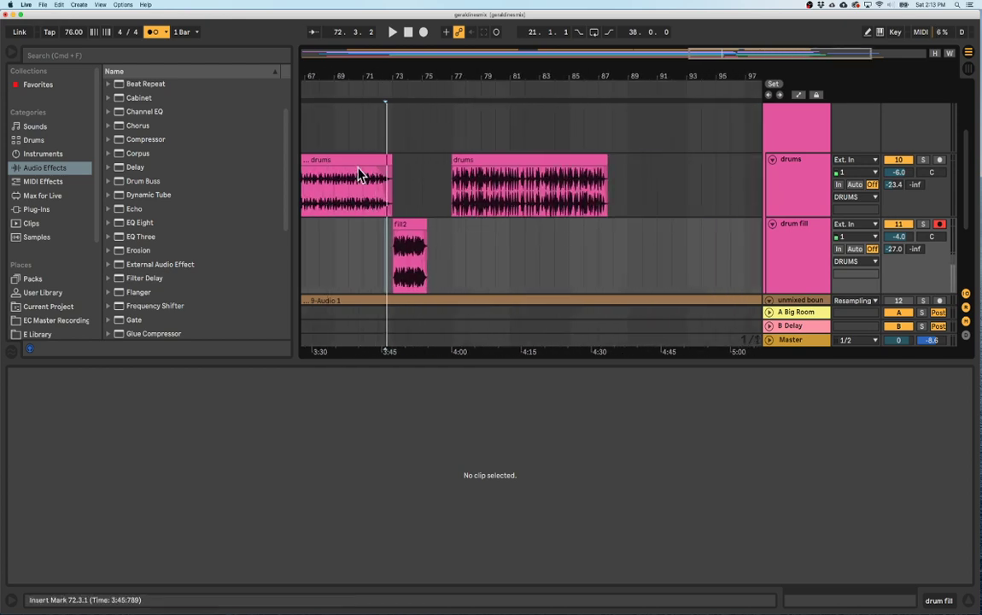
pyautogui.moveTo(372, 74); pyautogui.dragTo(344, 185)
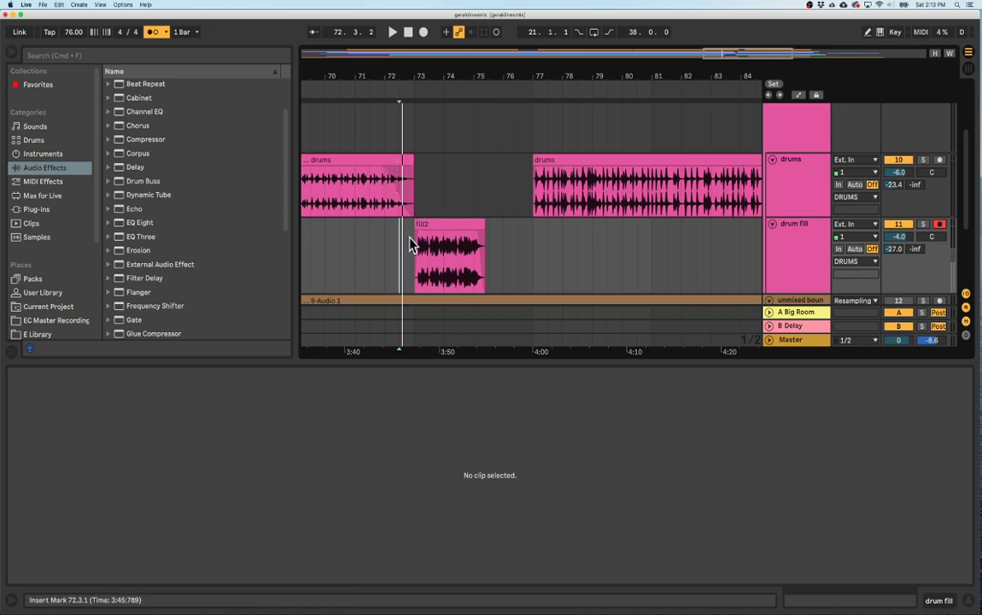
pyautogui.click(366, 90)
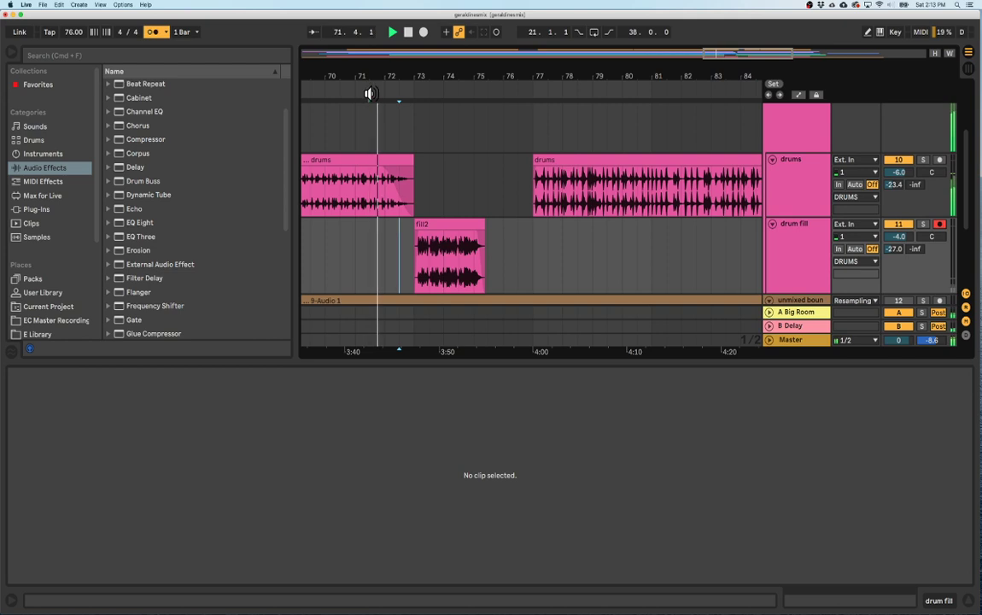
pyautogui.click(369, 92)
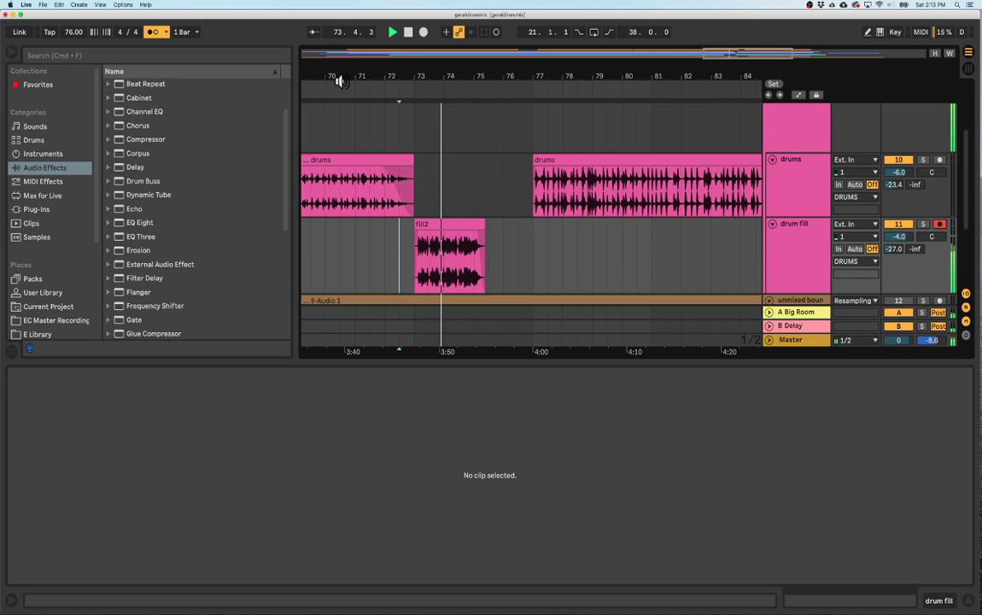
pyautogui.click(154, 31)
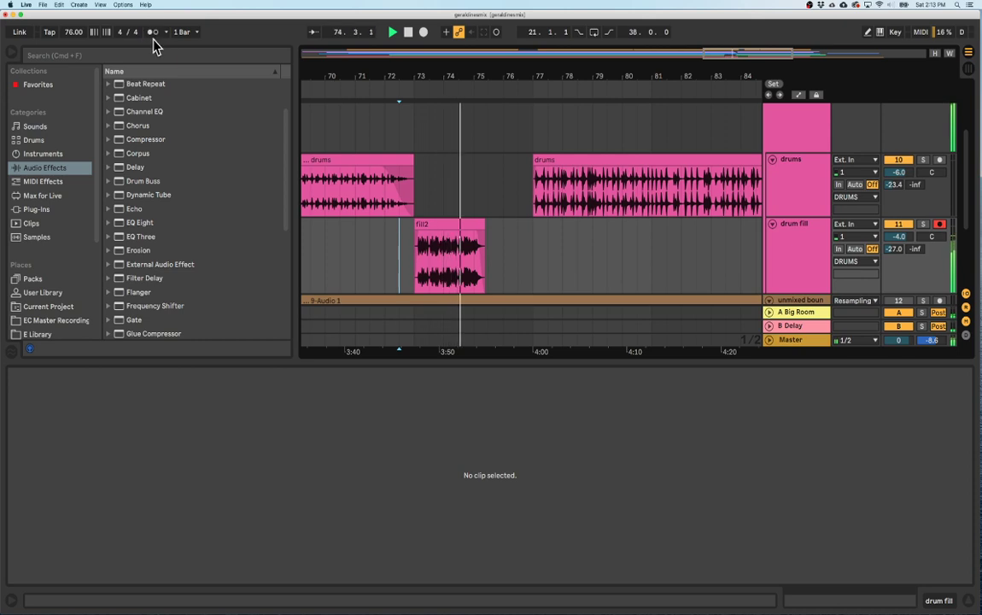
# Expand the BAND group and compare the piano, bass and cello clips with the drum fill around bars 73 to 77.
pyautogui.scroll(3, 500, 115)
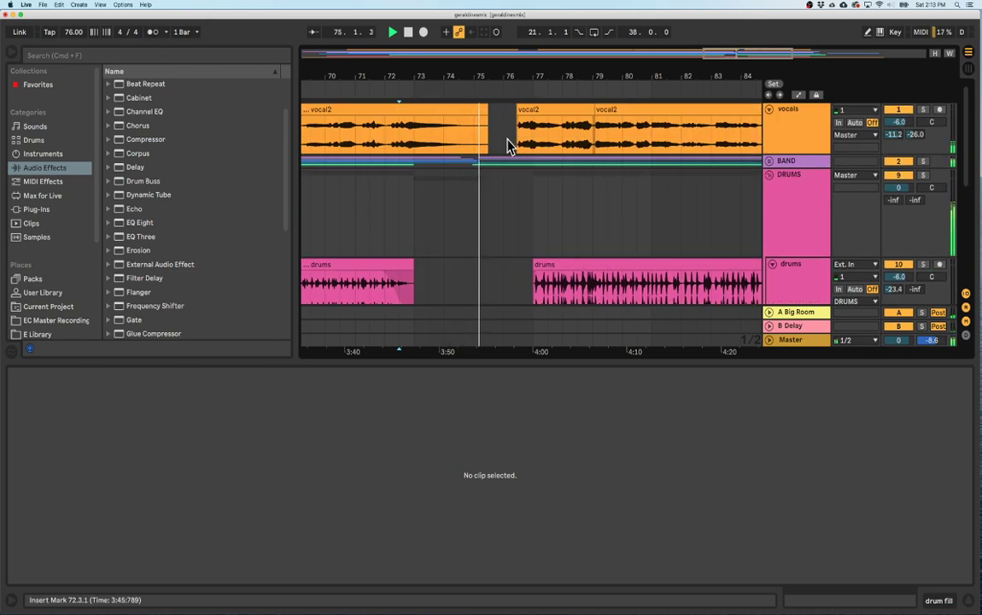
pyautogui.scroll(-4, 508, 145)
pyautogui.scroll(5, 585, 155)
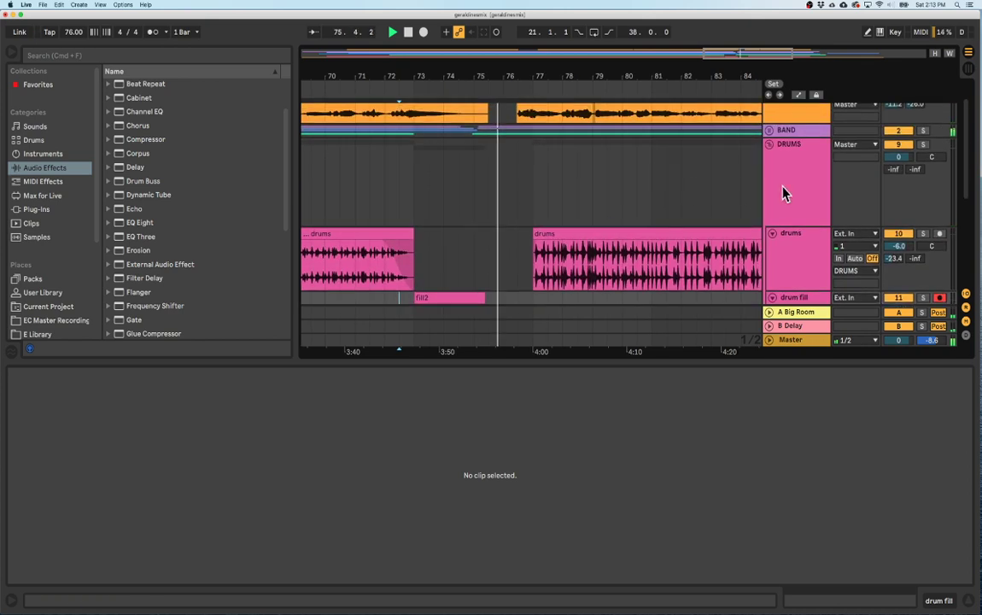
pyautogui.click(768, 145)
pyautogui.click(768, 145)
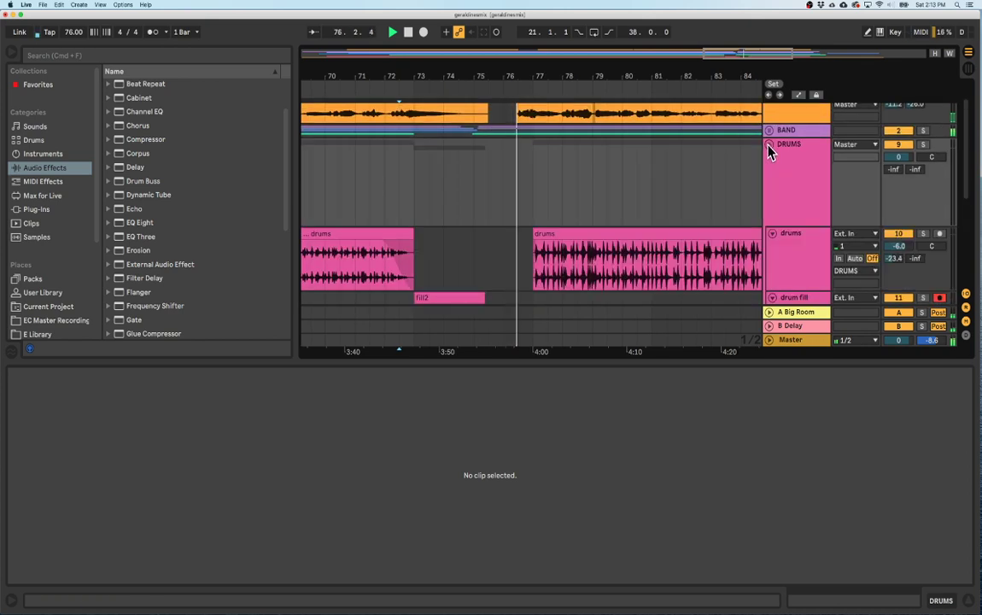
pyautogui.click(768, 129)
pyautogui.scroll(-3, 616, 202)
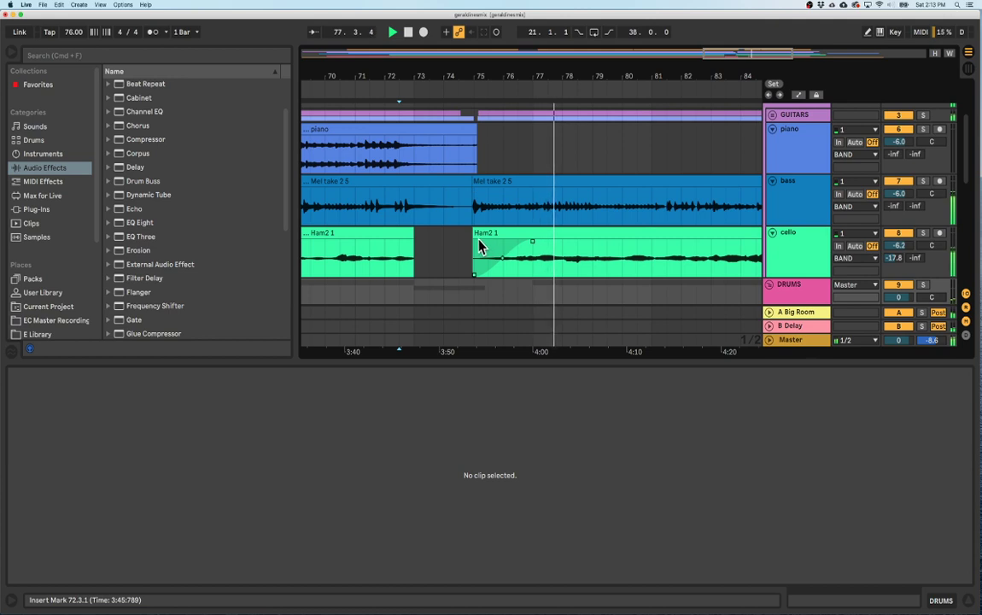
pyautogui.scroll(-3, 454, 255)
pyautogui.scroll(-3, 444, 254)
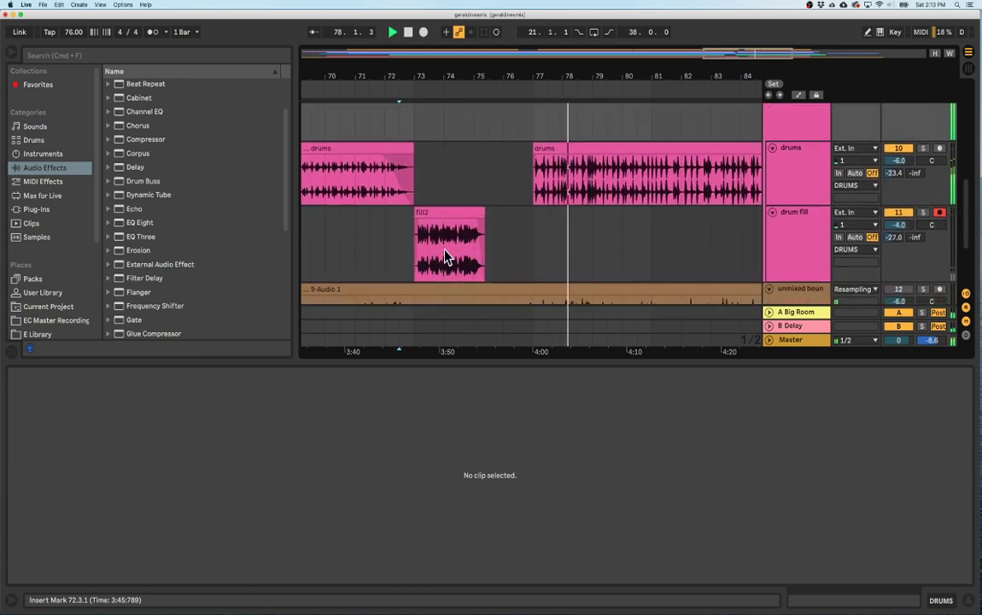
# Set the insert marker at 73.3.1 on the drums track and audition the drum fill transition from about bar 71 without the metronome.
pyautogui.click(429, 179)
pyautogui.moveTo(436, 76); pyautogui.dragTo(441, 80)
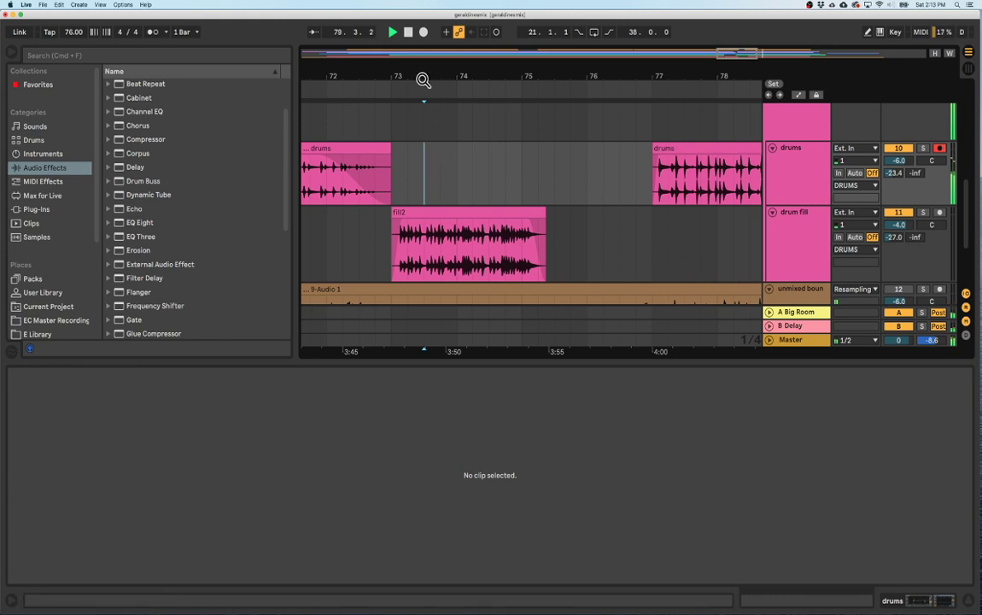
pyautogui.hscroll(-3, 418, 81)
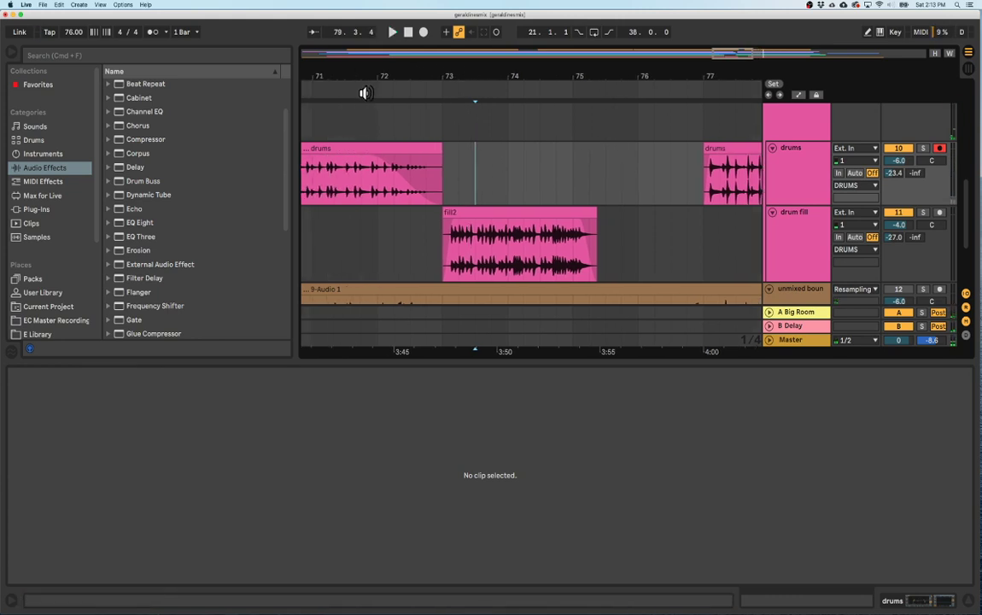
pyautogui.moveTo(357, 76); pyautogui.dragTo(360, 56)
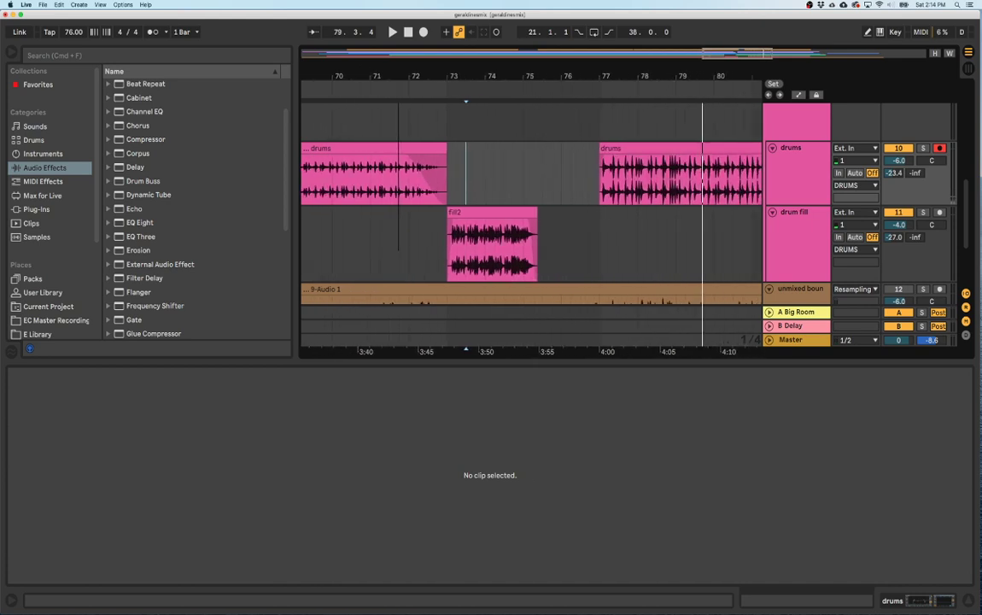
pyautogui.scroll(5, 518, 156)
pyautogui.scroll(-5, 518, 157)
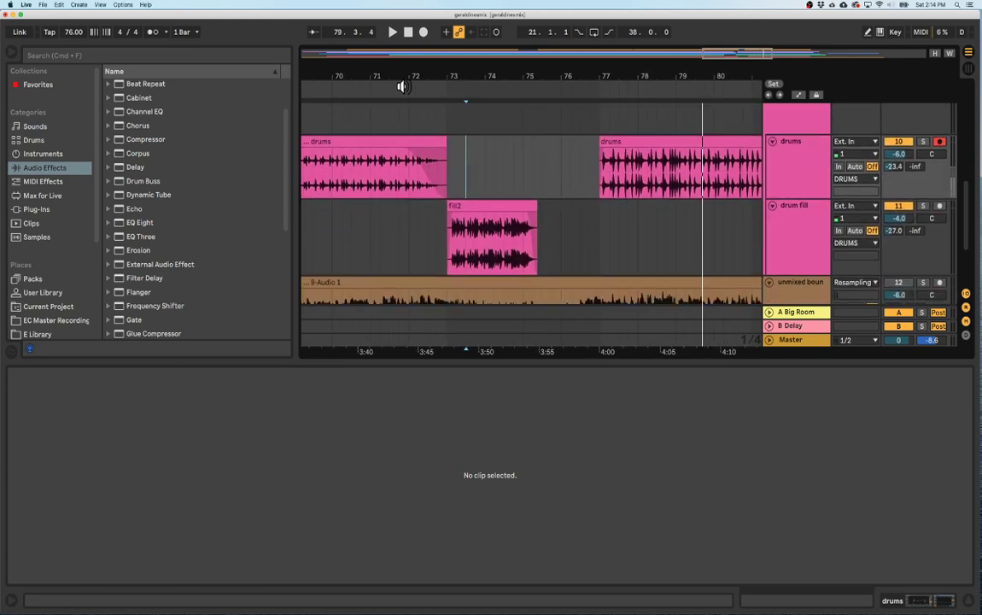
pyautogui.click(389, 88)
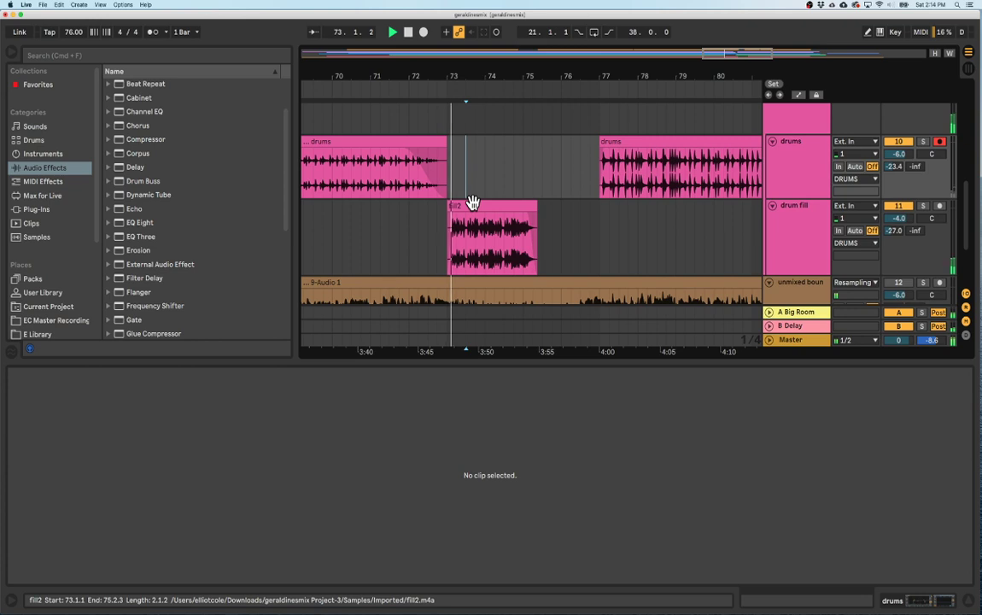
pyautogui.moveTo(530, 92); pyautogui.dragTo(530, 73)
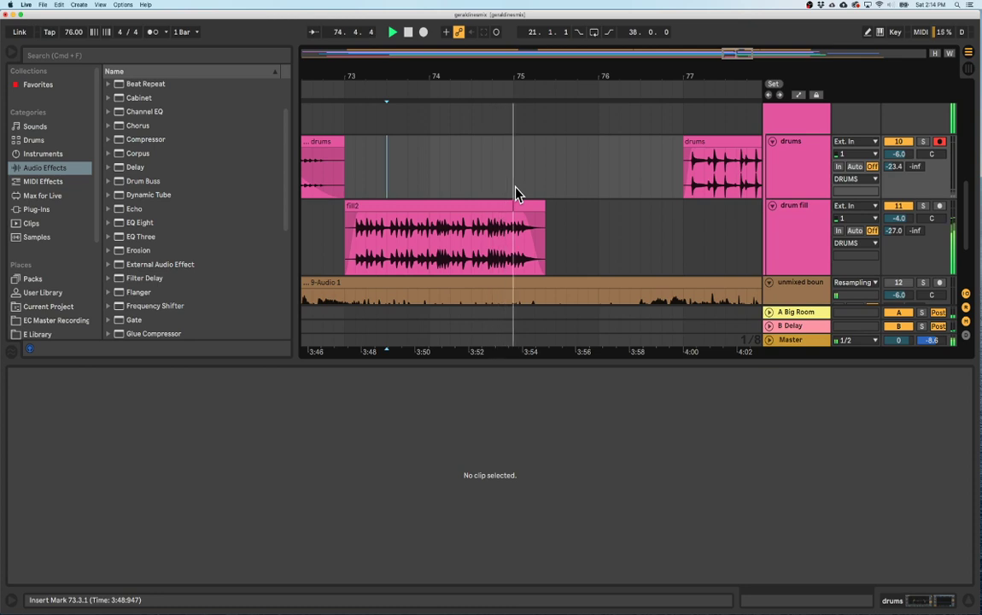
pyautogui.press('space')
# Move the fill2 clip one beat later to start at 73.2.1, and play it back.
pyautogui.moveTo(347, 81); pyautogui.dragTo(316, 89)
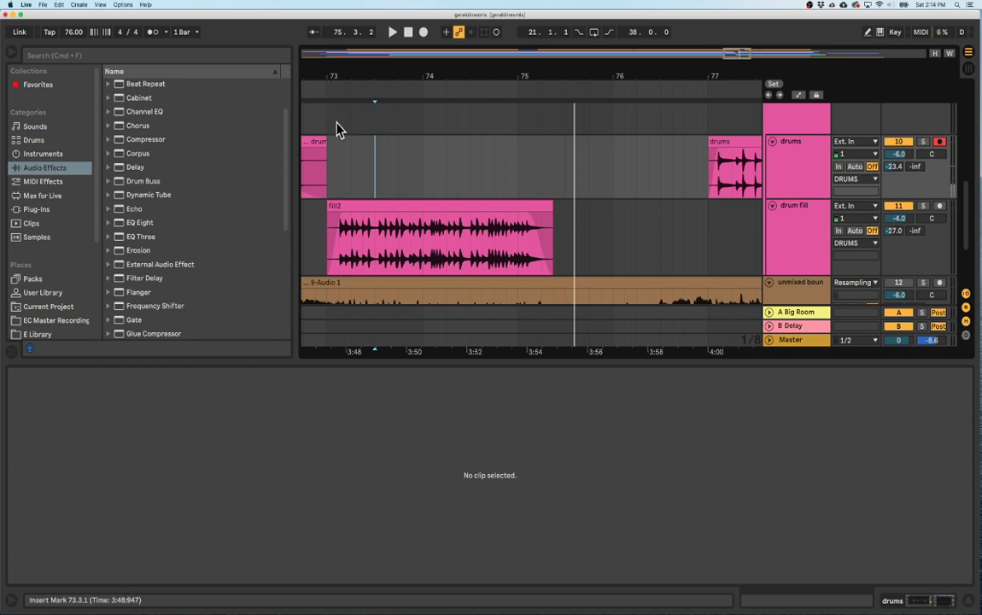
pyautogui.click(373, 204)
pyautogui.moveTo(374, 205); pyautogui.dragTo(397, 205)
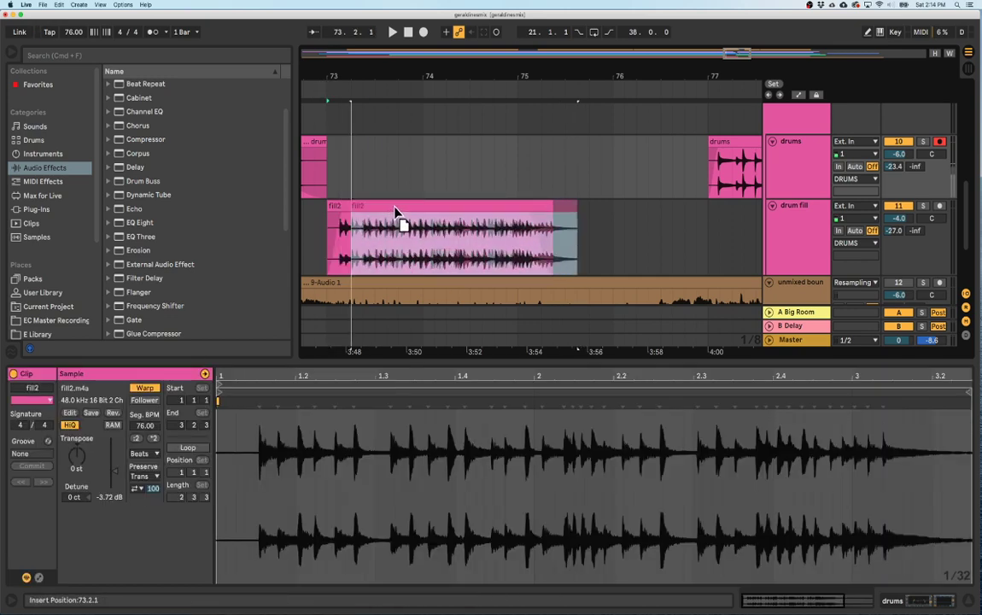
pyautogui.hscroll(-3, 309, 126)
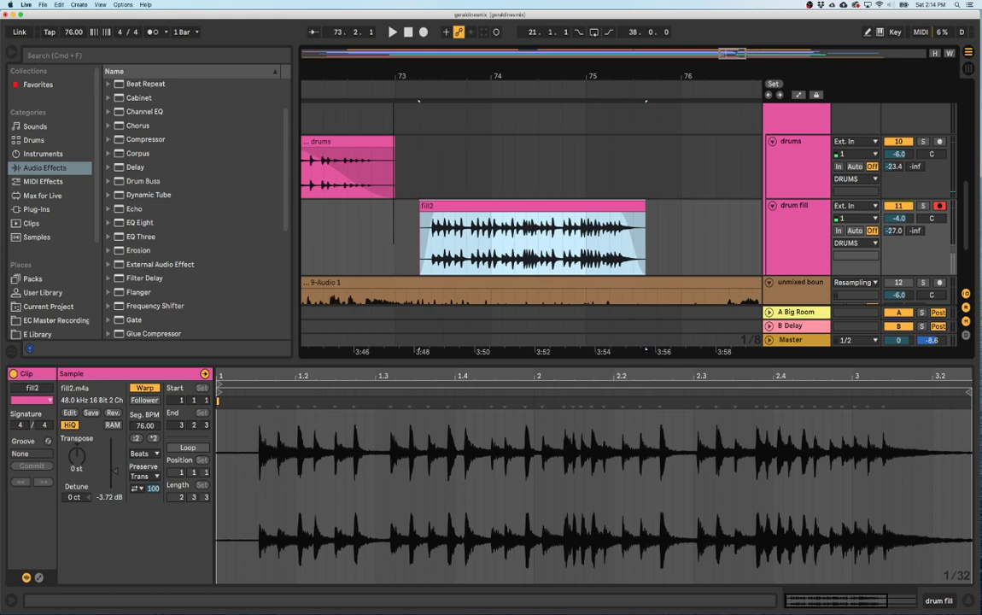
pyautogui.press('space')
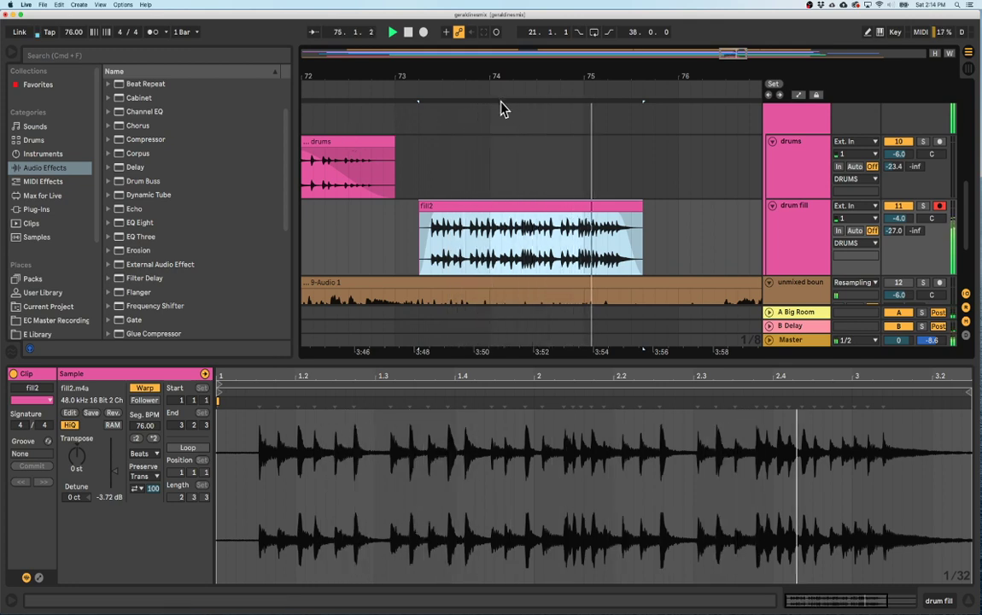
# Examine how the vocals and BAND clips line up with the moved drum fill around bar 75.
pyautogui.scroll(3, 632, 133)
pyautogui.scroll(3, 629, 132)
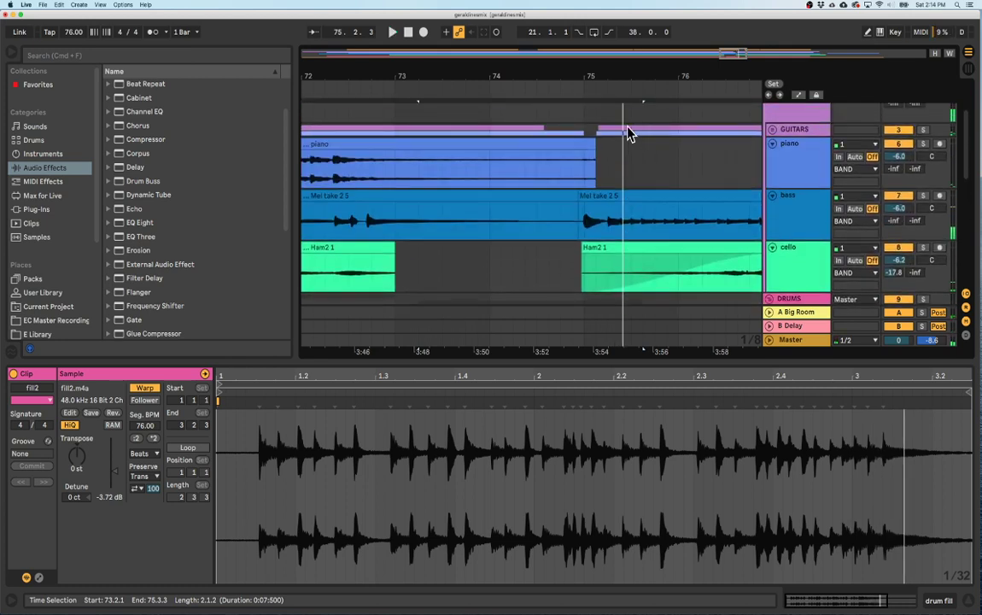
pyautogui.press('-')
pyautogui.scroll(3, 504, 189)
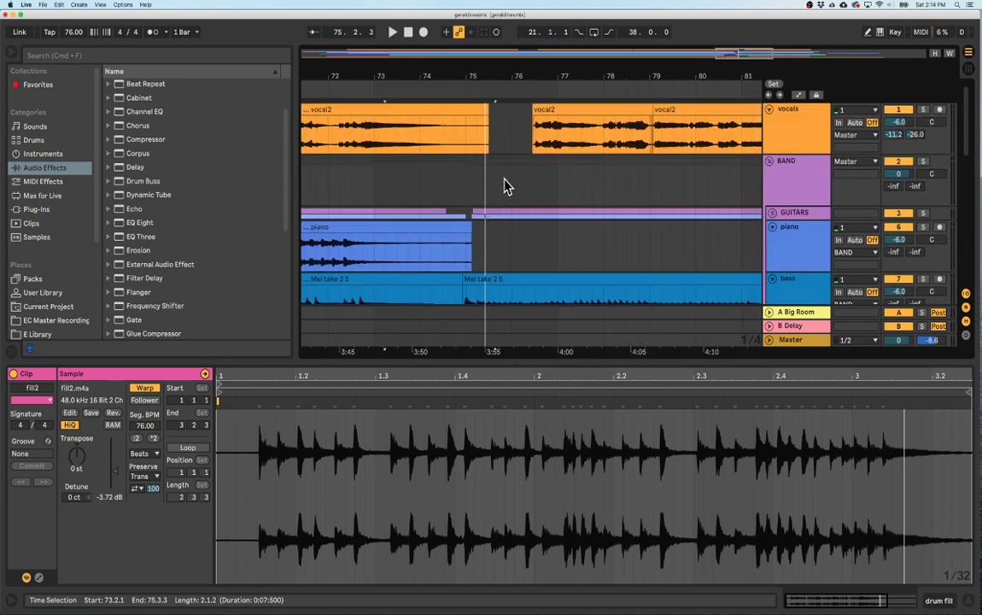
pyautogui.scroll(-3, 509, 186)
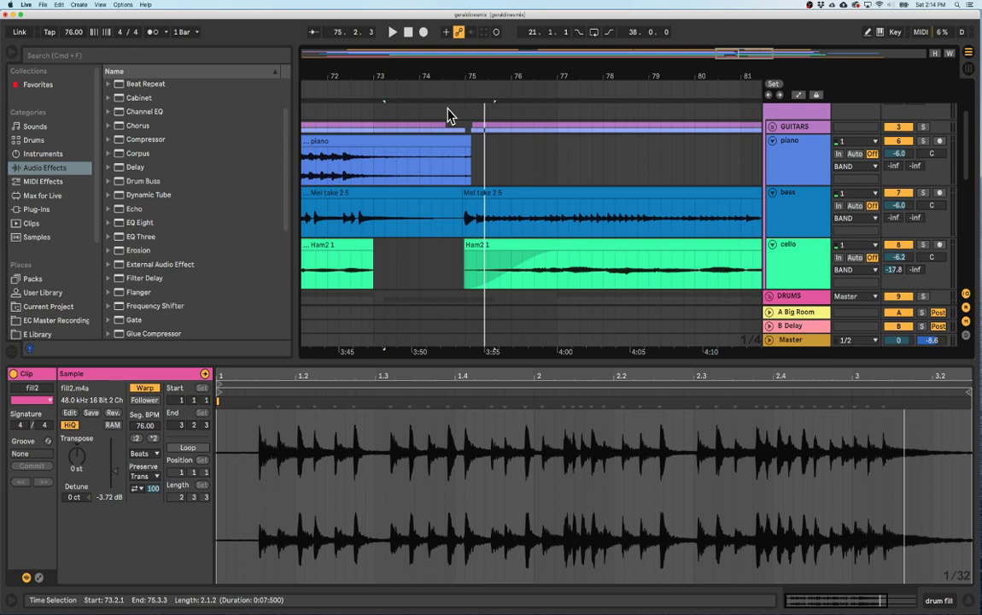
pyautogui.scroll(3, 487, 123)
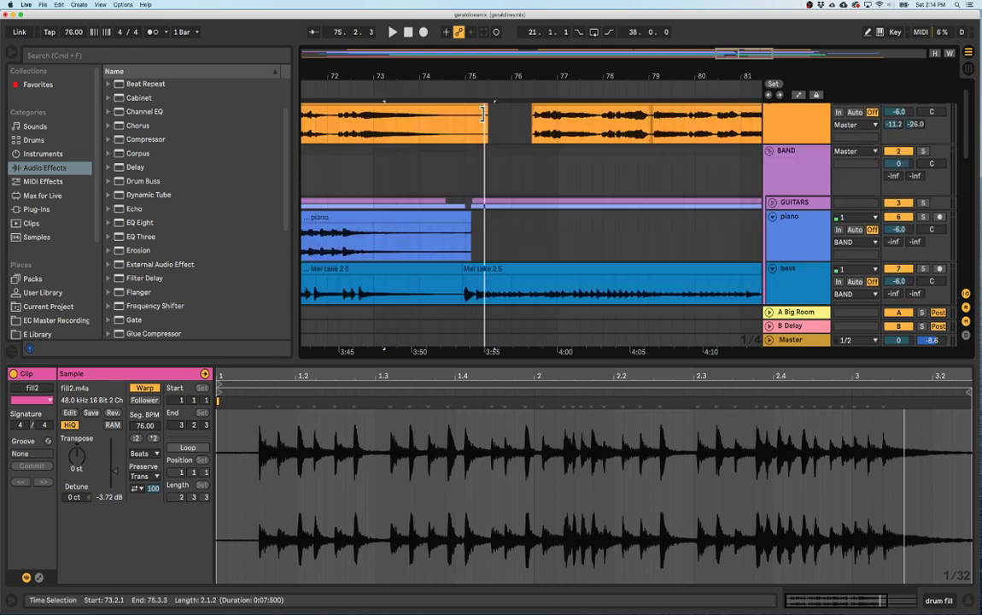
# Audition the transition around bar 75 and compare the piano, bass and cello clips there.
pyautogui.press('space')
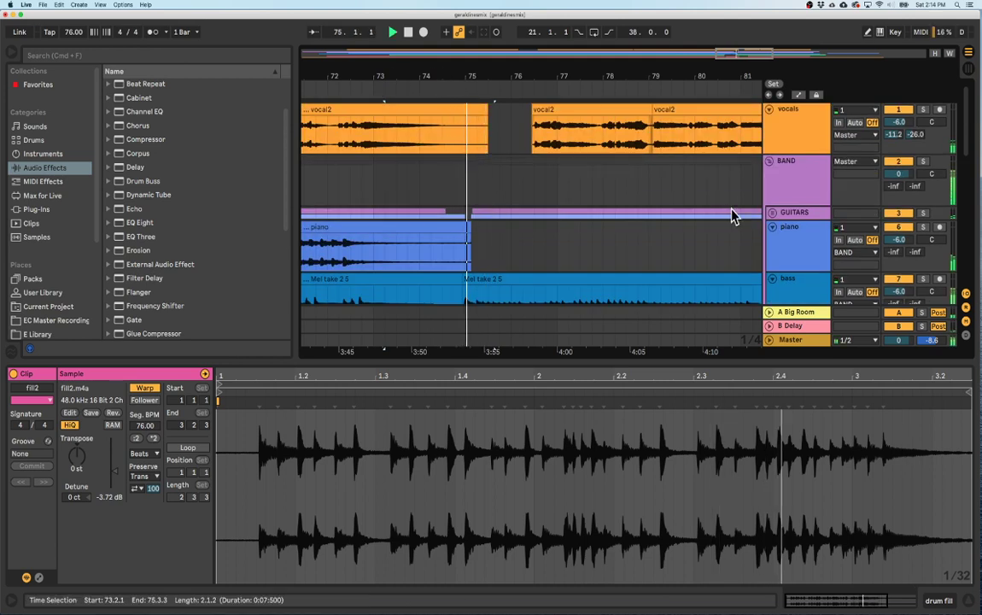
pyautogui.press('space')
pyautogui.scroll(4, 497, 115)
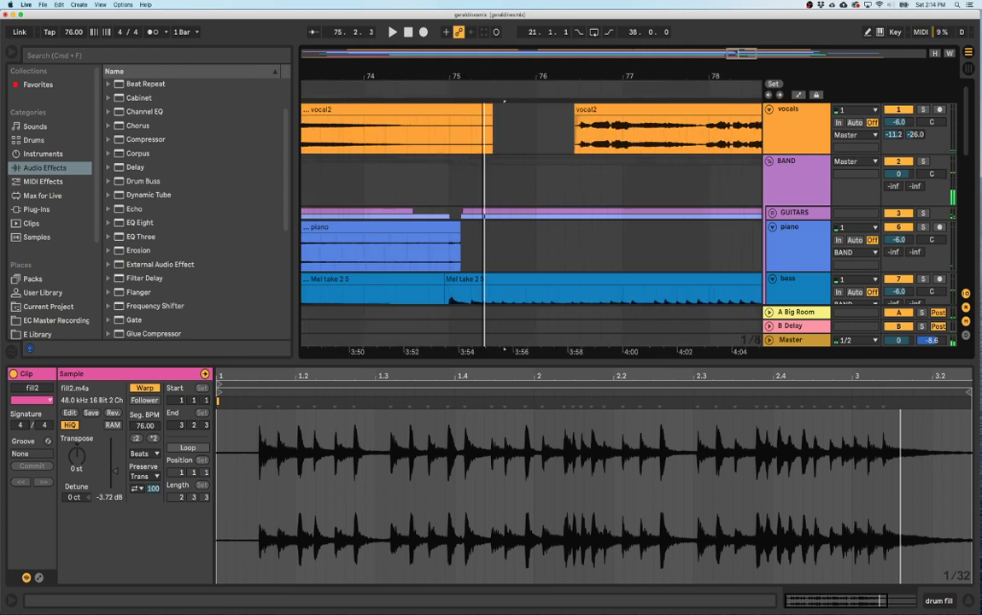
pyautogui.scroll(-5, 519, 249)
pyautogui.scroll(2, 518, 250)
pyautogui.click(467, 211)
pyautogui.press('space')
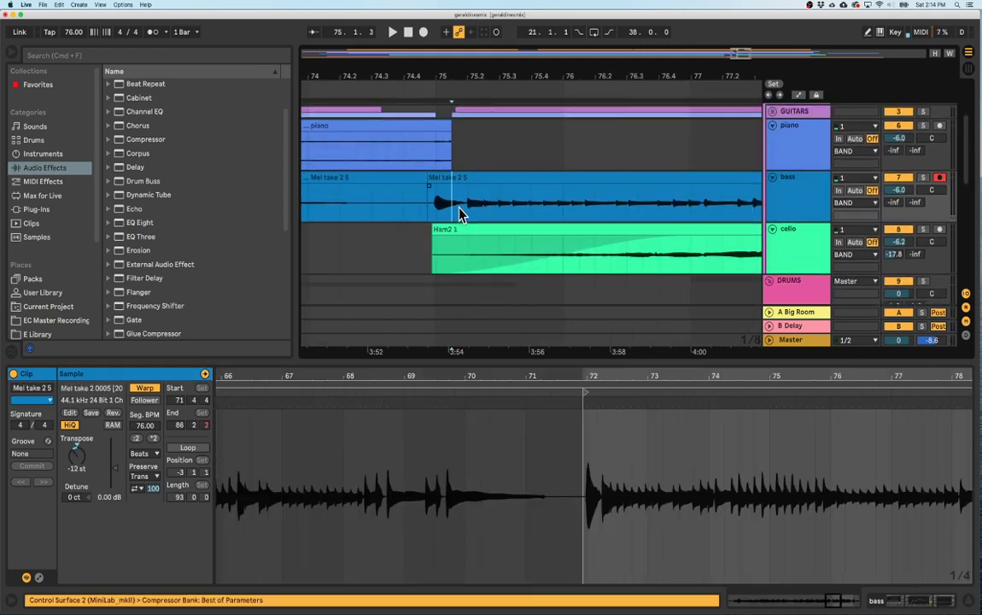
pyautogui.press('space')
# Deactivate the fill2 clip on the drum fill track, hide the clip view, and play the transition just before bar 75.
pyautogui.scroll(-4, 453, 204)
pyautogui.press('Delete')
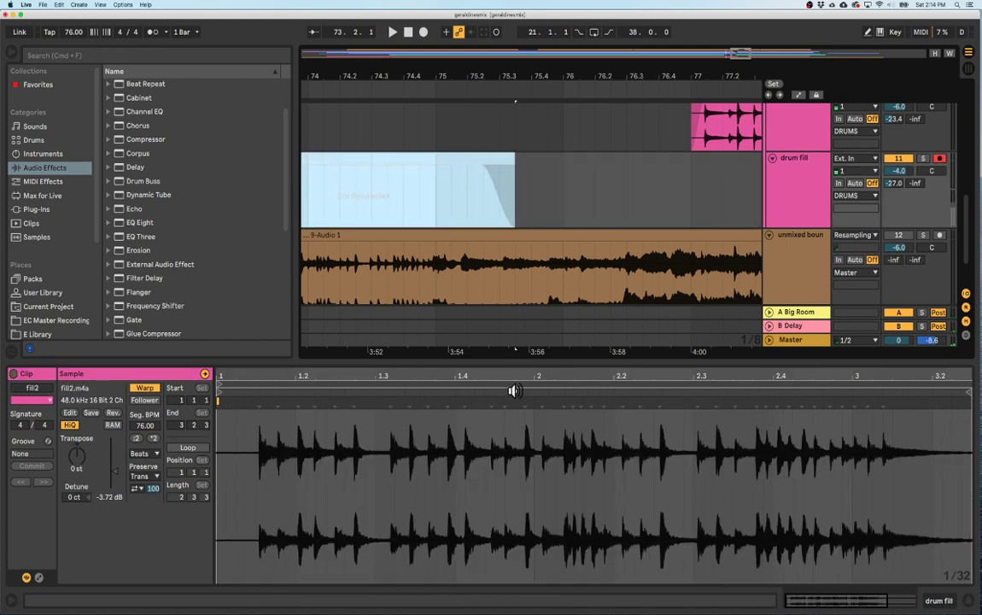
pyautogui.press('super+alt+l')
pyautogui.scroll(5, 495, 325)
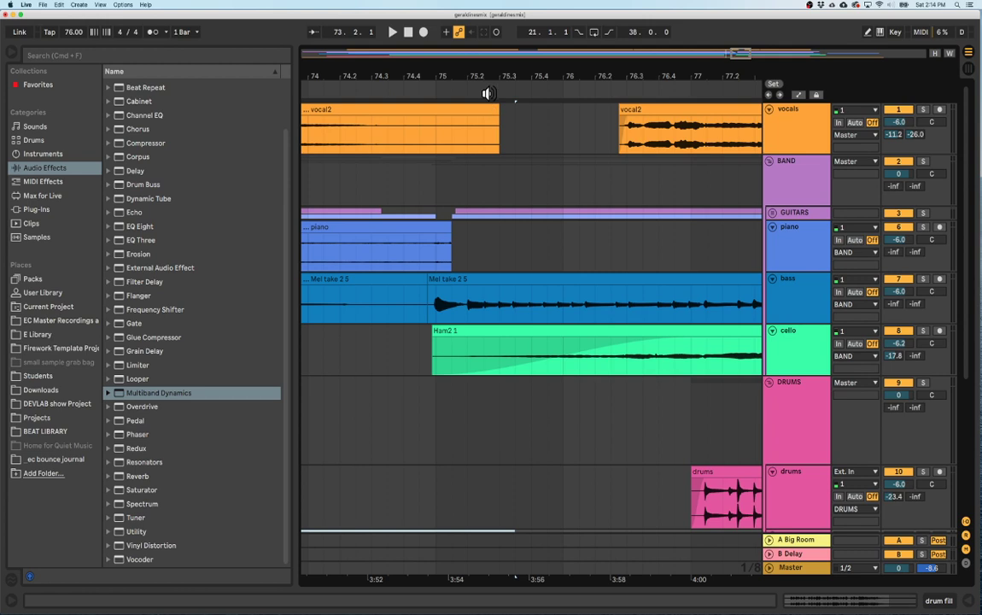
pyautogui.click(418, 87)
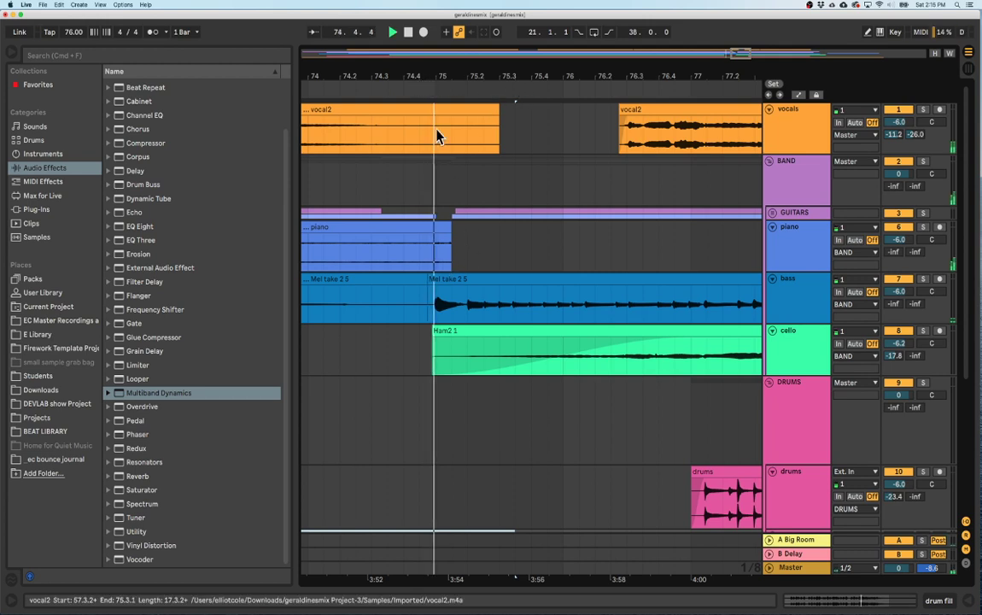
# Expand the GUITARS group and delete the range 74.4.4 to 75.2.1 from the guitar, piano, bass and cello tracks.
pyautogui.click(468, 317)
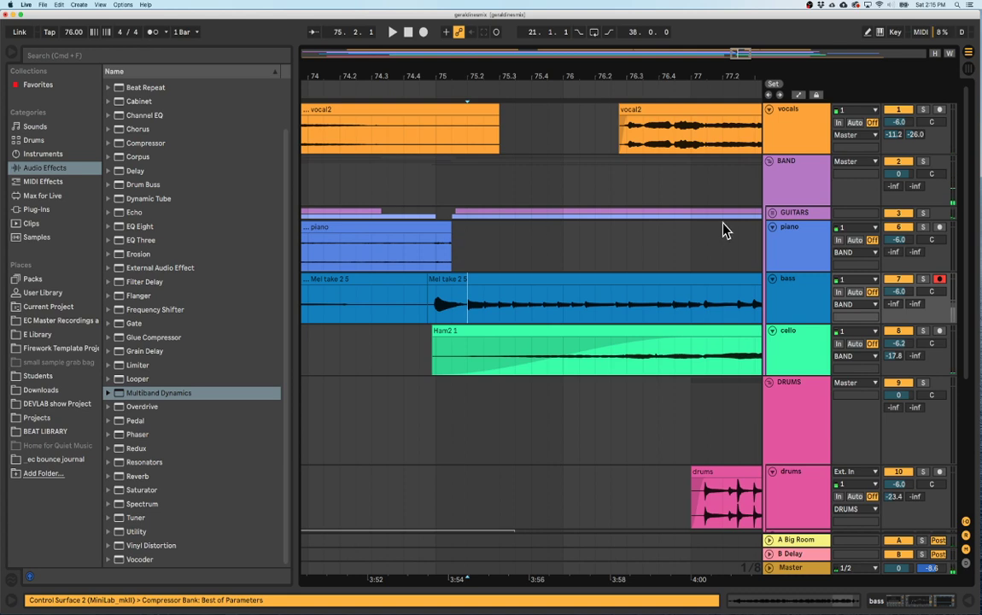
pyautogui.click(771, 214)
pyautogui.scroll(-3, 622, 248)
pyautogui.click(466, 186)
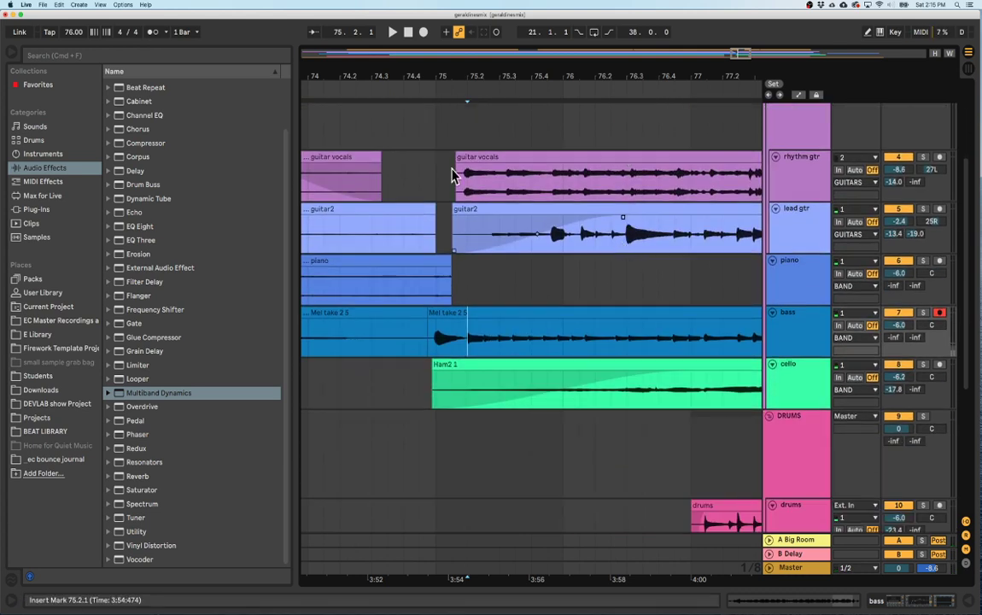
pyautogui.moveTo(465, 186); pyautogui.dragTo(432, 405)
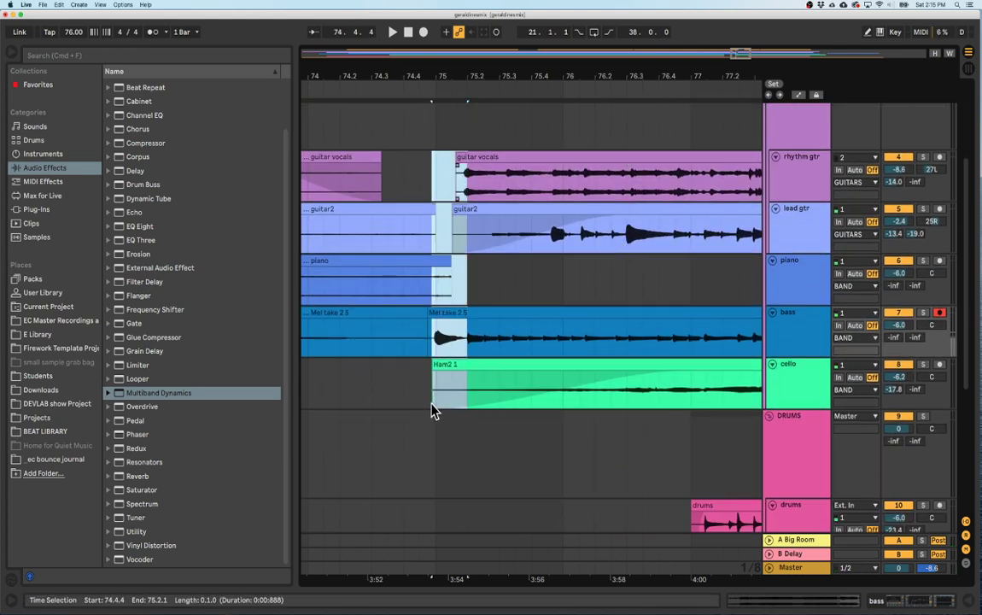
pyautogui.press('Delete')
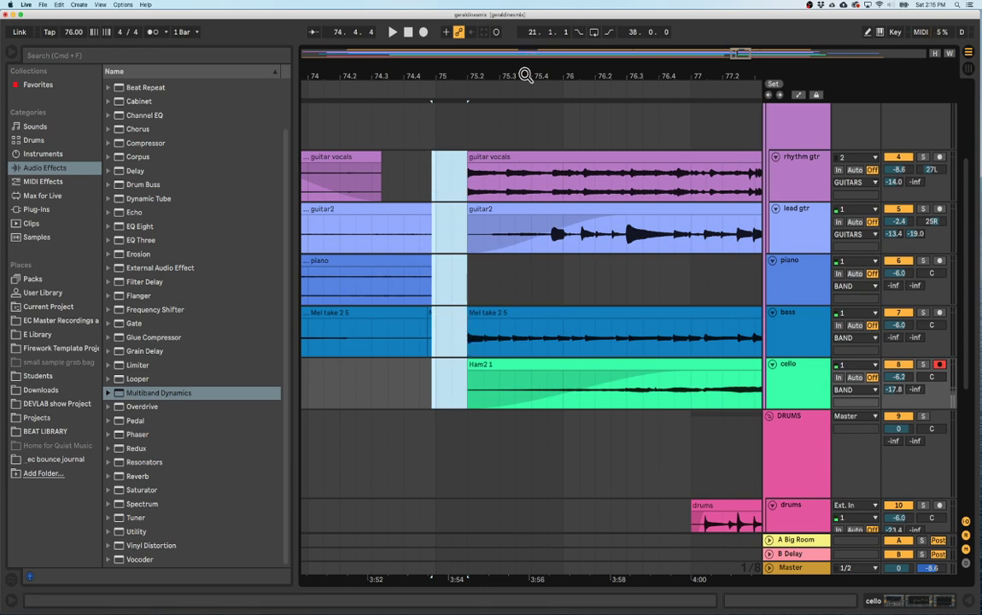
# Trim the end of the vocal2 clip before the vocal gap back to 75.1.1.
pyautogui.press('-')
pyautogui.press('-')
pyautogui.press('-')
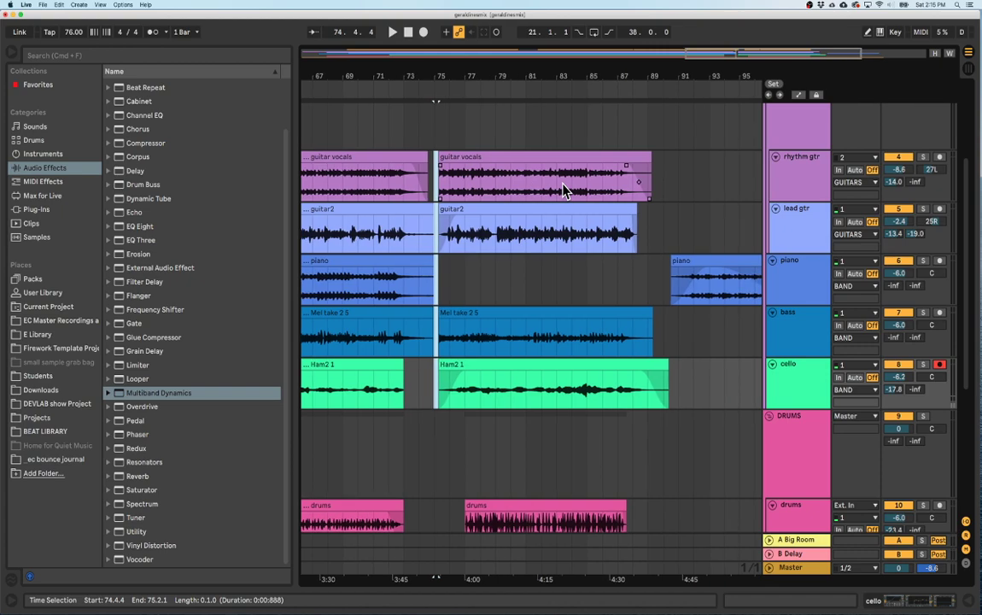
pyautogui.scroll(5, 563, 190)
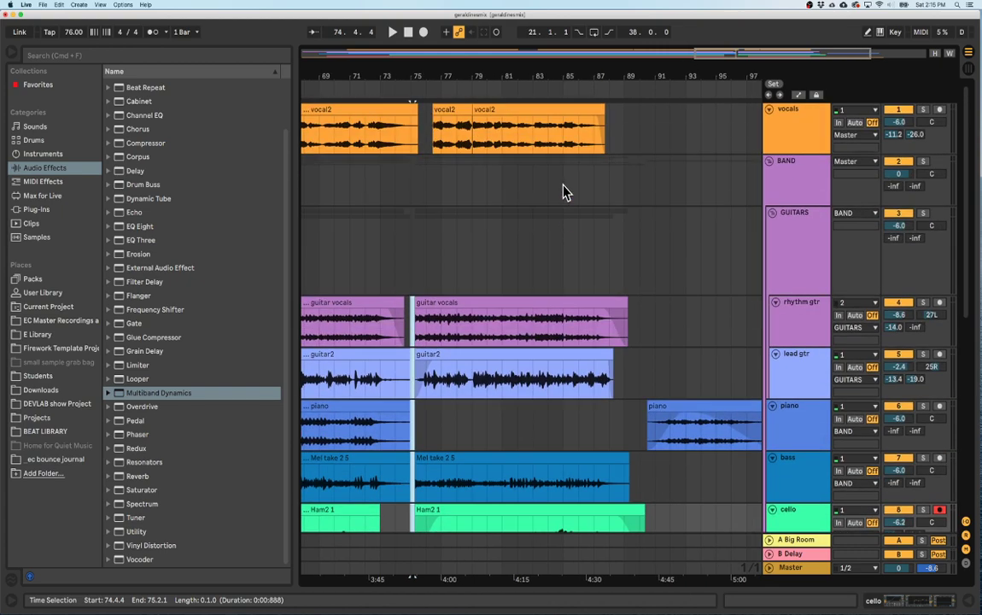
pyautogui.click(410, 109)
pyautogui.click(416, 125)
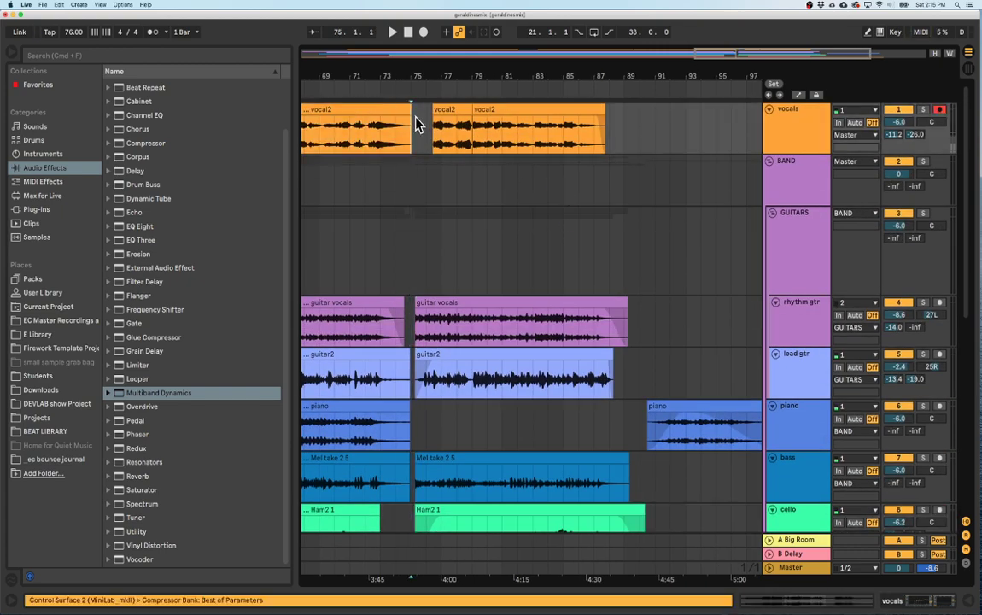
# Hide the browser and move everything after 75.2.1, from the vocals track through the drums track, to start at 76.1.1.
pyautogui.moveTo(419, 79); pyautogui.dragTo(419, 111)
pyautogui.click(422, 303)
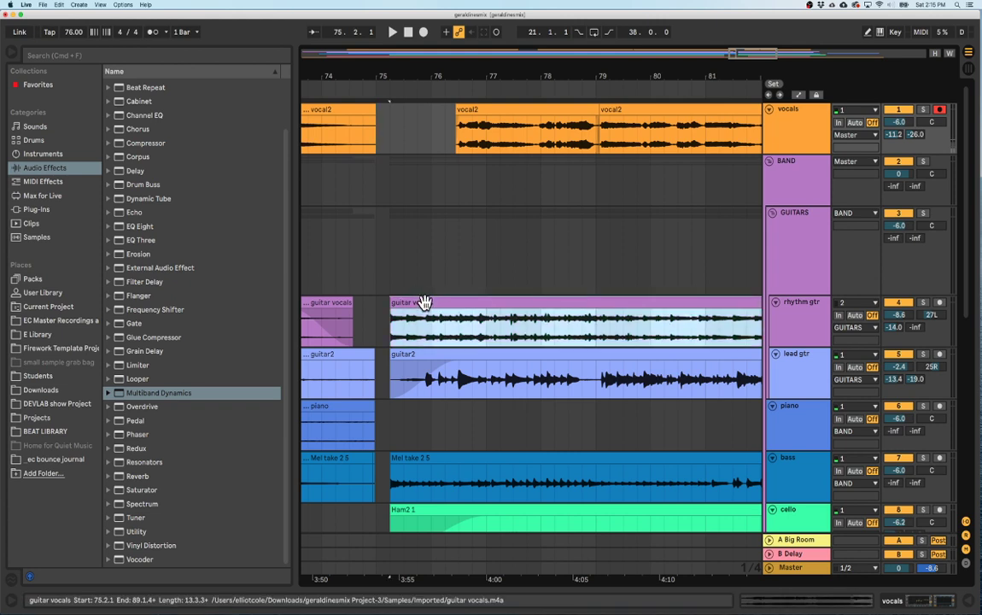
pyautogui.keyDown('shift'); pyautogui.click(398, 130); pyautogui.keyUp('shift')
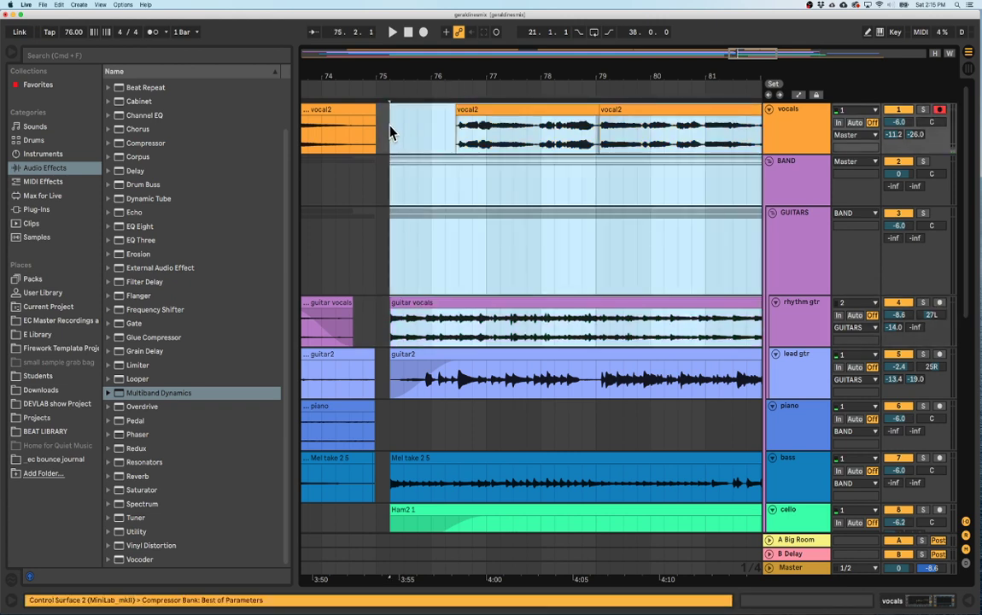
pyautogui.scroll(-5, 424, 155)
pyautogui.hscroll(10, 601, 172)
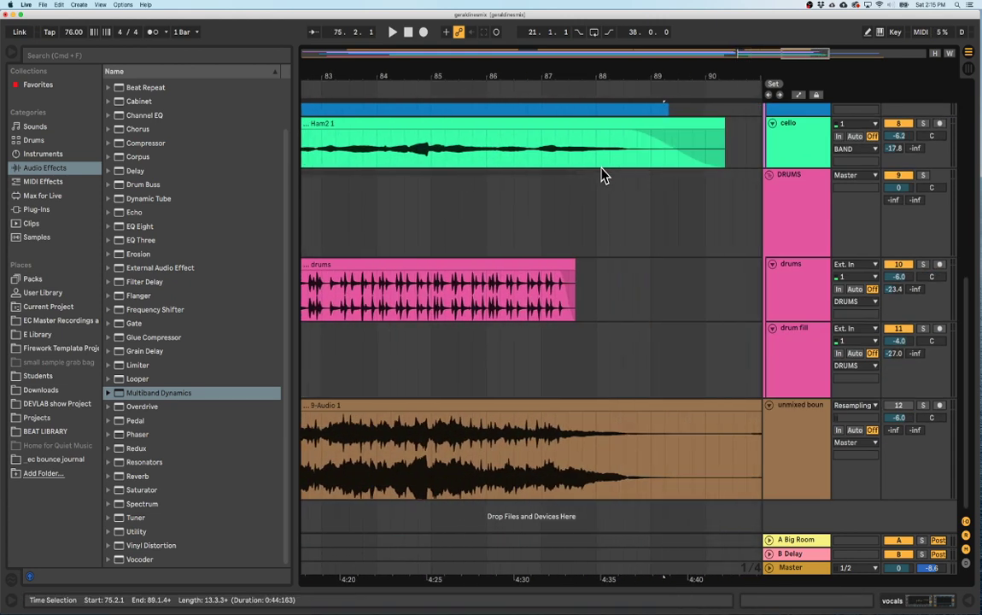
pyautogui.keyDown('shift'); pyautogui.click(703, 296); pyautogui.keyUp('shift')
pyautogui.moveTo(527, 75); pyautogui.dragTo(527, 43)
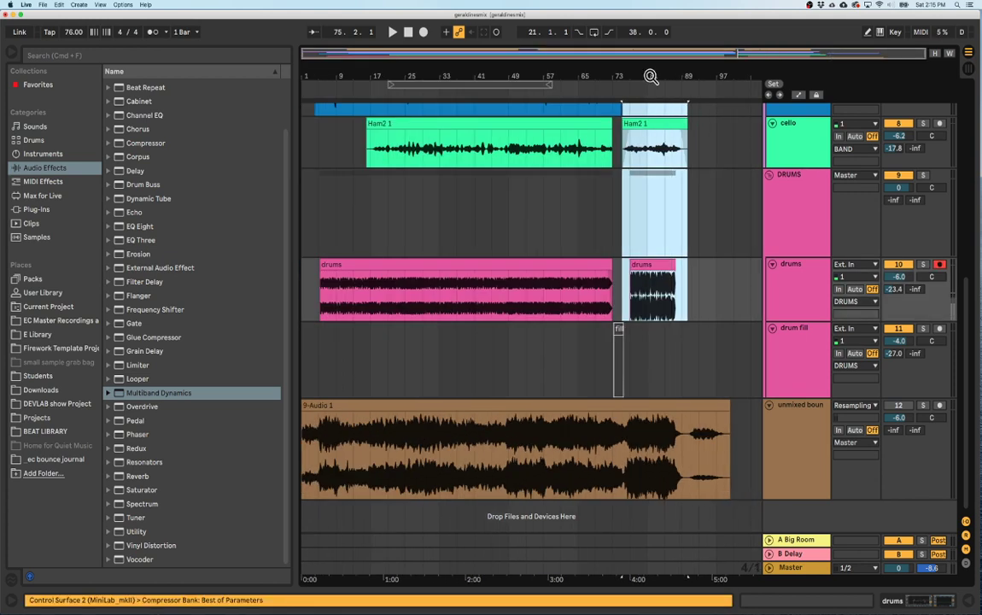
pyautogui.click(13, 56)
pyautogui.moveTo(241, 73); pyautogui.dragTo(154, 74)
pyautogui.hscroll(10, 493, 199)
pyautogui.scroll(10, 479, 170)
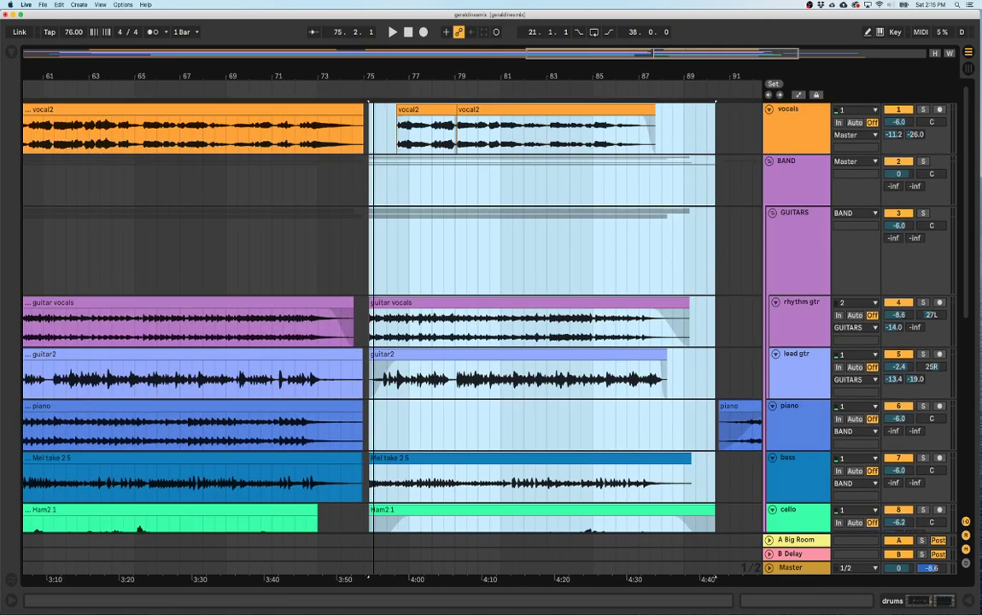
pyautogui.moveTo(373, 75); pyautogui.dragTo(377, 74)
pyautogui.moveTo(364, 300); pyautogui.dragTo(483, 307)
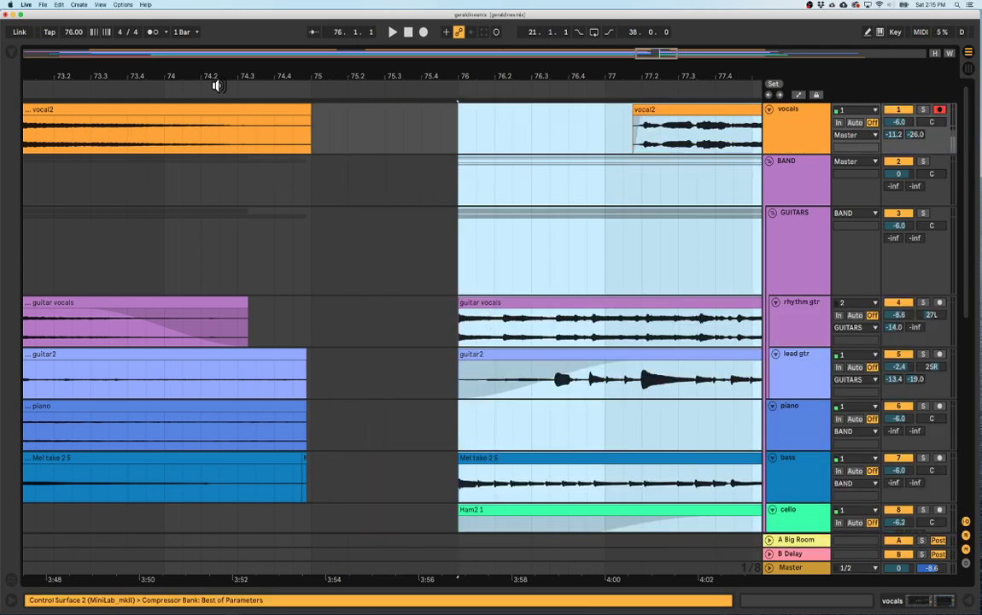
# Audition the transition from about bar 74 into bar 78 with the metronome, and switch the metronome off.
pyautogui.click(142, 86)
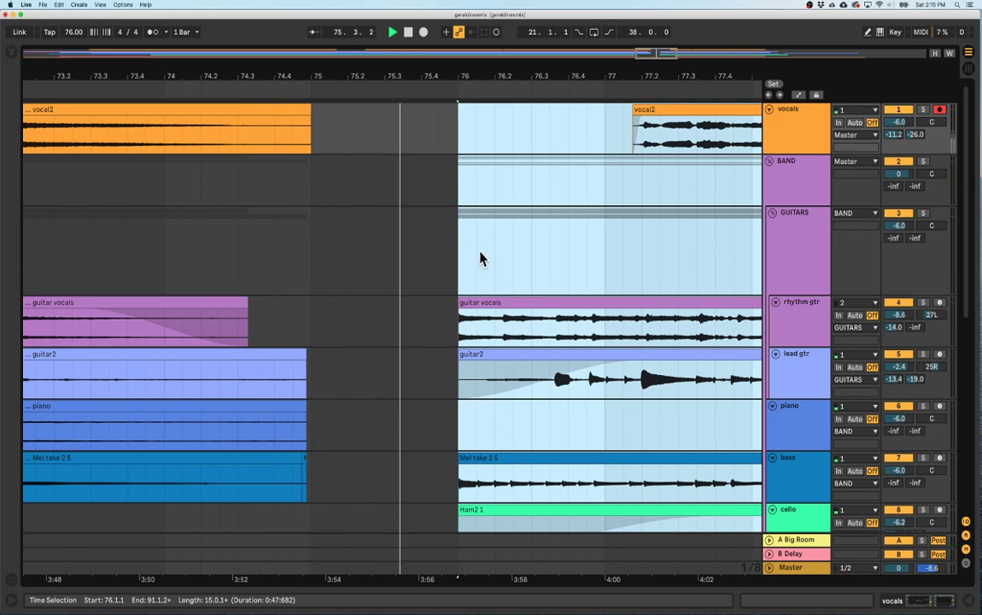
pyautogui.press('space')
pyautogui.click(181, 83)
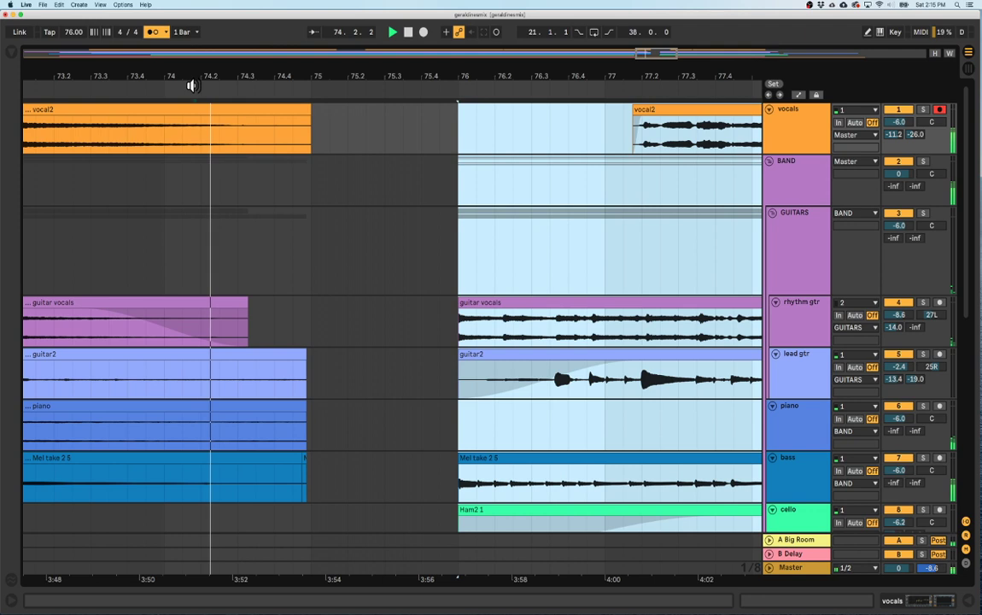
pyautogui.click(219, 202)
pyautogui.moveTo(448, 76); pyautogui.dragTo(449, 74)
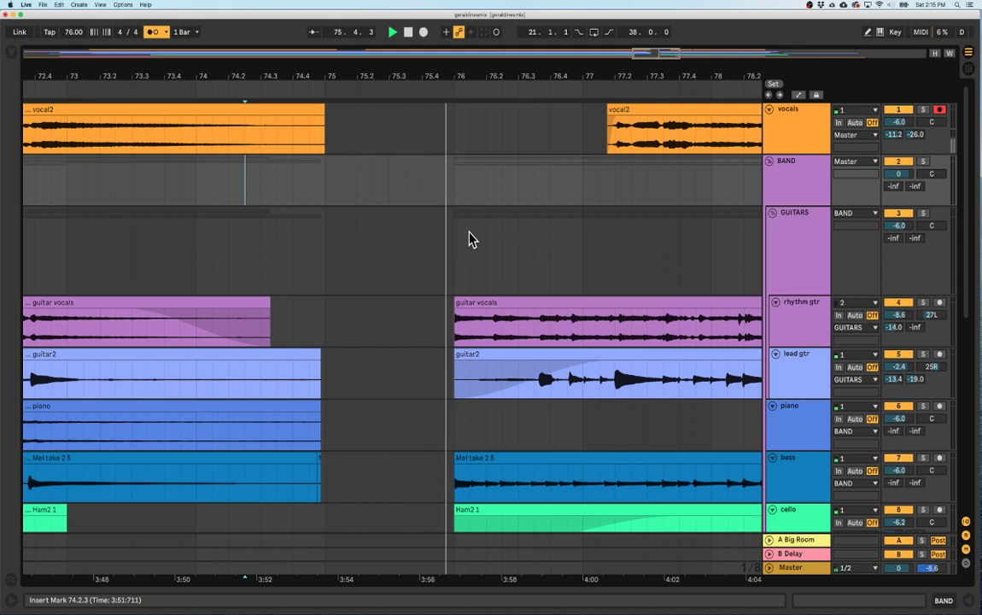
pyautogui.hscroll(5, 506, 245)
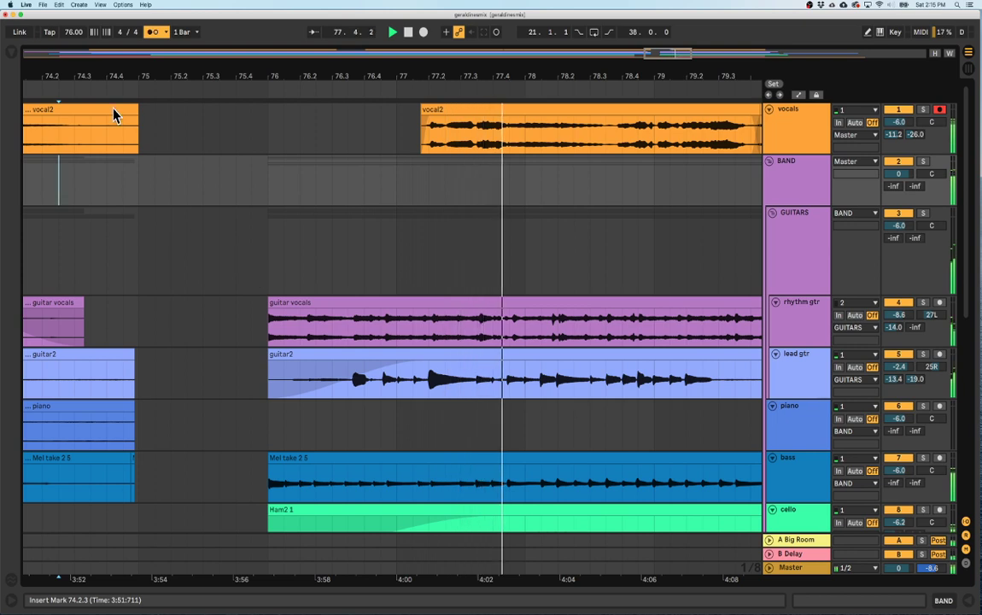
pyautogui.click(154, 32)
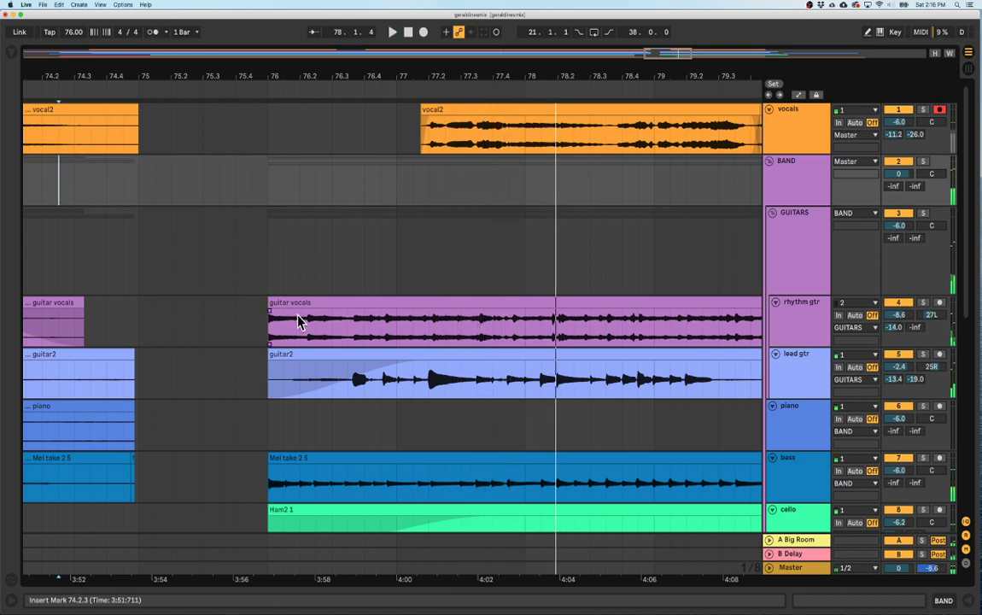
# Extend the start of the second guitar vocals clip back to 75.4.3 and the second Mel take 2 bass clip back to 75.4.1.
pyautogui.hscroll(-5, 297, 322)
pyautogui.moveTo(469, 305)
pyautogui.mouseDown()
pyautogui.moveTo(423, 307)
pyautogui.moveTo(459, 309)
pyautogui.mouseUp()
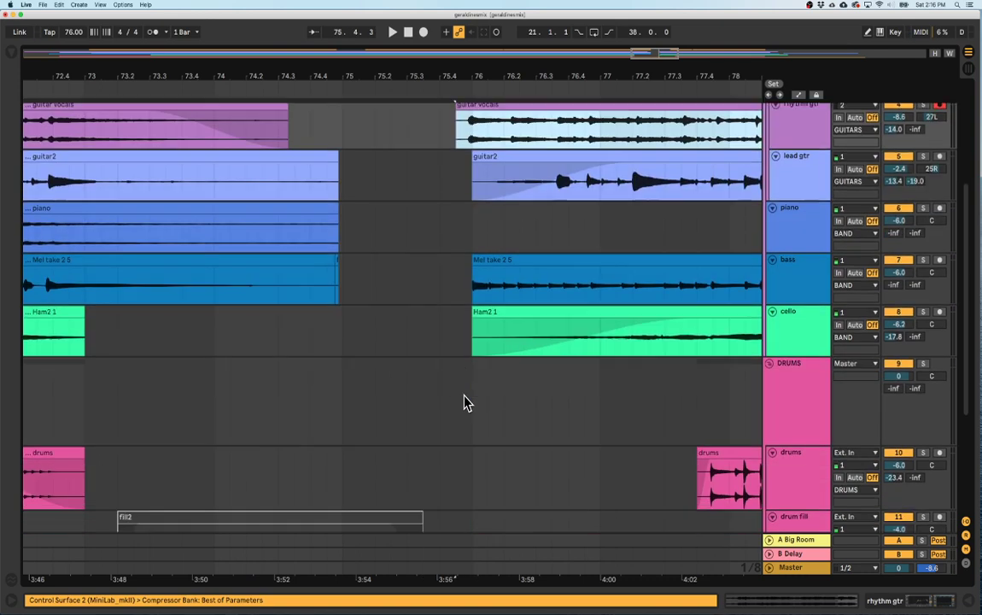
pyautogui.scroll(-5, 464, 401)
pyautogui.moveTo(483, 258); pyautogui.dragTo(434, 264)
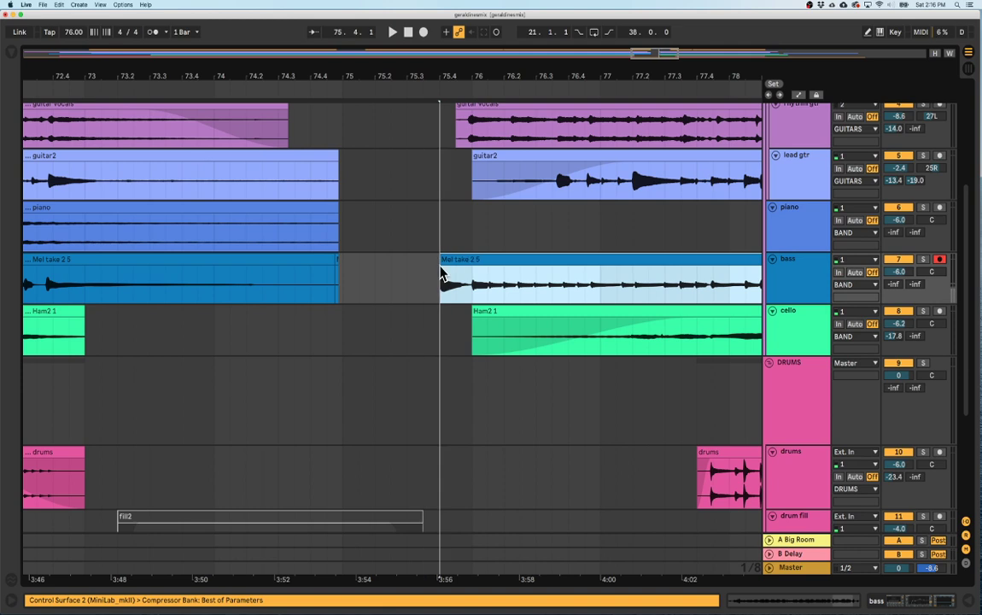
pyautogui.moveTo(476, 314)
pyautogui.mouseDown()
pyautogui.moveTo(438, 313)
pyautogui.moveTo(468, 314)
pyautogui.mouseUp()
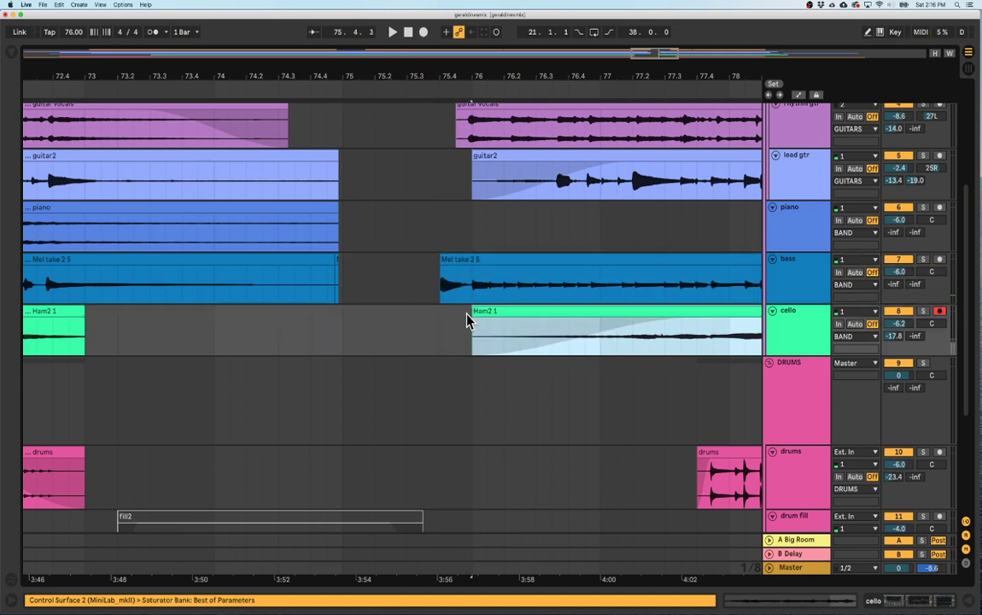
# Play back from 75.4.1 and add a short fade-in at the start of the extended guitar vocals clip.
pyautogui.click(437, 294)
pyautogui.press('space')
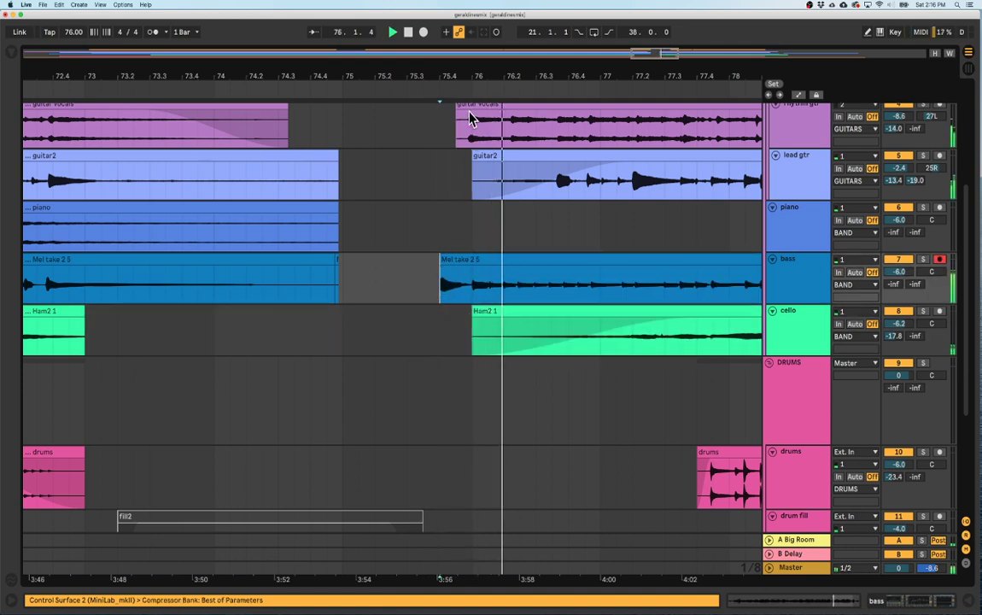
pyautogui.scroll(4, 470, 121)
pyautogui.click(466, 205)
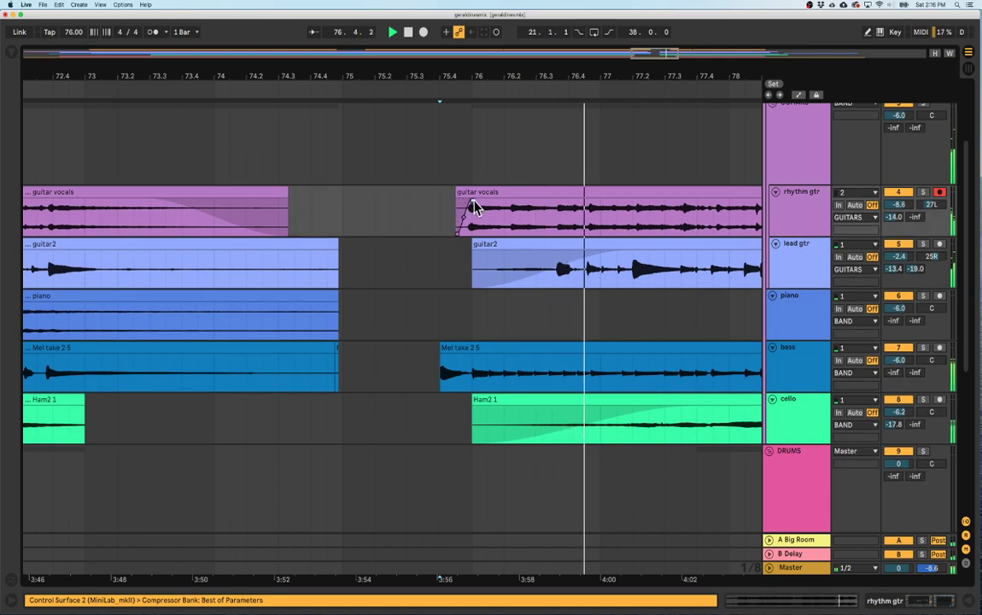
pyautogui.scroll(-10, 472, 214)
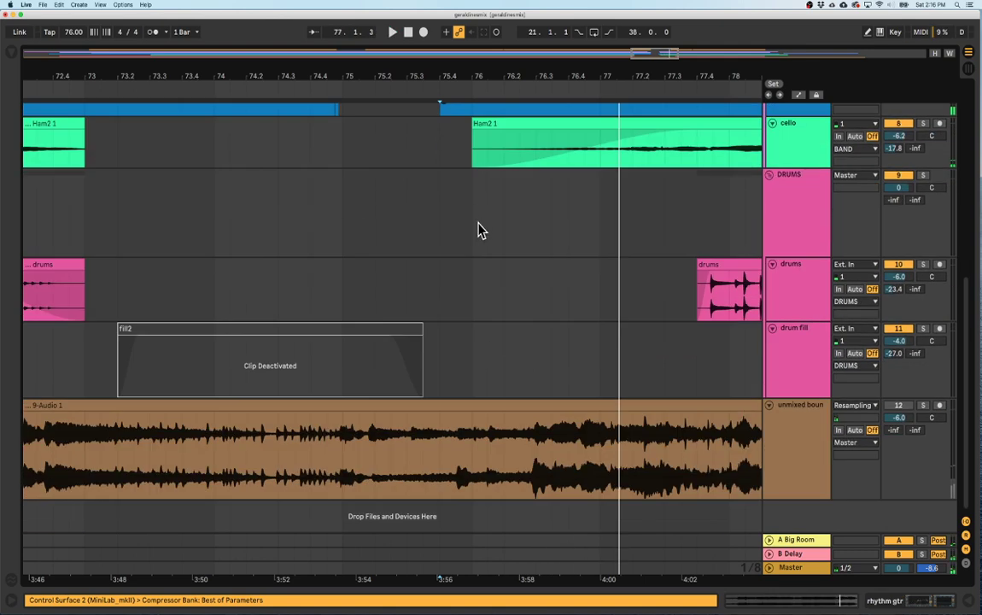
pyautogui.scroll(14, 405, 146)
pyautogui.scroll(-14, 405, 158)
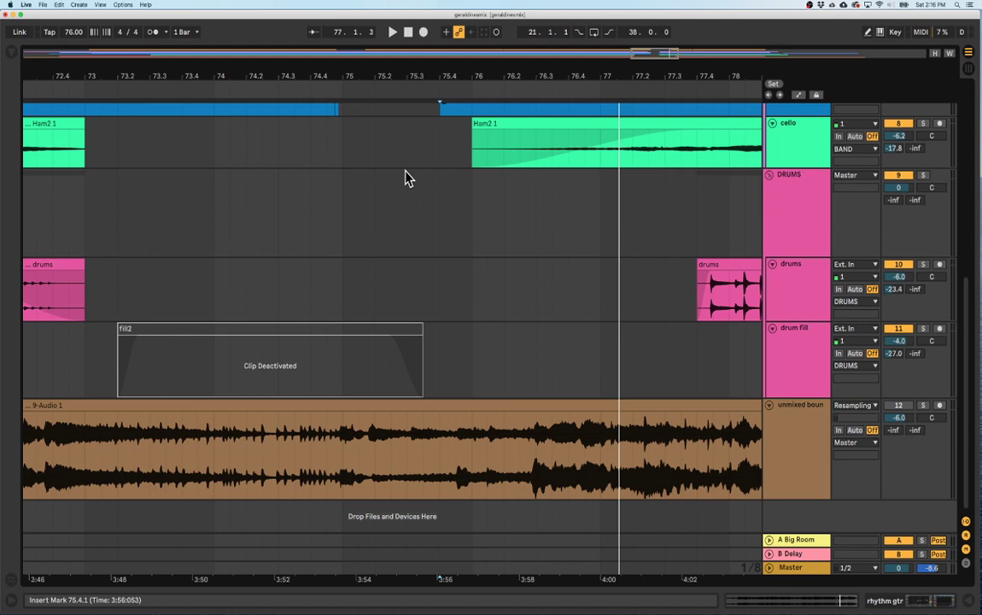
# Reactivate the fill2 clip, move it later to start at 74.1.3, and play it back.
pyautogui.click(336, 332)
pyautogui.press('0')
pyautogui.moveTo(331, 331); pyautogui.dragTo(439, 340)
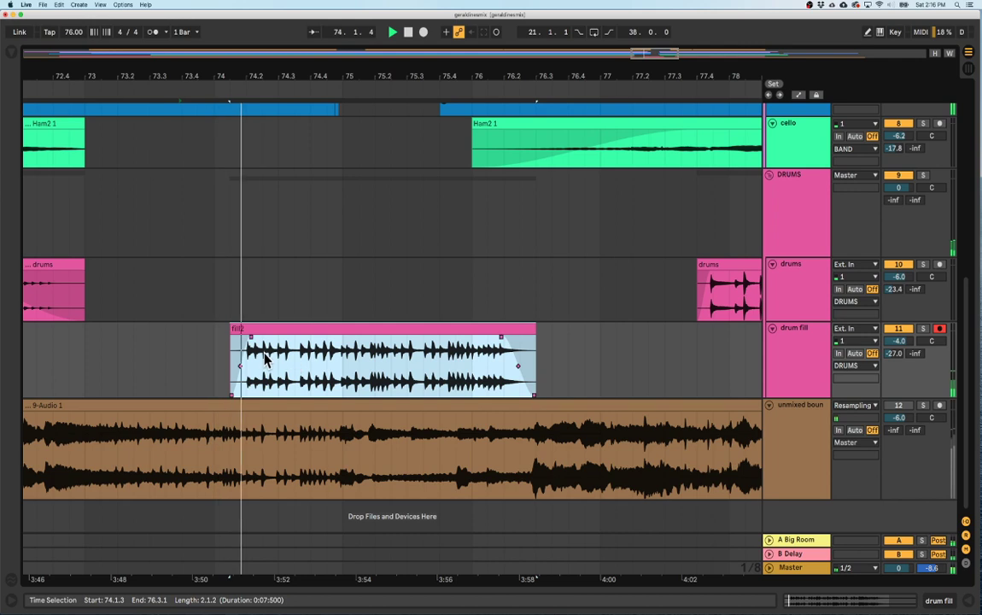
# Split the fill2 clip just before its first drum hit after 74.2.1 and remove the lead-in part.
pyautogui.moveTo(288, 75); pyautogui.dragTo(284, 84)
pyautogui.click(122, 358)
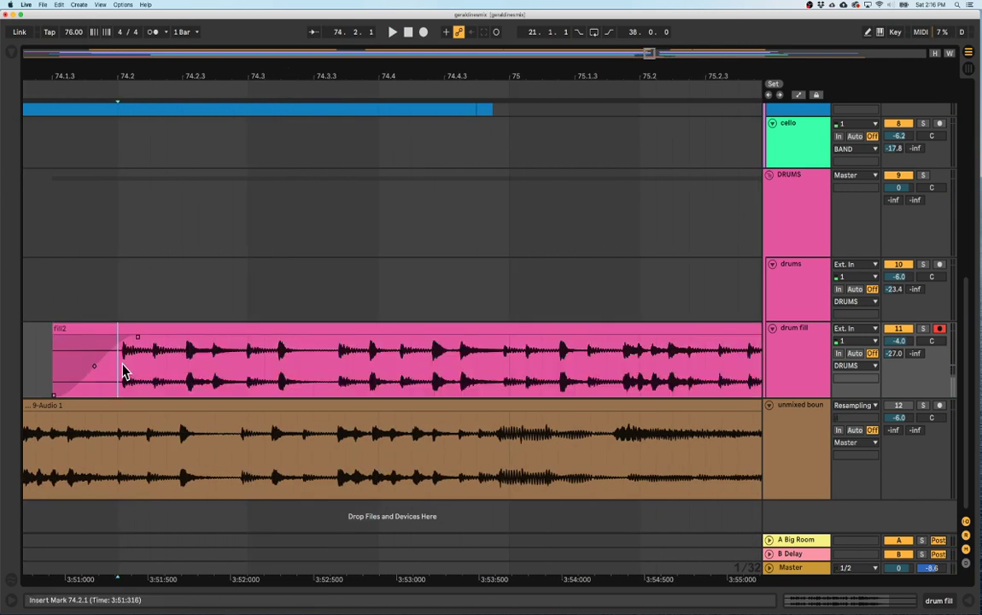
pyautogui.moveTo(96, 80); pyautogui.dragTo(96, 89)
pyautogui.click(385, 375)
pyautogui.press('super+e')
pyautogui.click(365, 338)
# Move the trimmed fill2 clip to start at 75.1.1 and play it back with the metronome on.
pyautogui.moveTo(246, 79); pyautogui.dragTo(246, 49)
pyautogui.moveTo(286, 328); pyautogui.dragTo(346, 338)
pyautogui.press('space')
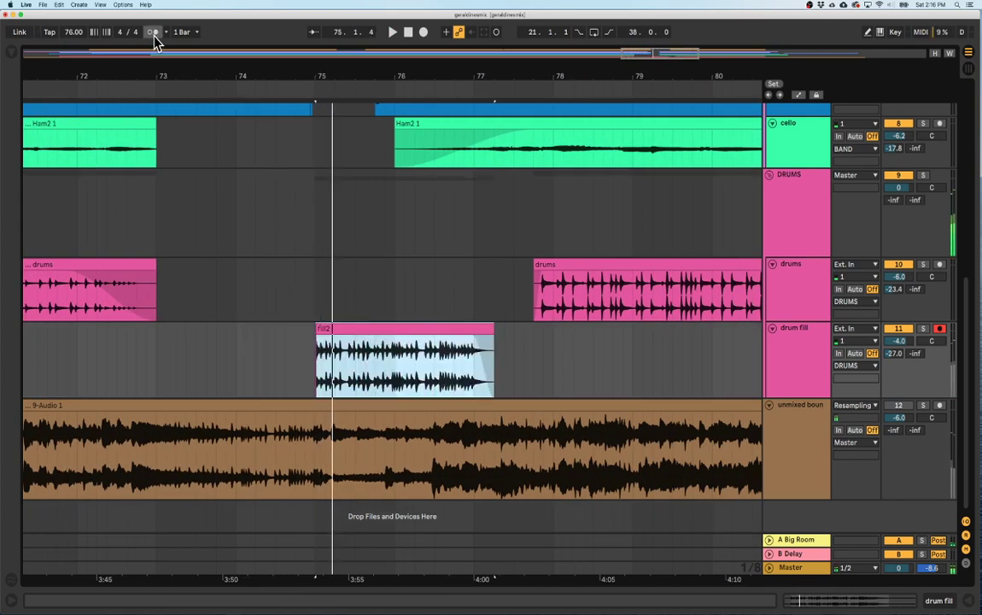
pyautogui.click(154, 33)
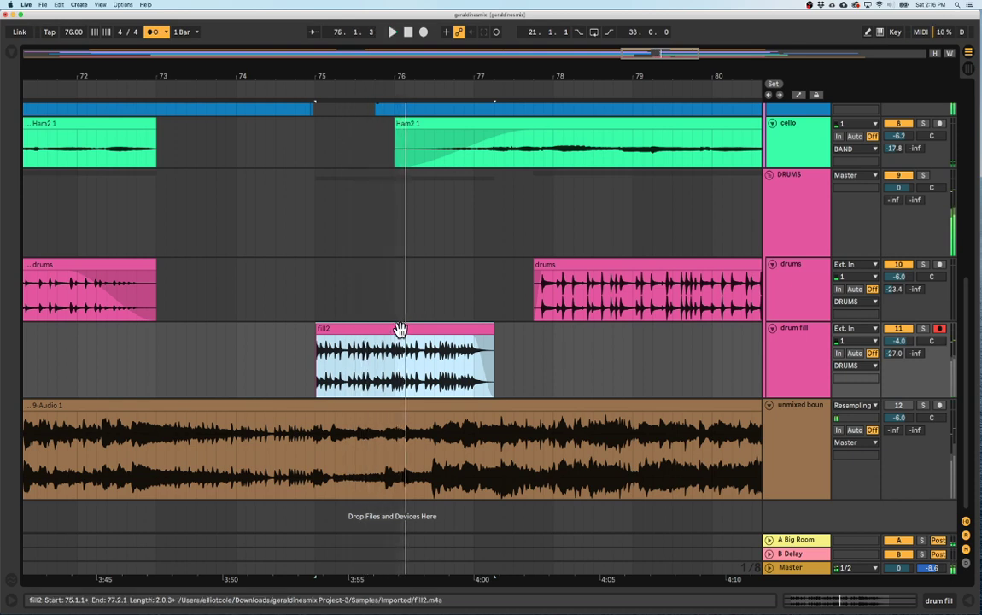
# Solo the drum fill track, play it back from 75.1.1, and open the fill2 clip's sample for editing.
pyautogui.click(923, 329)
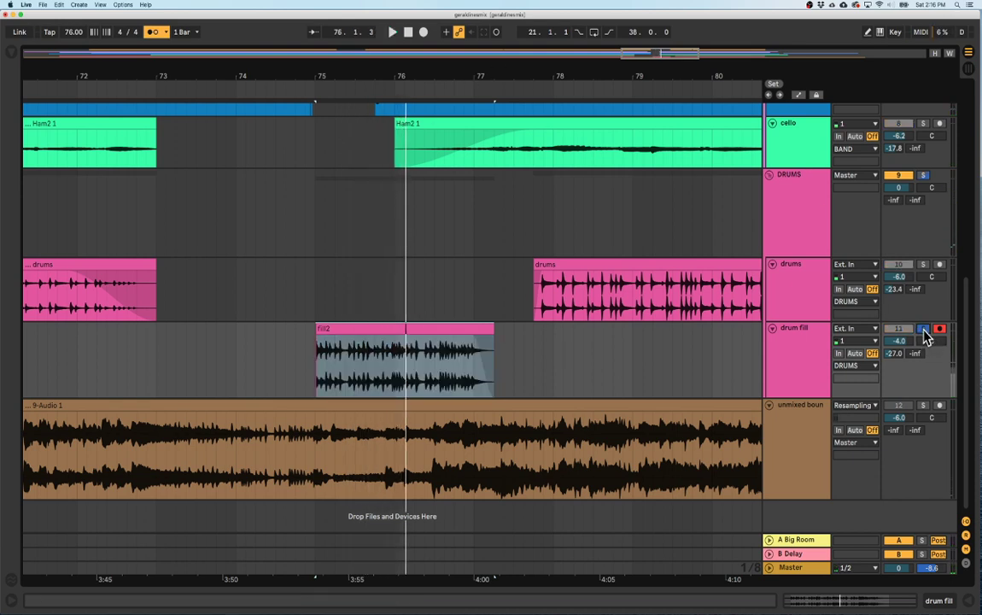
pyautogui.press('space')
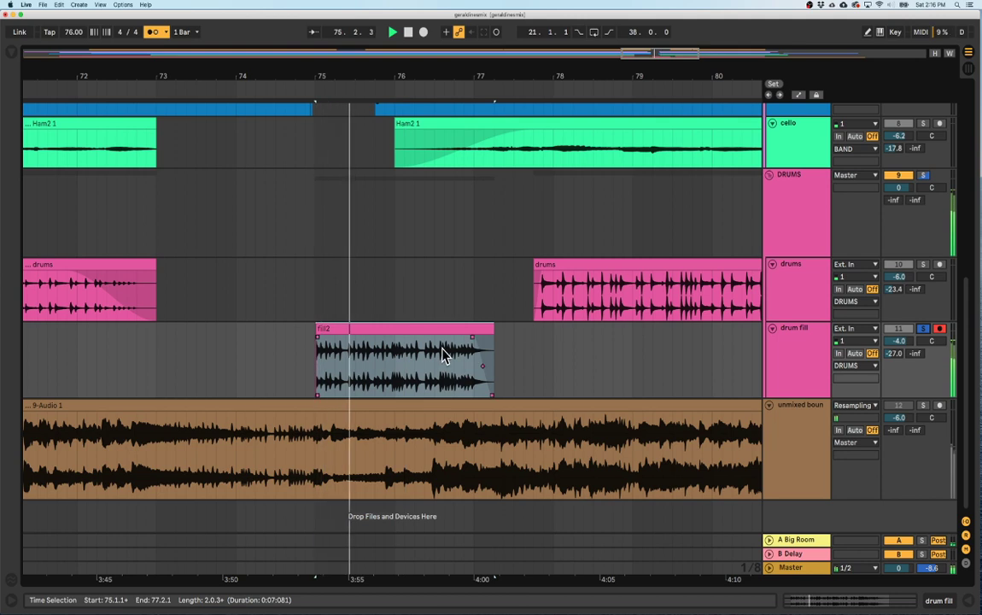
pyautogui.doubleClick(413, 332)
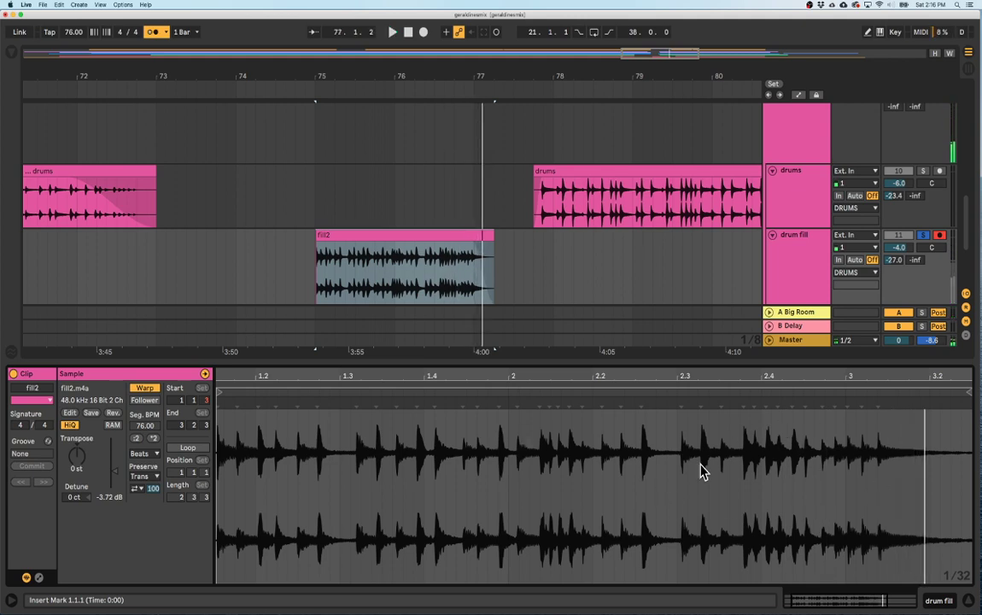
# Set 1.1.1 at the first drum hit of the fill2 sample.
pyautogui.moveTo(220, 376); pyautogui.dragTo(273, 427)
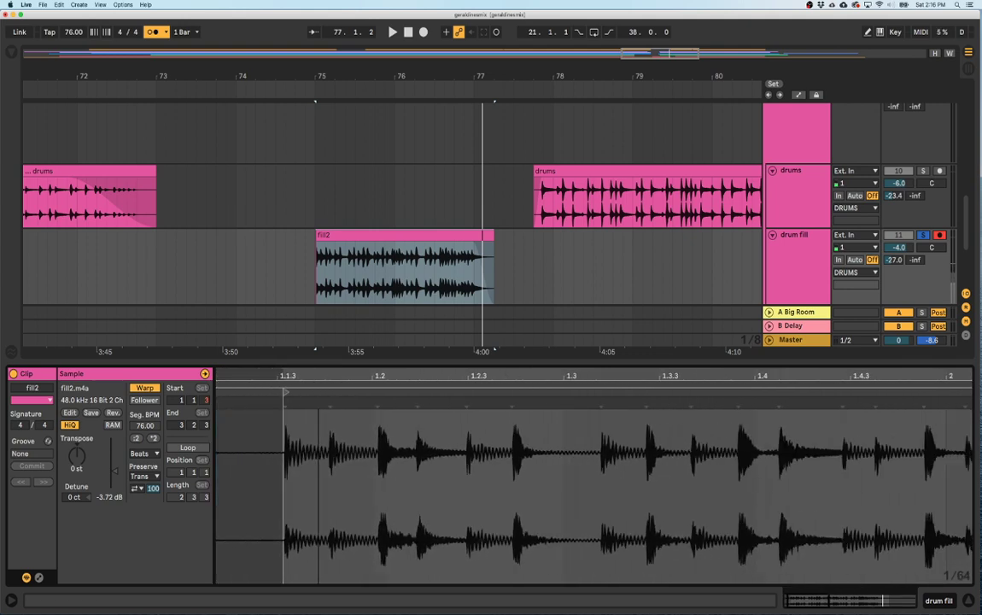
pyautogui.rightClick(285, 403)
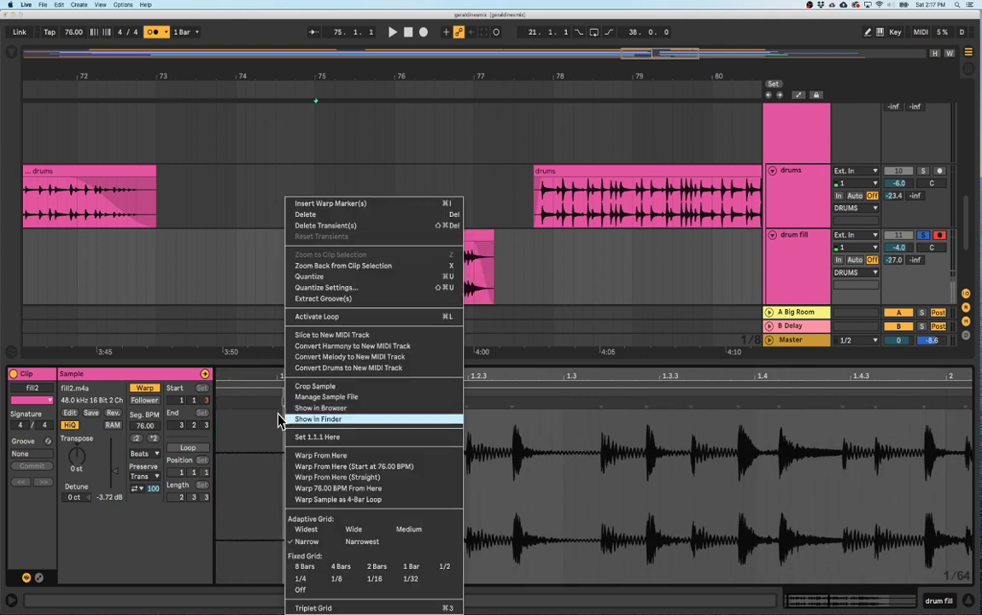
pyautogui.click(263, 410)
pyautogui.moveTo(453, 364); pyautogui.dragTo(453, 357)
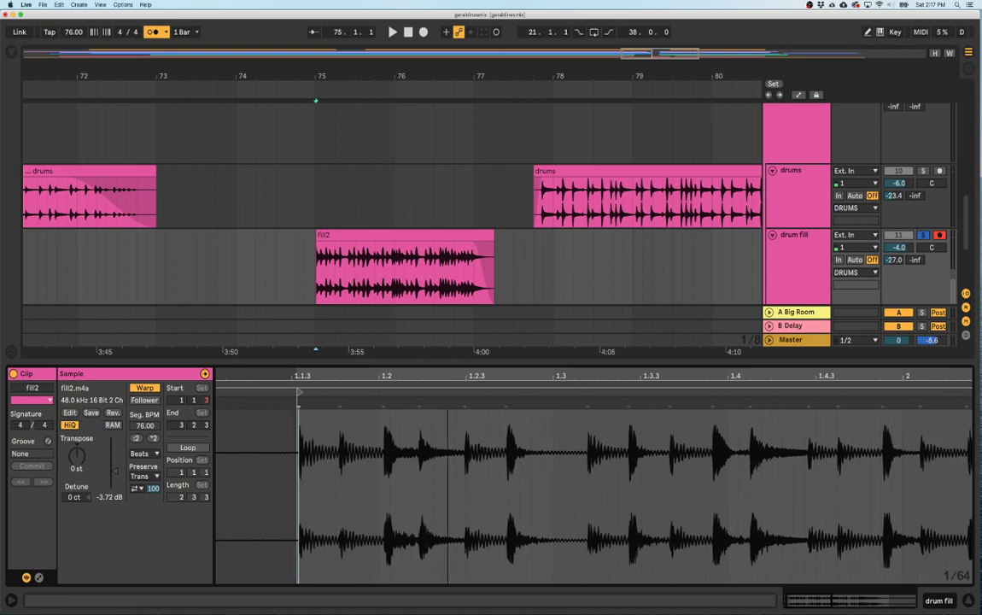
pyautogui.rightClick(303, 410)
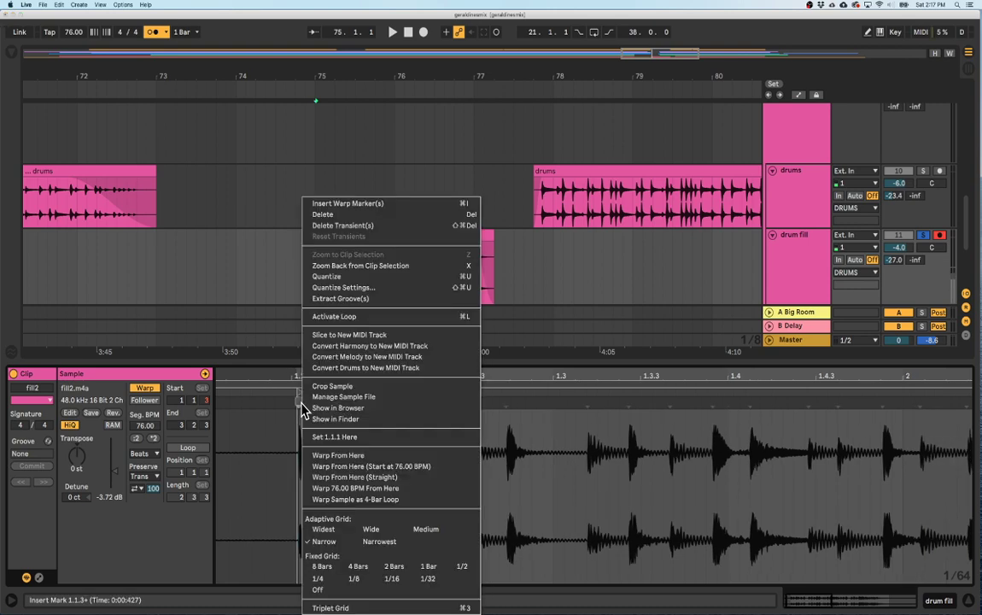
pyautogui.click(324, 437)
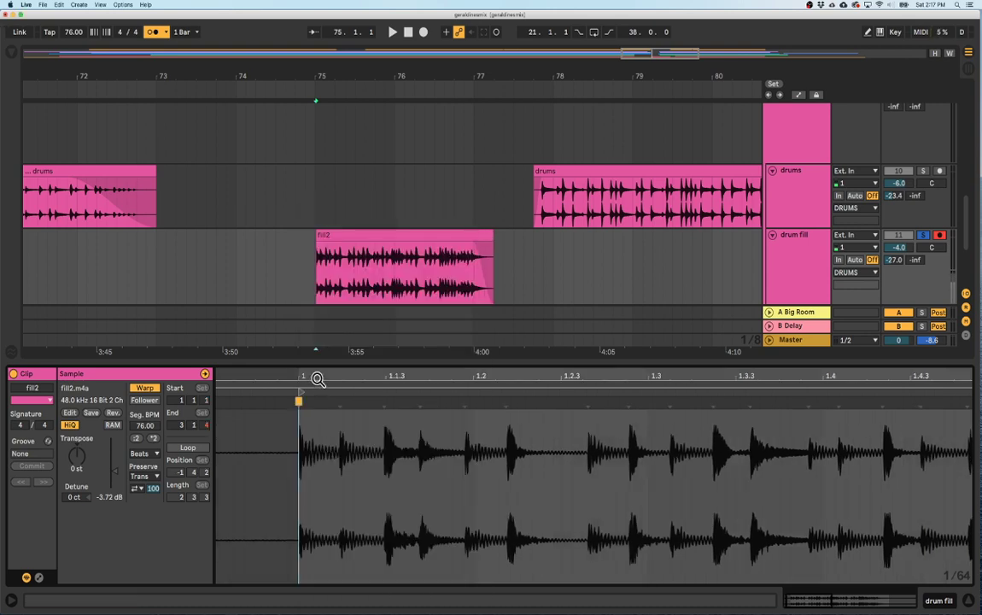
# Play back the fill2 clip from 75.1.1 and examine how its drum hits line up with the beat grid.
pyautogui.moveTo(310, 380)
pyautogui.mouseDown()
pyautogui.moveTo(235, 379)
pyautogui.moveTo(282, 401)
pyautogui.moveTo(320, 371)
pyautogui.moveTo(338, 388)
pyautogui.mouseUp()
pyautogui.click(249, 386)
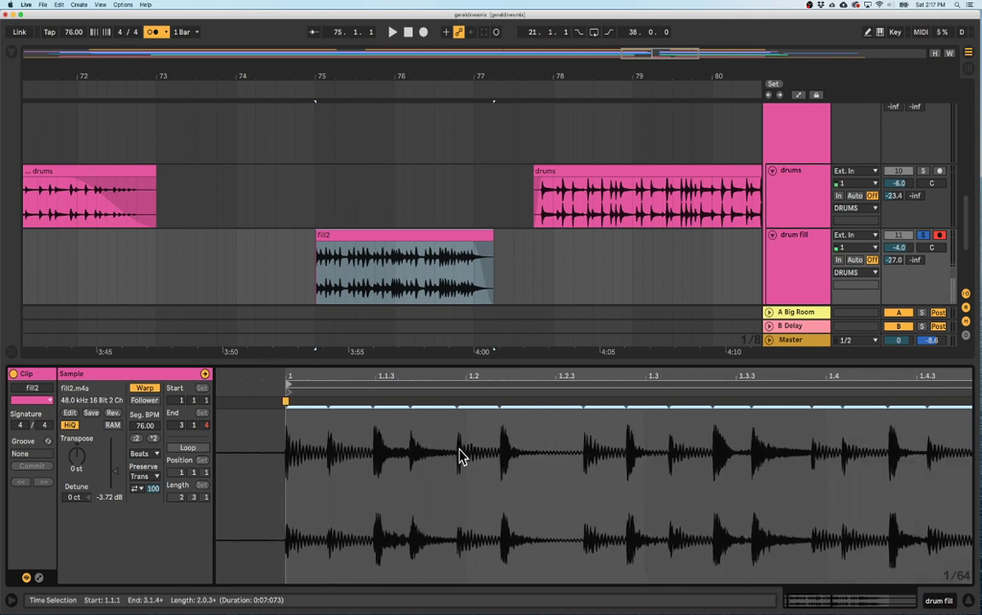
pyautogui.moveTo(660, 385); pyautogui.dragTo(434, 378)
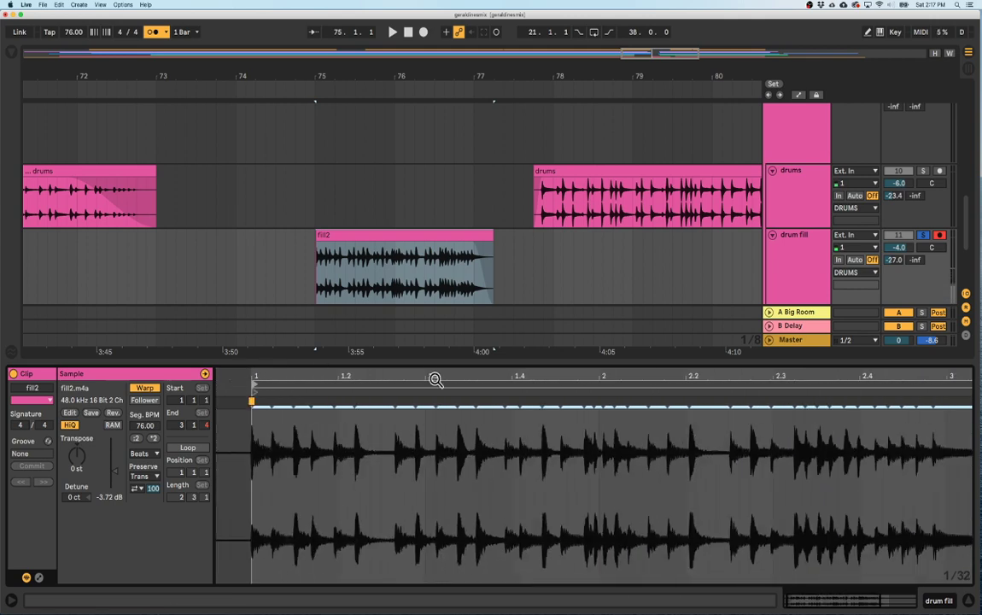
pyautogui.press('space')
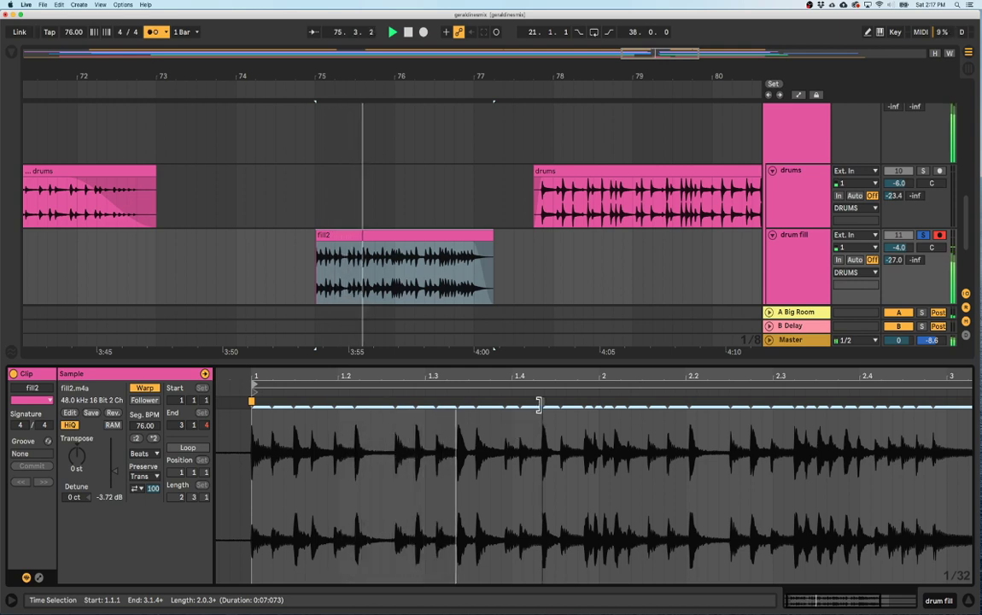
pyautogui.hscroll(5, 552, 427)
pyautogui.hscroll(1, 553, 427)
pyautogui.press('space')
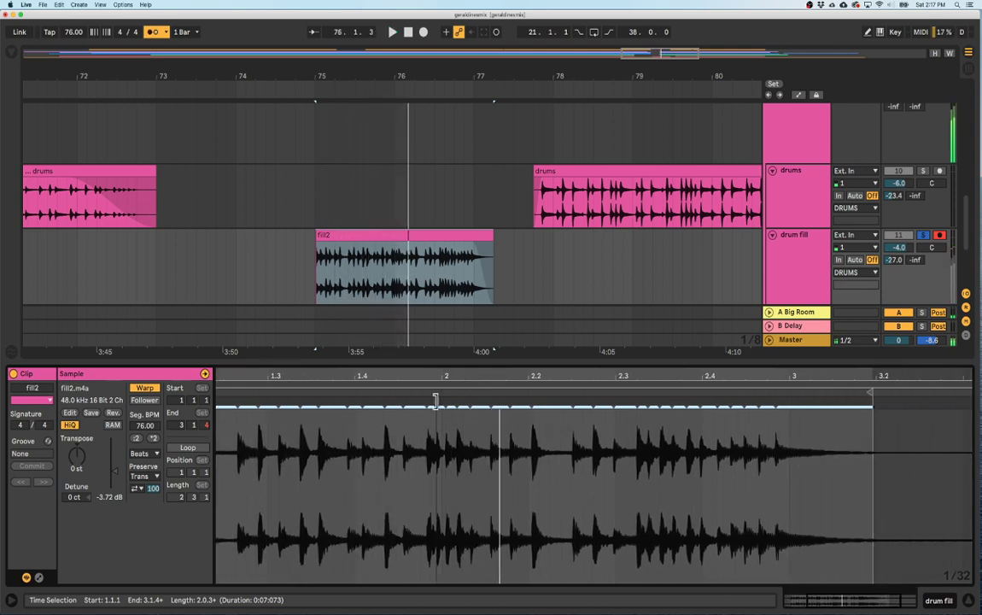
pyautogui.moveTo(440, 387); pyautogui.dragTo(439, 374)
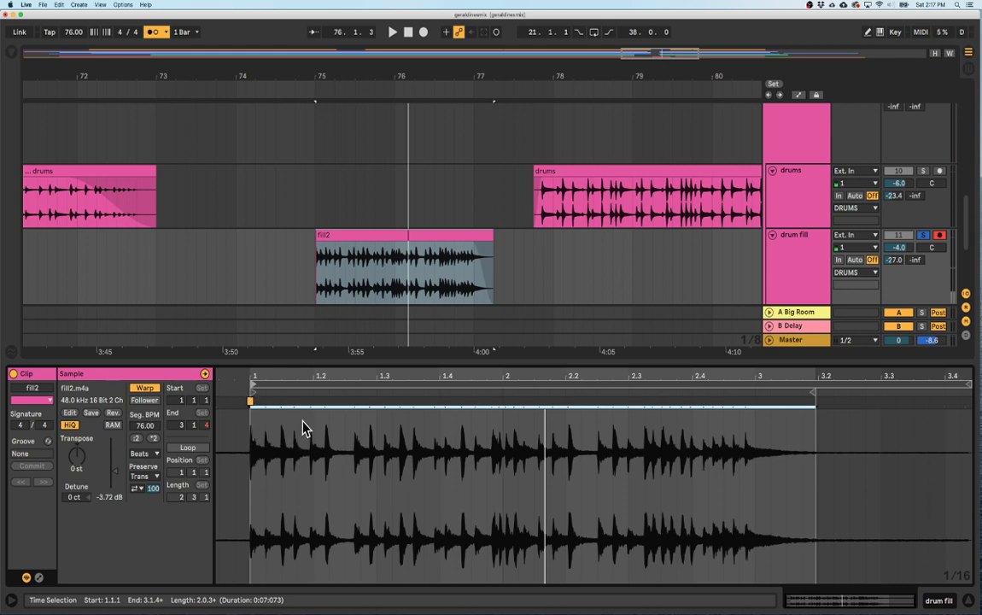
pyautogui.press('space')
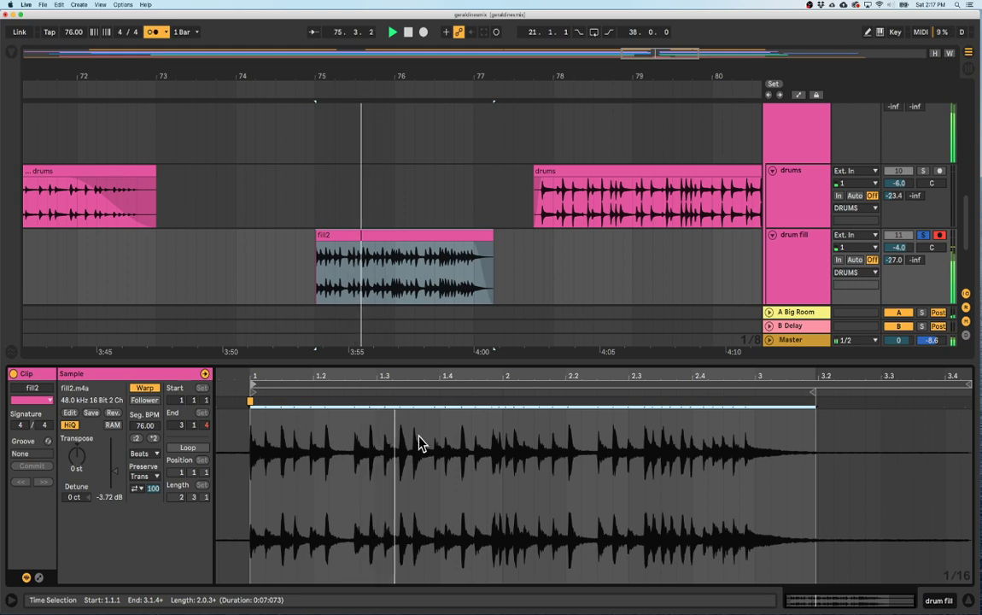
pyautogui.press('space')
# Warp the fill2 hit nearest bar 2 onto 2.1.1 and play the clip back.
pyautogui.moveTo(515, 379); pyautogui.dragTo(514, 452)
pyautogui.moveTo(408, 408)
pyautogui.mouseDown()
pyautogui.moveTo(403, 401)
pyautogui.moveTo(459, 402)
pyautogui.moveTo(426, 337)
pyautogui.moveTo(502, 375)
pyautogui.mouseUp()
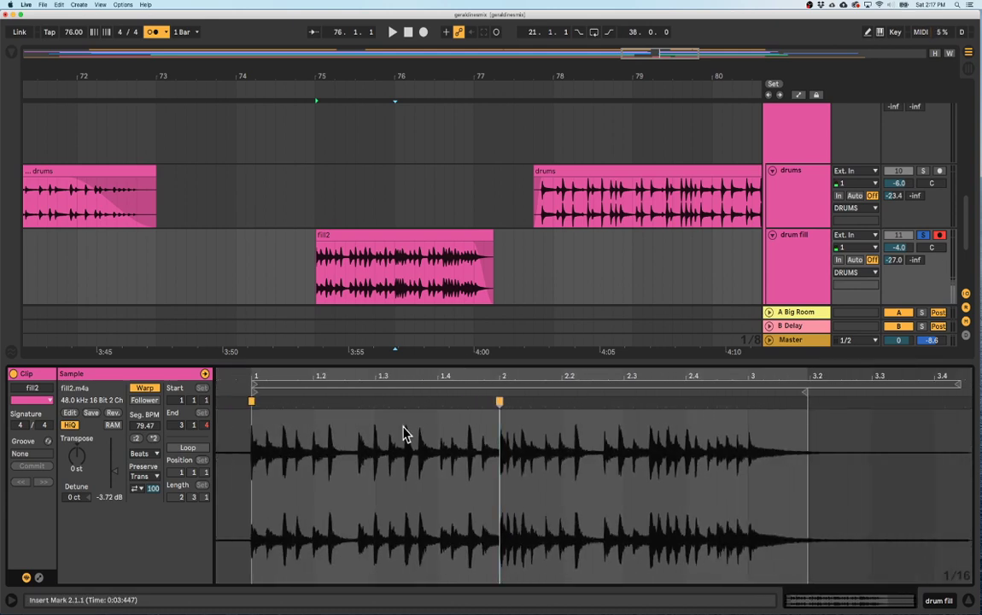
pyautogui.press('space')
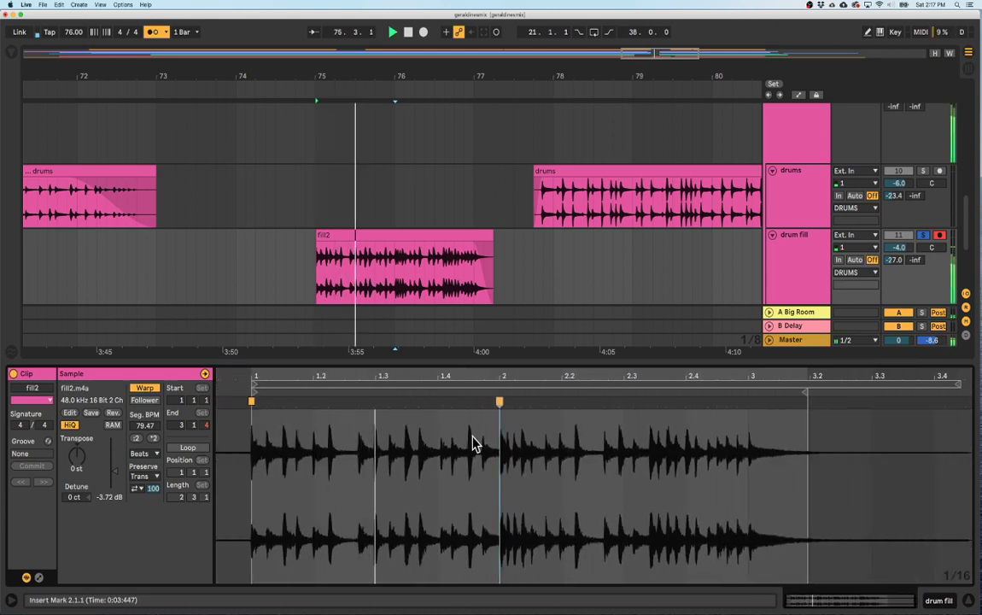
pyautogui.press('space')
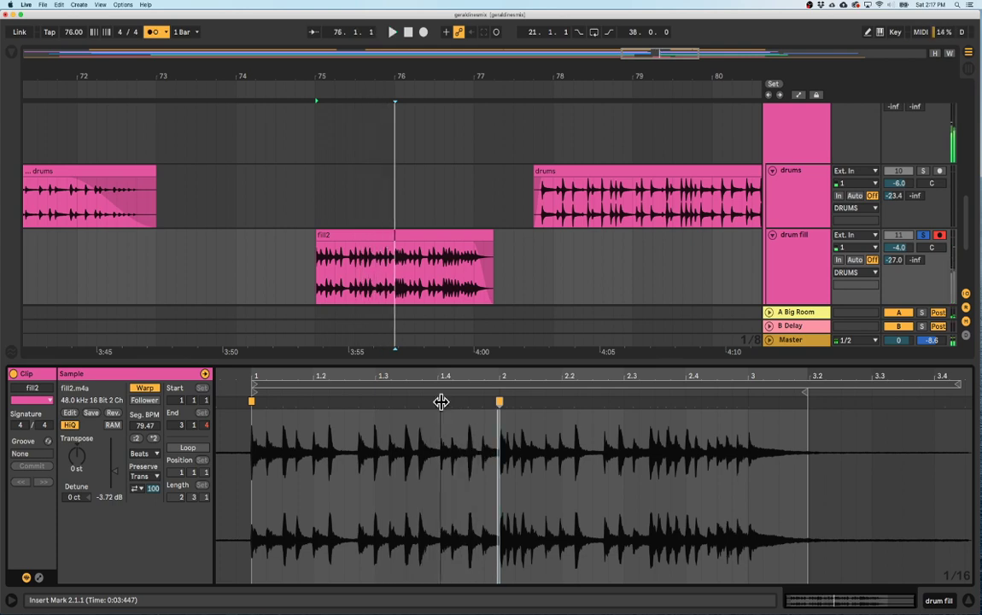
# Add warp markers that align fill2 hits to 1.4.1 and 1.3.1, checking the timing in playback.
pyautogui.moveTo(440, 401); pyautogui.dragTo(436, 401)
pyautogui.press('space')
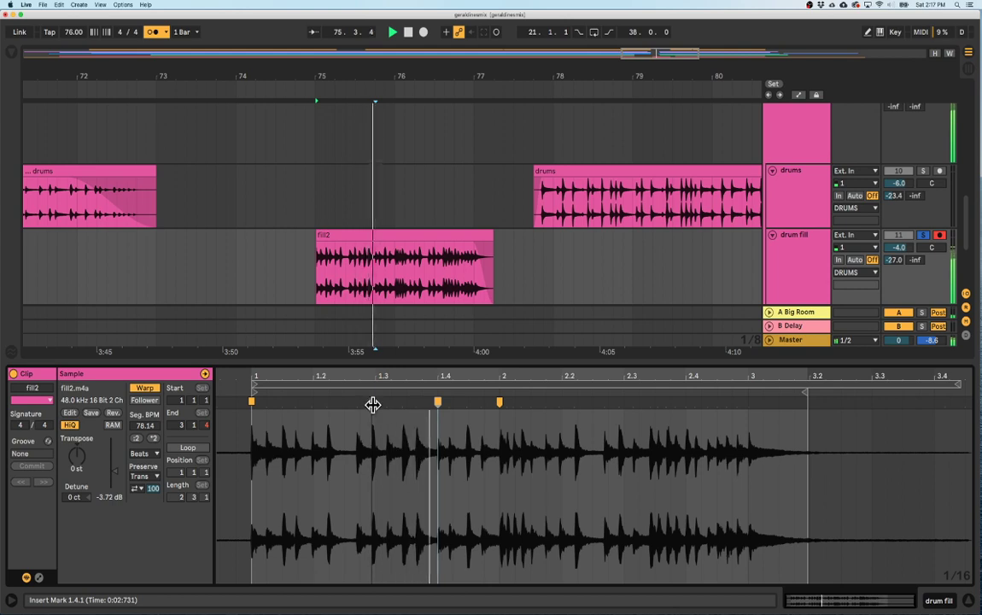
pyautogui.moveTo(372, 402); pyautogui.dragTo(375, 402)
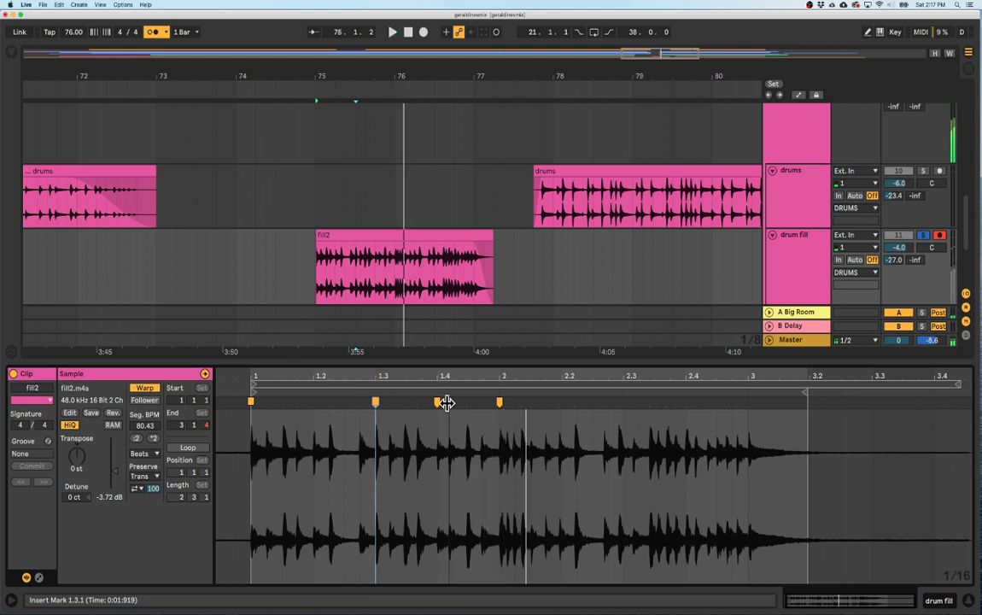
# Add a warp marker on the fill2 hit just after 1.4.1, shift it earlier, and play the clip back.
pyautogui.scroll(3, 453, 375)
pyautogui.moveTo(431, 400); pyautogui.dragTo(413, 401)
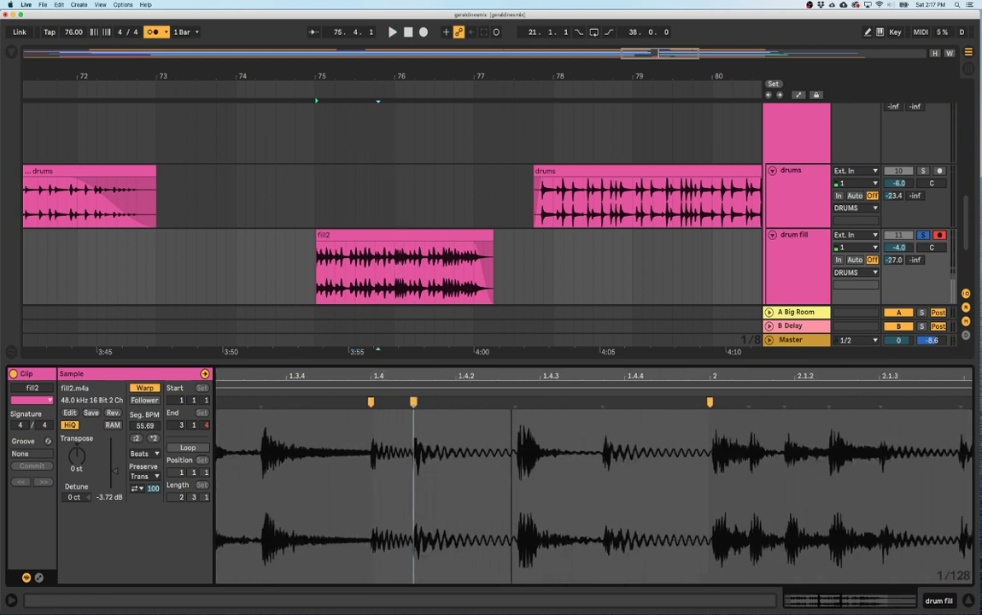
pyautogui.scroll(-3, 460, 373)
pyautogui.press('space')
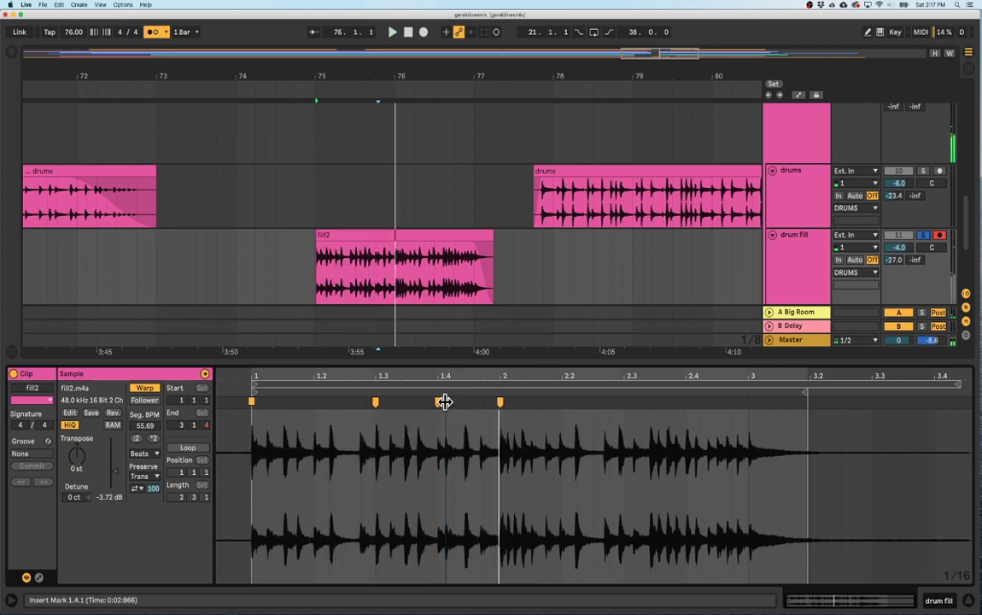
pyautogui.press('space')
# Place fill2 warp markers at 1.4.2 and 1.4.3 and play the clip back.
pyautogui.click(454, 402)
pyautogui.doubleClick(469, 402)
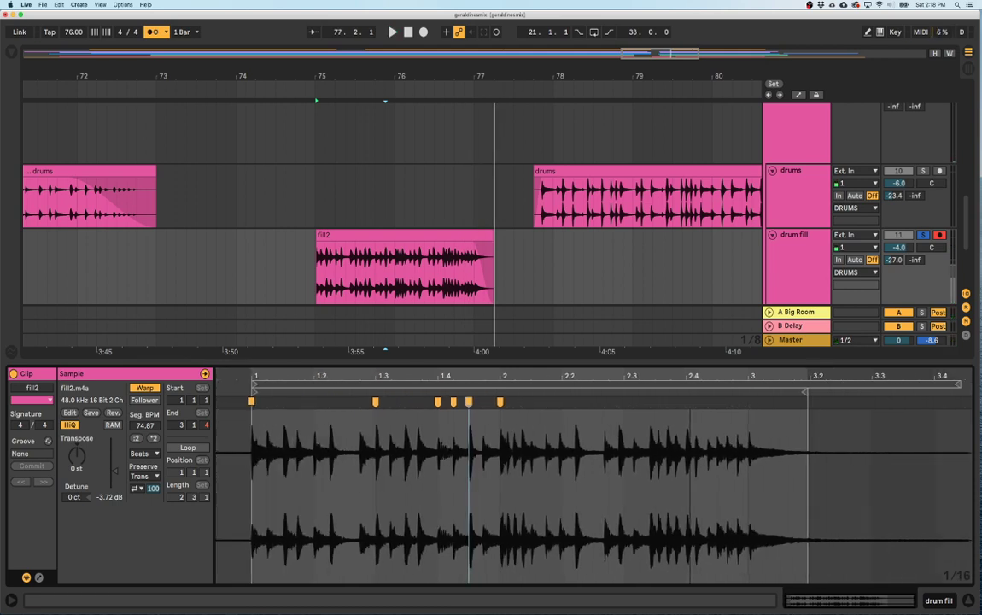
pyautogui.press('space')
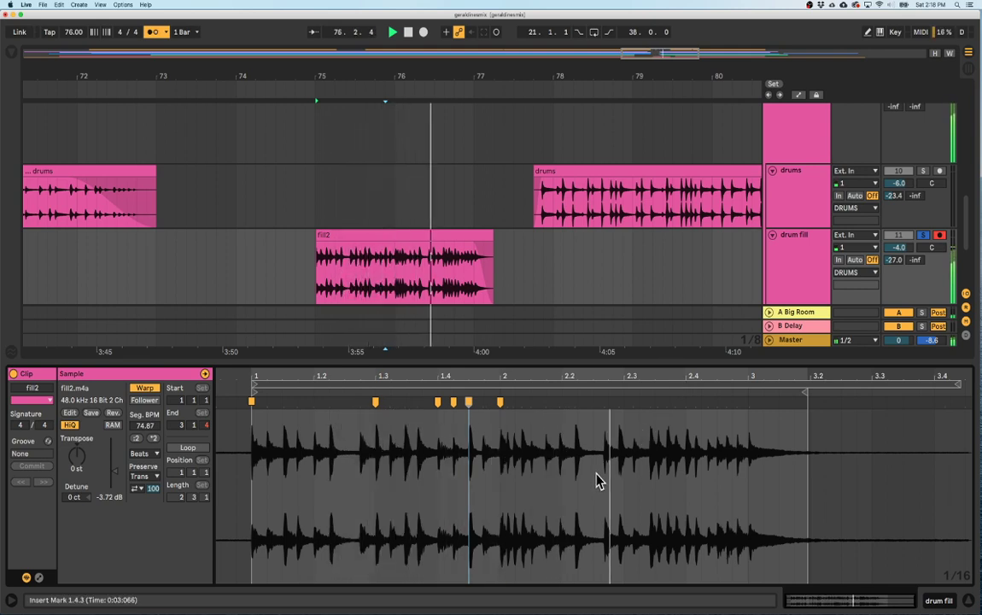
pyautogui.press('space')
# Add a warp marker on the hit near 2.2, move it to 2.2.2, and play back the fill2 clip.
pyautogui.doubleClick(571, 401)
pyautogui.moveTo(571, 402); pyautogui.dragTo(576, 401)
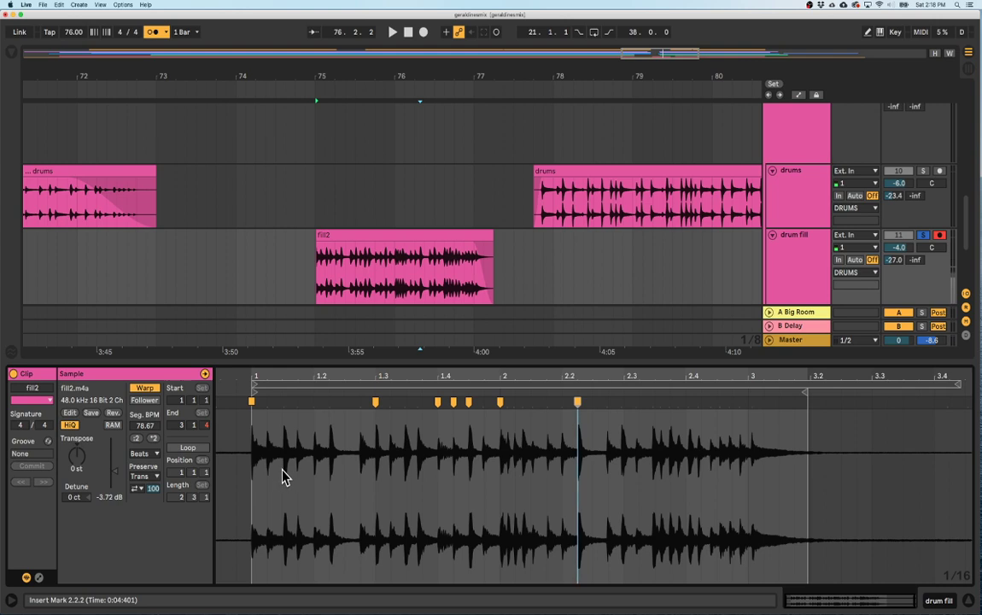
pyautogui.press('space')
# Move the fill2 clip's start to the strong hit near 1.1.3 and set that hit as 1.1.1.
pyautogui.moveTo(274, 376); pyautogui.dragTo(274, 374)
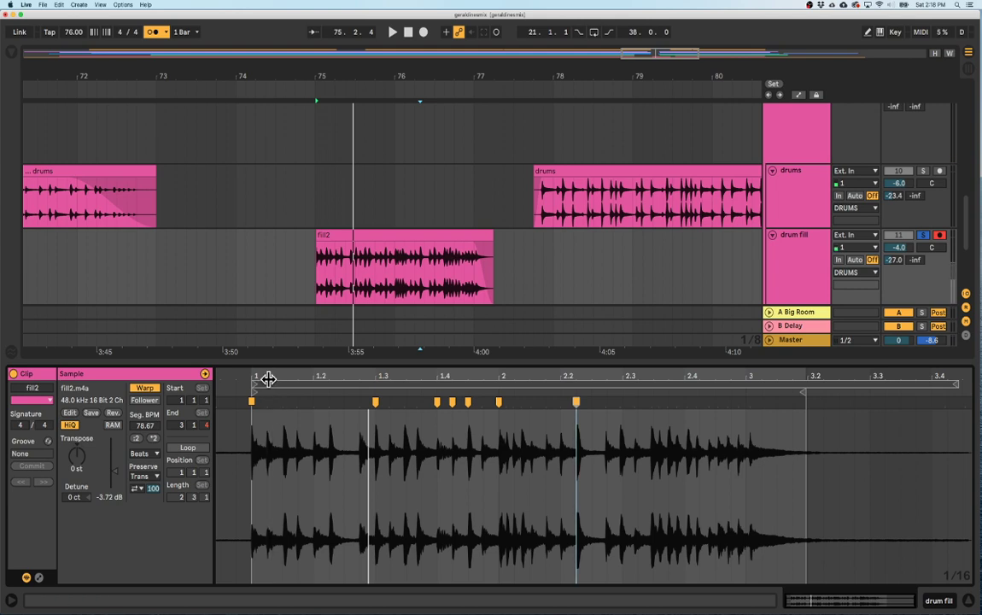
pyautogui.moveTo(255, 394)
pyautogui.mouseDown()
pyautogui.moveTo(292, 389)
pyautogui.moveTo(291, 418)
pyautogui.moveTo(302, 407)
pyautogui.mouseUp()
pyautogui.click(286, 403)
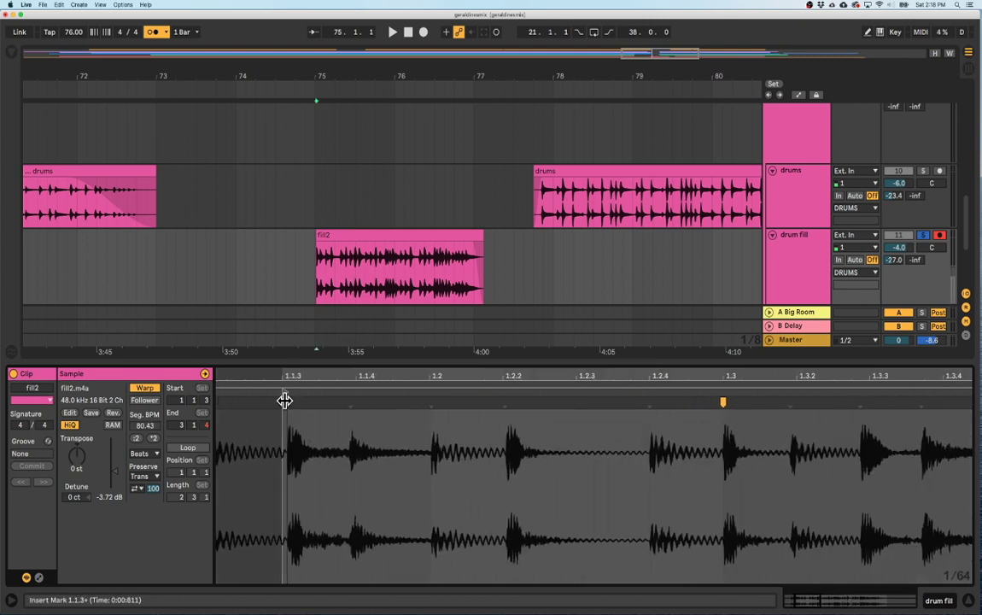
pyautogui.rightClick(290, 414)
pyautogui.click(329, 378)
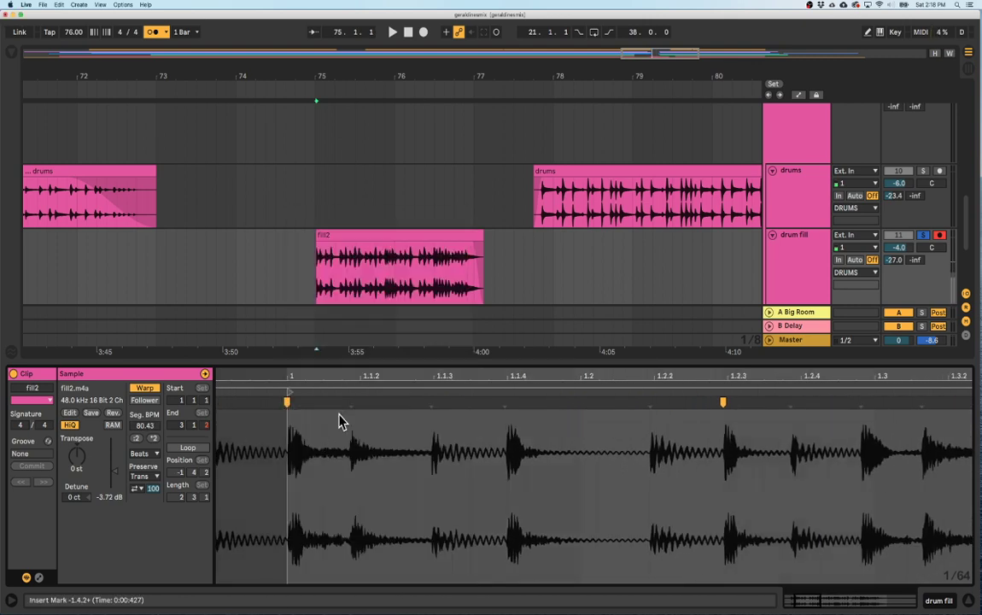
pyautogui.doubleClick(303, 376)
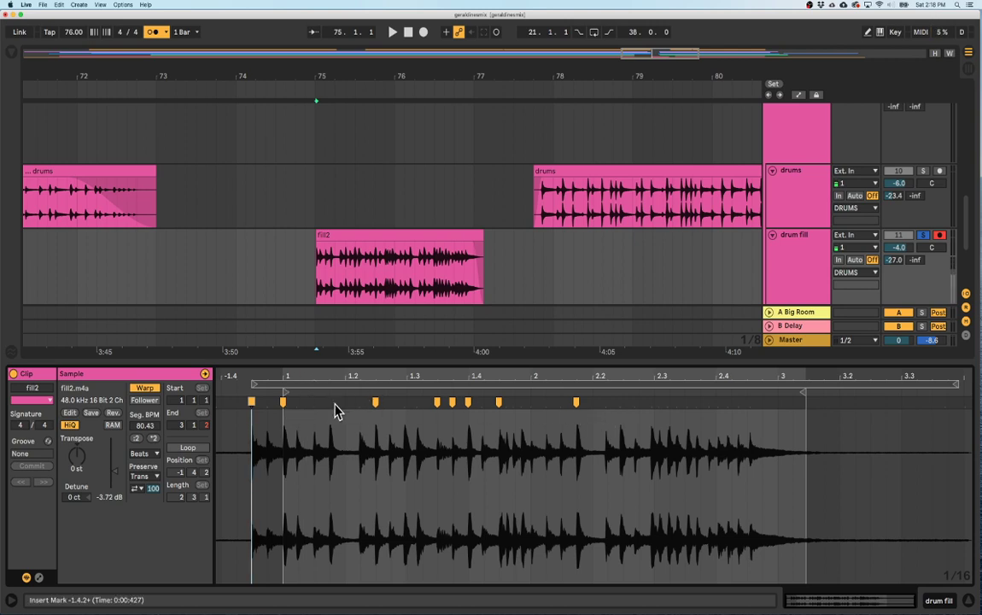
# Warp the fill2 sample at 76.00 BPM from its marker at 1.1.1.
pyautogui.rightClick(285, 403)
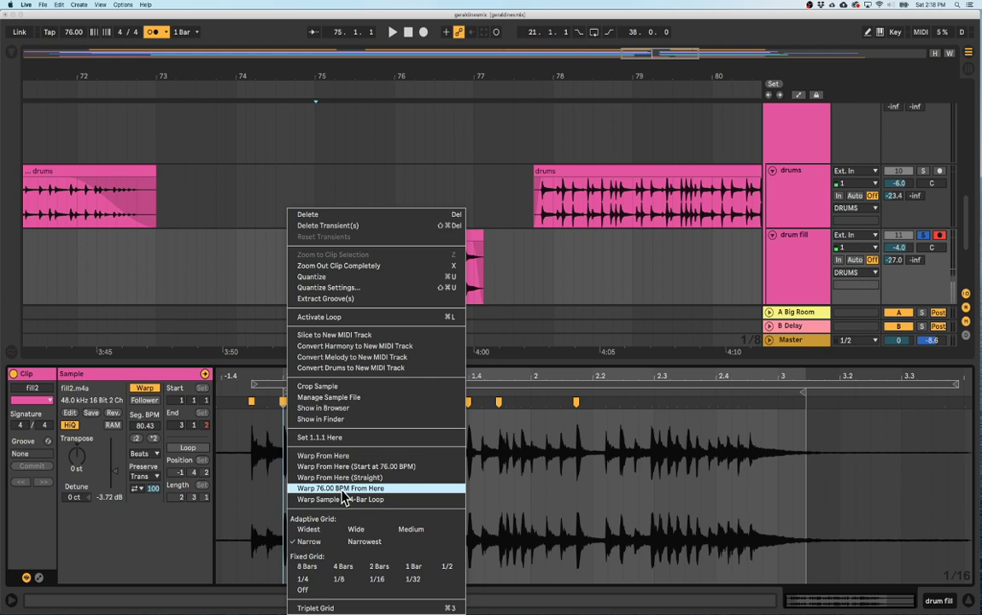
pyautogui.click(342, 489)
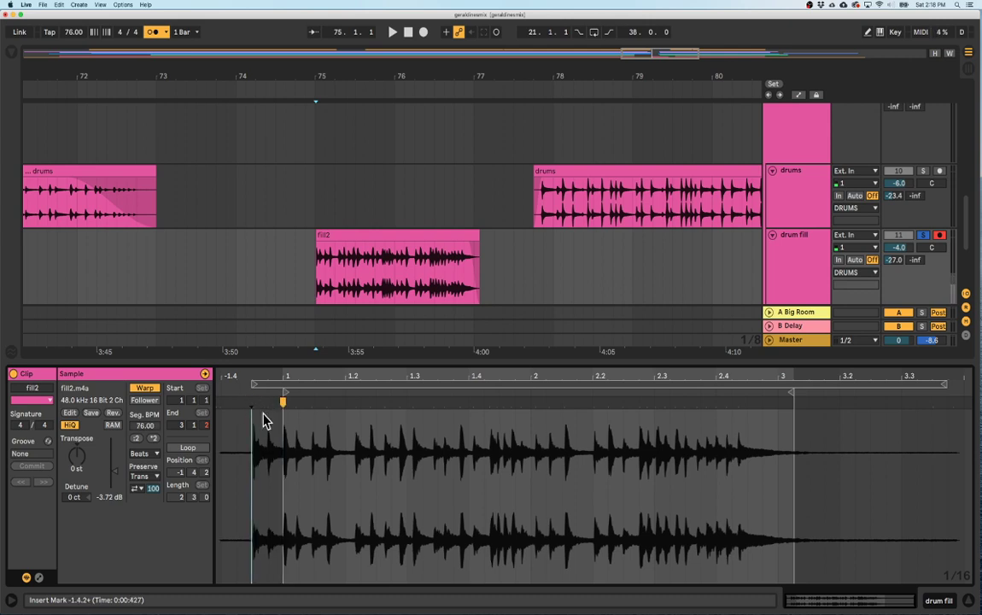
pyautogui.doubleClick(282, 398)
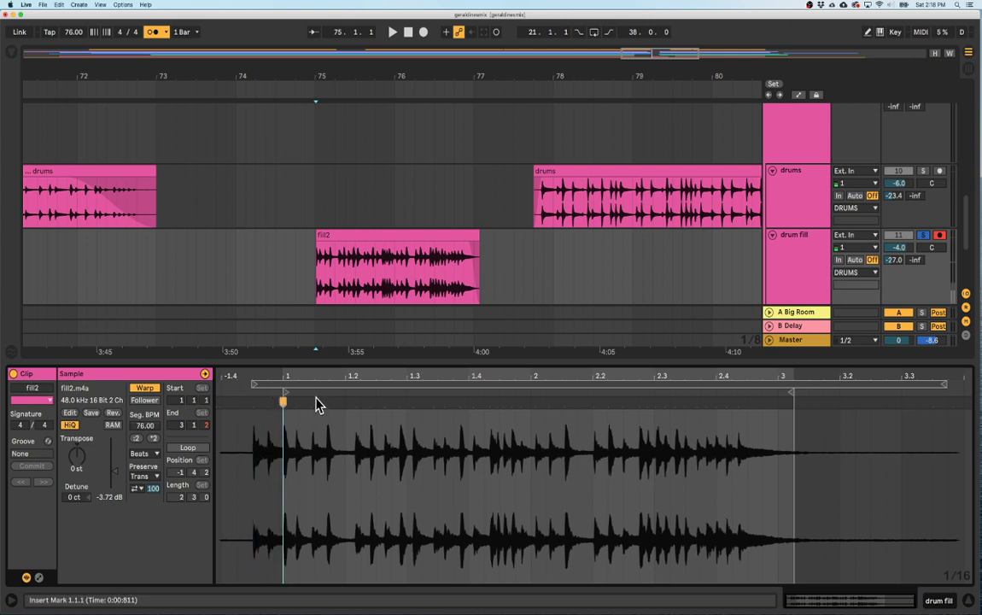
# Play back the rewarped fill2 clip, turn off the metronome, and replay the clip from 75.1.1.
pyautogui.press('space')
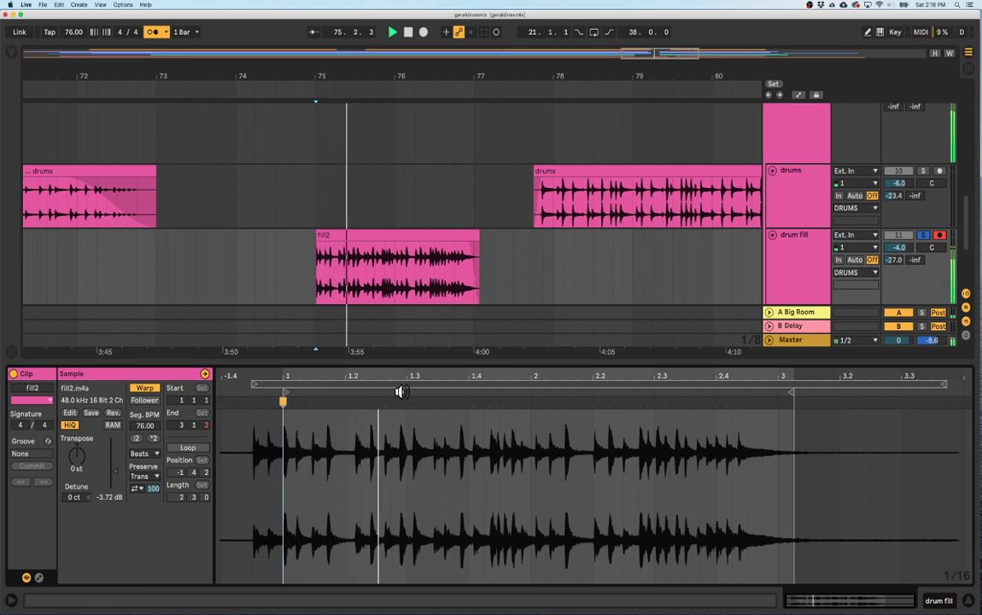
pyautogui.click(153, 31)
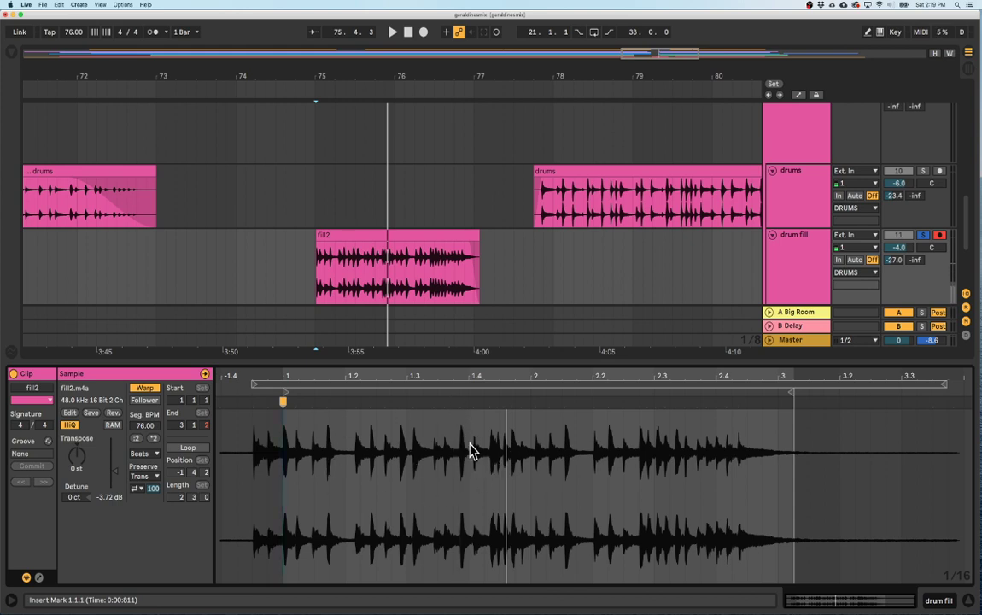
pyautogui.press('space')
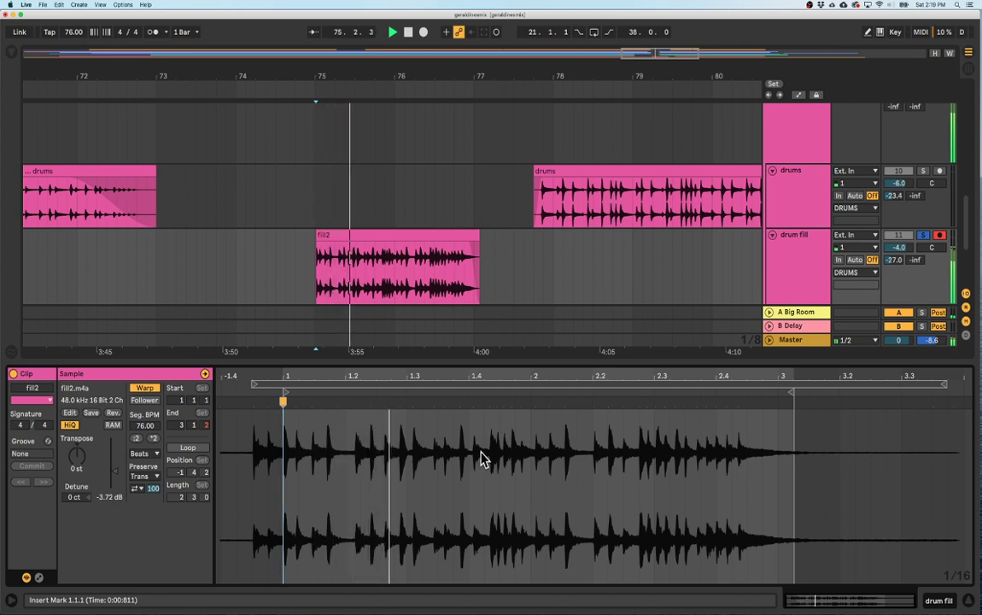
pyautogui.press('space')
pyautogui.press('space')
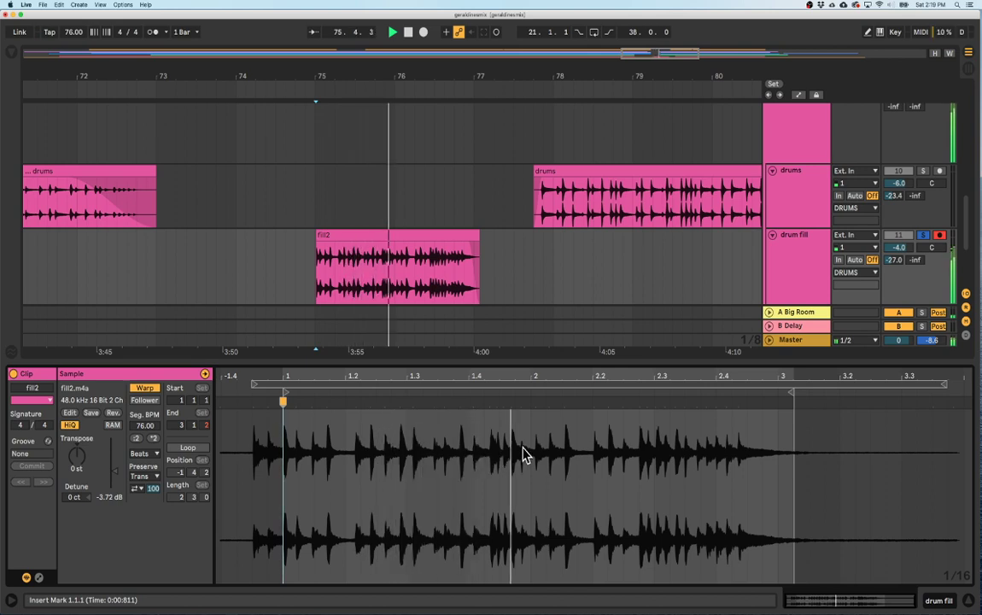
# Stop playback, place a warp marker on the hit near 1.4.4, move it to 2.1.1, and replay the fill2 clip.
pyautogui.press('space')
pyautogui.click(524, 395)
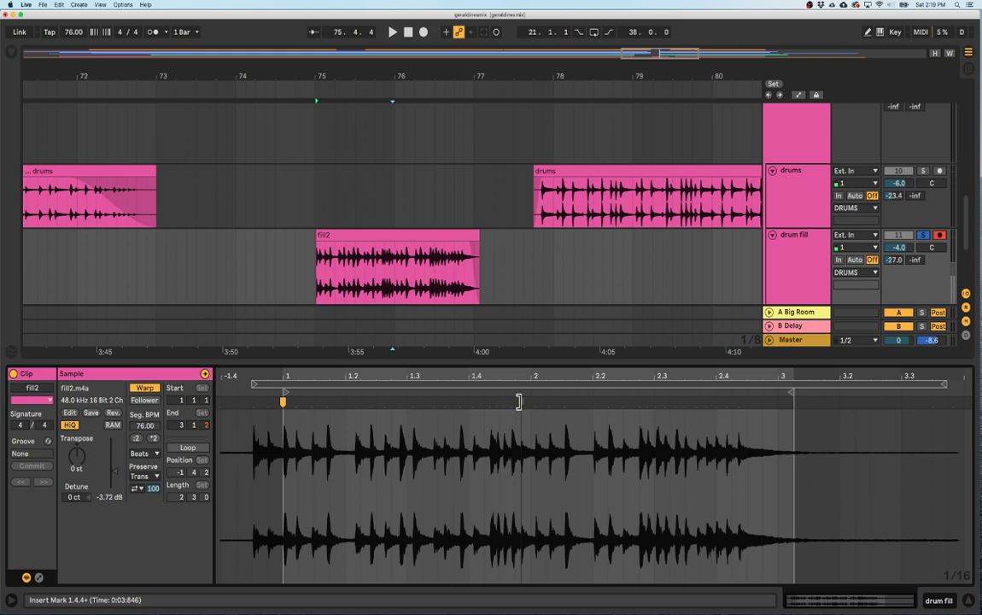
pyautogui.moveTo(520, 401); pyautogui.dragTo(530, 402)
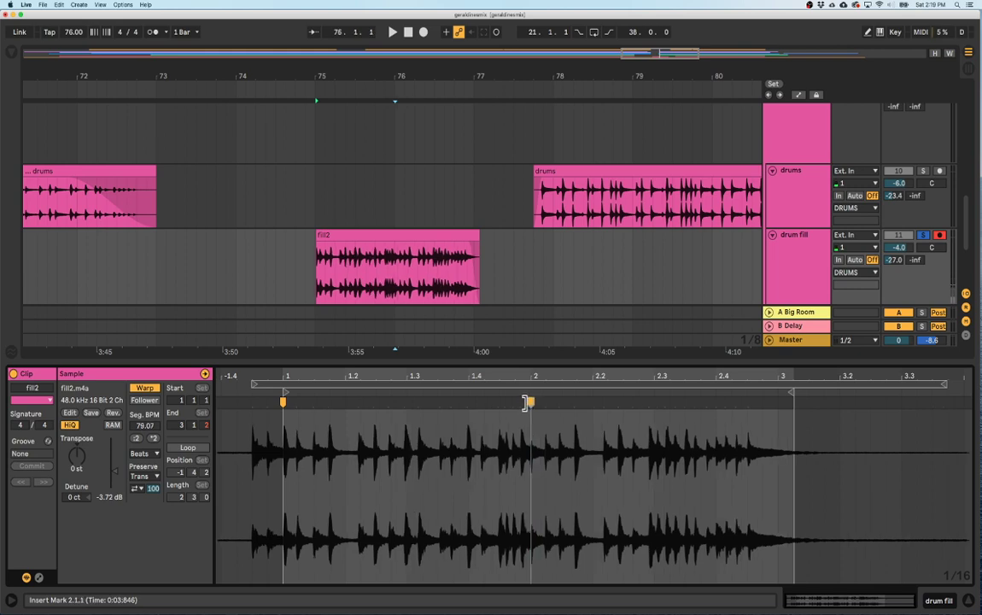
pyautogui.press('space')
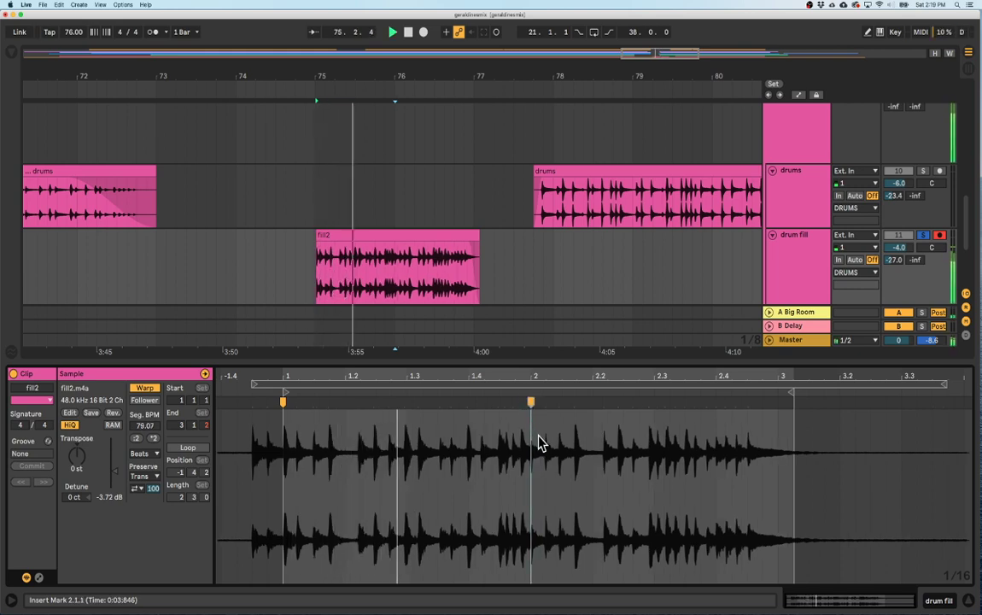
# Warp the fill2 hits nearest 1.4.1, 1.3.3 and 1.3.1 onto those grid positions and play back the clip.
pyautogui.doubleClick(467, 401)
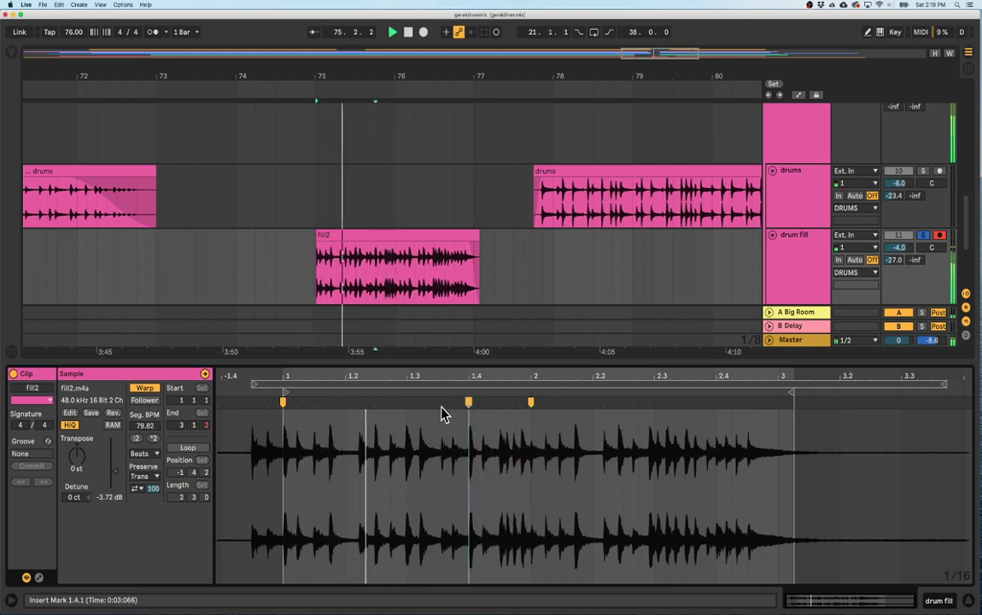
pyautogui.press('space')
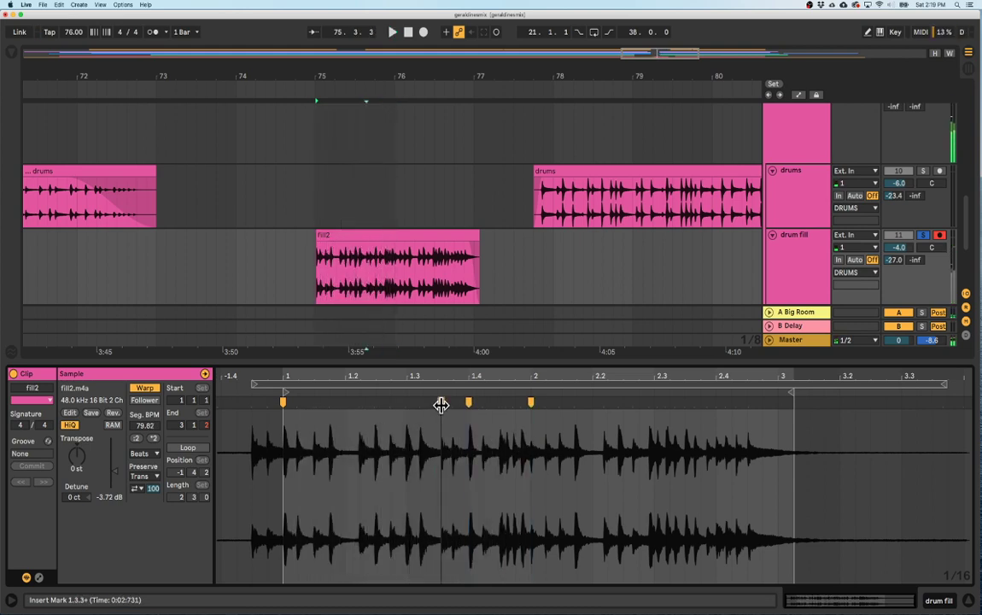
pyautogui.doubleClick(439, 401)
pyautogui.click(405, 403)
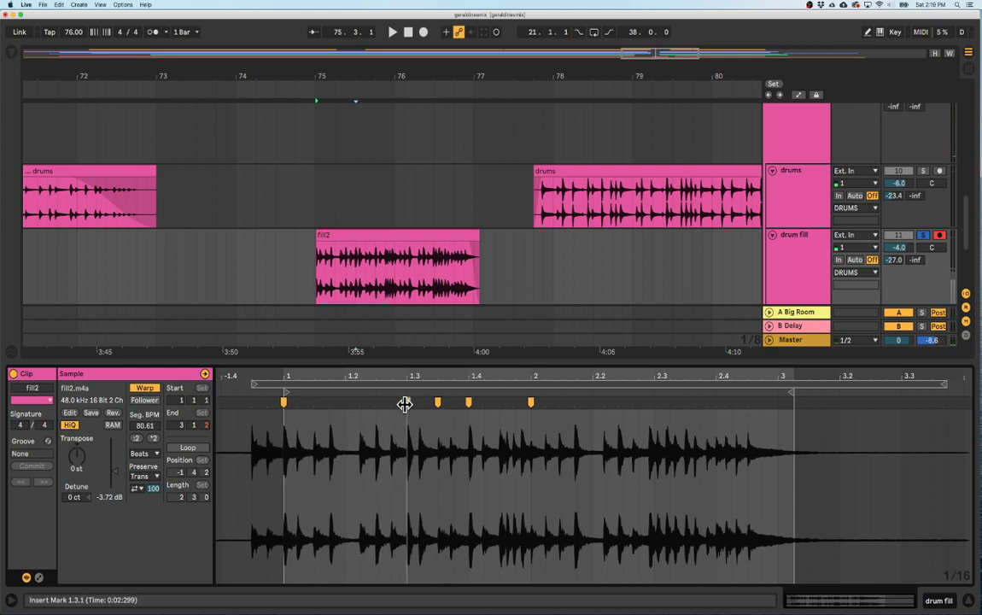
pyautogui.doubleClick(407, 402)
pyautogui.press('space')
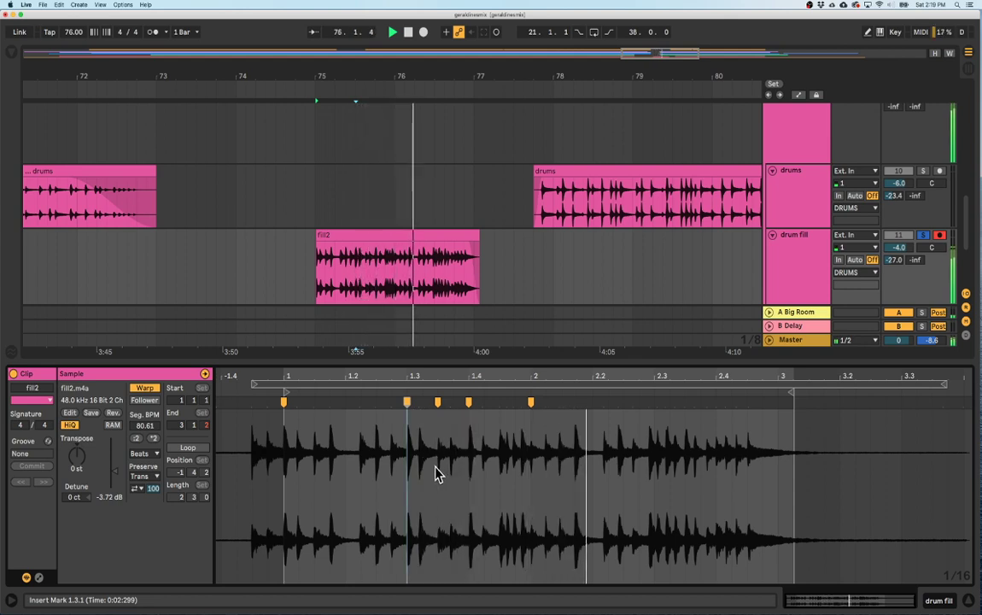
# Warp the strong hit near 2.3 to 2.3.1 and play back the end of the fill2 clip.
pyautogui.doubleClick(653, 401)
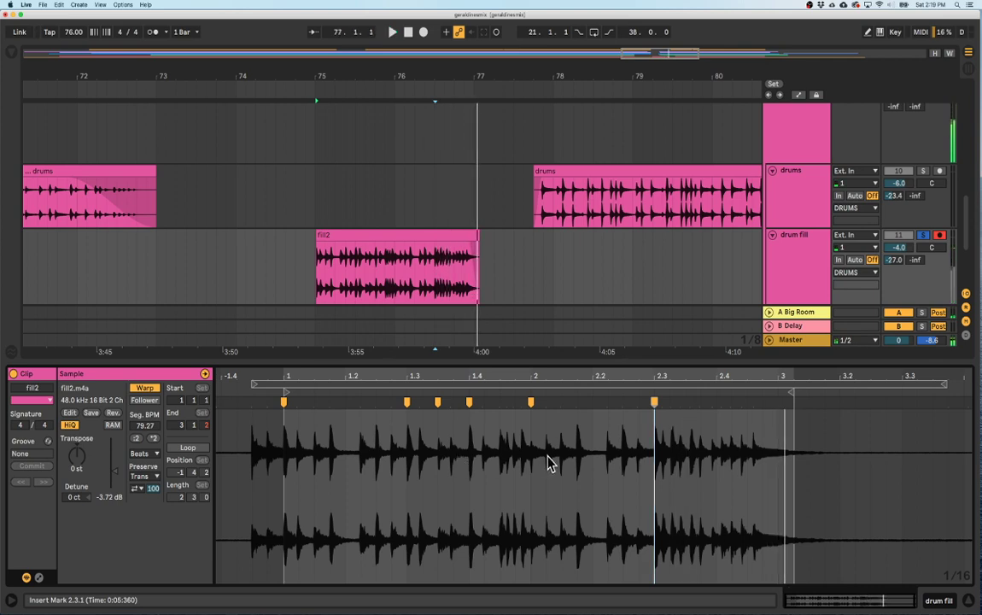
pyautogui.moveTo(707, 376); pyautogui.dragTo(674, 408)
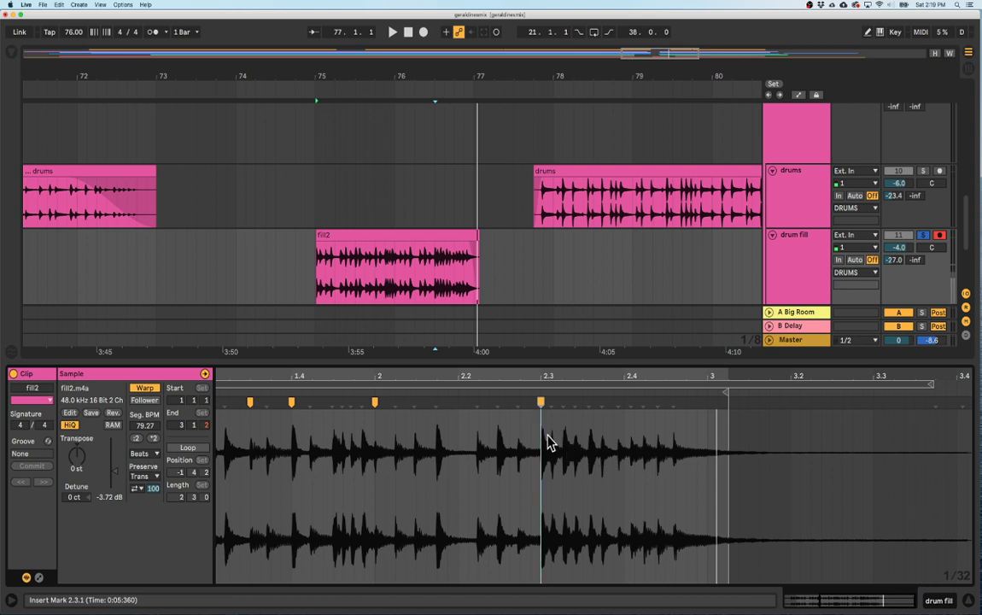
pyautogui.press('space')
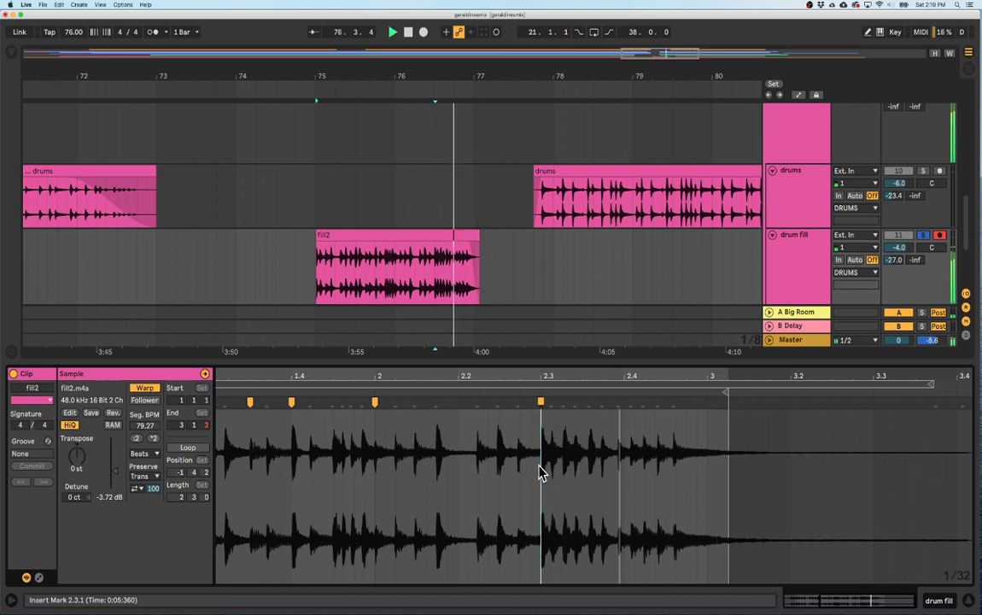
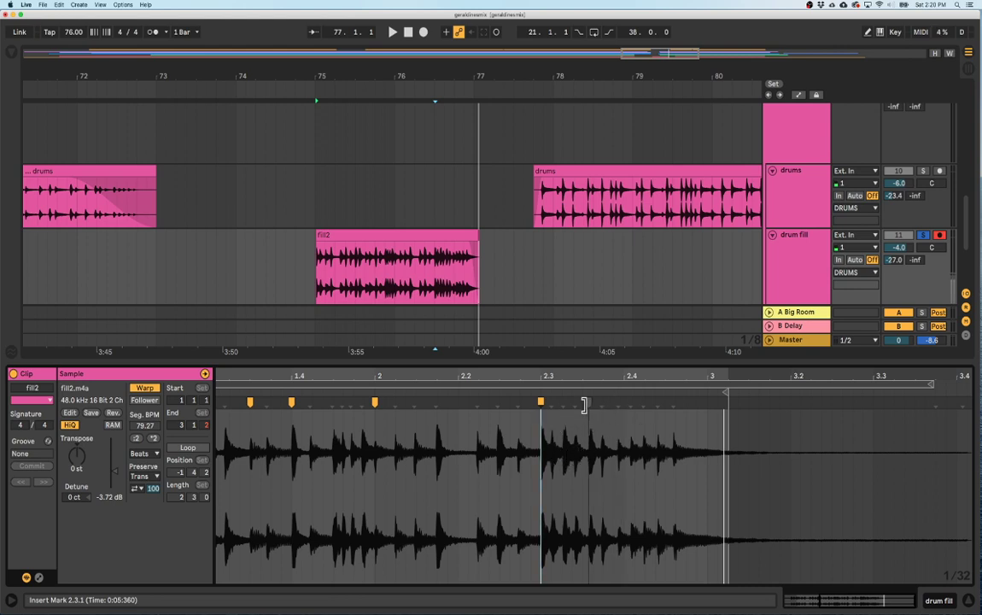
# Try warping hits in the fill's final roll to 2.3.3 and 2.4.1, playing back the clip after each marker.
pyautogui.doubleClick(583, 401)
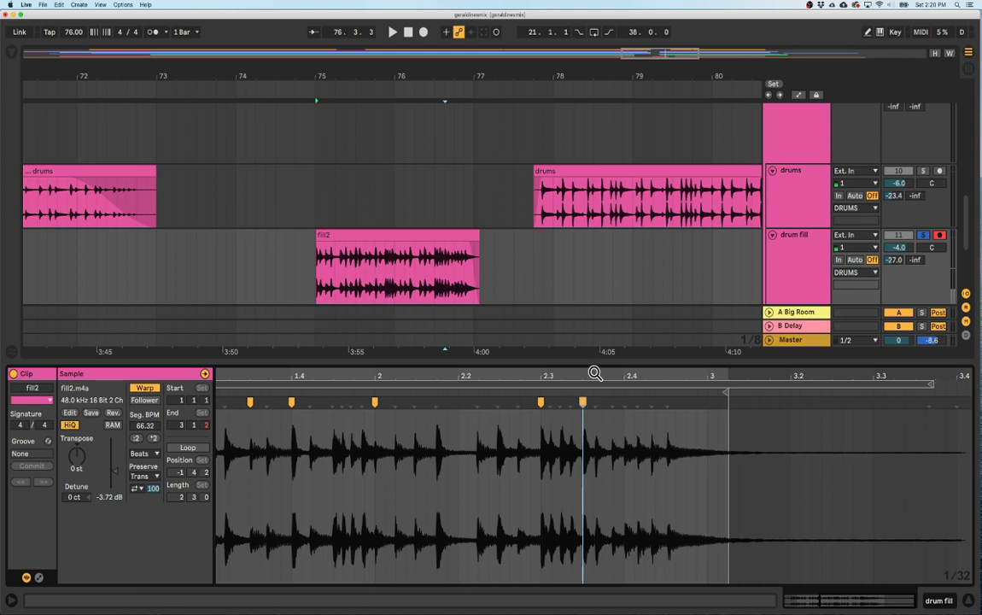
pyautogui.click(517, 451)
pyautogui.press('space')
pyautogui.press('space')
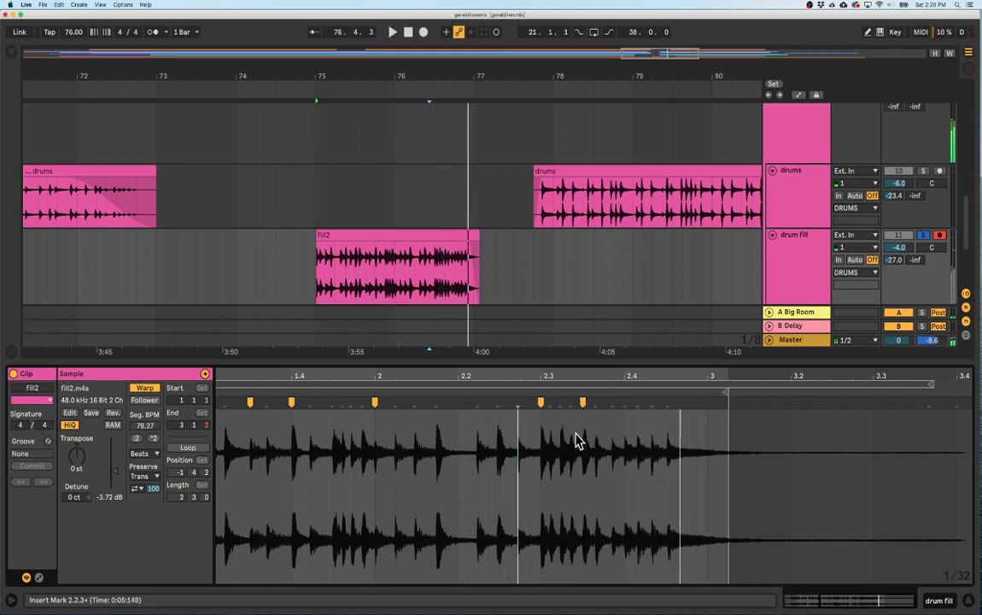
pyautogui.doubleClick(623, 406)
pyautogui.click(458, 456)
pyautogui.press('space')
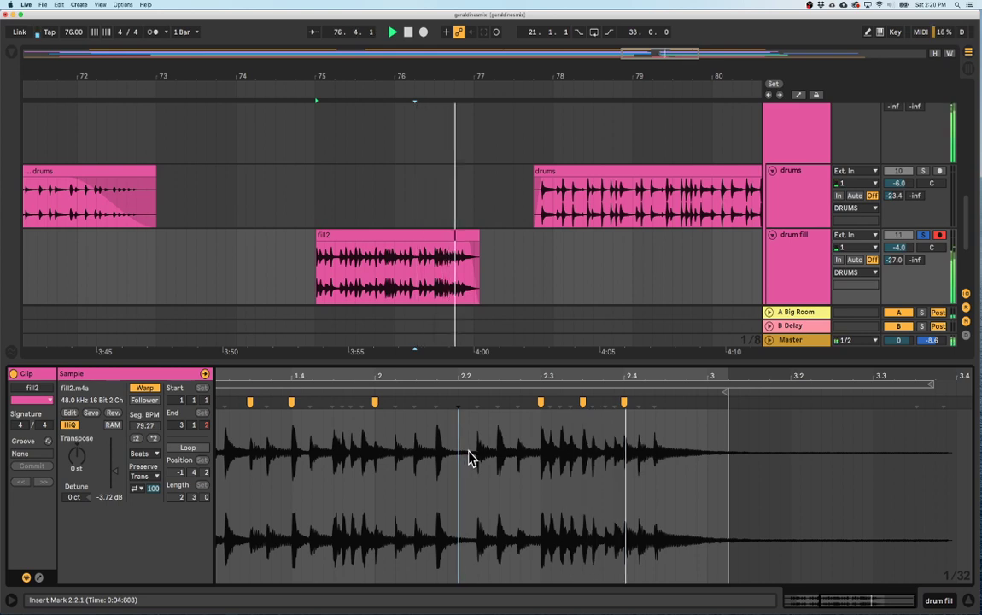
pyautogui.press('space')
# Delete the warp markers at 2.4.1 and 2.3.3 and play back the fill2 clip from 2.1.1.
pyautogui.click(621, 400)
pyautogui.press('Delete')
pyautogui.click(582, 400)
pyautogui.press('Delete')
pyautogui.click(387, 468)
pyautogui.press('space')
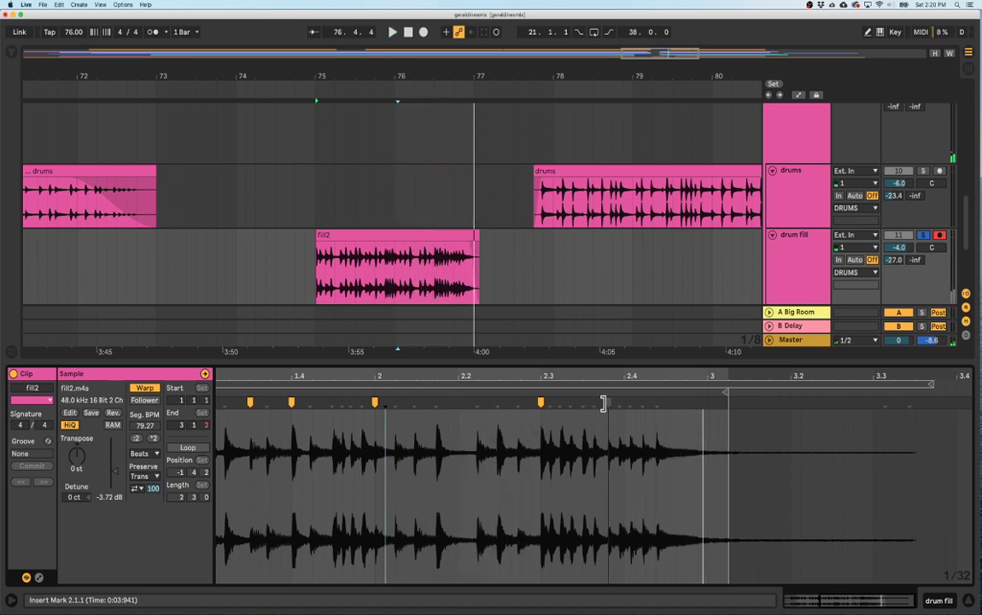
pyautogui.press('space')
# Place a warp marker on the roll hit just before 2.4 and align it exactly to 2.4.1.
pyautogui.moveTo(606, 403); pyautogui.dragTo(622, 403)
pyautogui.click(414, 431)
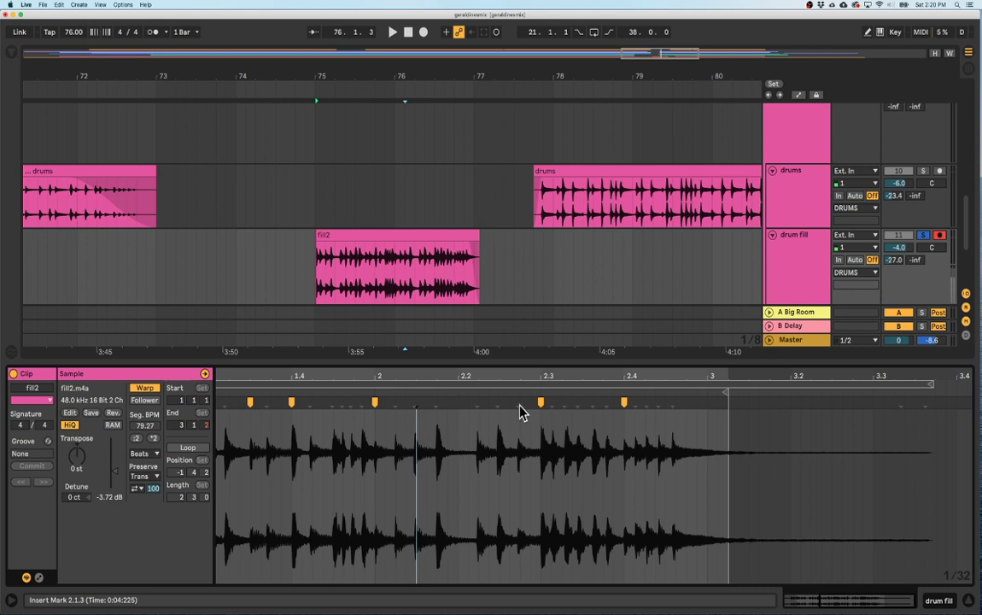
pyautogui.moveTo(636, 380); pyautogui.dragTo(636, 376)
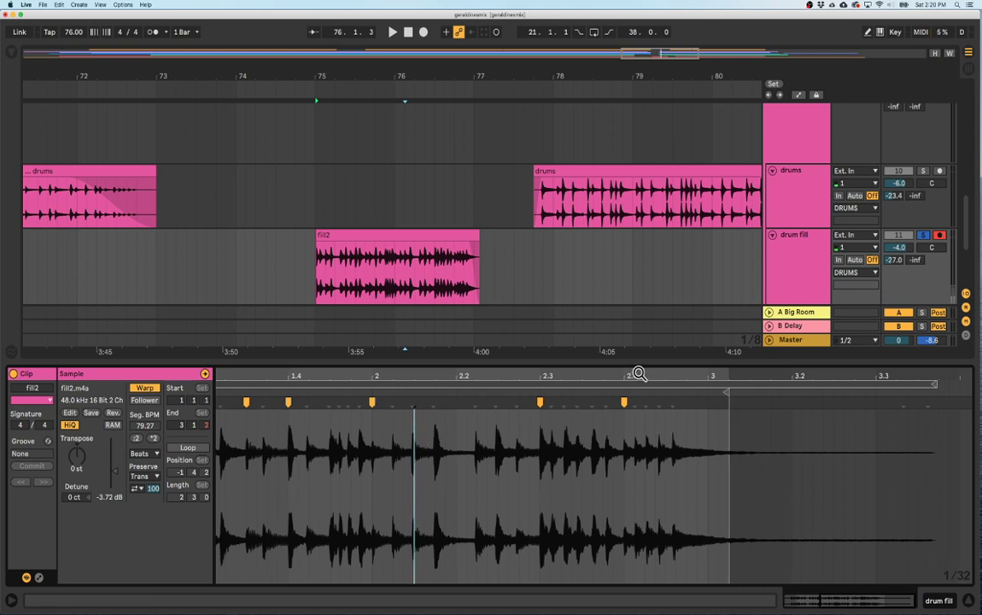
pyautogui.doubleClick(622, 401)
pyautogui.moveTo(638, 374); pyautogui.dragTo(444, 420)
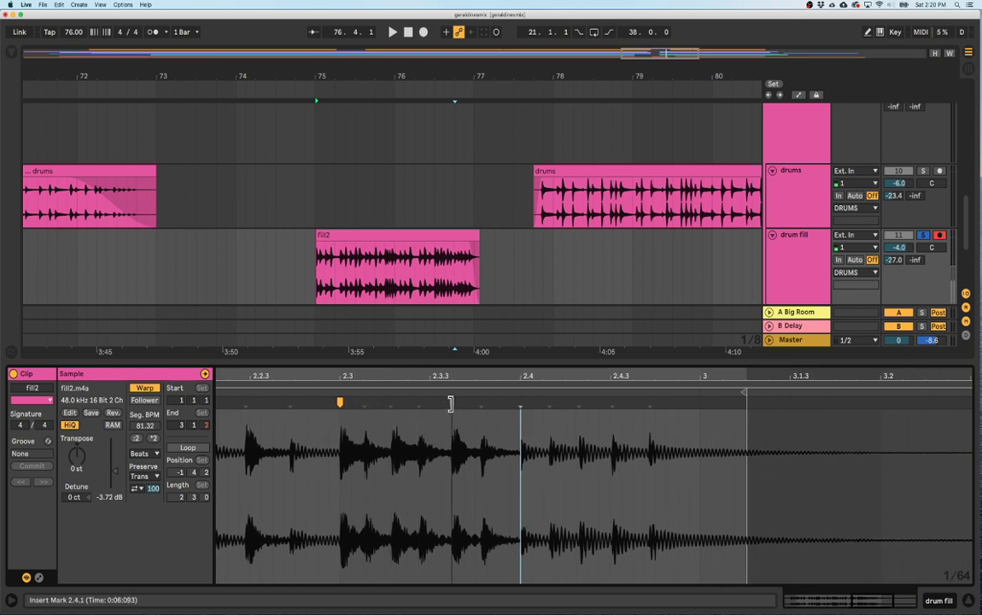
pyautogui.doubleClick(519, 401)
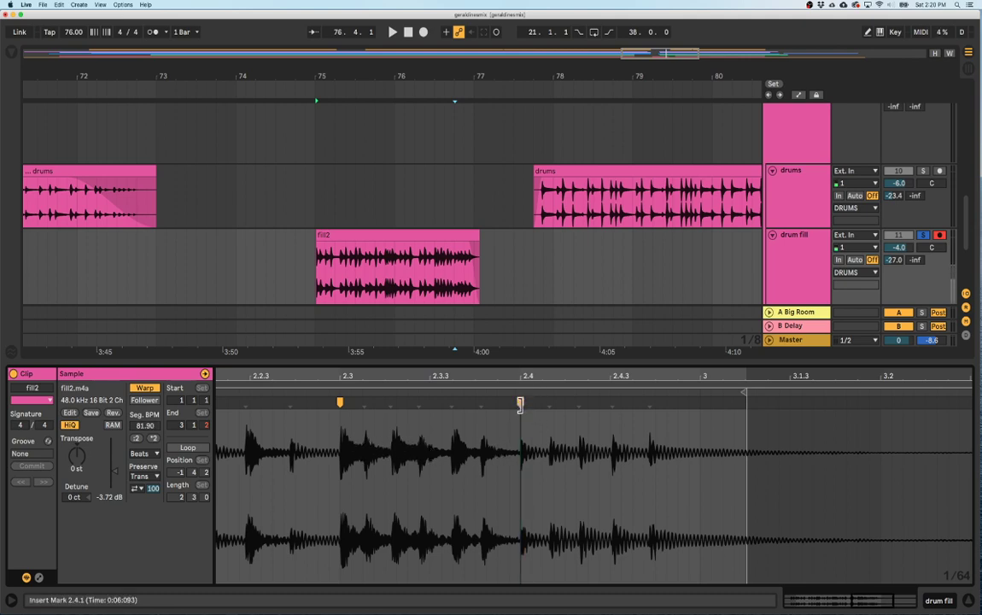
# Play back the rewarped roll from 2.2.3 and again from 2.1.4 to check its timing.
pyautogui.press('space')
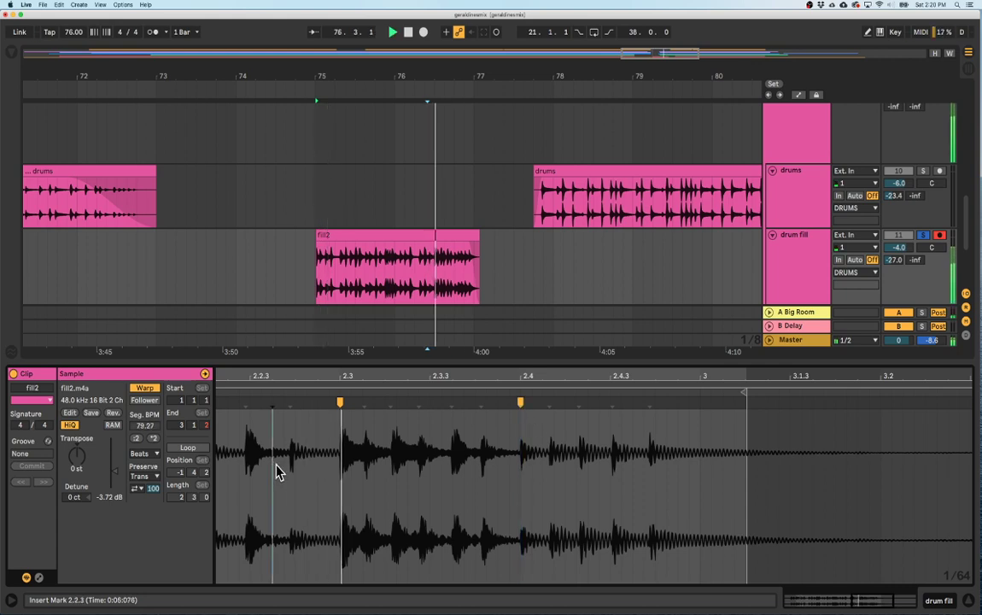
pyautogui.press('space')
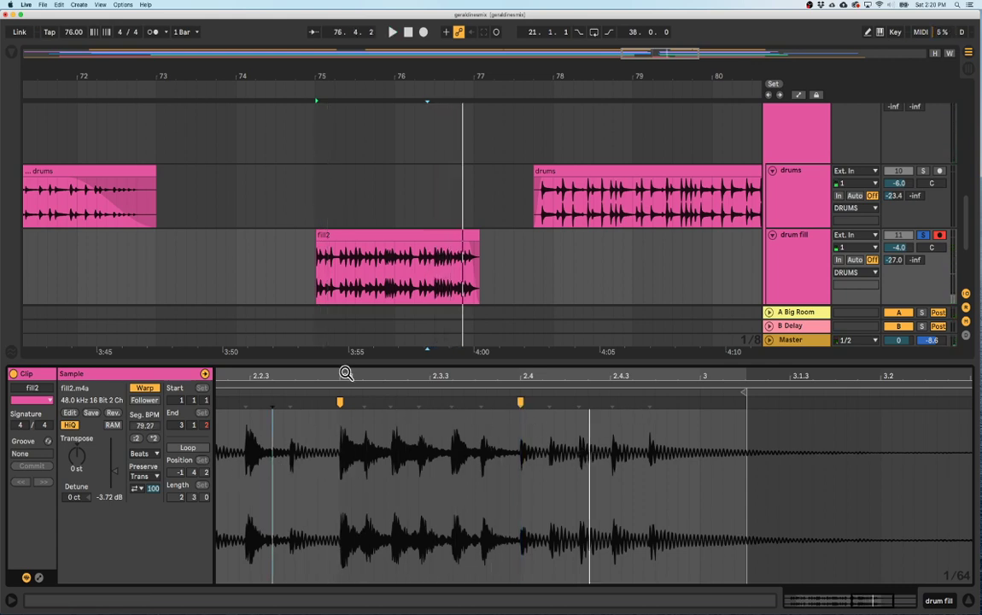
pyautogui.moveTo(344, 374); pyautogui.dragTo(344, 295)
pyautogui.click(564, 457)
pyautogui.press('space')
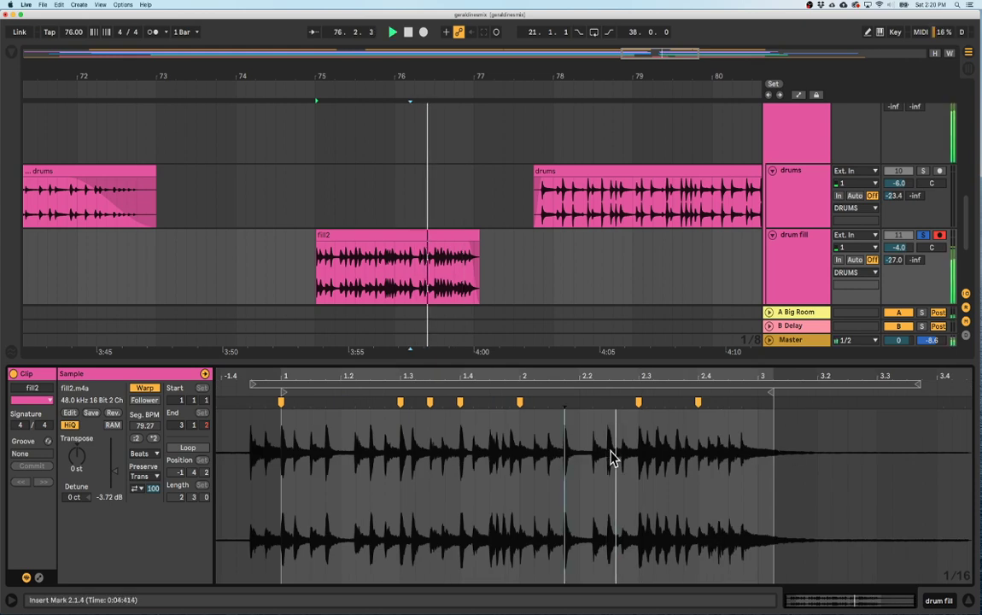
pyautogui.press('space')
# Try warping the fill's last hit, and then the hit before it, to 2.4.3.
pyautogui.moveTo(765, 376); pyautogui.dragTo(600, 419)
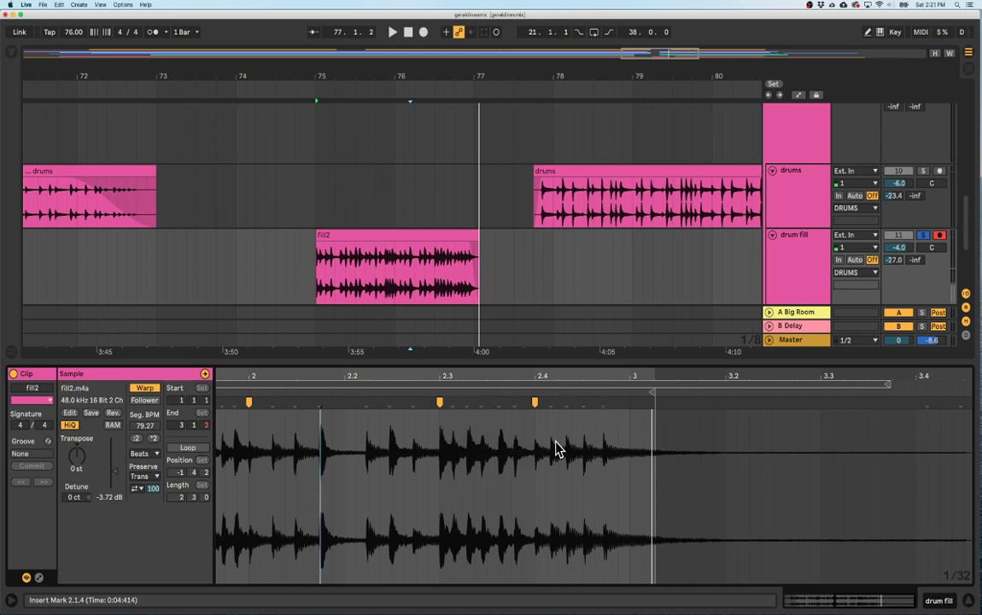
pyautogui.doubleClick(603, 403)
pyautogui.moveTo(603, 403)
pyautogui.mouseDown()
pyautogui.moveTo(581, 403)
pyautogui.moveTo(594, 399)
pyautogui.moveTo(594, 420)
pyautogui.mouseUp()
pyautogui.moveTo(459, 374); pyautogui.dragTo(546, 374)
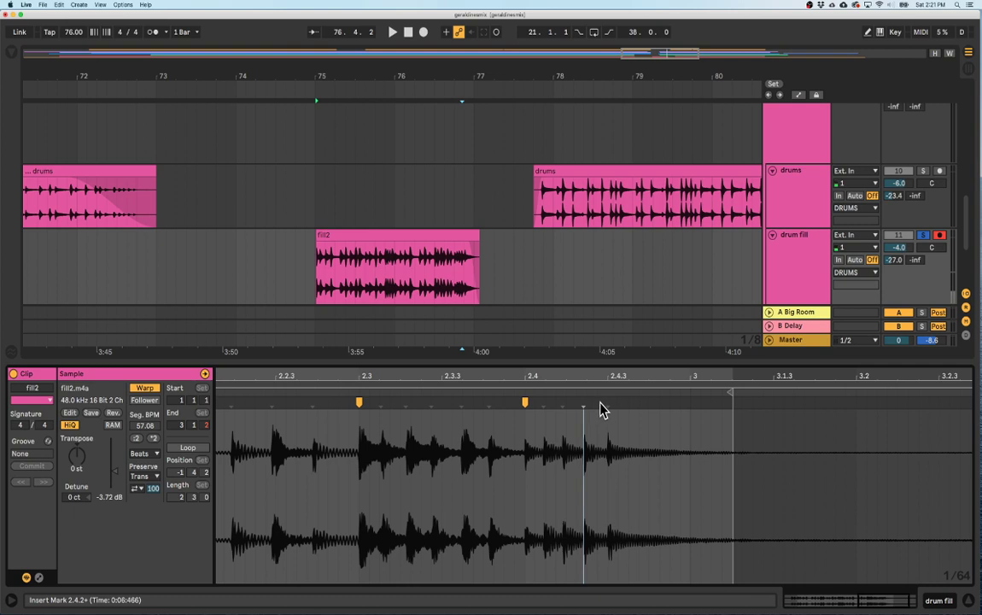
pyautogui.doubleClick(606, 401)
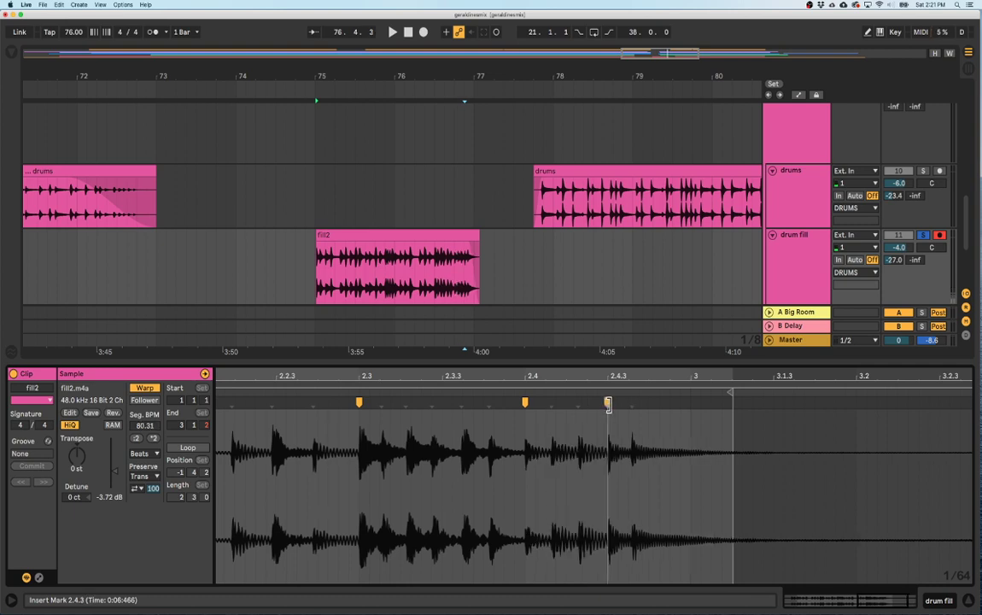
# Play back the fill2 clip from 1.4.4 and again from 2.1.1, examining the hits between 2.2 and 3.
pyautogui.moveTo(546, 374); pyautogui.dragTo(546, 350)
pyautogui.moveTo(665, 374); pyautogui.dragTo(689, 365)
pyautogui.click(537, 459)
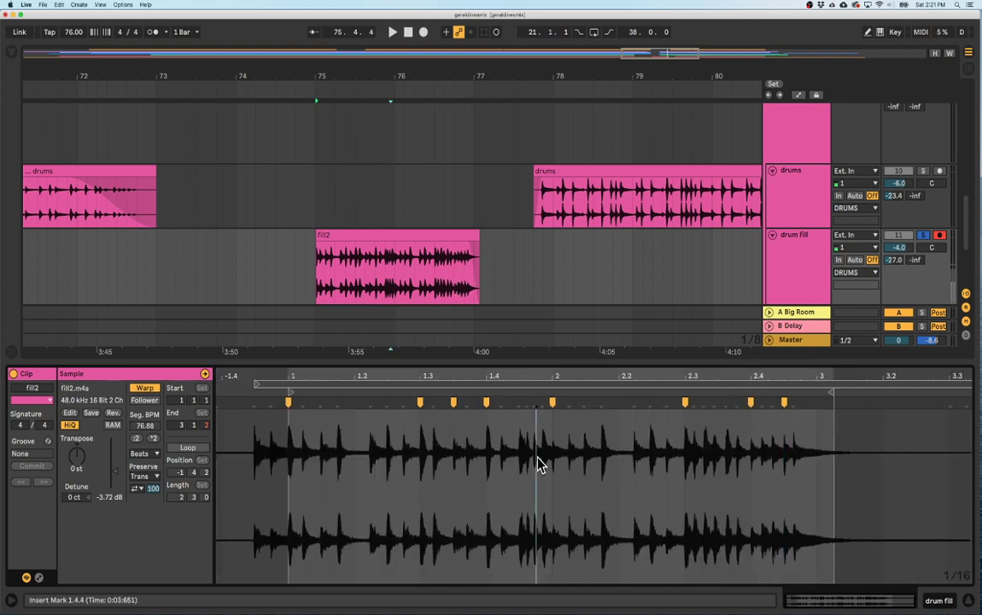
pyautogui.press('space')
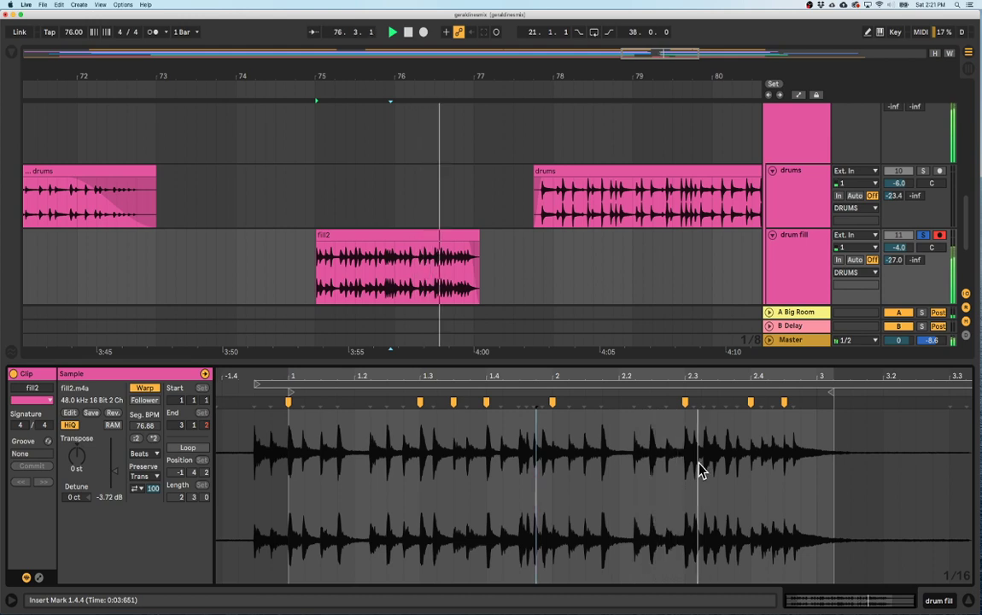
pyautogui.press('space')
pyautogui.moveTo(756, 377); pyautogui.dragTo(723, 374)
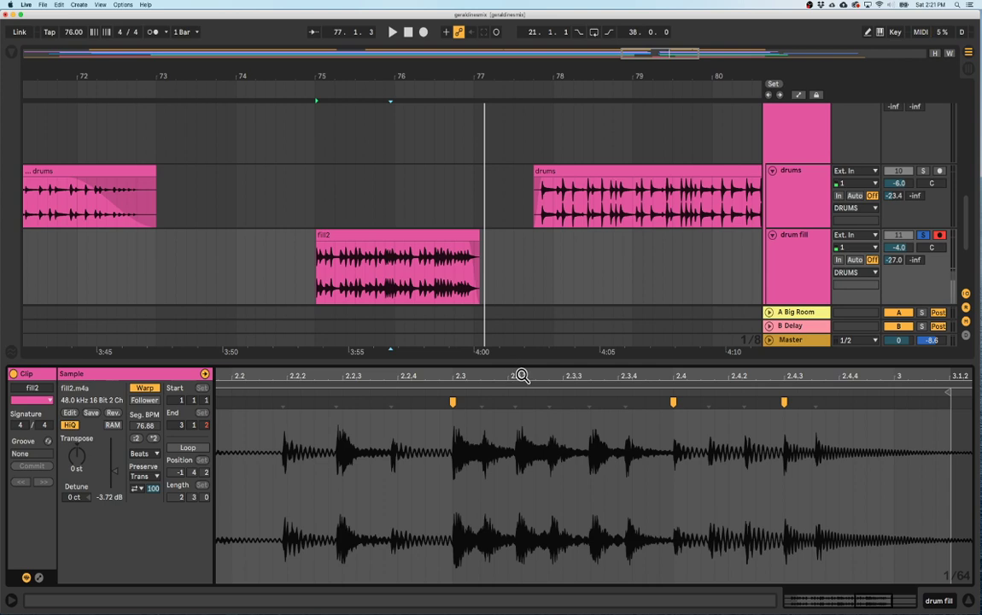
pyautogui.moveTo(521, 376); pyautogui.dragTo(521, 354)
pyautogui.press('space')
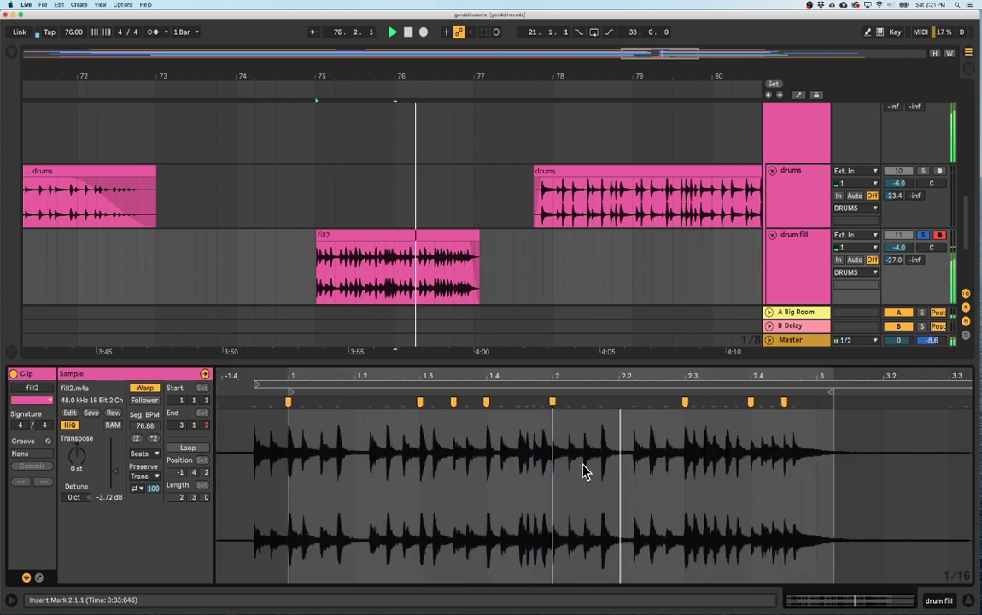
pyautogui.press('space')
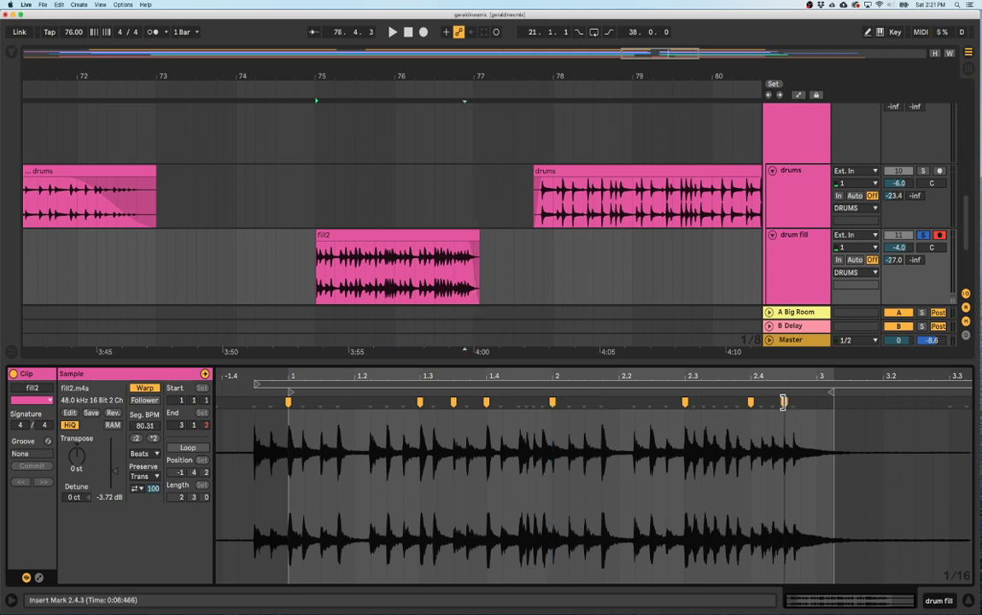
# Remove the warp marker at 2.4.3, warp the fill's last hit to 2.4.3 instead, and replay from 2.2.4.
pyautogui.doubleClick(783, 400)
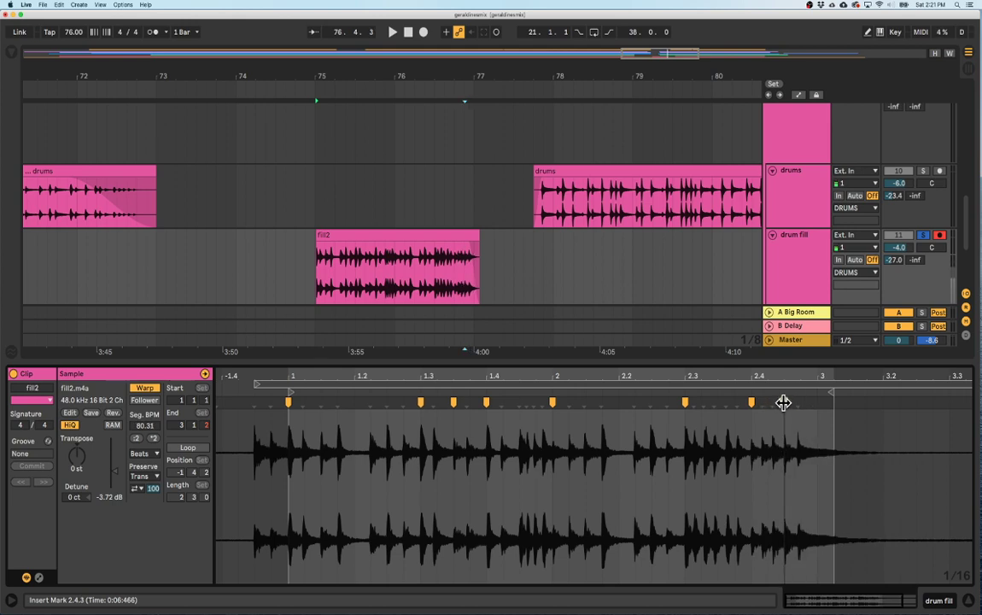
pyautogui.moveTo(804, 373); pyautogui.dragTo(609, 373)
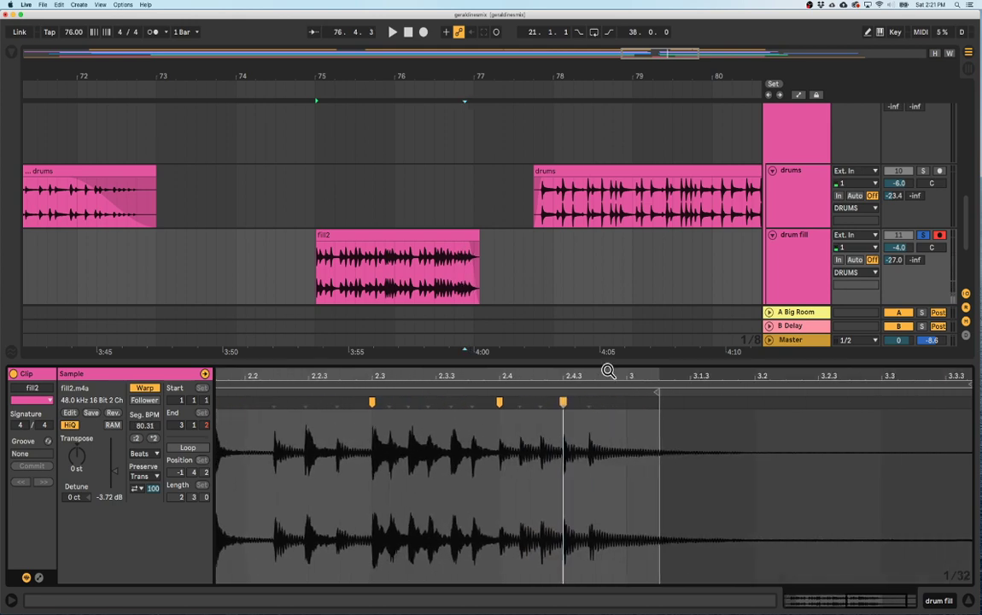
pyautogui.doubleClick(558, 402)
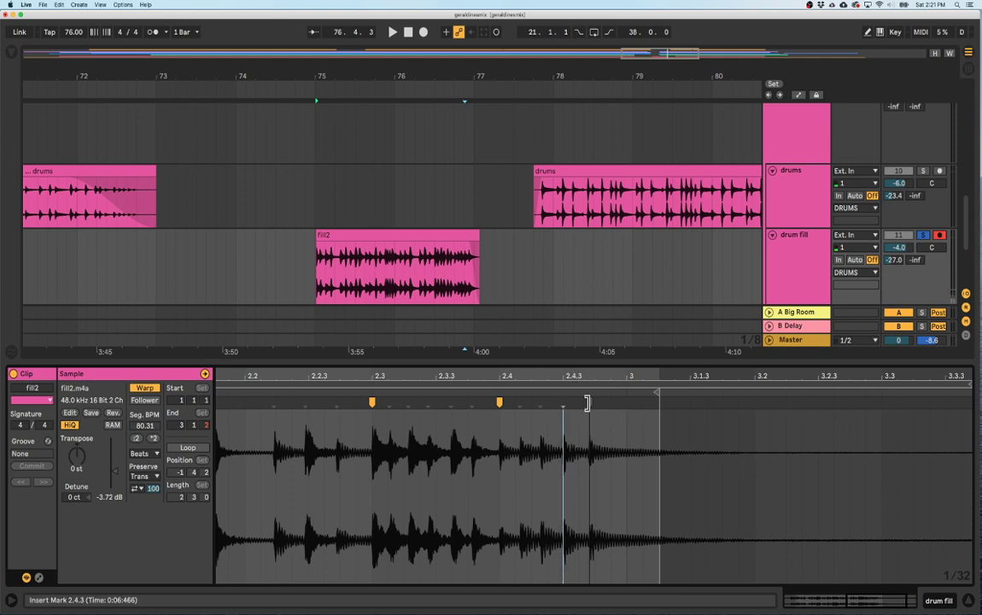
pyautogui.moveTo(587, 402)
pyautogui.mouseDown()
pyautogui.moveTo(565, 403)
pyautogui.moveTo(608, 368)
pyautogui.moveTo(682, 363)
pyautogui.mouseUp()
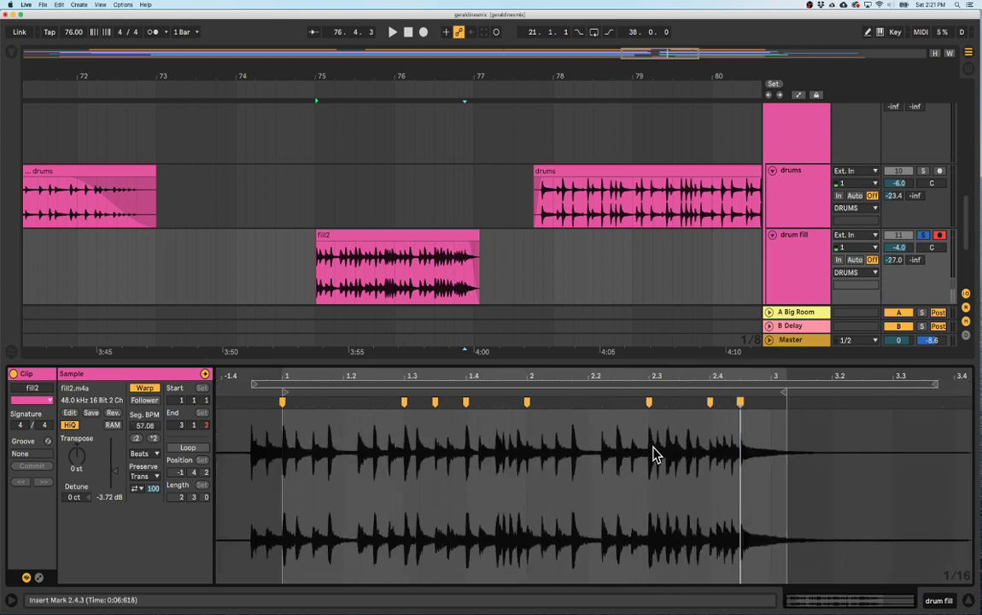
pyautogui.click(636, 457)
pyautogui.press('space')
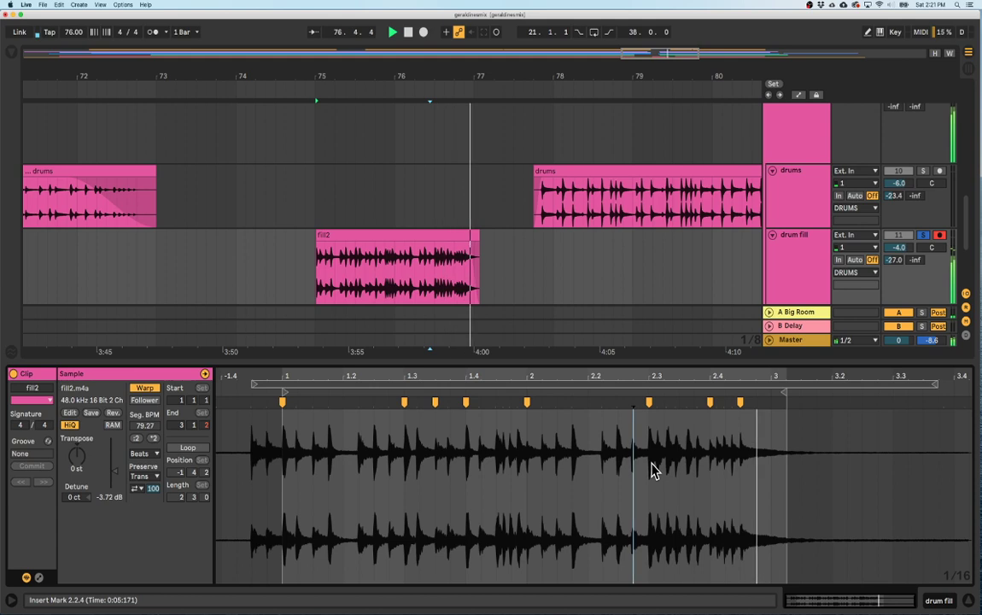
# Replay the fill from 2.3.2 and try moving the fill2 clip so that it starts at 76.1.3.
pyautogui.click(670, 461)
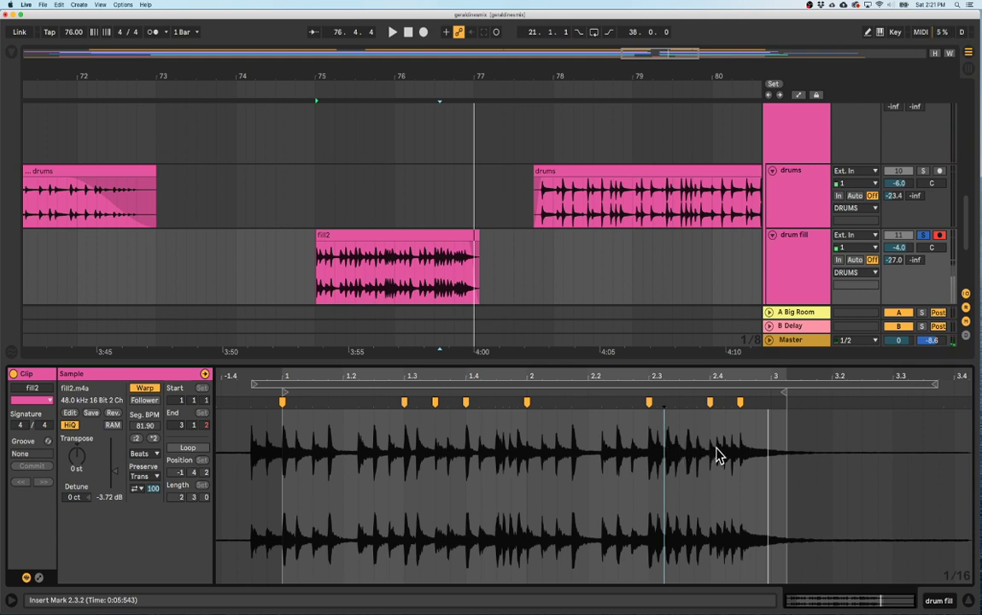
pyautogui.click(458, 234)
pyautogui.moveTo(439, 235); pyautogui.dragTo(510, 235)
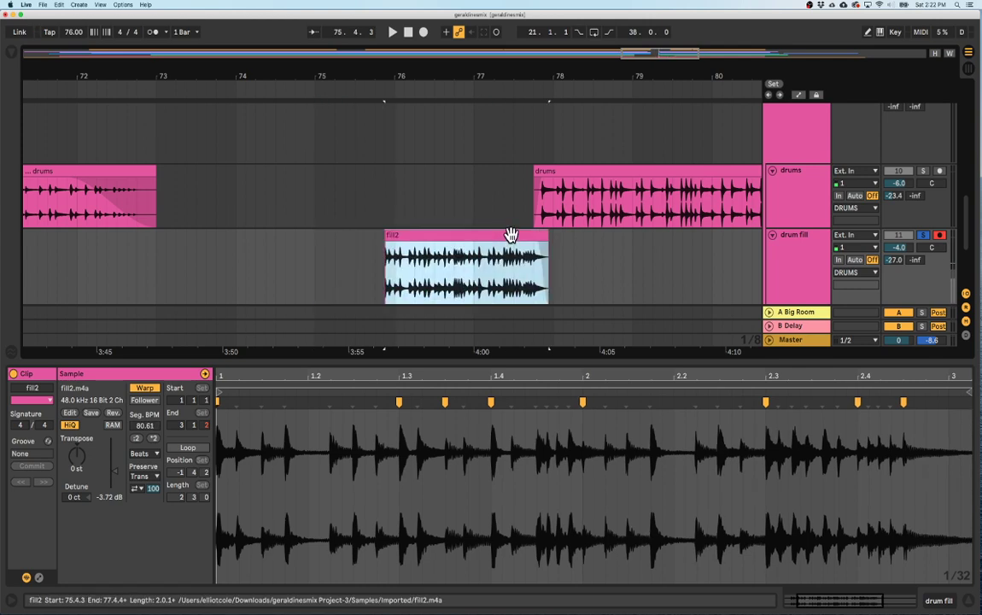
pyautogui.moveTo(543, 73); pyautogui.dragTo(559, 247)
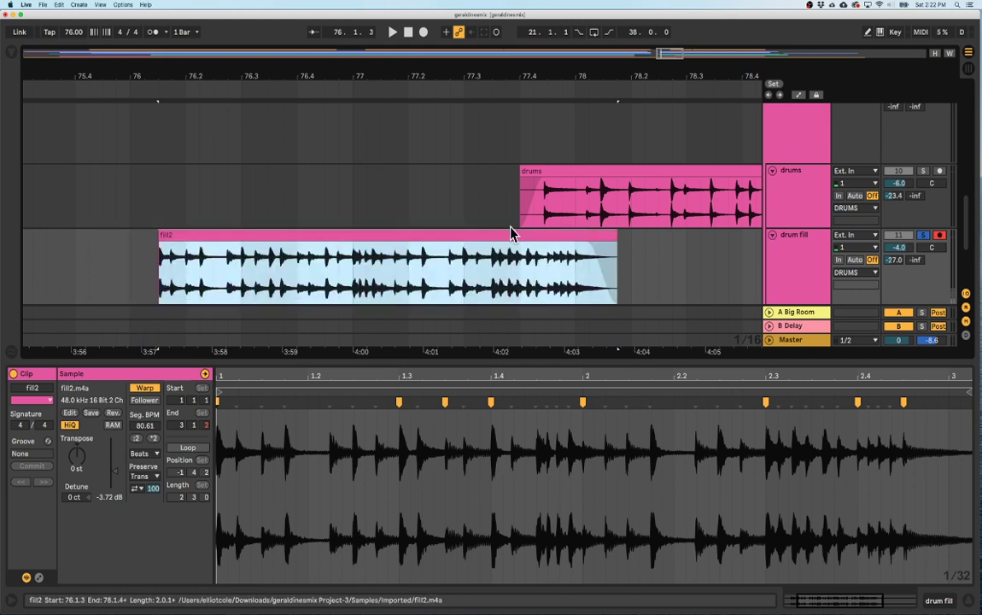
# Add a locator at 76.1.1, where the lead guitar and cello clips come back in.
pyautogui.scroll(5, 586, 202)
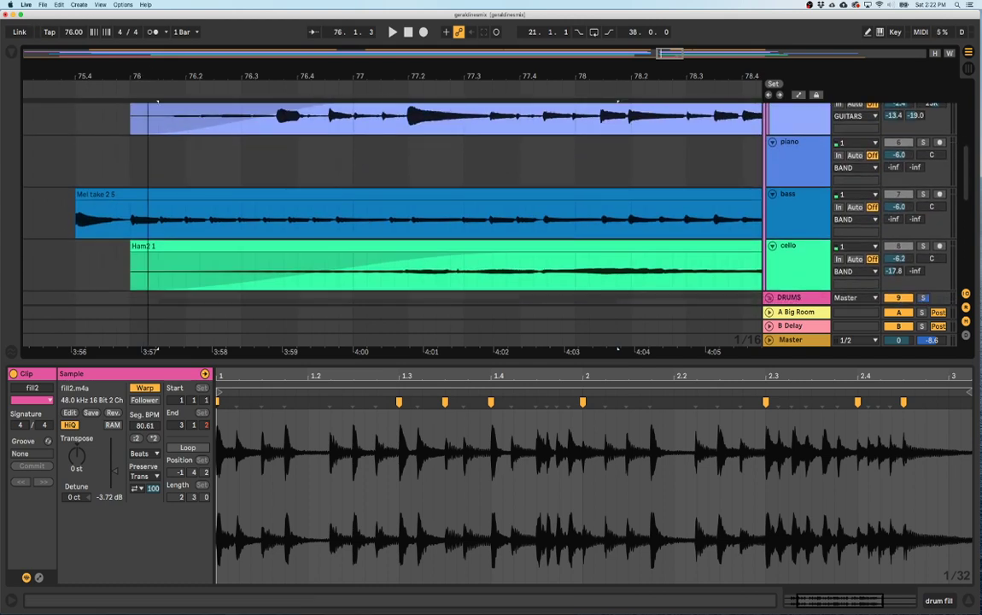
pyautogui.scroll(-5, 395, 153)
pyautogui.rightClick(395, 154)
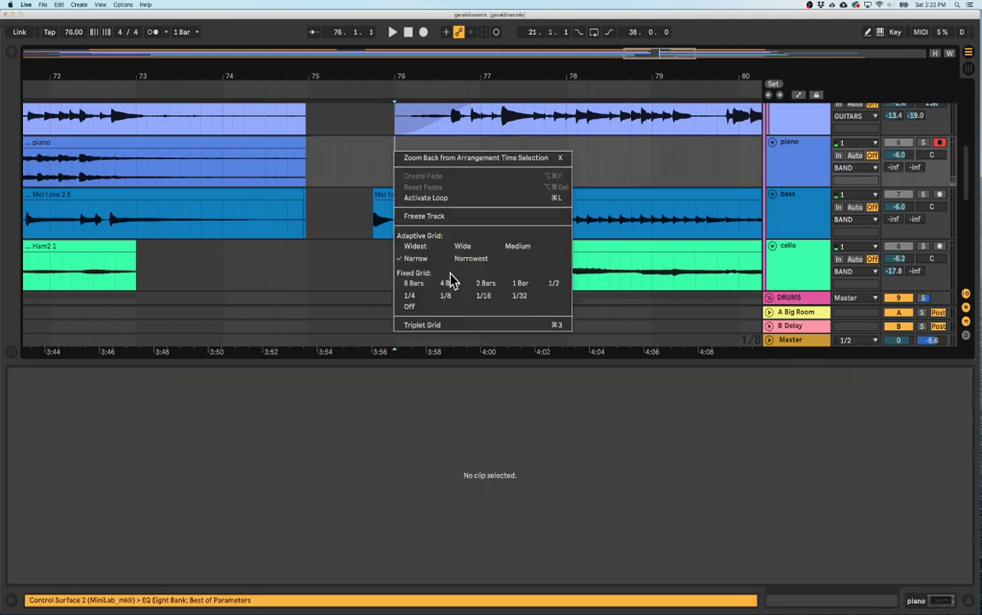
pyautogui.click(394, 99)
pyautogui.rightClick(394, 99)
pyautogui.click(408, 128)
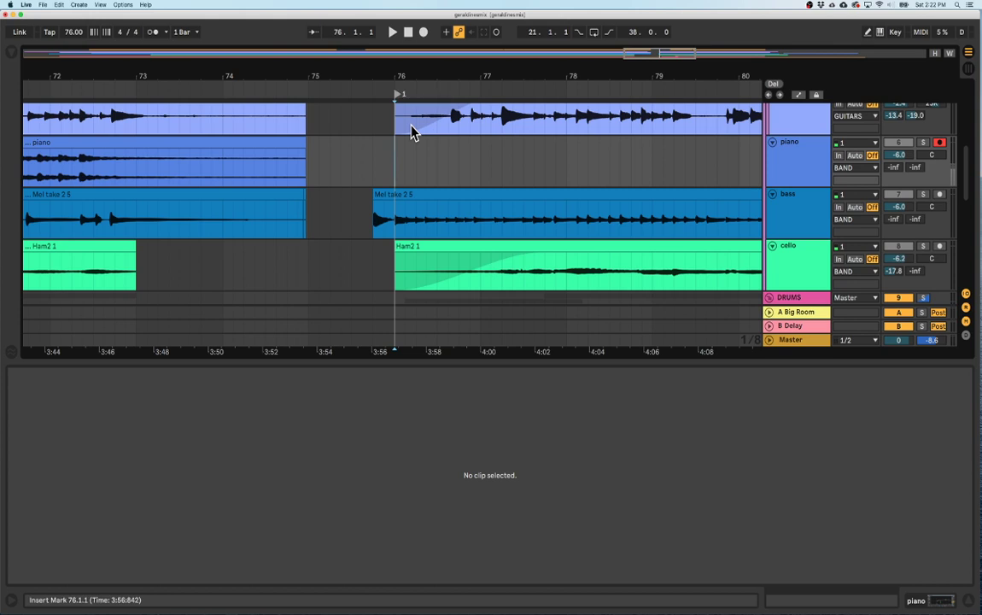
# Move the fill2 clip to start at 74.1.3 so its last hit falls on the locator, and play it.
pyautogui.scroll(-5, 418, 157)
pyautogui.scroll(-3, 420, 164)
pyautogui.moveTo(499, 186); pyautogui.dragTo(339, 189)
pyautogui.moveTo(390, 77); pyautogui.dragTo(154, 104)
pyautogui.click(153, 104)
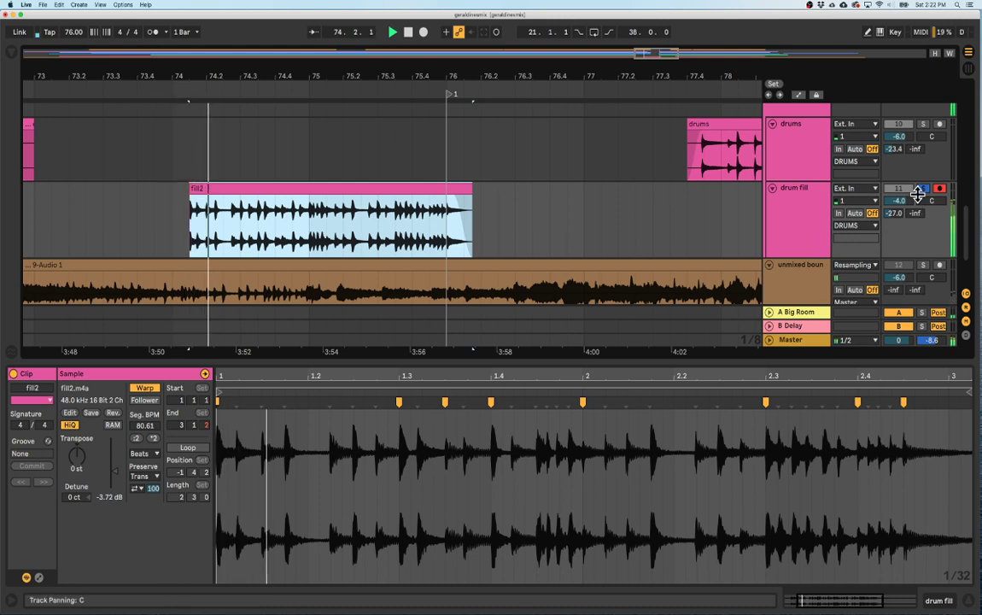
# Unsolo the drum fill track and play the fill with the full mix, starting from around bars 73 and 74.
pyautogui.click(923, 189)
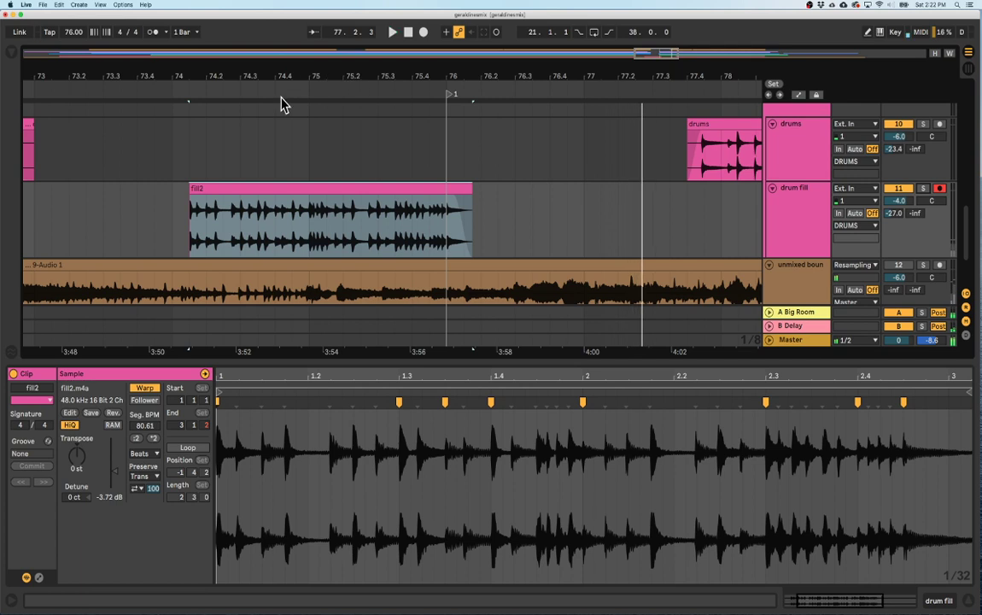
pyautogui.click(181, 89)
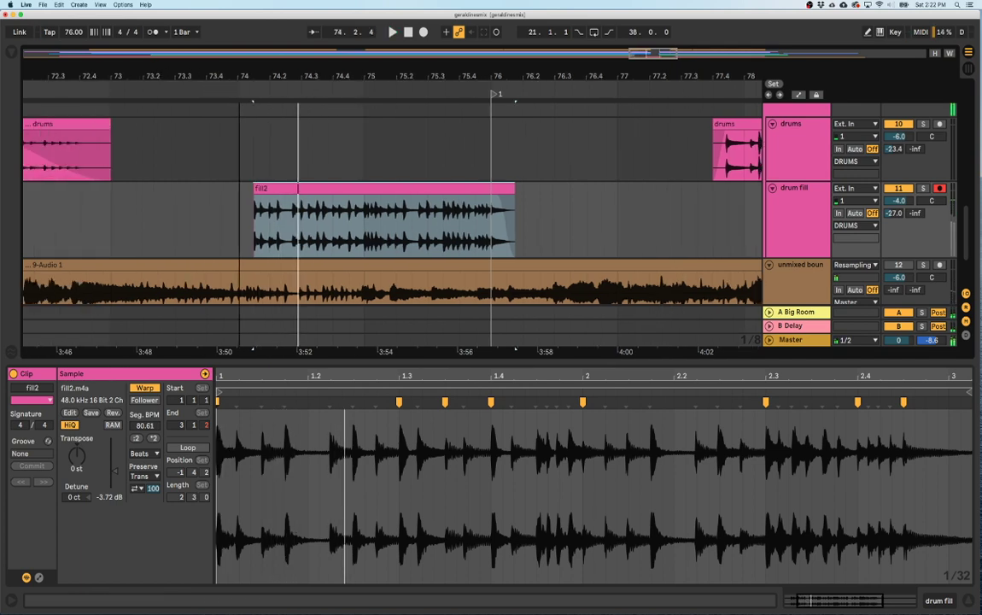
pyautogui.moveTo(181, 82); pyautogui.dragTo(181, 72)
pyautogui.click(171, 93)
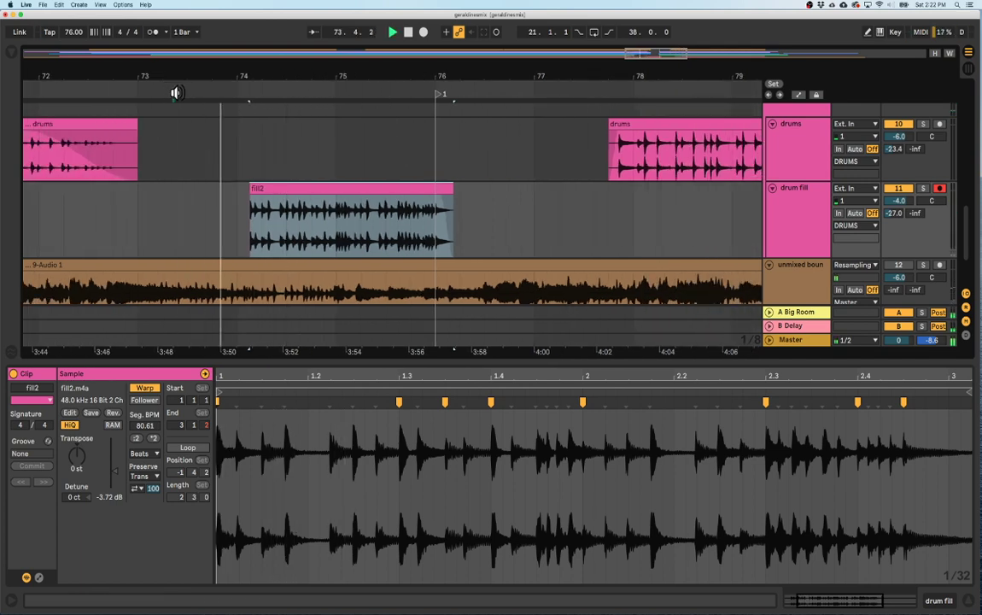
pyautogui.click(169, 115)
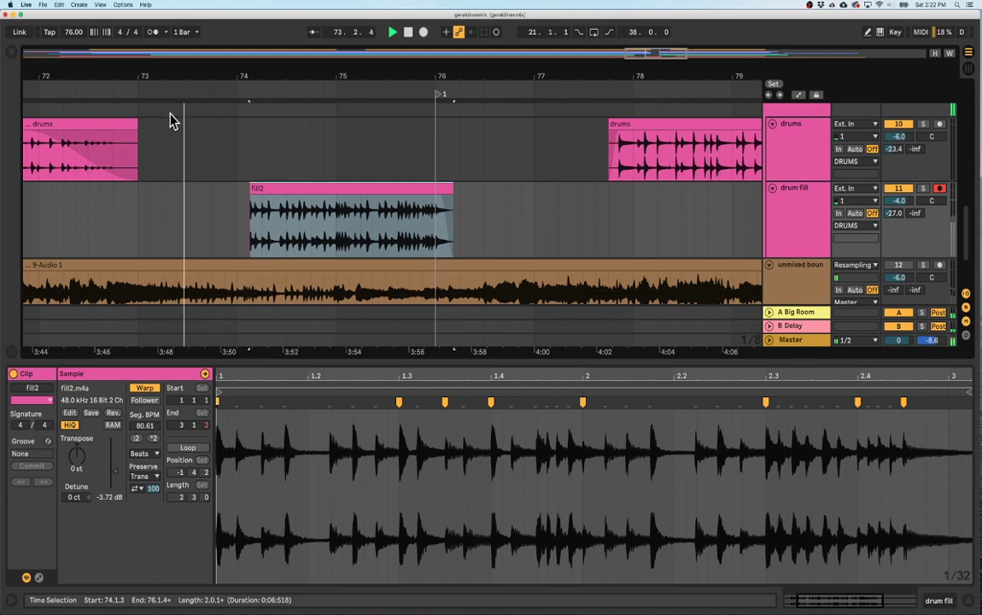
pyautogui.click(140, 128)
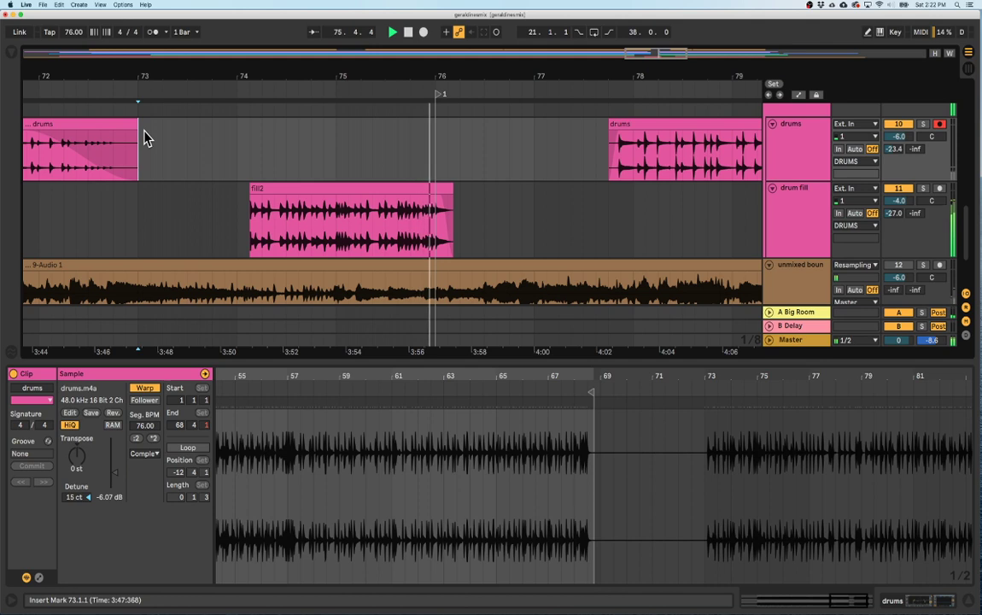
pyautogui.press('space')
# Warp the fill2 hit just before 2.3.3 onto 2.3.3 and play the section back from just before the clip.
pyautogui.moveTo(431, 74); pyautogui.dragTo(324, 201)
pyautogui.click(322, 189)
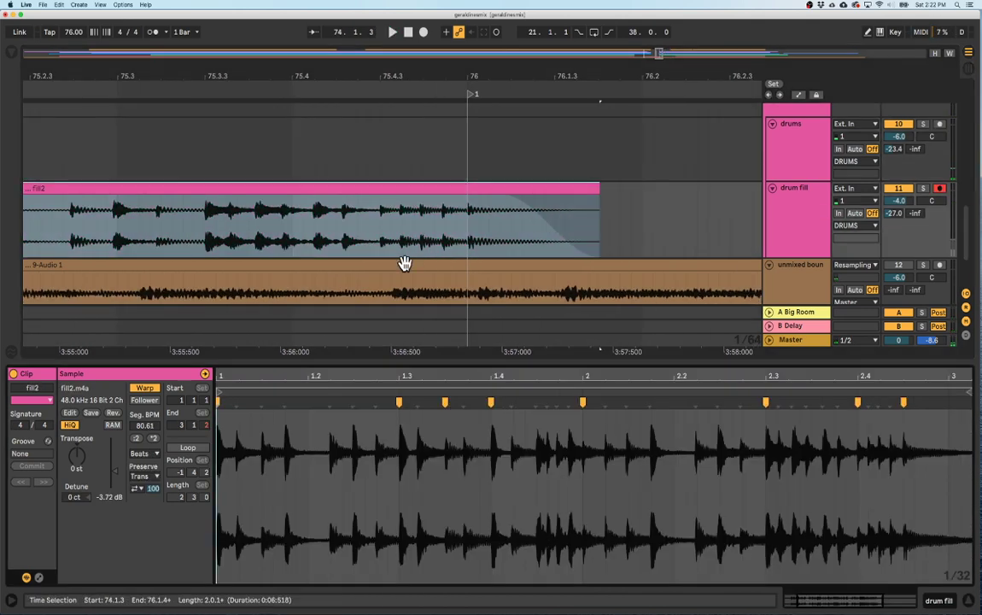
pyautogui.moveTo(880, 376); pyautogui.dragTo(877, 375)
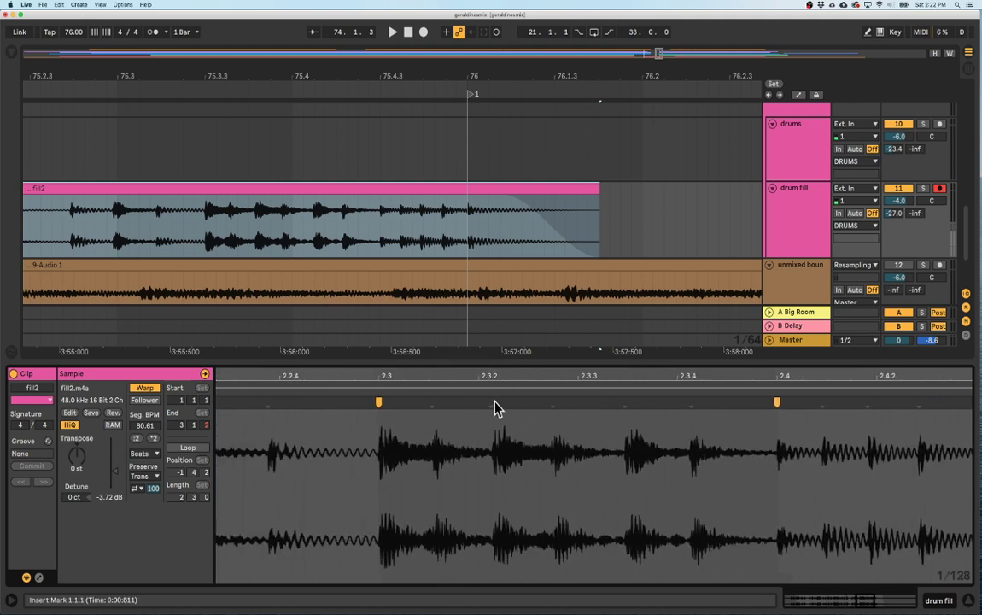
pyautogui.moveTo(553, 400); pyautogui.dragTo(578, 398)
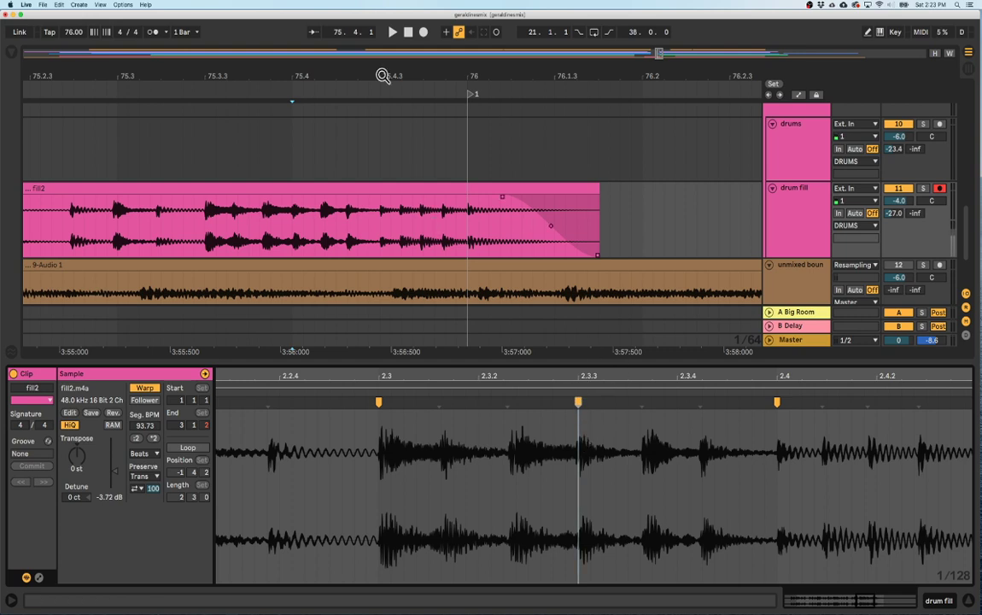
pyautogui.moveTo(378, 75); pyautogui.dragTo(375, 60)
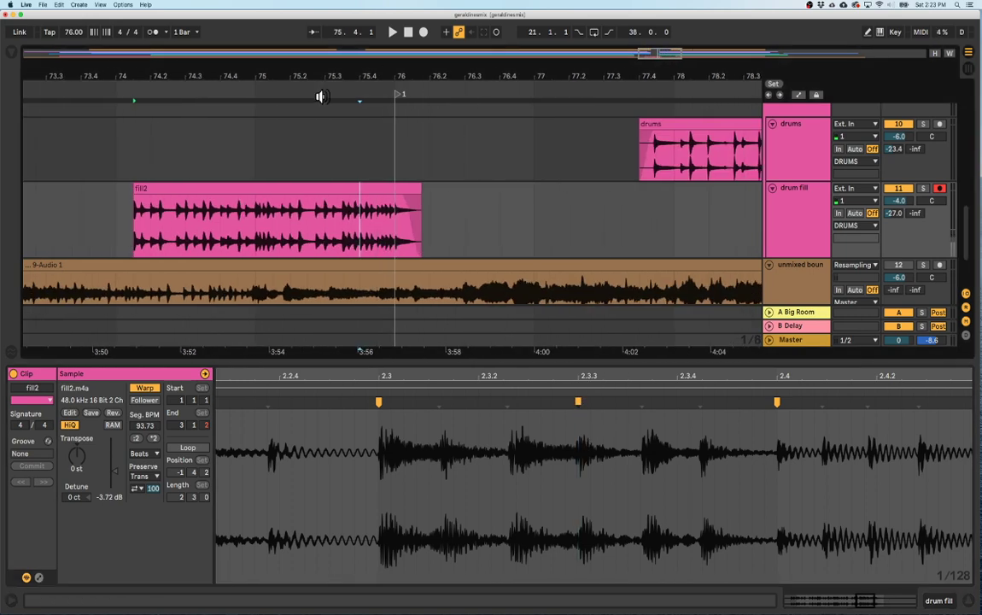
pyautogui.click(103, 162)
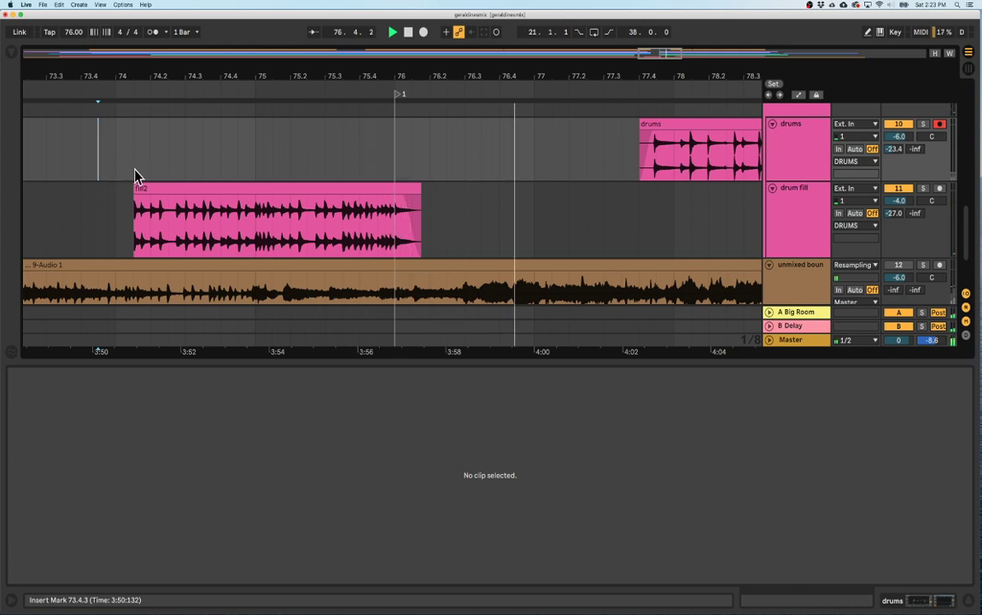
# Examine the other tracks around bar 76 against the fill2 clip and play the fill back from its start.
pyautogui.click(299, 189)
pyautogui.moveTo(341, 75); pyautogui.dragTo(341, 63)
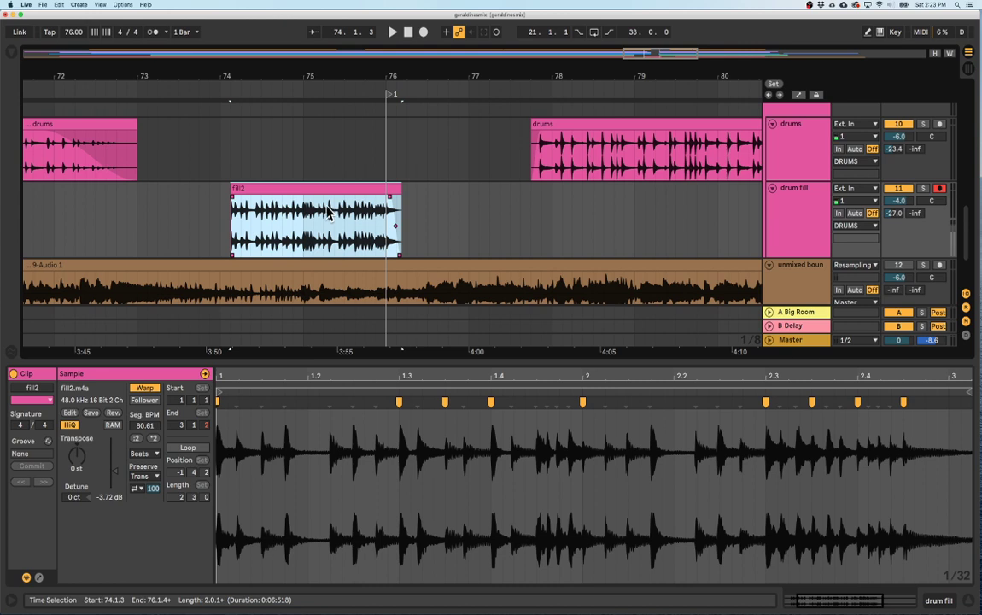
pyautogui.scroll(10, 395, 165)
pyautogui.scroll(-9, 383, 172)
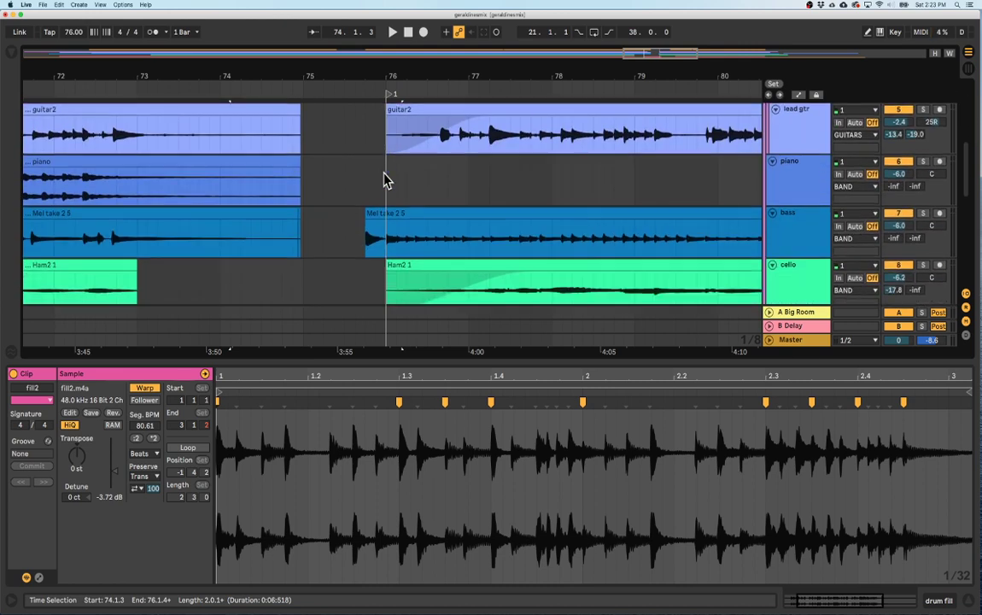
pyautogui.scroll(-5, 383, 179)
pyautogui.scroll(1, 329, 148)
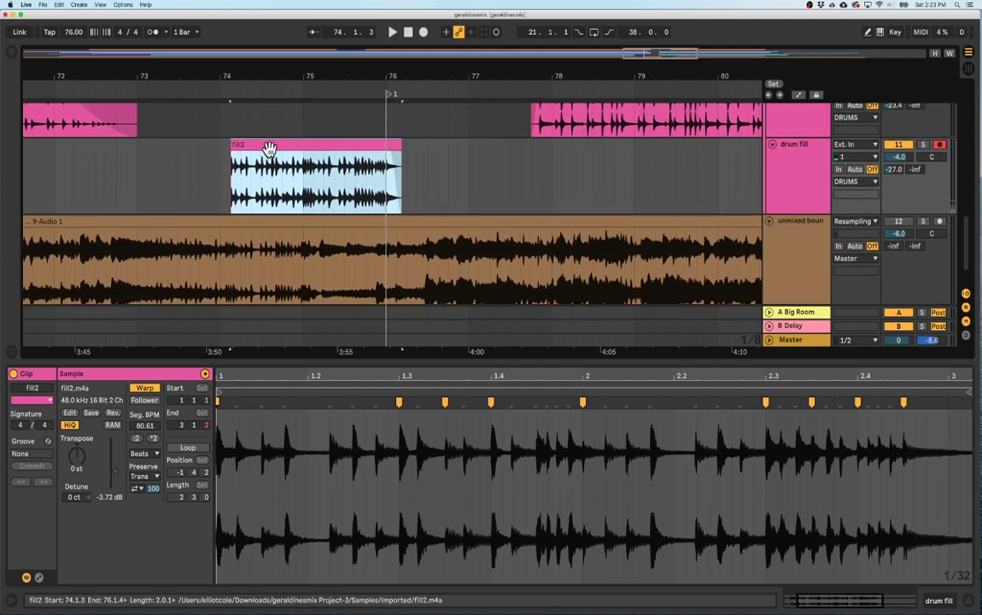
pyautogui.click(275, 142)
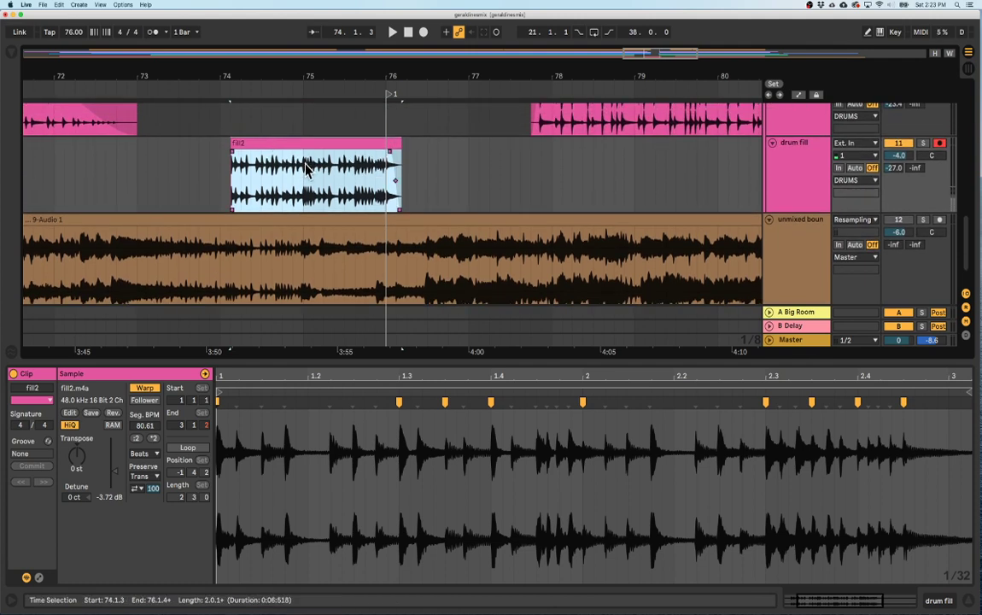
pyautogui.press('space')
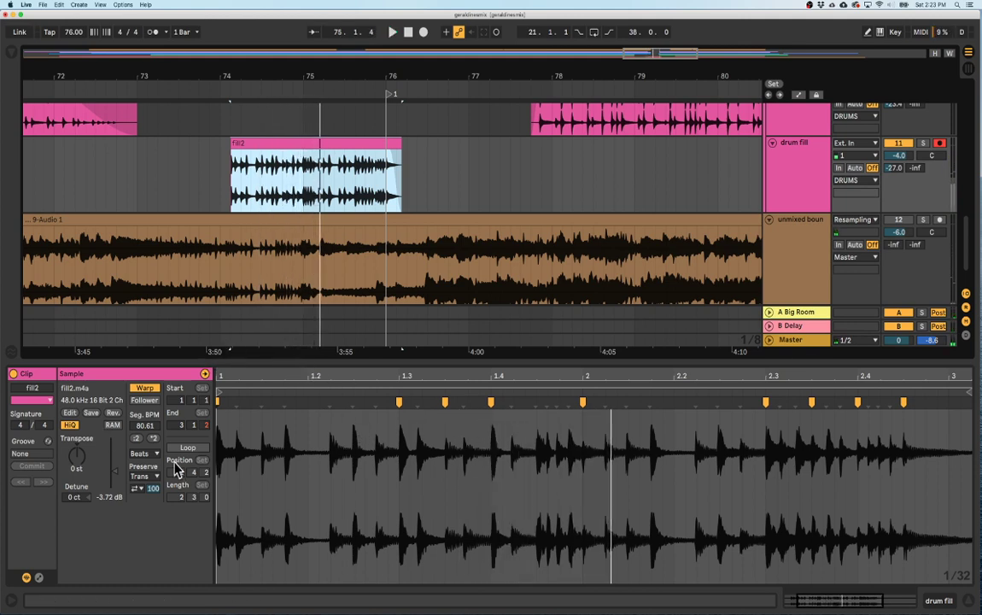
# Inspect the fill's hits up close, change the fill2 clip's warp mode to Complex and play it back.
pyautogui.click(145, 453)
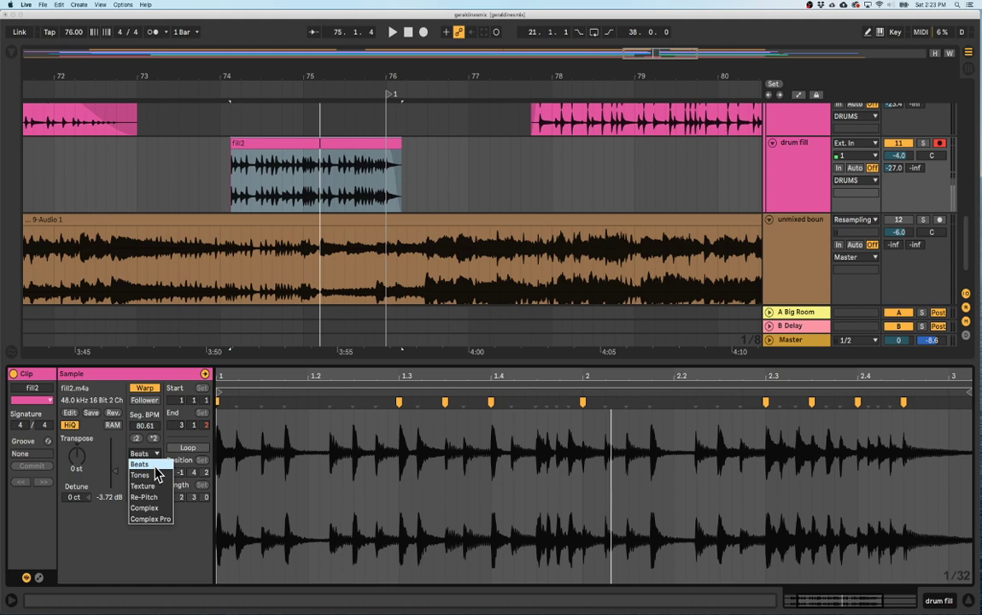
pyautogui.click(155, 467)
pyautogui.scroll(10, 459, 377)
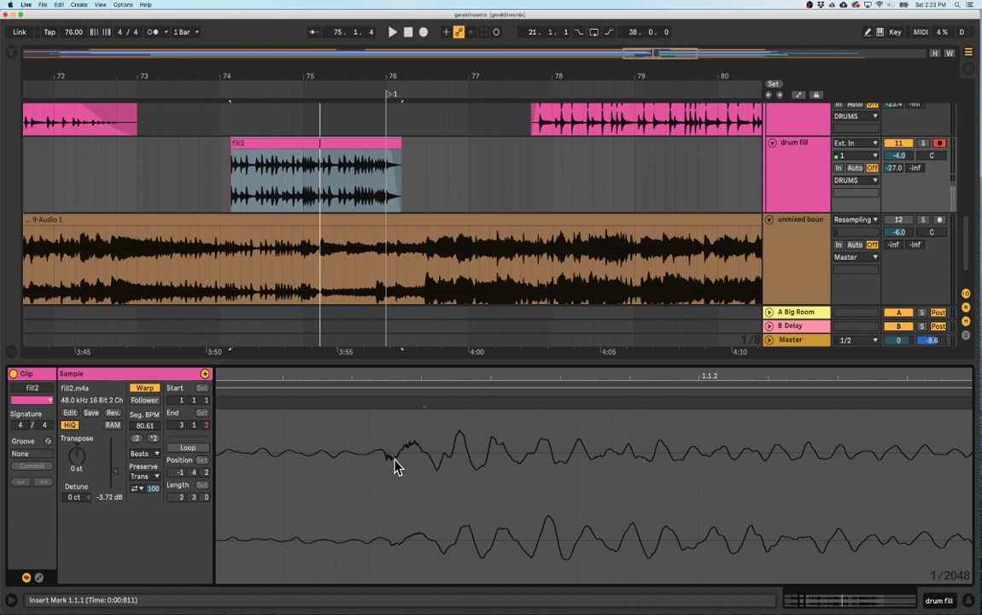
pyautogui.scroll(-6, 417, 384)
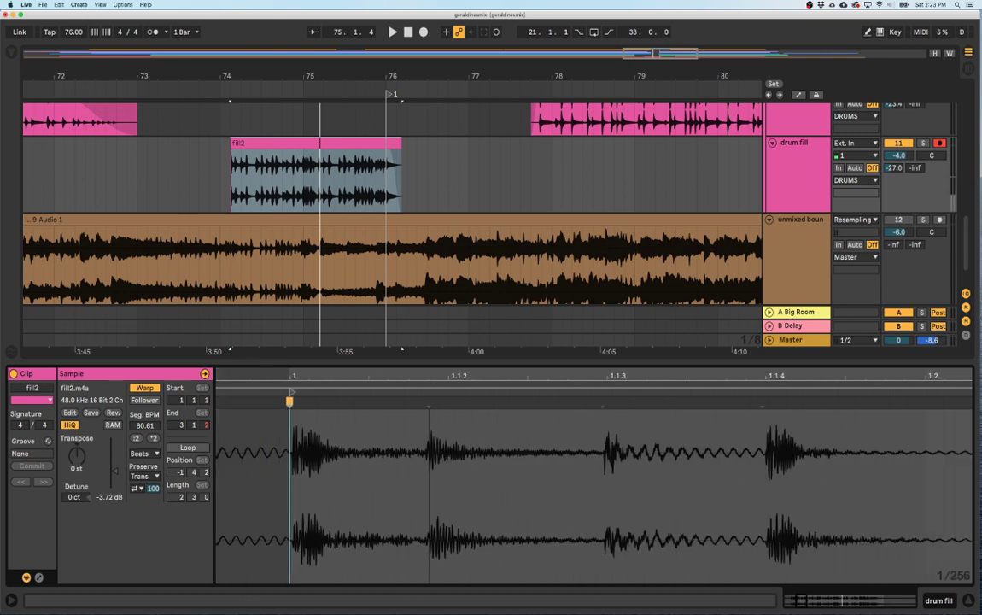
pyautogui.scroll(-1, 490, 382)
pyautogui.moveTo(533, 377); pyautogui.dragTo(375, 380)
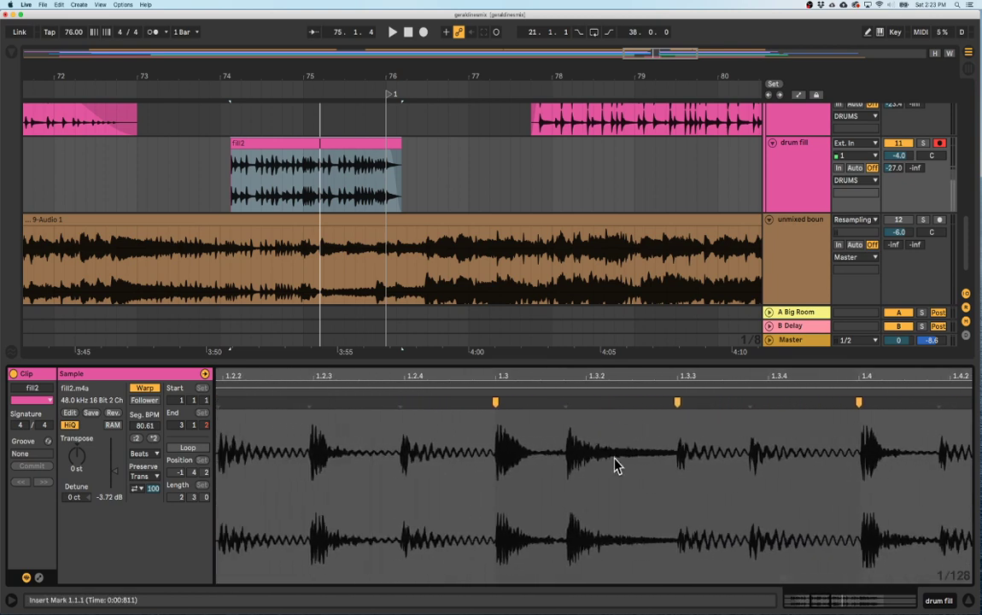
pyautogui.moveTo(640, 379); pyautogui.dragTo(378, 339)
pyautogui.click(154, 454)
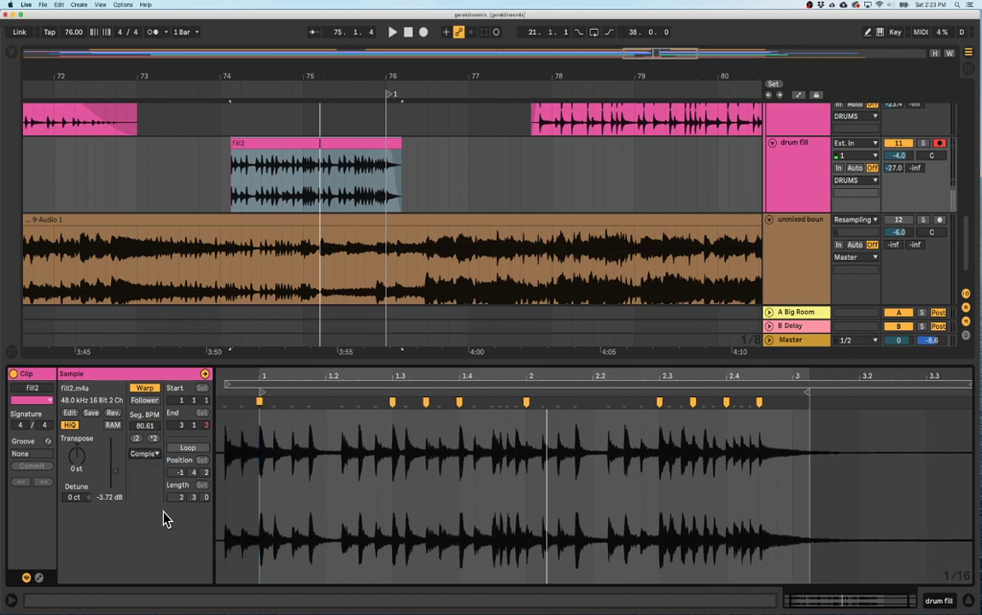
pyautogui.press('space')
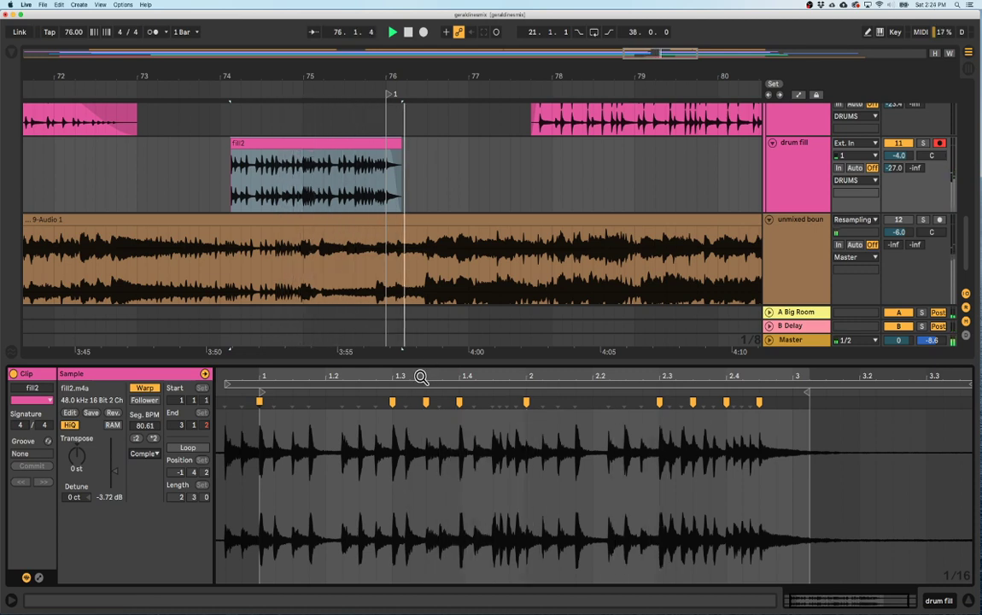
pyautogui.press('space')
# Play fill2 from its start and add a warp marker on the hit just after 1.3.
pyautogui.moveTo(320, 376); pyautogui.dragTo(361, 387)
pyautogui.press('space')
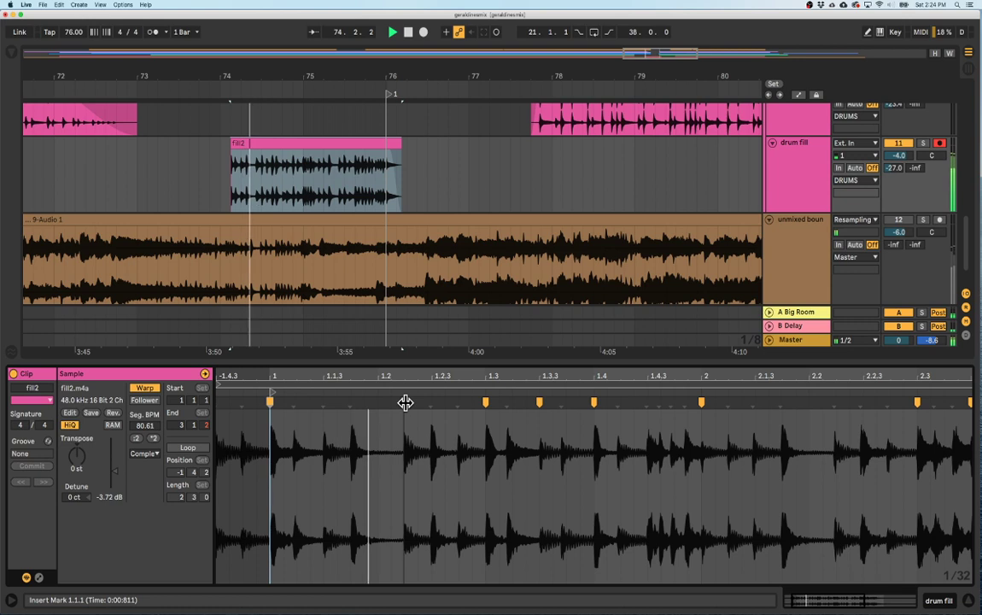
pyautogui.doubleClick(499, 402)
pyautogui.press('space')
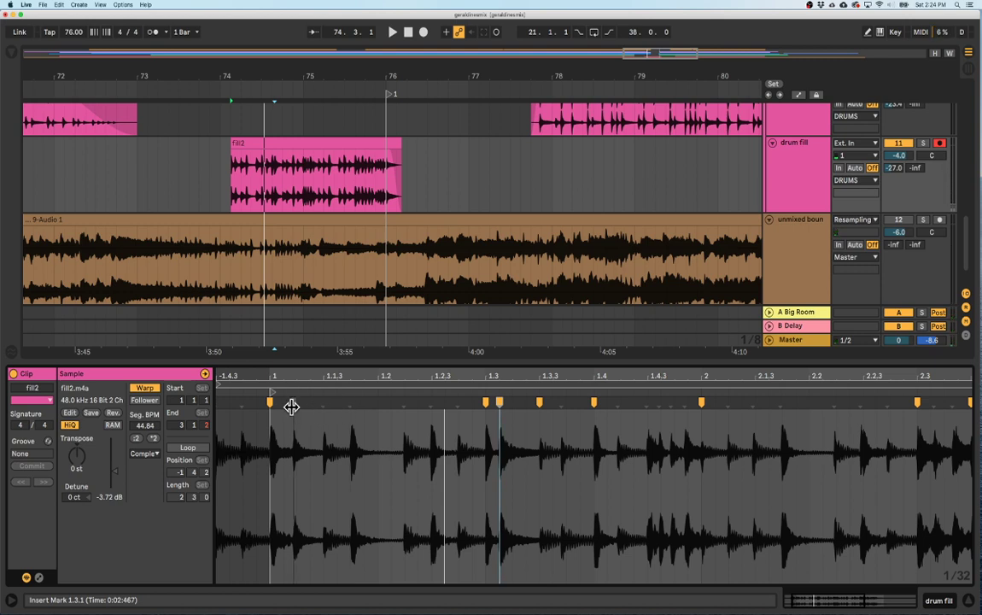
# Warp the second and third hits of fill2 to 1.1.2 and 1.1.3, and play the clip back.
pyautogui.click(295, 405)
pyautogui.doubleClick(295, 405)
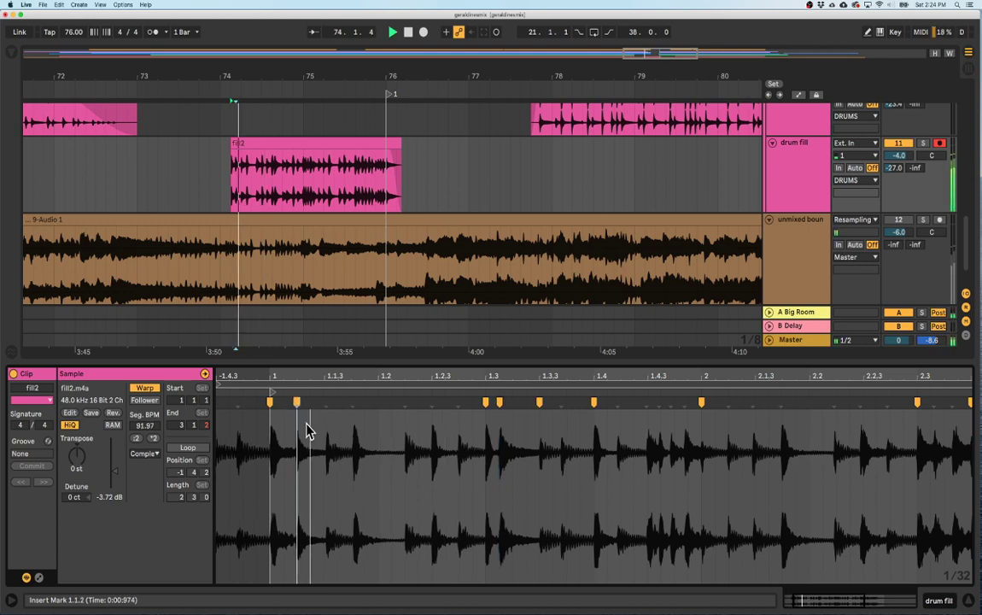
pyautogui.click(323, 406)
pyautogui.press('space')
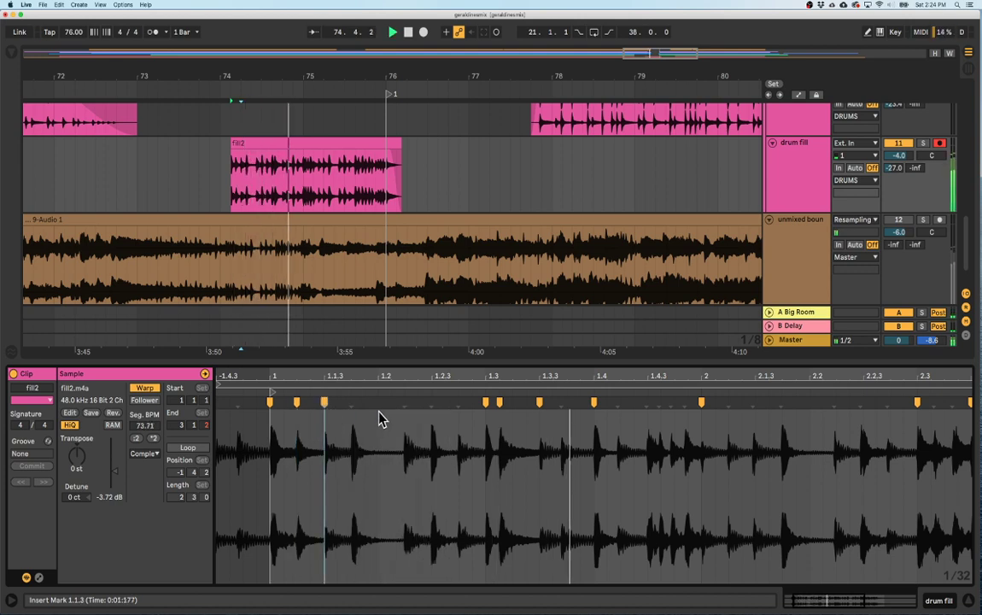
# Move the warp marker on the hit just after 1.3 to 1.3.2 and replay from there.
pyautogui.press('space')
pyautogui.click(498, 399)
pyautogui.moveTo(498, 400); pyautogui.dragTo(512, 398)
pyautogui.press('space')
pyautogui.moveTo(546, 435); pyautogui.dragTo(400, 442)
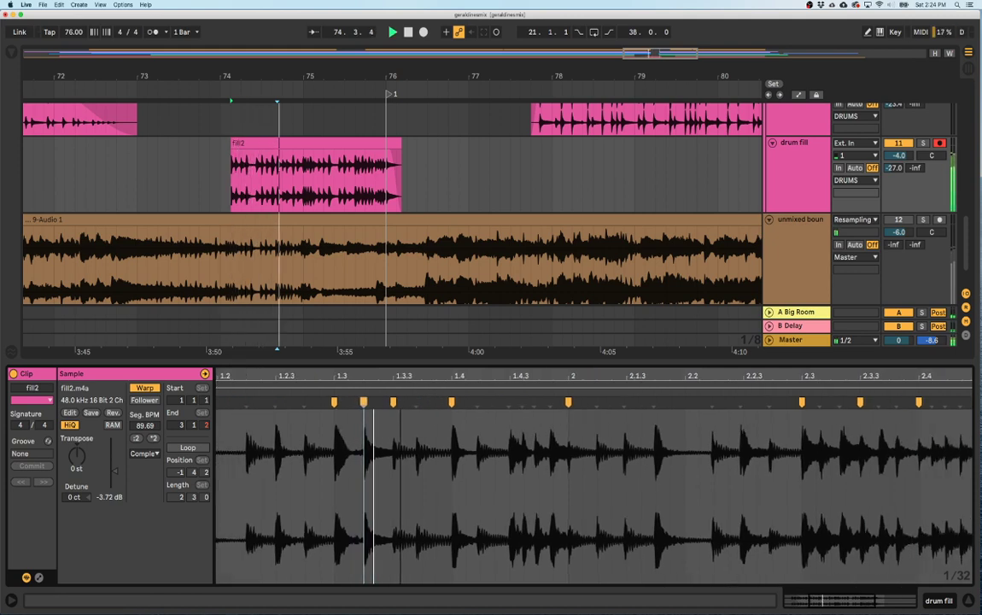
# Warp the hit between 1.3.3 and 1.4 onto 1.3.4 and play the fill into bar 76.
pyautogui.press('space')
pyautogui.click(416, 414)
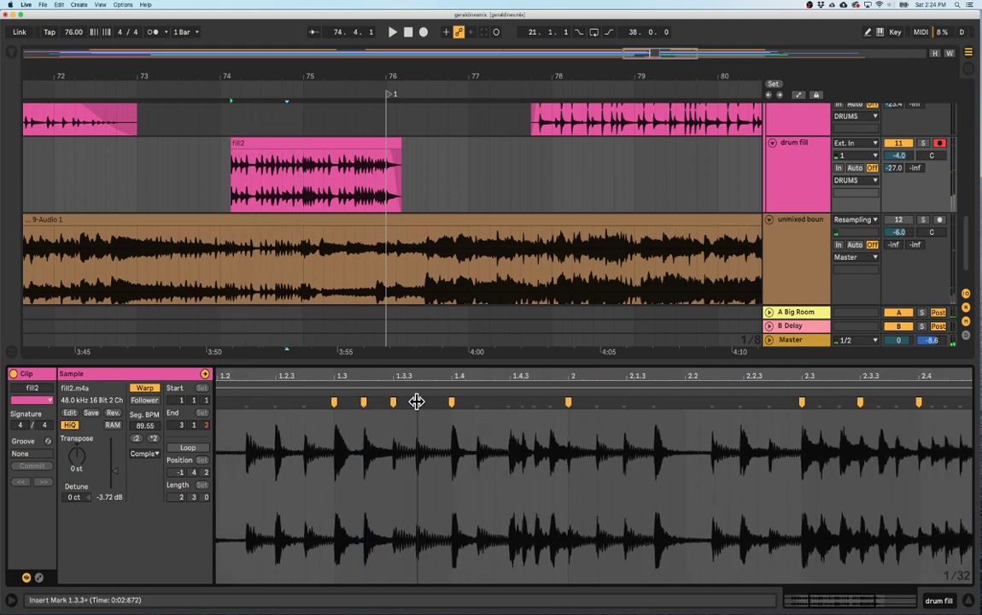
pyautogui.press('space')
pyautogui.moveTo(415, 402); pyautogui.dragTo(465, 375)
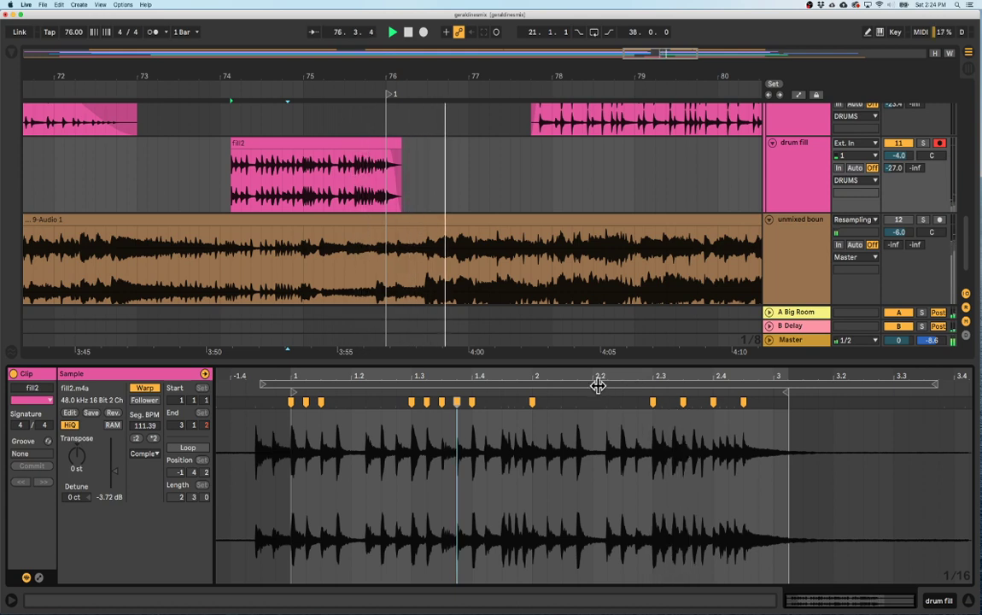
# Replay the song from just before bar 74 to hear the warped fill2 lead into bar 76.
pyautogui.press('space')
pyautogui.click(219, 170)
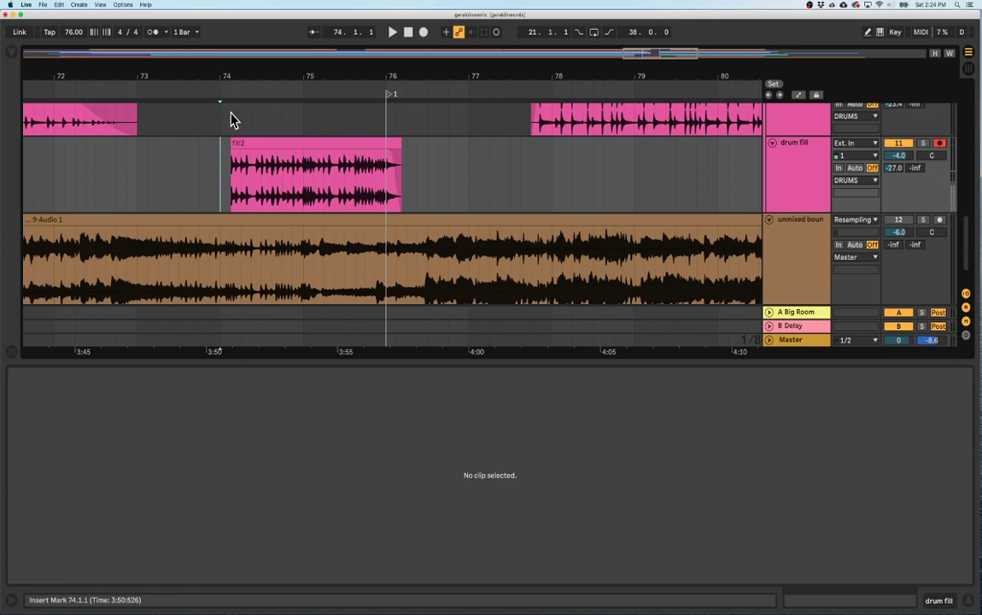
pyautogui.click(210, 163)
pyautogui.press('space')
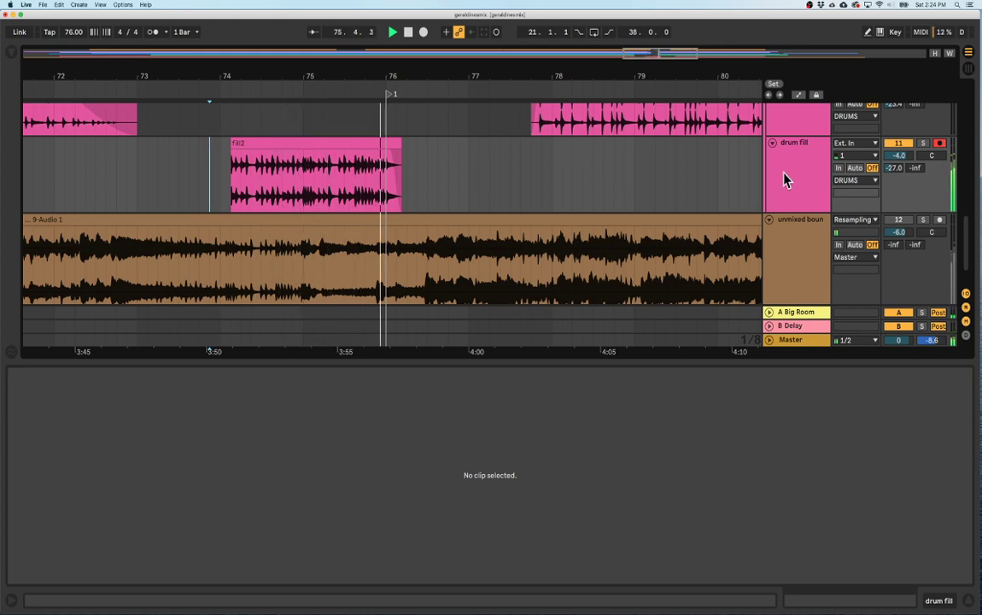
# Select the fill2 clip and solo the drum fill track to hear the fill alone.
pyautogui.moveTo(362, 72); pyautogui.dragTo(361, 64)
pyautogui.click(332, 144)
pyautogui.press('space')
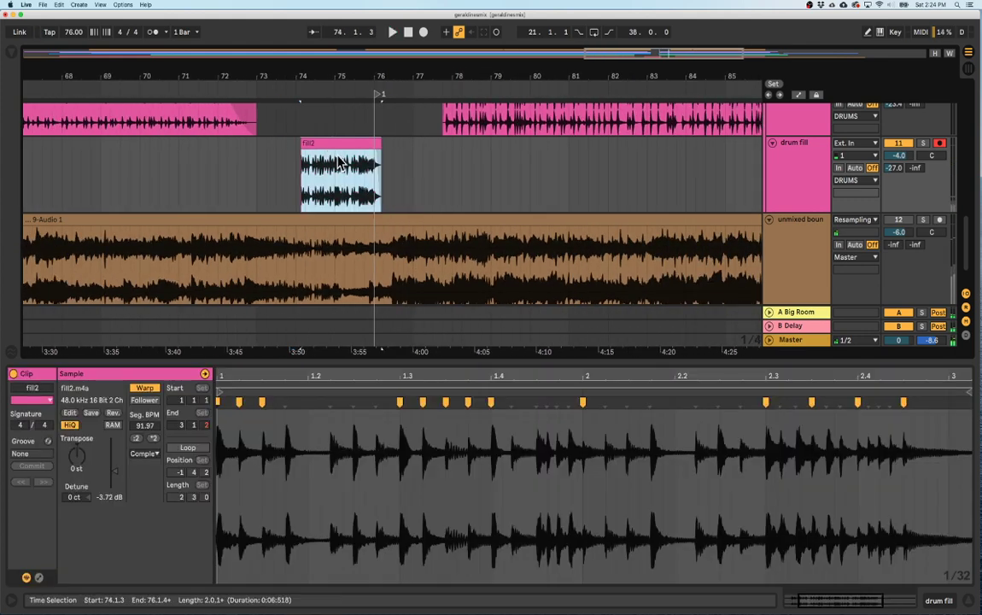
pyautogui.scroll(2, 340, 164)
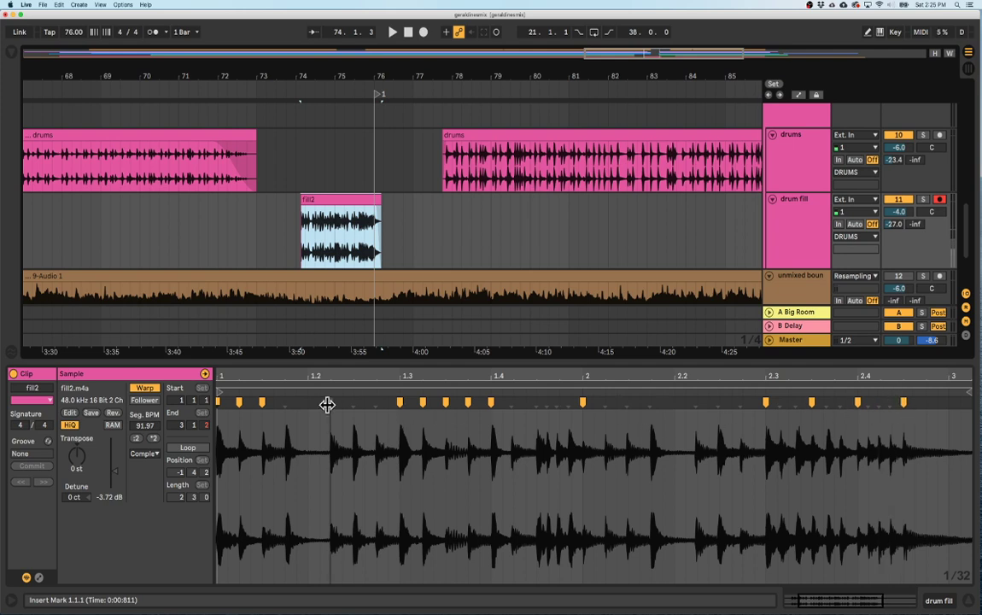
pyautogui.click(923, 199)
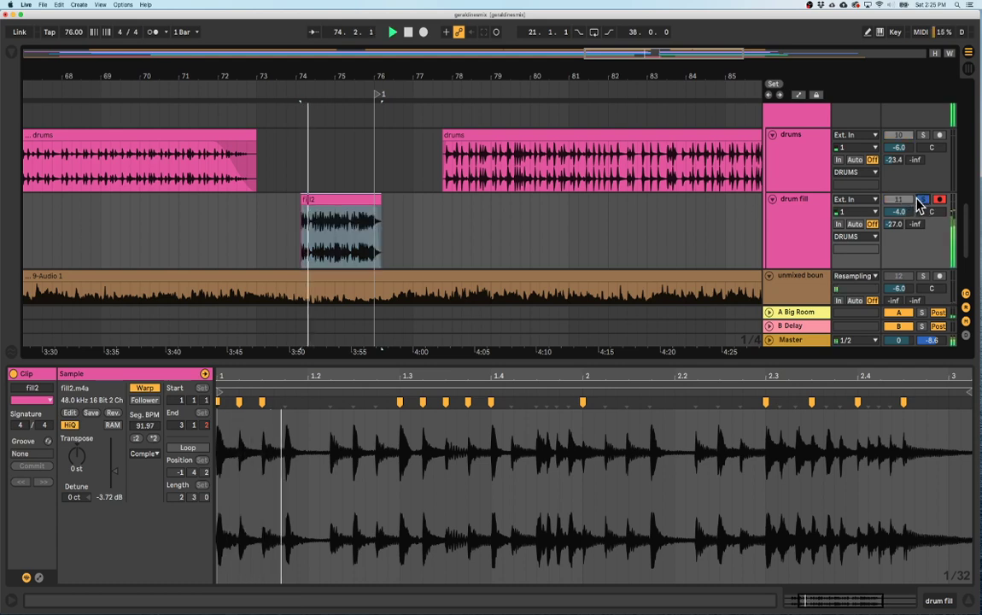
# Show the drum fill track's device chain and add an EQ Eight to it from the audio effects.
pyautogui.click(803, 220)
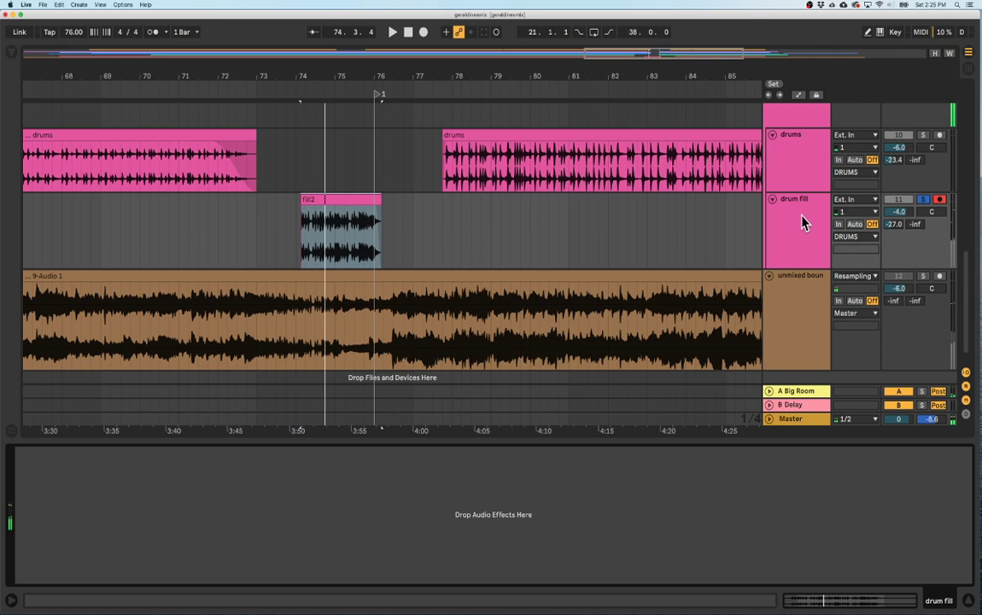
pyautogui.click(620, 224)
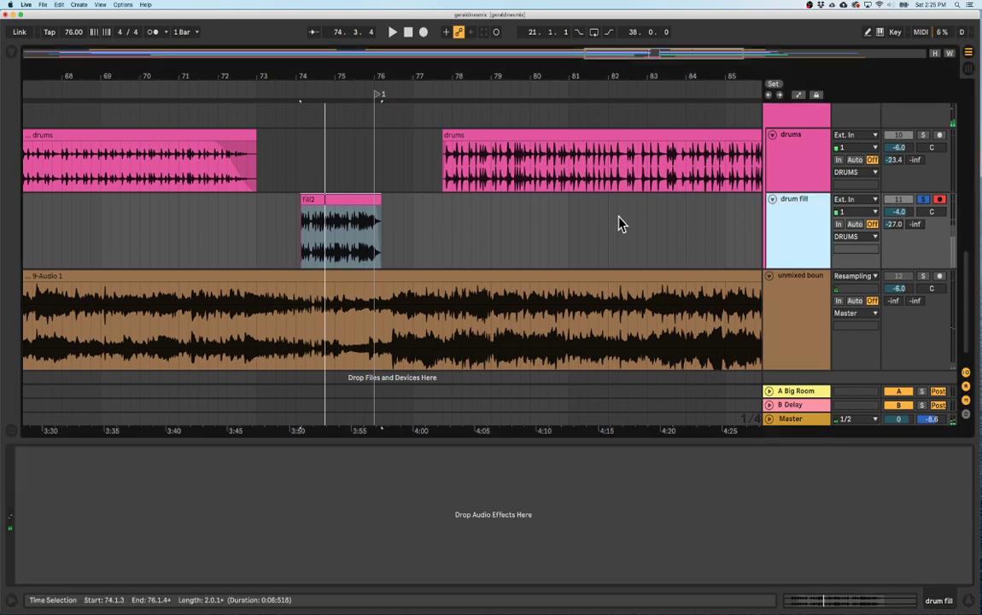
pyautogui.click(11, 53)
pyautogui.scroll(3, 146, 149)
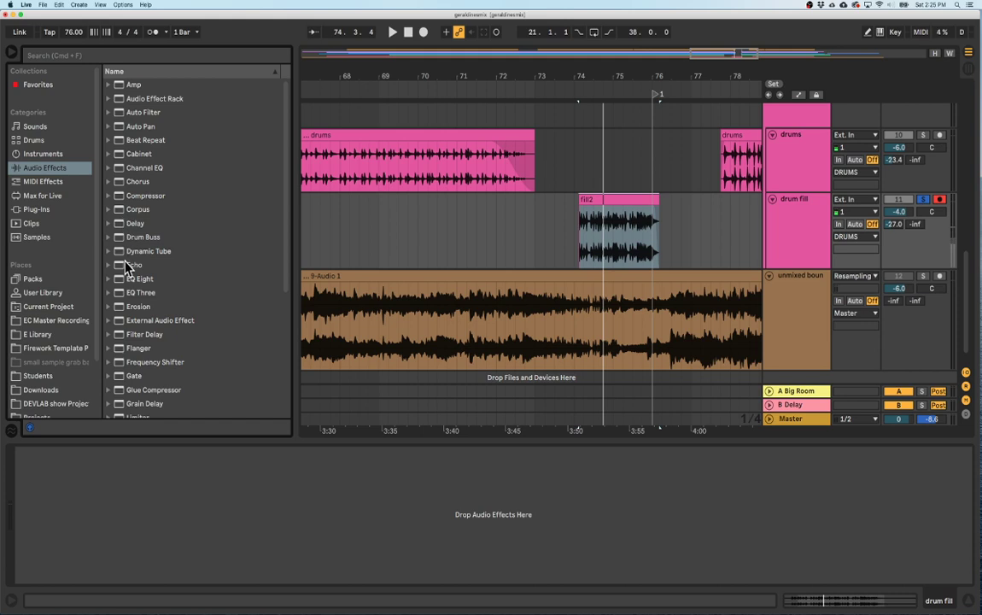
pyautogui.scroll(-2, 118, 271)
pyautogui.scroll(2, 118, 272)
pyautogui.scroll(-2, 121, 256)
pyautogui.doubleClick(120, 234)
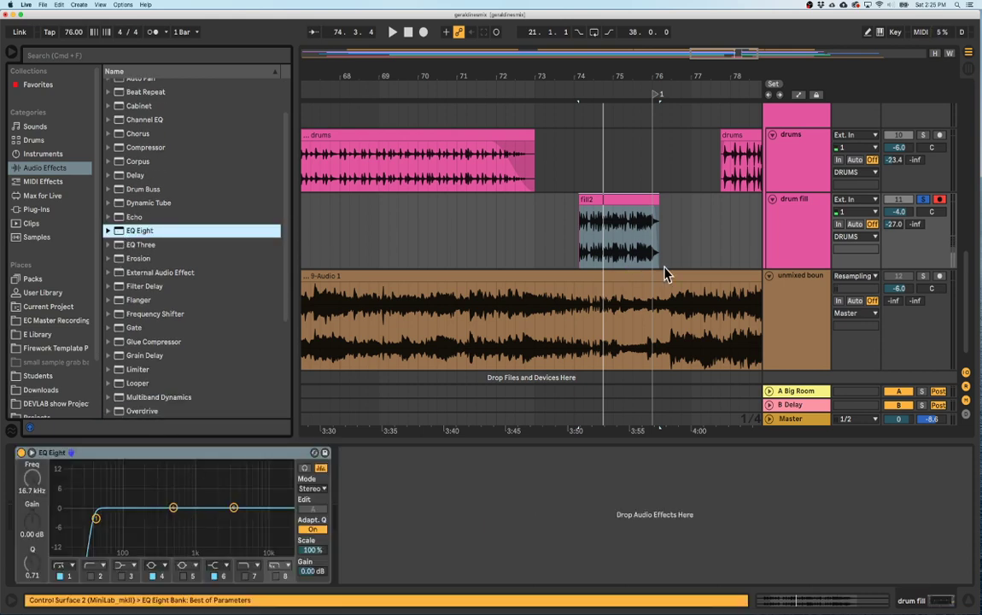
# Examine the EQ Eight and Compressor on the drums track and check the DRUMS group above it.
pyautogui.press('Up')
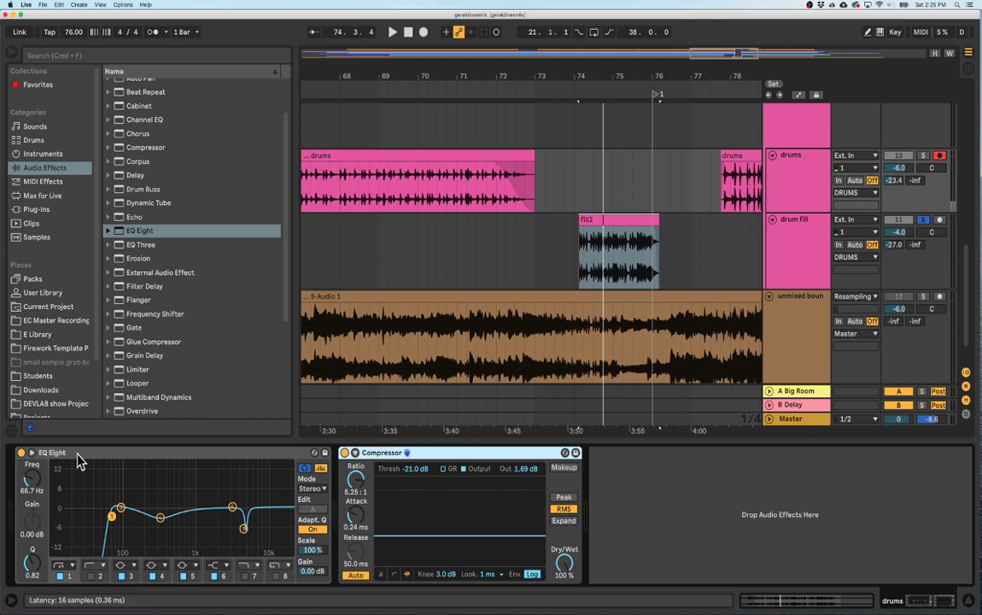
pyautogui.scroll(3, 732, 326)
pyautogui.scroll(-1, 732, 327)
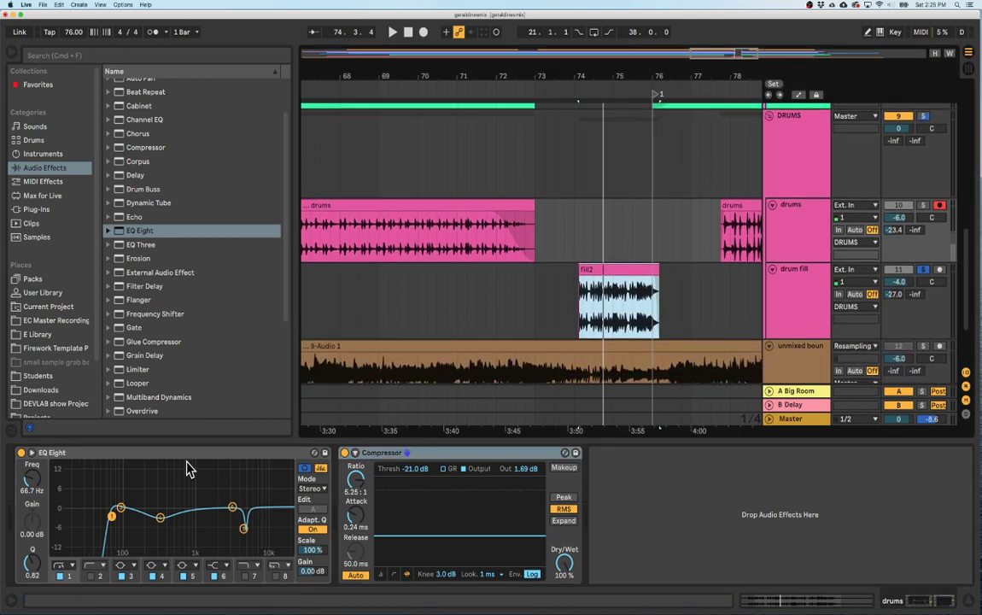
pyautogui.click(156, 453)
pyautogui.moveTo(327, 429); pyautogui.dragTo(247, 458)
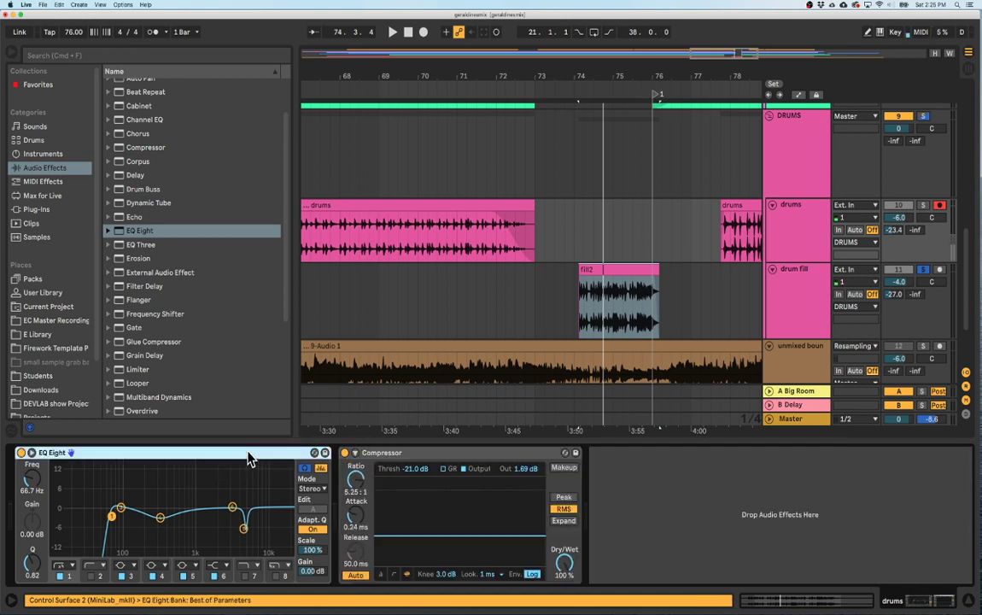
pyautogui.keyDown('shift'); pyautogui.click(416, 455); pyautogui.keyUp('shift')
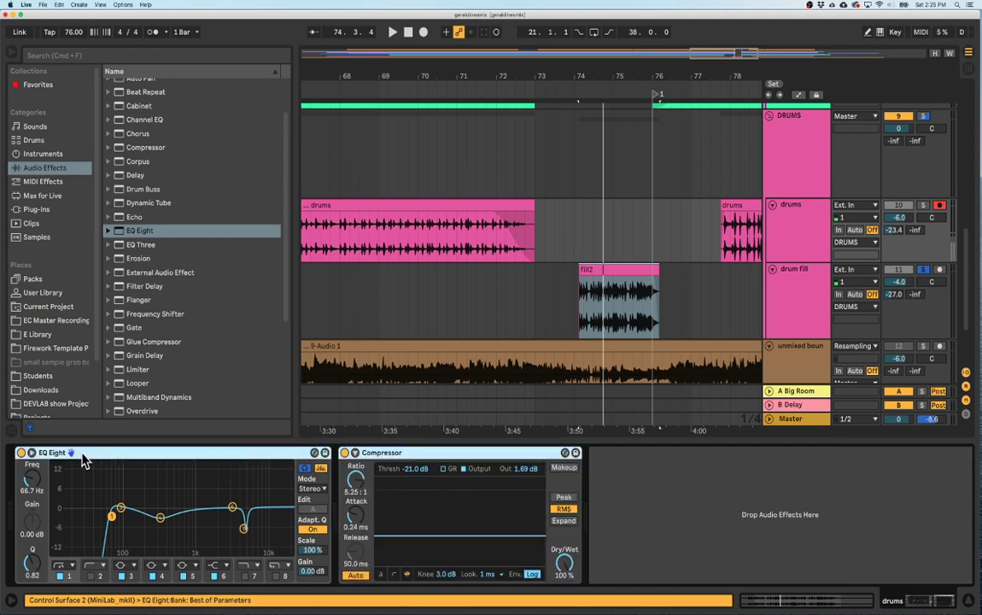
pyautogui.click(786, 150)
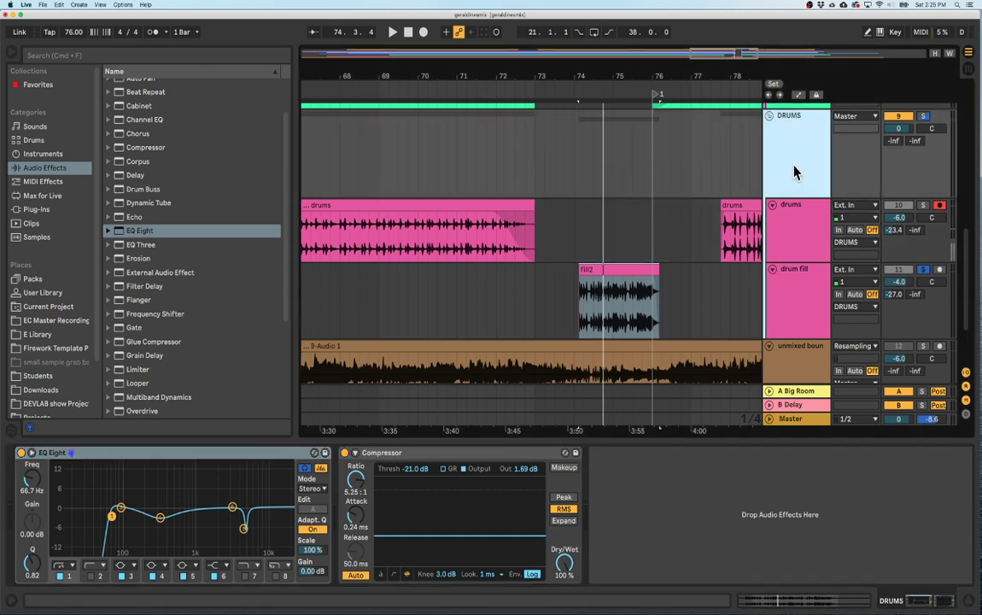
# Open the fill2 clip's sample settings and lower its clip gain to -6.33 dB.
pyautogui.click(627, 269)
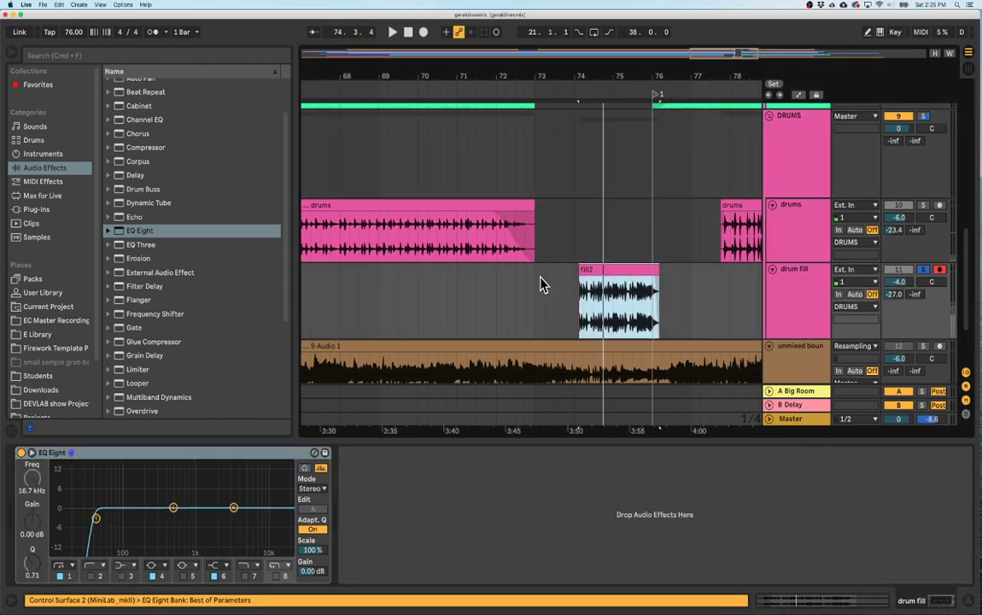
pyautogui.doubleClick(610, 271)
pyautogui.moveTo(113, 474); pyautogui.dragTo(114, 484)
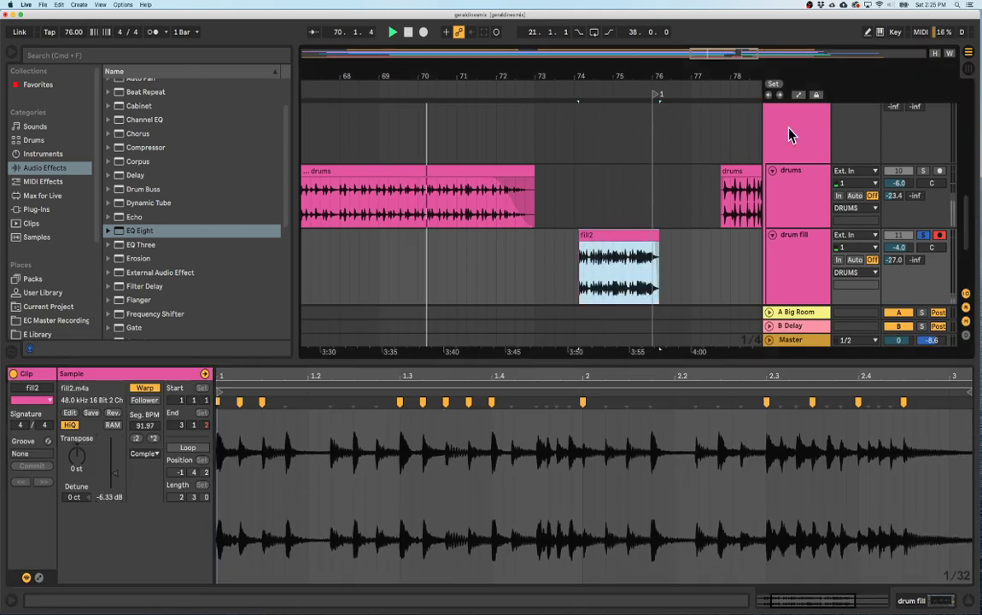
# Solo the whole DRUMS group and play from bar 71 and into the fill to compare the two drum recordings.
pyautogui.scroll(2, 888, 149)
pyautogui.click(922, 116)
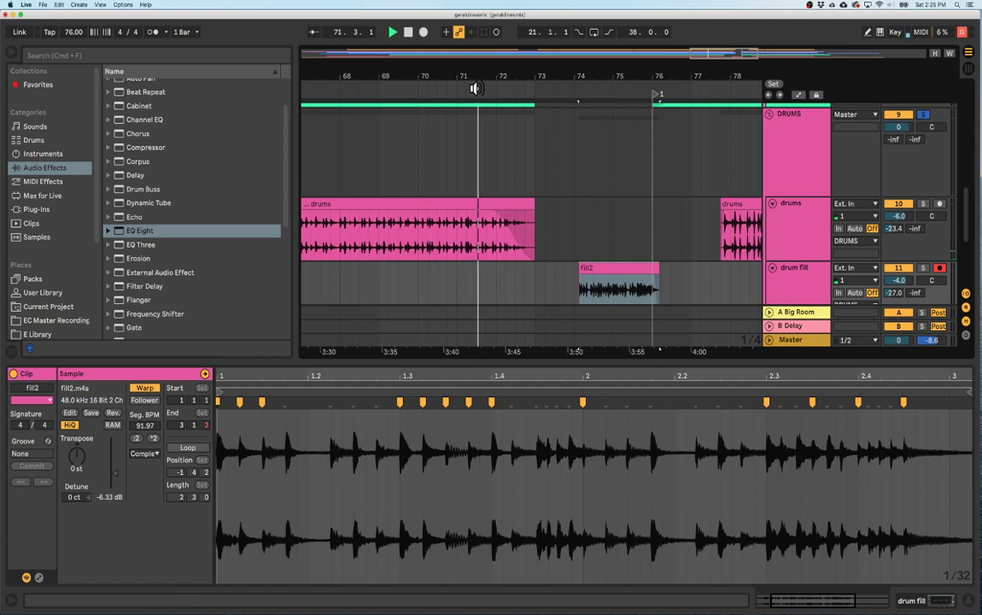
pyautogui.click(475, 88)
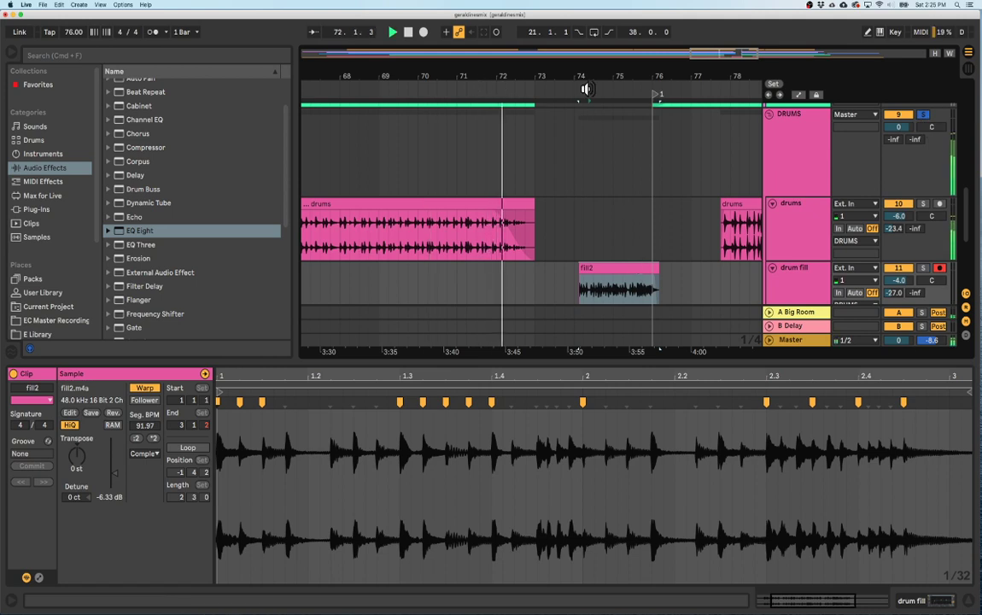
pyautogui.press('space')
# Add a Utility device after the EQ Eight on the drum fill track.
pyautogui.scroll(-3, 660, 210)
pyautogui.hscroll(5, 660, 216)
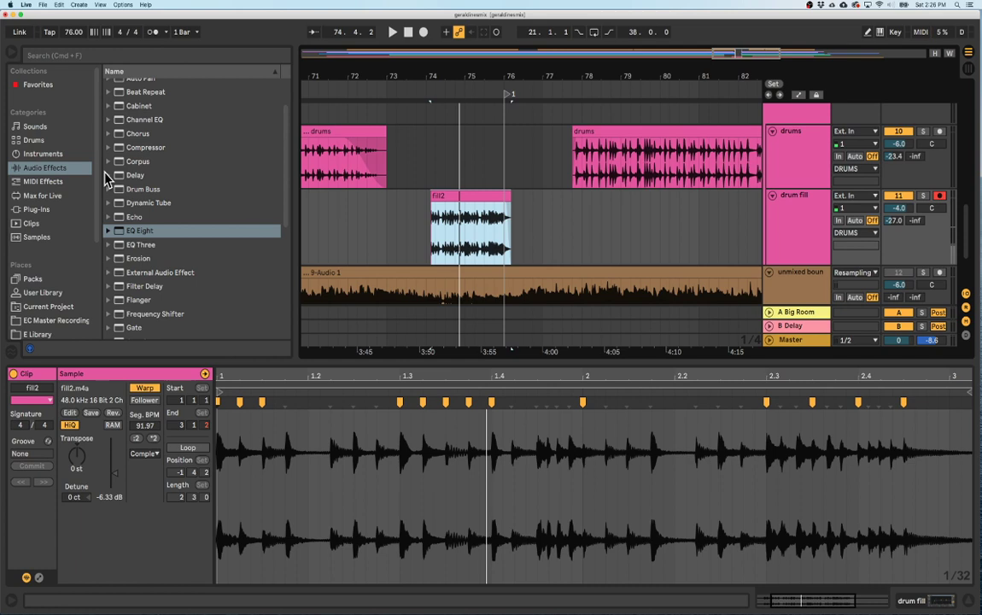
pyautogui.scroll(-5, 109, 231)
pyautogui.moveTo(120, 280); pyautogui.dragTo(382, 273)
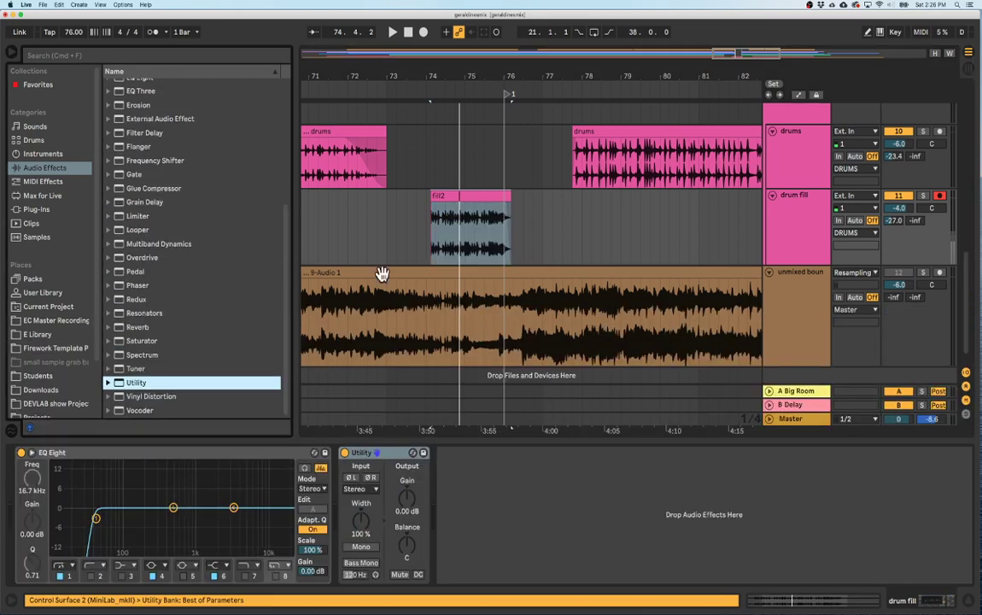
# Compare the stereo image of fill2 with the drums clip by playing from 74.1.3 and from bar 71 in turn.
pyautogui.press('space')
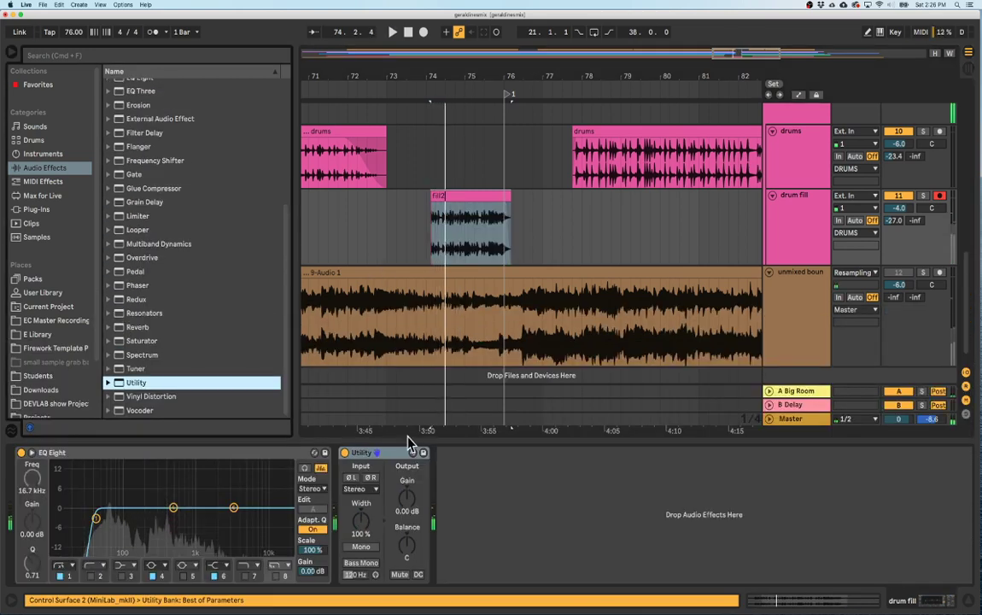
pyautogui.press('space')
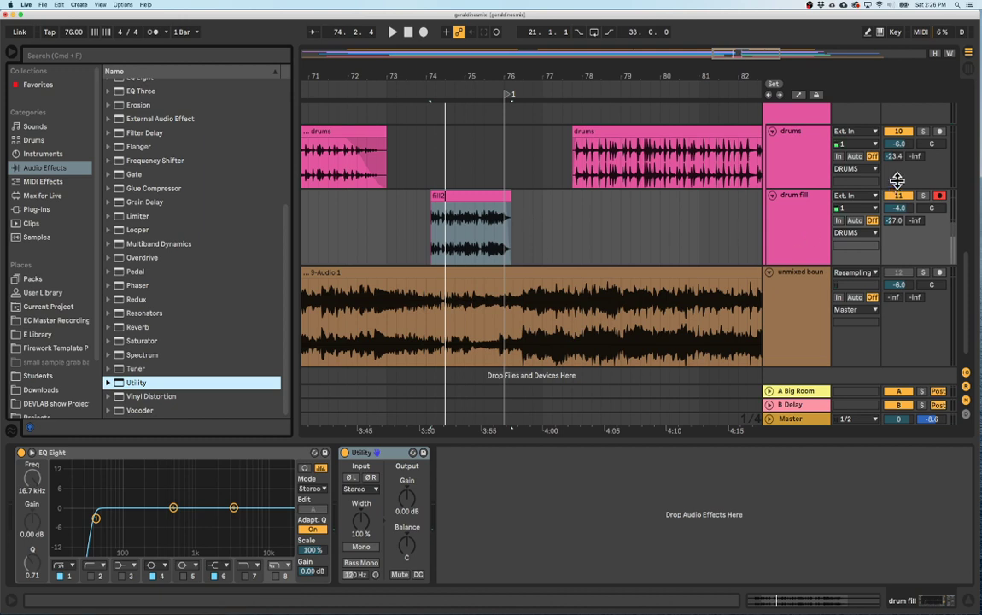
pyautogui.scroll(2, 823, 171)
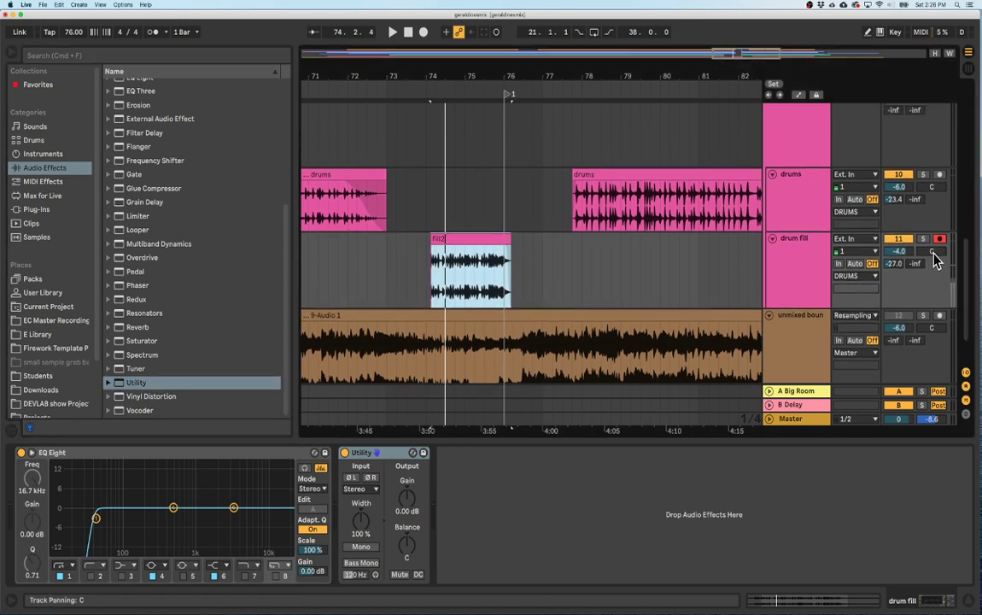
pyautogui.click(433, 274)
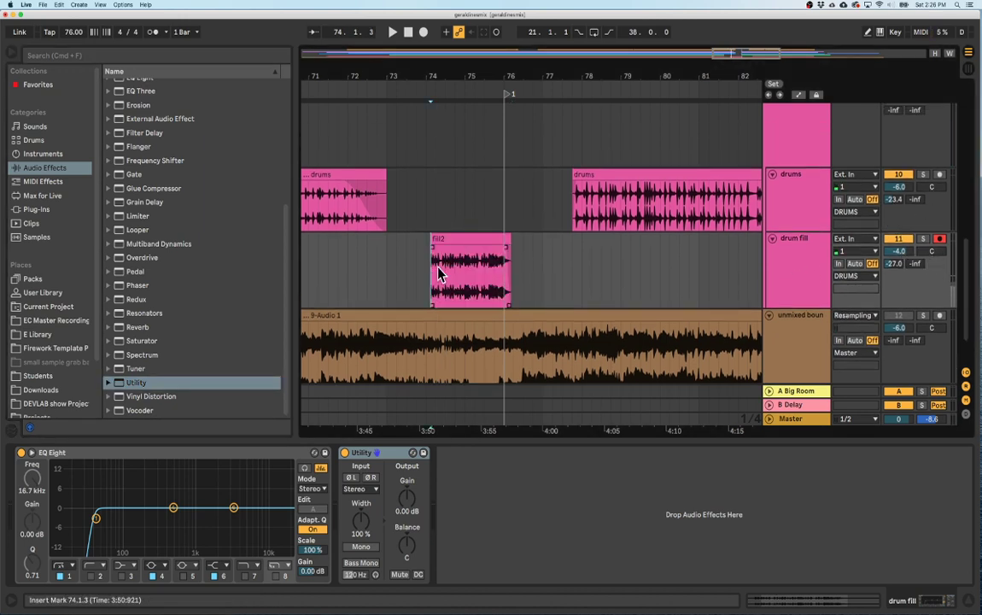
pyautogui.press('space')
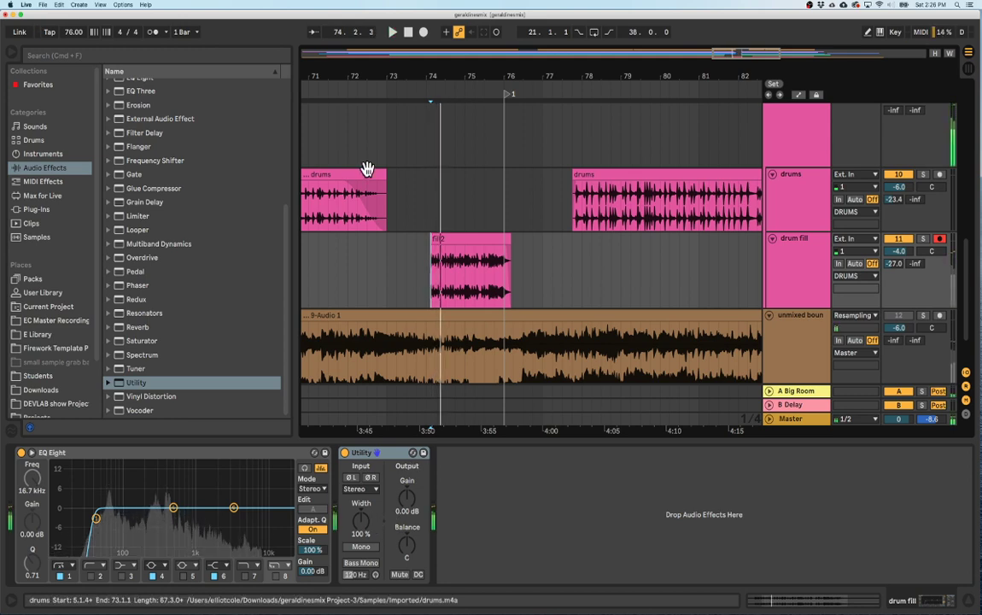
pyautogui.click(313, 88)
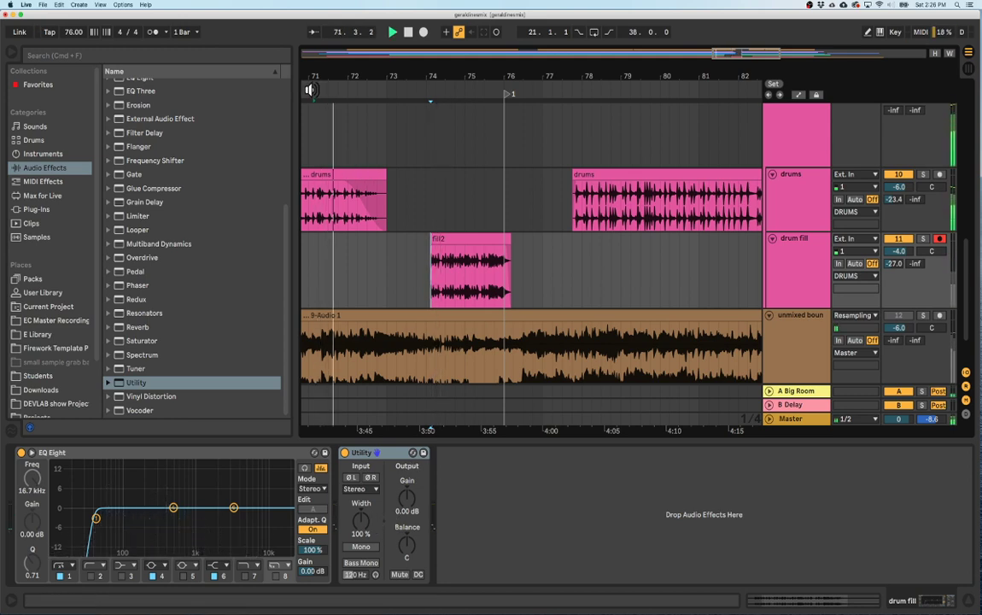
pyautogui.press('space')
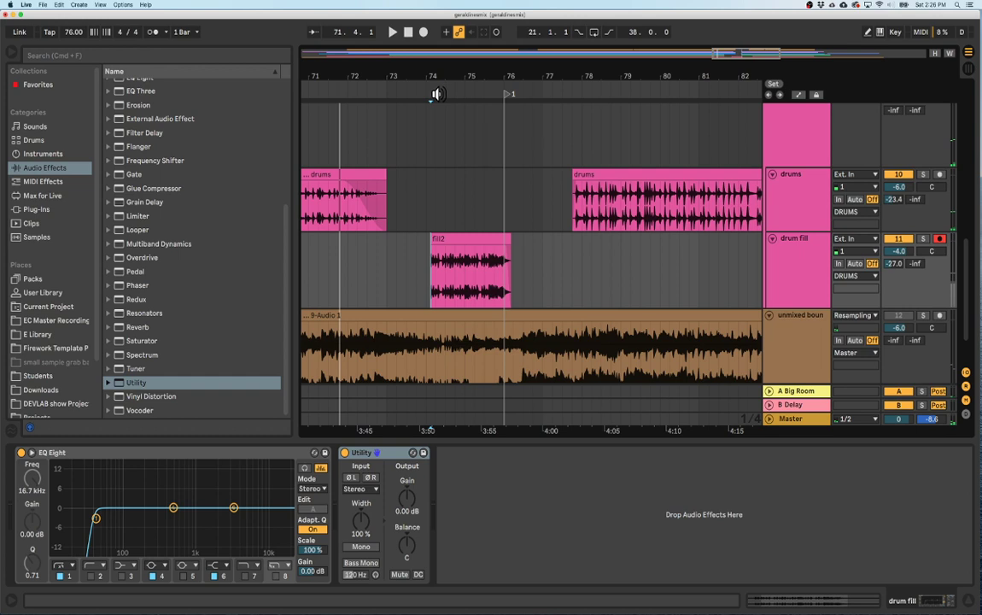
pyautogui.click(431, 90)
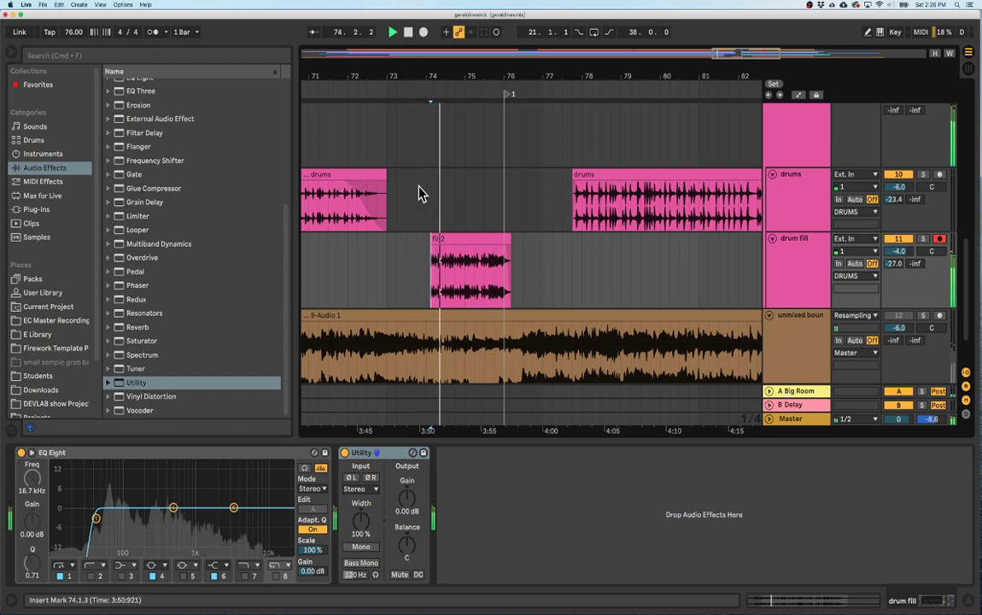
# Set the drum fill's Utility to Swap channel mode with 4L balance and 53% width while listening.
pyautogui.moveTo(360, 502); pyautogui.dragTo(408, 551)
pyautogui.press('space')
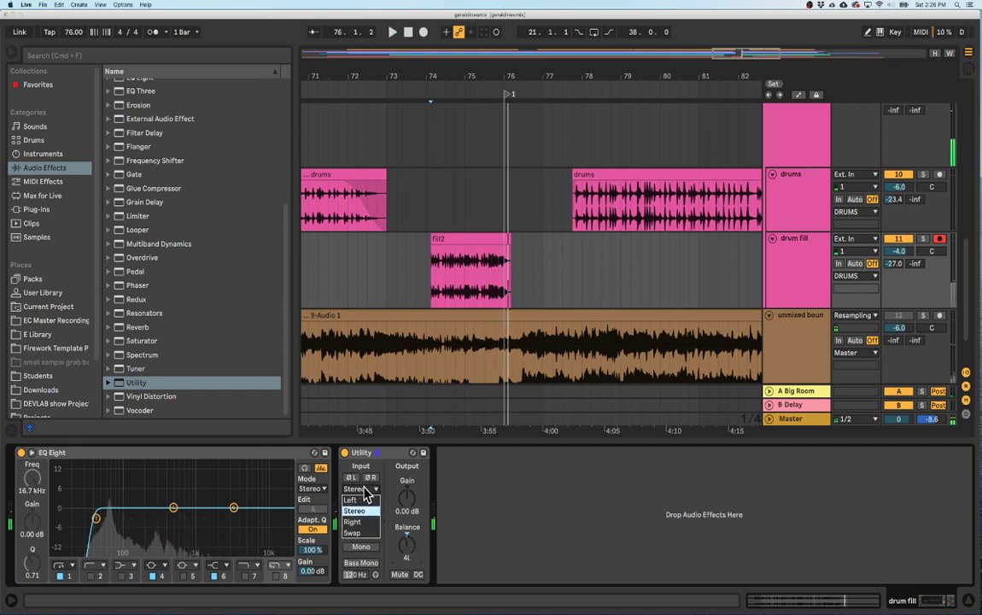
pyautogui.press('space')
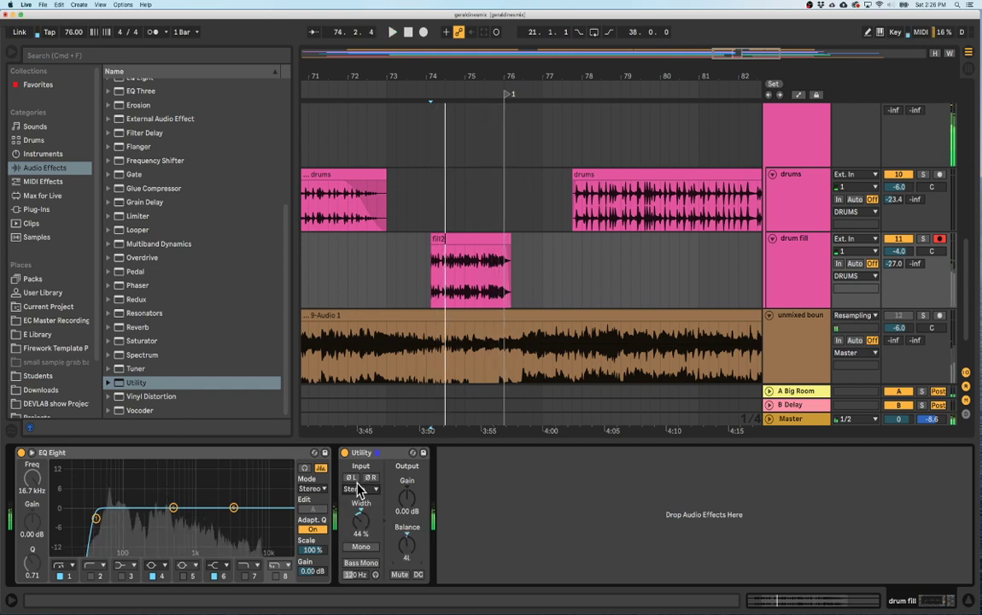
pyautogui.click(361, 490)
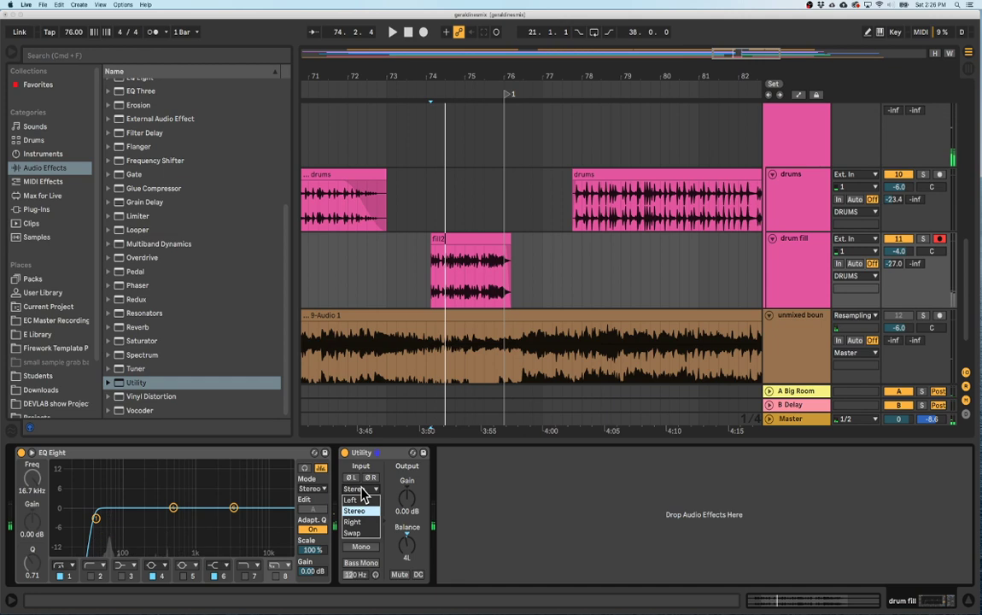
pyautogui.click(367, 533)
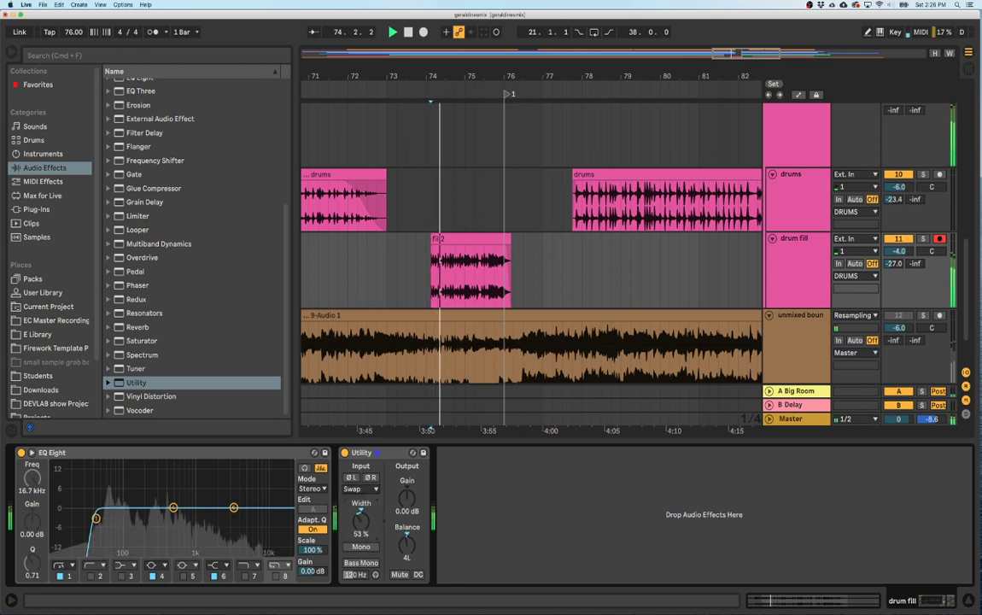
# Set the Utility's width to 31% and balance to 1R, and replay the fill into bar 76.
pyautogui.moveTo(405, 547)
pyautogui.mouseDown()
pyautogui.moveTo(358, 531)
pyautogui.moveTo(358, 541)
pyautogui.mouseUp()
pyautogui.press('space')
pyautogui.press('space')
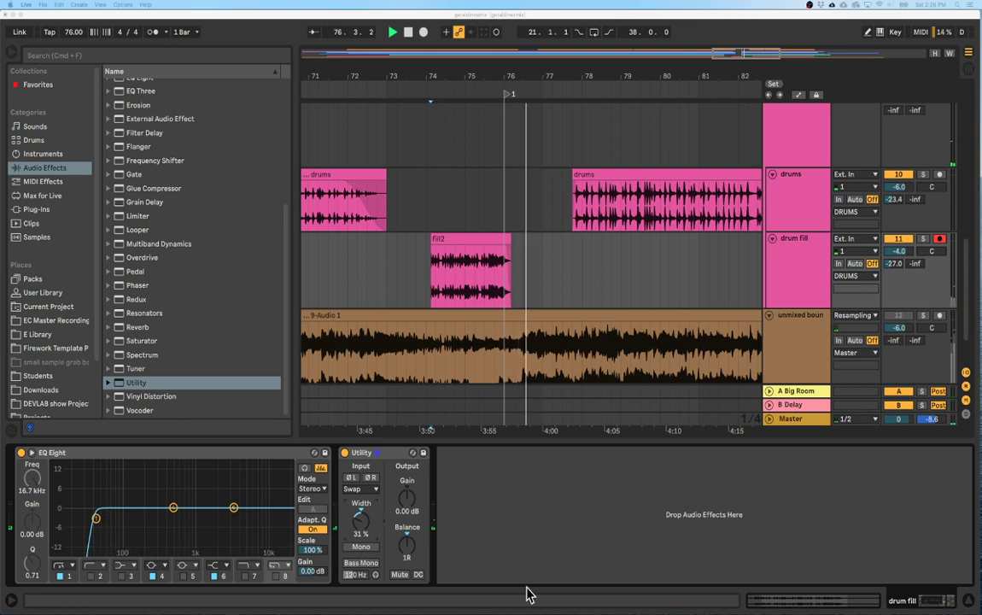
# Select fill2 and replay it in context with the drums clips on either side.
pyautogui.moveTo(484, 69); pyautogui.dragTo(502, 229)
pyautogui.click(475, 239)
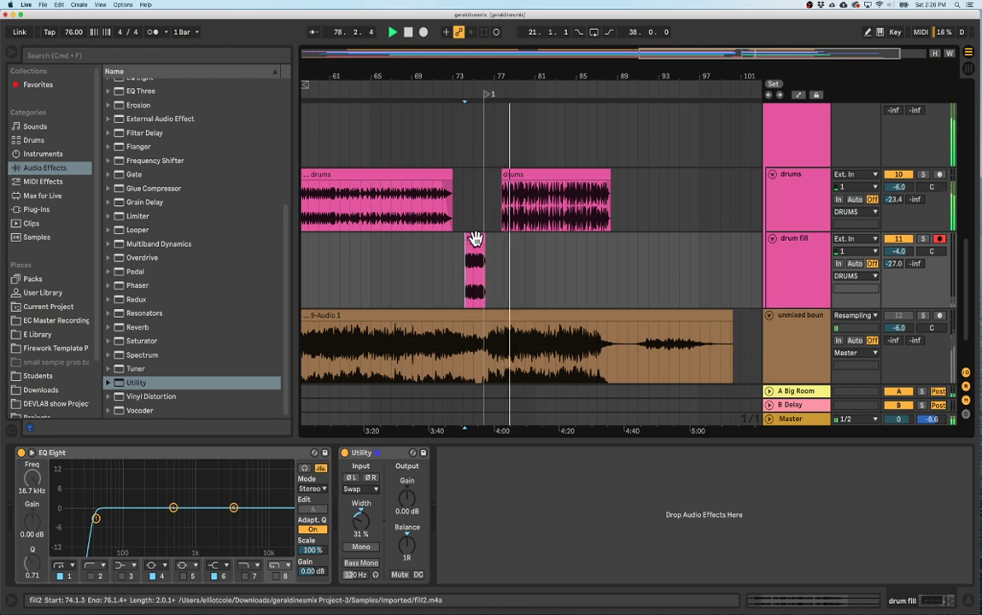
pyautogui.scroll(1, 475, 256)
pyautogui.click(473, 278)
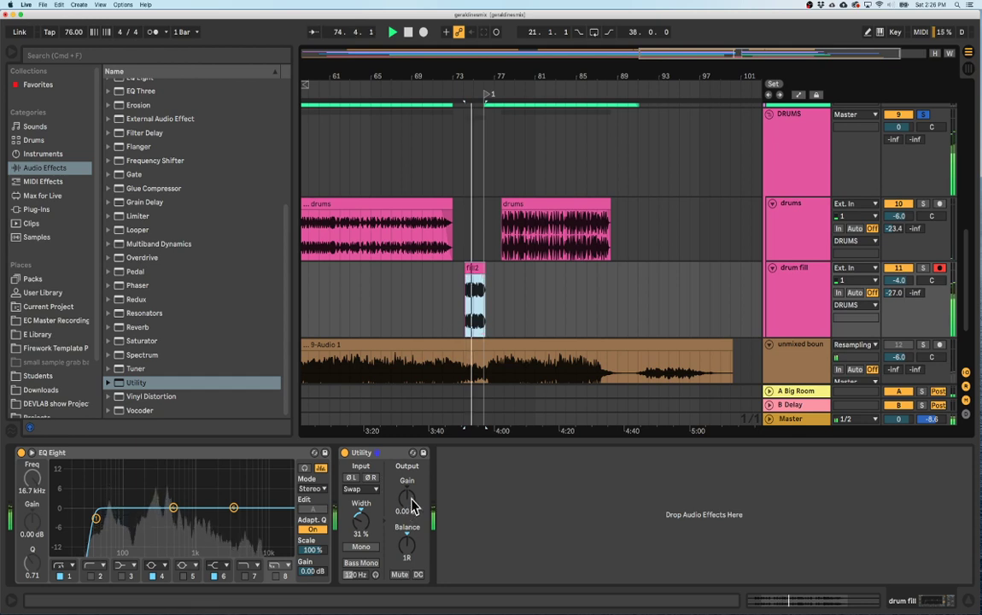
# Set the fill2 clip's gain to -4.96 dB, and replay the full mix from bar 70 with the DRUMS group unsoloed and folded.
pyautogui.doubleClick(478, 277)
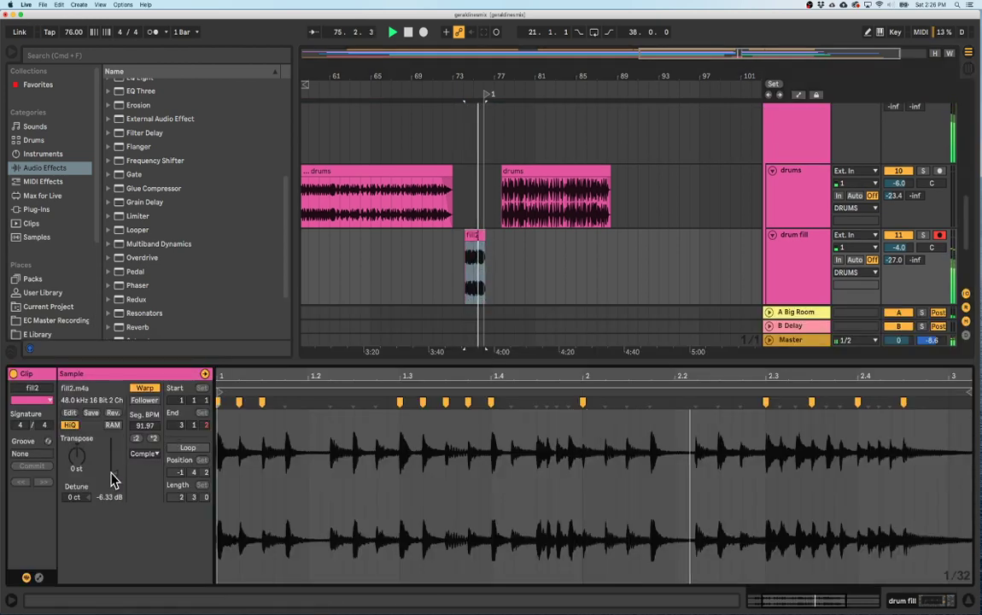
pyautogui.scroll(2, 830, 162)
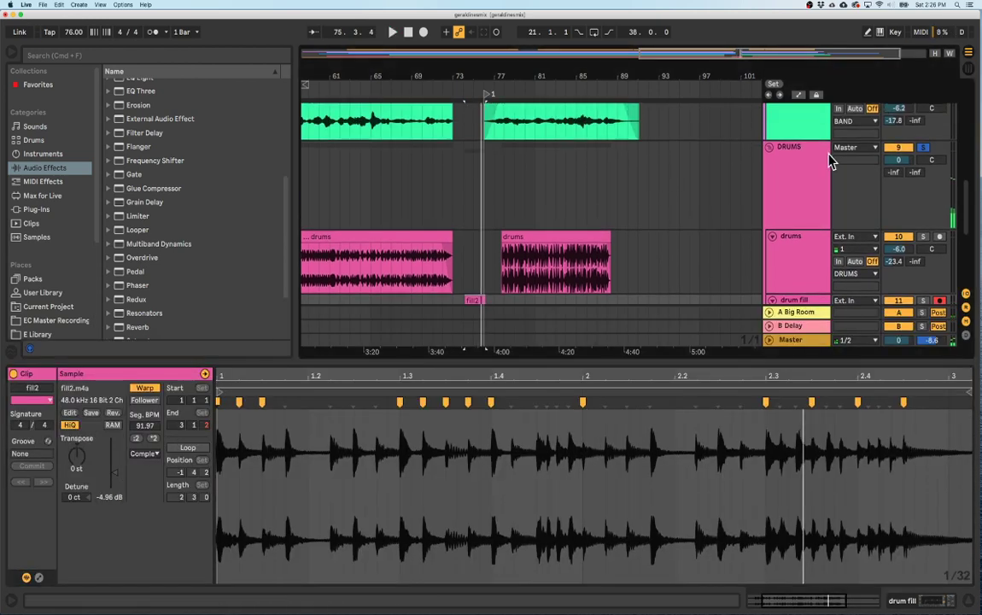
pyautogui.click(770, 149)
pyautogui.click(414, 86)
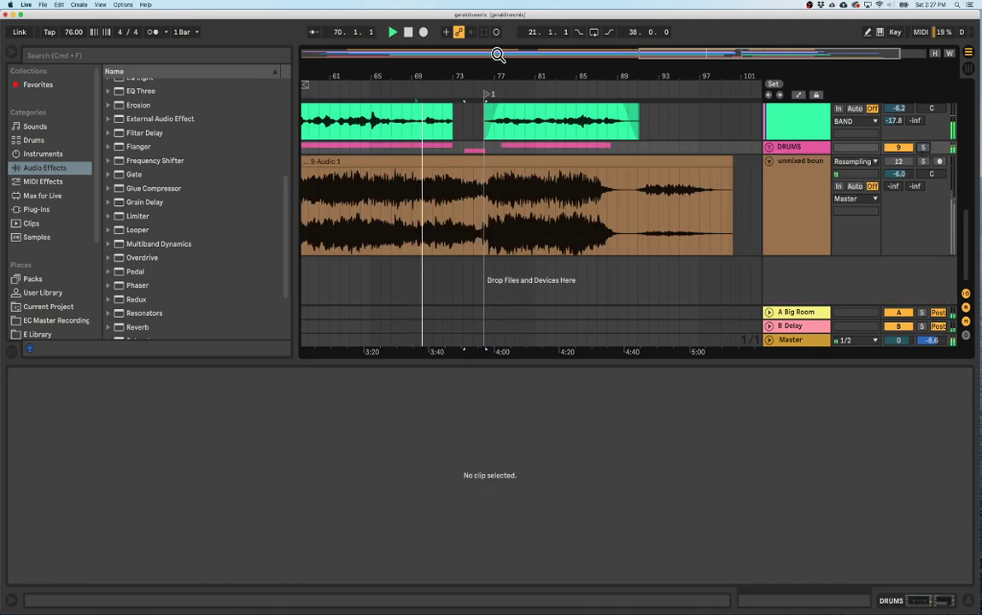
# Unfold the DRUMS group and compare the clip settings of the first drums clip and fill2.
pyautogui.click(380, 122)
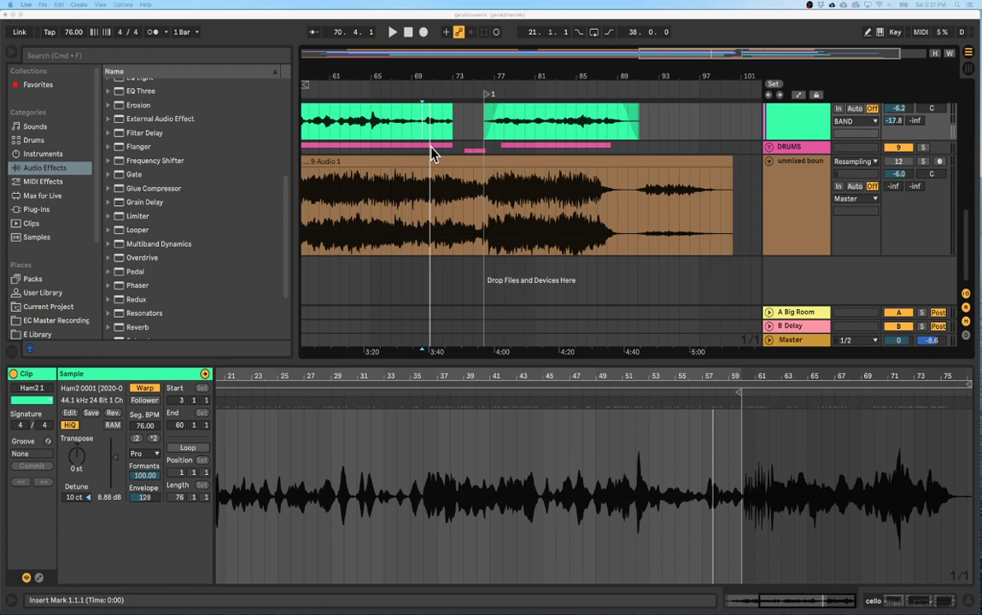
pyautogui.click(767, 147)
pyautogui.scroll(-3, 393, 204)
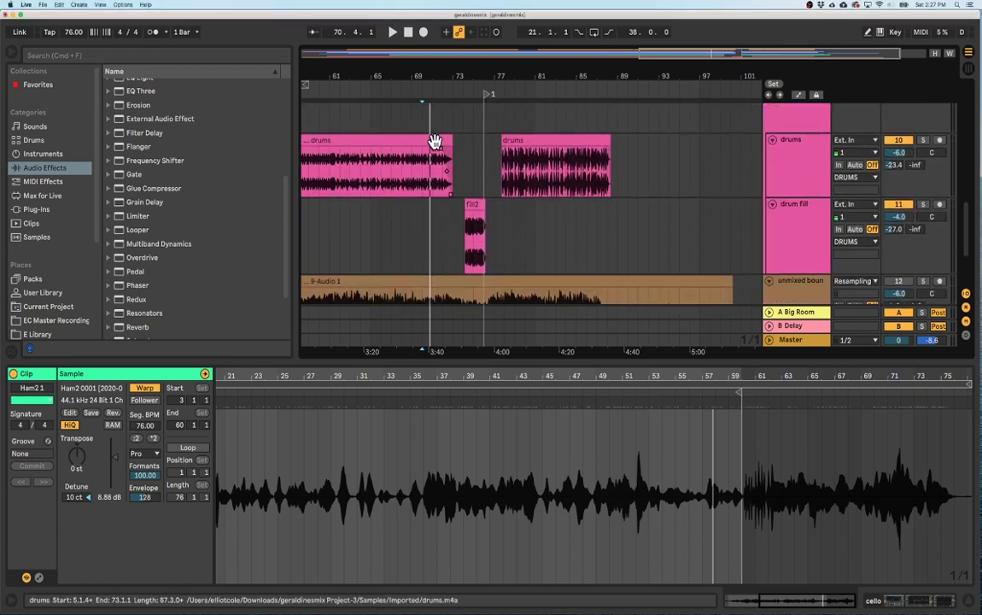
pyautogui.click(432, 140)
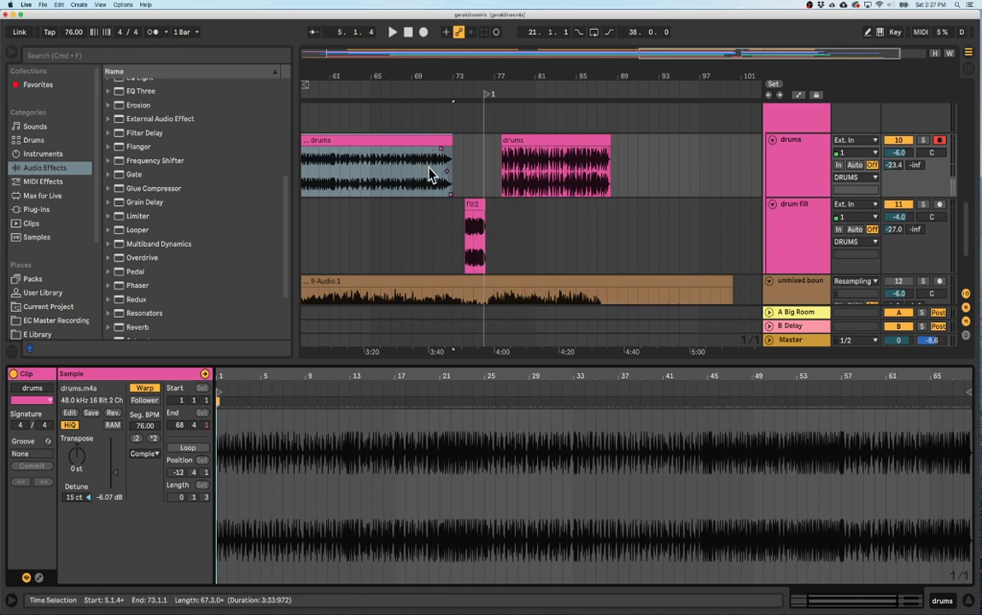
pyautogui.click(475, 226)
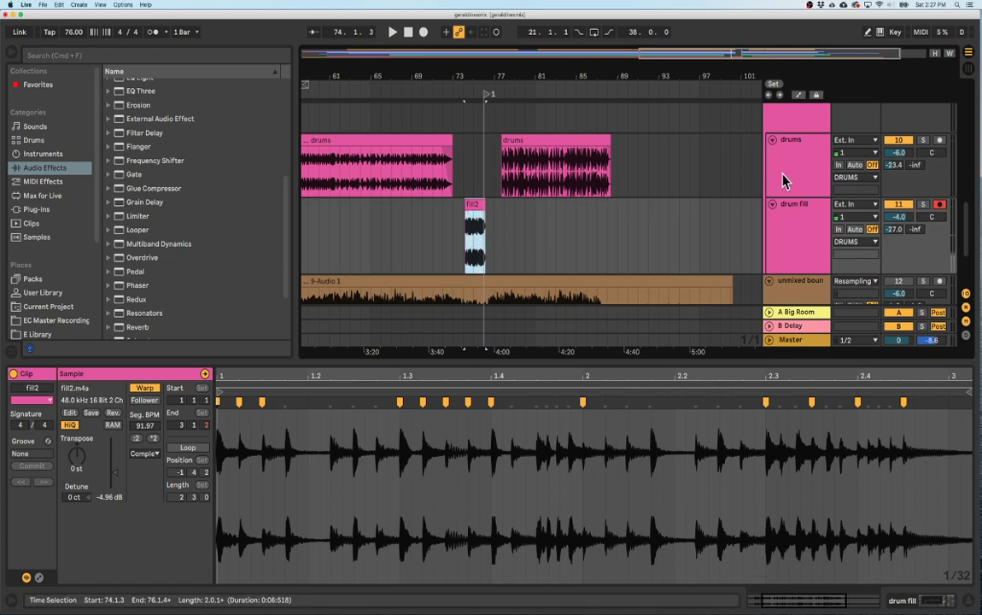
pyautogui.click(930, 154)
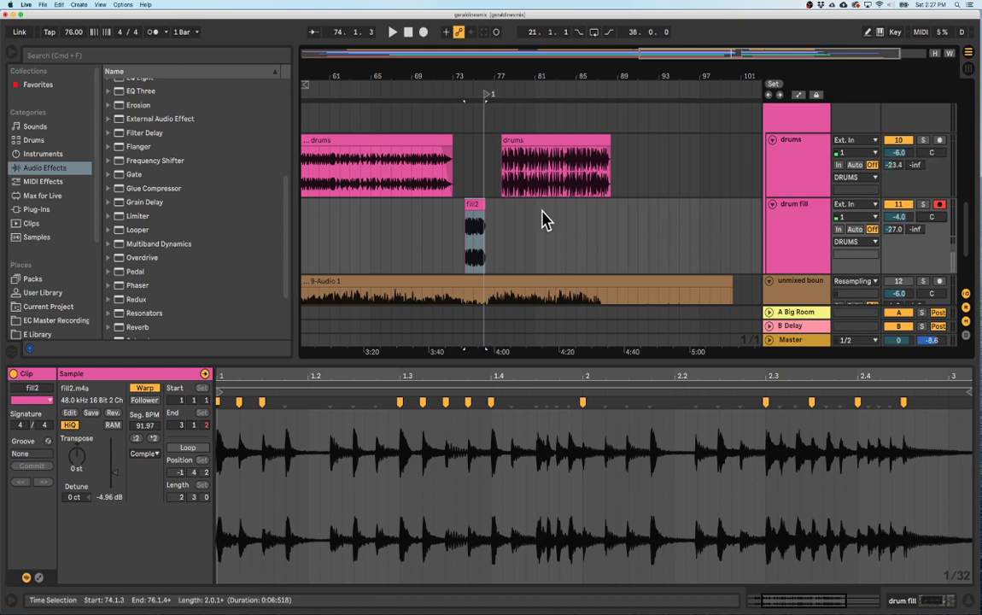
pyautogui.click(471, 204)
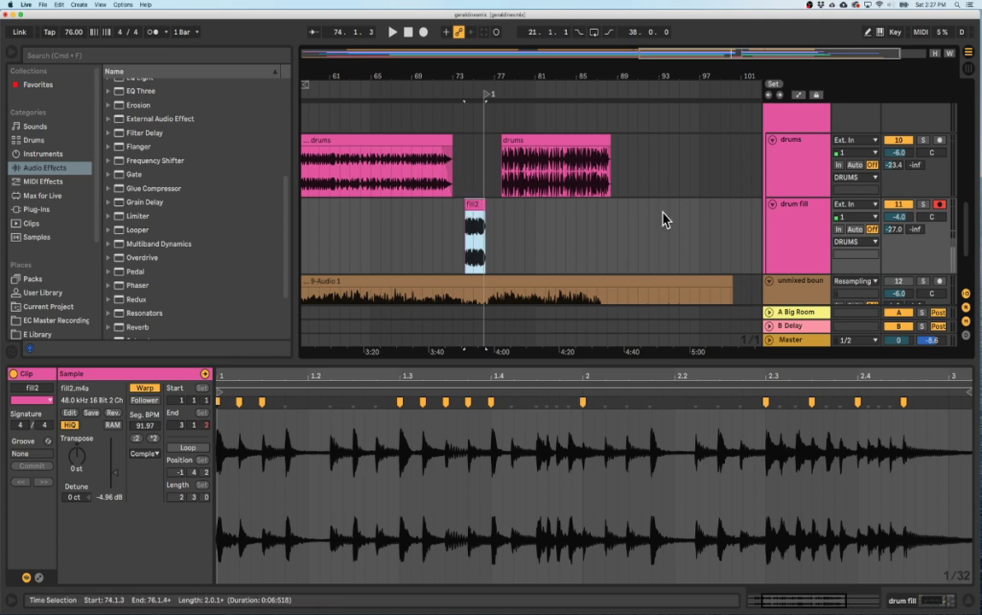
# Show the drum fill track's devices and listen to the mix from bar 70 and again from the start of the fill.
pyautogui.doubleClick(800, 220)
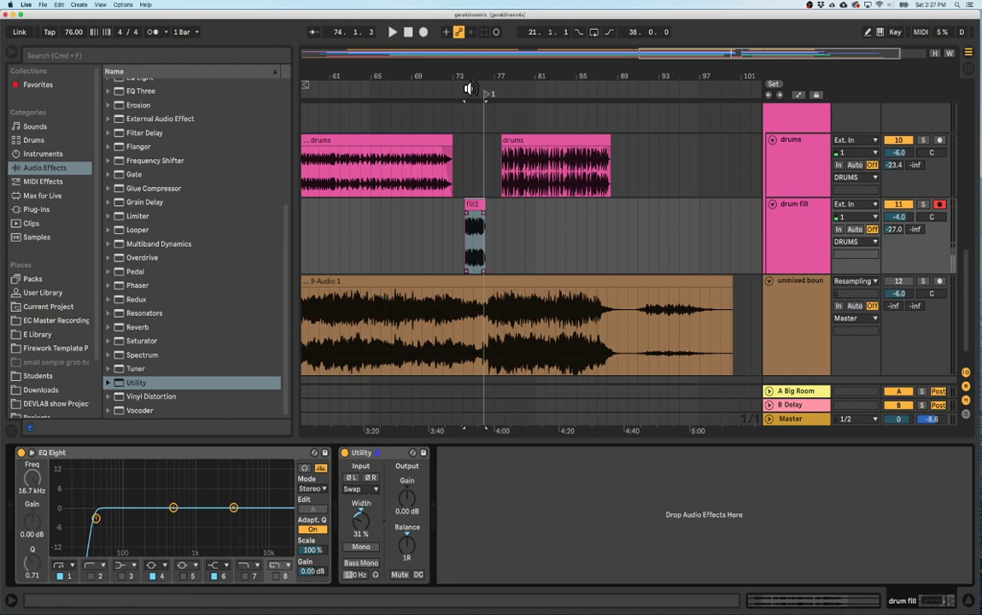
pyautogui.click(420, 92)
pyautogui.click(777, 222)
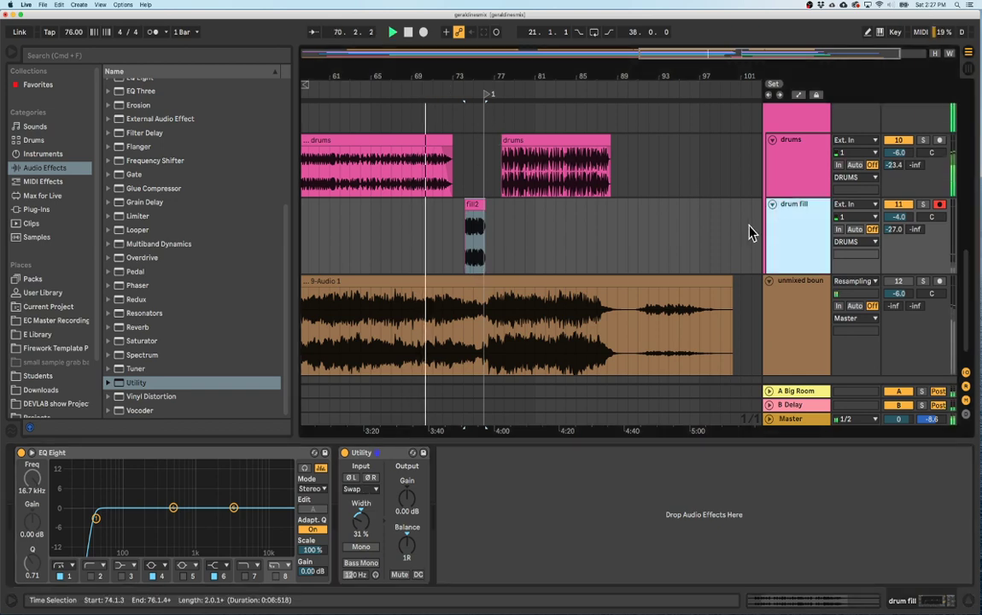
pyautogui.click(462, 91)
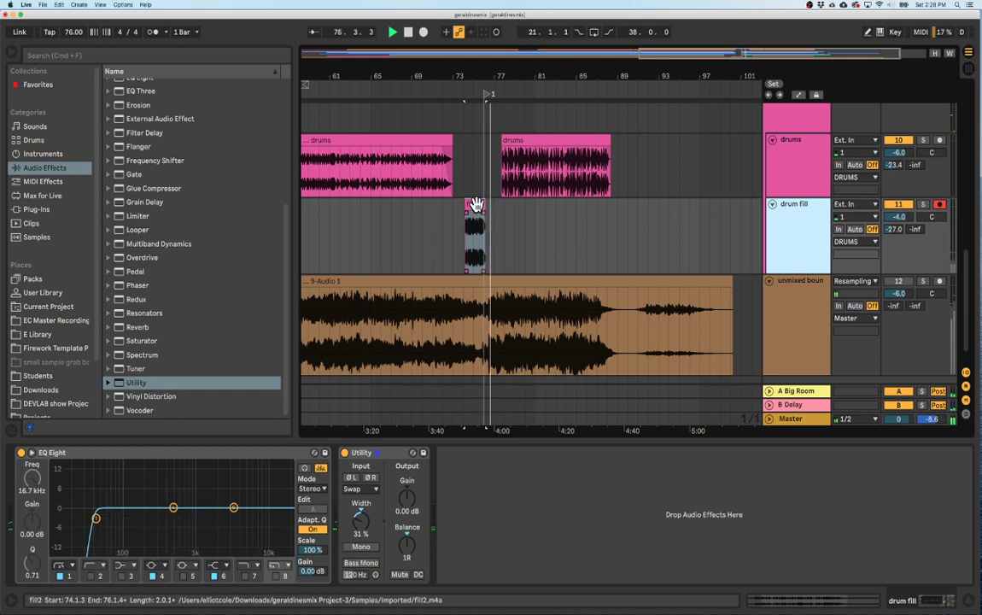
pyautogui.scroll(1, 780, 158)
pyautogui.press('space')
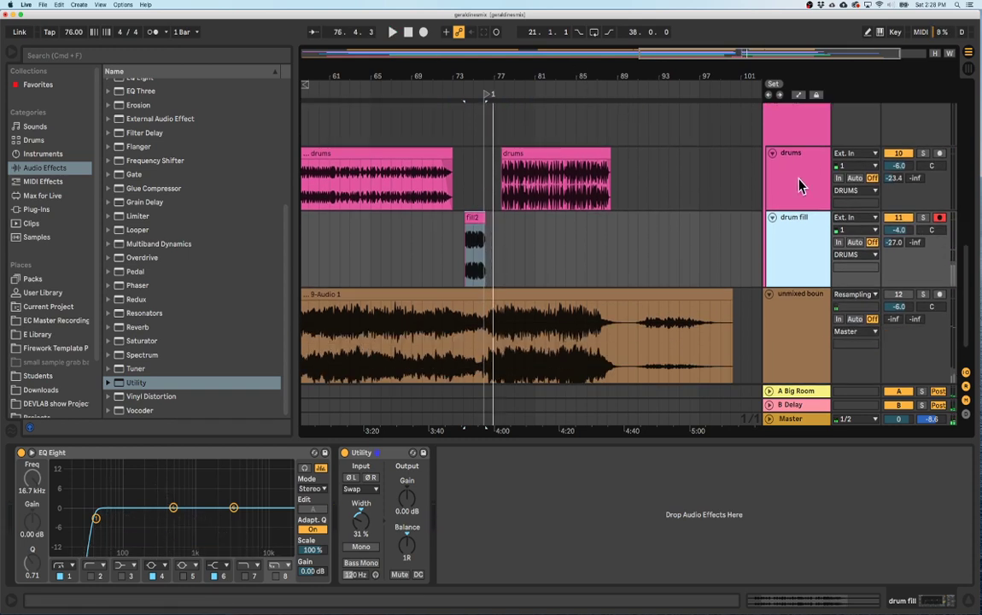
# Set the drum fill track's volume to -6.0 dB and replay the fill in the mix.
pyautogui.scroll(3, 526, 154)
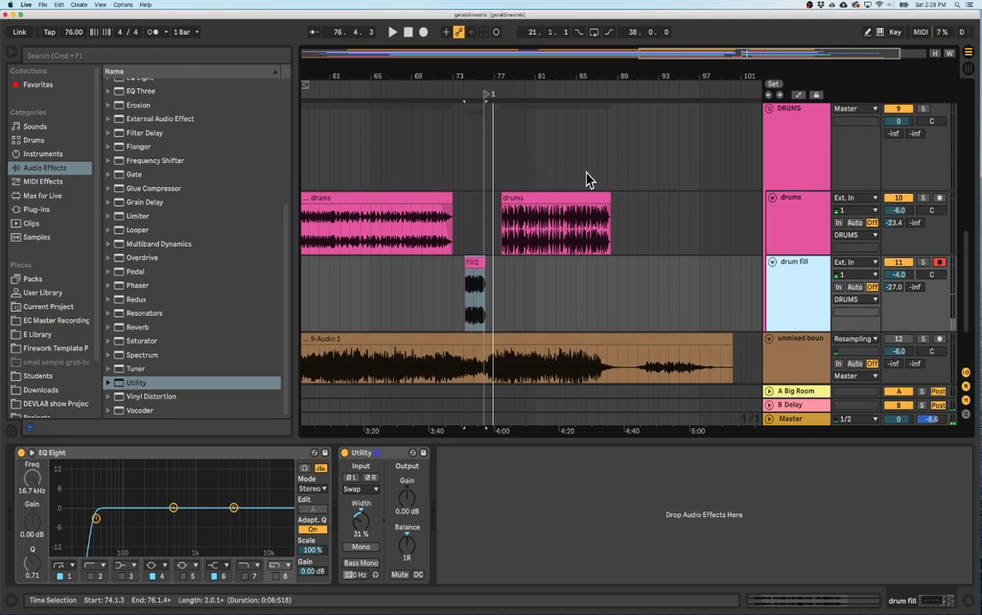
pyautogui.click(898, 275)
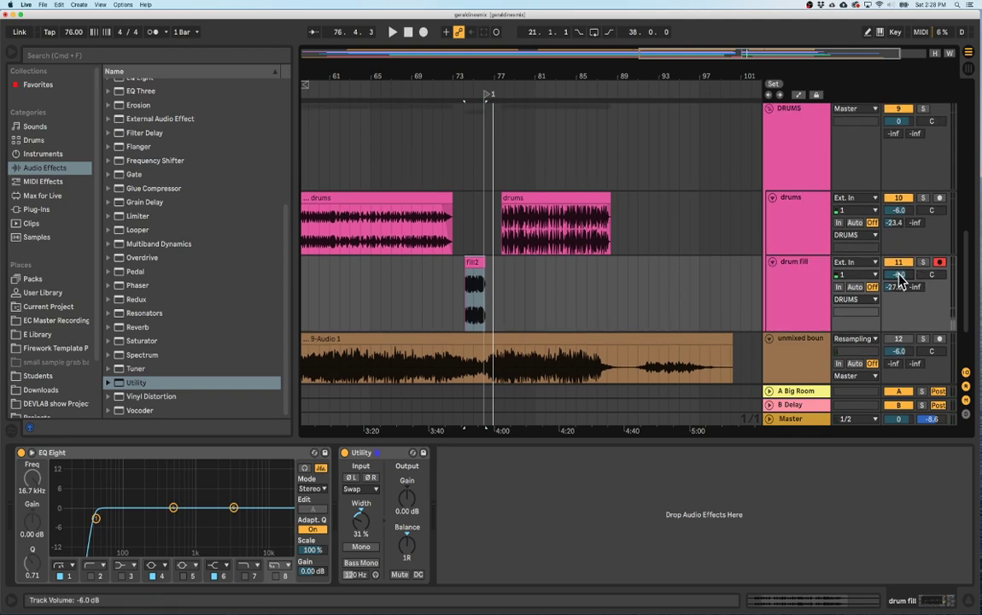
pyautogui.press('space')
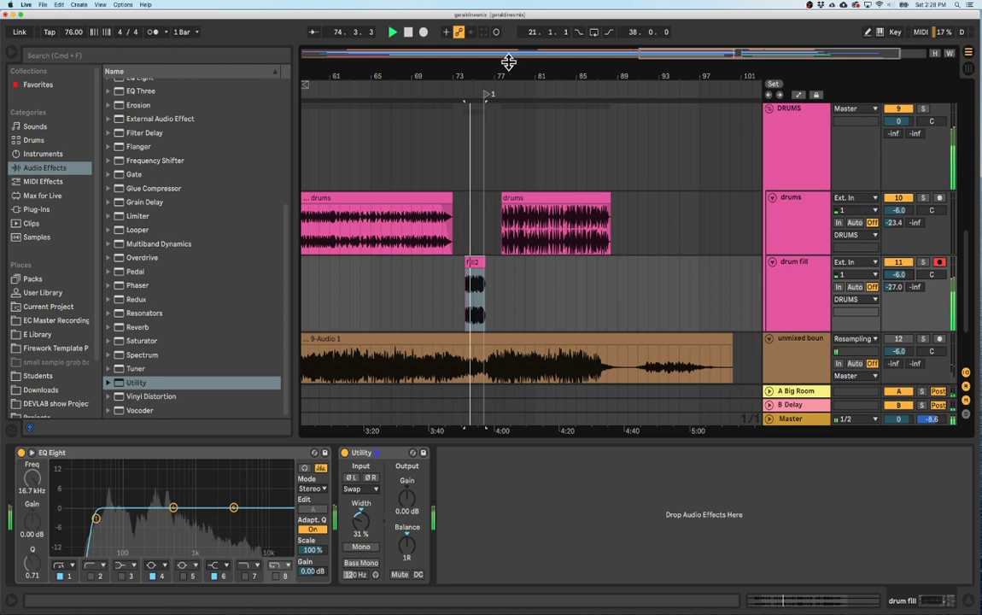
pyautogui.moveTo(499, 73); pyautogui.dragTo(632, 76)
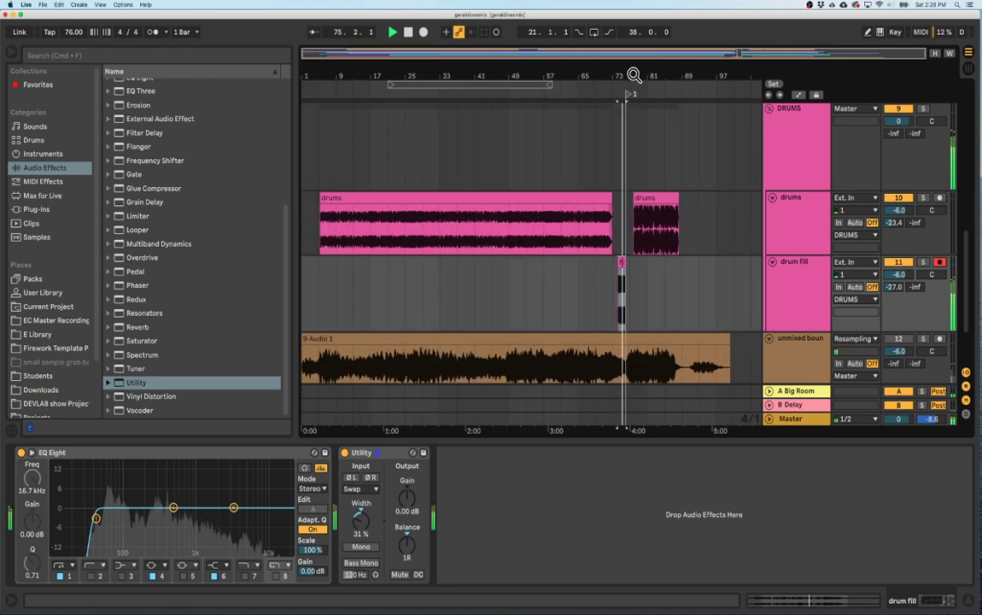
# Add a Utility to the DRUMS group and audition the drums in mono from bar 49, returning them to stereo.
pyautogui.click(791, 159)
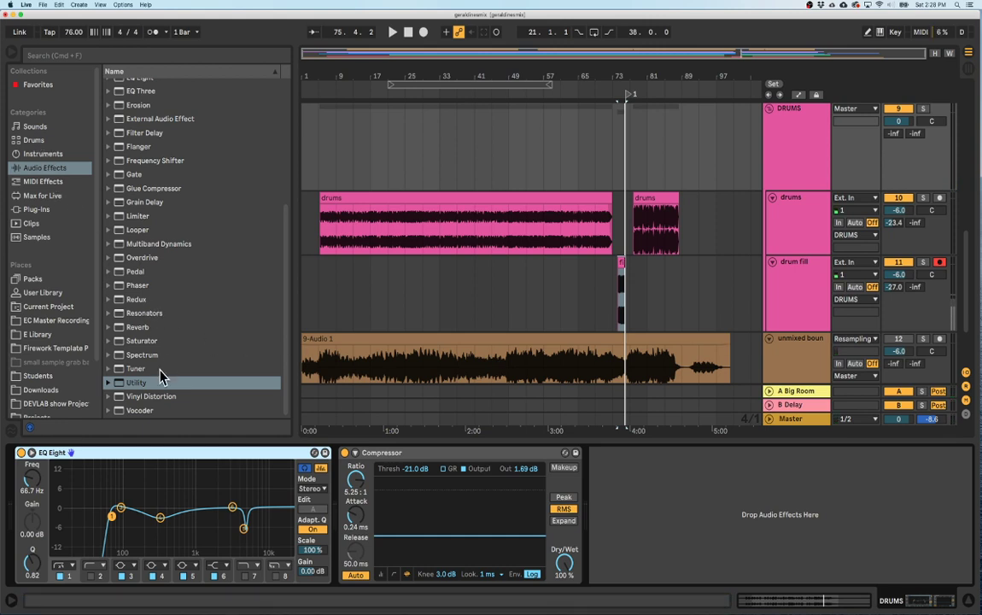
pyautogui.doubleClick(128, 383)
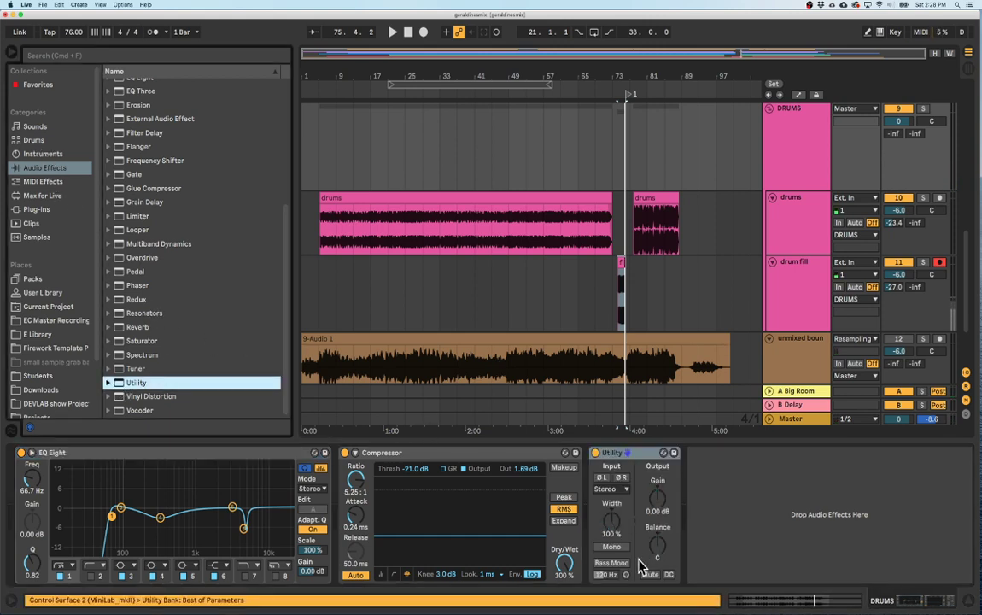
pyautogui.press('space')
pyautogui.click(611, 546)
pyautogui.click(511, 89)
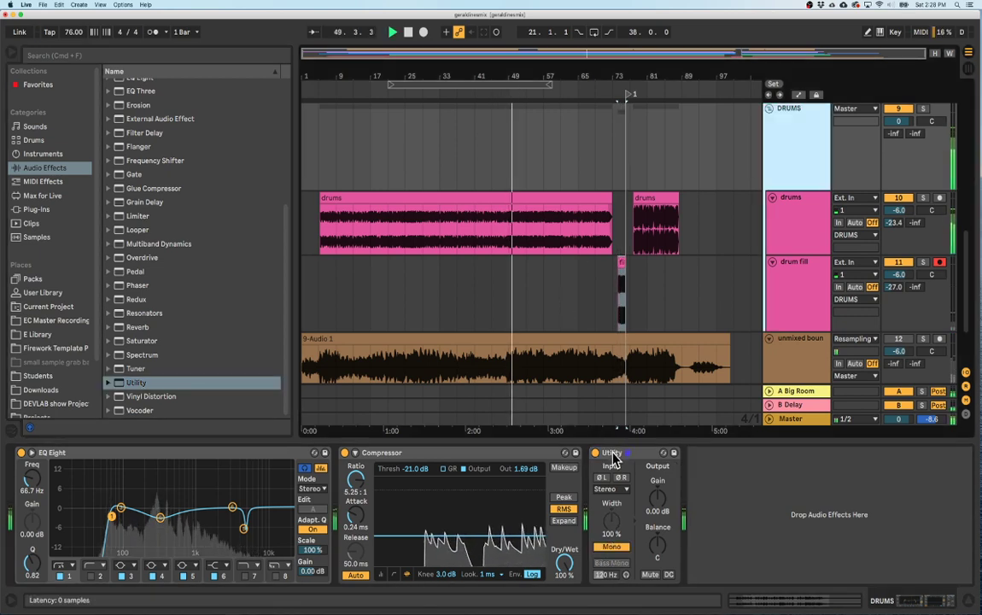
pyautogui.click(616, 548)
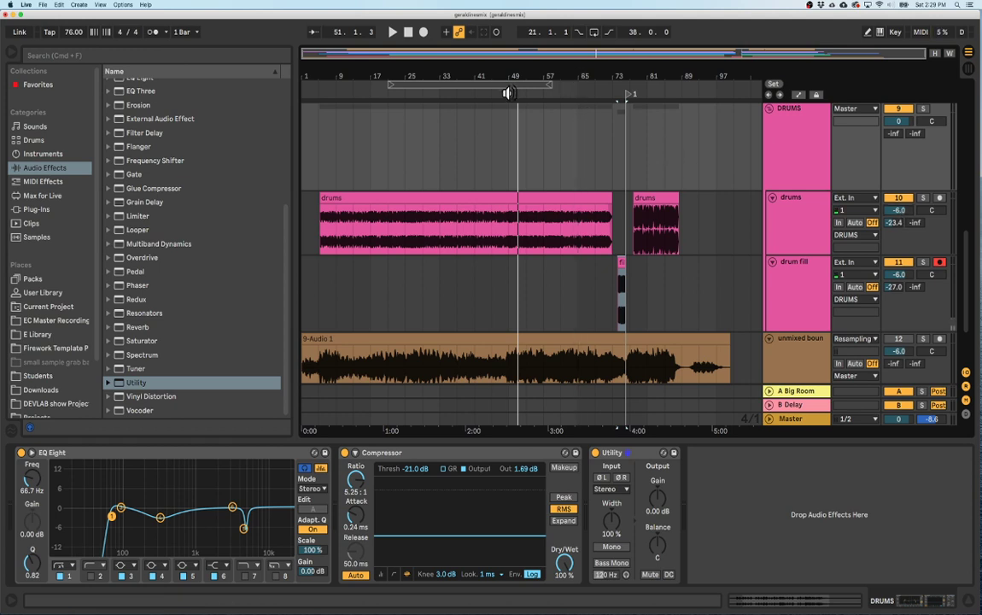
# Fold the BAND group and place the insert marker at bar 21 on the DRUMS group track.
pyautogui.scroll(-3, 568, 251)
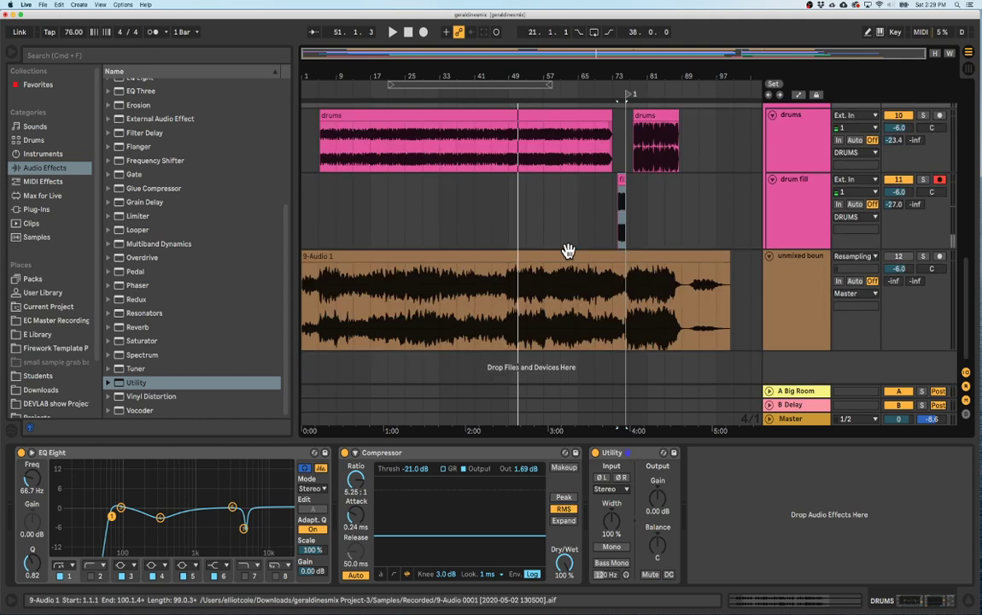
pyautogui.click(475, 238)
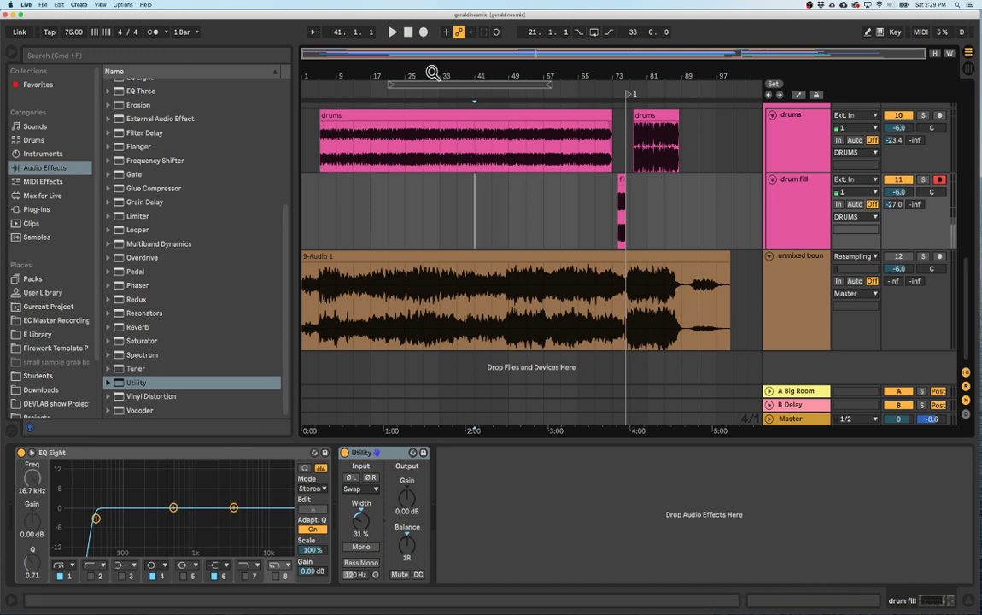
pyautogui.scroll(-5, 426, 201)
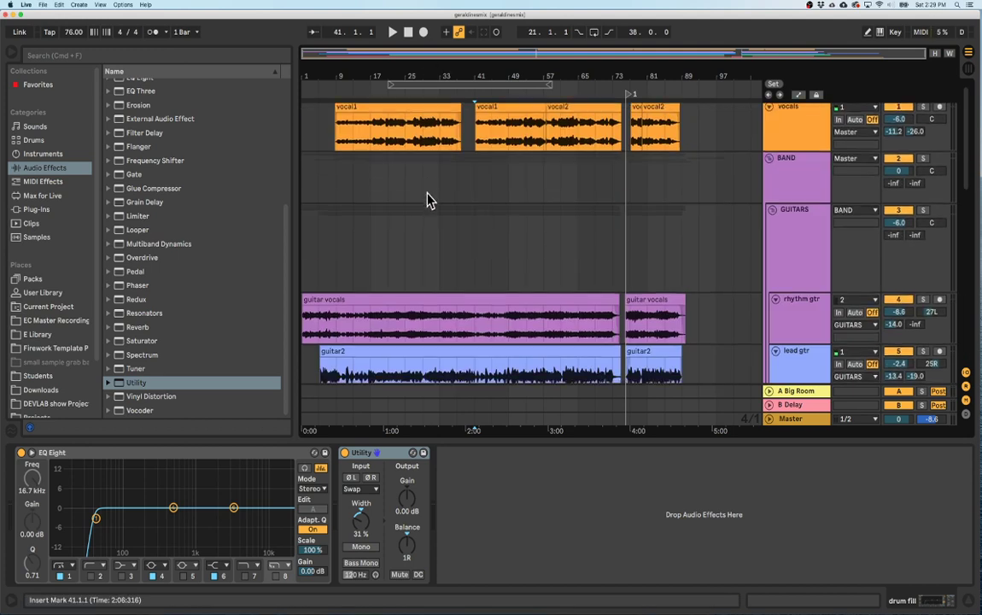
pyautogui.scroll(5, 597, 209)
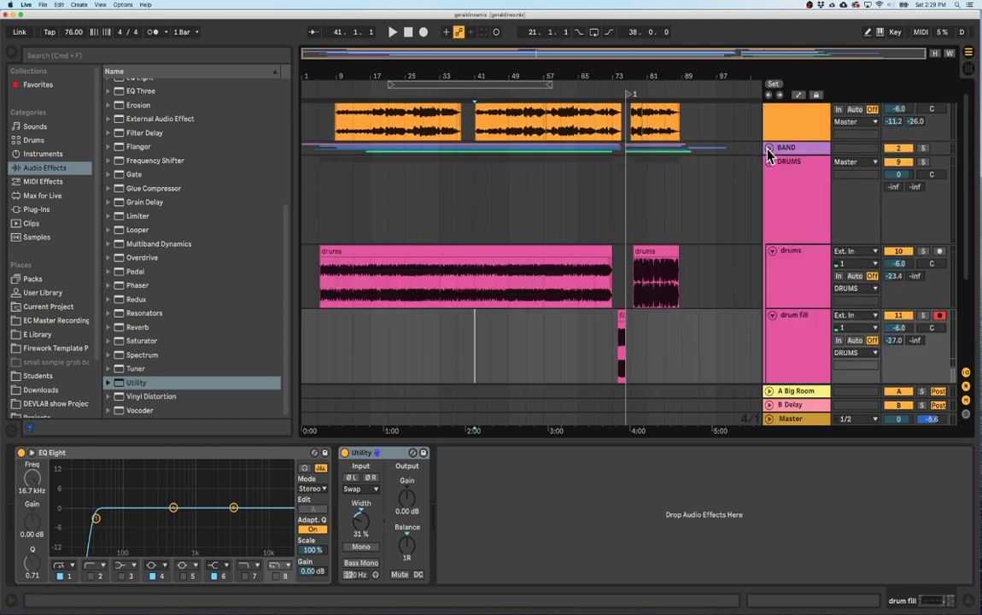
pyautogui.click(467, 215)
pyautogui.click(427, 213)
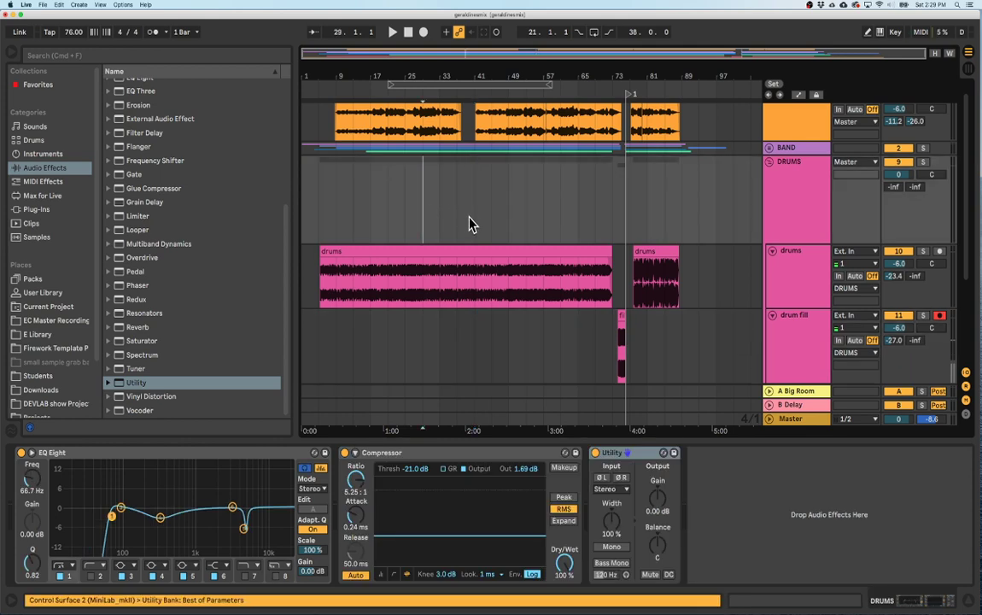
pyautogui.scroll(1, 435, 225)
pyautogui.click(405, 227)
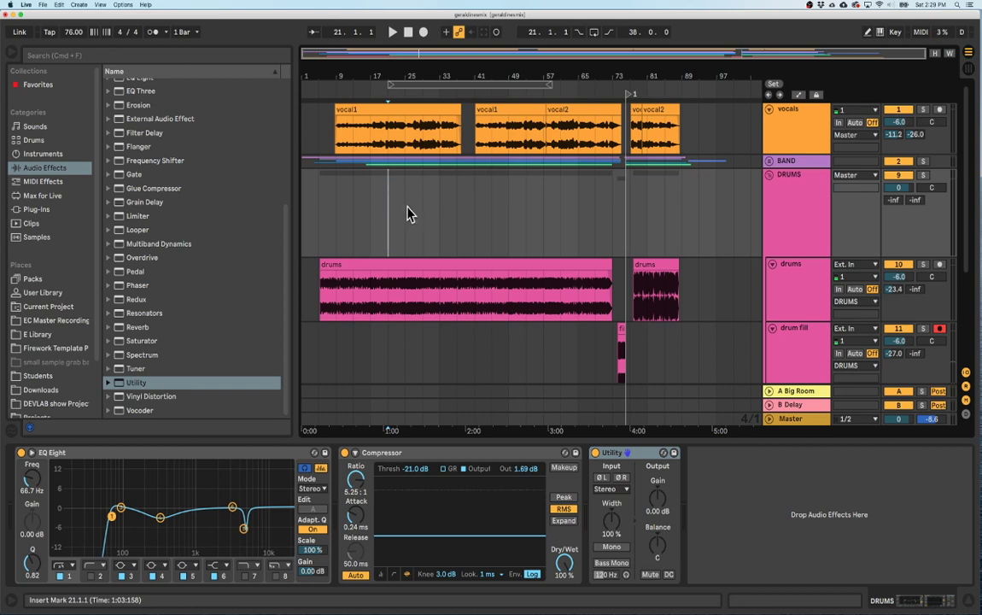
# Reduce the heights of the DRUMS group, drums, drum fill and unmixed bounce tracks so the arrangement fits compactly.
pyautogui.scroll(-2, 782, 256)
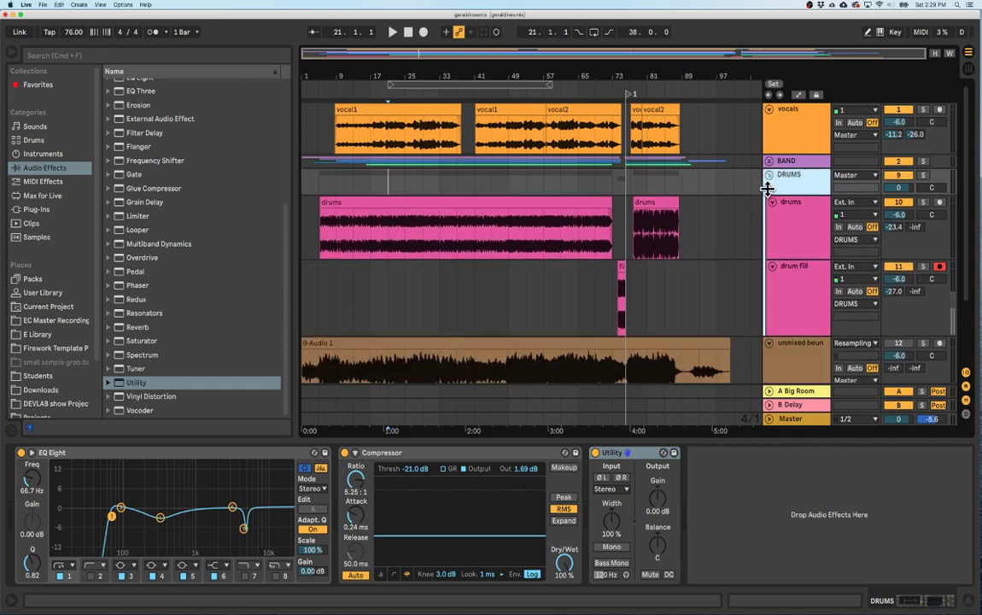
pyautogui.click(779, 253)
pyautogui.moveTo(779, 256); pyautogui.dragTo(783, 214)
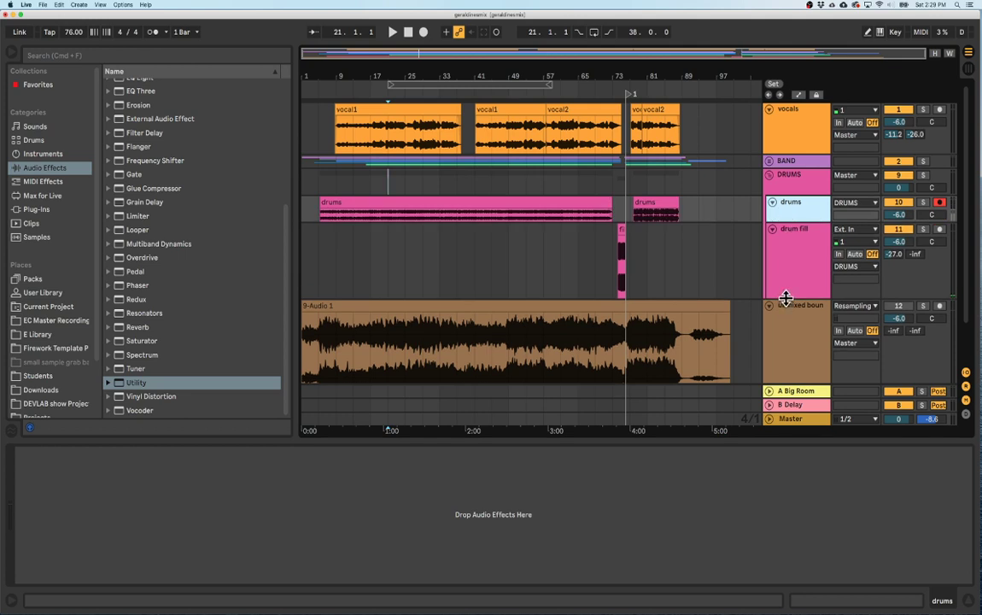
pyautogui.moveTo(782, 296); pyautogui.dragTo(785, 235)
pyautogui.moveTo(789, 334); pyautogui.dragTo(781, 270)
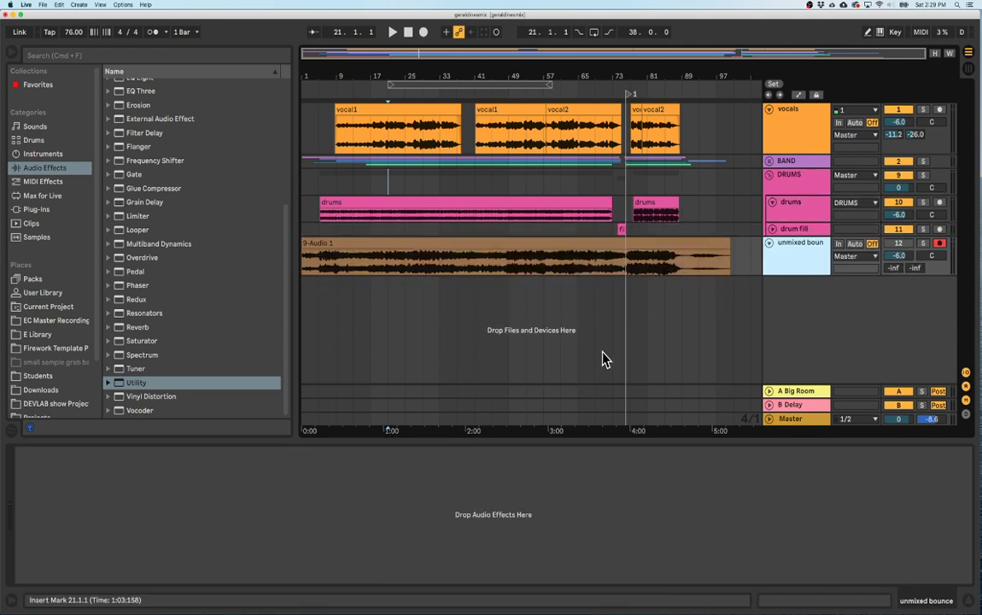